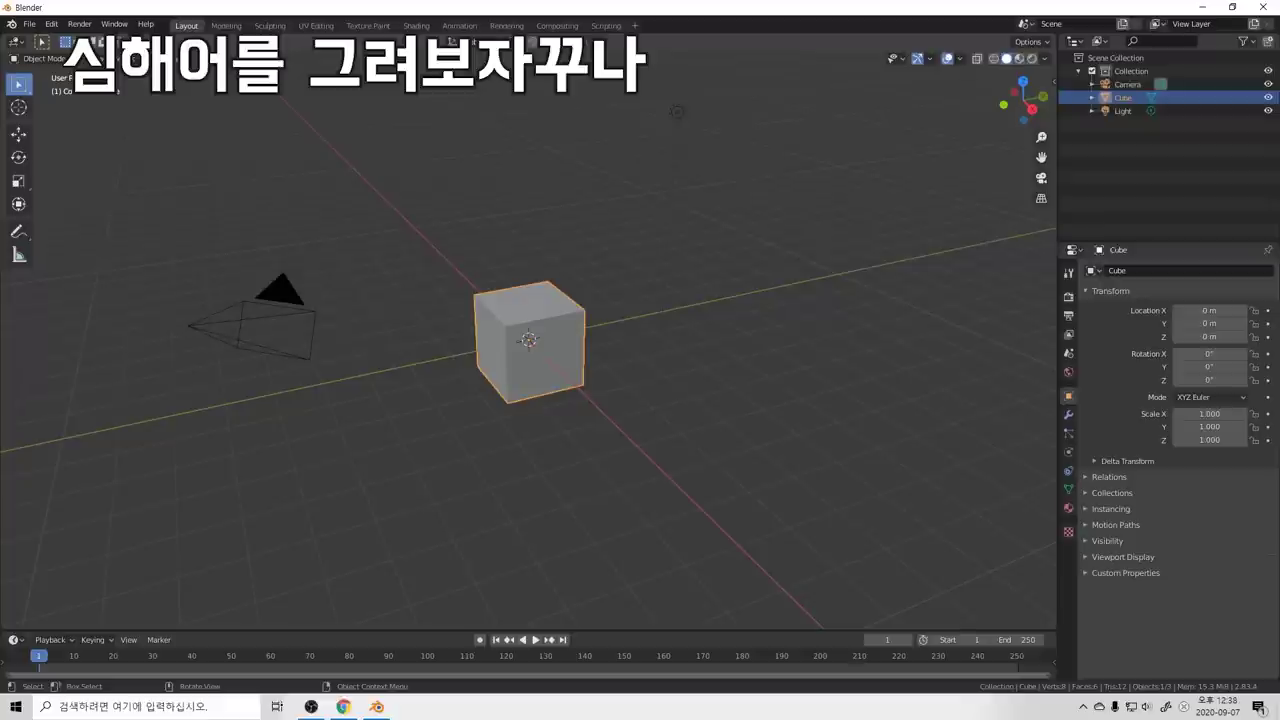
Step: Create a new file from the 2D Animation template
key(KP_1)
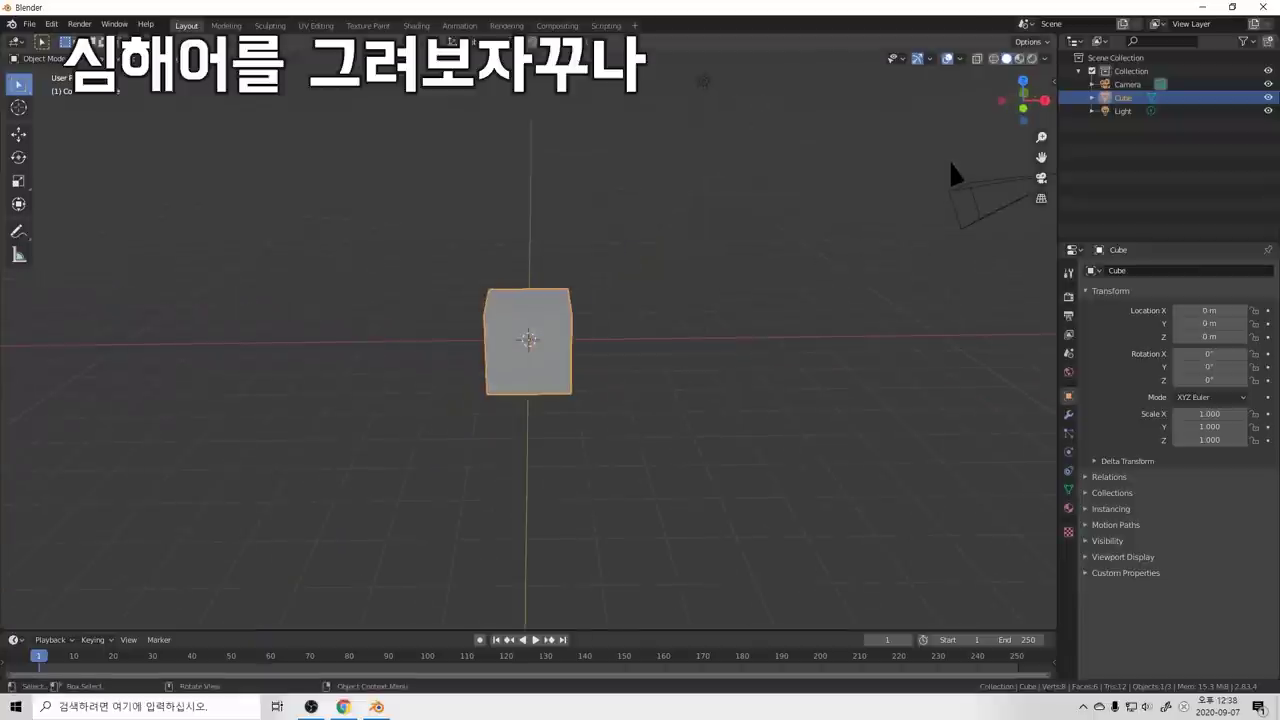
click(634, 25)
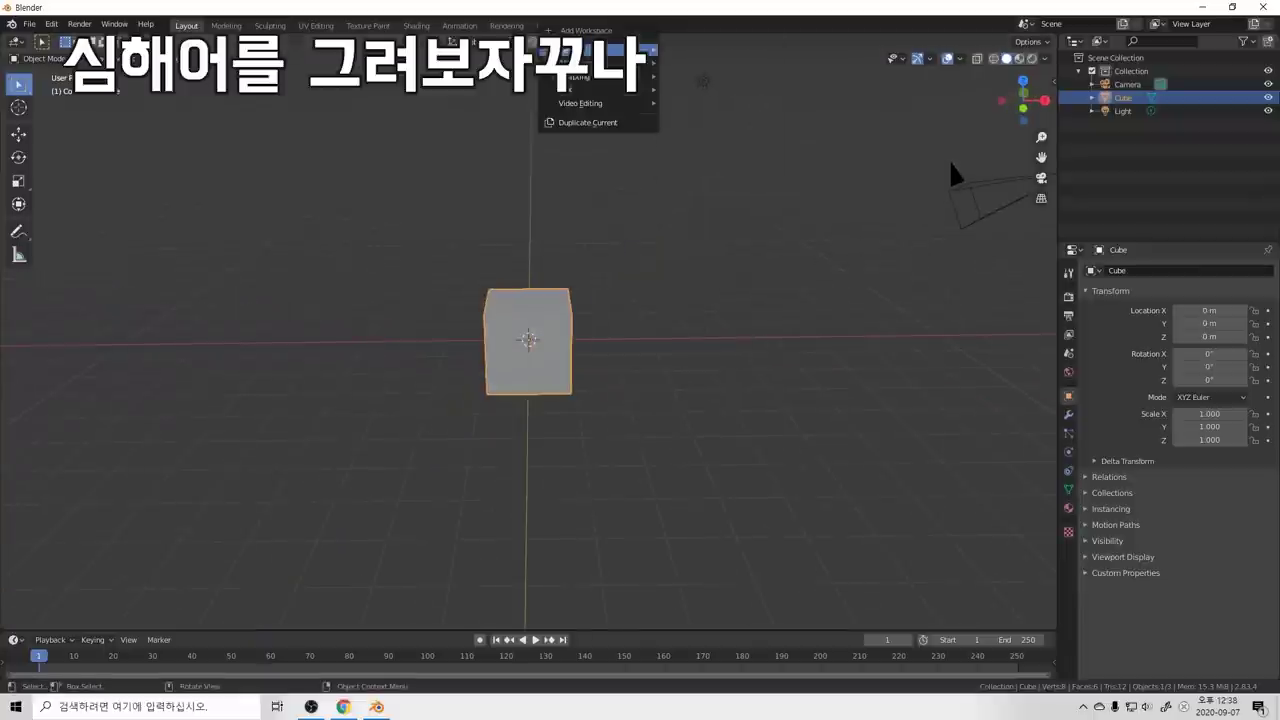
click(29, 24)
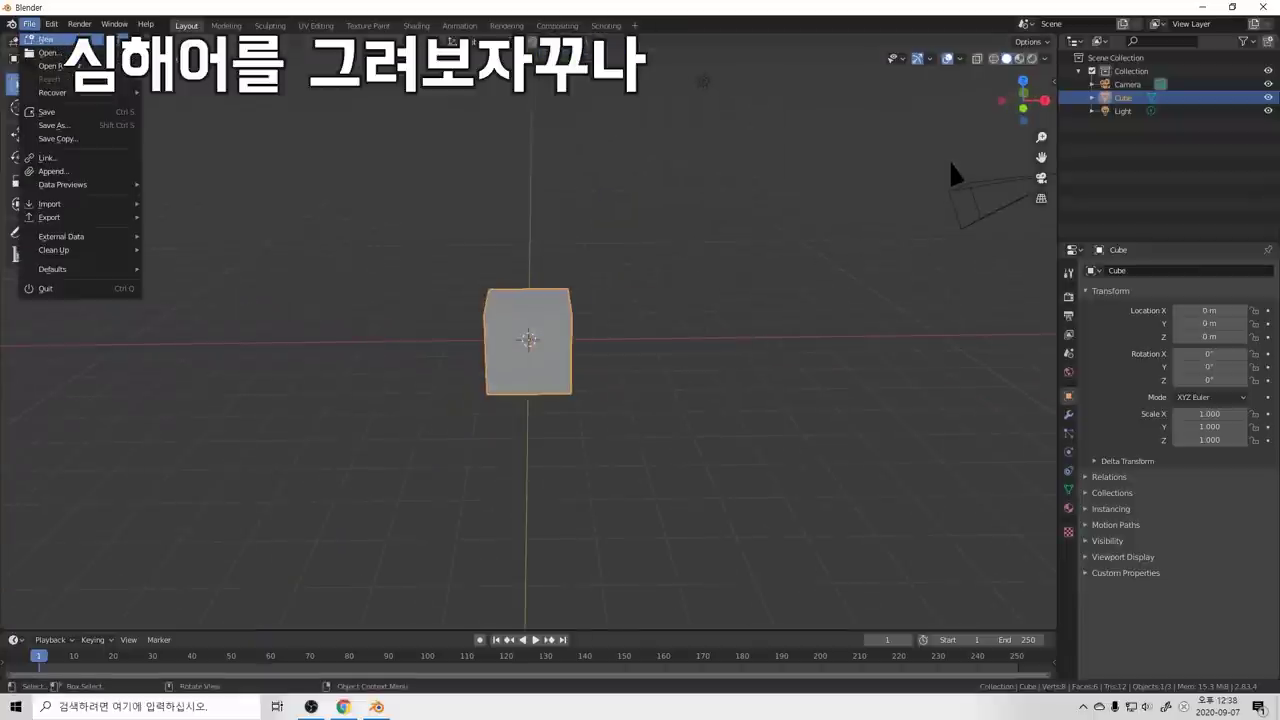
mouse_move(60, 39)
click(172, 53)
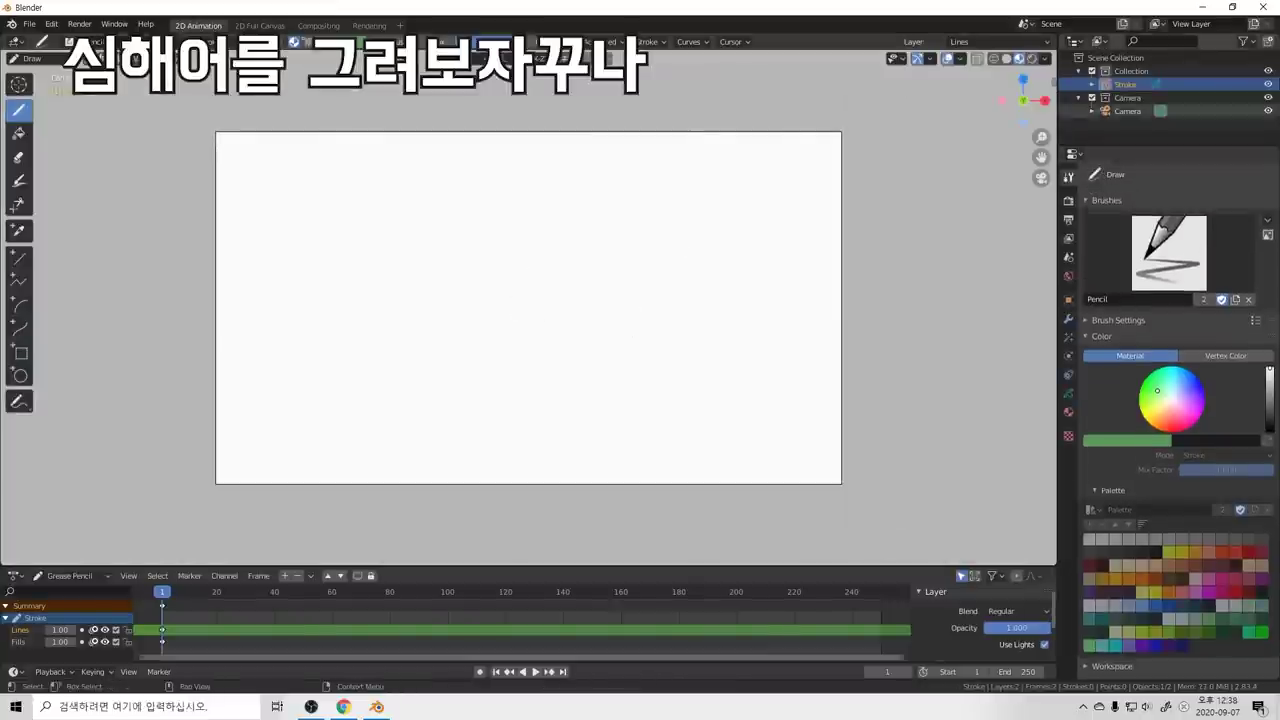
Step: Delete the default Stroke object and add a blank Grease Pencil object to the scene
right_click(1100, 85)
click(1068, 118)
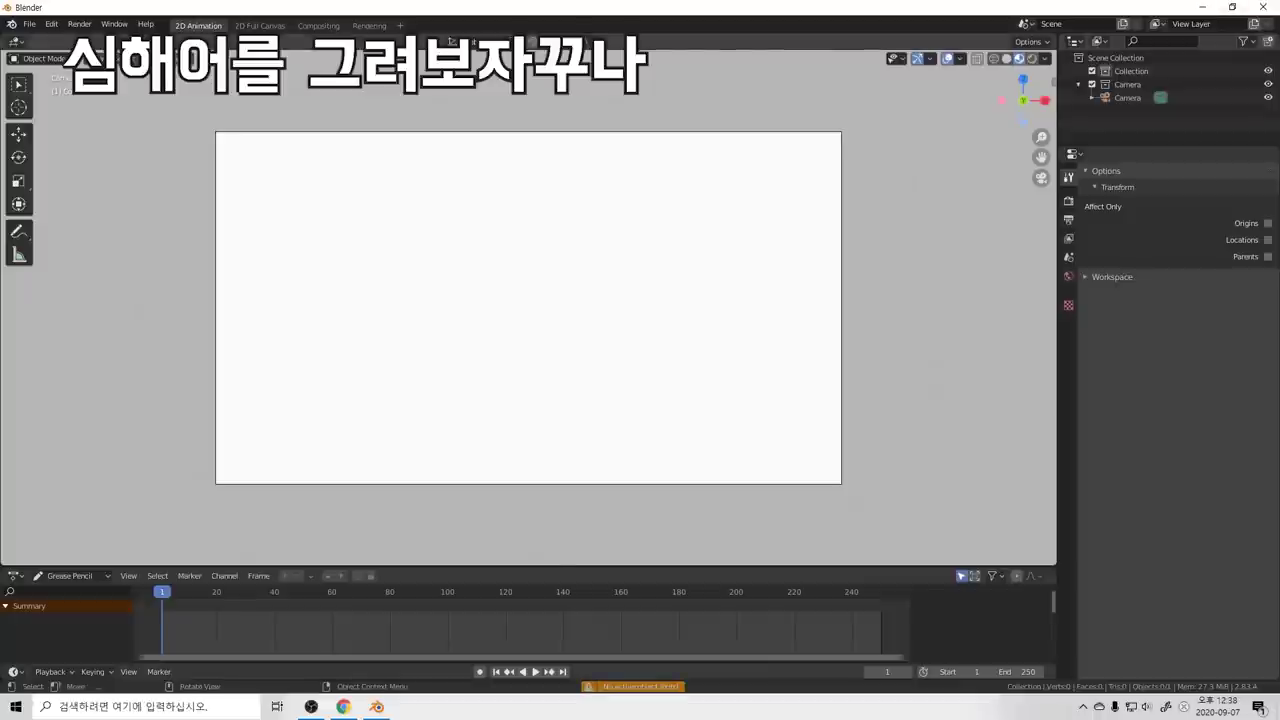
key(shift+a)
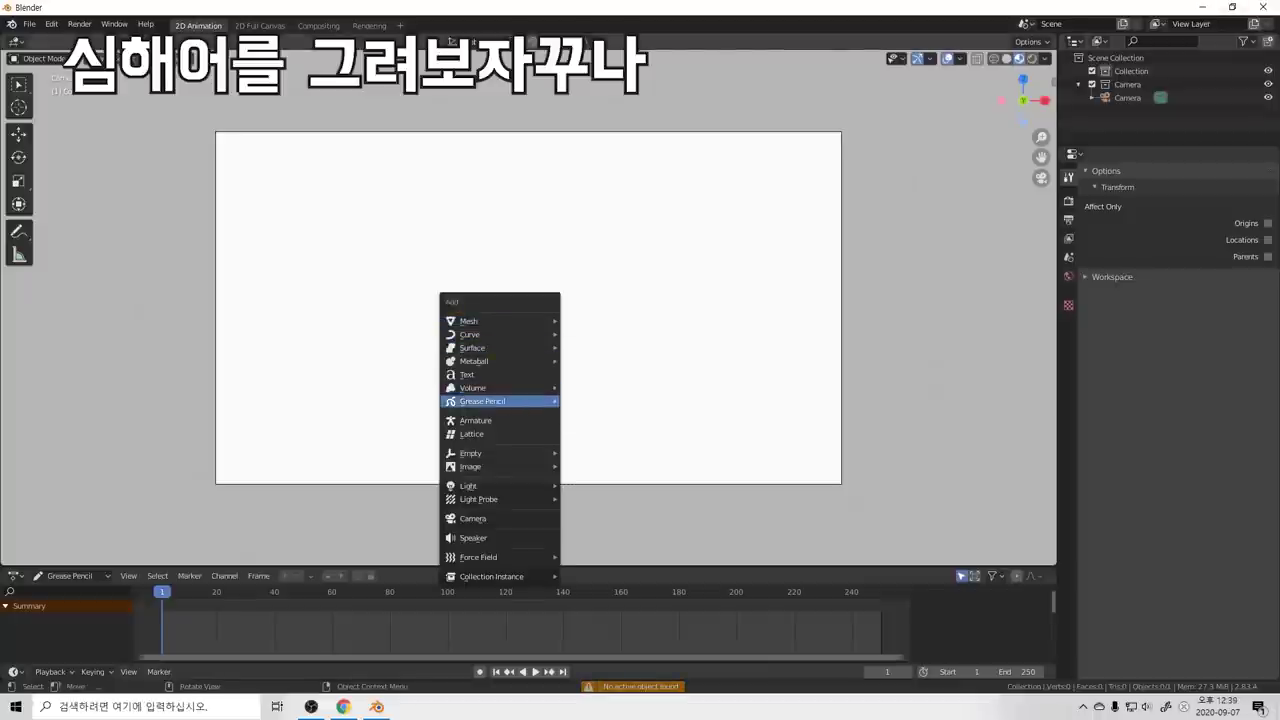
mouse_move(490, 401)
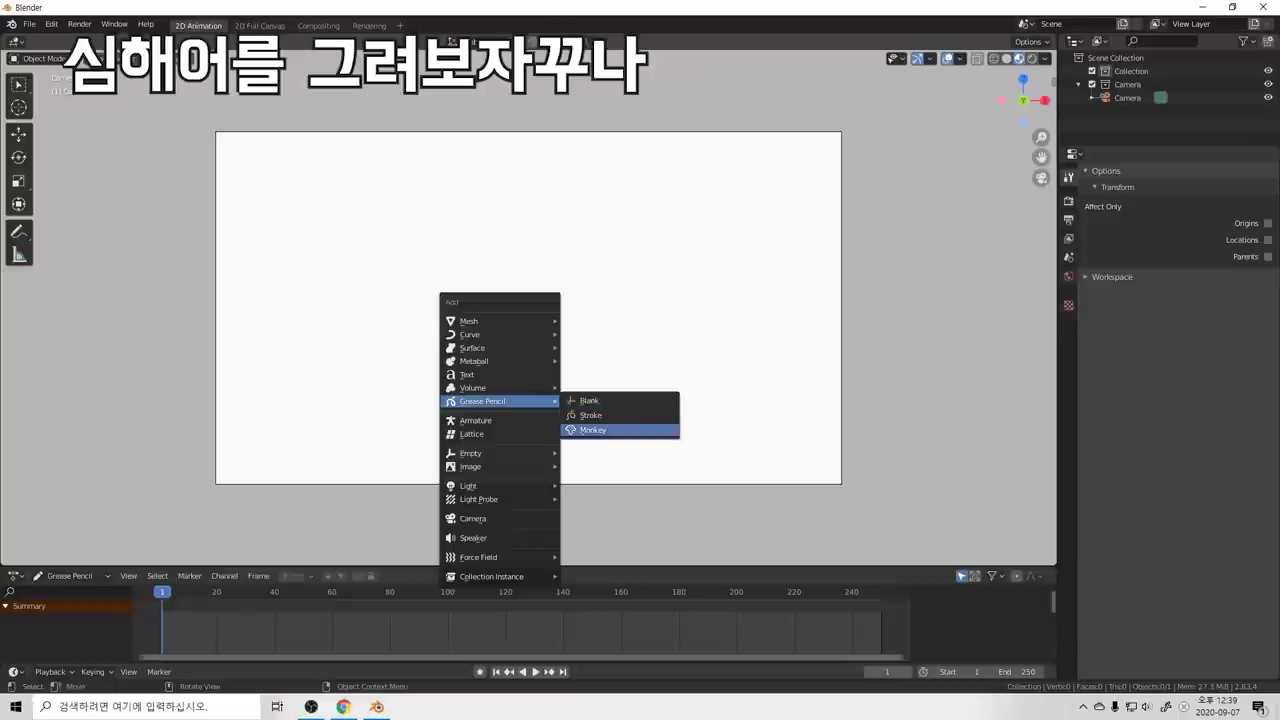
click(590, 415)
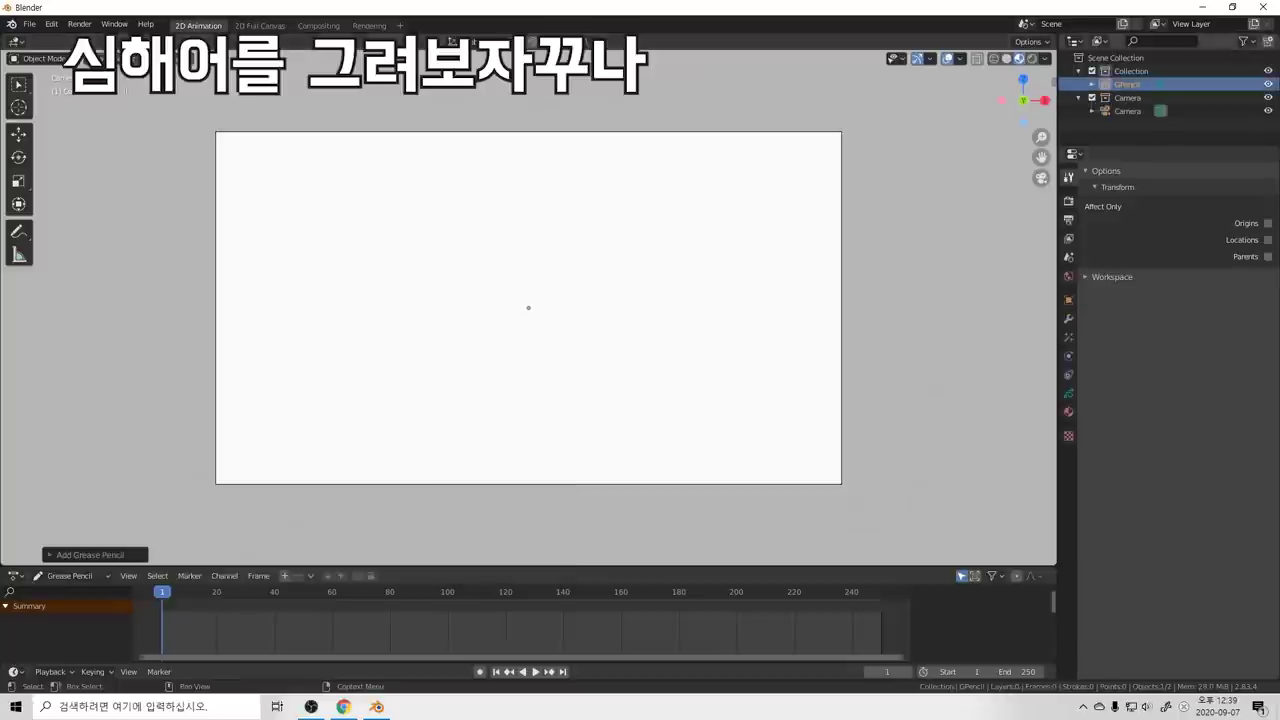
Step: Rename the new Grease Pencil object as simhae uh and switch it to Draw mode
text(d)
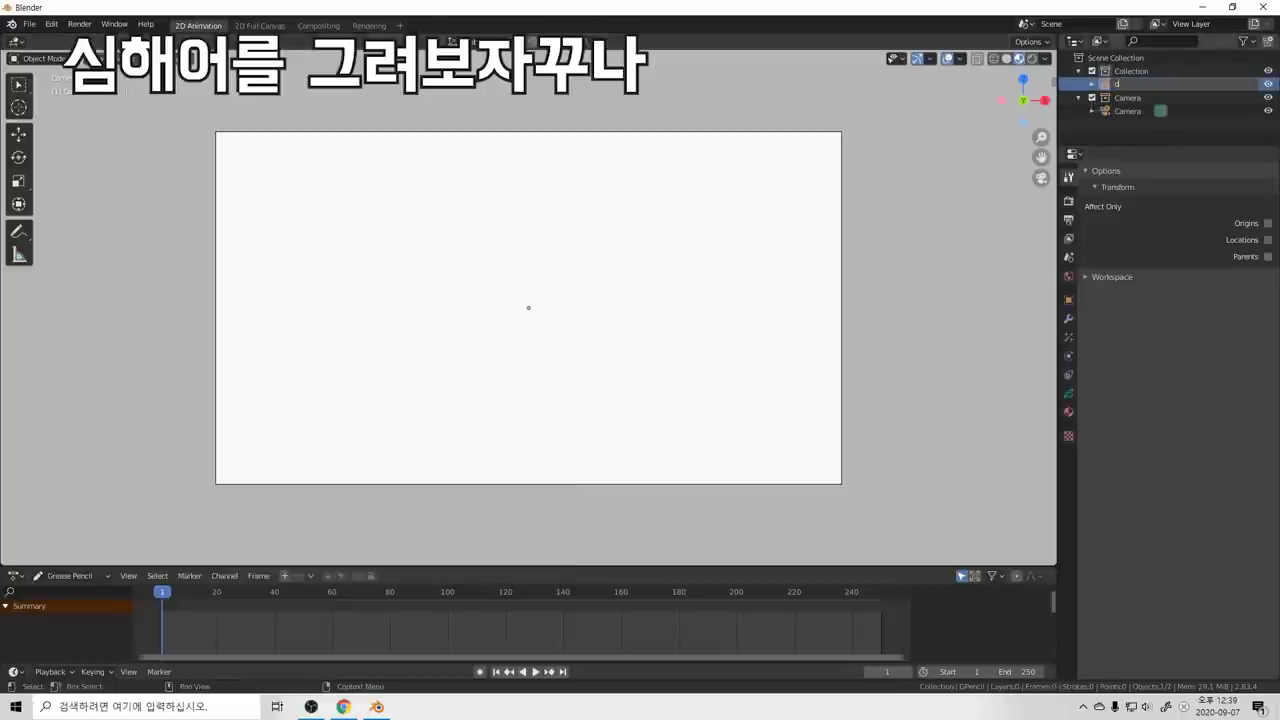
text(wsimhaeur)
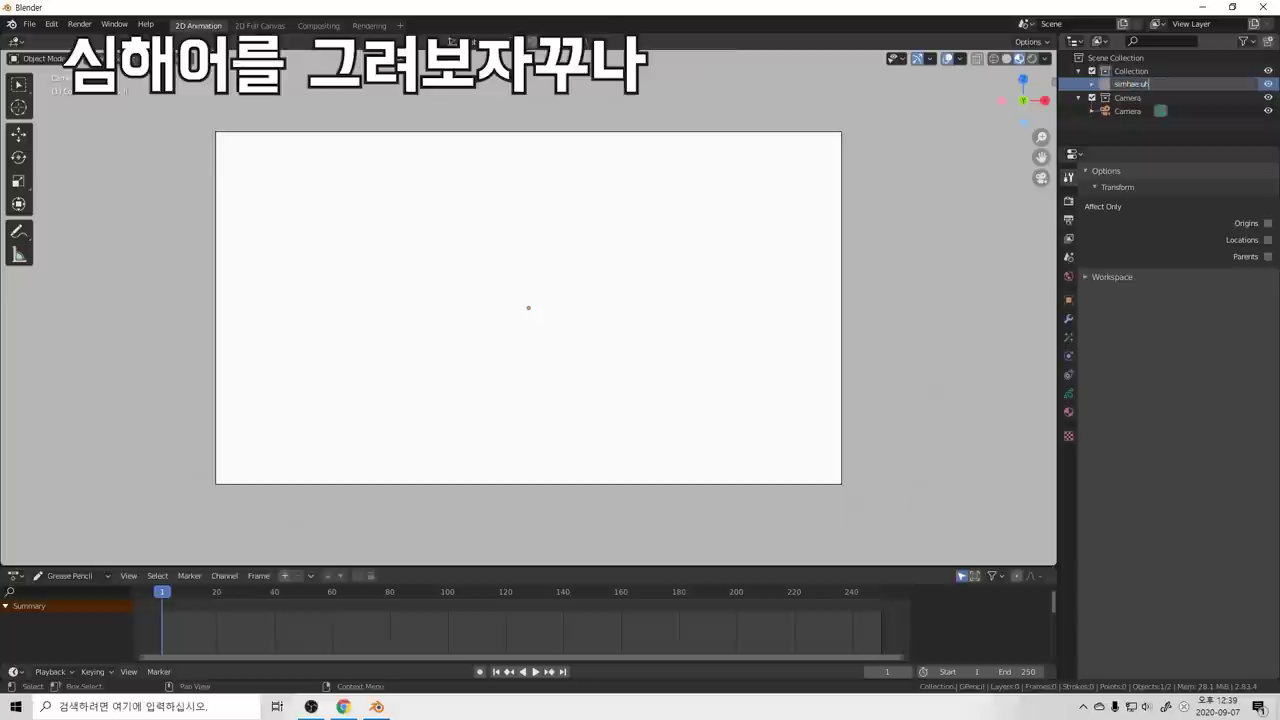
key(Return)
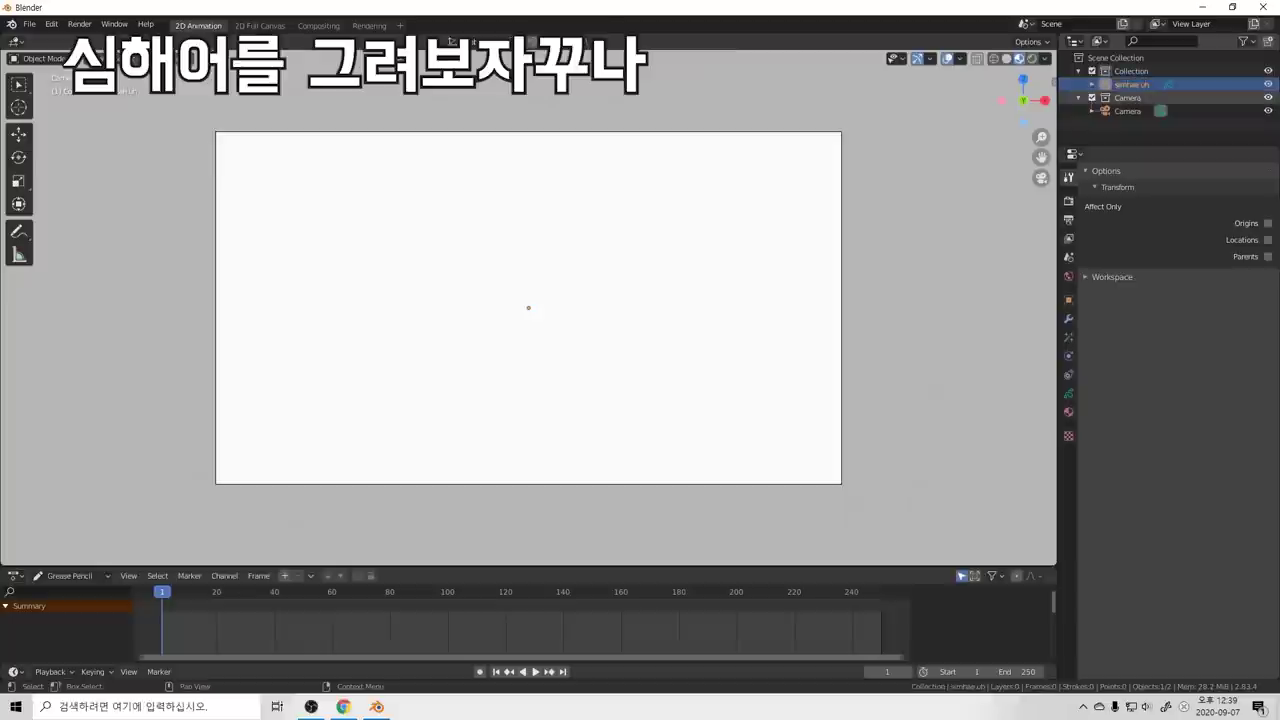
key(ctrl+Tab)
click(491, 217)
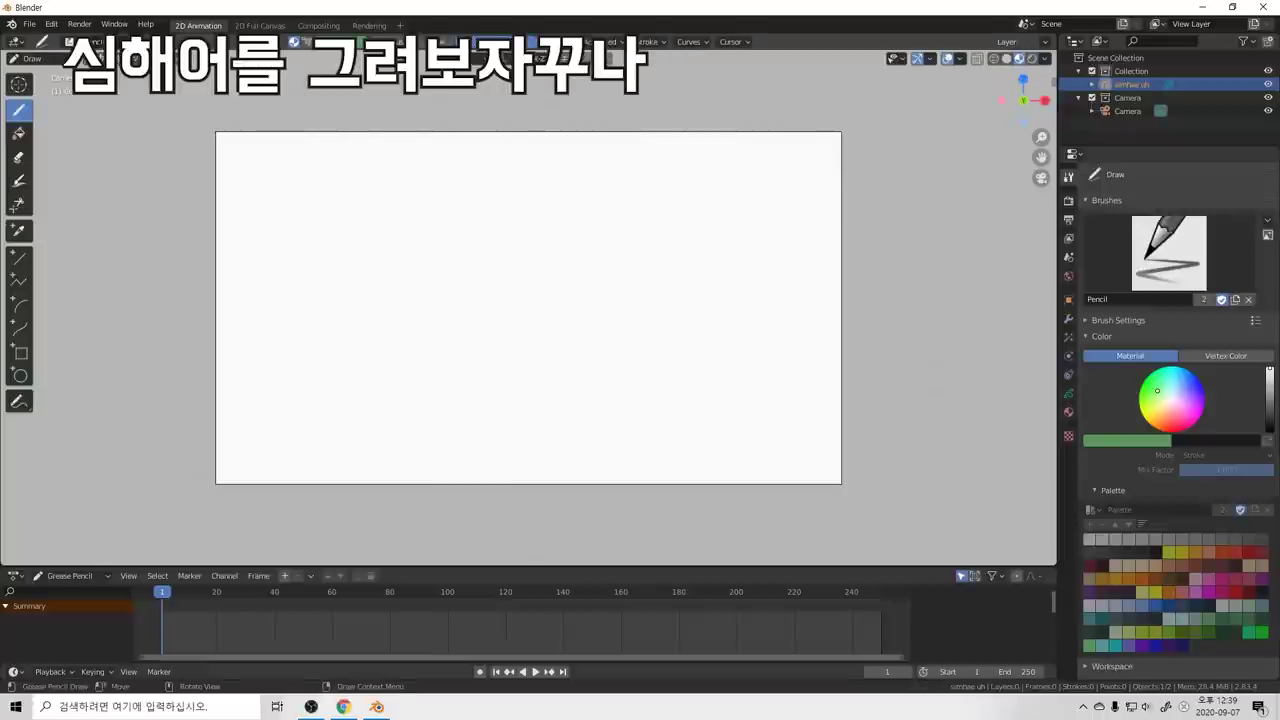
Step: Add two layers to the Grease Pencil object, naming the upper one line and the lower one fill
click(1068, 393)
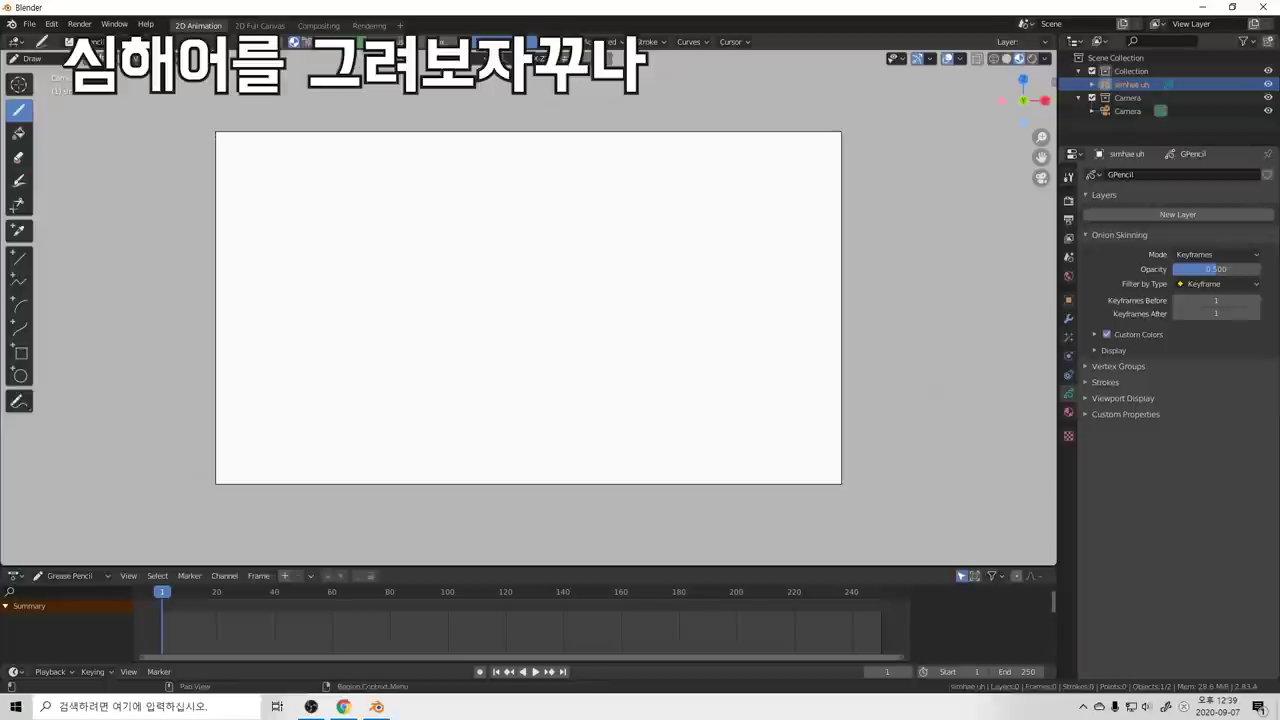
click(1178, 215)
click(1267, 214)
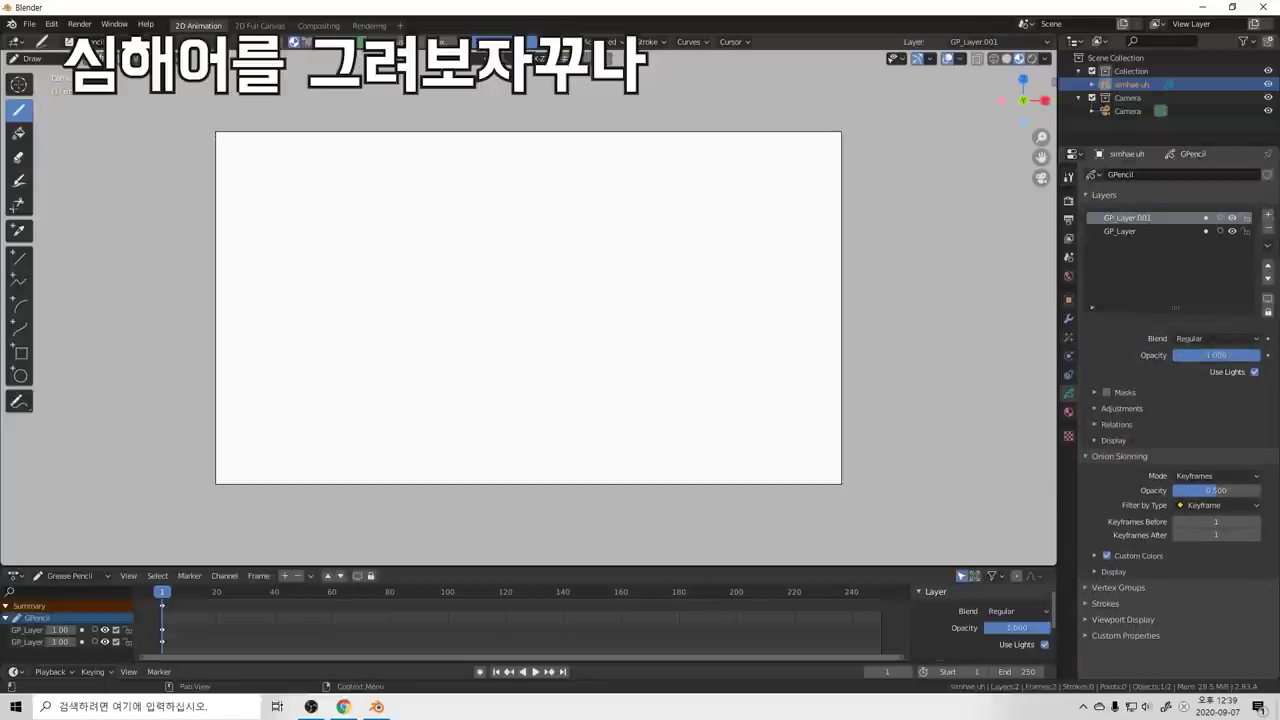
text(lin)
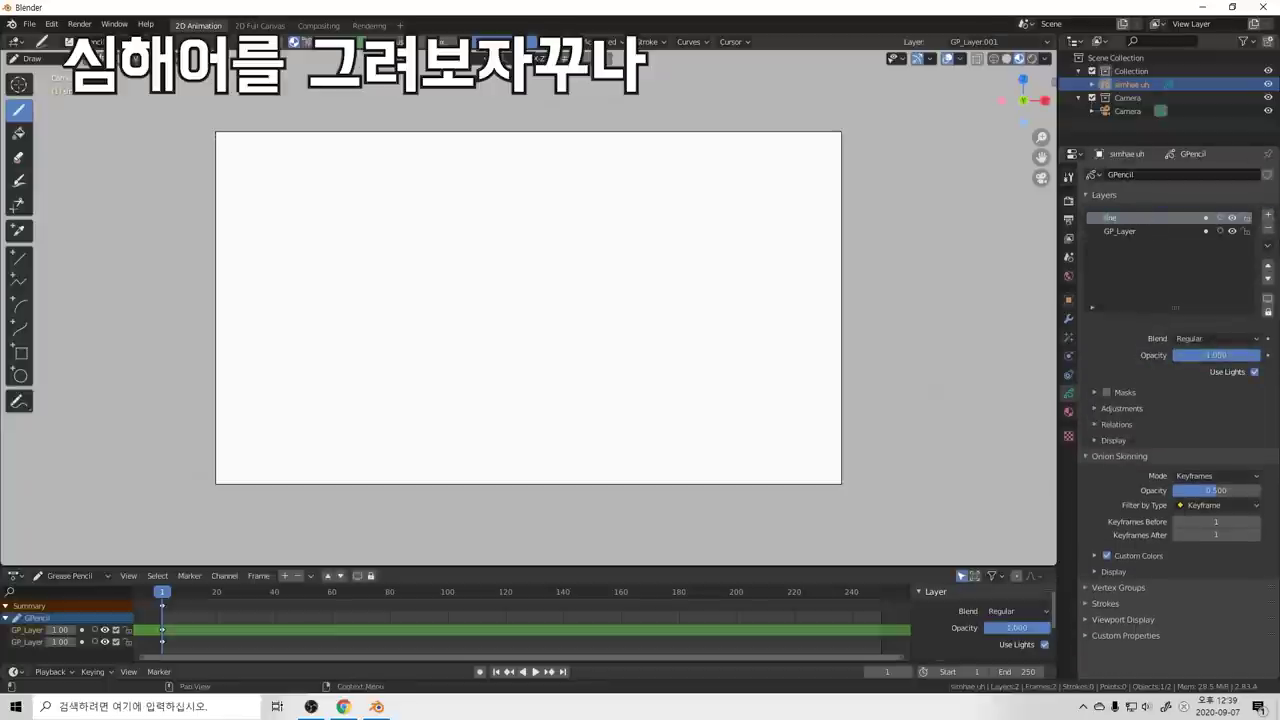
text(e)
key(Return)
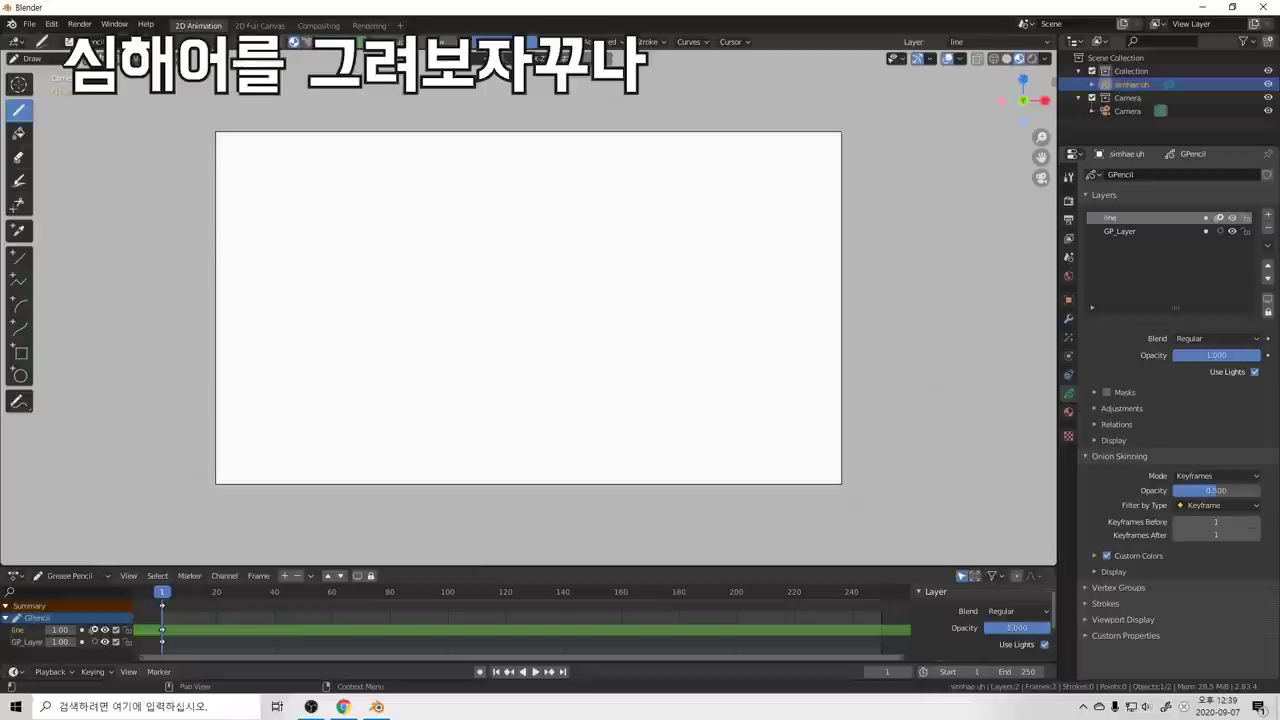
click(1125, 231)
text(fill)
key(Return)
Step: Add a material slot to the Grease Pencil object and create a new material in it
click(1068, 411)
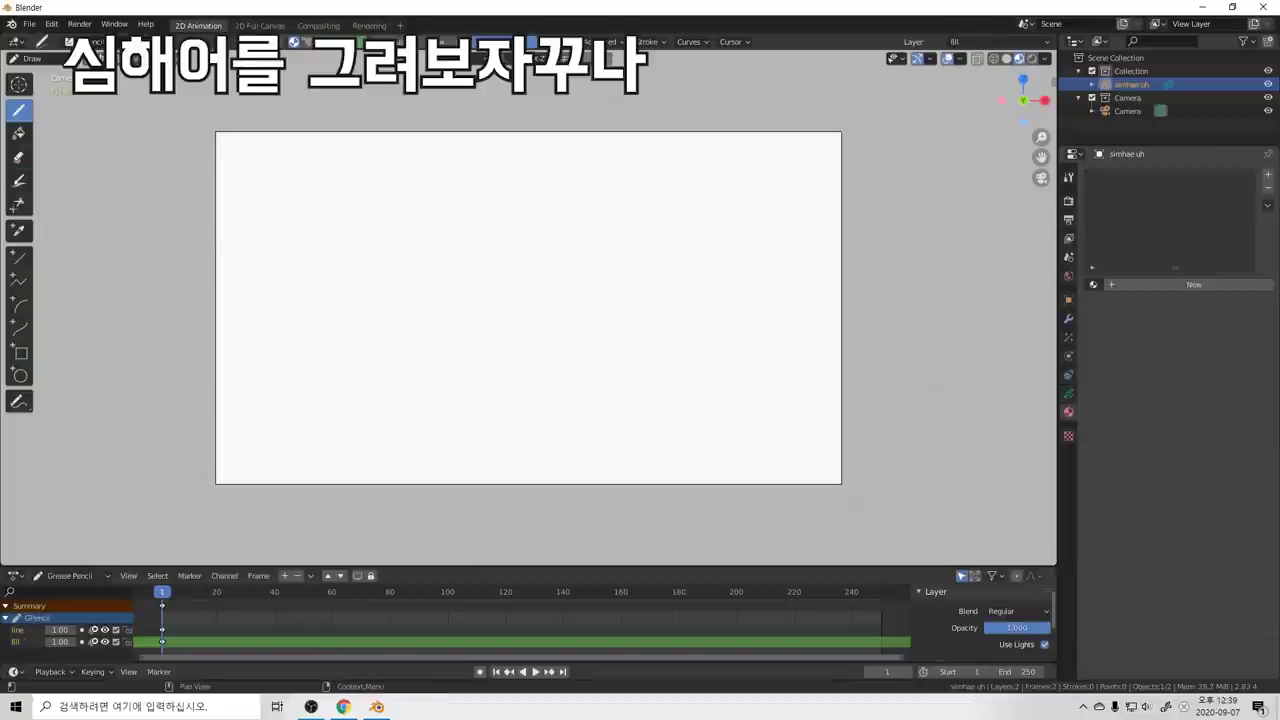
click(1268, 175)
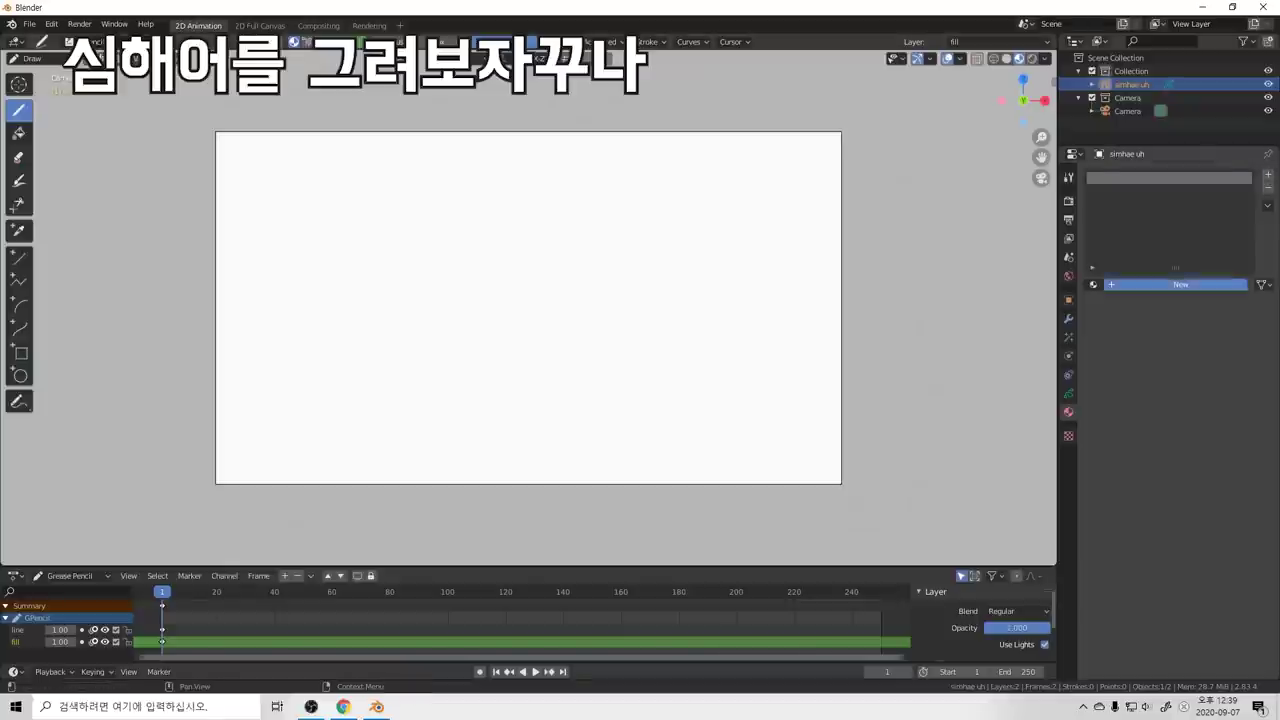
click(1193, 285)
Step: Draw a few freehand test strokes with the Pencil brush on the blank canvas and undo them
mouse_move(519, 272)
mouse_down()
mouse_move(533, 305)
mouse_move(562, 308)
mouse_up()
drag(581, 308, 623, 308)
key(ctrl+z)
key(ctrl+z)
key(ctrl+z)
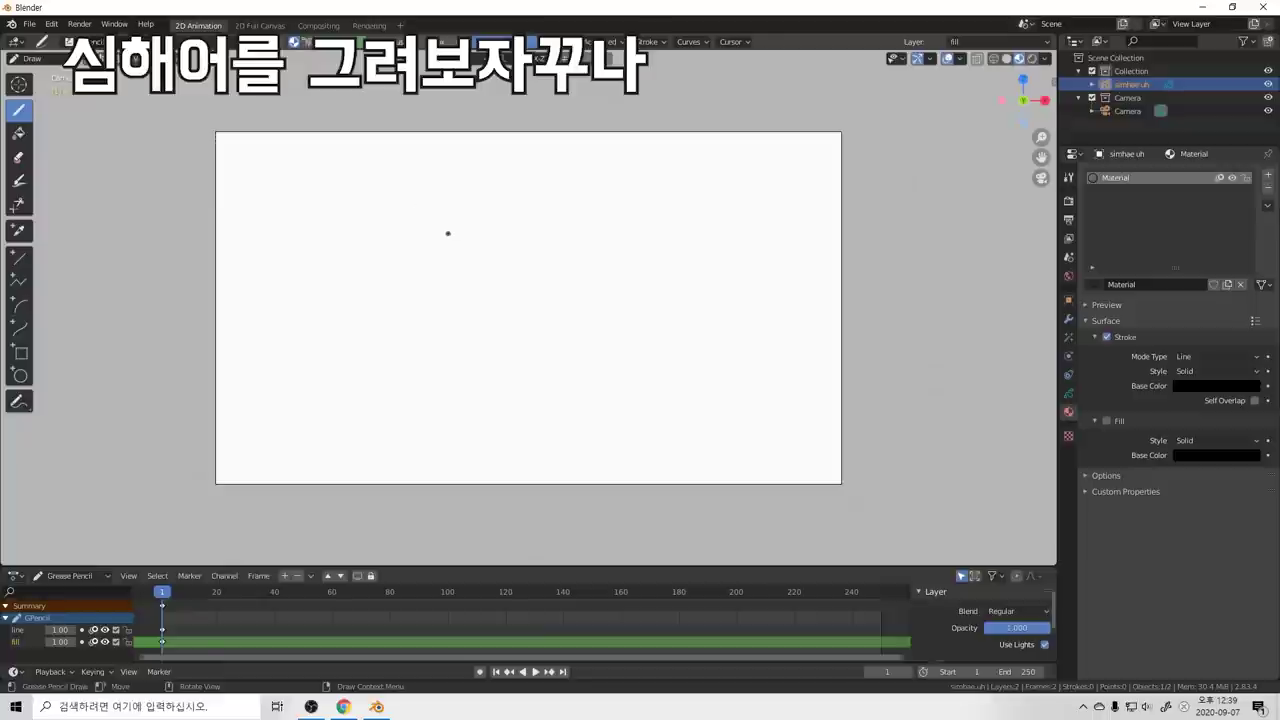
drag(441, 227, 527, 270)
key(ctrl+z)
Step: Check the brush's Advanced and Stroke settings, drawing short wavy test strokes and undoing them
click(604, 42)
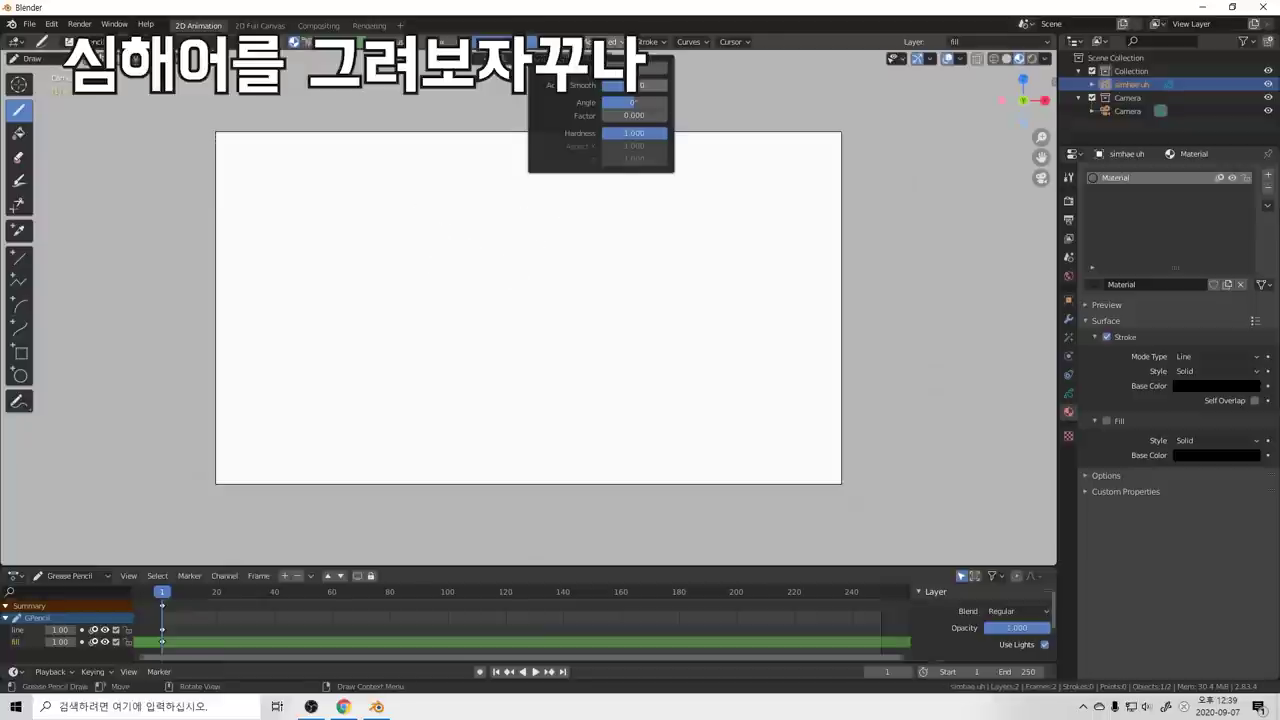
mouse_move(491, 229)
mouse_down()
mouse_move(491, 271)
mouse_move(566, 291)
mouse_up()
key(ctrl+z)
click(604, 42)
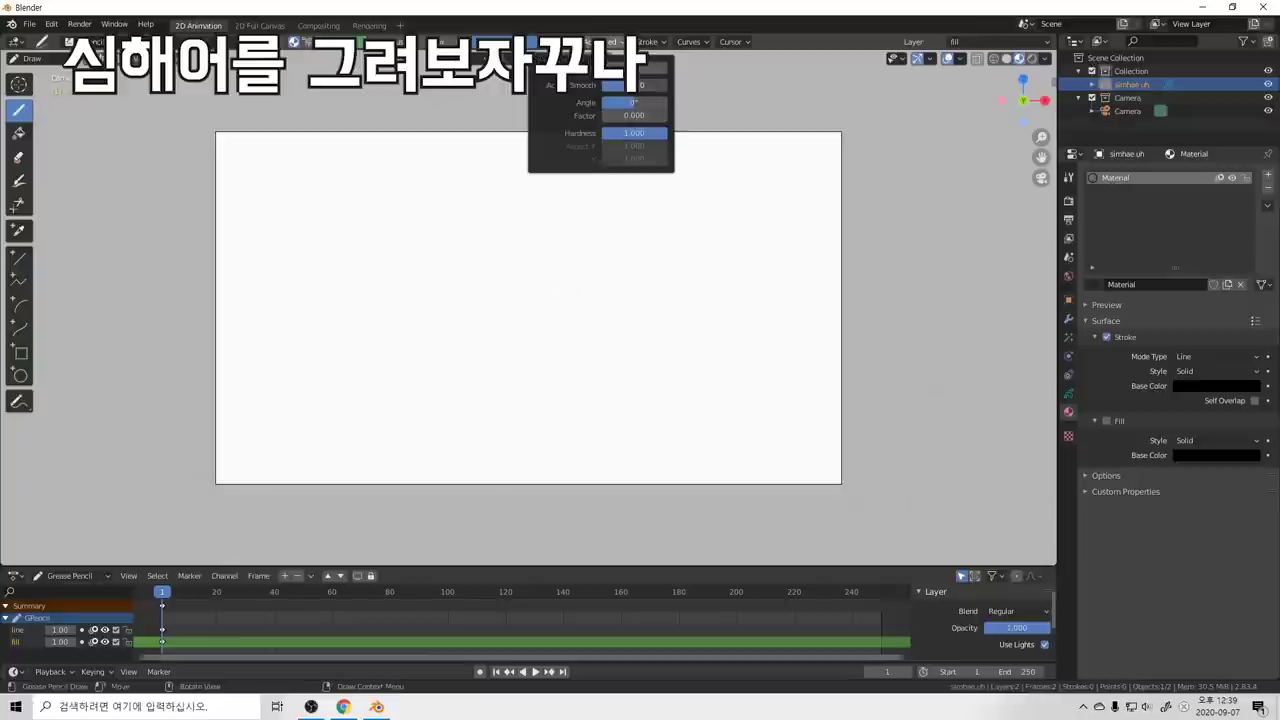
click(604, 42)
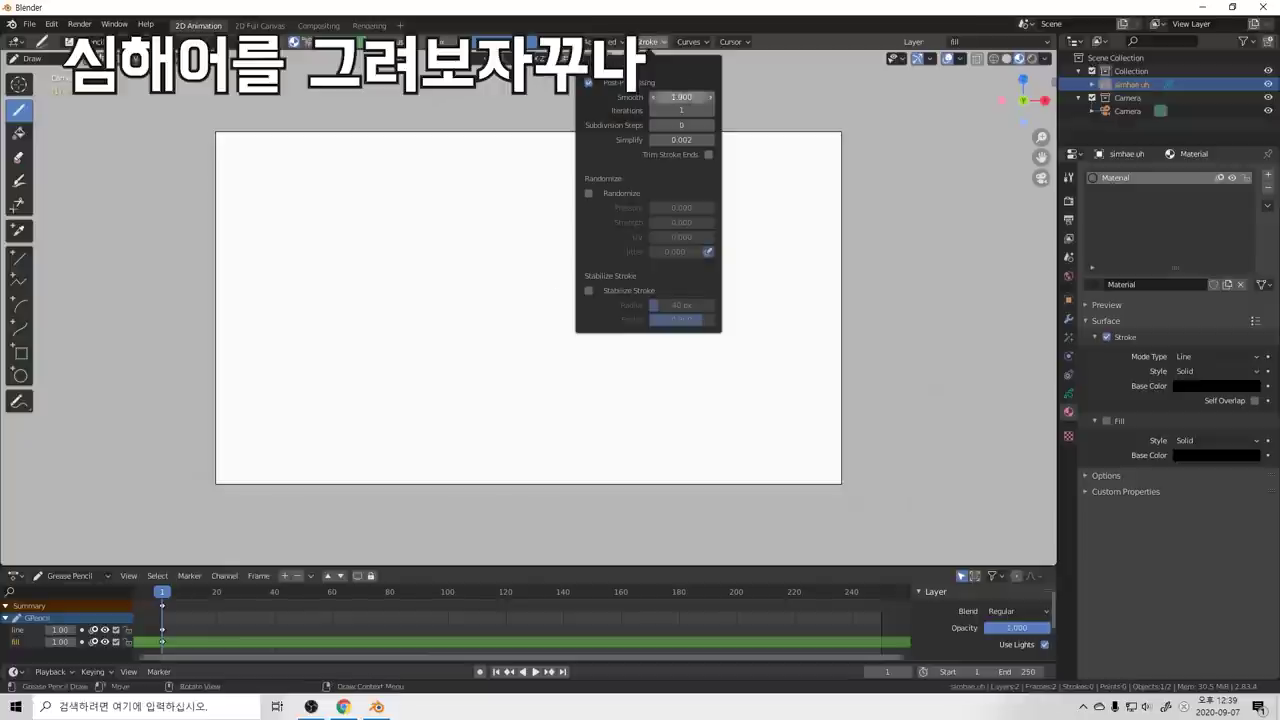
drag(487, 208, 522, 267)
drag(538, 220, 657, 222)
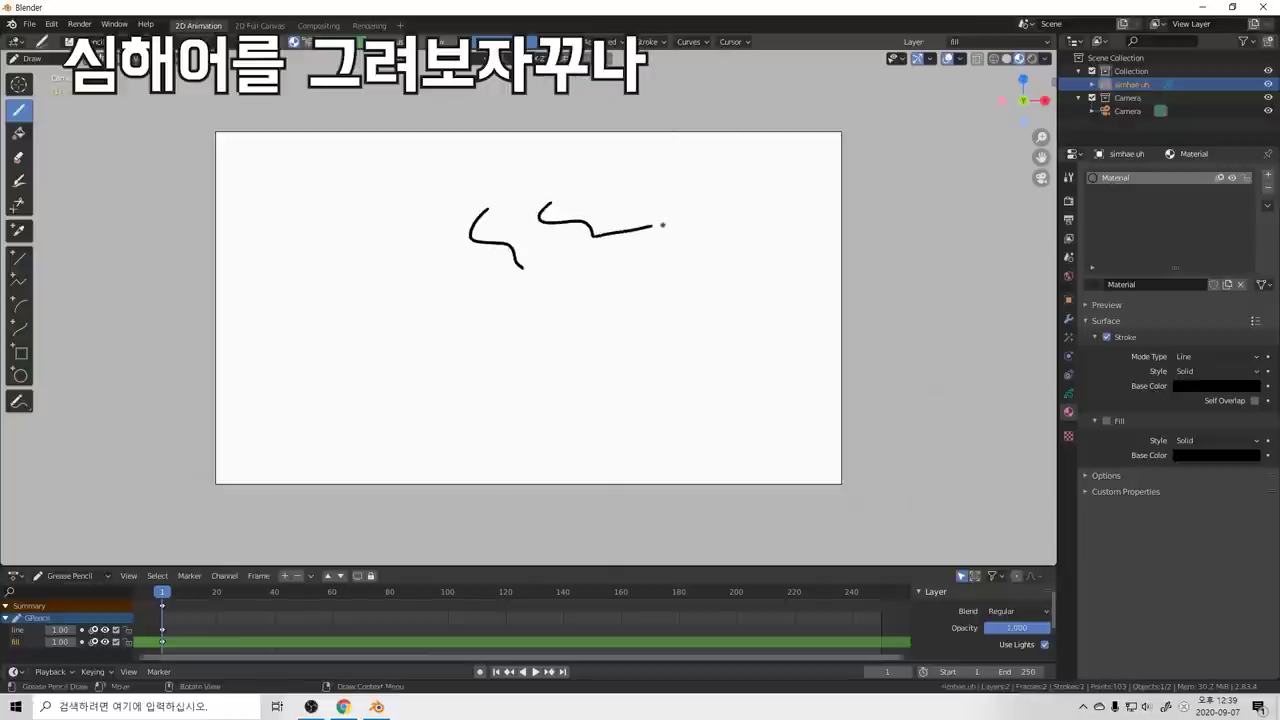
key(ctrl+z)
key(ctrl+z)
Step: Review the brush's post-processing and curve settings, trying out further test strokes and undoing each one
click(647, 42)
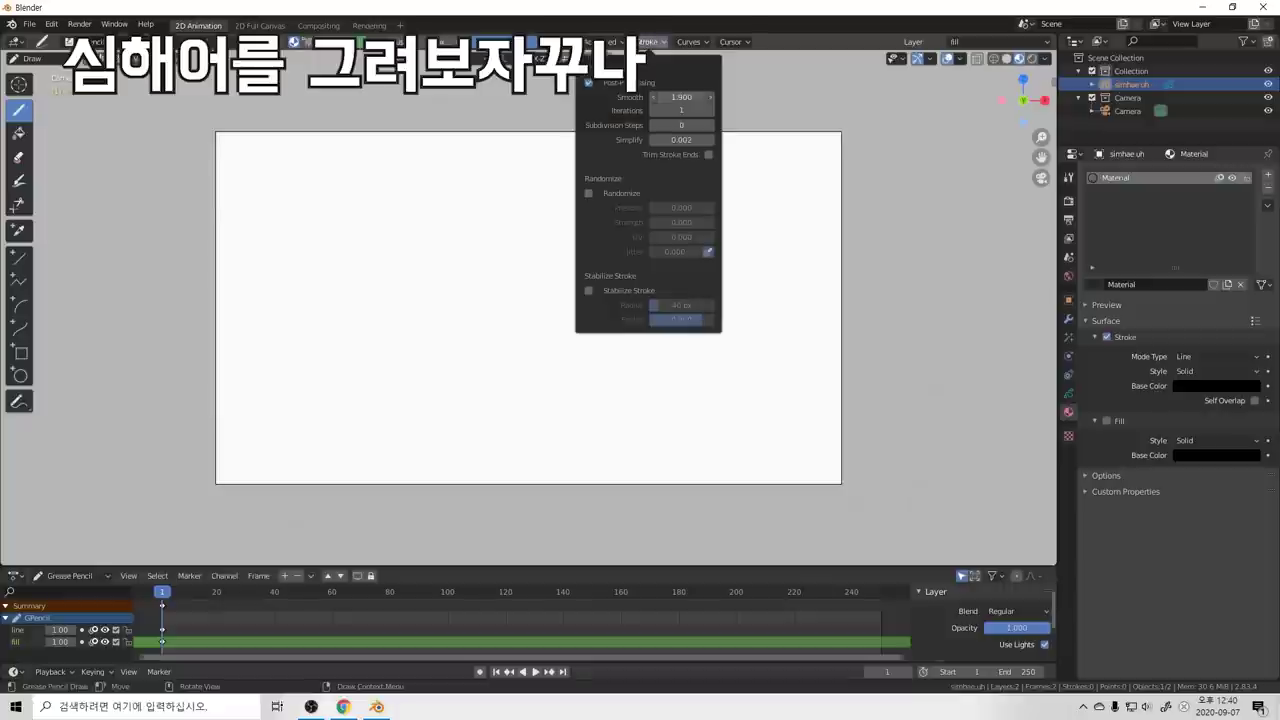
mouse_move(503, 193)
mouse_down()
mouse_move(527, 214)
mouse_move(608, 236)
mouse_up()
key(ctrl+z)
mouse_move(429, 276)
mouse_down()
mouse_move(555, 237)
mouse_move(620, 274)
mouse_up()
key(ctrl+z)
key(ctrl+z)
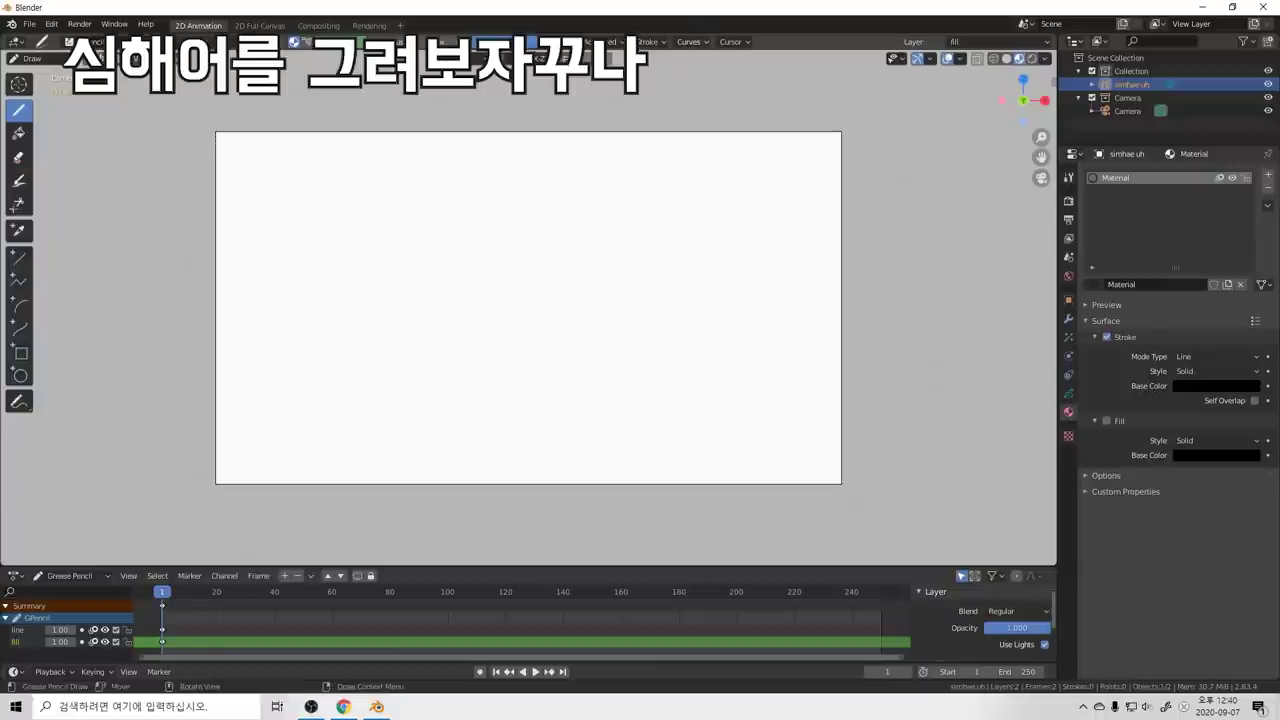
click(689, 41)
click(514, 277)
key(ctrl+z)
mouse_move(482, 228)
mouse_down()
mouse_move(489, 263)
mouse_move(530, 258)
mouse_up()
key(ctrl+z)
Step: Handwrite the word "Hi" on the canvas
drag(412, 244, 412, 293)
mouse_move(412, 268)
mouse_down()
mouse_move(434, 267)
mouse_move(437, 296)
mouse_move(469, 290)
mouse_up()
click(466, 252)
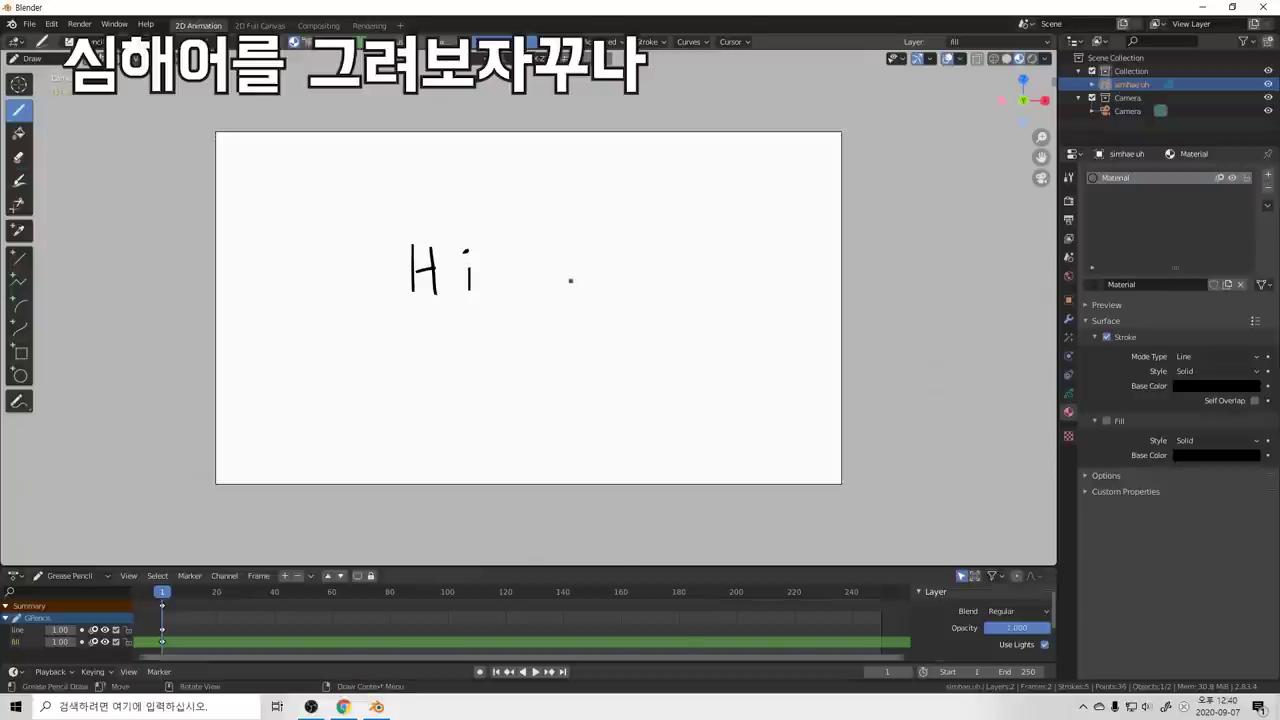
Step: Sketch a cartoon face with eyes, cheek lines, an open mouth and two raised hands beside the word "Hi"
mouse_move(598, 222)
mouse_down()
mouse_move(657, 337)
mouse_move(571, 243)
mouse_move(656, 222)
mouse_up()
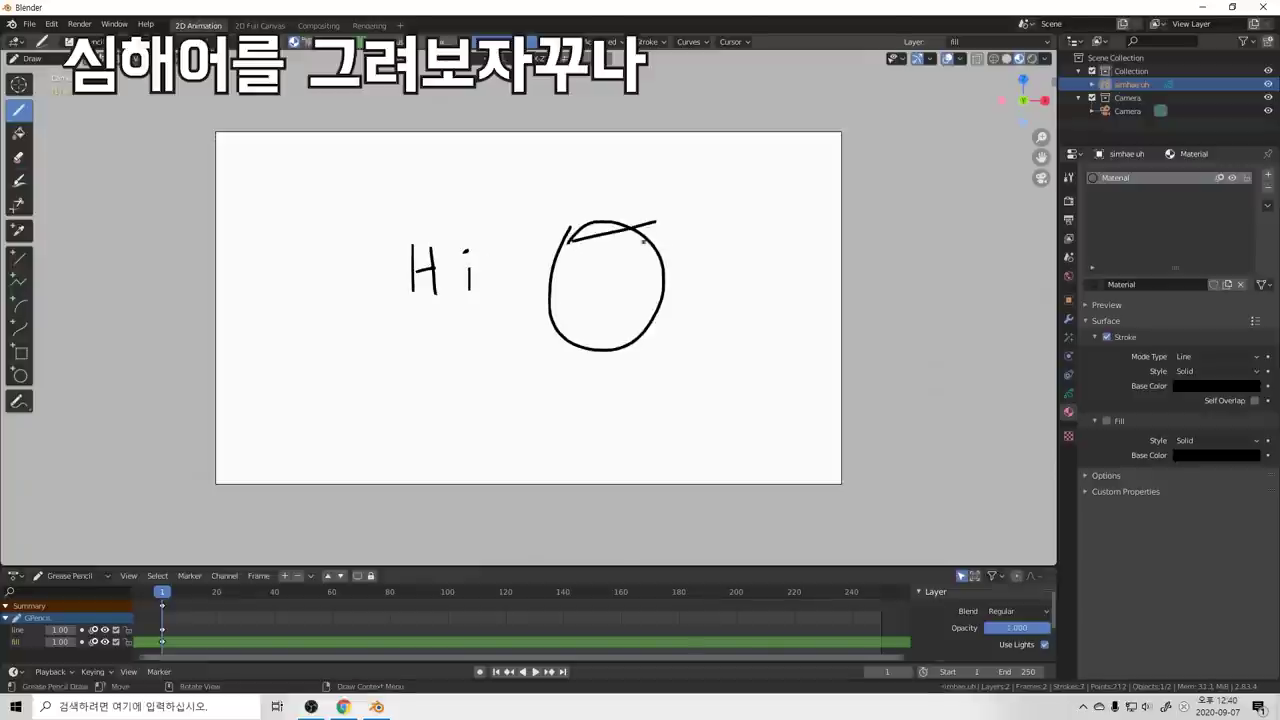
click(573, 273)
mouse_move(580, 264)
mouse_down()
mouse_move(567, 274)
mouse_move(621, 268)
mouse_up()
click(622, 258)
drag(574, 308, 571, 321)
drag(631, 289, 640, 298)
mouse_move(582, 346)
mouse_down()
mouse_move(634, 326)
mouse_move(630, 346)
mouse_move(602, 352)
mouse_move(614, 316)
mouse_move(617, 352)
mouse_move(540, 314)
mouse_move(537, 298)
mouse_move(512, 324)
mouse_move(571, 362)
mouse_move(692, 298)
mouse_move(713, 322)
mouse_move(661, 362)
mouse_up()
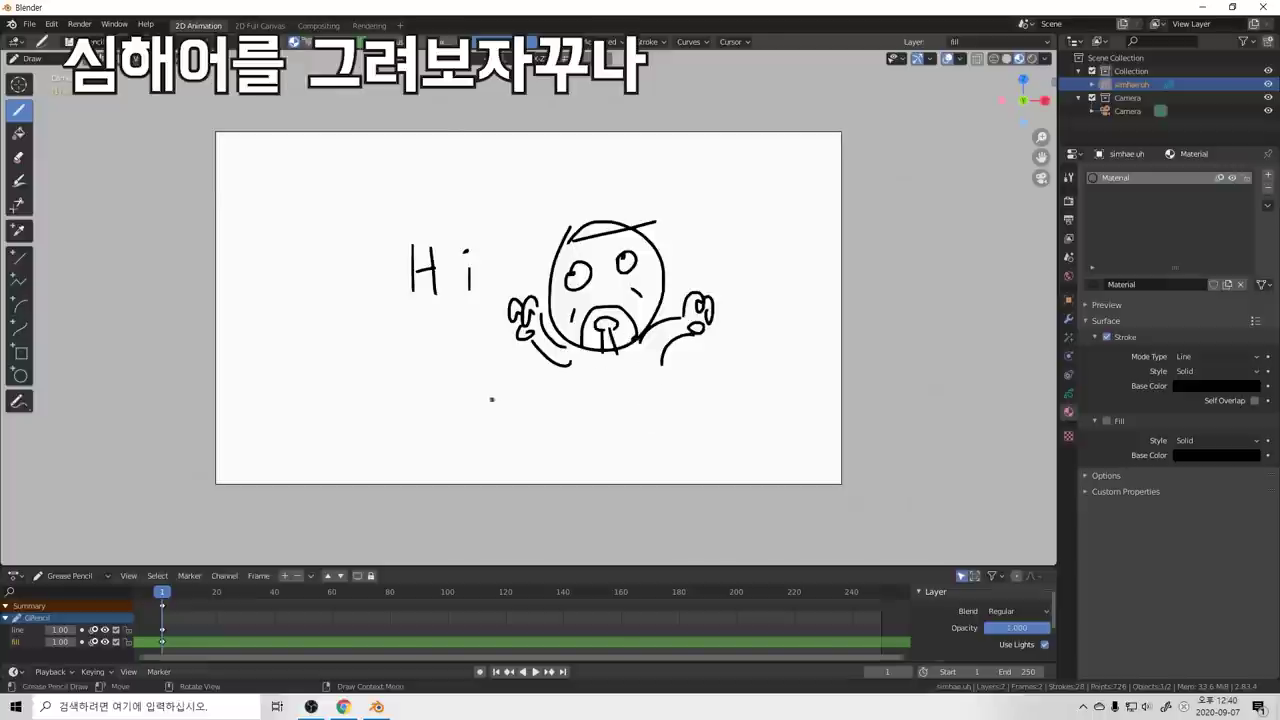
Step: Handwrite the character's name in capitals below the face and underline the word "Hi"
drag(518, 401, 530, 426)
mouse_move(531, 411)
mouse_down()
mouse_move(544, 409)
mouse_move(545, 426)
mouse_up()
mouse_move(556, 400)
mouse_down()
mouse_move(576, 424)
mouse_move(596, 399)
mouse_move(618, 412)
mouse_up()
drag(616, 405, 628, 403)
mouse_move(627, 404)
mouse_down()
mouse_move(628, 429)
mouse_move(648, 420)
mouse_up()
mouse_move(649, 390)
mouse_down()
mouse_move(695, 414)
mouse_move(692, 401)
mouse_up()
mouse_move(704, 385)
mouse_down()
mouse_move(705, 411)
mouse_move(718, 386)
mouse_move(734, 386)
mouse_up()
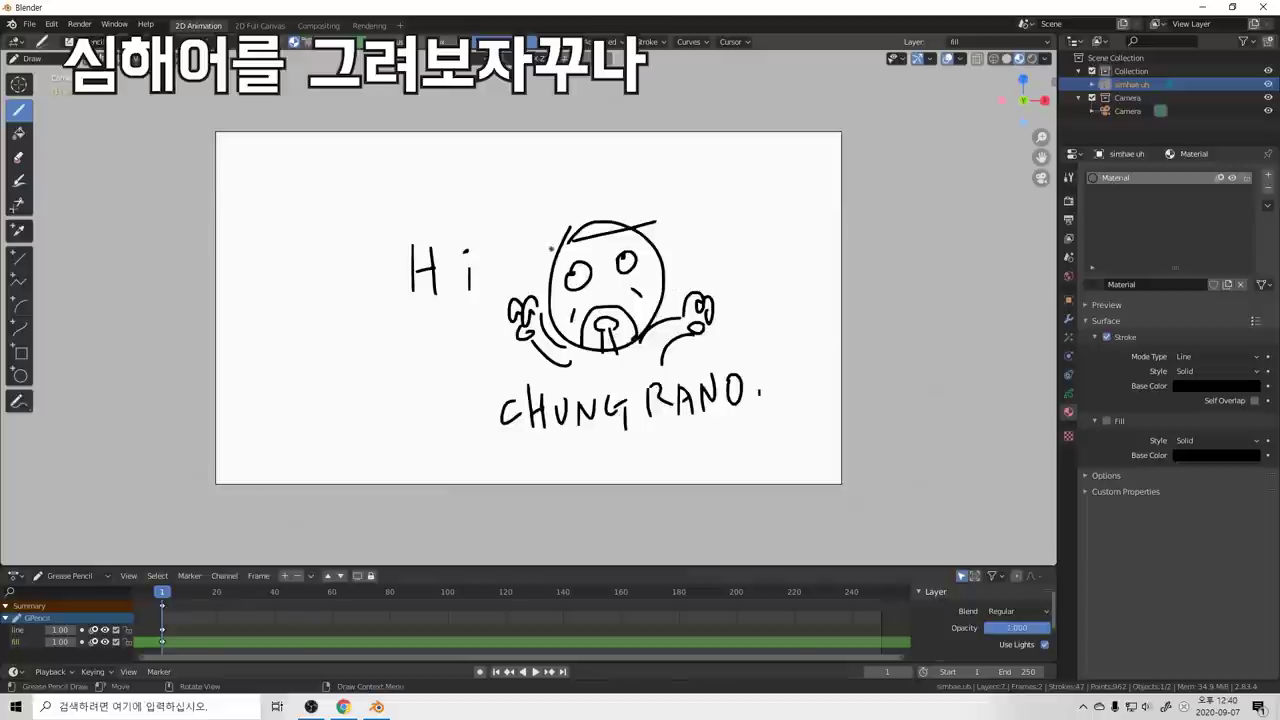
drag(398, 310, 488, 308)
Step: Erase all the test writing and the face sketch from the canvas with the Erase tool
key(shift+space)
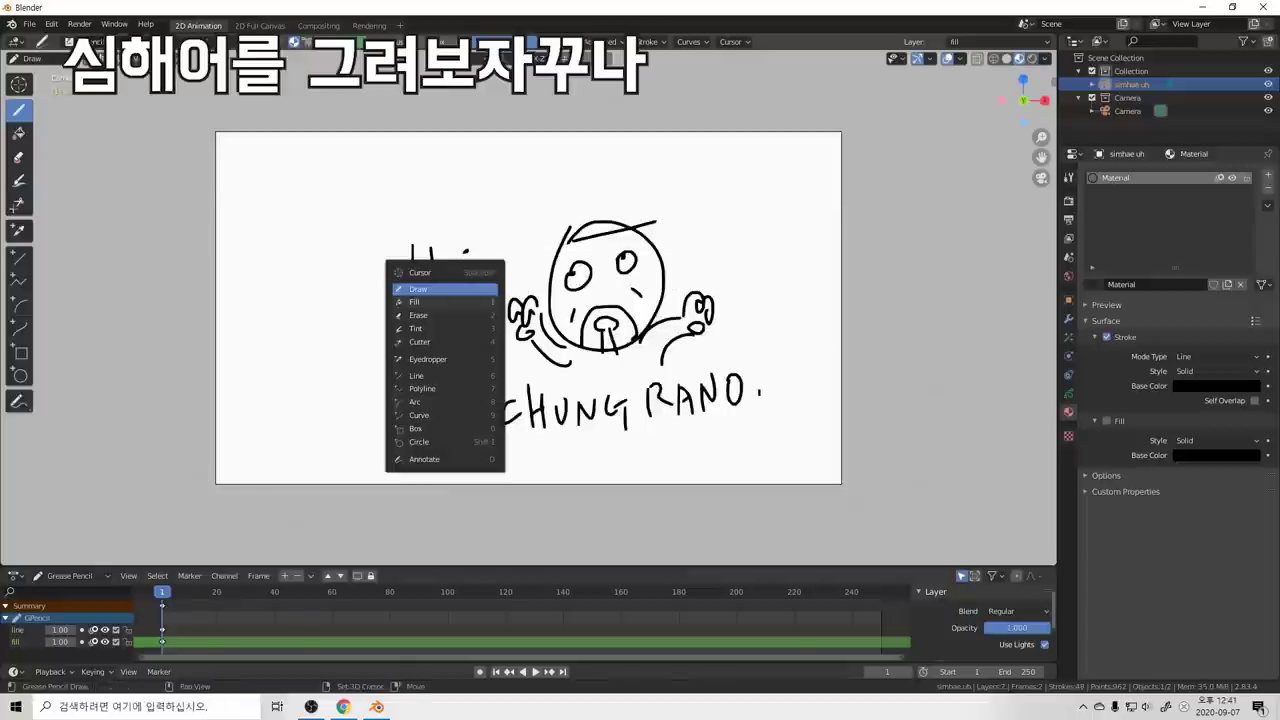
click(447, 315)
mouse_move(466, 300)
mouse_down()
mouse_move(505, 300)
mouse_move(451, 223)
mouse_up()
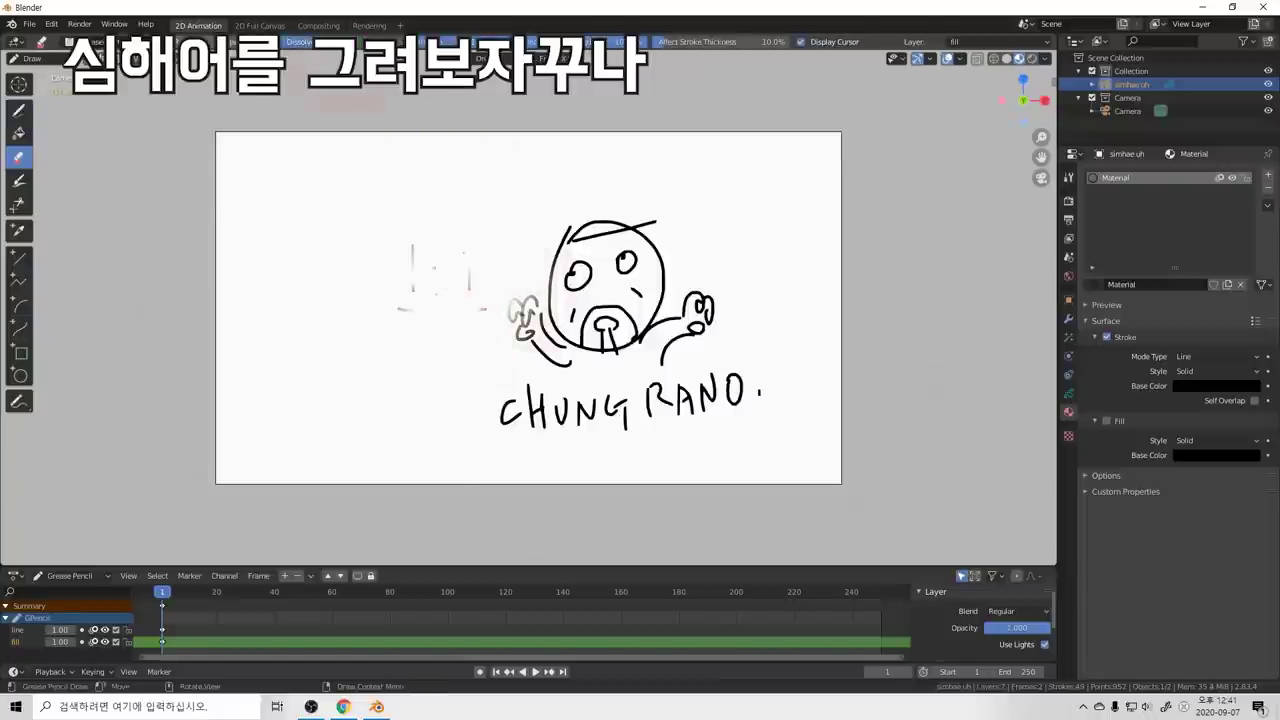
mouse_move(423, 297)
mouse_down()
mouse_move(643, 251)
mouse_move(583, 391)
mouse_move(714, 329)
mouse_up()
Step: Switch back to the Draw tool and handwrite "심해어를" in the upper part of the canvas
key(shift+space)
click(419, 259)
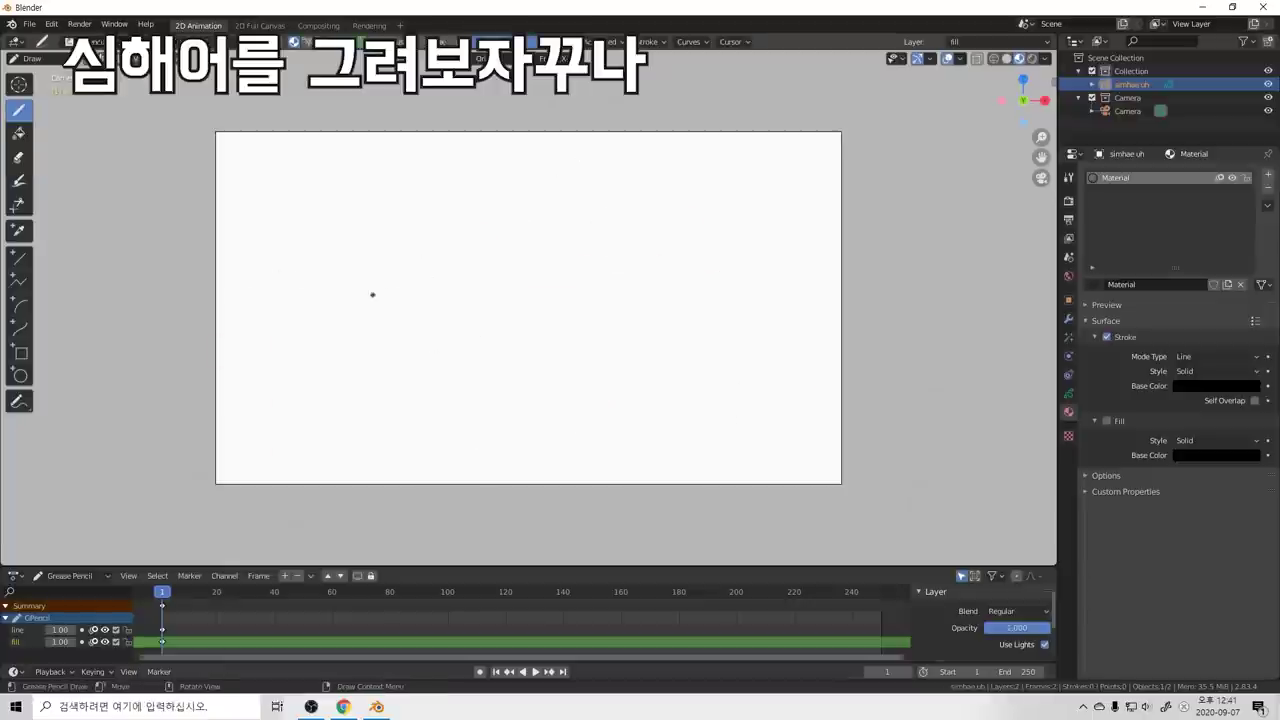
mouse_move(386, 222)
mouse_down()
mouse_move(373, 252)
mouse_move(392, 250)
mouse_up()
mouse_move(400, 222)
mouse_down()
mouse_move(389, 274)
mouse_move(431, 239)
mouse_up()
drag(421, 246, 438, 262)
mouse_move(438, 247)
mouse_down()
mouse_move(450, 246)
mouse_move(452, 268)
mouse_up()
drag(463, 239, 484, 245)
mouse_move(484, 226)
mouse_down()
mouse_move(485, 267)
mouse_move(517, 243)
mouse_move(537, 265)
mouse_up()
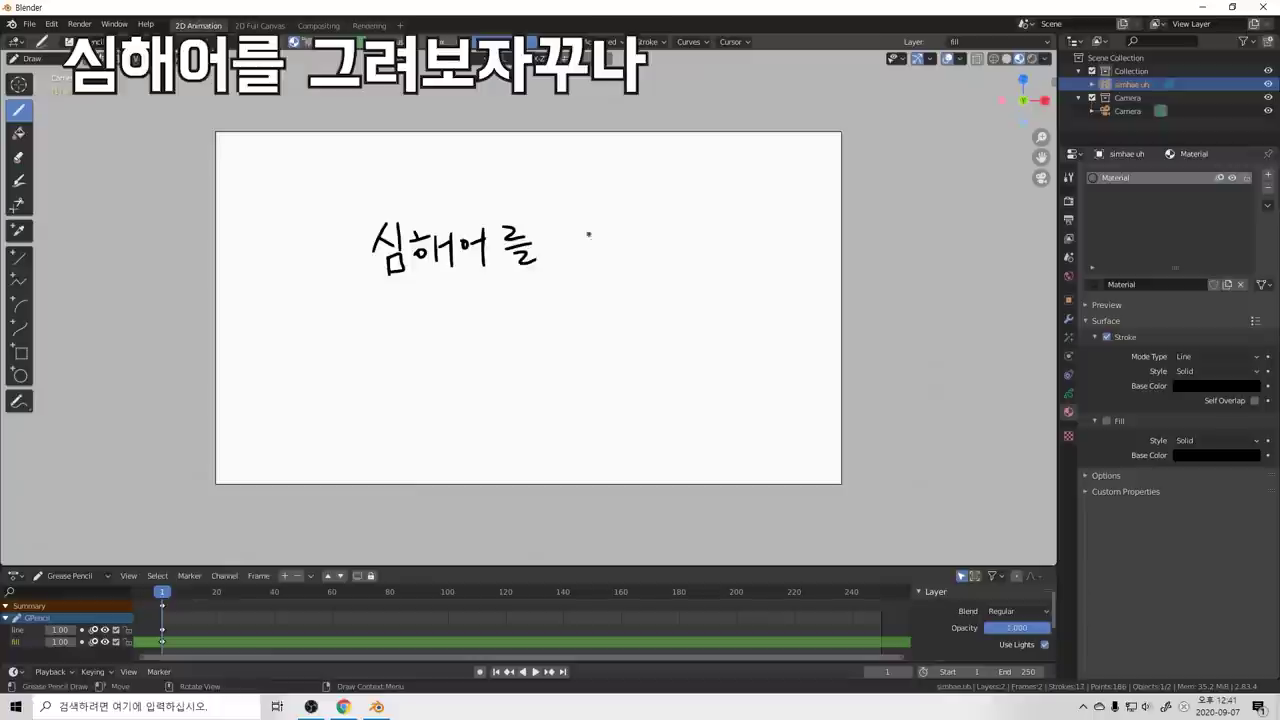
Step: Handwrite "그려보자구렴" after the first word on the same line and add an extra stroke to "자"
drag(572, 226, 599, 249)
mouse_move(591, 224)
mouse_down()
mouse_move(600, 240)
mouse_move(616, 223)
mouse_up()
mouse_move(609, 231)
mouse_down()
mouse_move(622, 229)
mouse_move(621, 252)
mouse_move(656, 235)
mouse_up()
mouse_move(638, 224)
mouse_down()
mouse_move(683, 234)
mouse_move(692, 250)
mouse_up()
drag(694, 226, 726, 218)
mouse_move(719, 226)
mouse_down()
mouse_move(718, 243)
mouse_move(742, 212)
mouse_up()
mouse_move(740, 212)
mouse_down()
mouse_move(736, 228)
mouse_move(758, 209)
mouse_up()
drag(748, 219, 759, 217)
drag(760, 202, 751, 242)
drag(752, 227, 765, 241)
drag(675, 219, 686, 233)
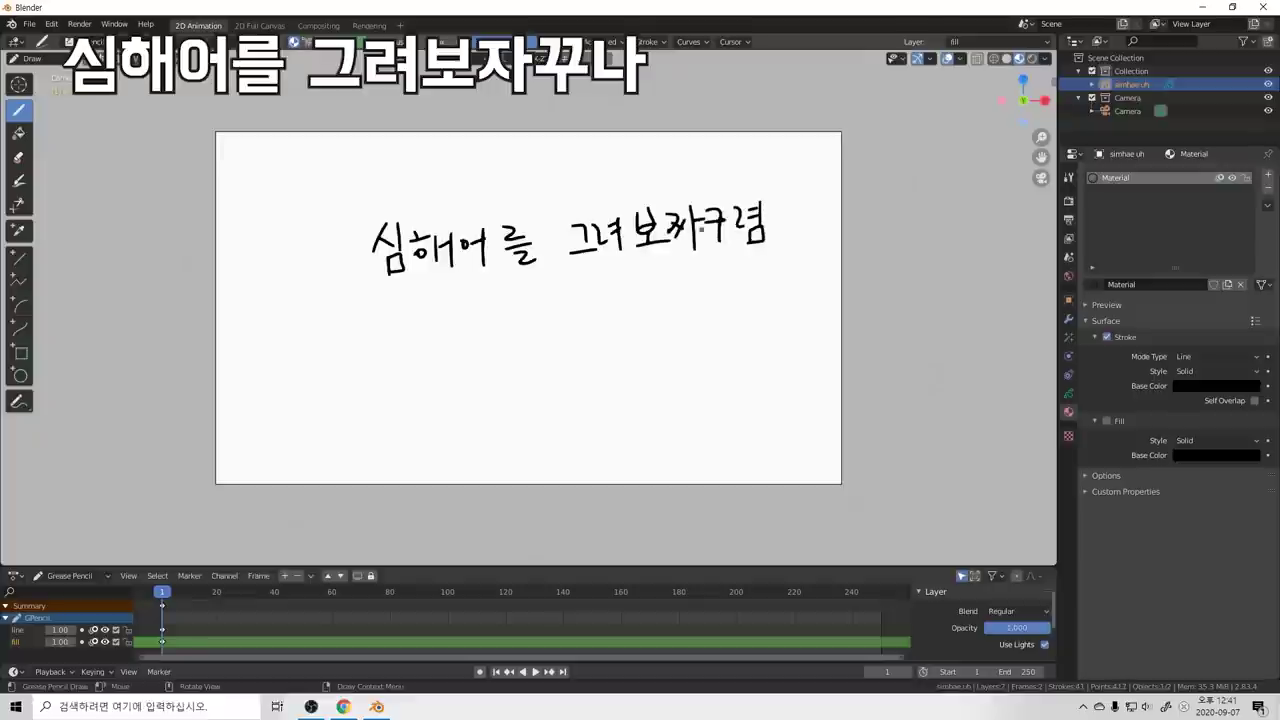
Step: Erase the handwritten sentence from the canvas with the Erase tool and switch back to the Draw tool
key(shift+space)
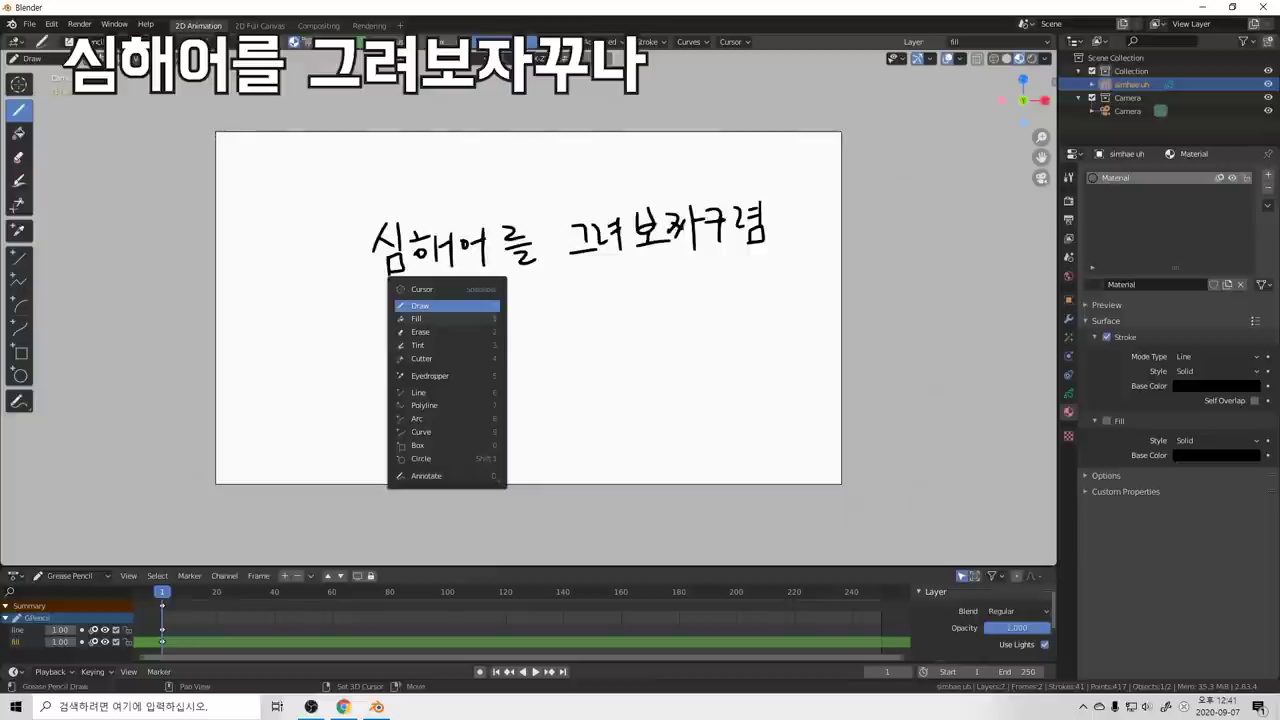
click(438, 338)
mouse_move(443, 334)
mouse_down()
mouse_move(386, 224)
mouse_move(731, 214)
mouse_up()
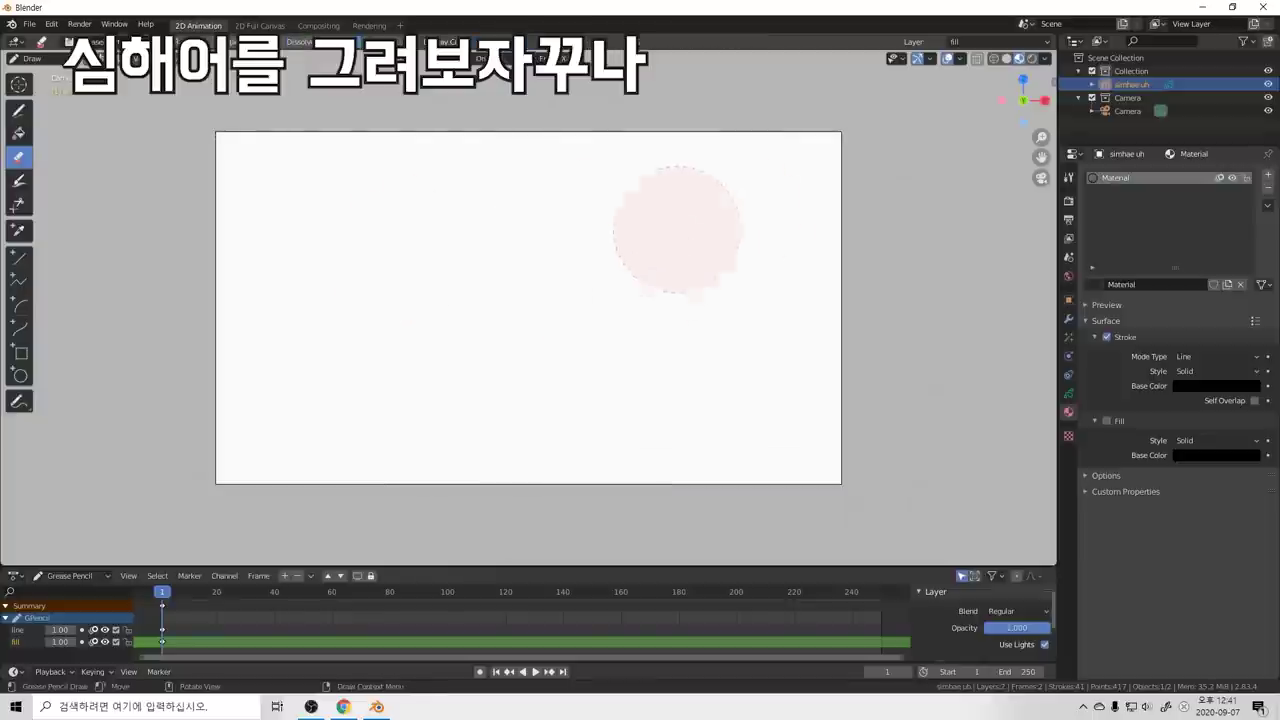
key(shift+space)
click(425, 253)
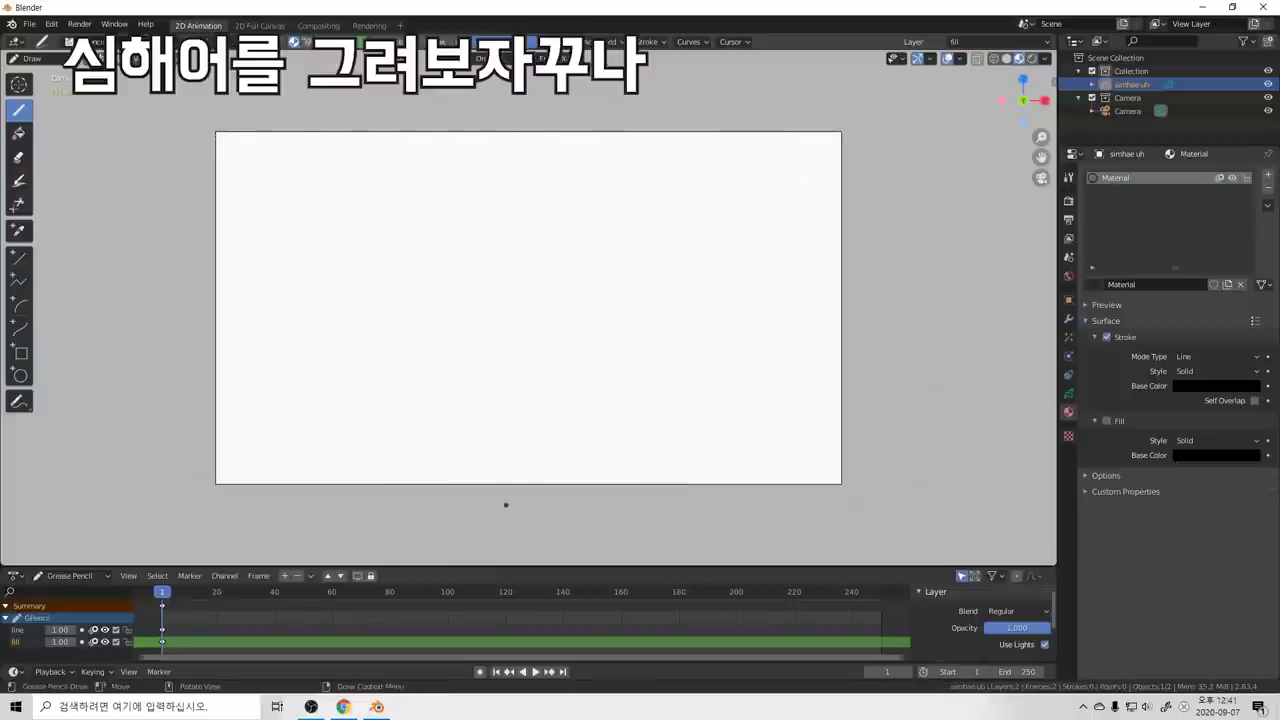
Step: Switch to Chrome, search Google for "심해어" and show the image results
click(344, 707)
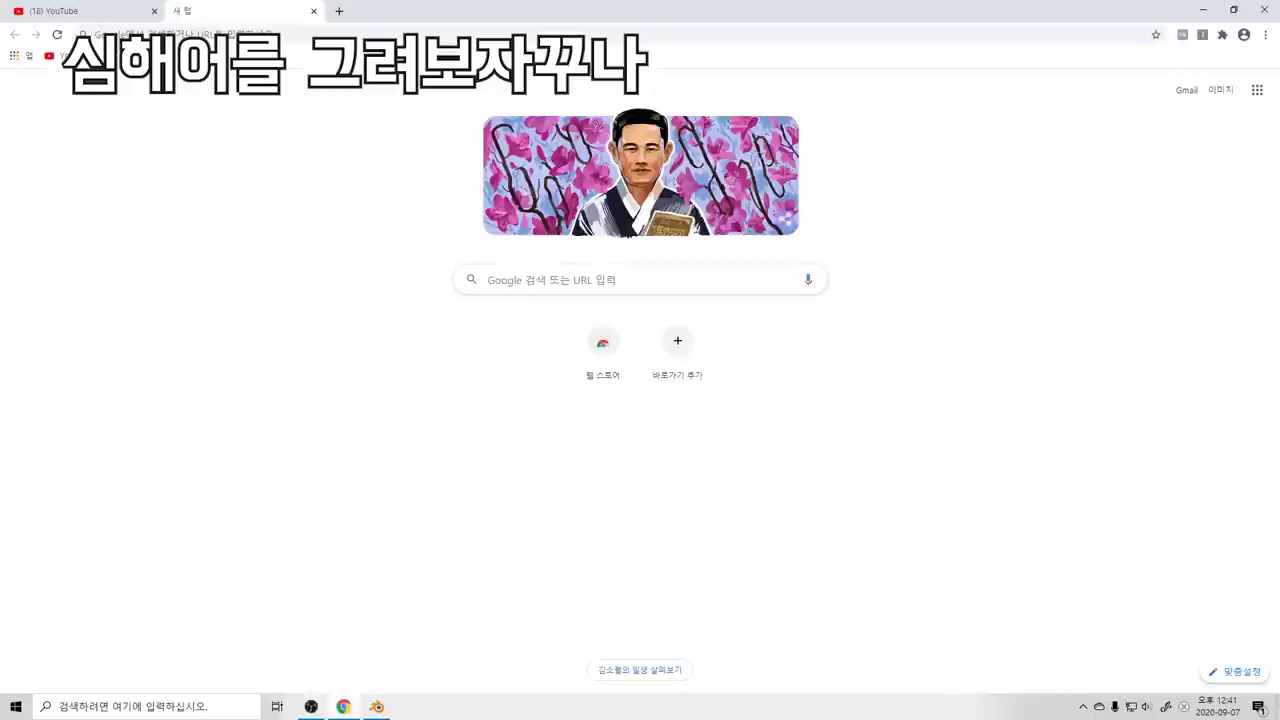
click(400, 35)
text(t)
key(BackSpace)
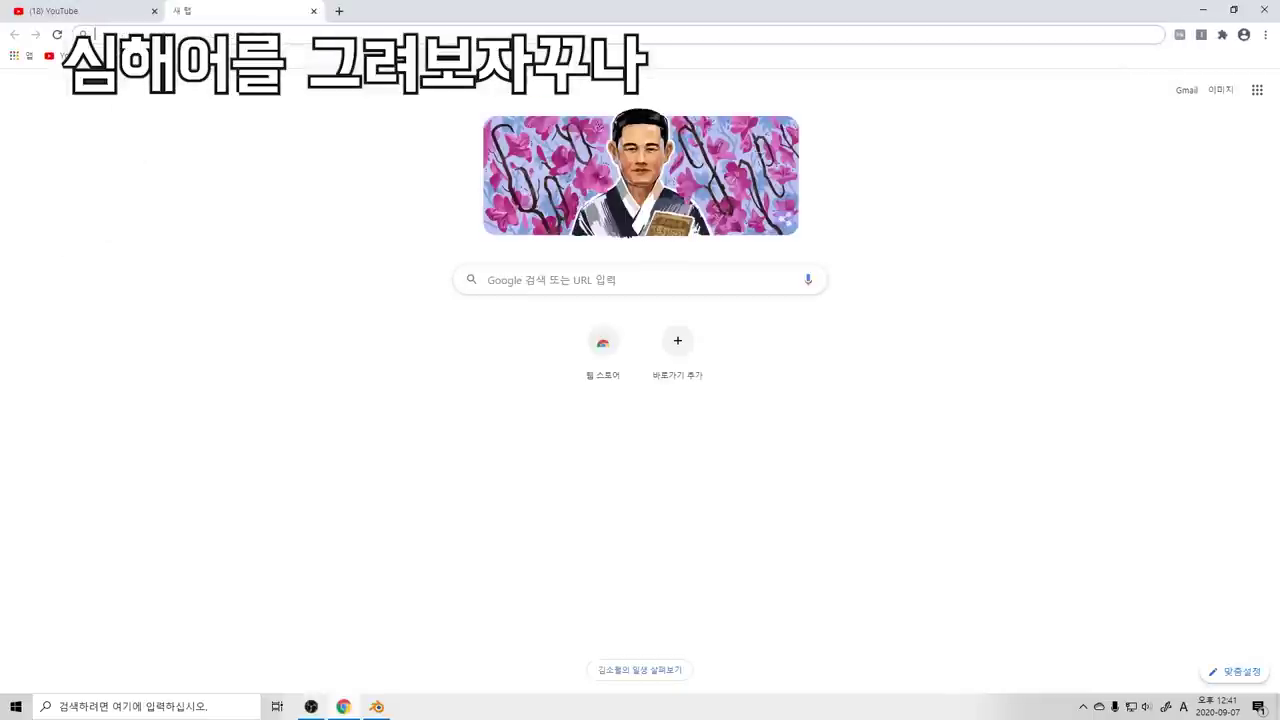
click(580, 280)
text(심해어)
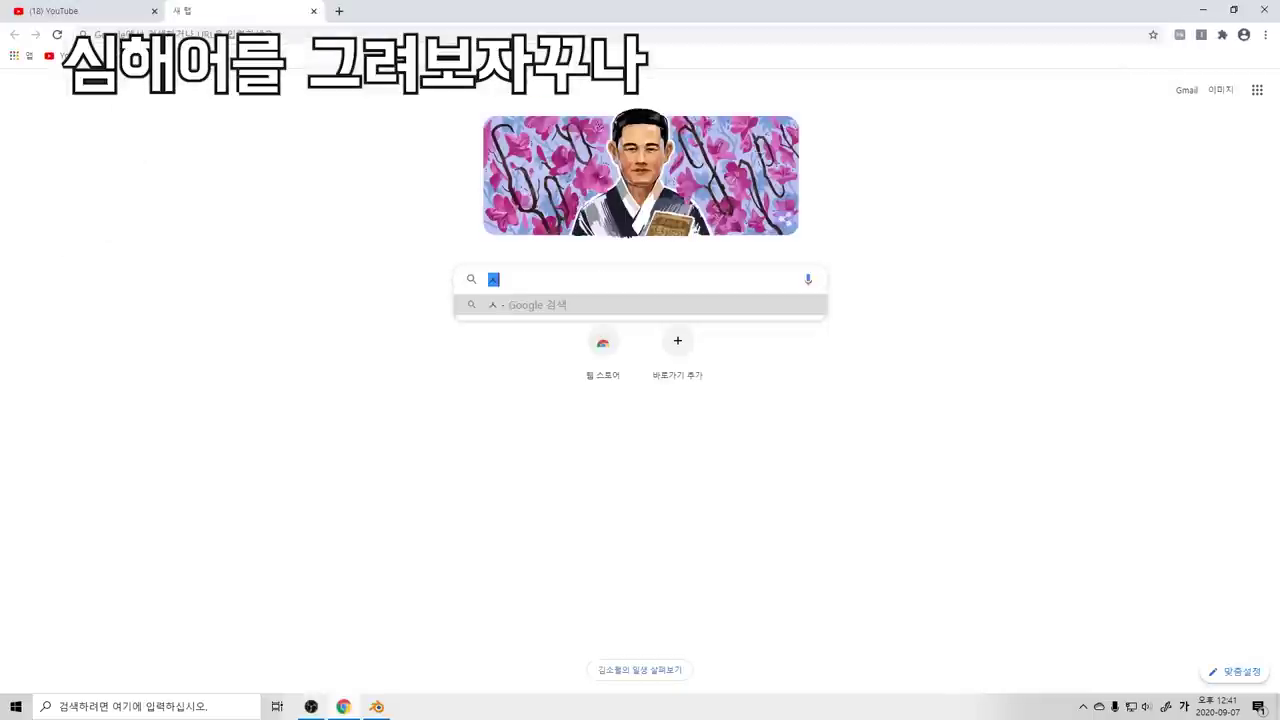
key(Return)
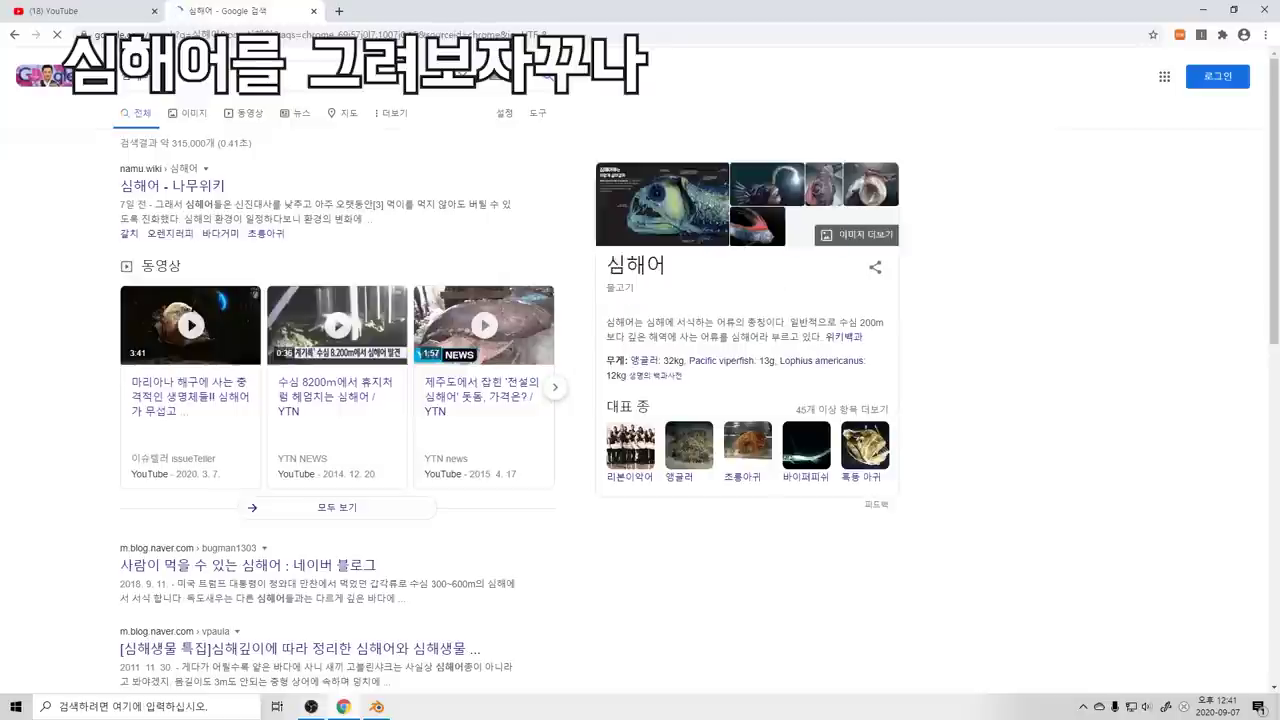
click(186, 114)
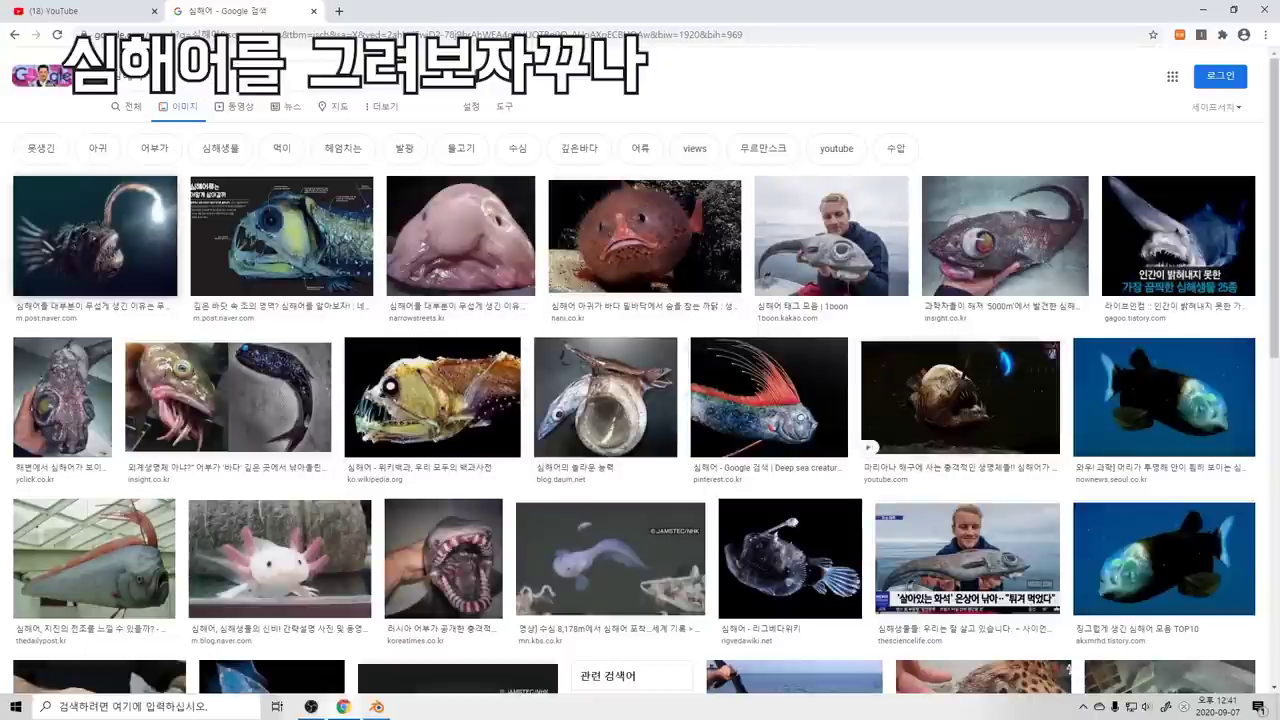
Step: Open the YouTube anglerfish image with the blue glowing lure and save it to the desktop as 심해어1.jpg
click(960, 397)
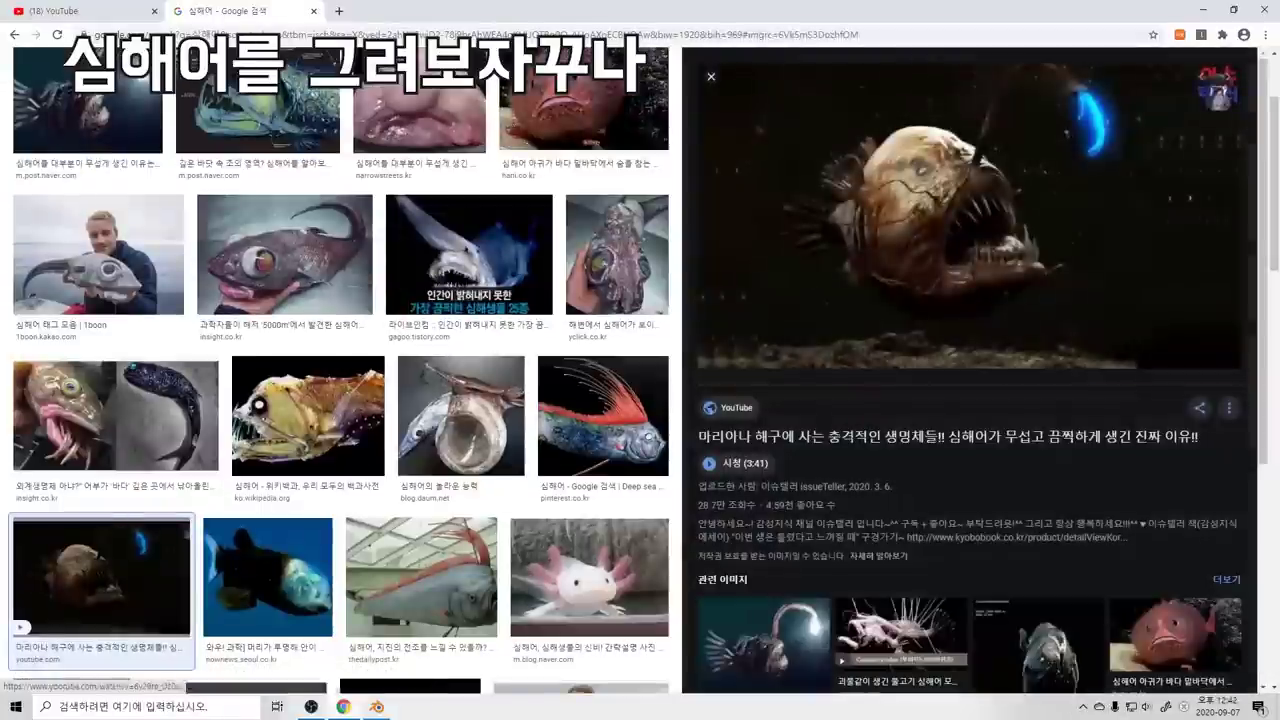
right_click(944, 211)
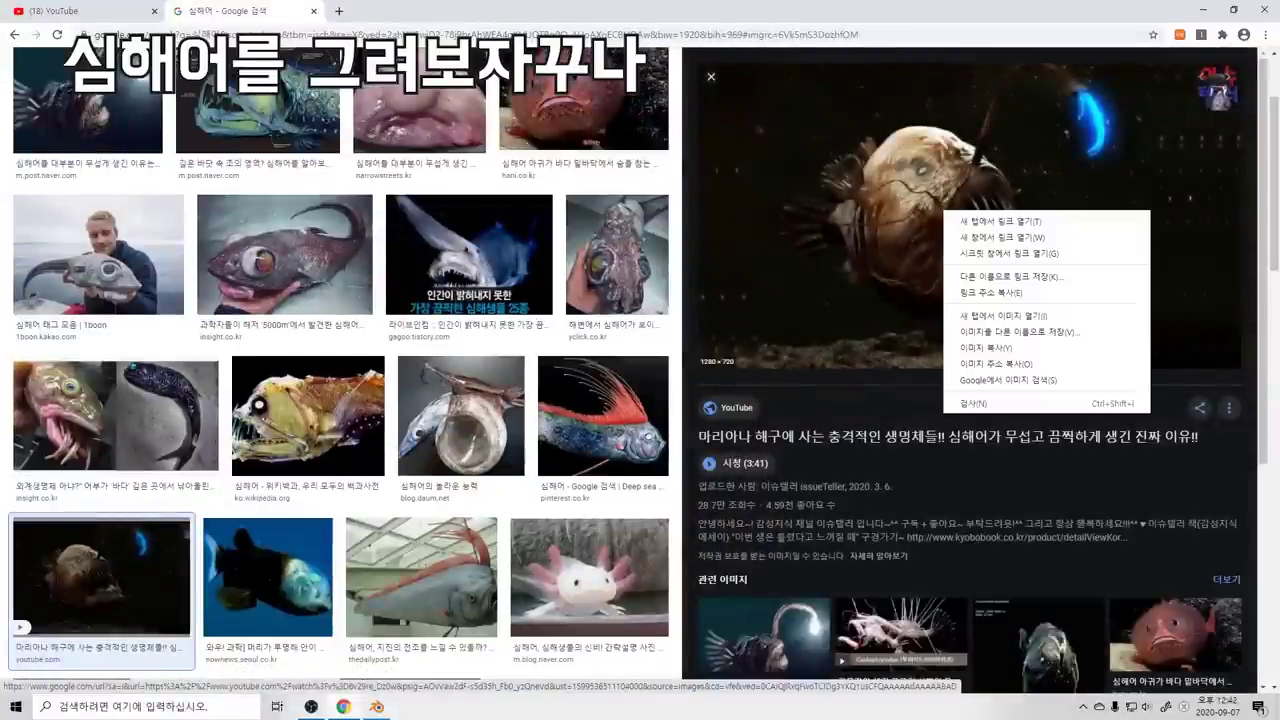
click(1010, 331)
text(ㄷ)
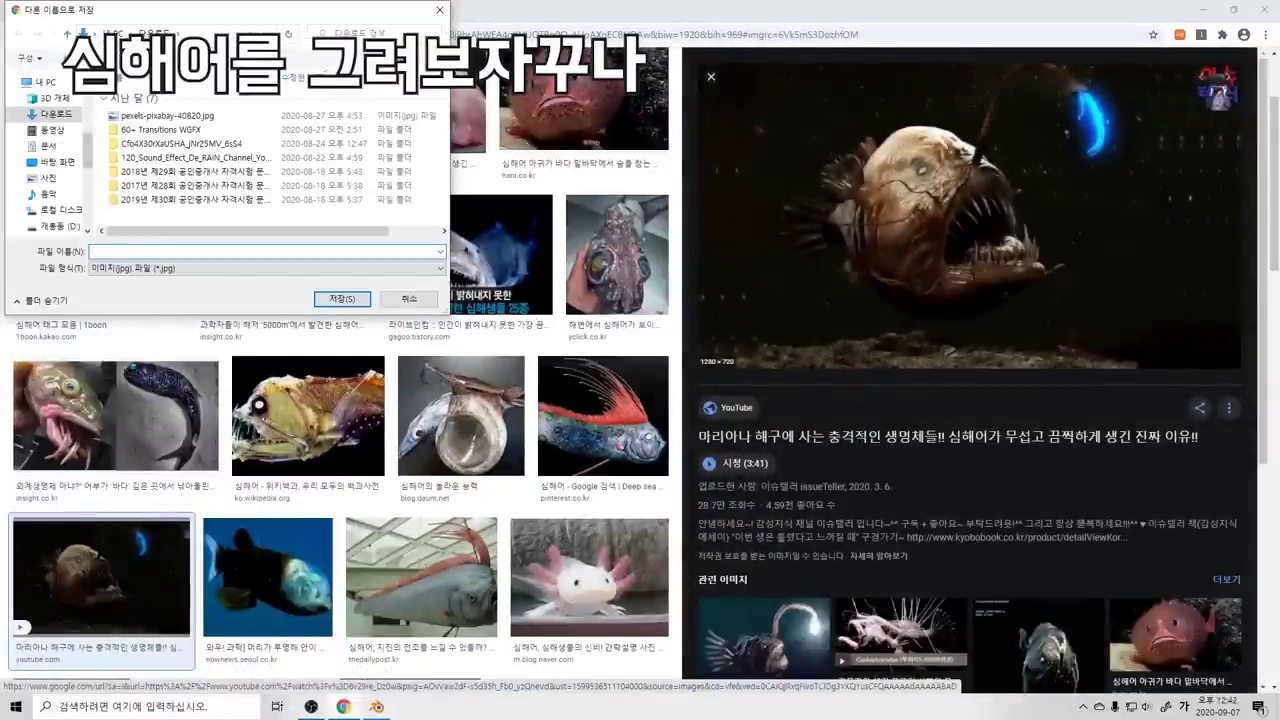
scroll(50, 155, up, 5)
click(55, 104)
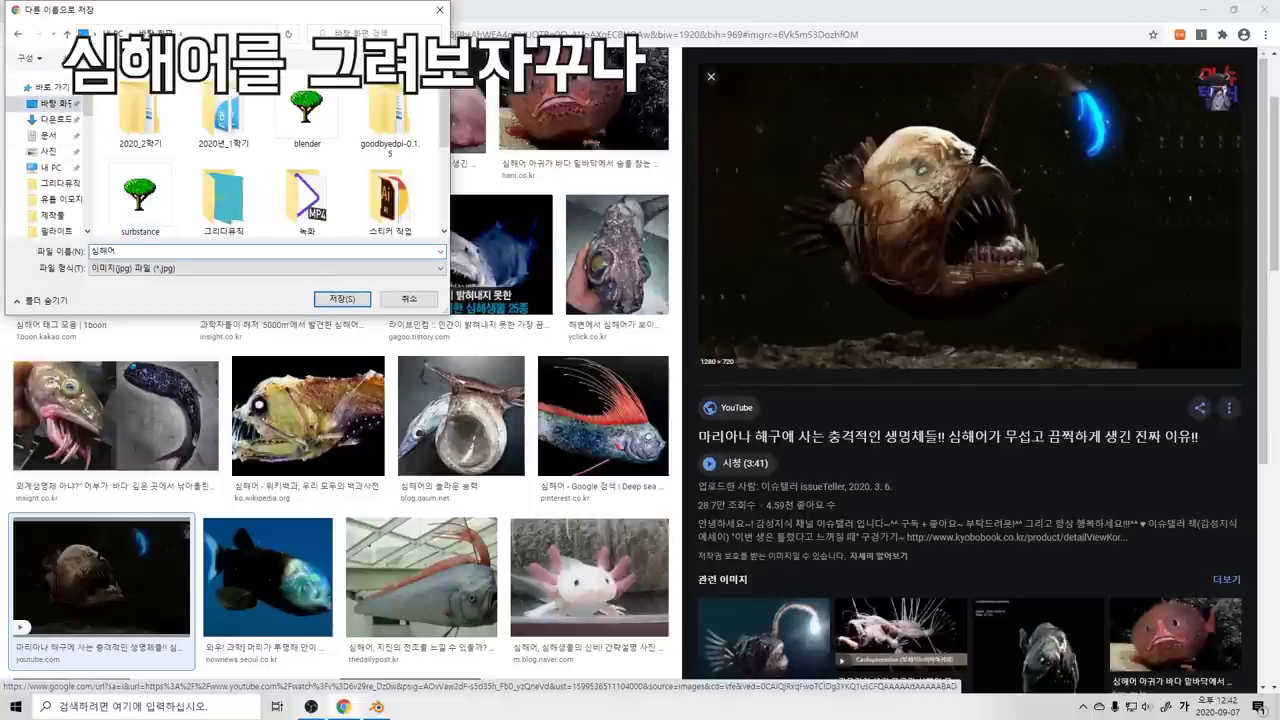
key(Return)
Step: Minimize the browser, create a desktop folder named 그리다_심해어 and move 심해어1.jpg into it
click(1203, 10)
right_click(394, 364)
click(430, 375)
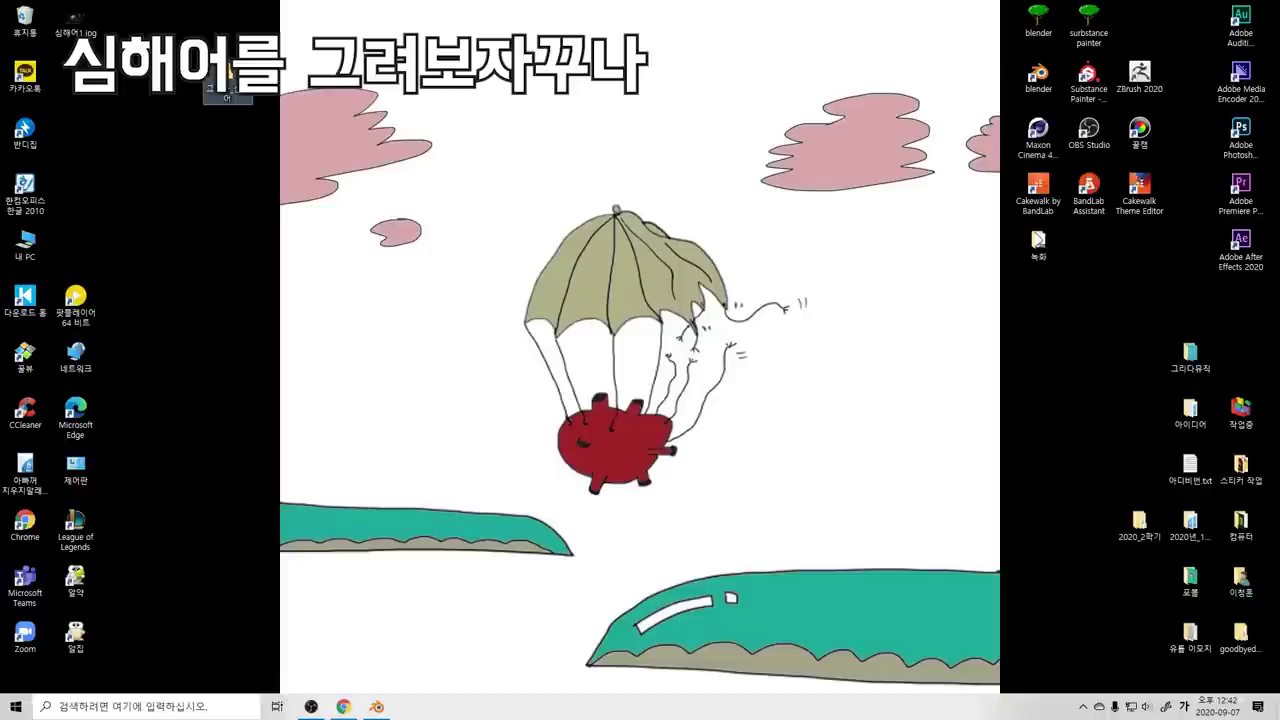
drag(75, 18, 229, 84)
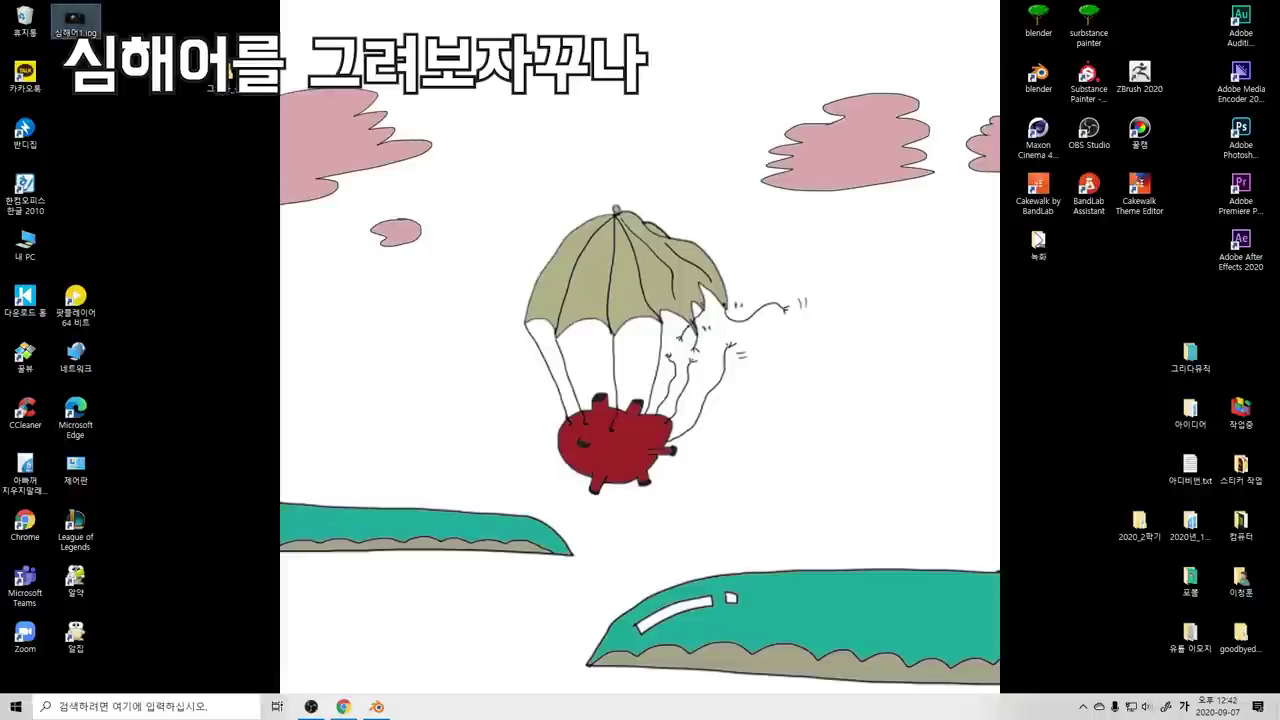
Step: Empty the Recycle Bin and move the 그리다_심해어 folder near the other folders on the desktop
right_click(25, 18)
click(60, 42)
click(694, 407)
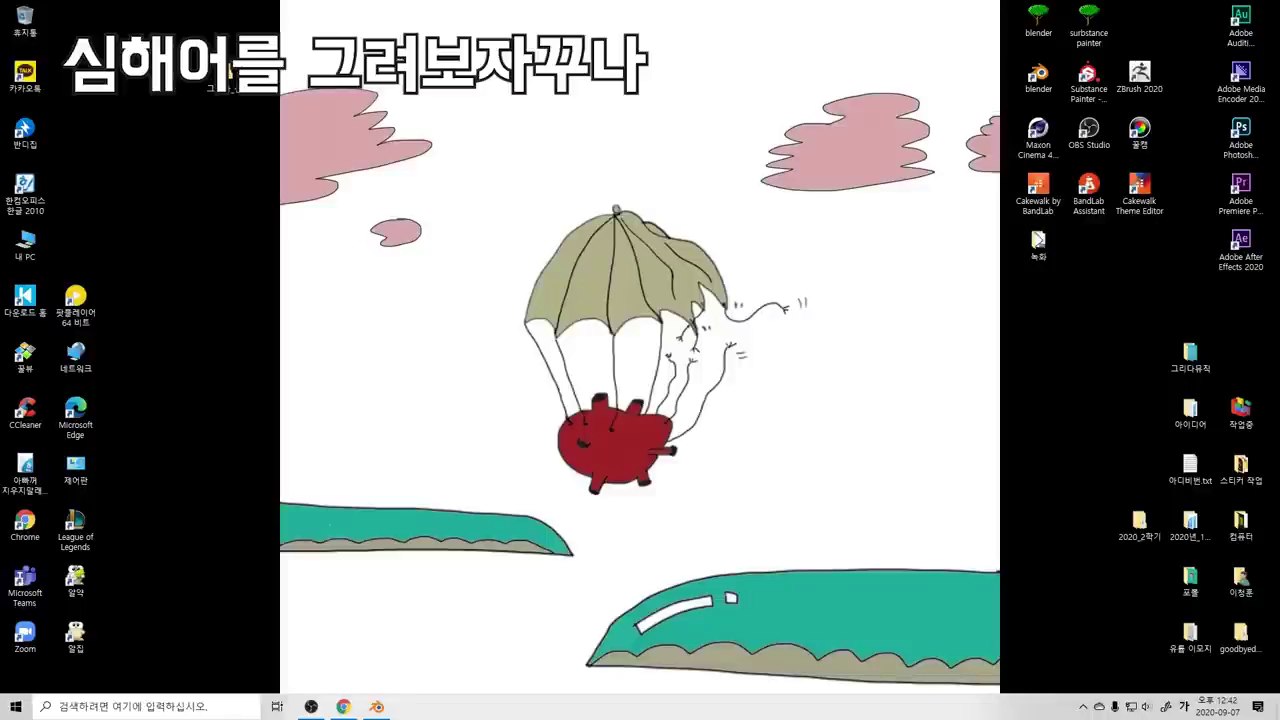
drag(229, 75, 1090, 358)
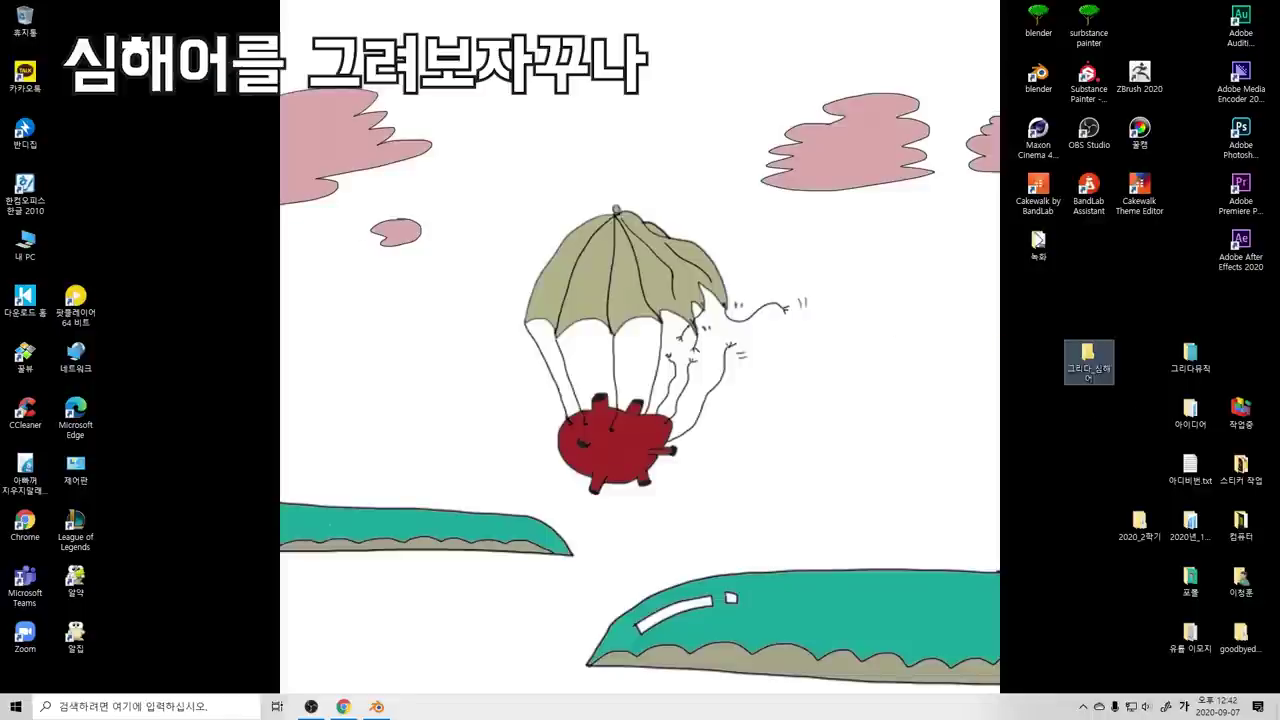
Step: Return to Chrome and save the first anglerfish image with the white glowing lure as 심해어2.jpg in the 그리다_심해어 folder
mouse_move(343, 706)
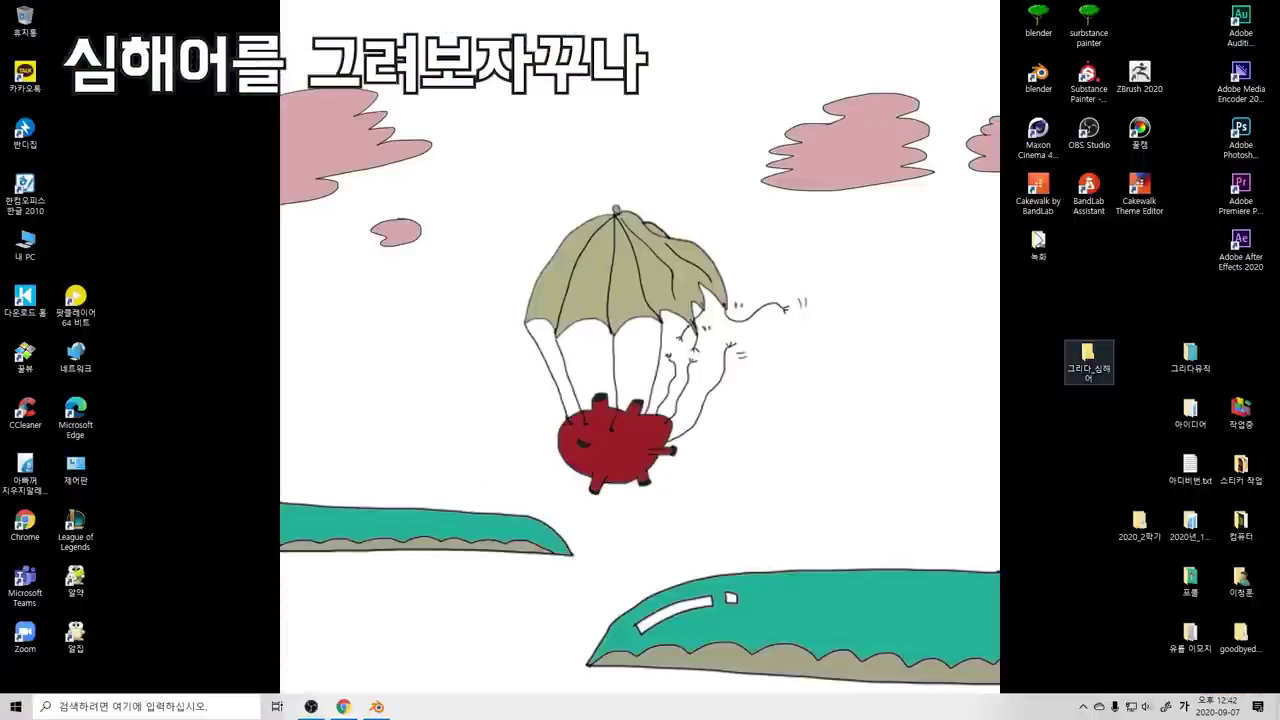
click(344, 707)
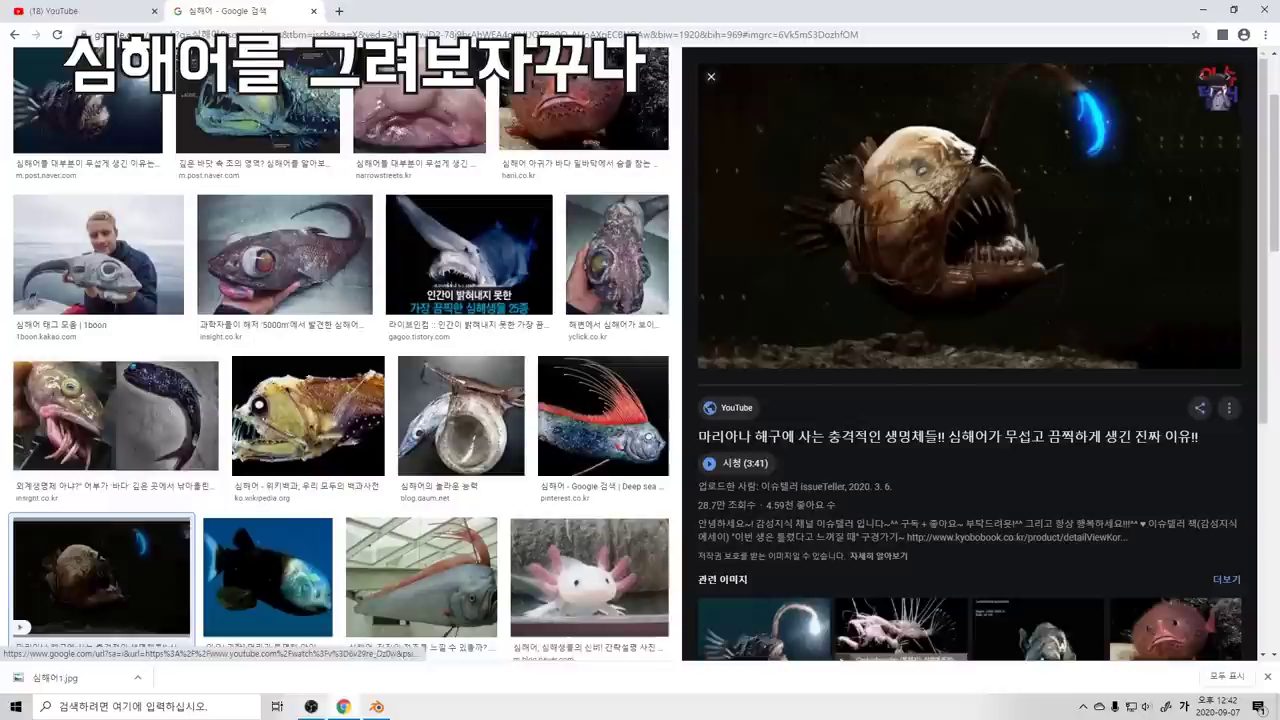
scroll(968, 300, up, 2)
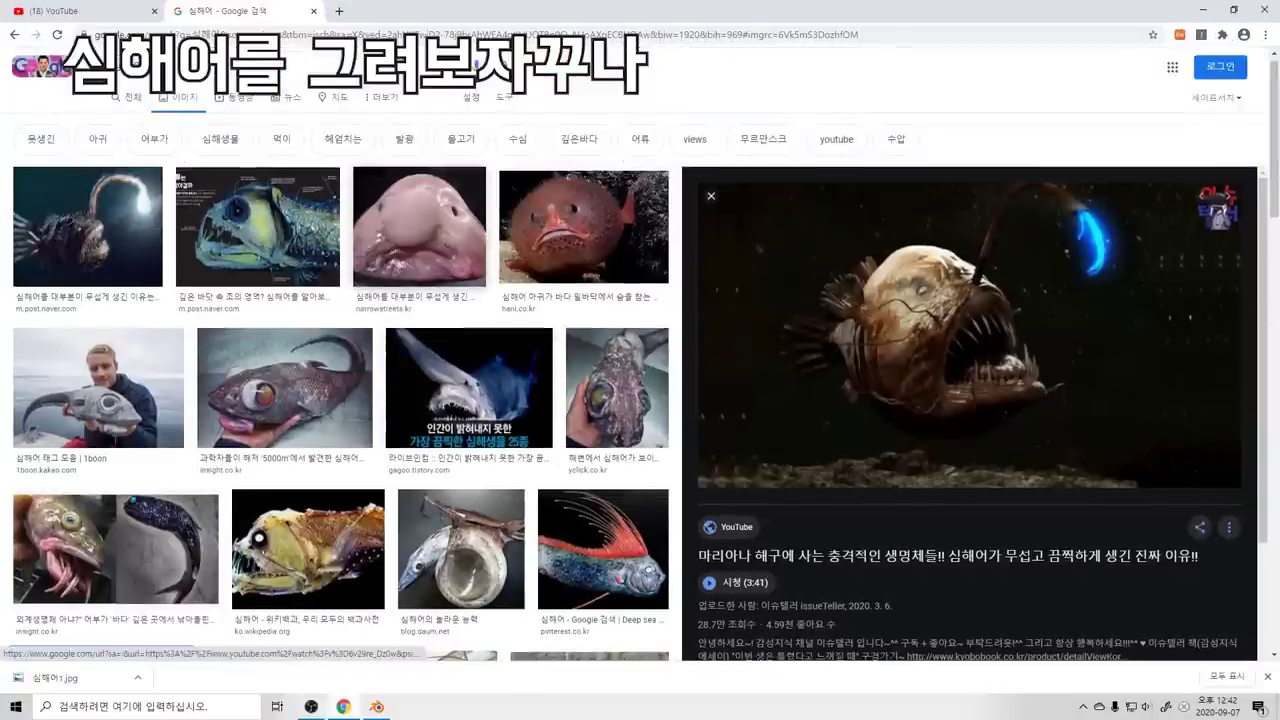
click(87, 226)
right_click(866, 268)
click(905, 391)
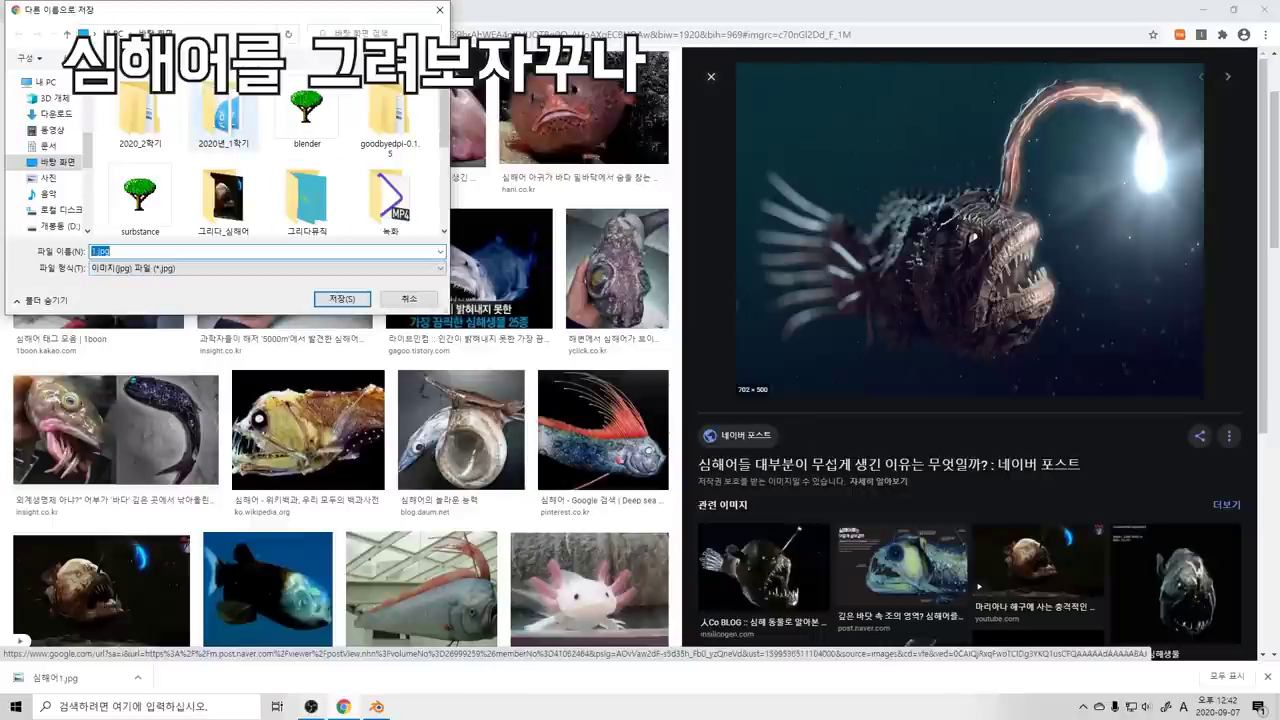
double_click(222, 192)
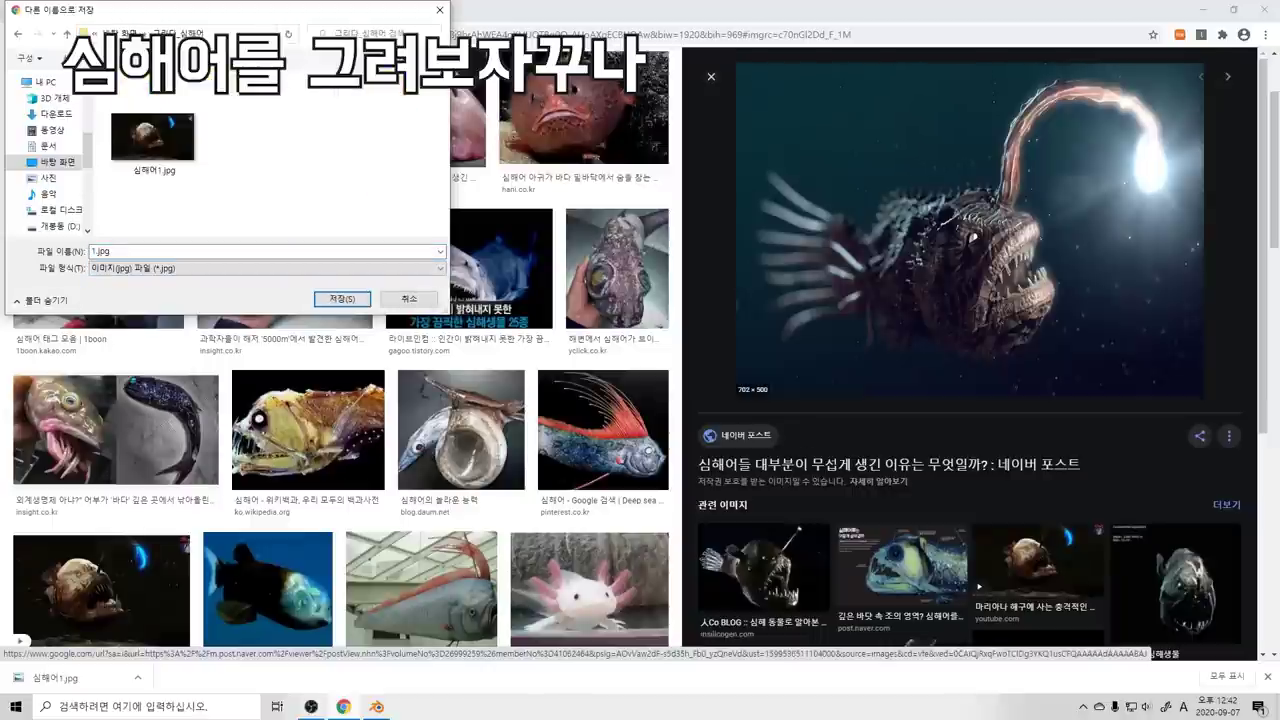
click(152, 140)
click(121, 251)
key(BackSpace)
text(2)
key(Return)
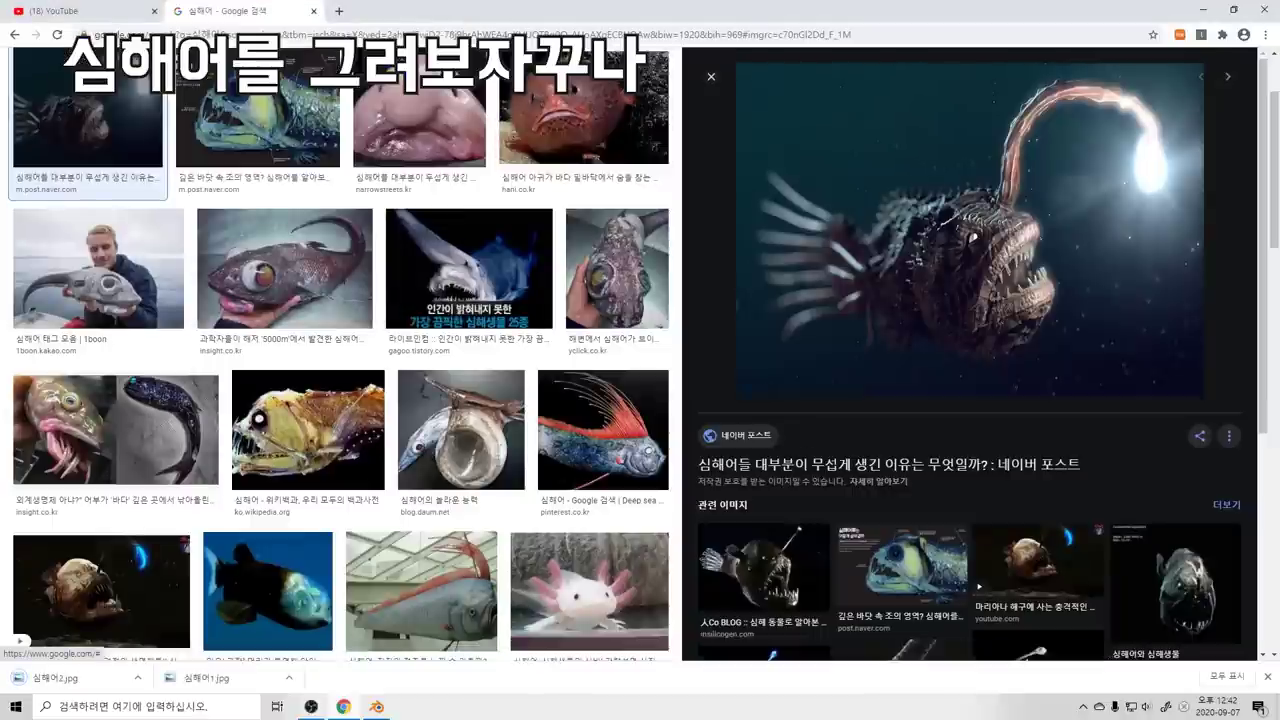
Step: Close the image preview and browse the deep-sea fish image results for another drawing reference
key(Escape)
scroll(640, 354, down, 5)
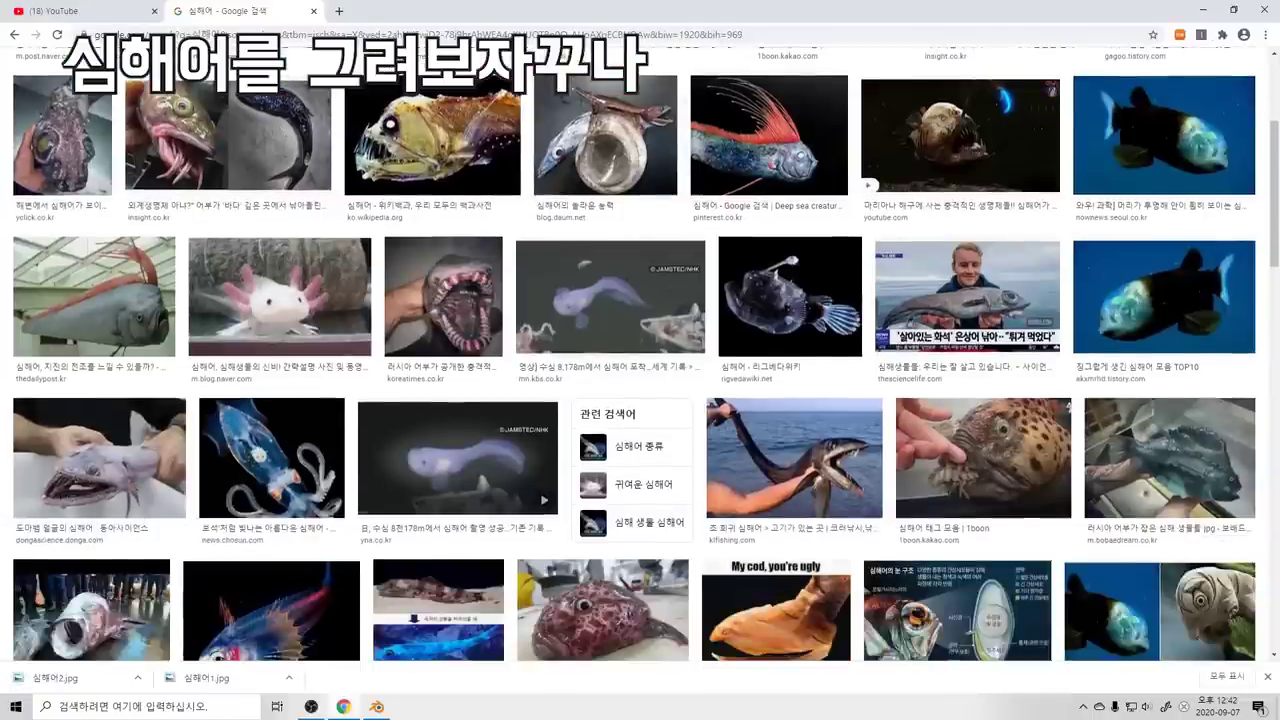
scroll(640, 354, down, 2)
scroll(640, 354, down, 2)
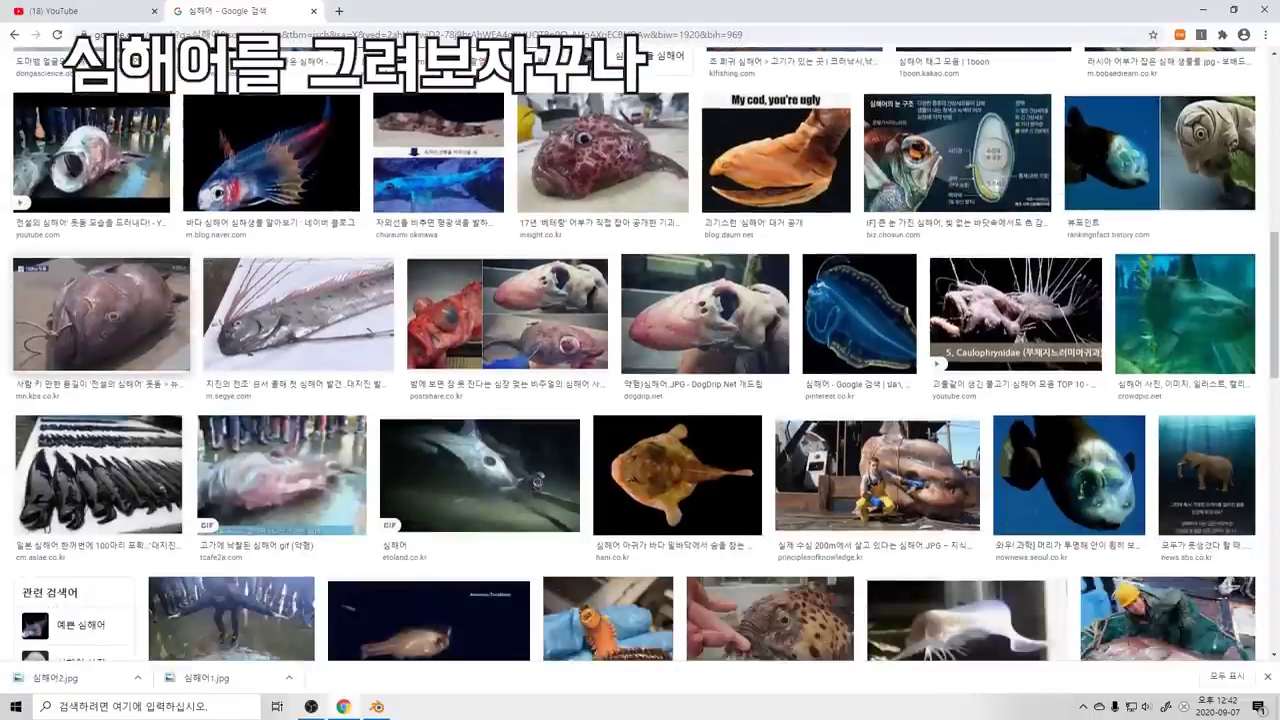
scroll(640, 354, down, 3)
scroll(640, 354, down, 3)
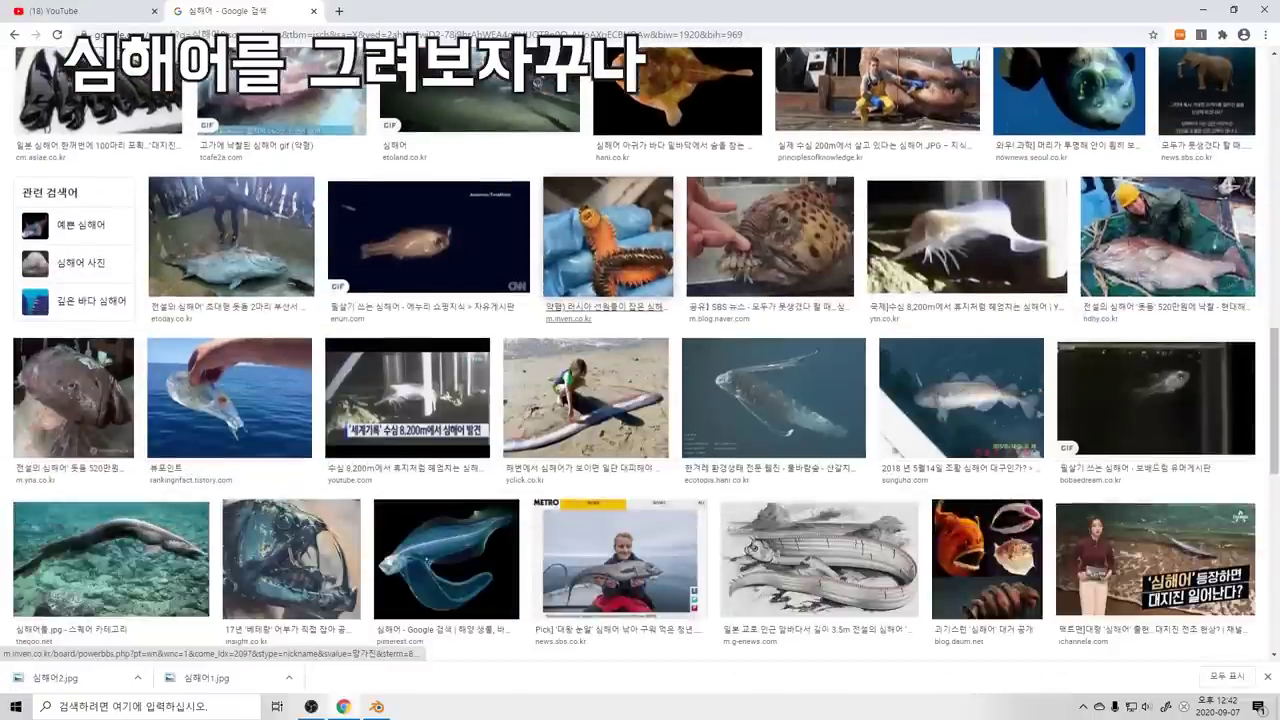
scroll(640, 354, down, 3)
scroll(640, 354, down, 2)
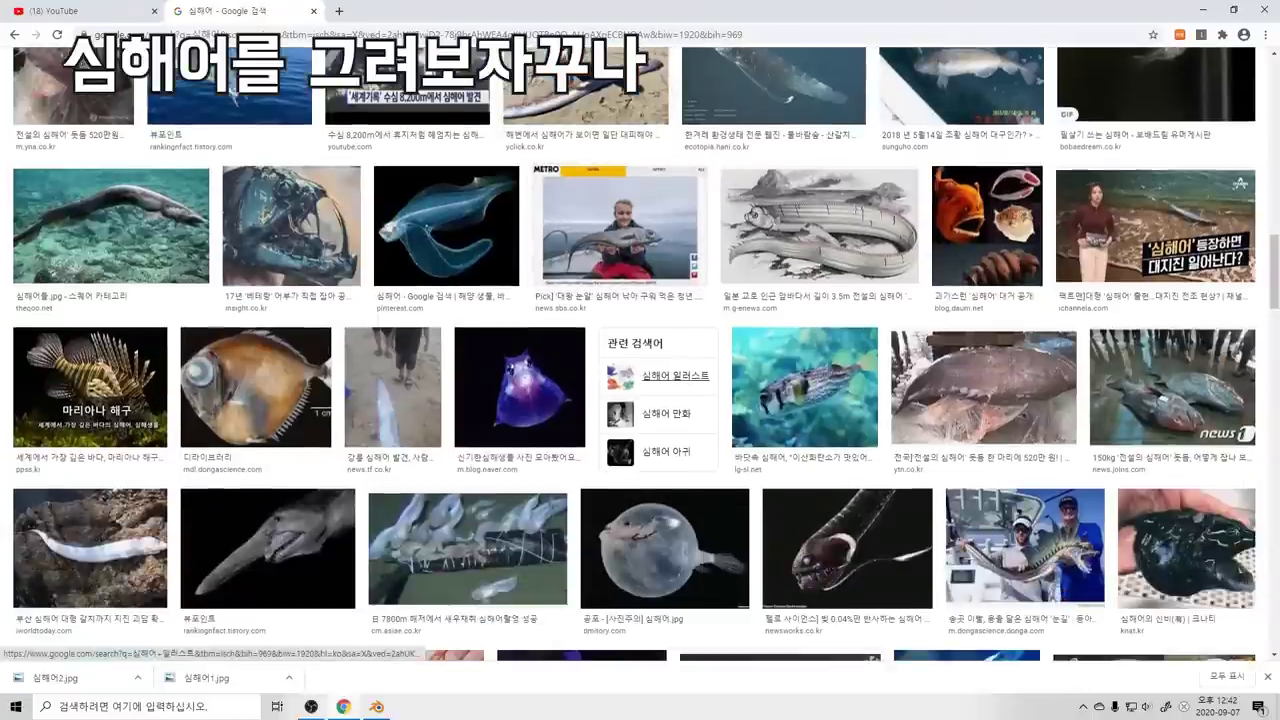
scroll(640, 354, down, 2)
scroll(640, 354, down, 1)
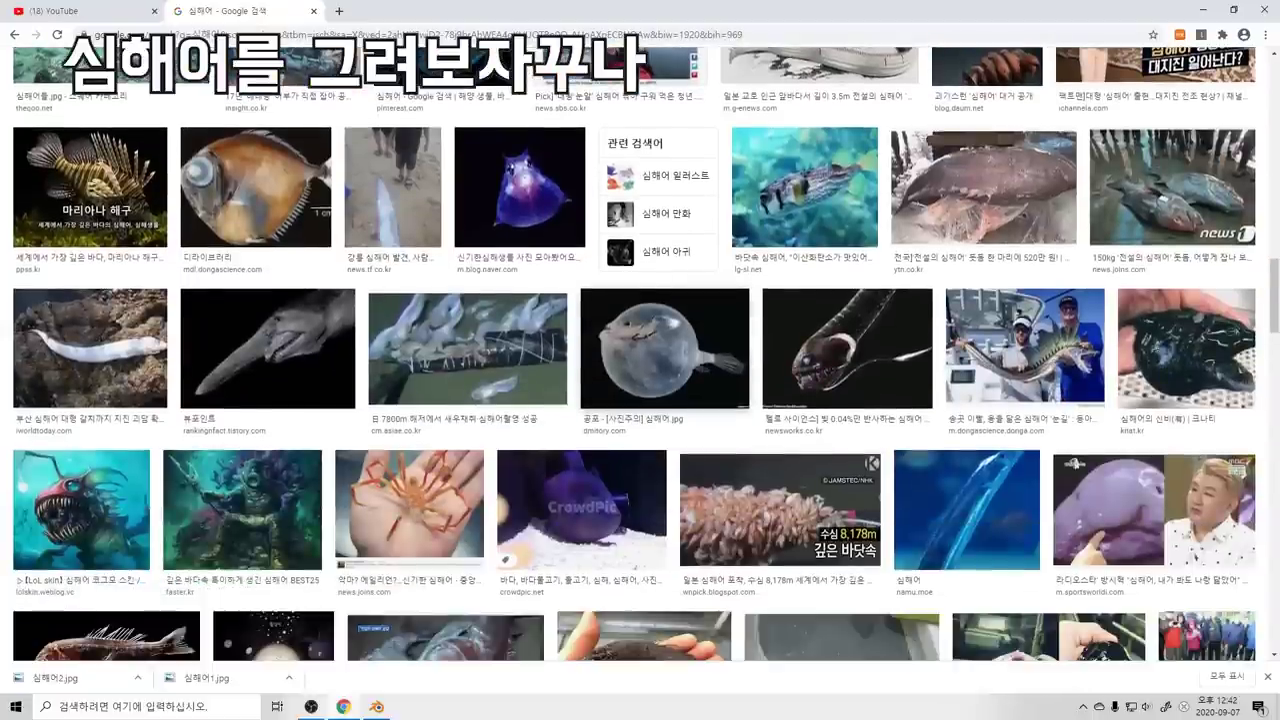
scroll(640, 354, down, 1)
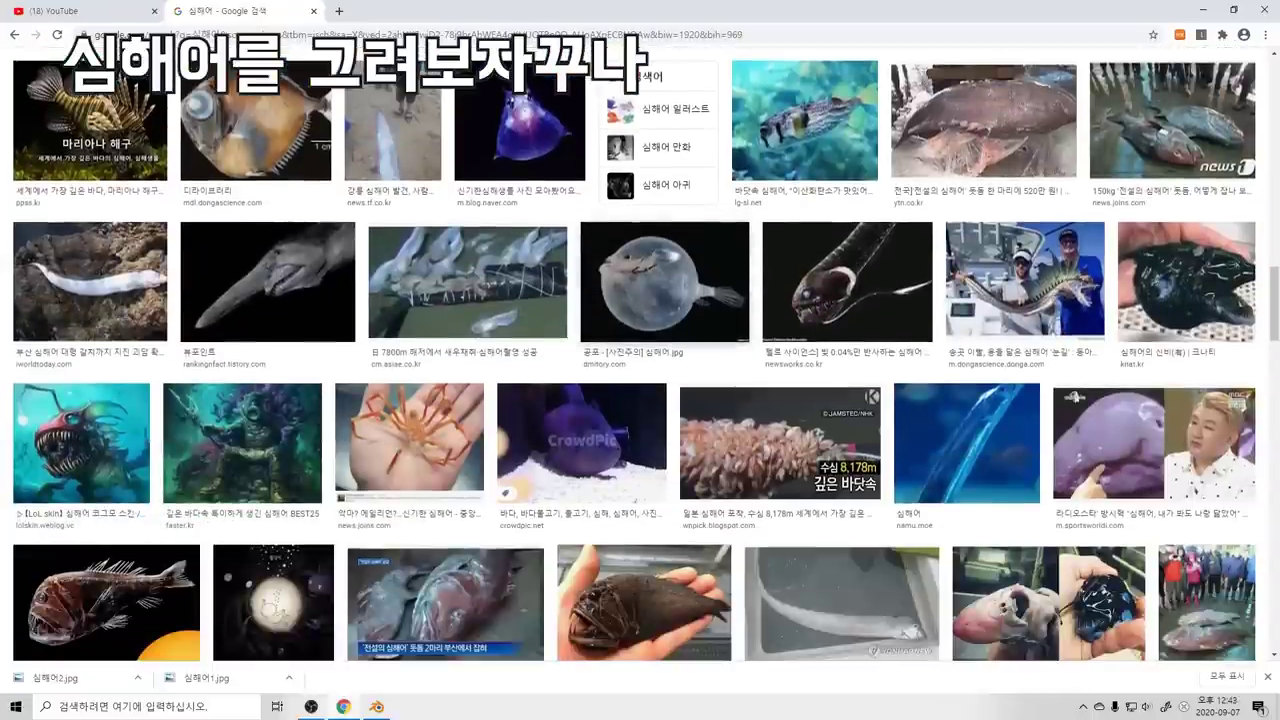
scroll(640, 354, down, 2)
scroll(640, 354, down, 4)
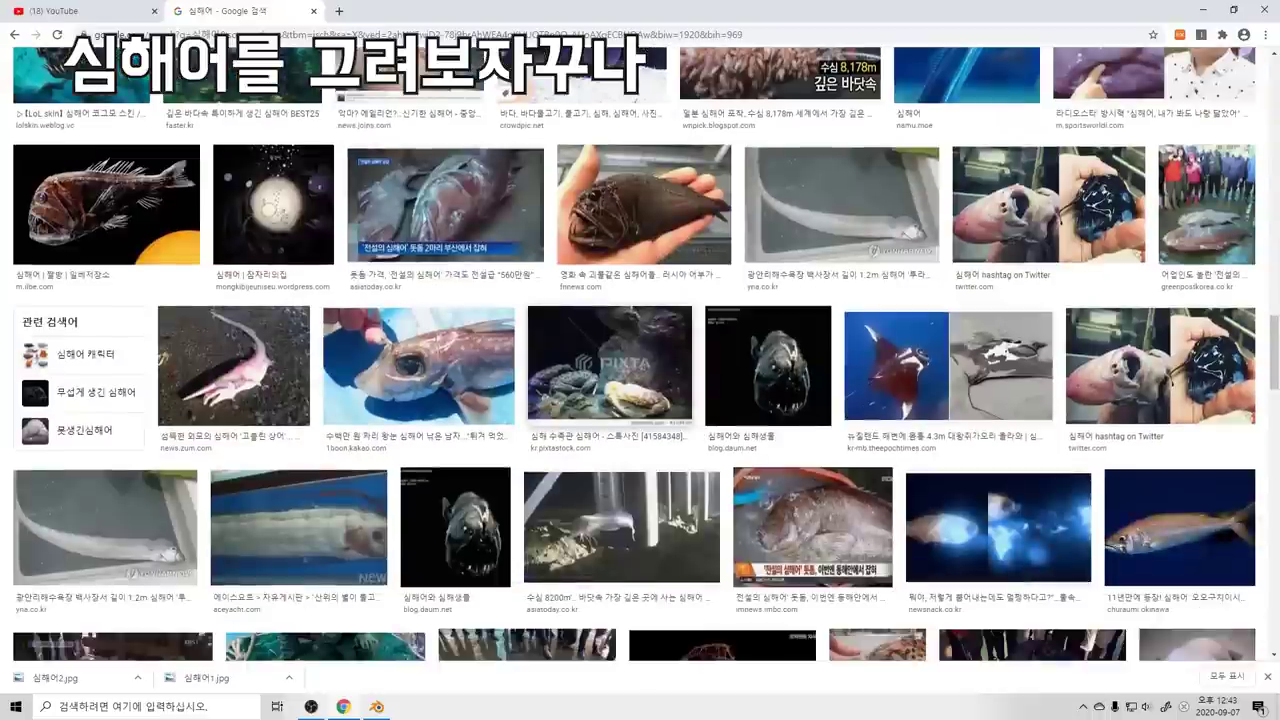
scroll(640, 354, down, 2)
scroll(640, 354, down, 8)
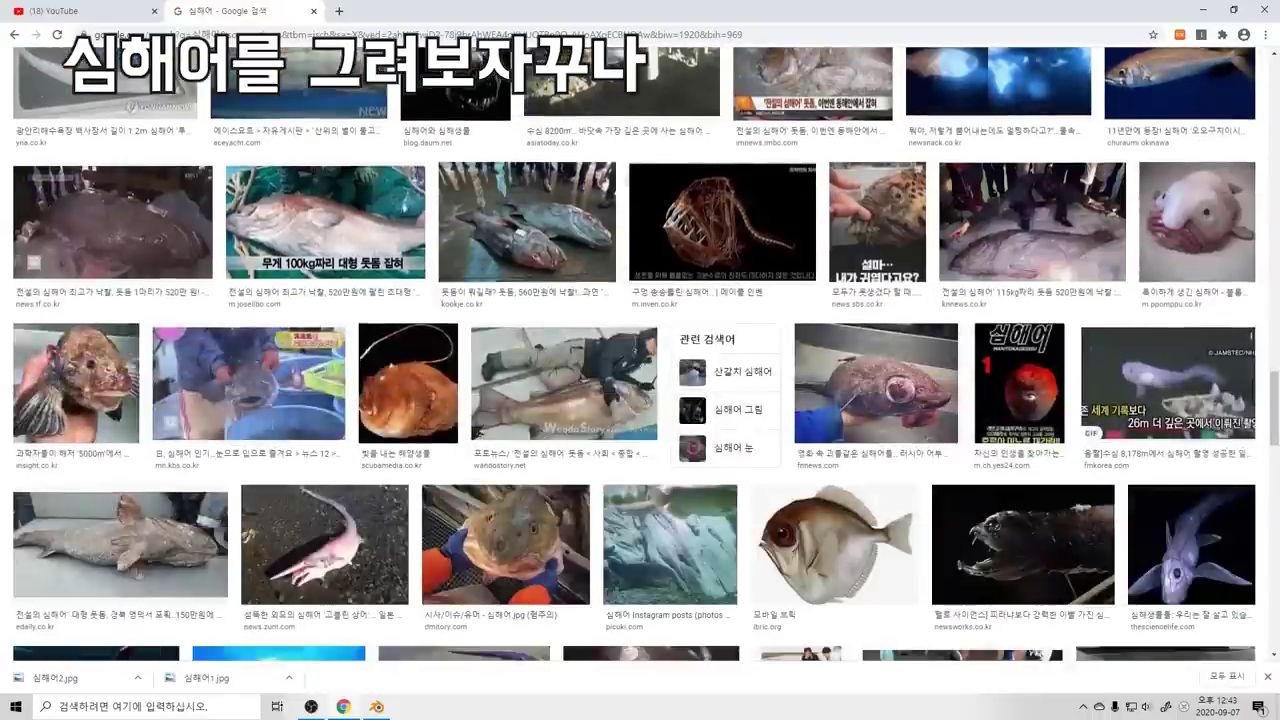
scroll(632, 340, down, 6)
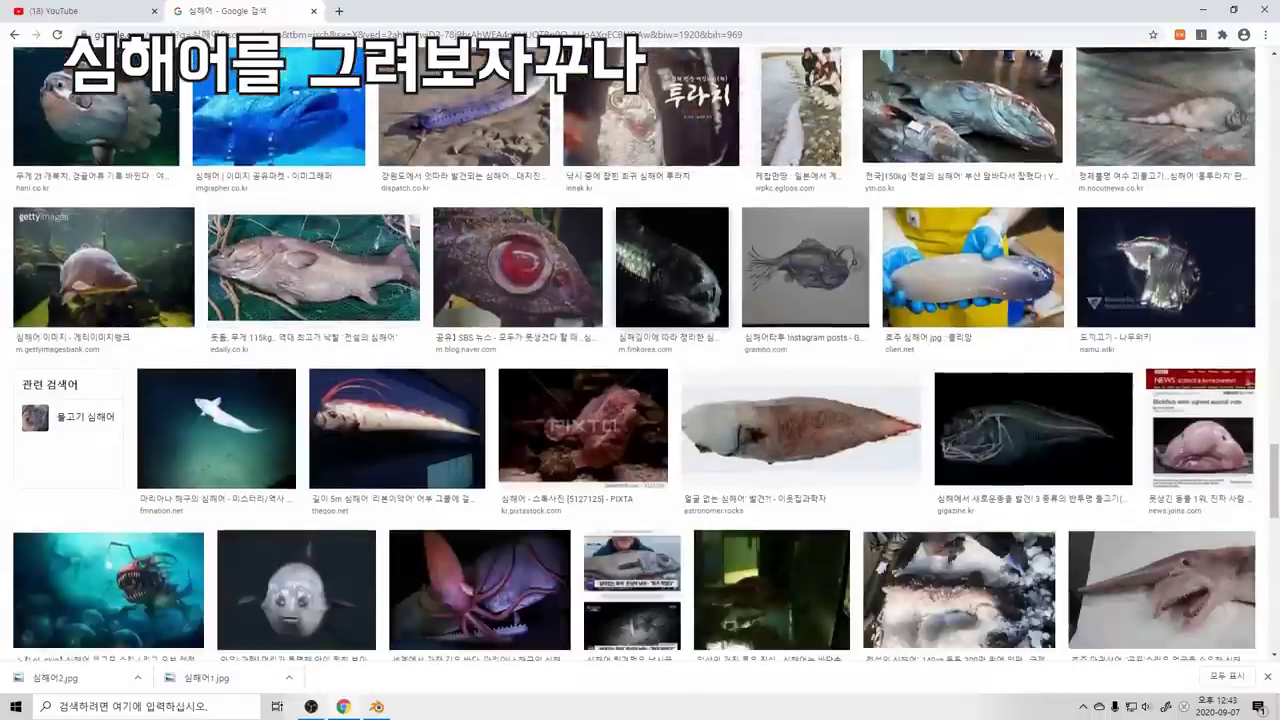
scroll(632, 340, down, 4)
scroll(650, 330, down, 2)
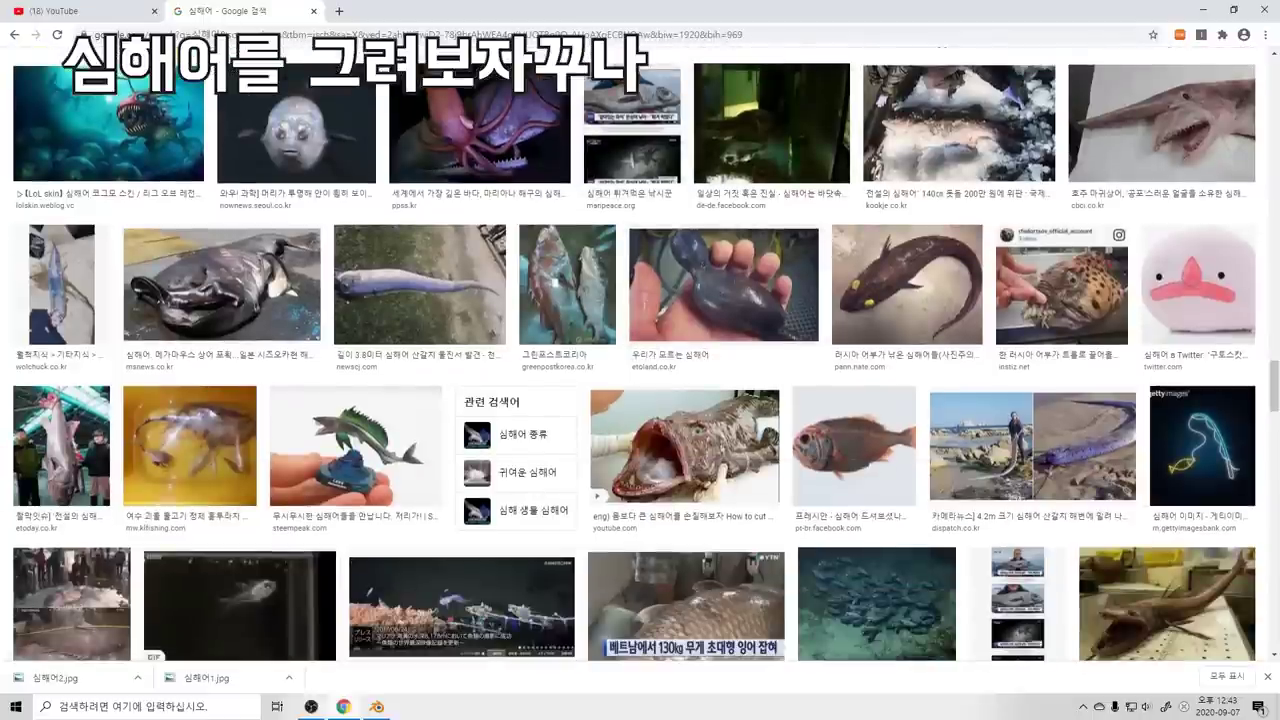
scroll(640, 354, down, 7)
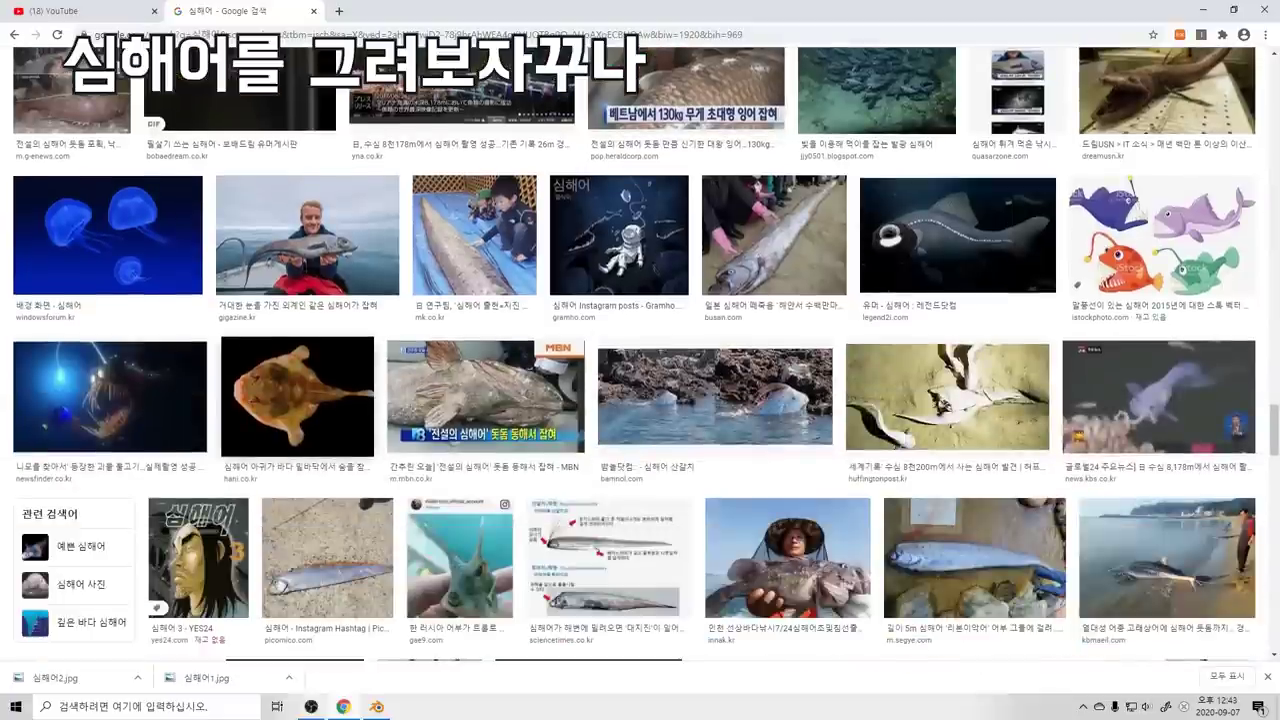
Step: Save the anglerfish image with the blue glowing lure as 심해어3.jpg in the 그리다_심해어 folder
click(110, 397)
right_click(942, 197)
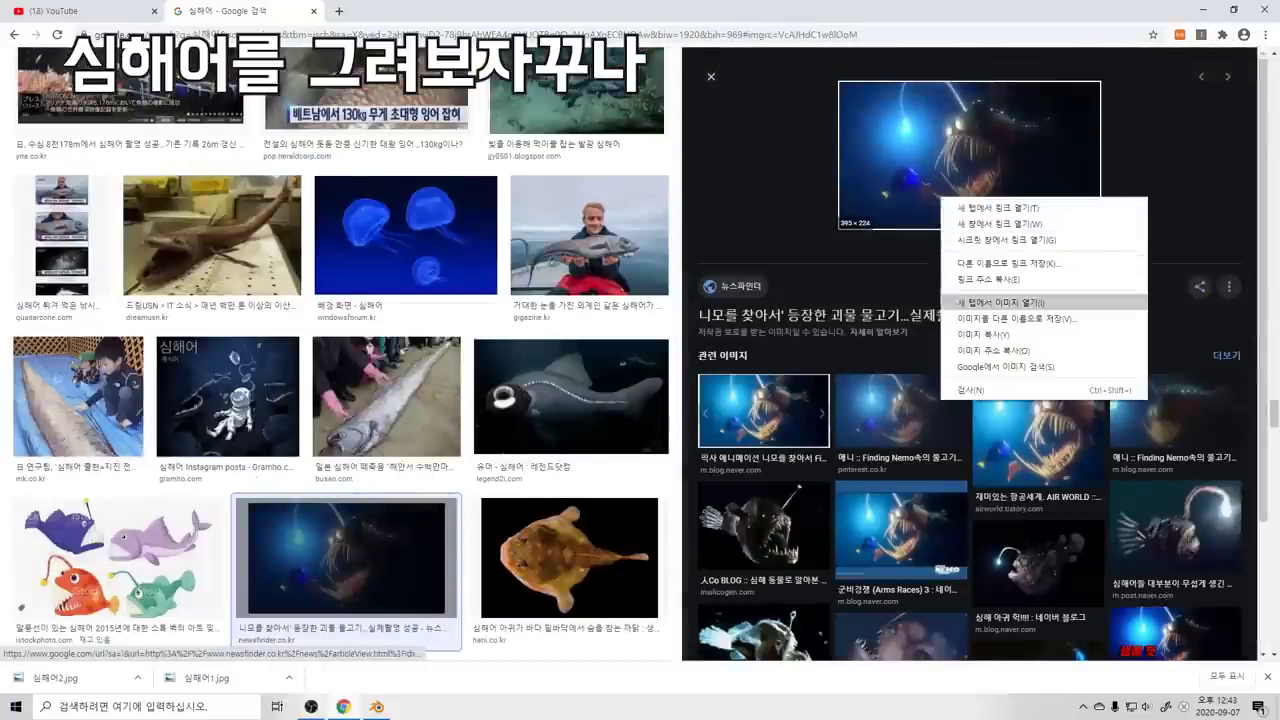
click(990, 320)
click(268, 115)
click(200, 251)
key(BackSpace)
text(3)
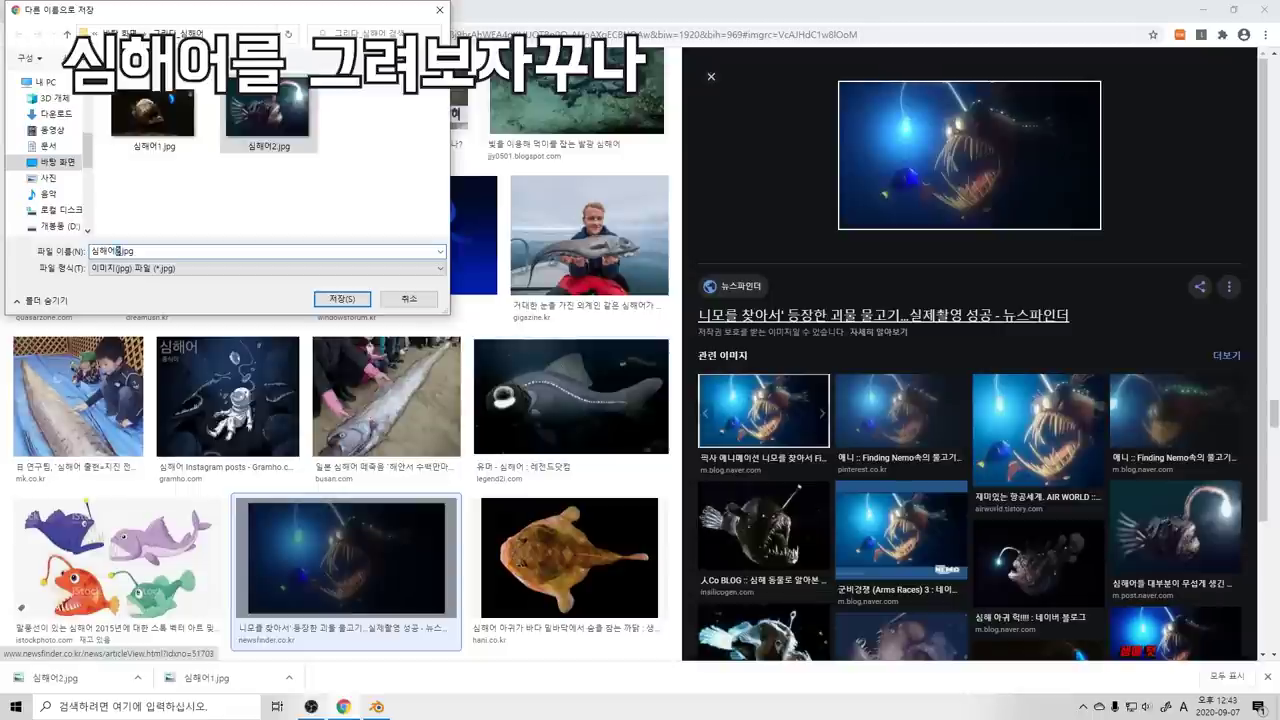
key(Return)
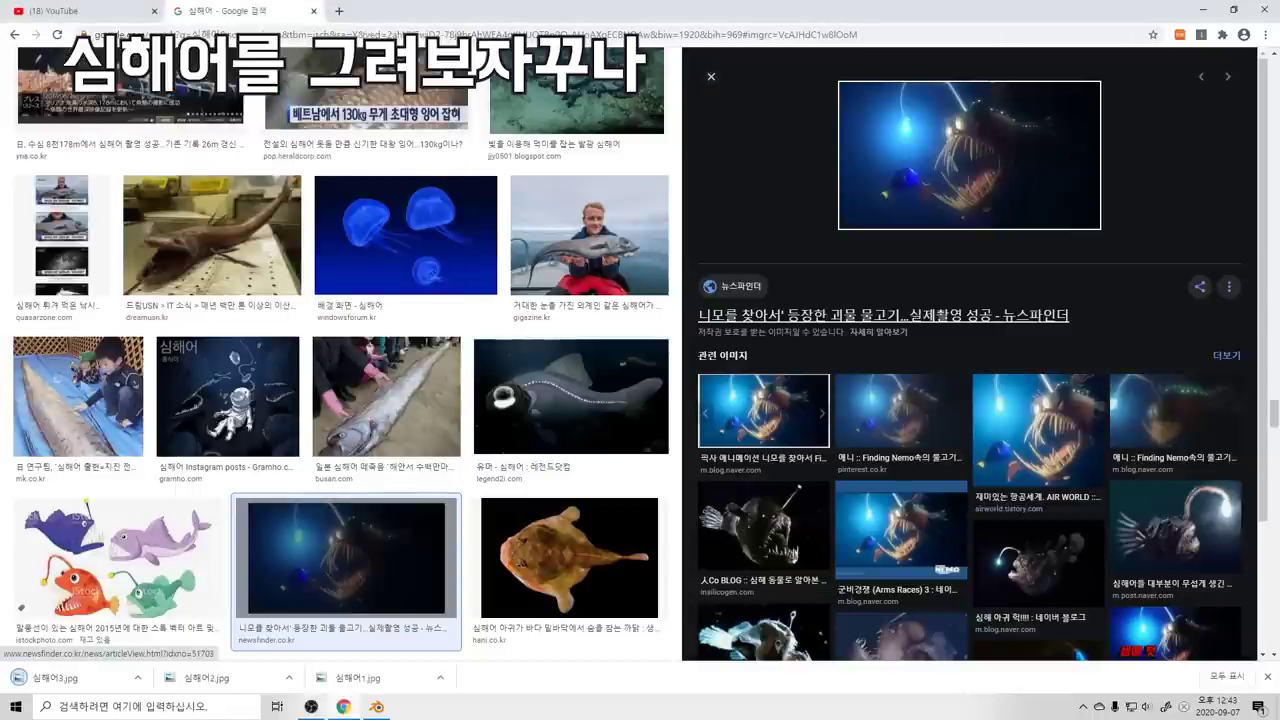
Step: Close the image preview and the YouTube page, keeping the image results open
key(Escape)
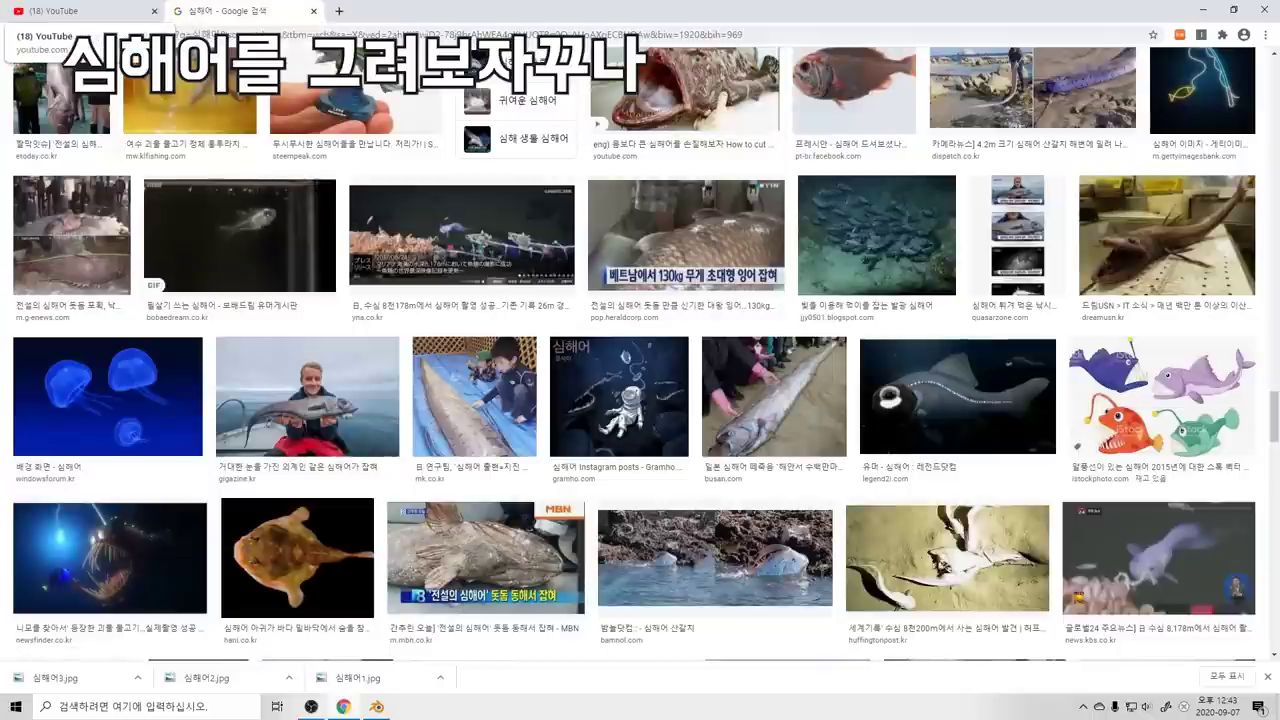
click(154, 11)
scroll(640, 360, down, 4)
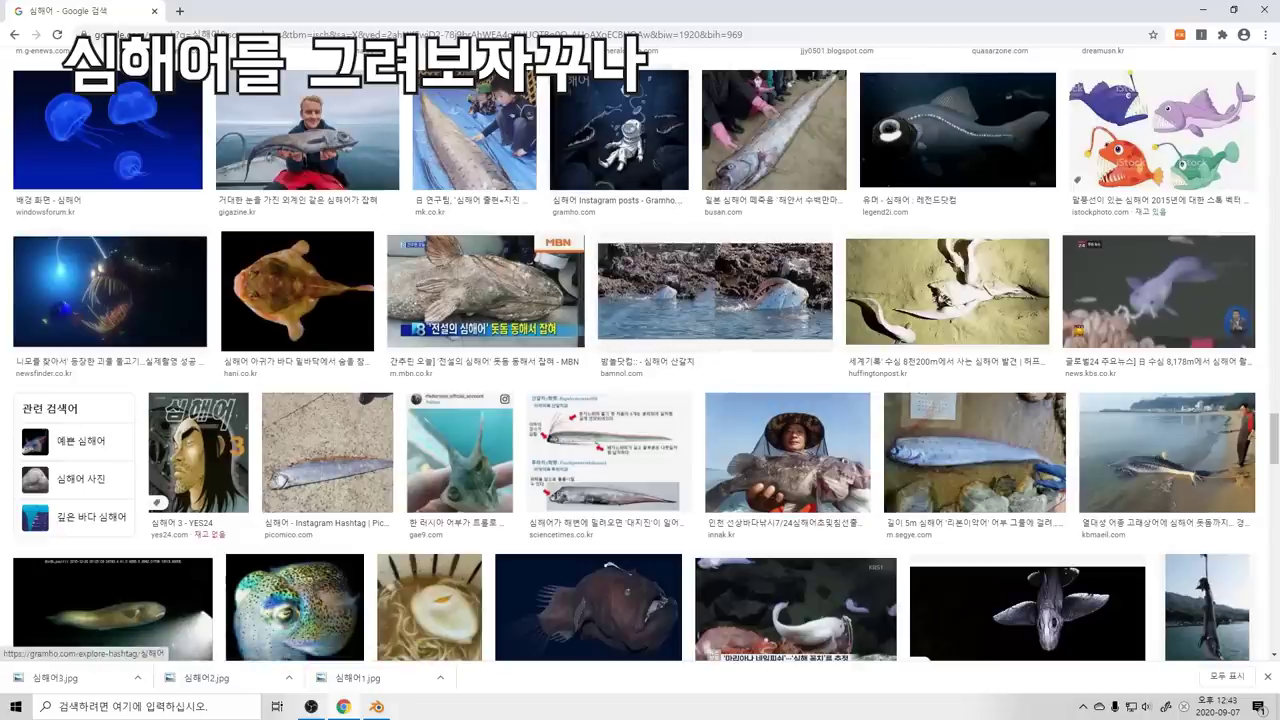
Step: Open the 그리다_심해어 folder on the desktop and view 심해어1.jpg at full size
key(super+d)
double_click(1088, 358)
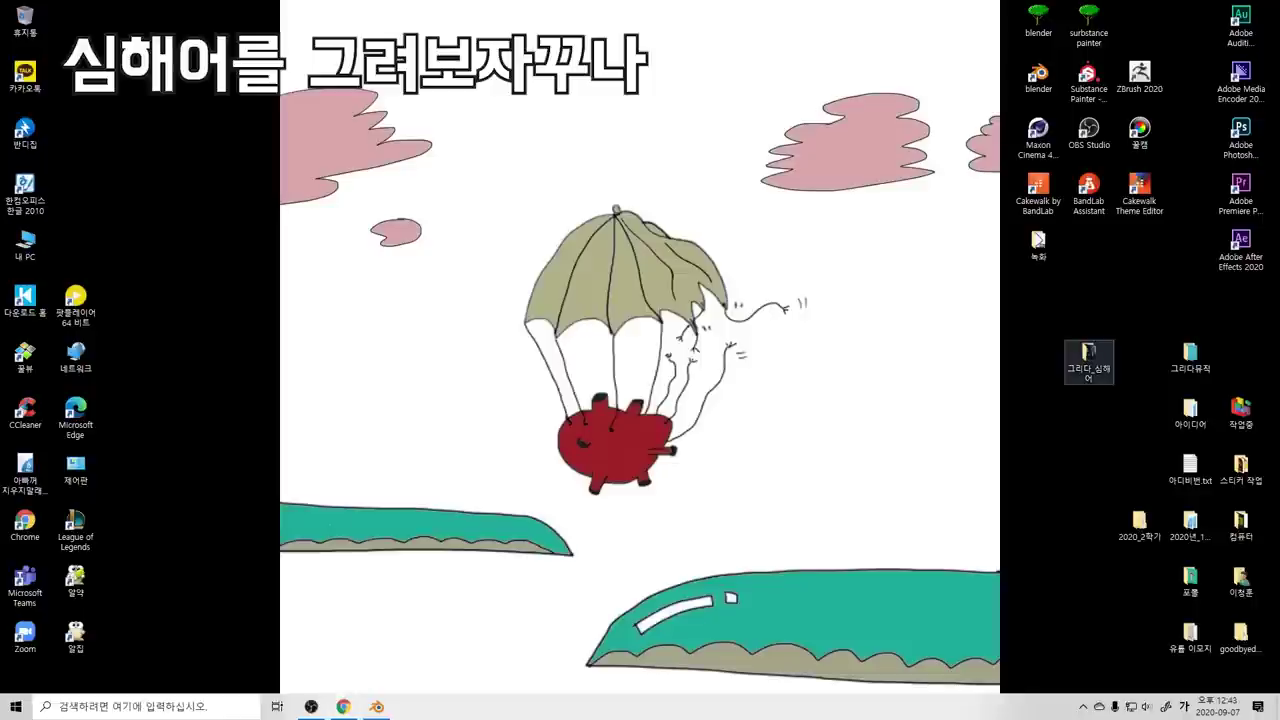
double_click(384, 237)
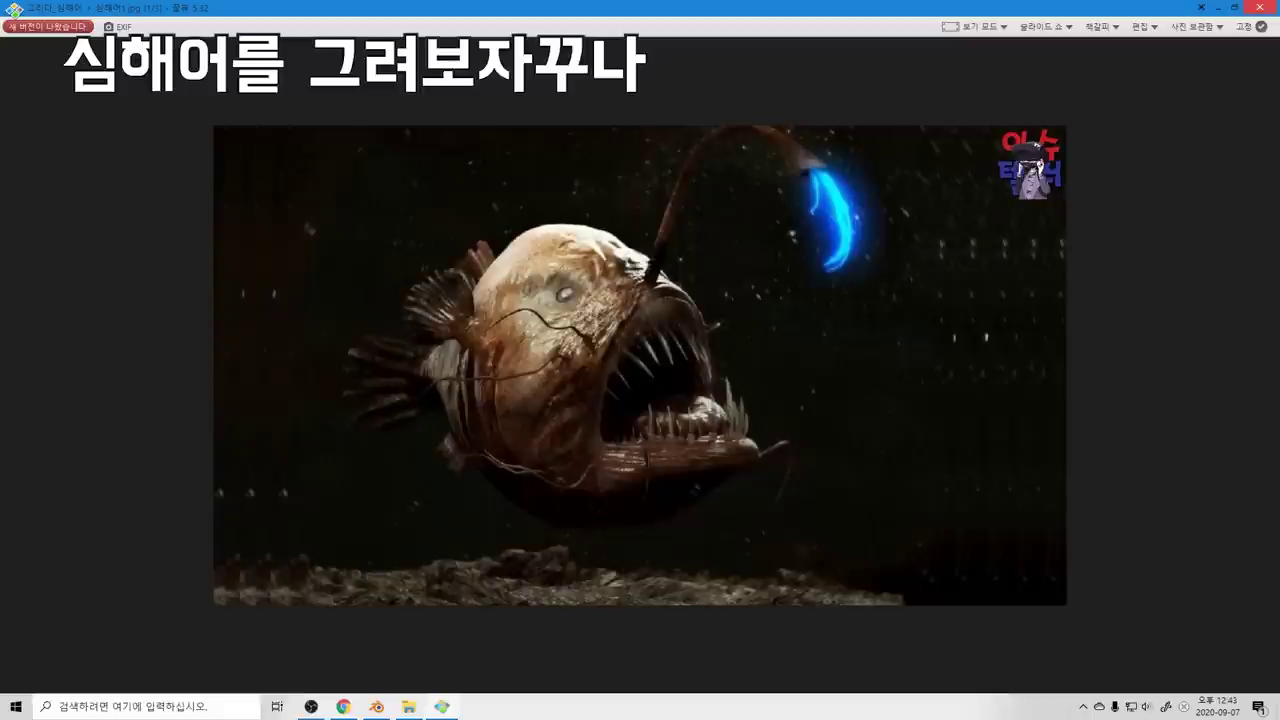
key(Escape)
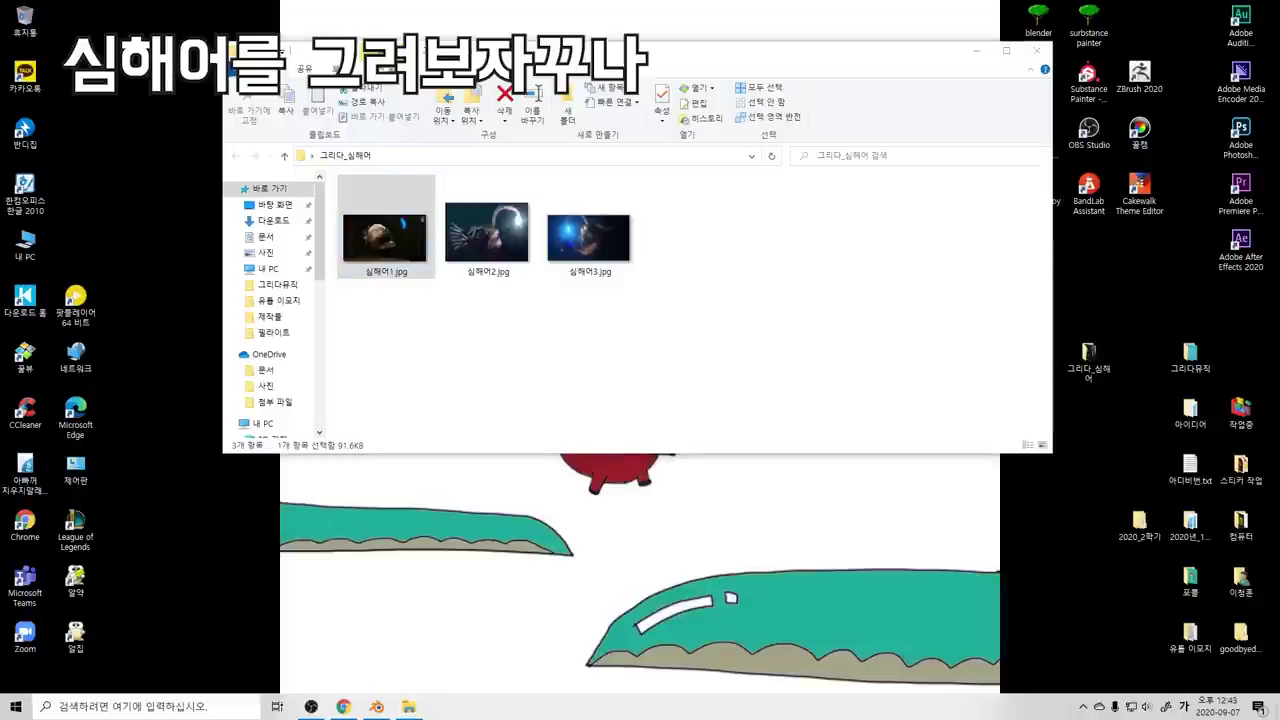
Step: Return to Blender, switch the Grease Pencil object to Object Mode and start the Images as Planes import
key(alt+Tab)
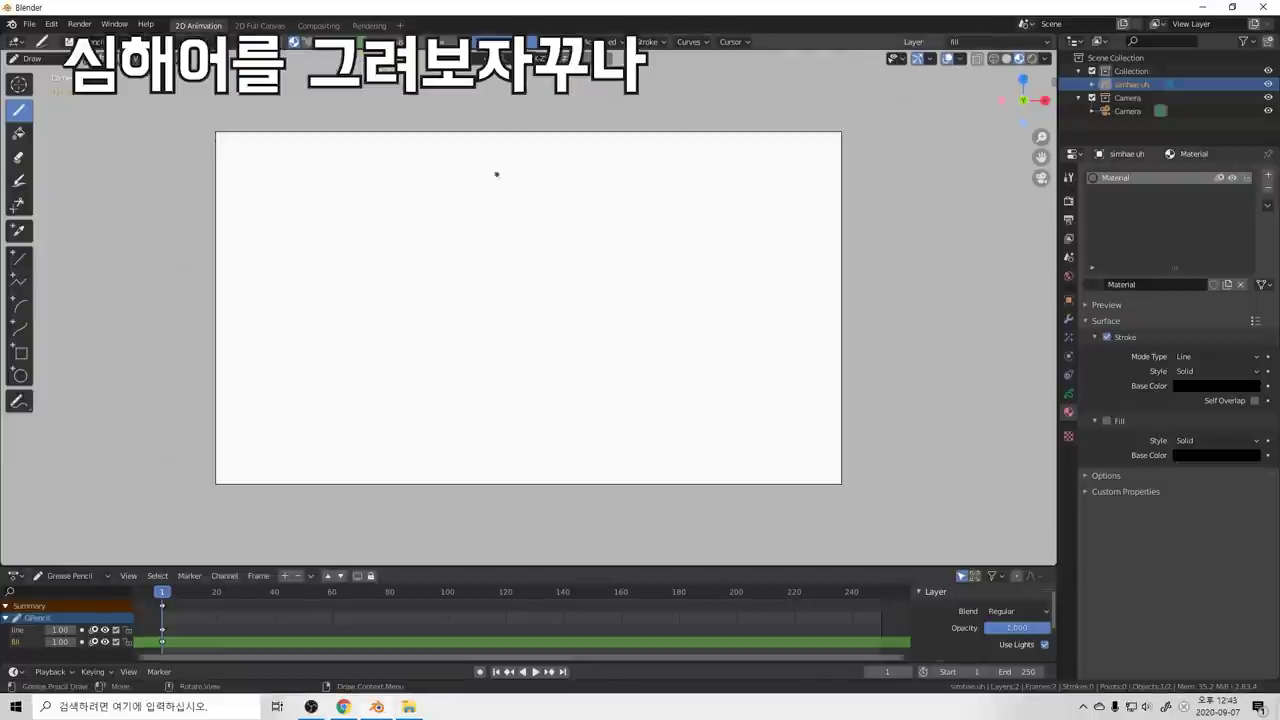
key(ctrl+Tab)
click(437, 328)
key(shift+a)
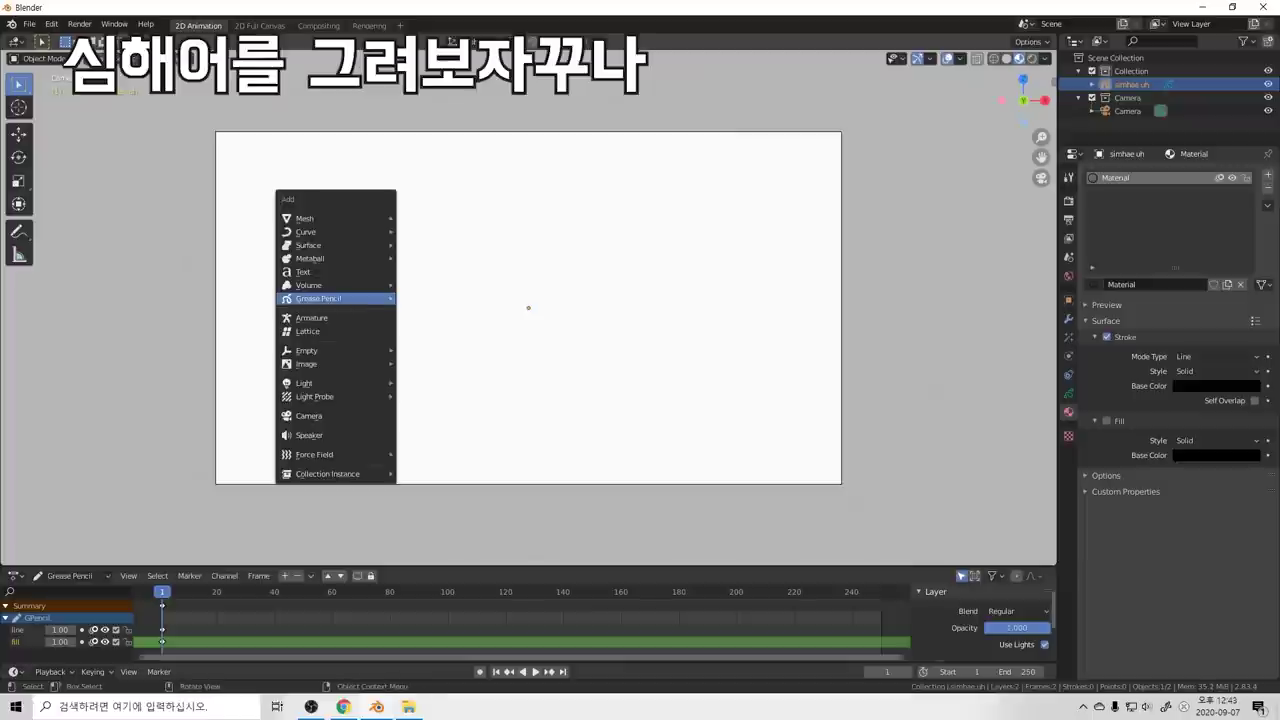
key(Down)
key(Down)
key(Down)
key(Down)
key(Right)
key(Up)
key(Return)
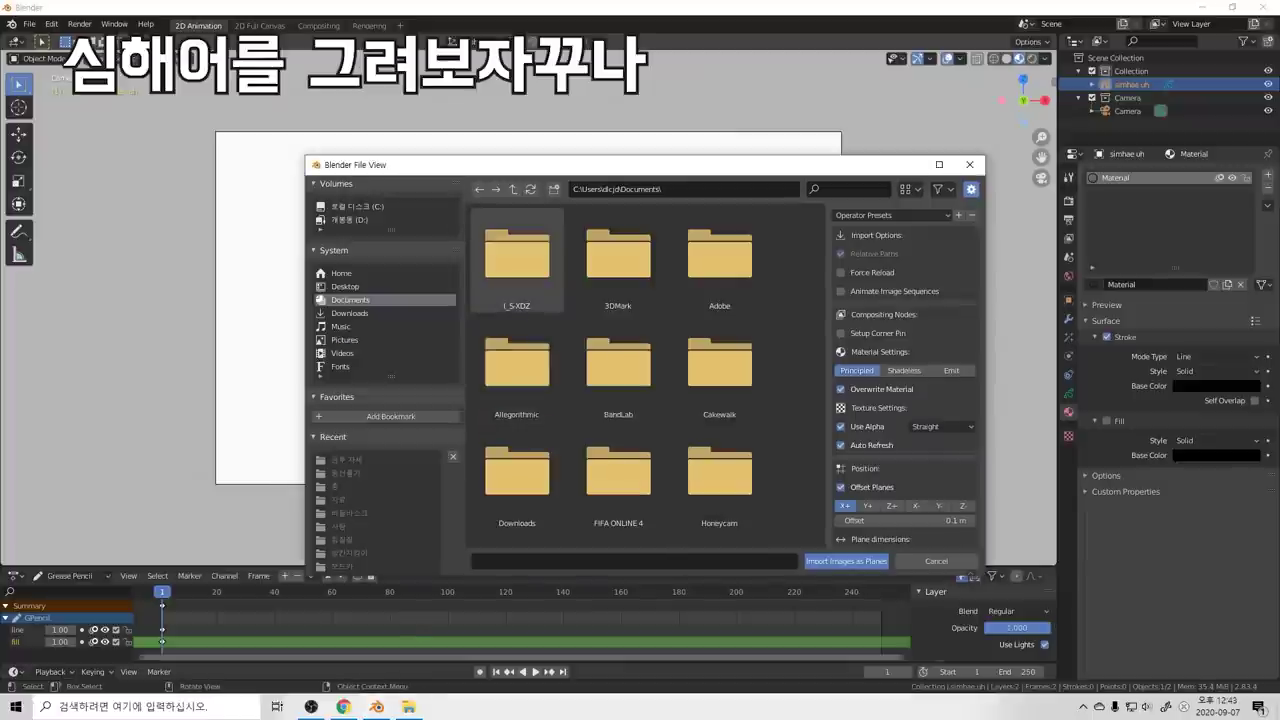
Step: Import 심해어1.jpg from the 그리다_심해어 folder on the Desktop as an image plane
click(350, 220)
click(358, 207)
click(345, 287)
click(350, 314)
click(348, 326)
click(350, 300)
click(346, 287)
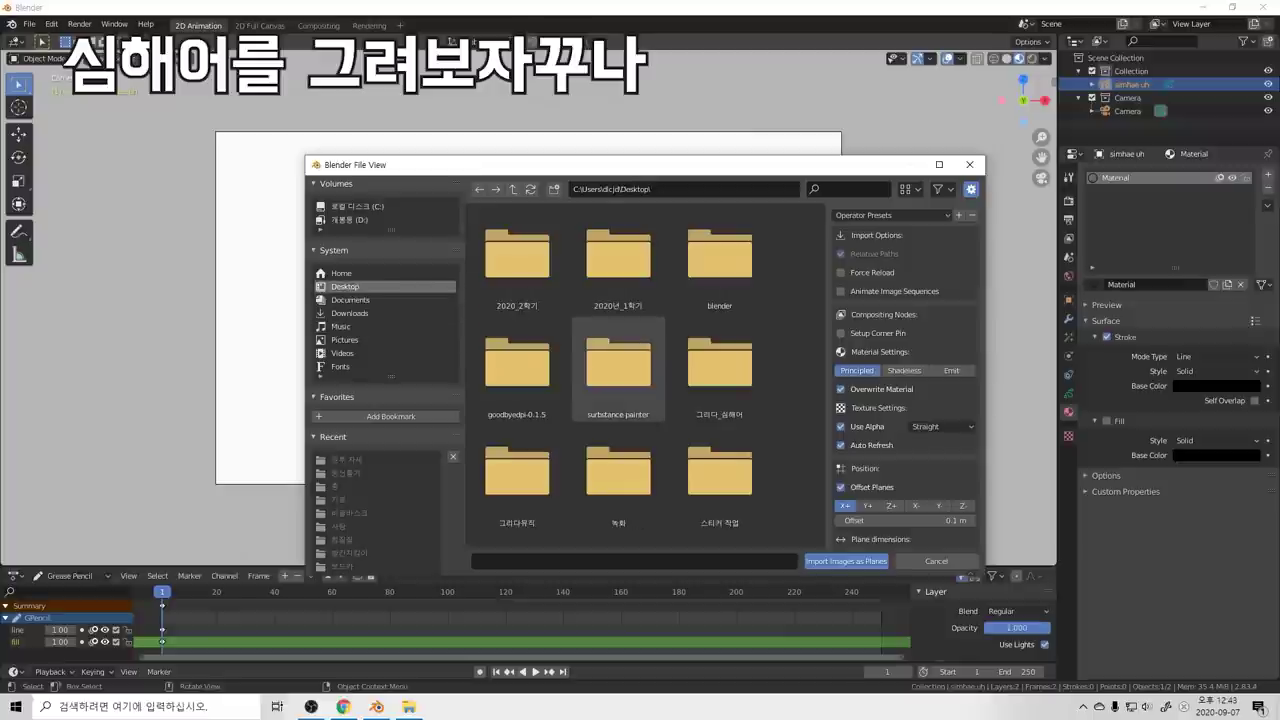
double_click(720, 365)
click(517, 258)
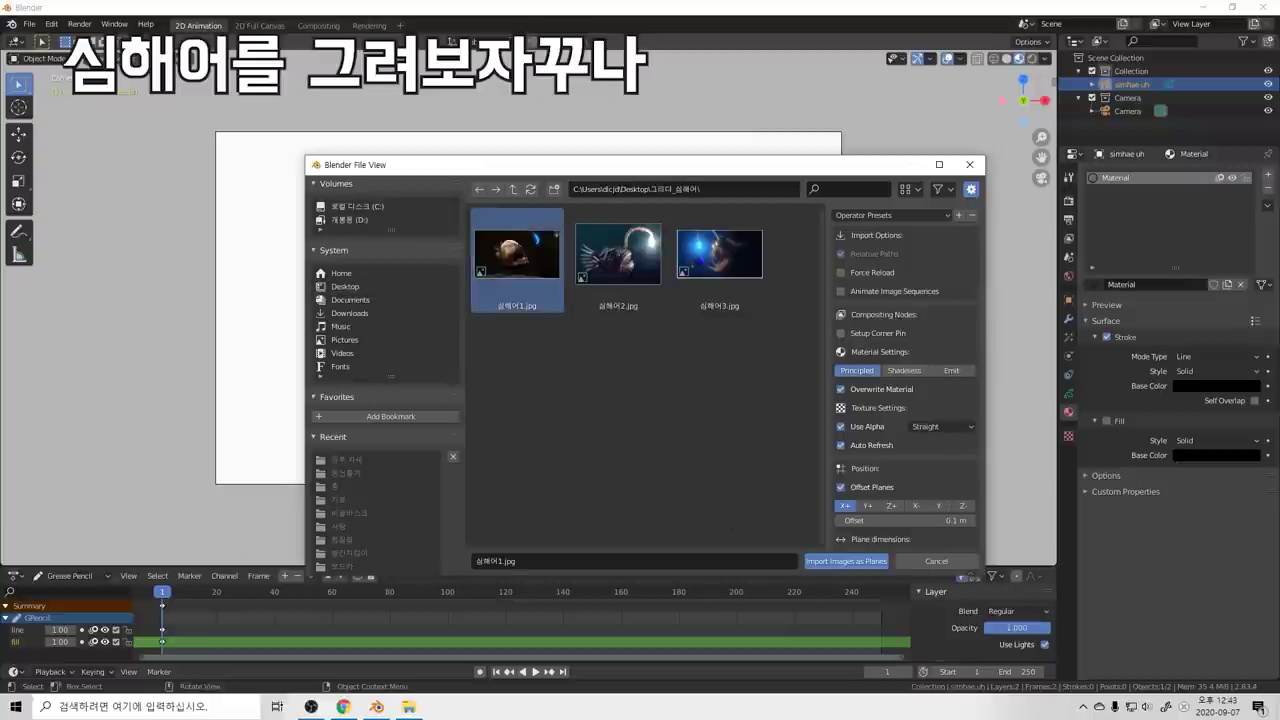
click(846, 561)
Step: Enlarge the 심해어1 image plane and move it over the upper-left corner of the camera frame
key(s)
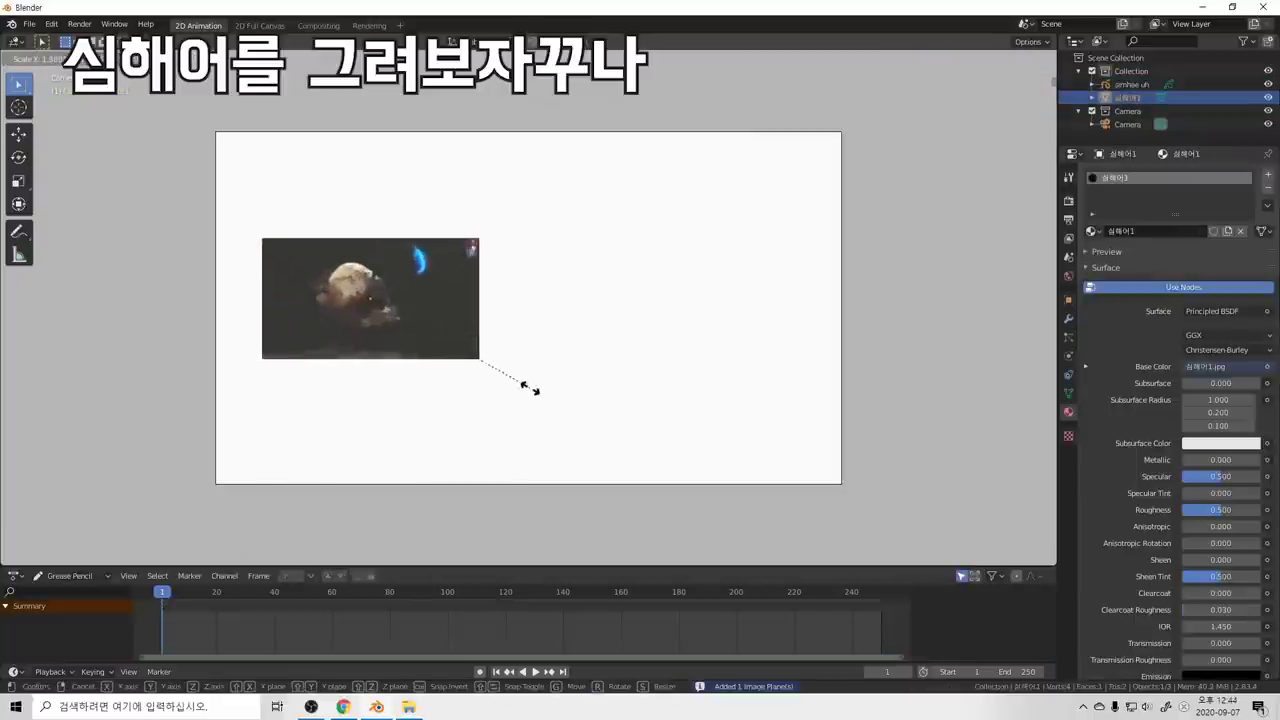
click(603, 431)
key(g)
click(511, 285)
key(s)
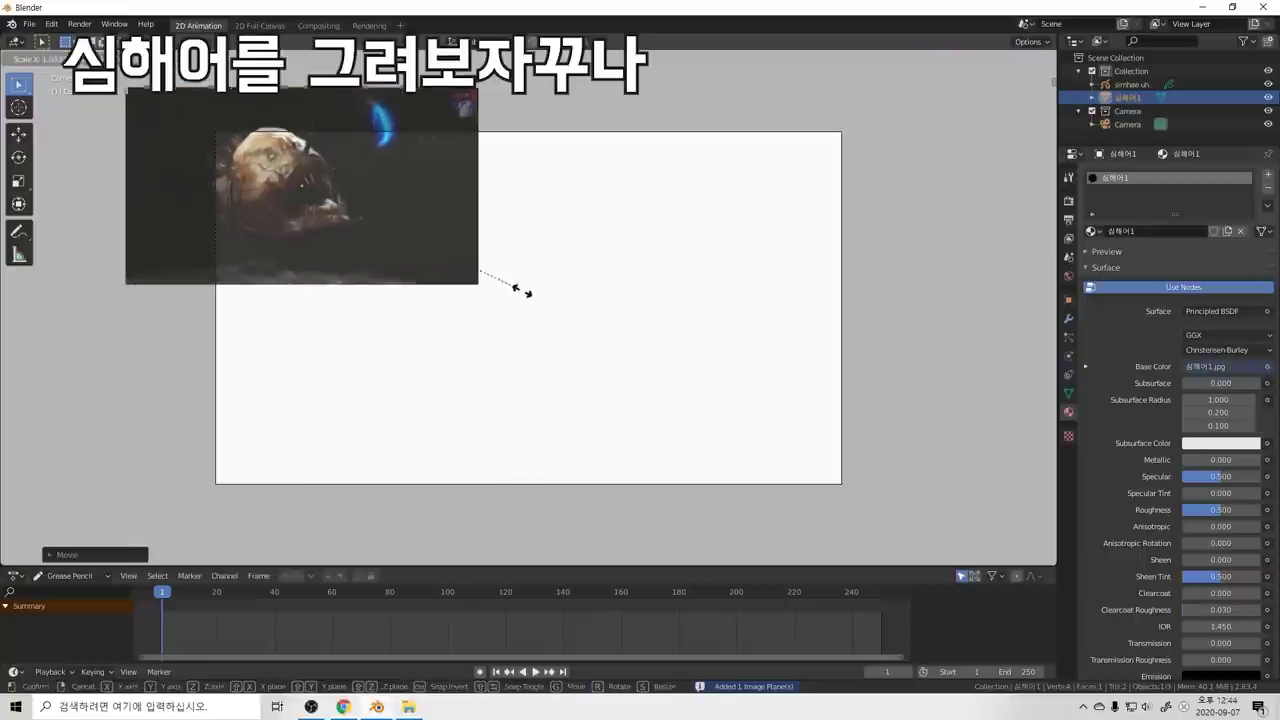
click(503, 294)
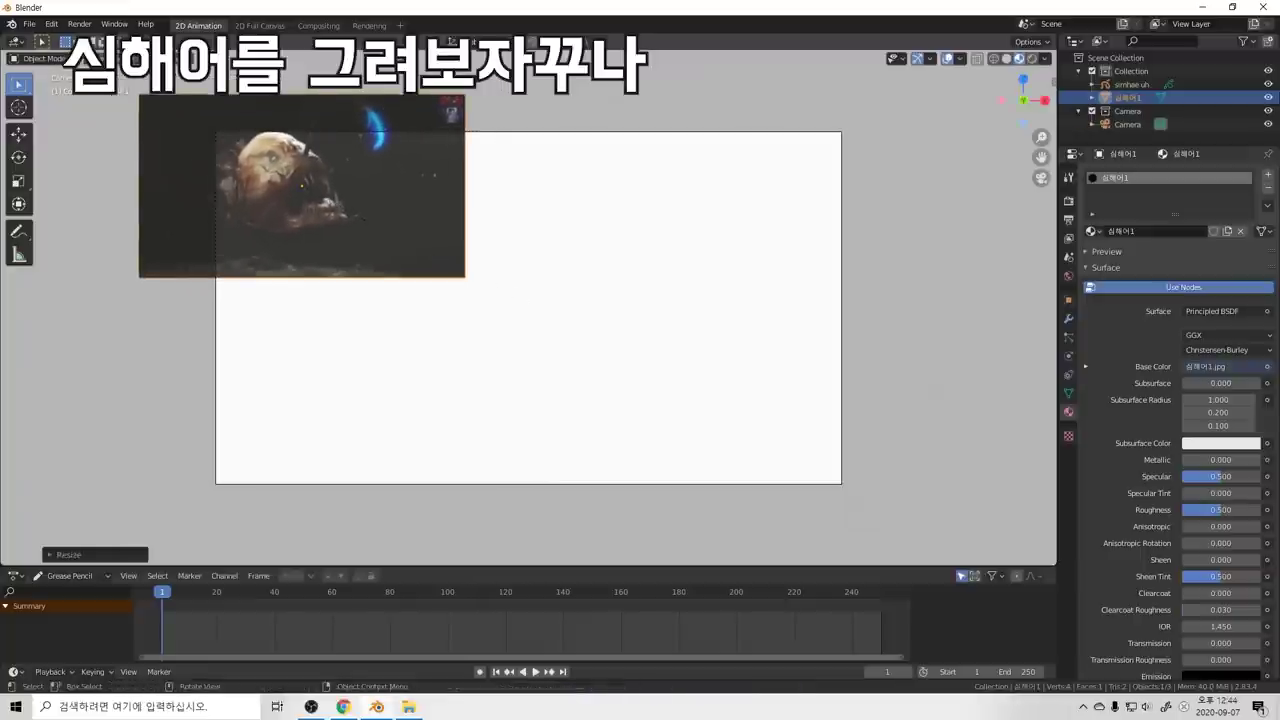
Step: Shrink the 심해어1 image plane and fit it into the upper-left corner of the camera frame
scroll(528, 300, down, 2)
scroll(528, 300, up, 1)
key(s)
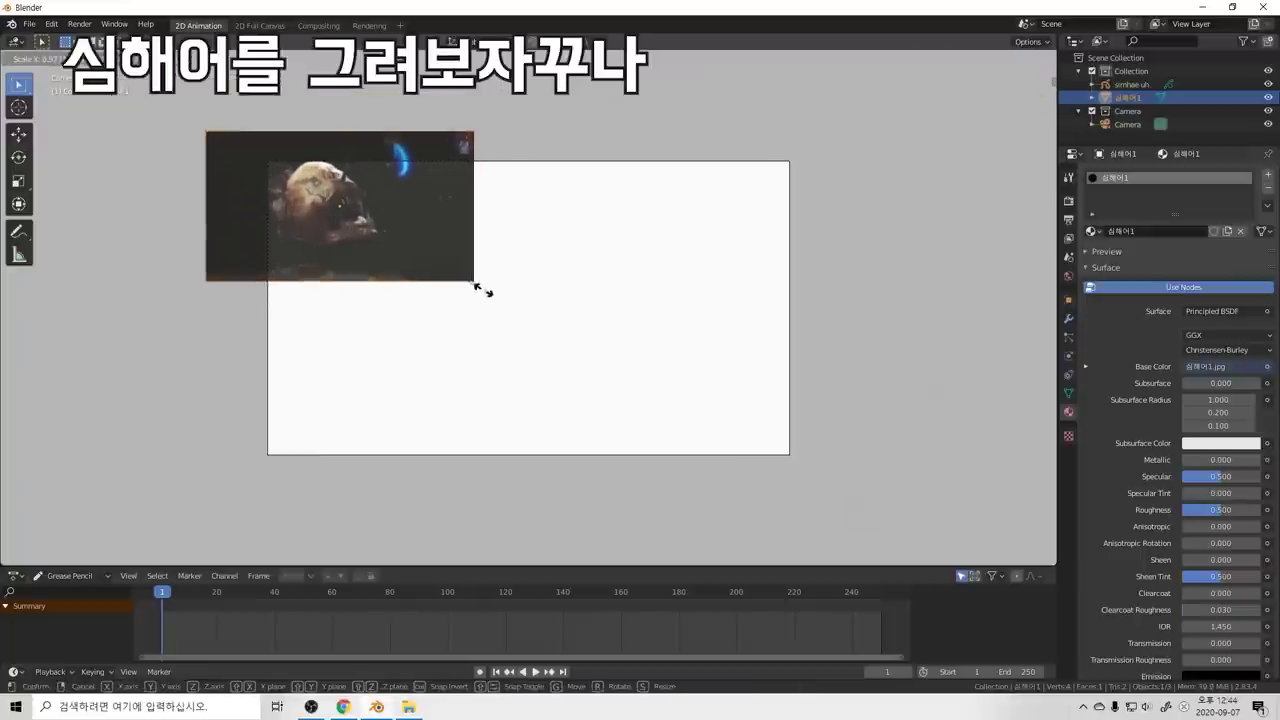
click(420, 254)
scroll(420, 254, up, 2)
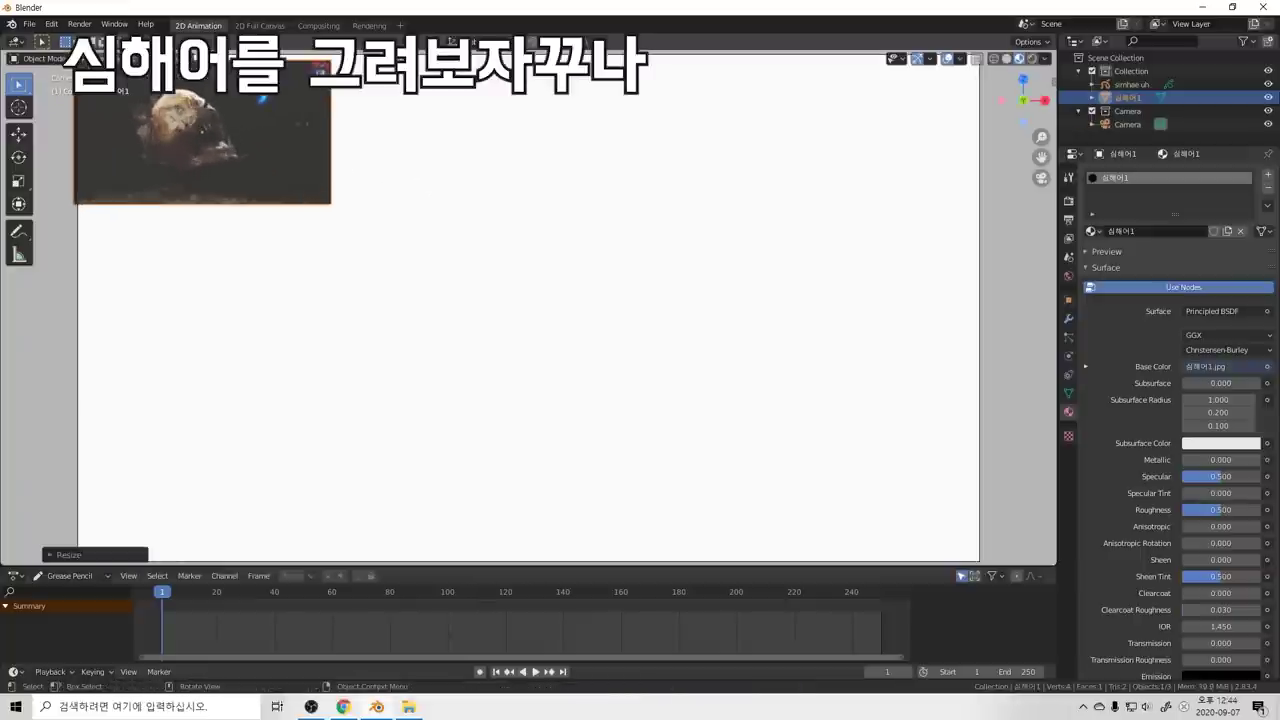
scroll(528, 308, down, 2)
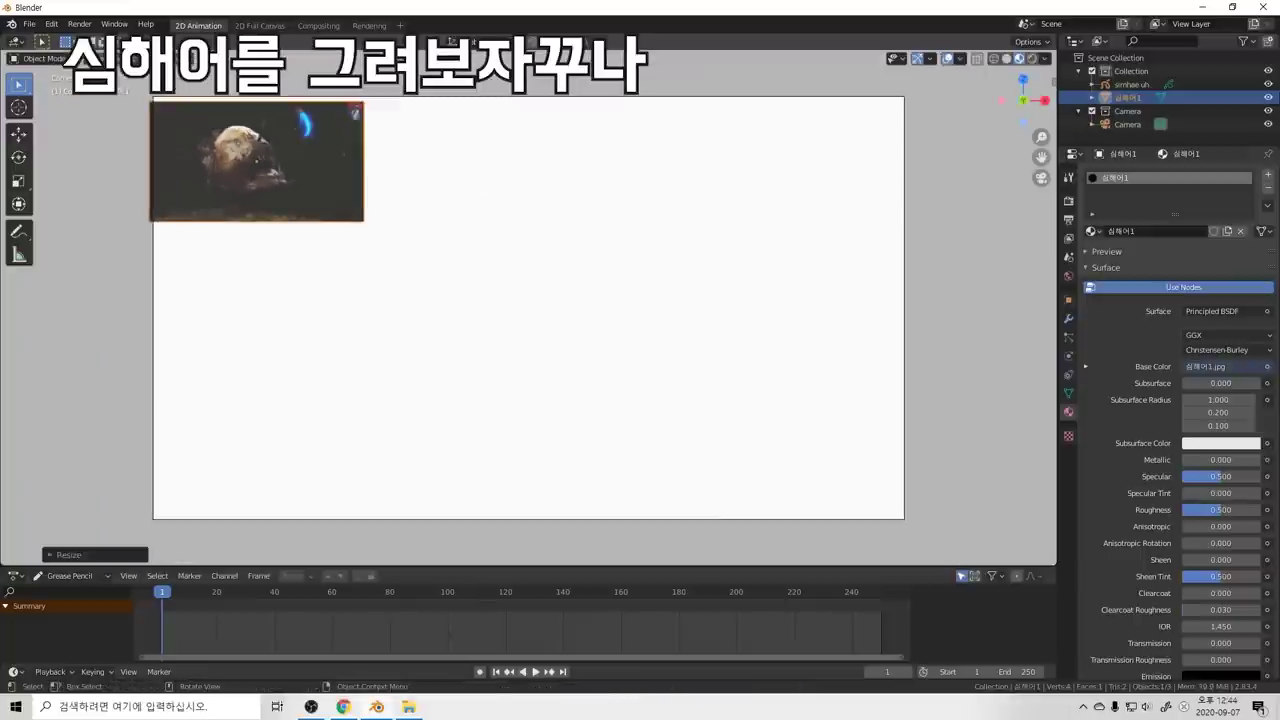
key(s)
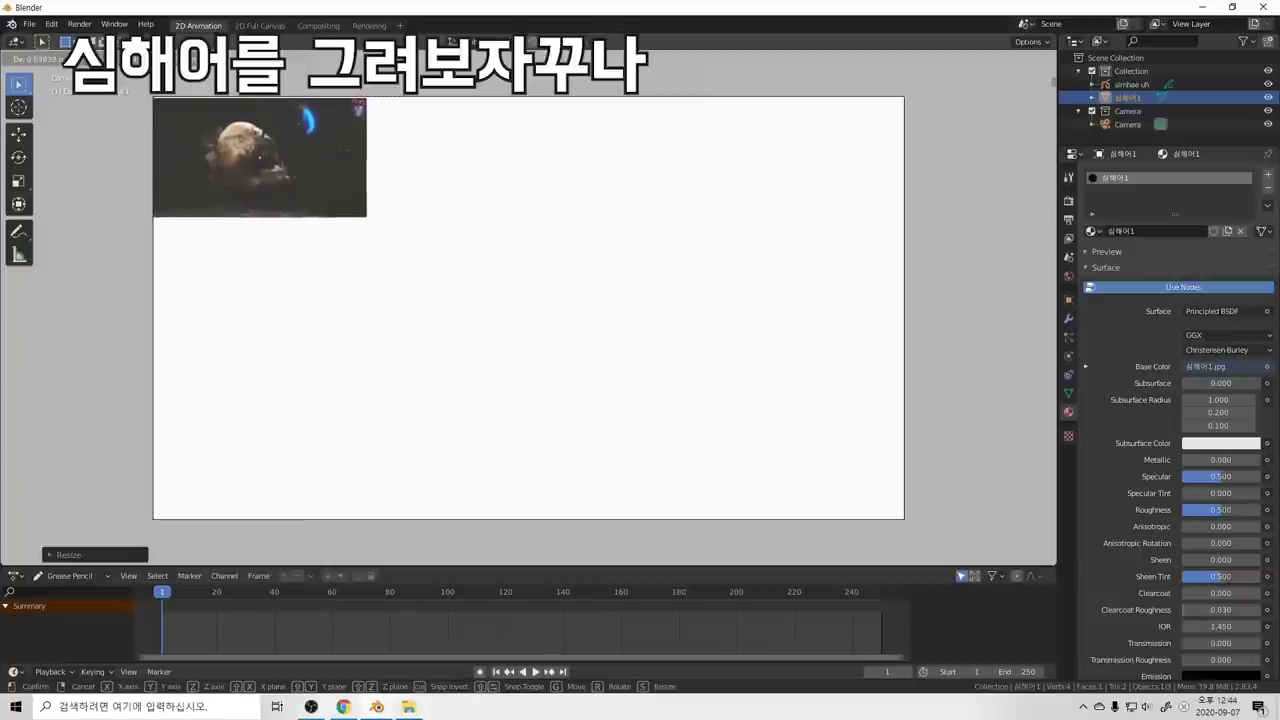
click(300, 362)
Step: Import 심해어2.jpg from the recent 그리다_심해어 folder as another image plane
key(alt+Tab)
key(alt+Tab)
key(ctrl+Tab)
key(Escape)
key(shift+a)
mouse_move(200, 339)
click(320, 365)
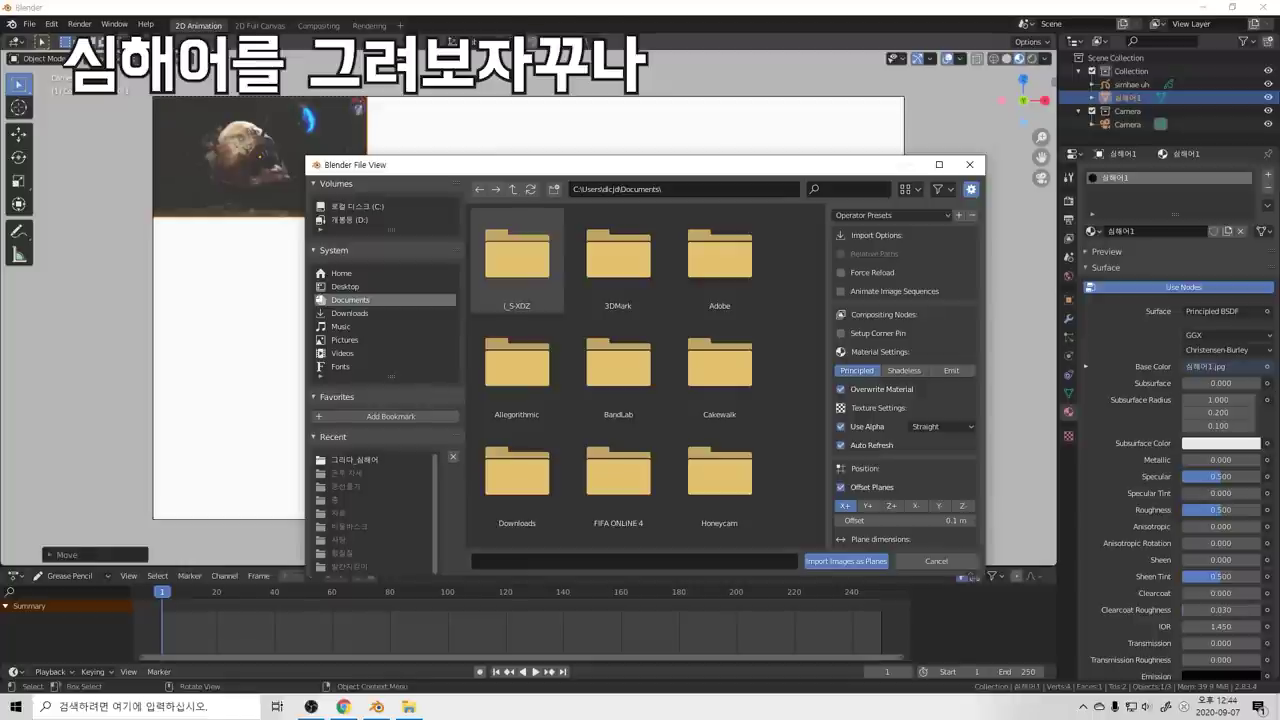
click(356, 460)
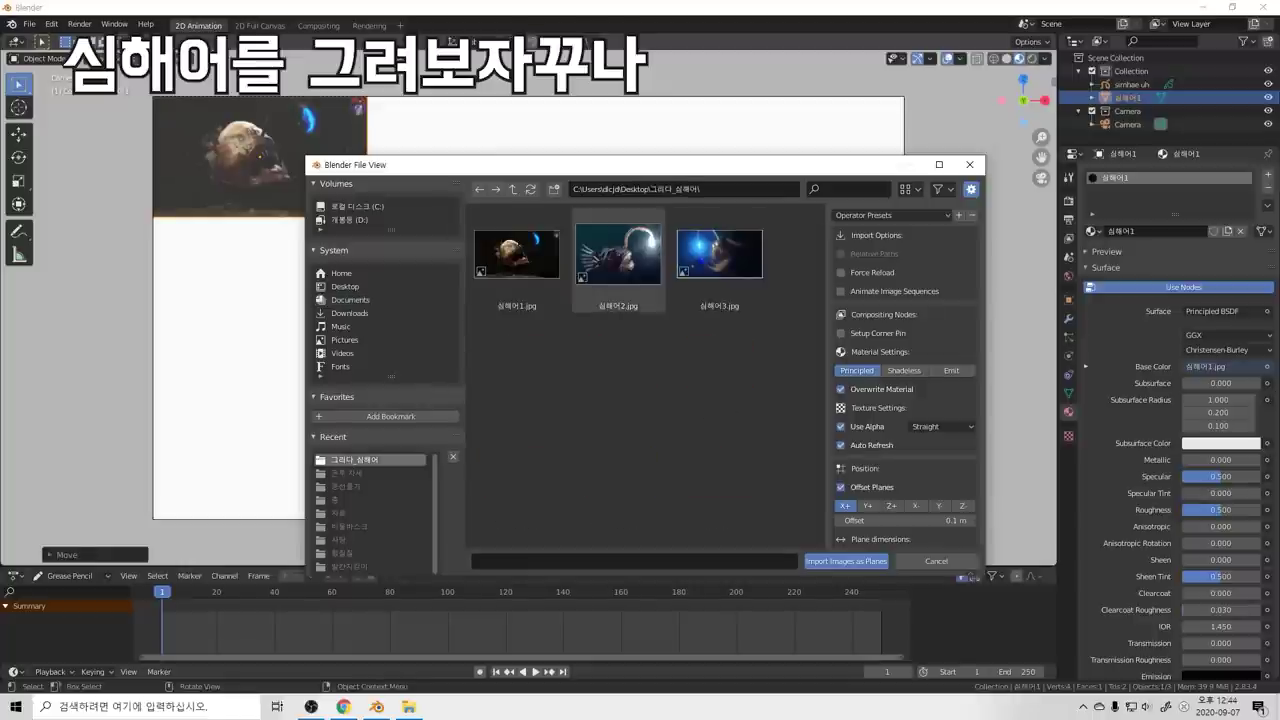
double_click(618, 255)
Step: Scale the 심해어2 image plane and place it directly below 심해어1 along the frame's left edge, leaving nothing selected
key(s)
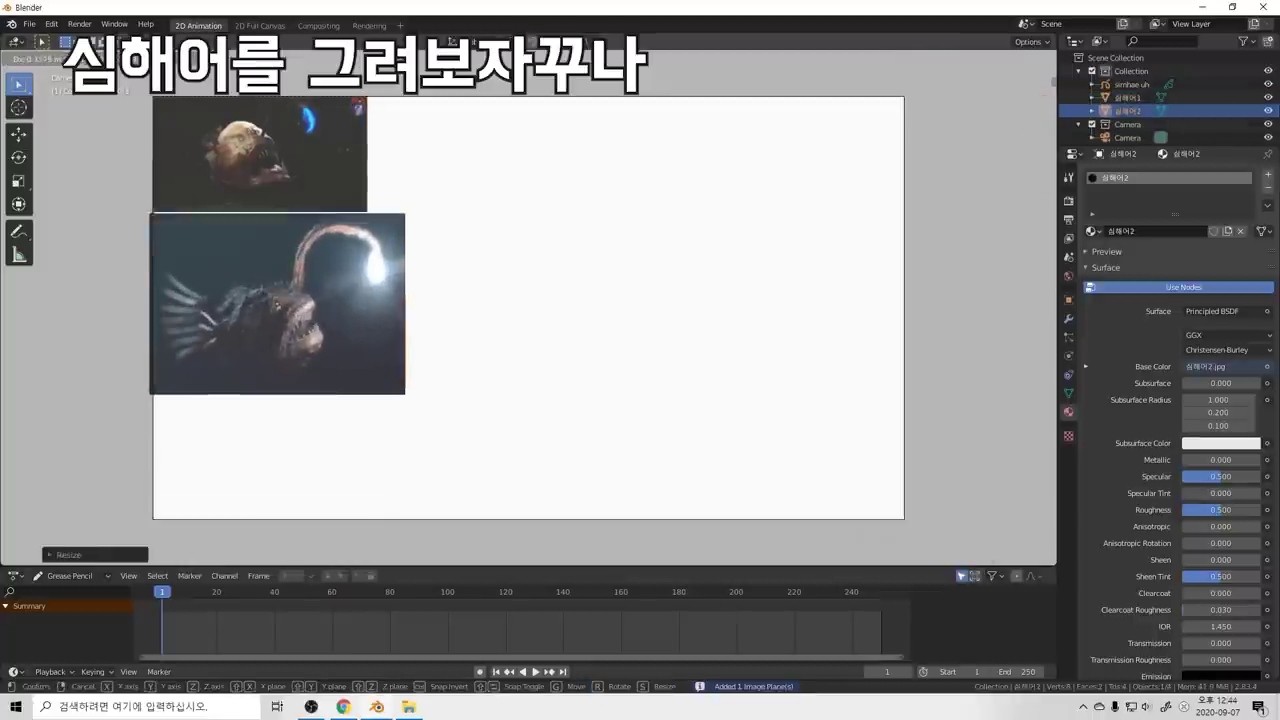
click(492, 388)
key(s)
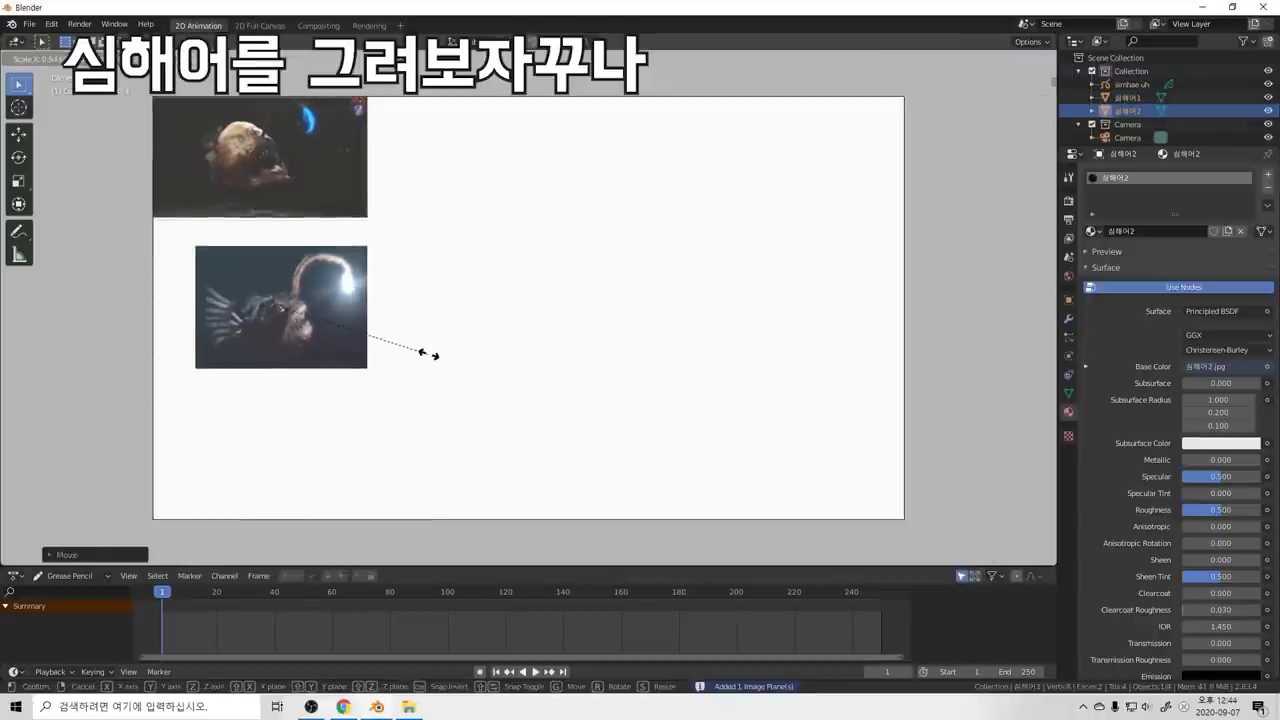
key(g)
key(Return)
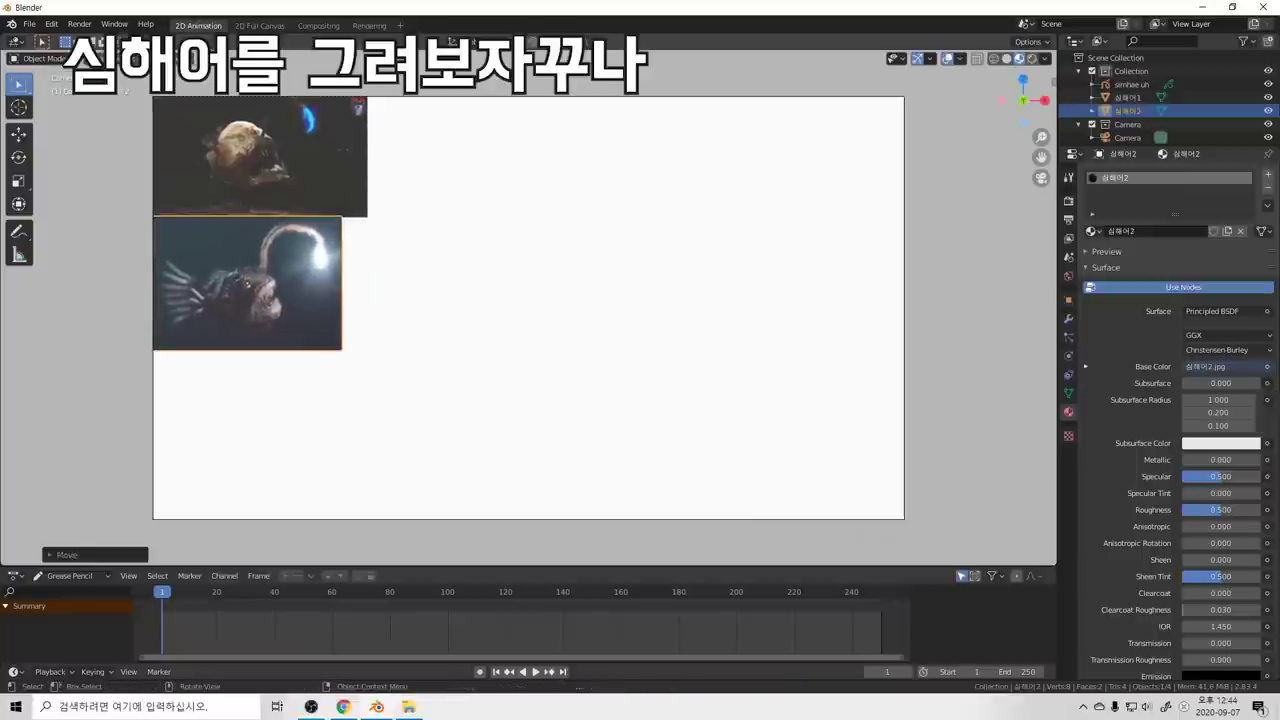
key(alt+a)
Step: Import 심해어3.jpg from the recent 그리다_심해어 folder as a third image plane
key(alt+Tab)
key(alt+Tab)
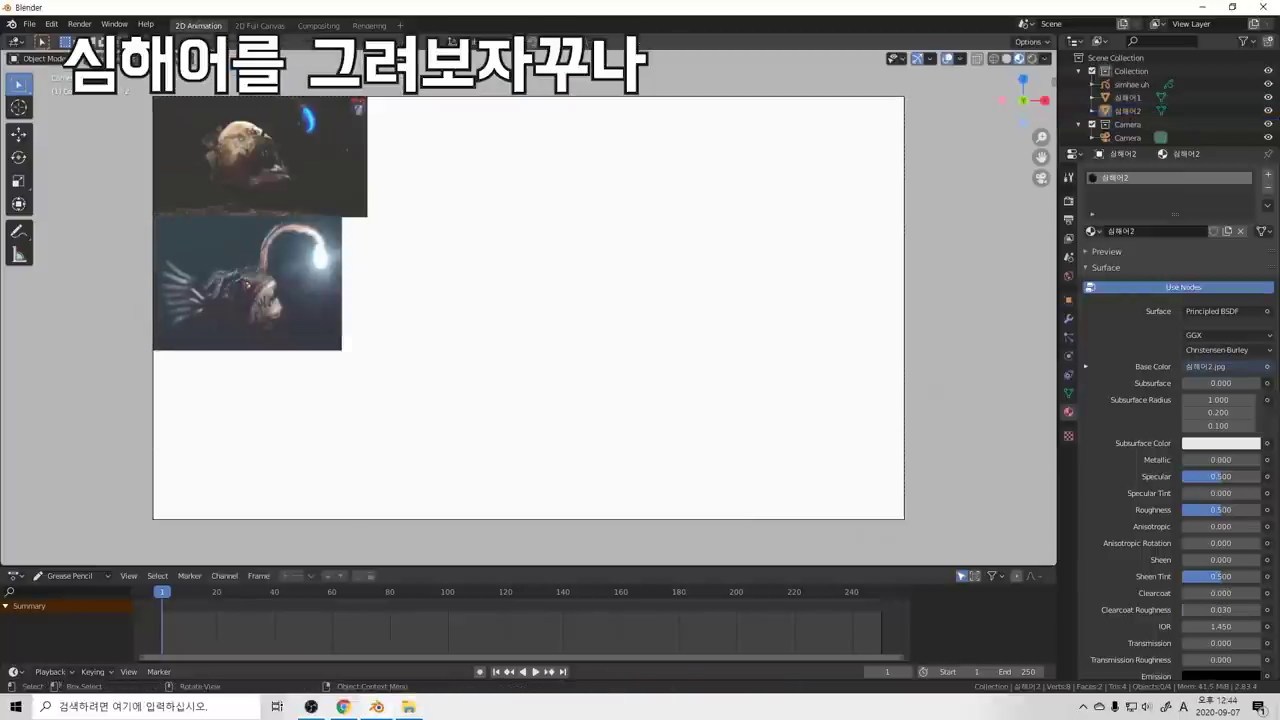
key(shift+a)
mouse_move(210, 432)
click(318, 460)
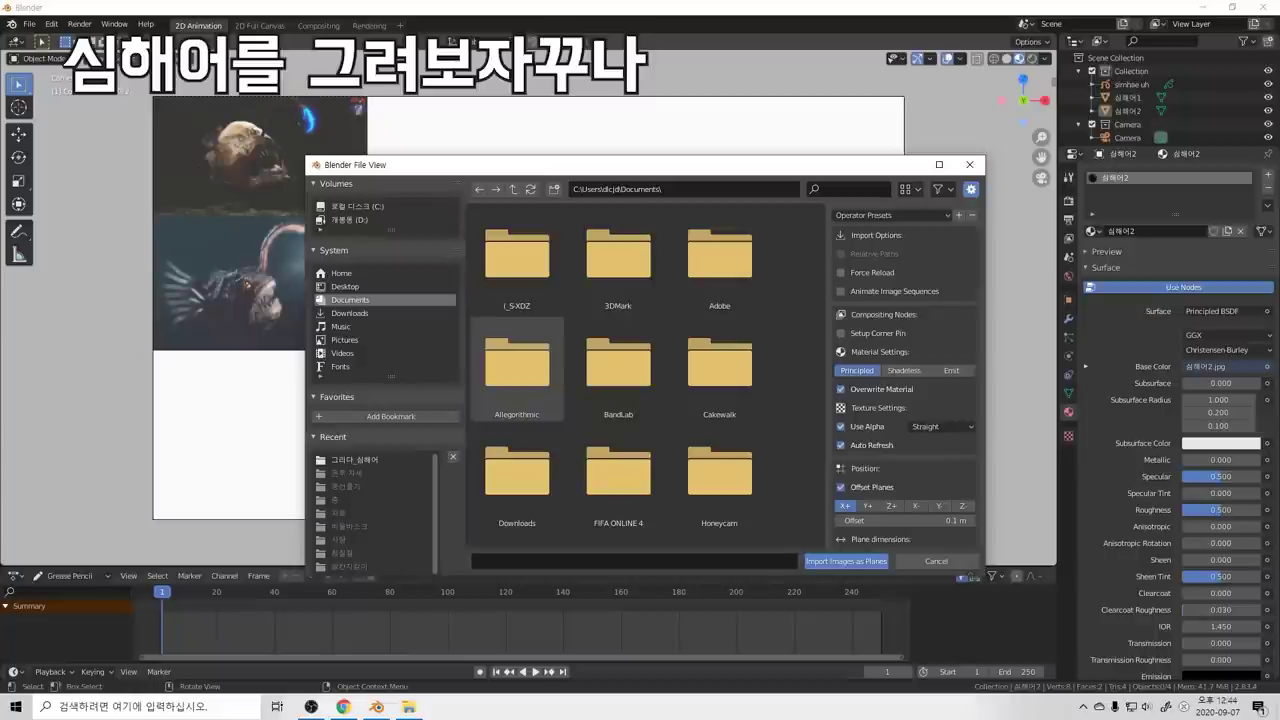
click(368, 460)
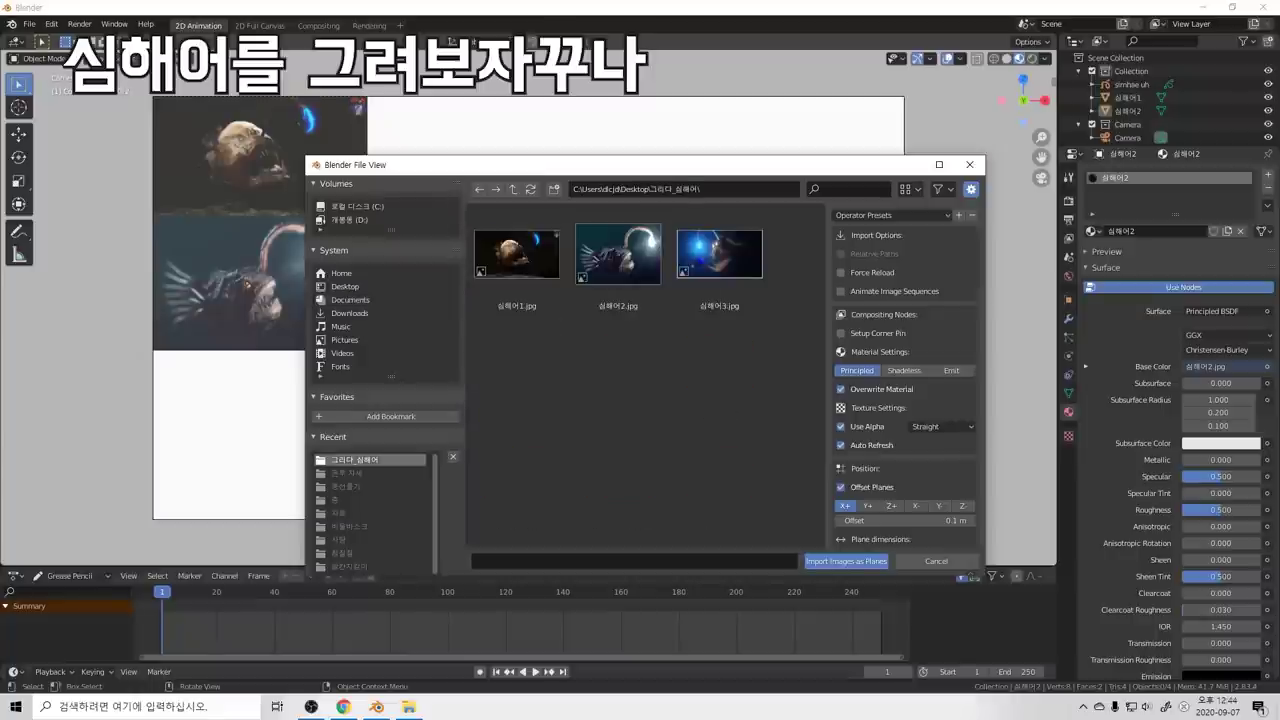
click(706, 304)
key(Return)
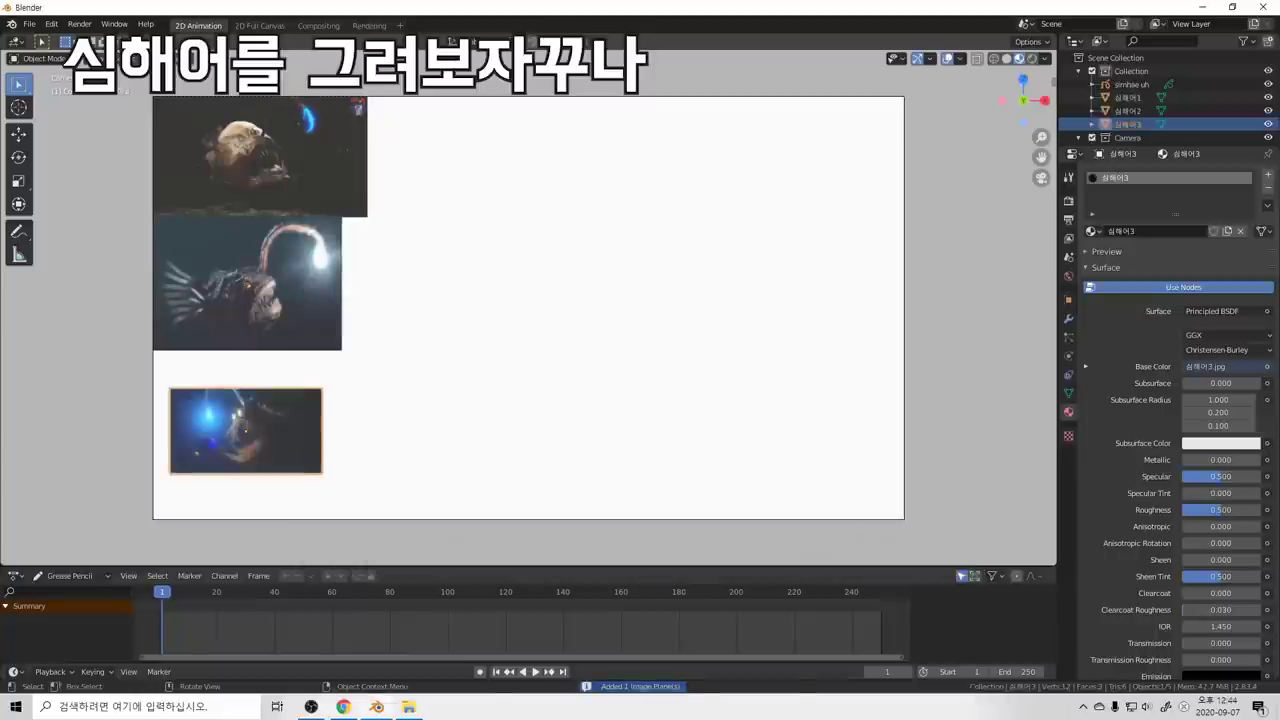
Step: Enlarge the 심해어3 image plane, place it directly below 심해어2 along the frame's left edge, and deselect it
key(s)
click(256, 409)
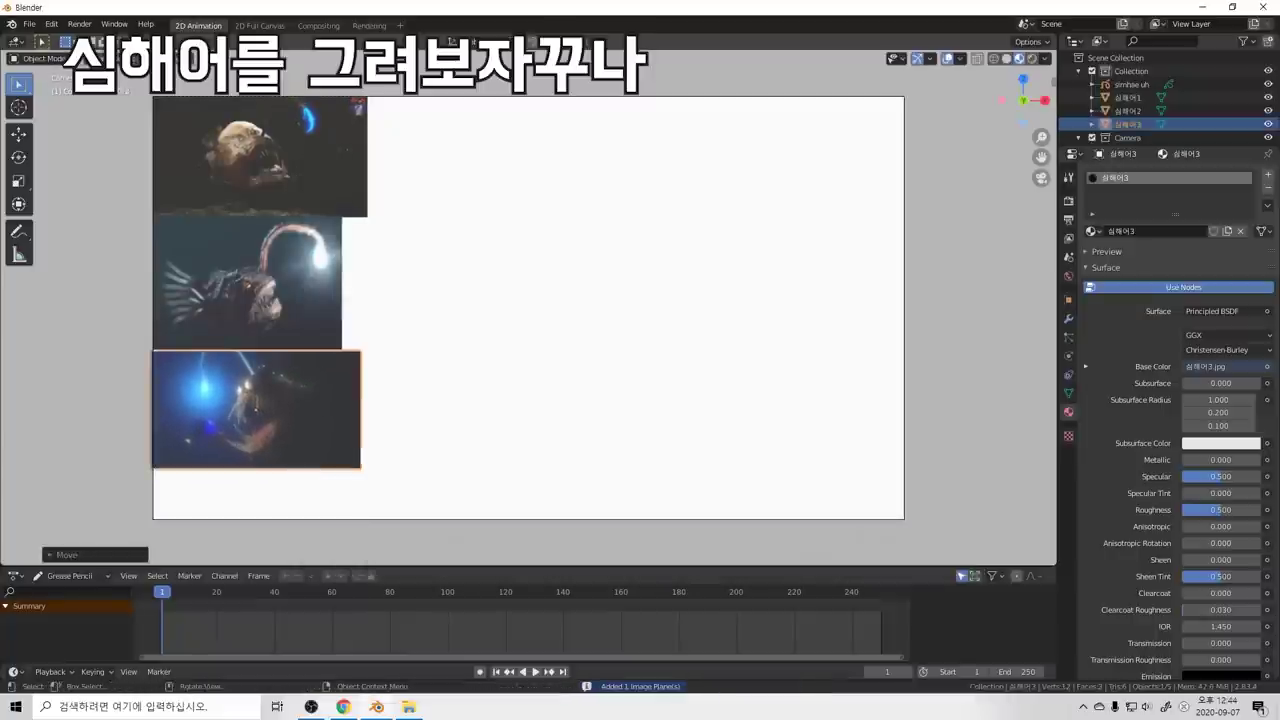
click(520, 380)
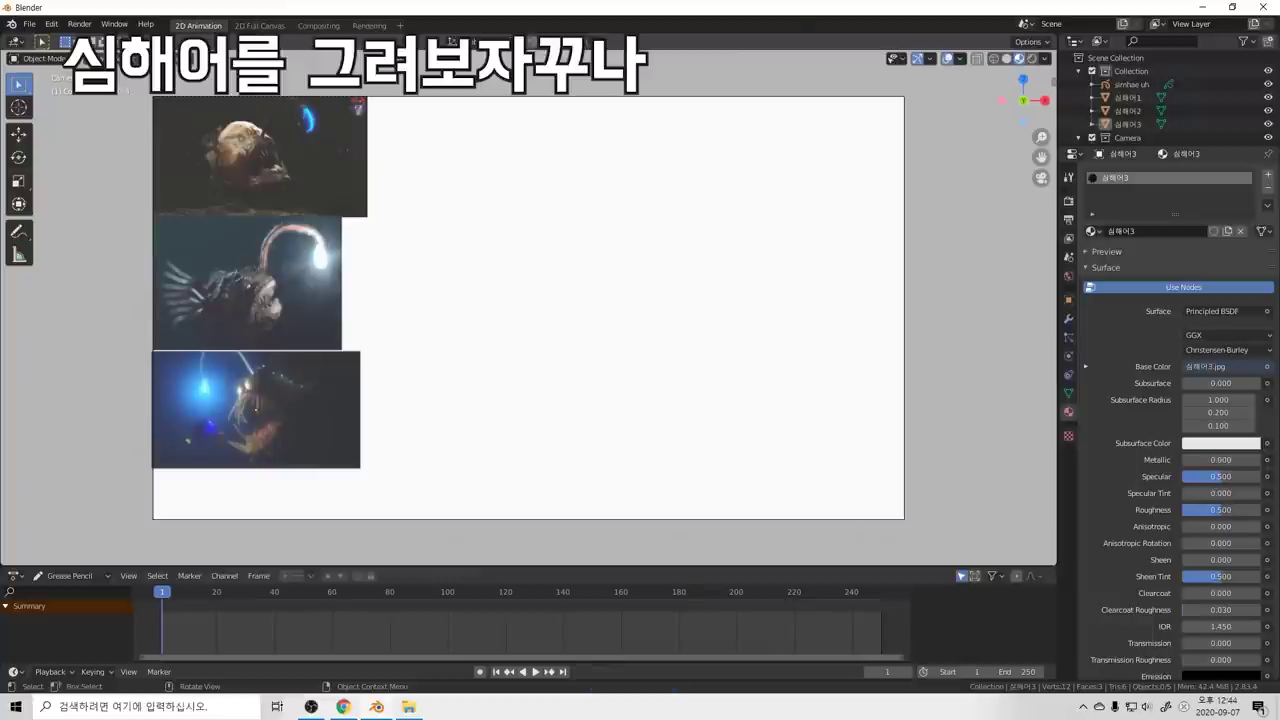
key(ctrl+Tab)
click(474, 245)
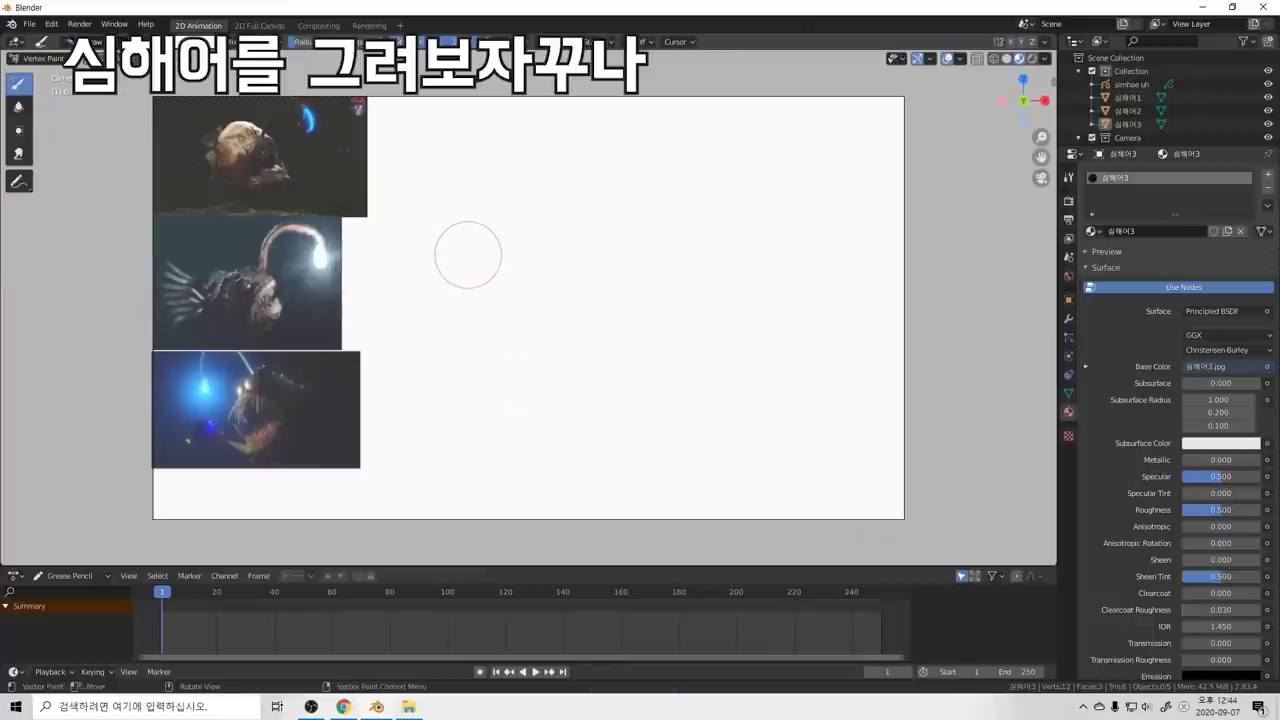
key(ctrl+Tab)
click(360, 263)
key(shift+space)
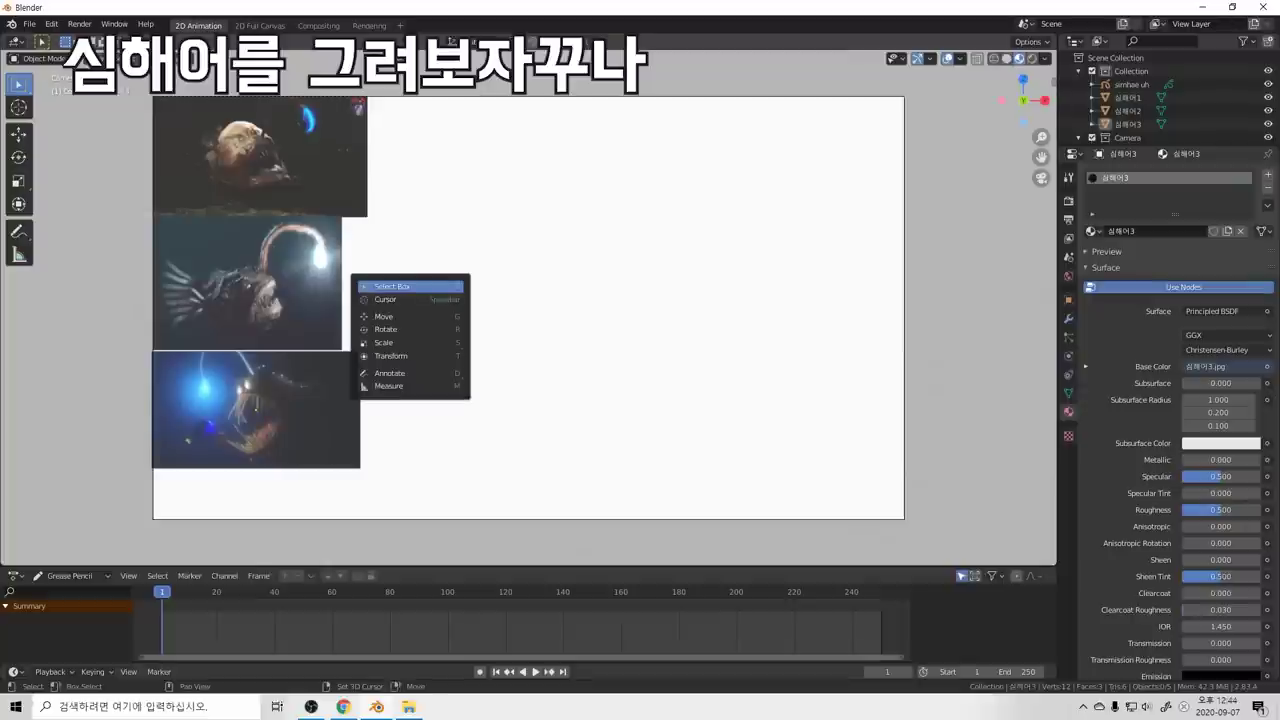
key(Escape)
key(ctrl+Tab)
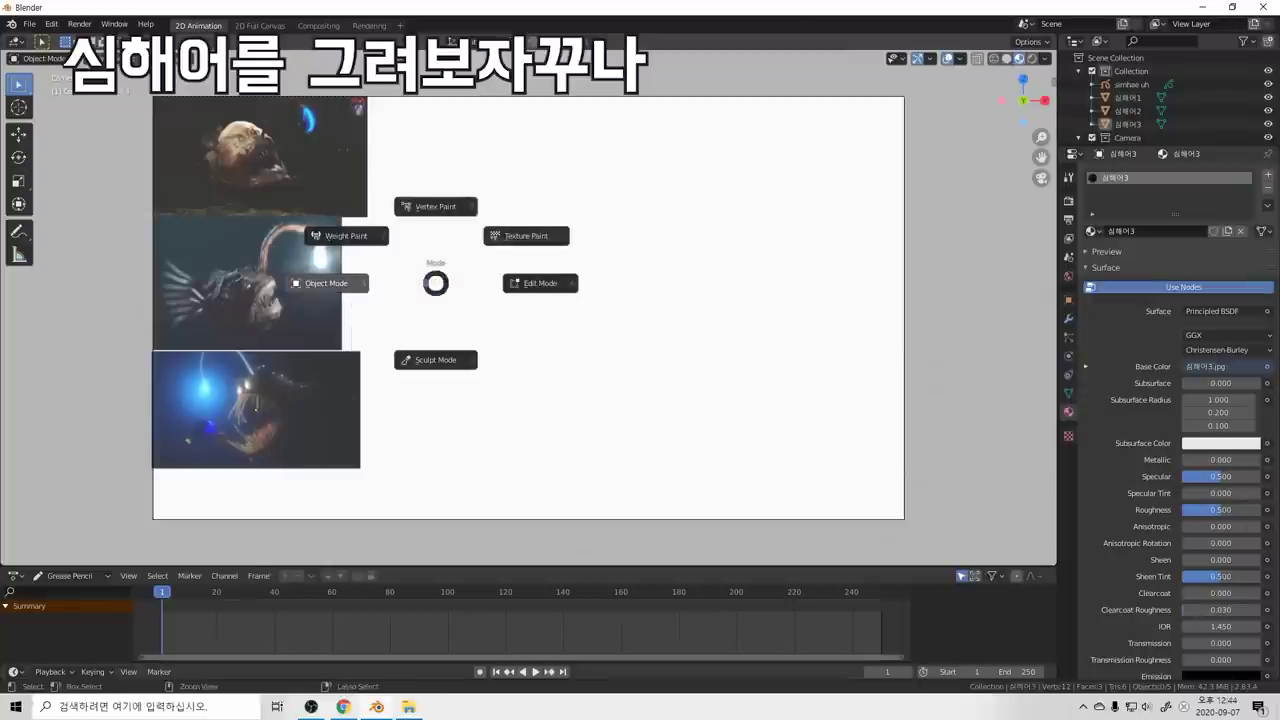
key(Escape)
key(ctrl+Tab)
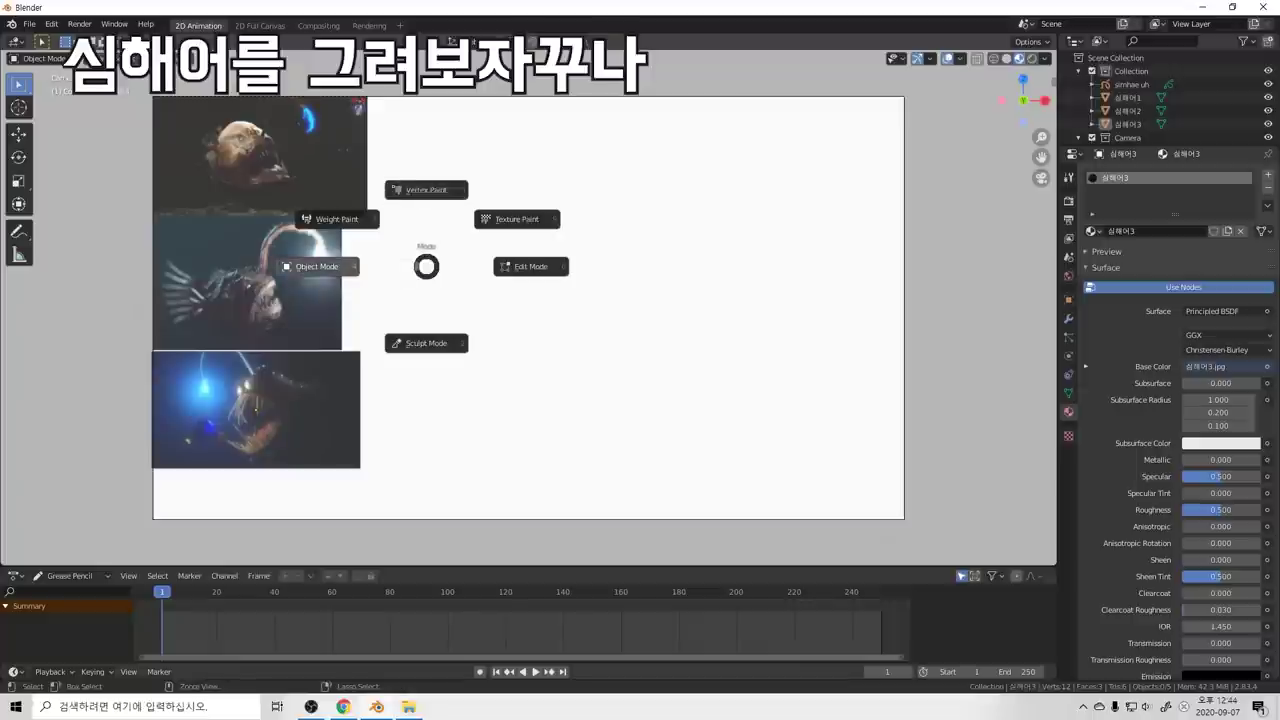
Step: Make the simhae uh Grease Pencil object active and put it in Draw mode
key(Escape)
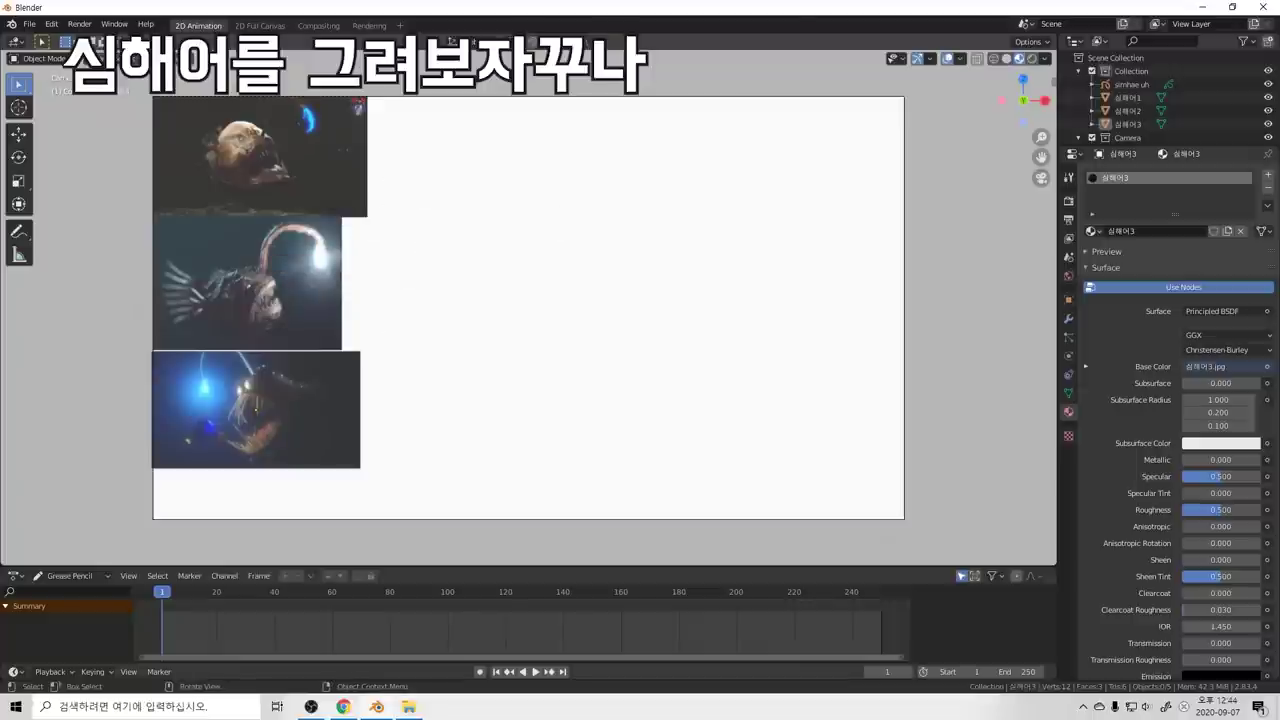
click(1131, 84)
key(ctrl+Tab)
click(510, 165)
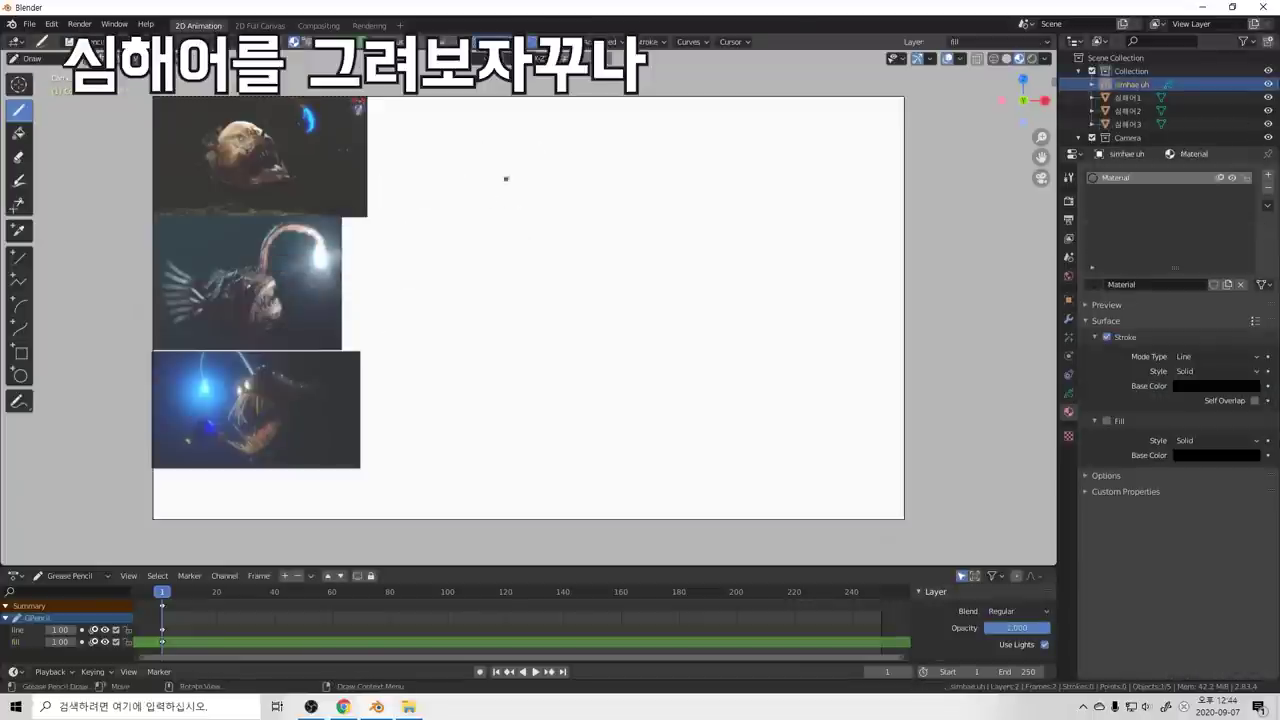
drag(532, 198, 518, 260)
key(ctrl+z)
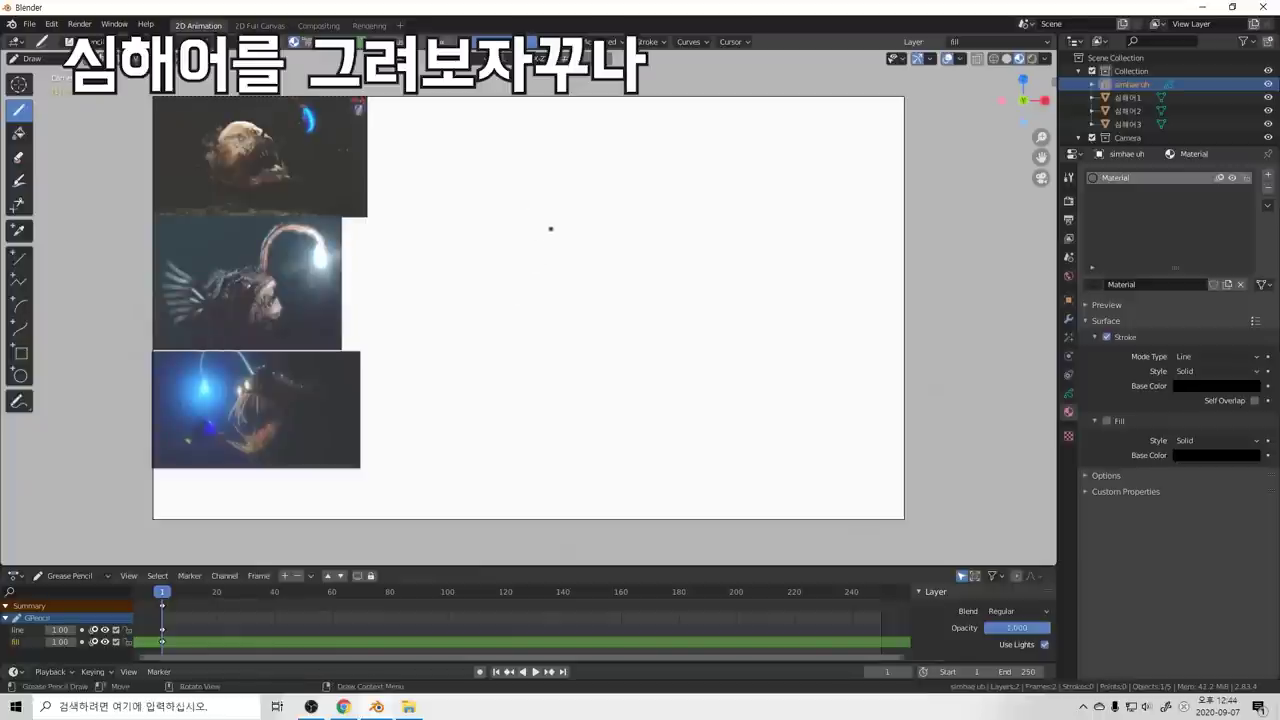
drag(524, 198, 519, 267)
key(ctrl+z)
drag(511, 206, 487, 228)
key(ctrl+z)
drag(510, 158, 487, 205)
key(ctrl+z)
Step: Adjust the brush radius, draw an arrow from the first reference fish's teeth, and label it "이빨" with an underline
key(f)
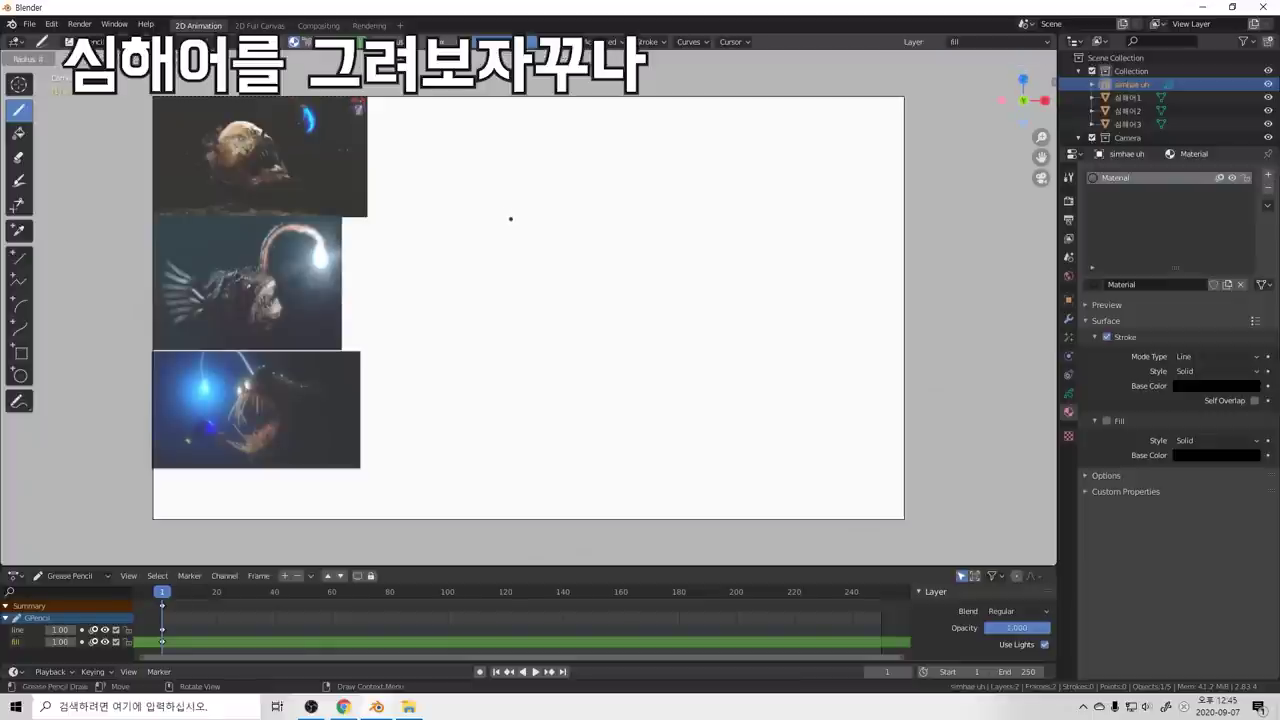
click(512, 219)
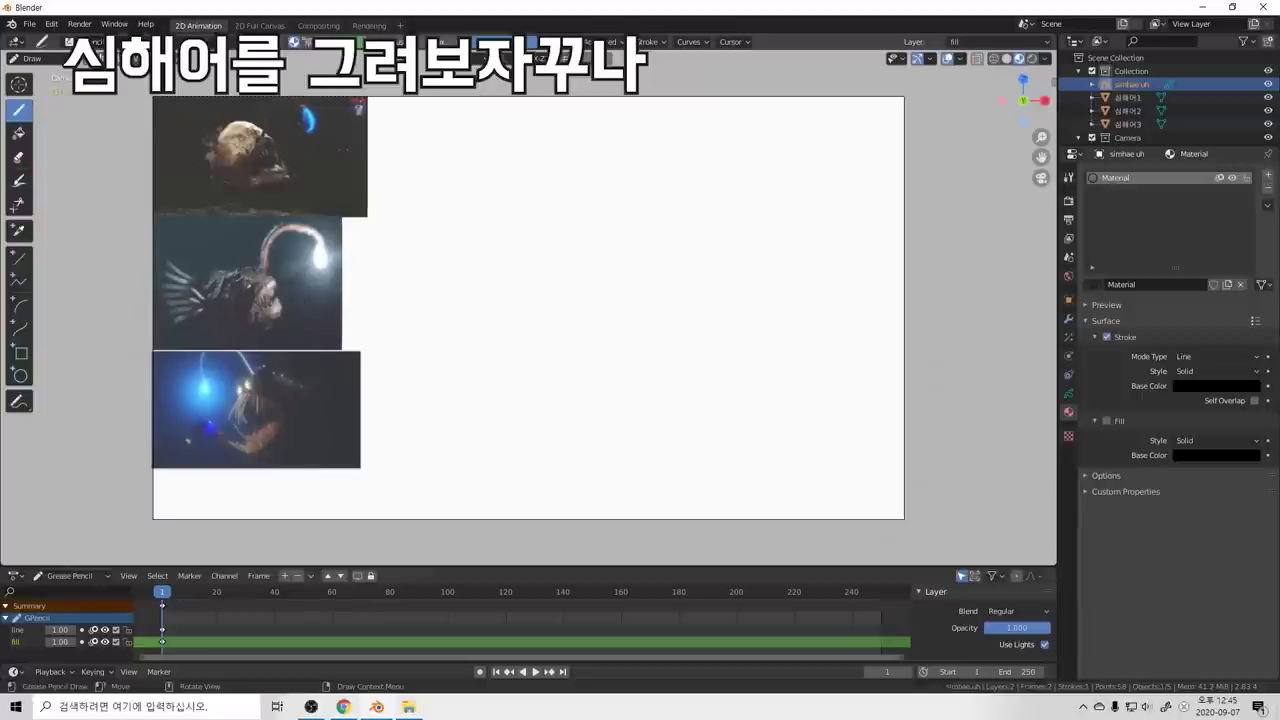
drag(286, 150, 485, 146)
drag(472, 160, 488, 176)
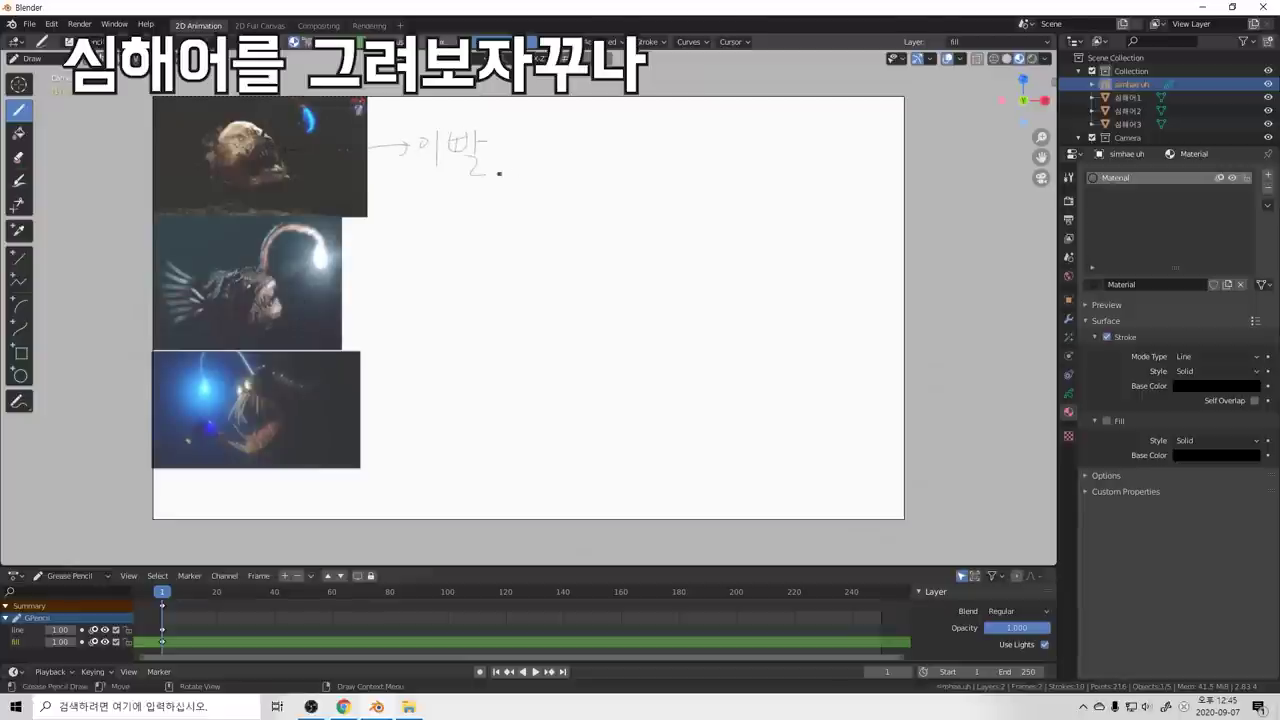
click(488, 257)
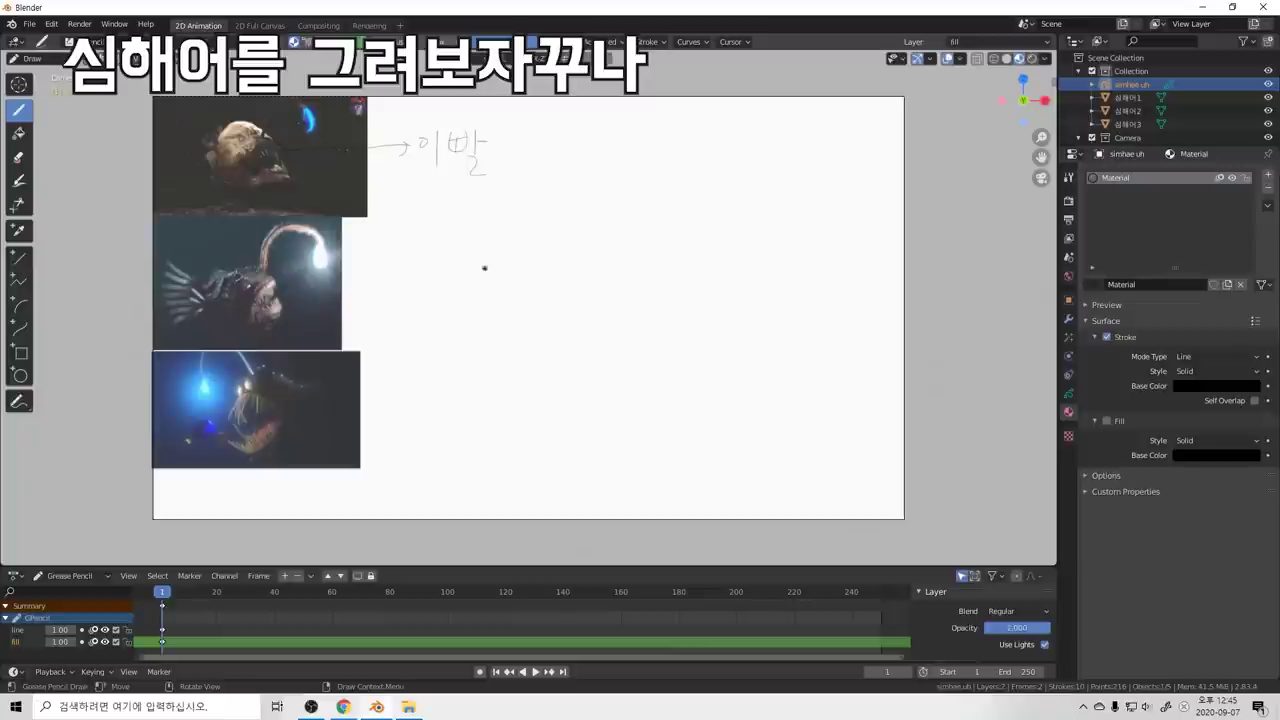
drag(430, 188, 523, 191)
Step: Circle the first reference fish's glowing lure and eye with leader lines, and label the eye "ㅁㅊ눈"
drag(306, 86, 408, 121)
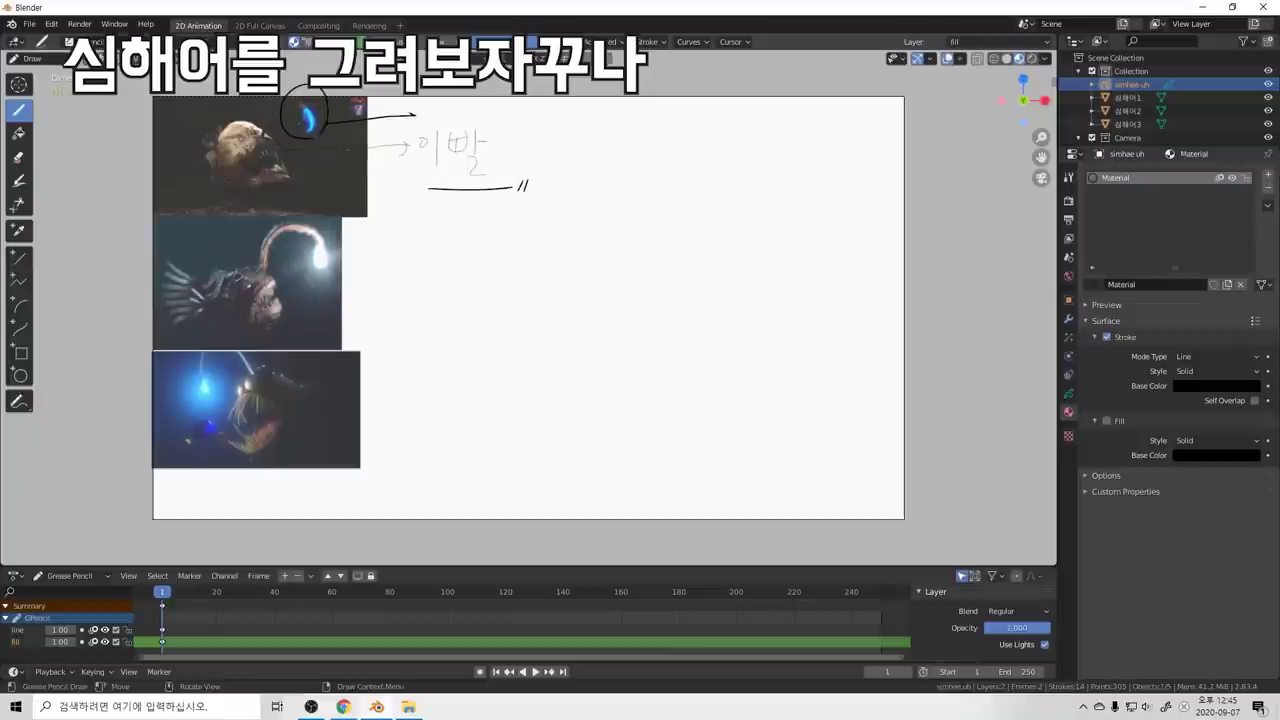
drag(246, 148, 380, 222)
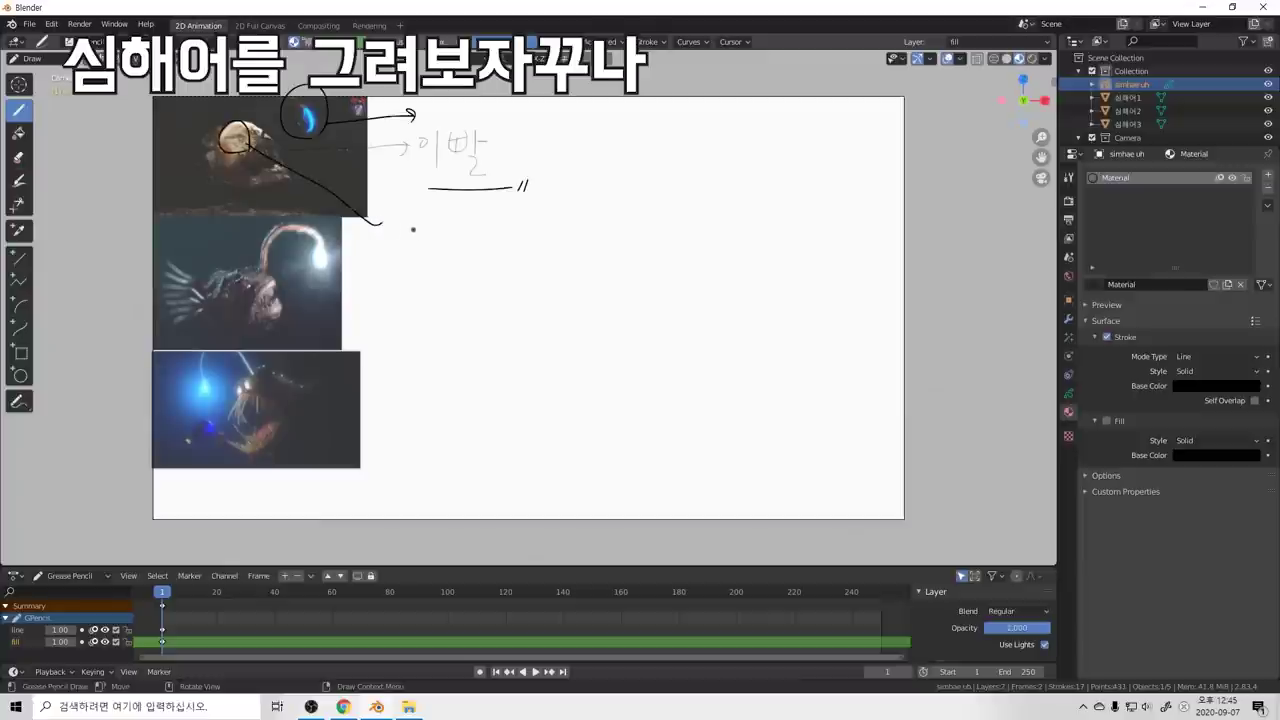
drag(398, 215, 410, 226)
drag(399, 228, 424, 230)
drag(421, 222, 440, 222)
drag(440, 218, 458, 214)
drag(451, 214, 464, 233)
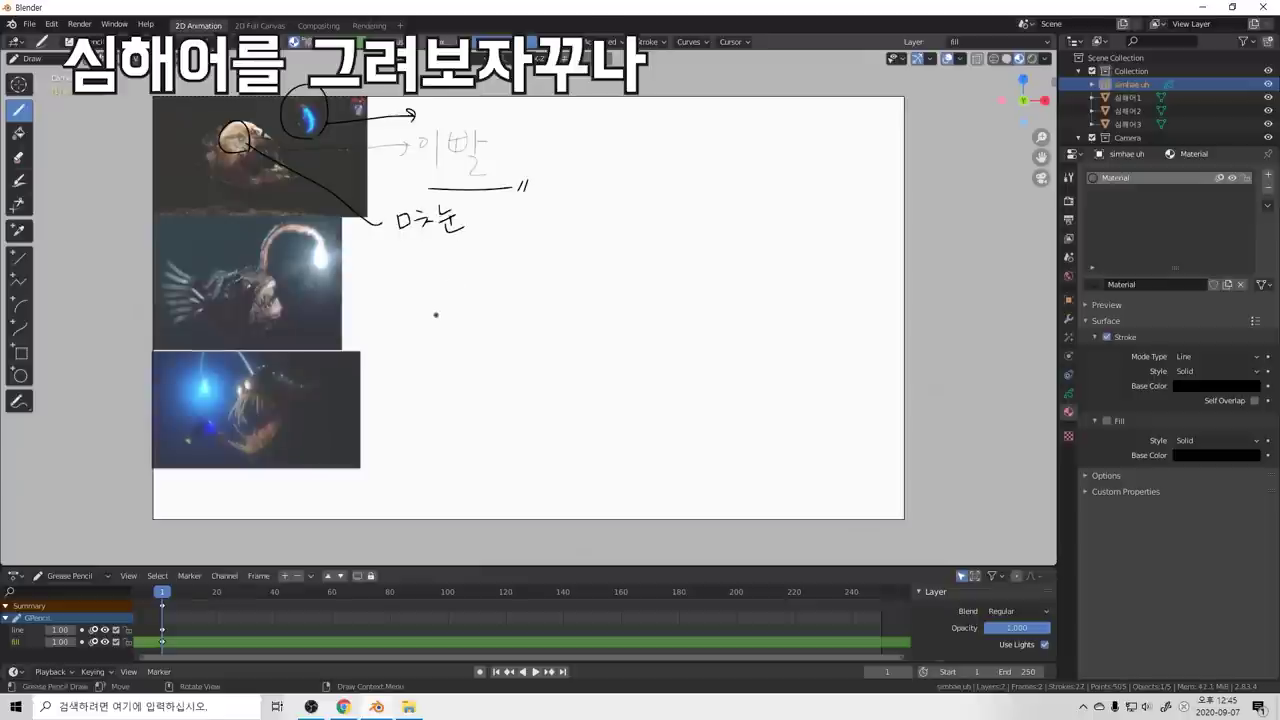
Step: Write the label "미끼낚끼" beside the arrow leading from the glowing lure
drag(429, 103, 431, 119)
drag(430, 105, 442, 118)
mouse_move(453, 102)
mouse_down()
mouse_move(453, 121)
mouse_move(478, 124)
mouse_move(506, 104)
mouse_up()
drag(484, 121, 493, 129)
drag(495, 121, 527, 122)
drag(529, 106, 546, 133)
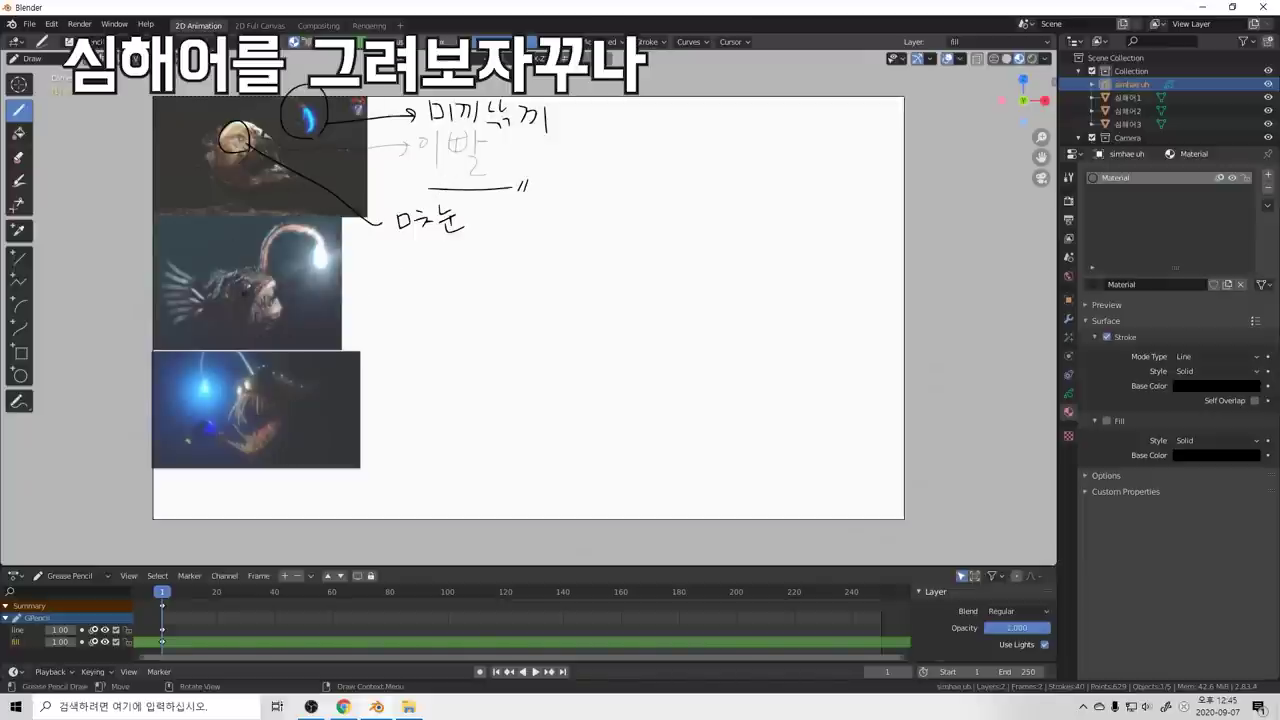
Step: Circle the first reference fish's tail area and lead an arrow to the handwritten label "뾰족한 꼬리!"
mouse_move(191, 178)
mouse_down()
mouse_move(206, 140)
mouse_move(222, 224)
mouse_move(393, 267)
mouse_up()
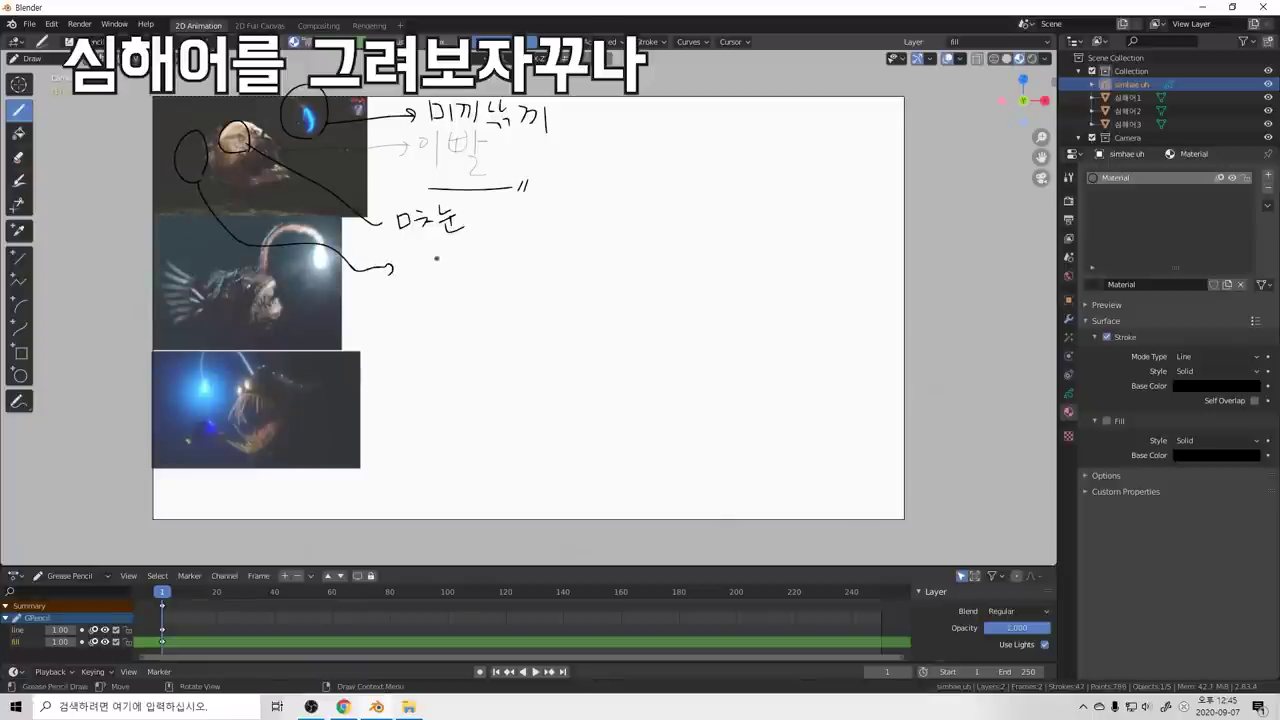
mouse_move(412, 254)
mouse_down()
mouse_move(424, 270)
mouse_move(432, 254)
mouse_move(434, 282)
mouse_move(450, 264)
mouse_move(467, 284)
mouse_move(480, 259)
mouse_up()
drag(474, 263, 475, 264)
drag(485, 251, 486, 272)
drag(486, 261, 494, 278)
drag(501, 252, 523, 269)
drag(528, 254, 543, 268)
mouse_move(547, 250)
mouse_down()
mouse_move(549, 277)
mouse_move(559, 266)
mouse_up()
click(562, 272)
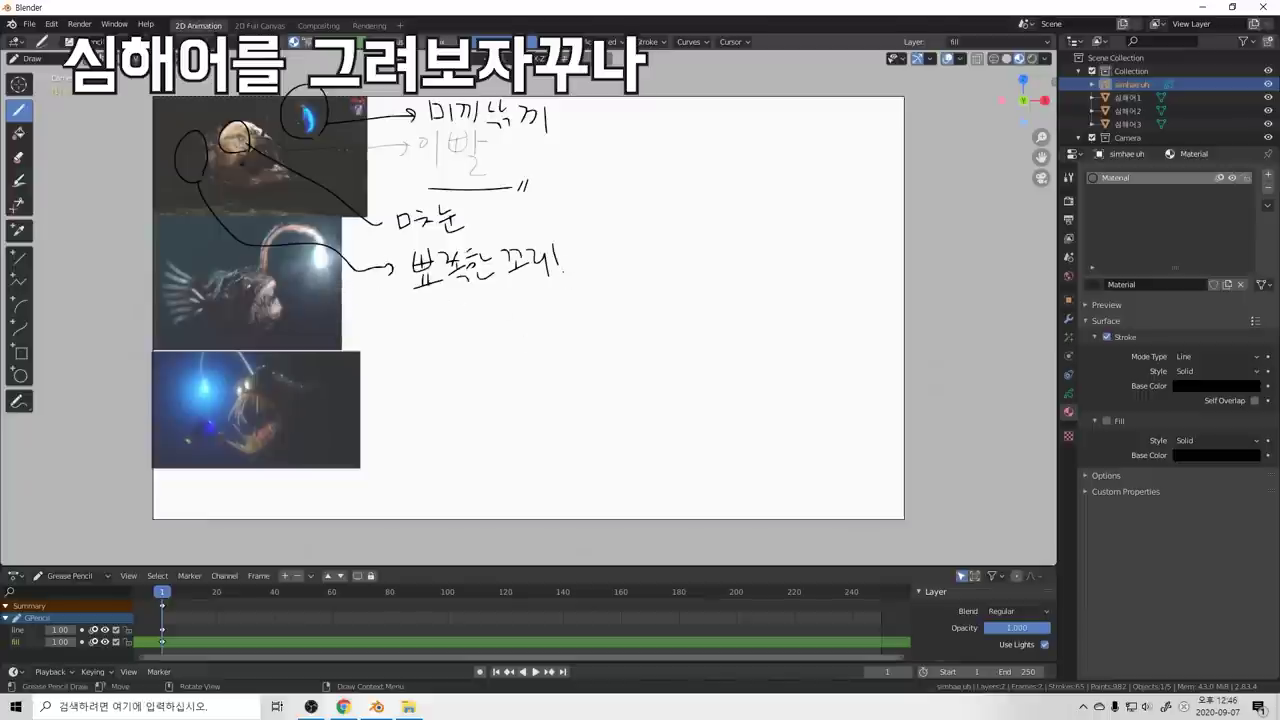
Step: Circle the first reference fish's eye socket area and lead an arrow to the handwritten label "험상 눈두덩이"
mouse_move(258, 110)
mouse_down()
mouse_move(292, 150)
mouse_move(562, 154)
mouse_move(561, 165)
mouse_up()
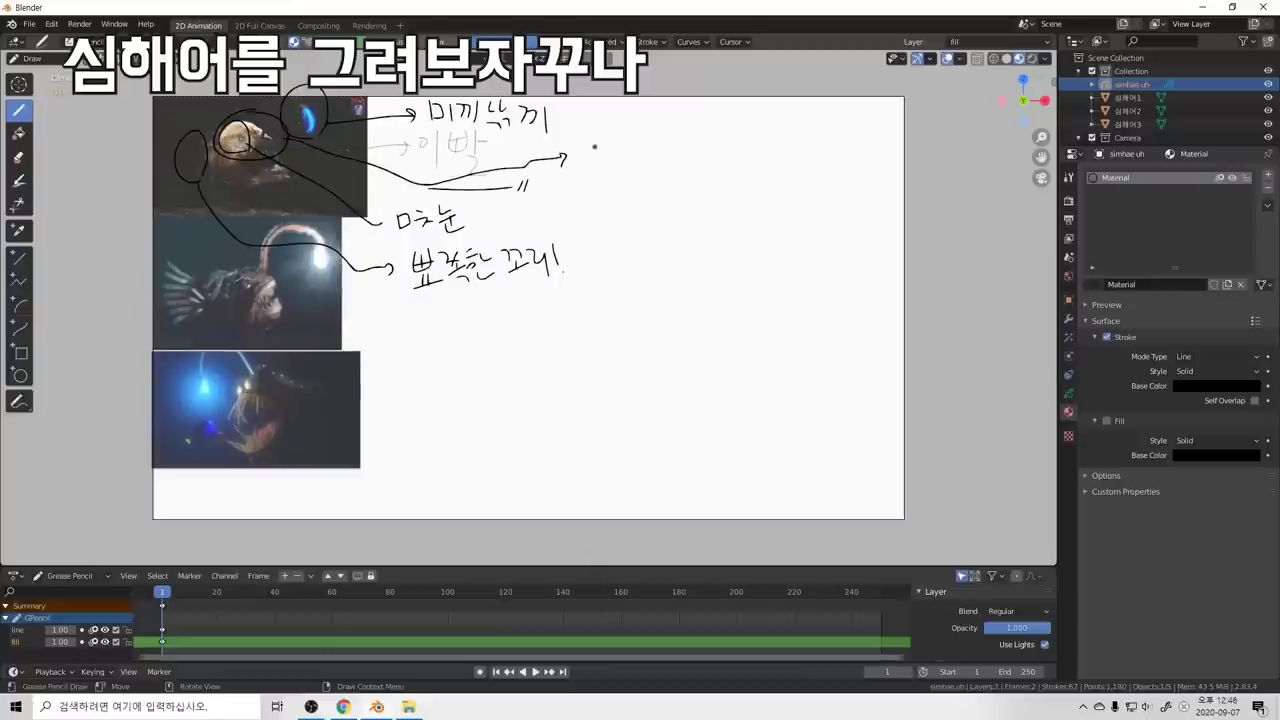
drag(587, 145, 593, 149)
drag(586, 153, 611, 157)
drag(614, 147, 615, 168)
drag(610, 168, 619, 178)
drag(624, 158, 636, 166)
drag(642, 146, 641, 163)
mouse_move(641, 156)
mouse_down()
mouse_move(653, 154)
mouse_move(643, 172)
mouse_move(680, 166)
mouse_up()
mouse_move(666, 170)
mouse_down()
mouse_move(688, 168)
mouse_move(678, 176)
mouse_up()
mouse_move(671, 175)
mouse_down()
mouse_move(687, 181)
mouse_move(712, 163)
mouse_up()
drag(696, 168, 720, 166)
mouse_move(700, 173)
mouse_down()
mouse_move(716, 184)
mouse_move(737, 167)
mouse_up()
drag(750, 157, 764, 182)
Step: Sketch a pair of eye sockets joined by a nose line below the eye-socket label, and erase the nose's lower curve
mouse_move(618, 215)
mouse_down()
mouse_move(657, 240)
mouse_move(690, 200)
mouse_move(648, 220)
mouse_move(676, 212)
mouse_up()
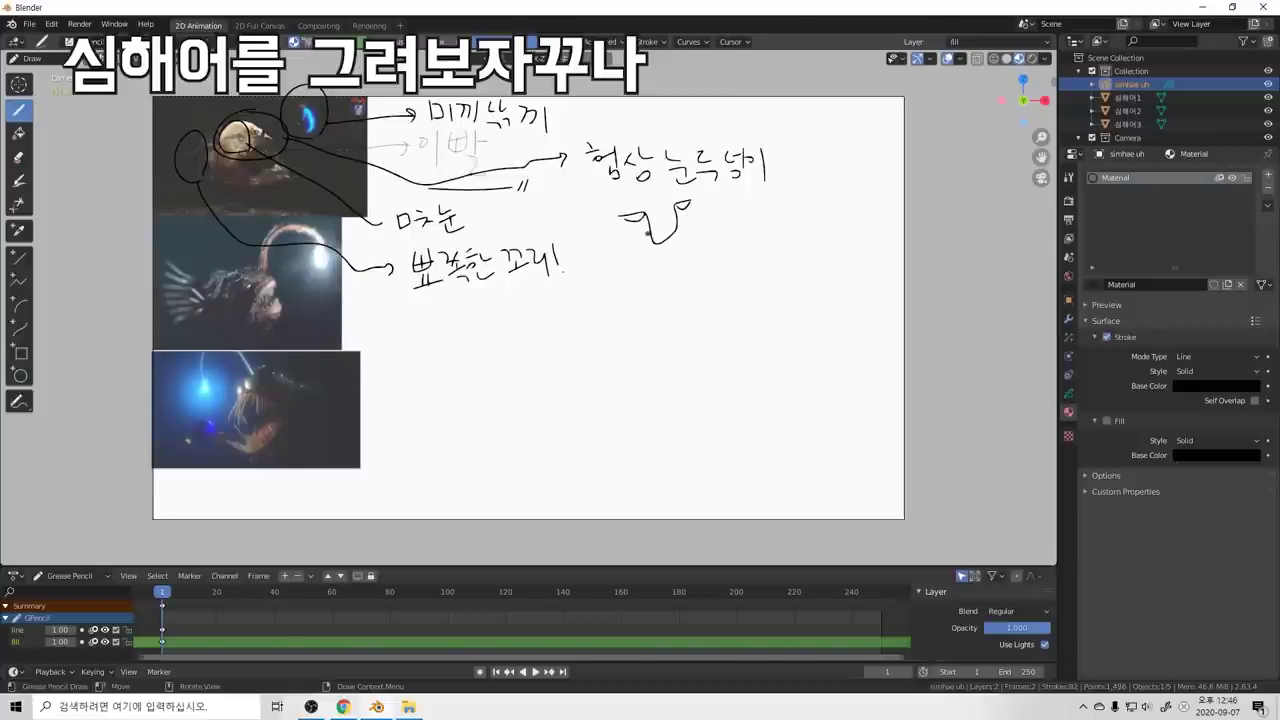
key(shift+space)
click(627, 288)
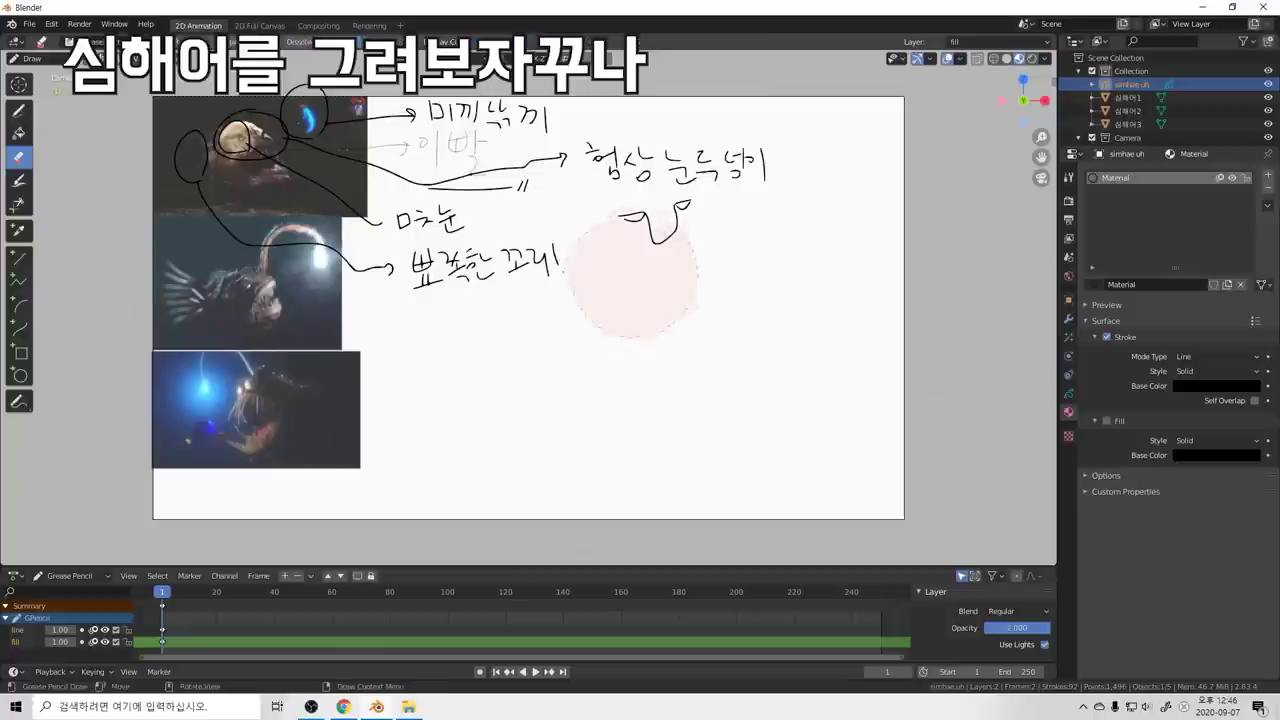
key(f)
click(650, 262)
drag(660, 257, 671, 258)
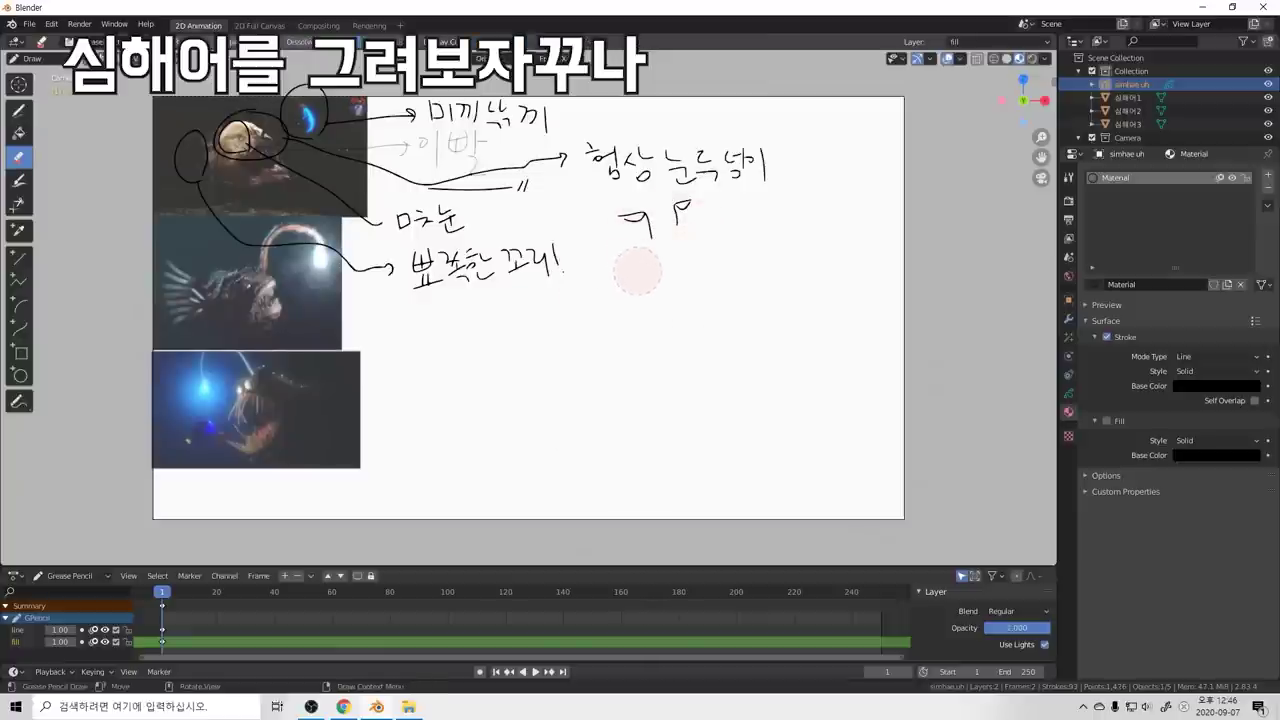
key(shift+space)
click(591, 248)
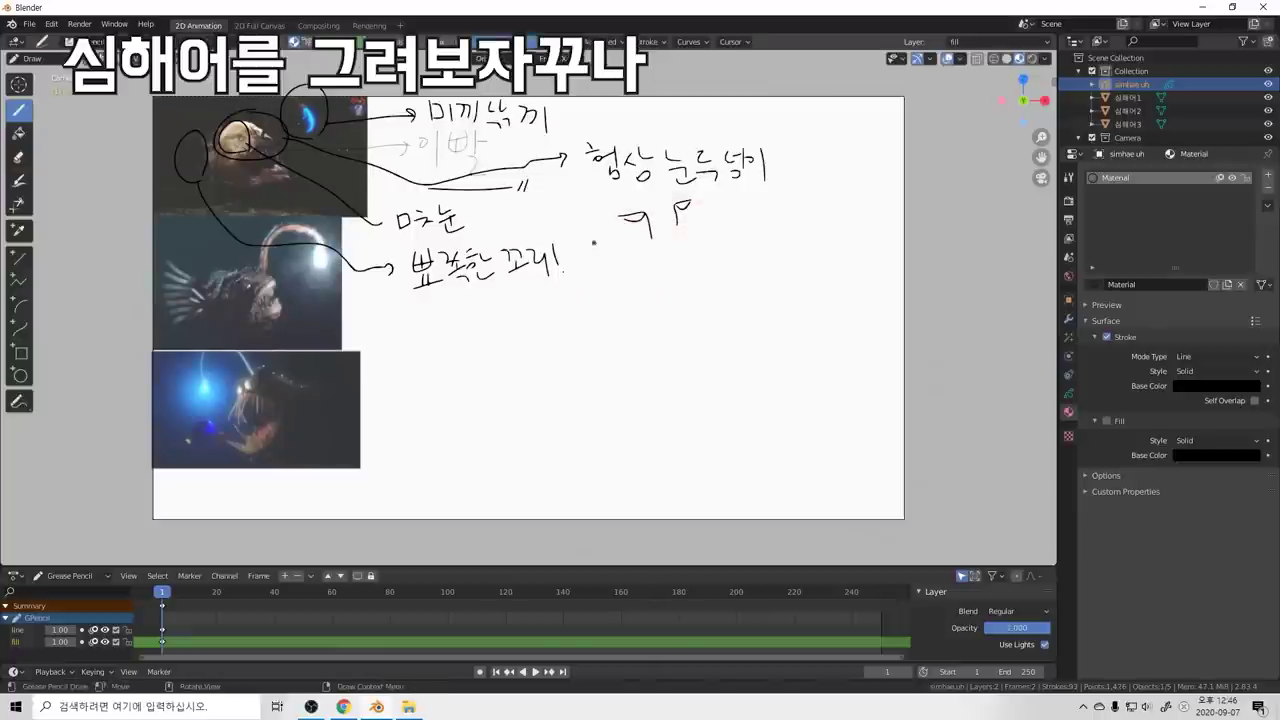
Step: Complete the example face with dark round eyes, a jagged toothy mouth, a round head outline and fin strokes
drag(634, 213, 688, 203)
mouse_move(639, 258)
mouse_down()
mouse_move(683, 262)
mouse_move(638, 250)
mouse_move(695, 245)
mouse_move(690, 262)
mouse_move(706, 255)
mouse_up()
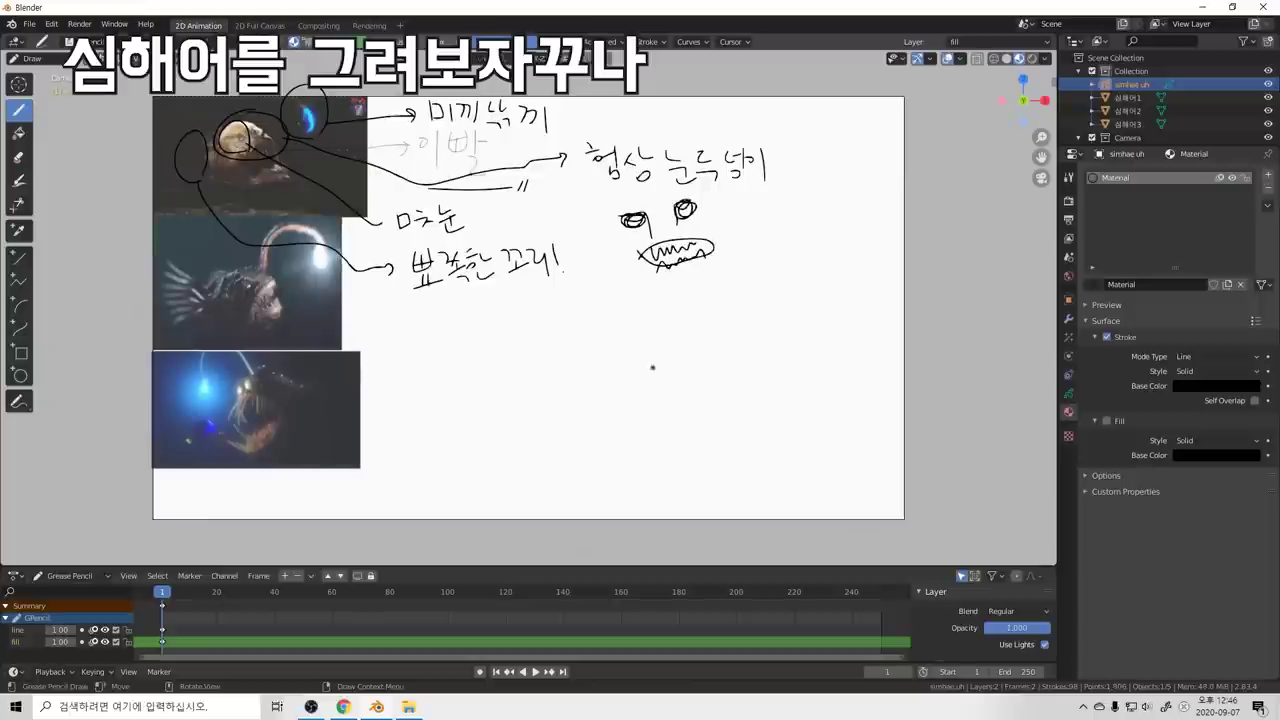
mouse_move(612, 252)
mouse_down()
mouse_move(606, 222)
mouse_move(612, 258)
mouse_move(584, 284)
mouse_move(604, 296)
mouse_up()
click(510, 319)
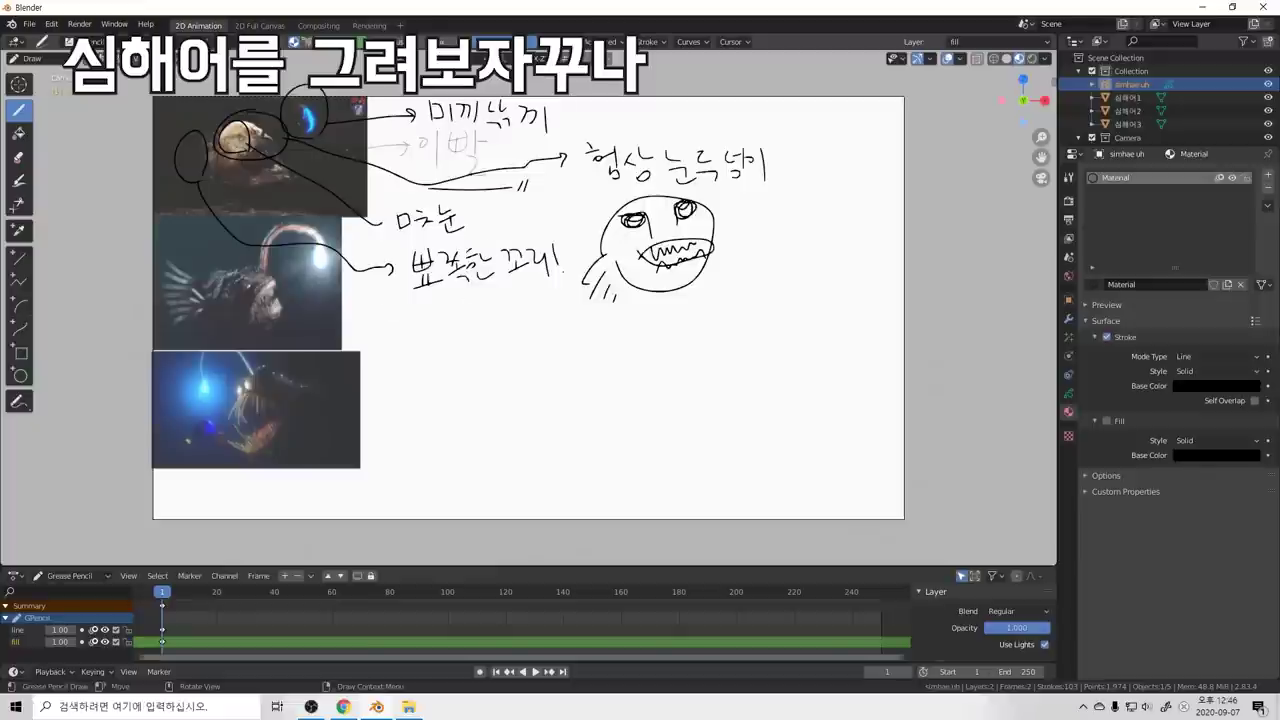
Step: Circle the third reference fish's eye and label it "BIG?", and add comparison marks over the second reference fish
mouse_move(262, 366)
mouse_down()
mouse_move(324, 405)
mouse_move(366, 392)
mouse_up()
drag(351, 384, 363, 383)
drag(348, 398, 377, 398)
click(386, 409)
mouse_move(279, 353)
mouse_down()
mouse_move(276, 297)
mouse_move(290, 319)
mouse_move(285, 355)
mouse_up()
mouse_move(168, 284)
mouse_down()
mouse_move(268, 285)
mouse_move(242, 270)
mouse_move(308, 267)
mouse_move(241, 148)
mouse_move(305, 270)
mouse_move(312, 348)
mouse_move(335, 361)
mouse_up()
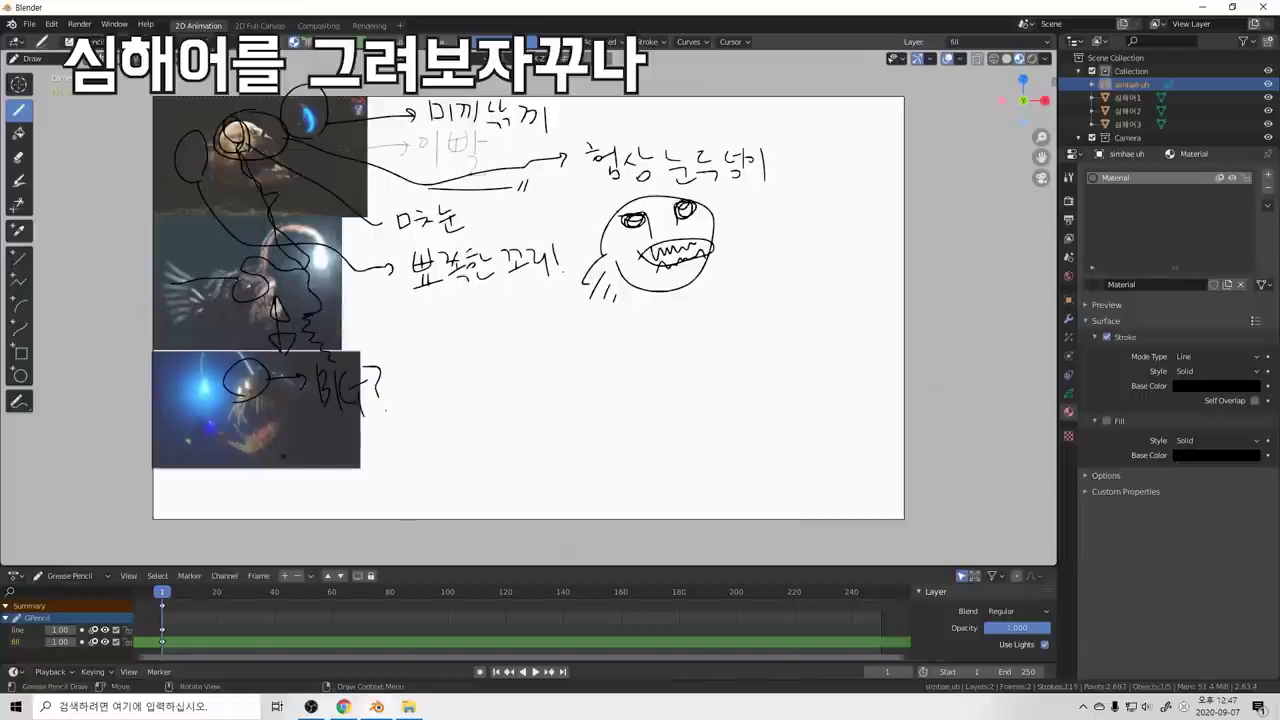
Step: Erase all the handwritten notes and sketches with an enlarged eraser, leaving only the reference images
key(shift+space)
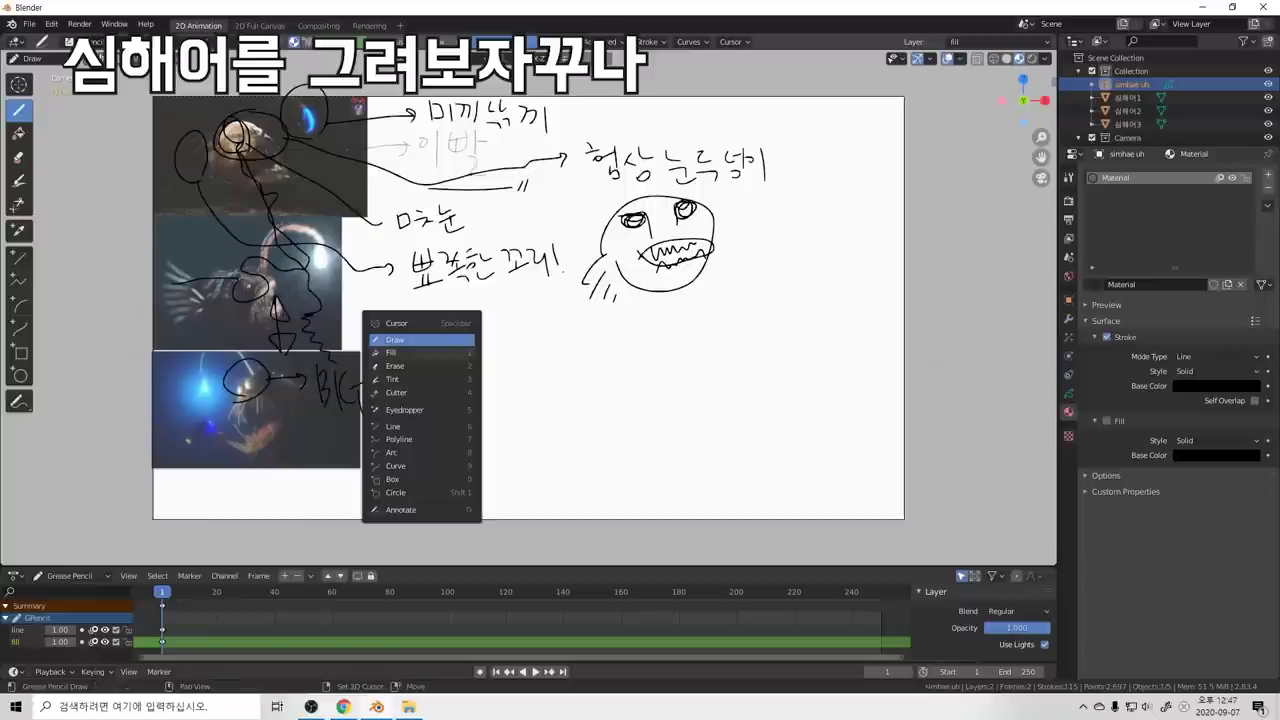
click(430, 366)
mouse_move(472, 277)
mouse_down()
mouse_move(461, 261)
mouse_move(533, 291)
mouse_up()
key(f)
click(665, 278)
mouse_move(692, 264)
mouse_down()
mouse_move(644, 148)
mouse_move(290, 170)
mouse_move(357, 229)
mouse_move(395, 300)
mouse_up()
Step: Draw a round fish body outline with a finger-like tail fin and a gap at the front for the mouth
key(shift+space)
click(340, 267)
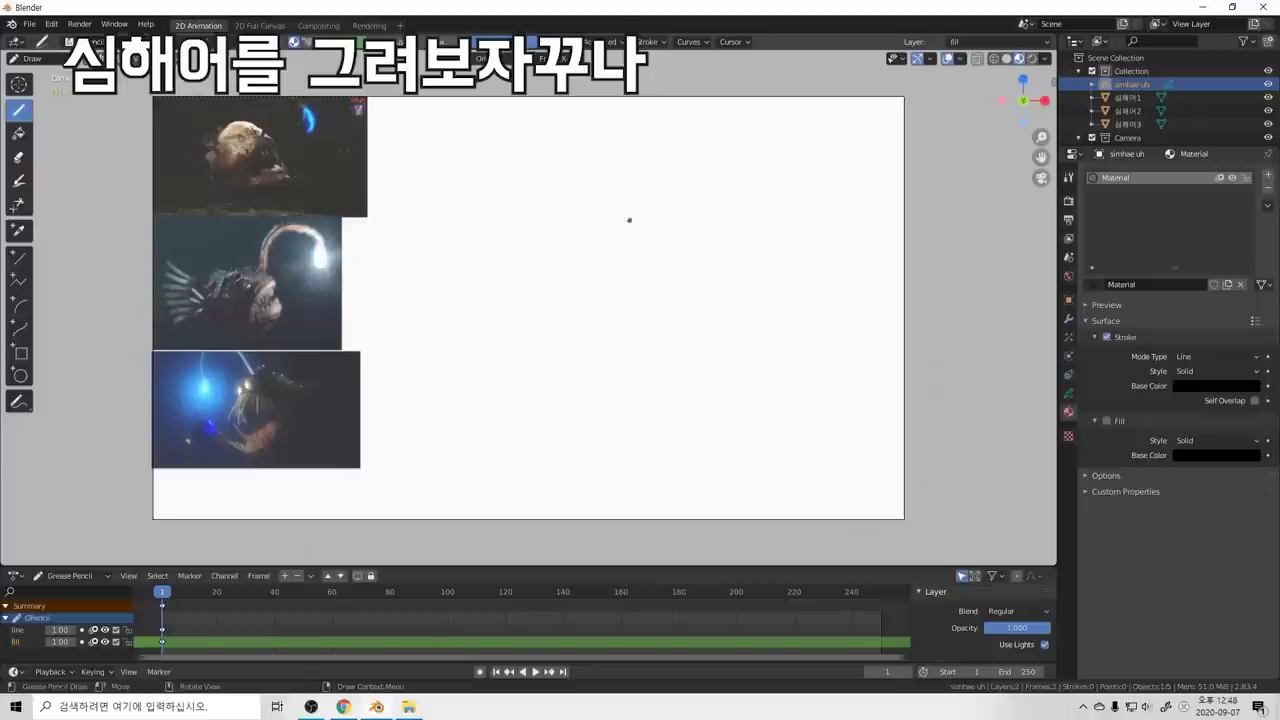
mouse_move(652, 213)
mouse_down()
mouse_move(635, 201)
mouse_move(580, 206)
mouse_move(541, 295)
mouse_move(511, 300)
mouse_move(537, 311)
mouse_move(521, 322)
mouse_move(538, 321)
mouse_move(538, 336)
mouse_move(641, 338)
mouse_move(676, 292)
mouse_up()
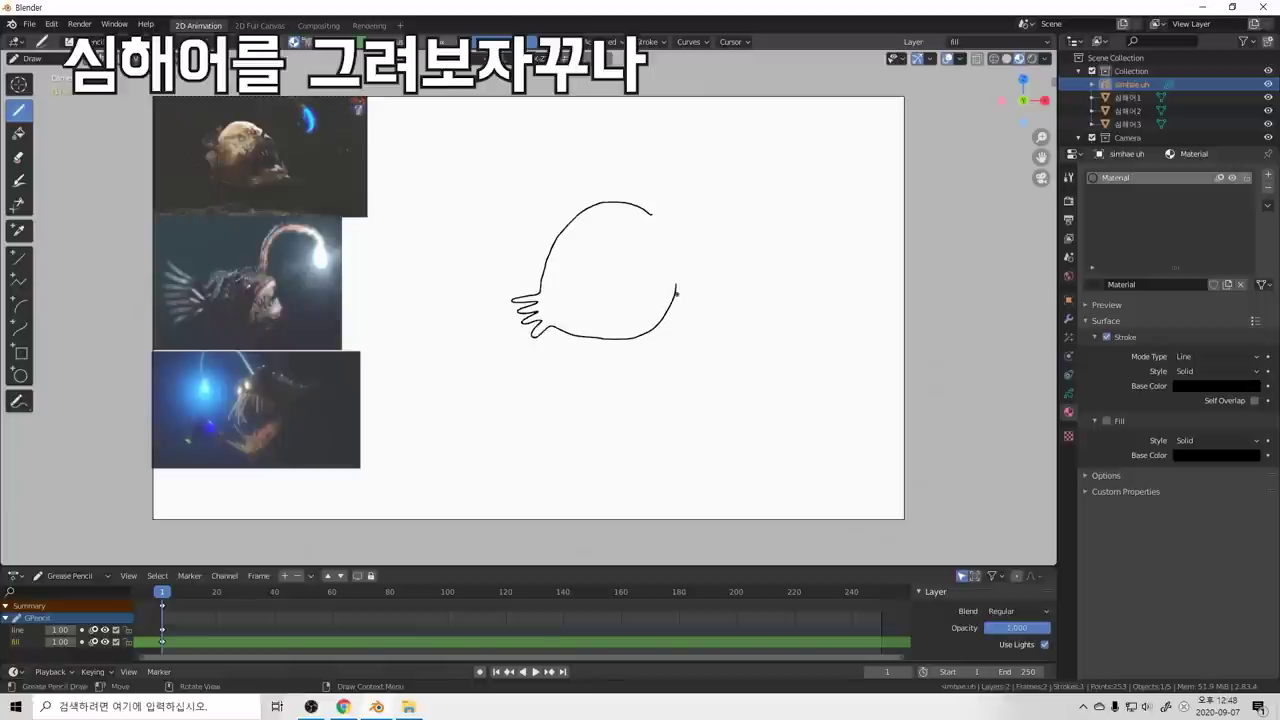
Step: Adjust the brush radius and draw short wavy lines near the tail and a curved gill line on the body
key(f)
click(657, 230)
click(622, 284)
key(ctrl+z)
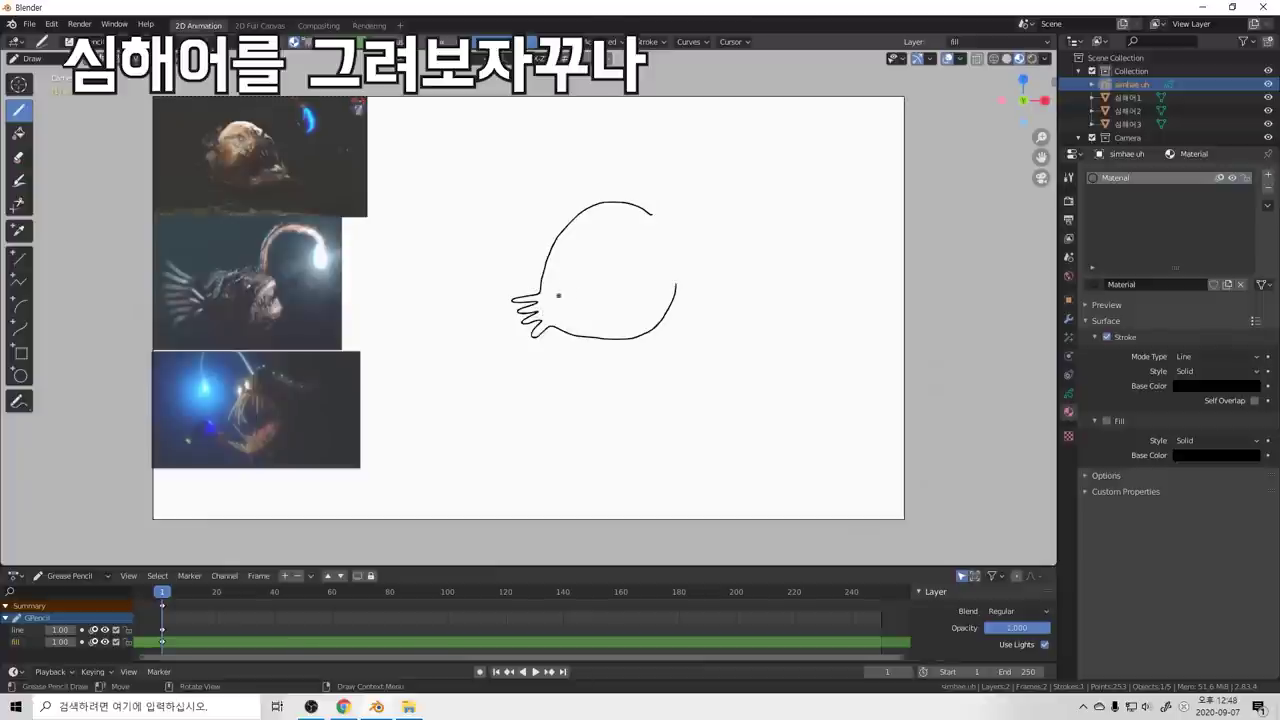
drag(552, 297, 565, 310)
click(566, 292)
mouse_move(566, 290)
mouse_down()
mouse_move(571, 310)
mouse_move(606, 313)
mouse_up()
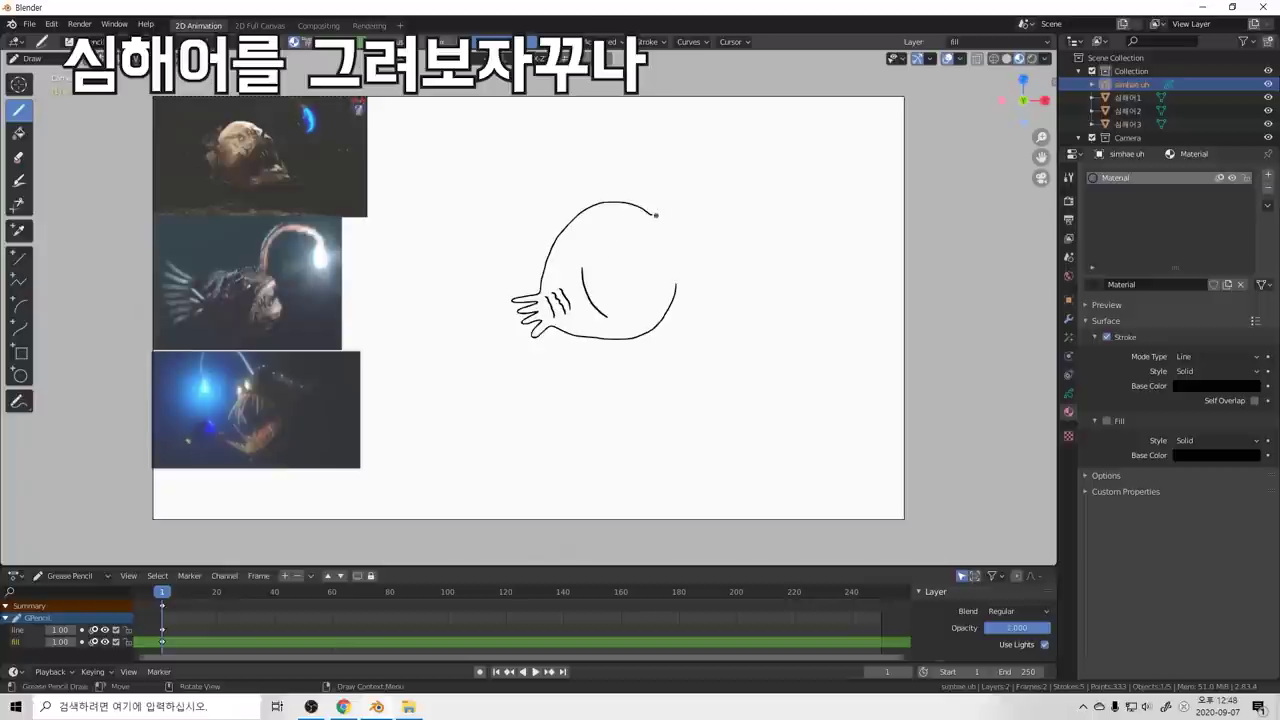
Step: Draw the fish's wide-open mouth with an inner lip line and long pointed upper and lower teeth
mouse_move(641, 219)
mouse_down()
mouse_move(625, 292)
mouse_move(675, 286)
mouse_move(664, 283)
mouse_up()
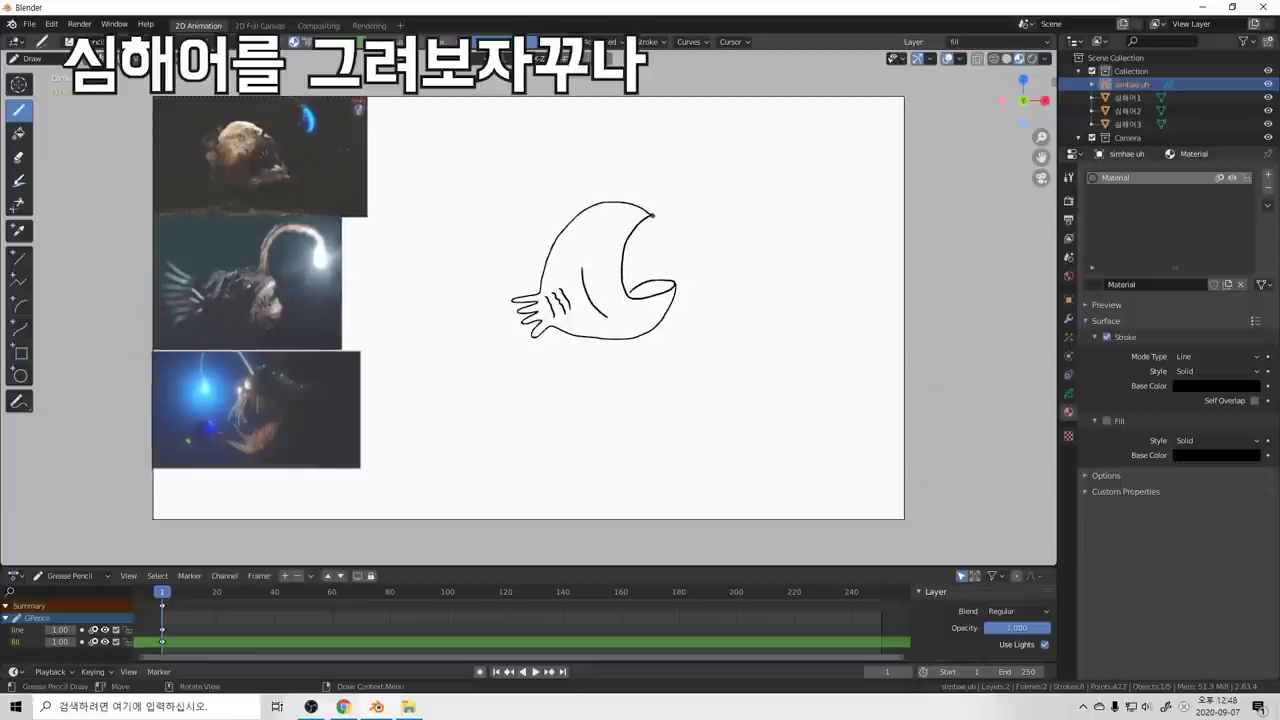
drag(651, 213, 632, 291)
mouse_move(647, 225)
mouse_down()
mouse_move(646, 289)
mouse_move(661, 290)
mouse_up()
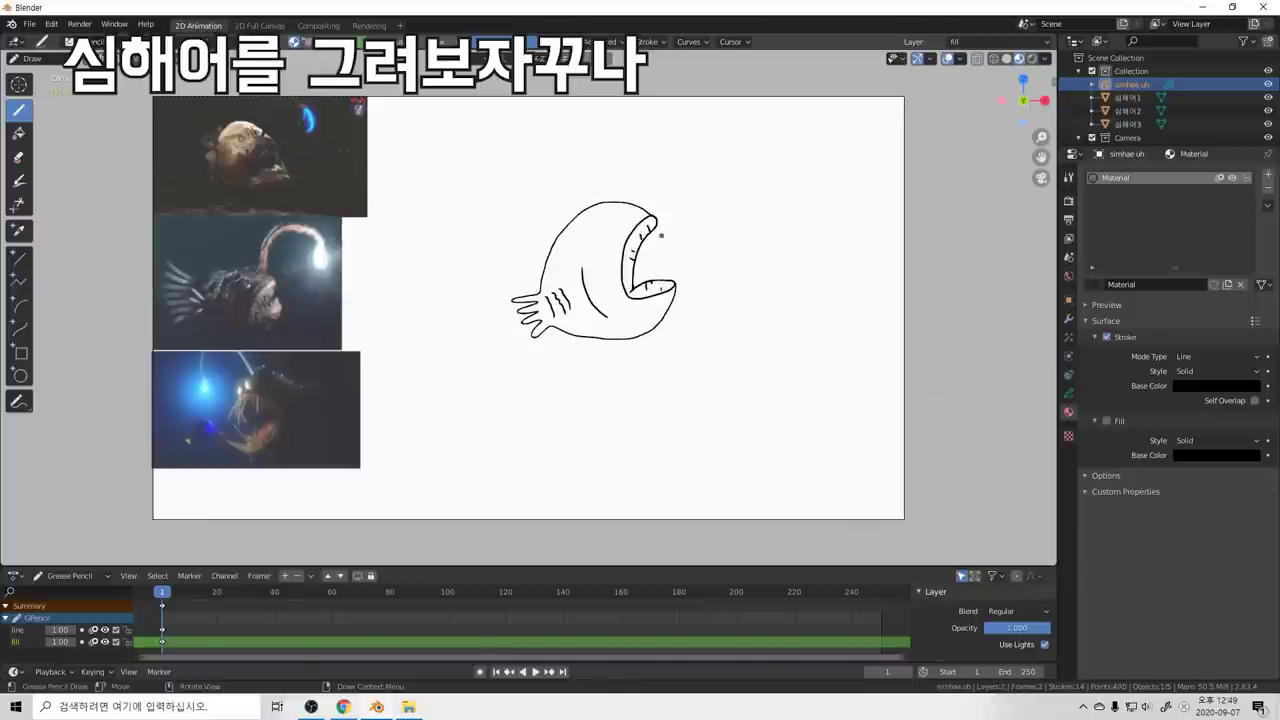
drag(657, 222, 652, 248)
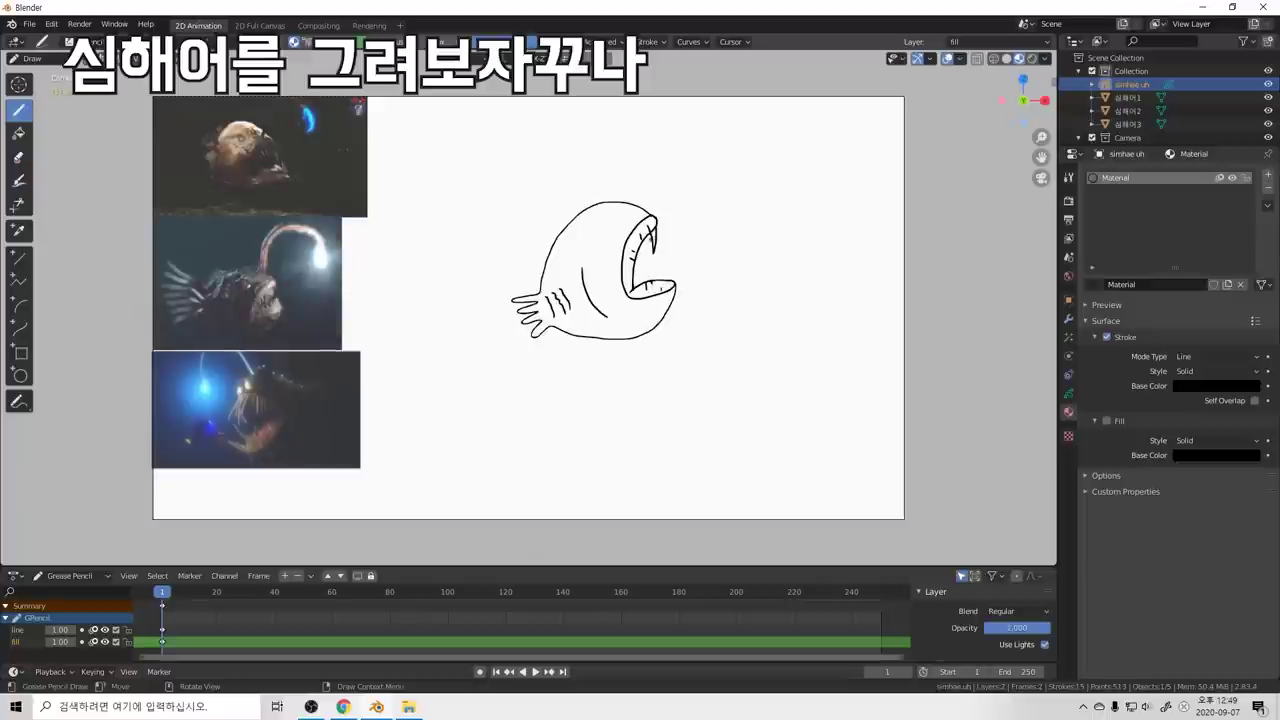
drag(650, 235, 646, 258)
drag(645, 266, 664, 288)
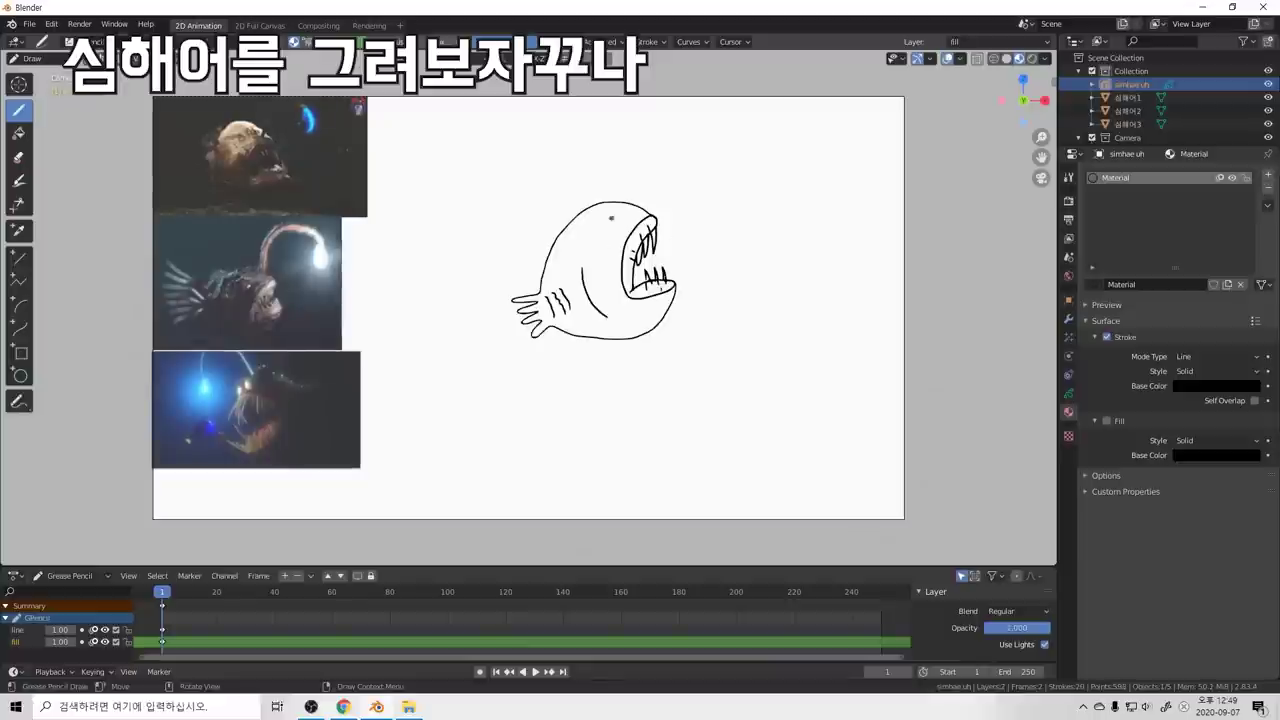
Step: Draw a thick curved lure stalk from the top of the head, ending in a light bulb with small glow marks
drag(627, 207, 684, 169)
mouse_move(627, 207)
mouse_down()
mouse_move(684, 171)
mouse_move(692, 205)
mouse_move(705, 196)
mouse_move(706, 176)
mouse_move(681, 166)
mouse_up()
click(695, 189)
key(ctrl+z)
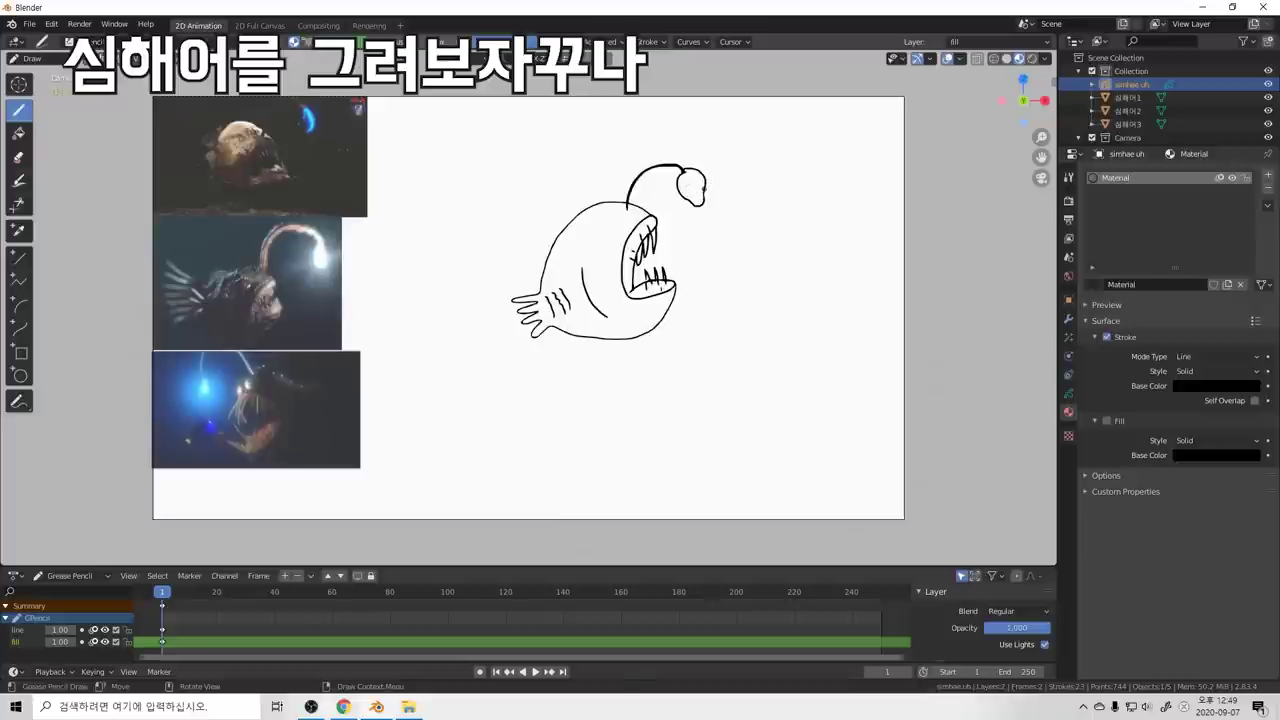
drag(699, 194, 704, 199)
drag(692, 204, 704, 203)
drag(696, 155, 706, 162)
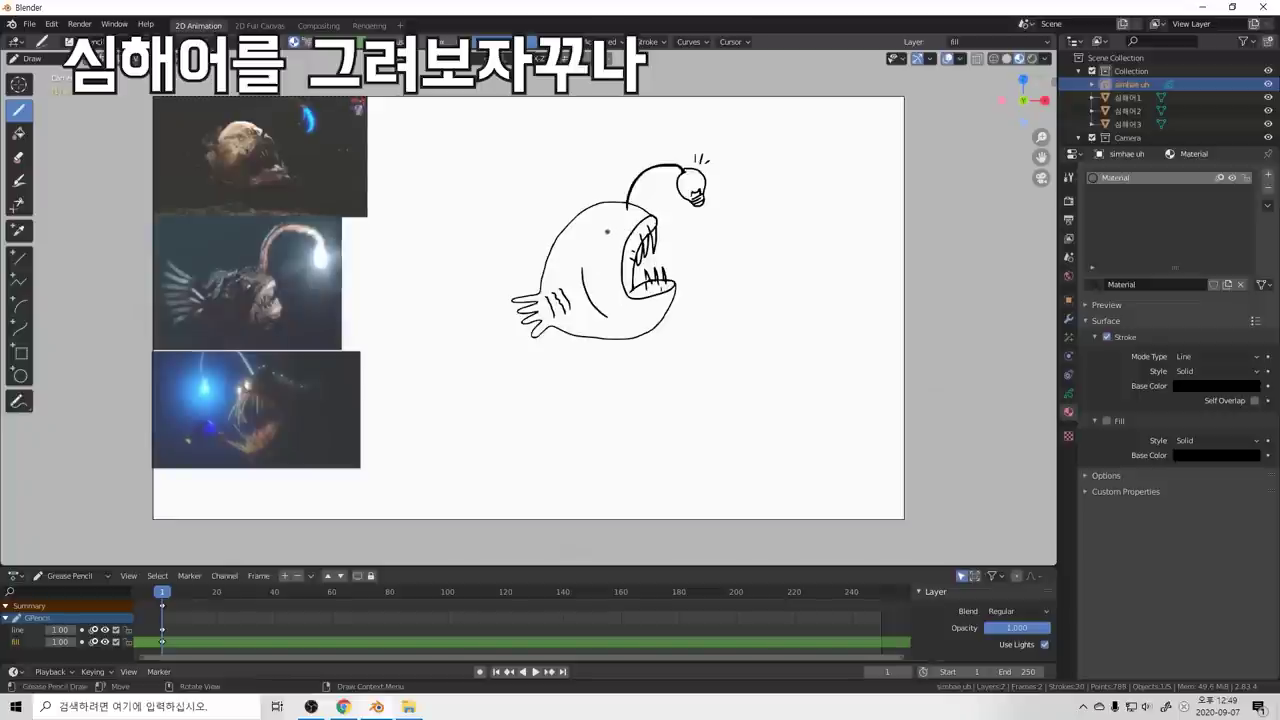
Step: Draw a small round eye with an angry brow and pupil, plus the partly hidden far eye near the upper lip
mouse_move(597, 225)
mouse_down()
mouse_move(616, 223)
mouse_move(610, 238)
mouse_move(648, 211)
mouse_up()
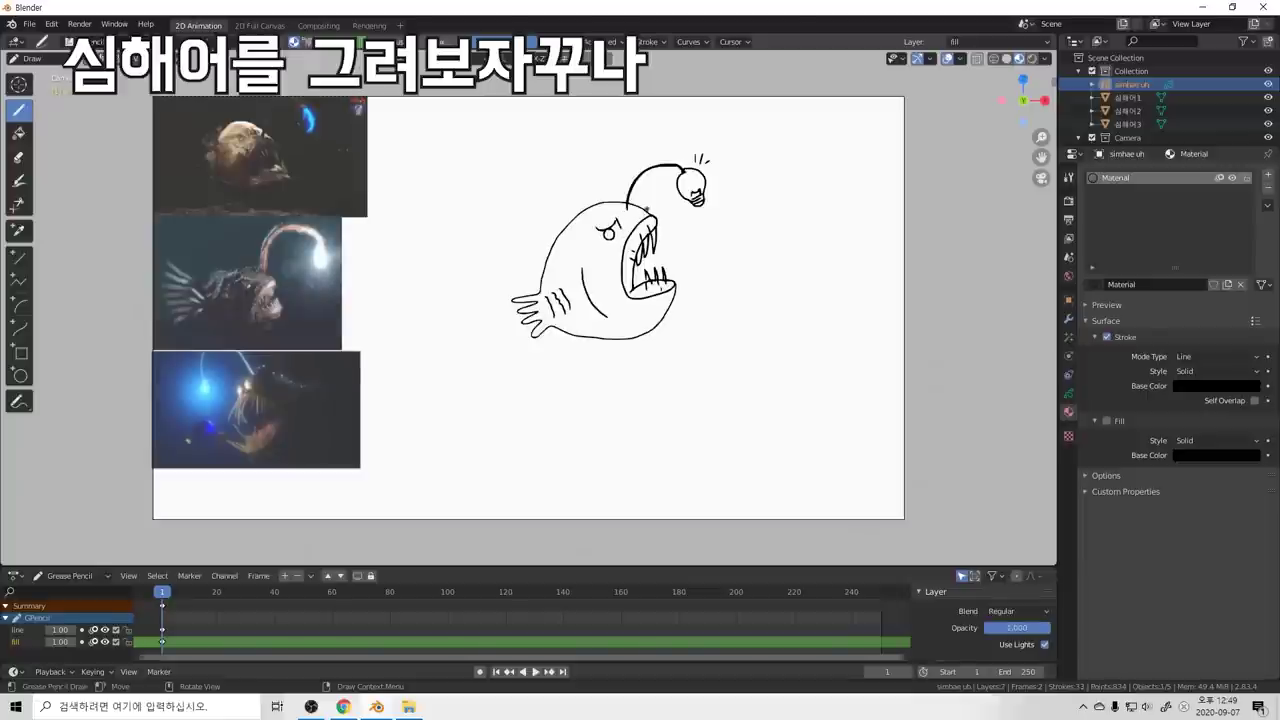
drag(640, 211, 640, 212)
drag(635, 209, 637, 212)
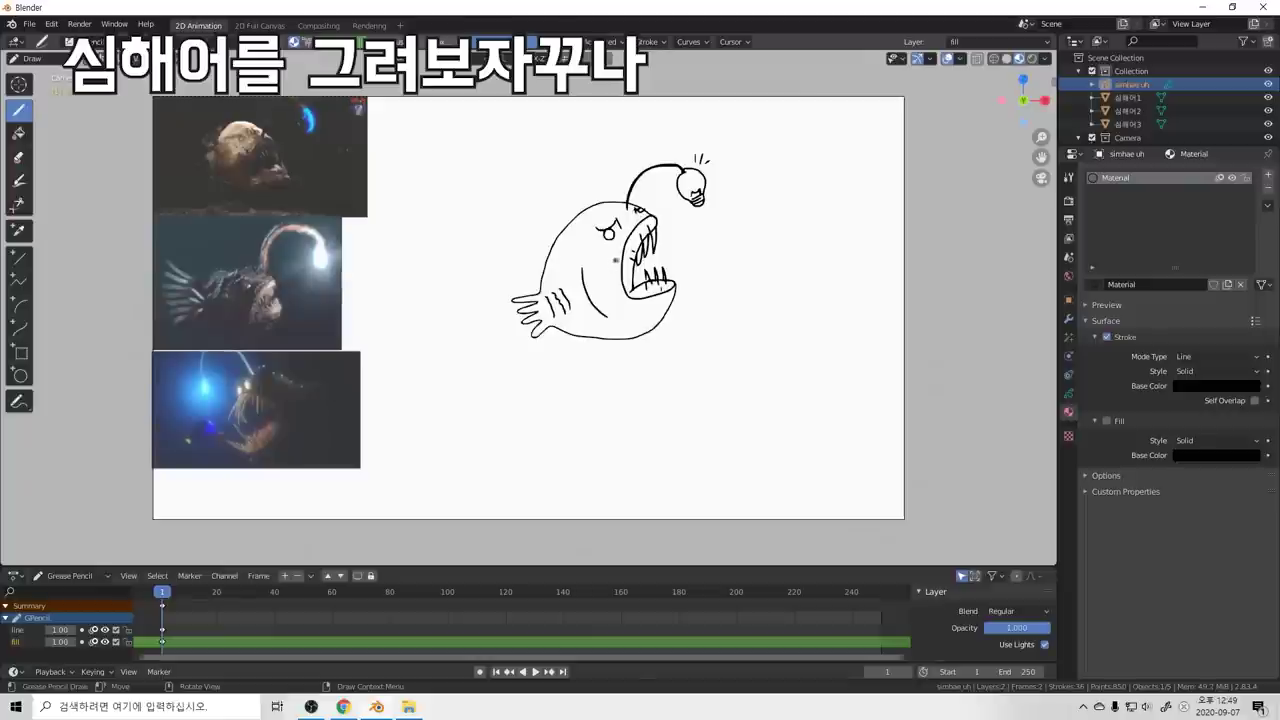
click(609, 235)
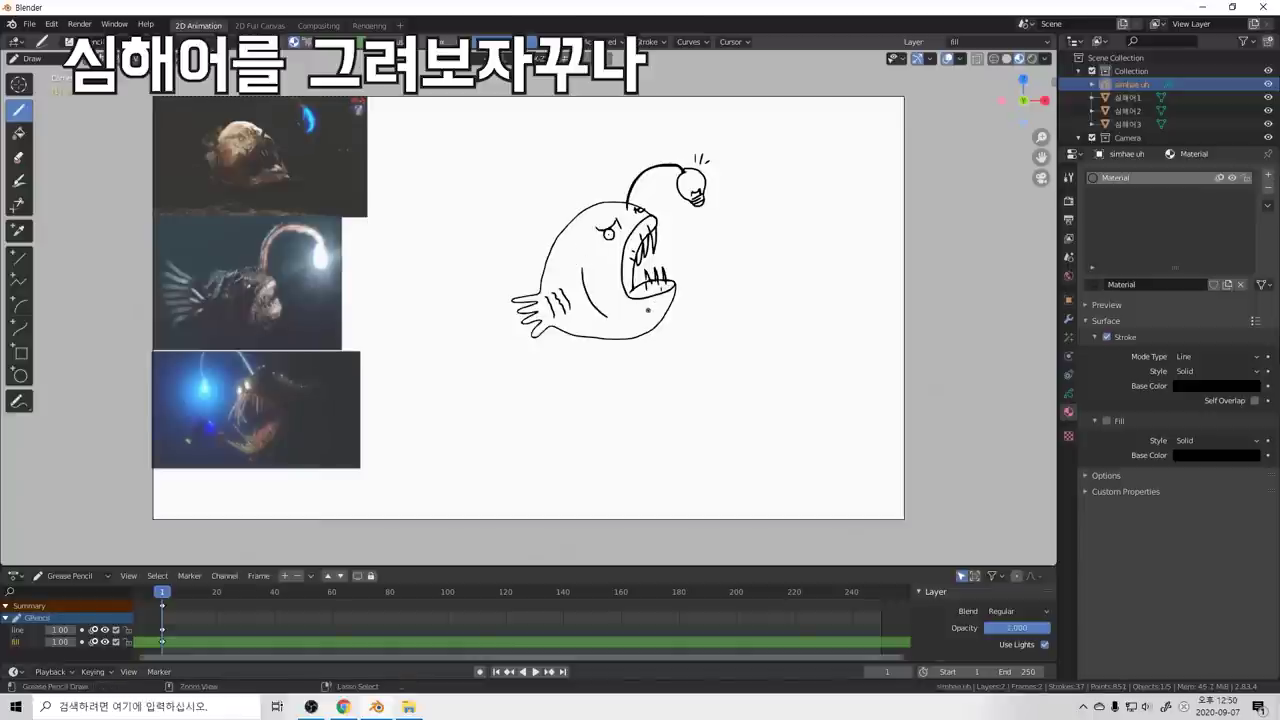
Step: Draw a short line under the fish's lower lip and a jagged-edged side fin extending back from the top of the gill line
drag(640, 331, 637, 333)
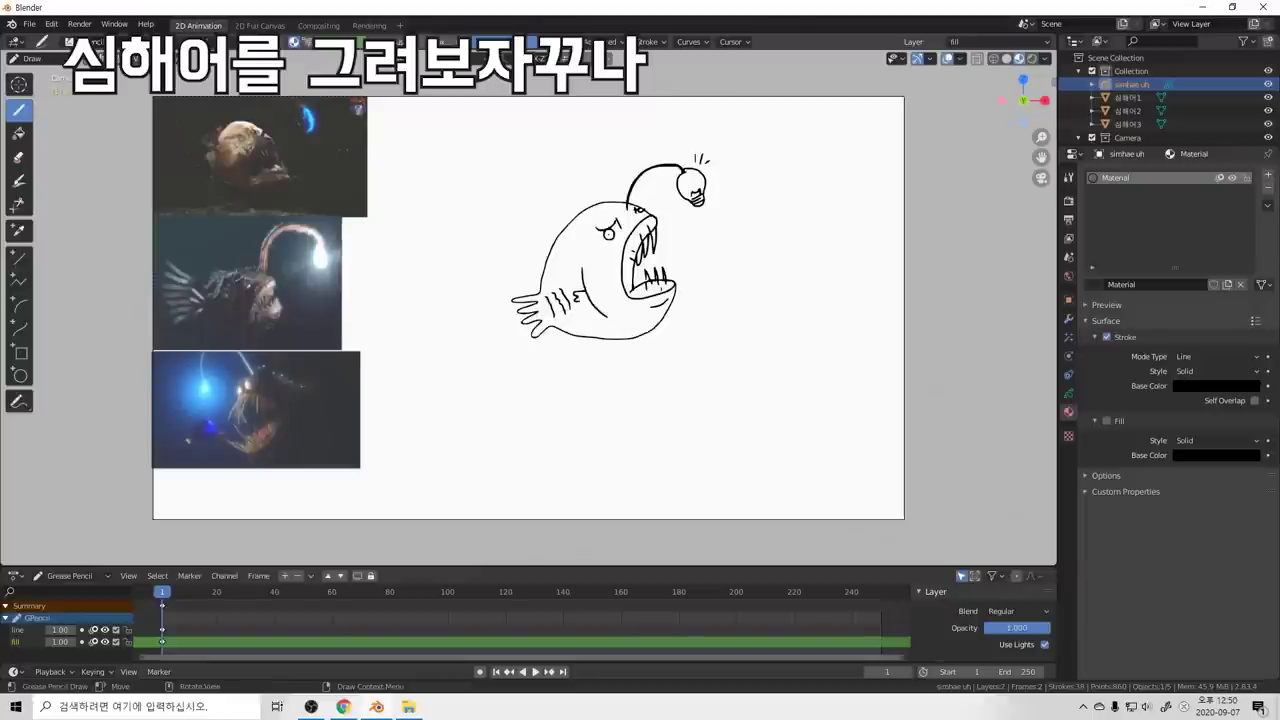
drag(578, 305, 590, 303)
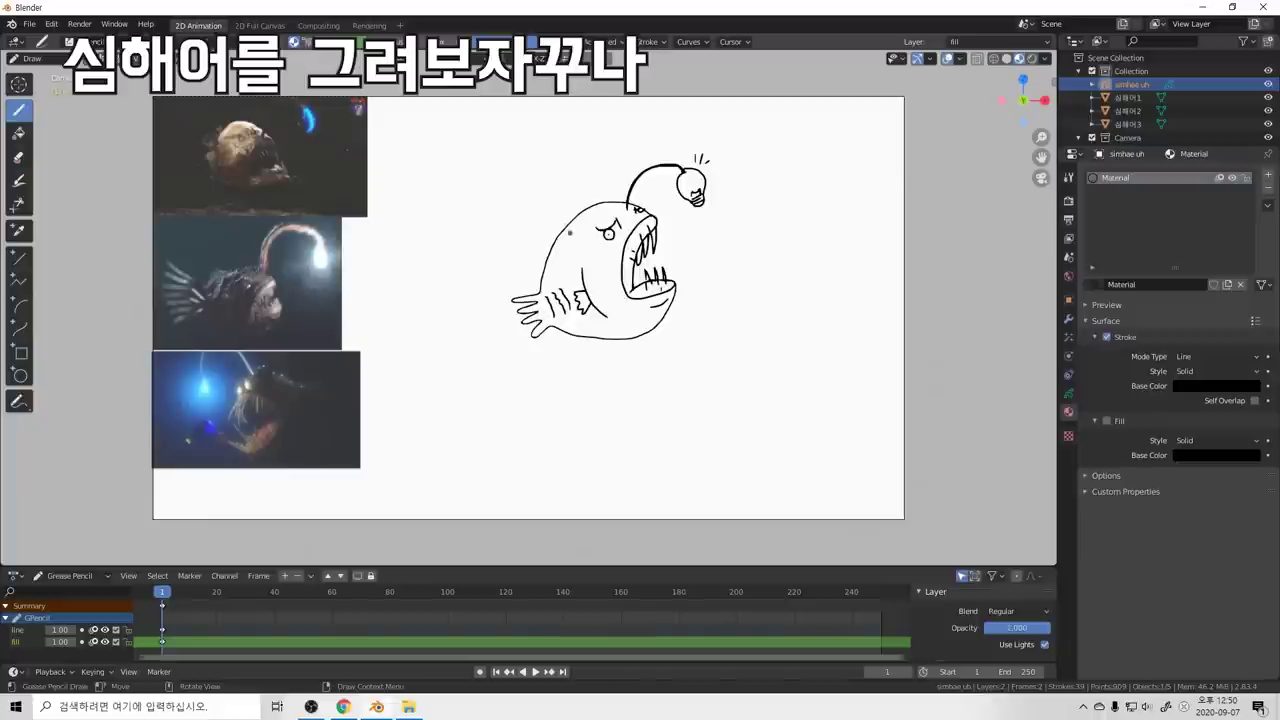
key(ctrl+z)
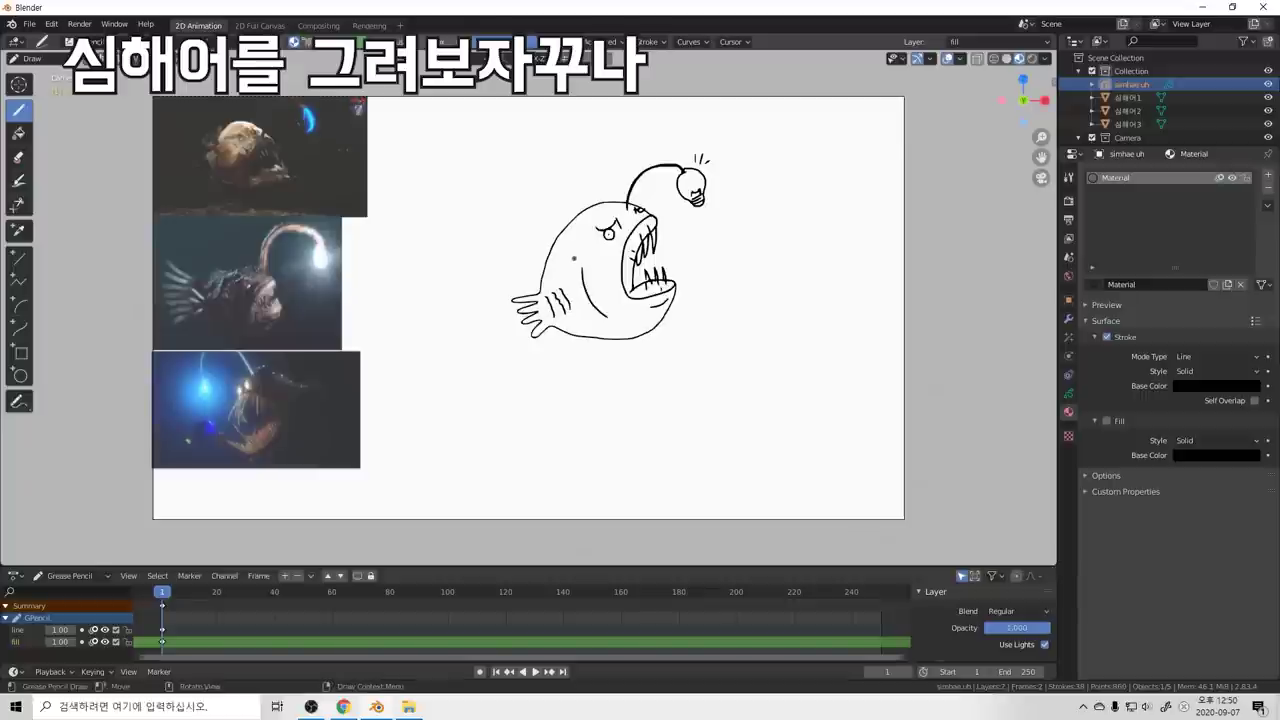
mouse_move(581, 259)
mouse_down()
mouse_move(566, 255)
mouse_move(567, 268)
mouse_move(550, 252)
mouse_move(544, 266)
mouse_move(570, 278)
mouse_up()
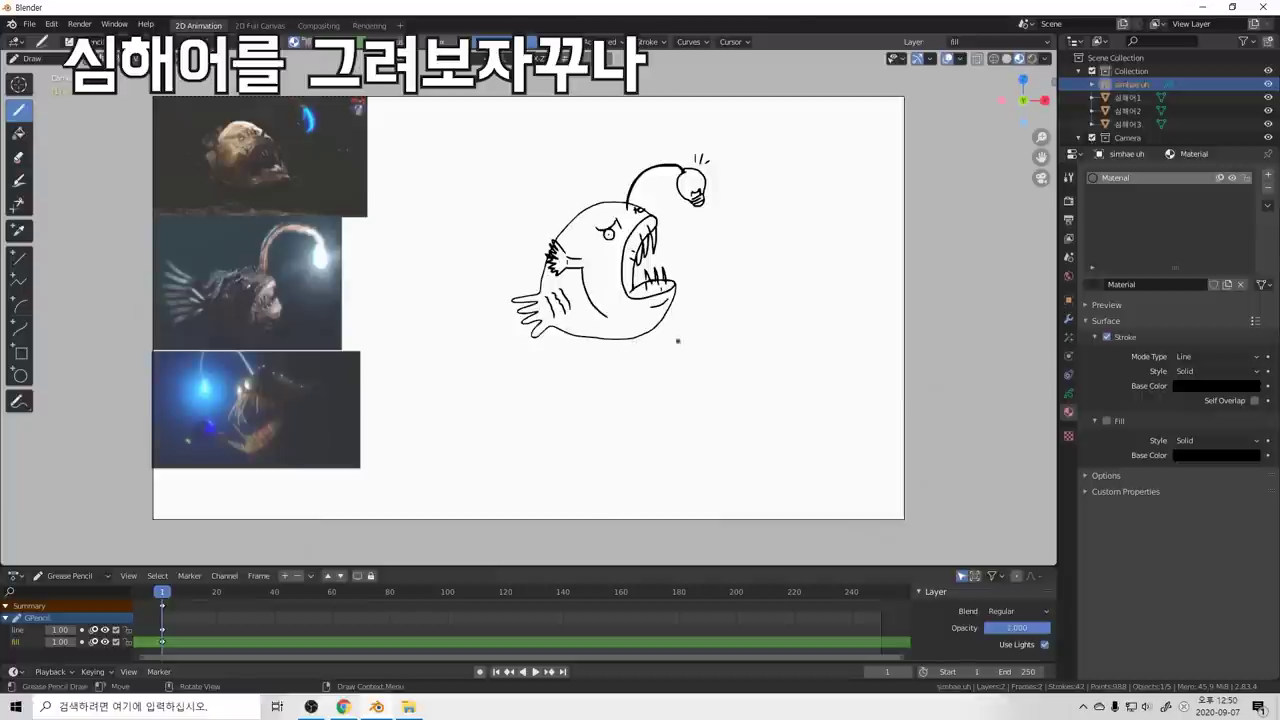
Step: Add pairs of short hatch strokes below the fish and shading strokes on the tail, belly, body and lure bulb
drag(688, 318, 700, 333)
drag(615, 349, 616, 359)
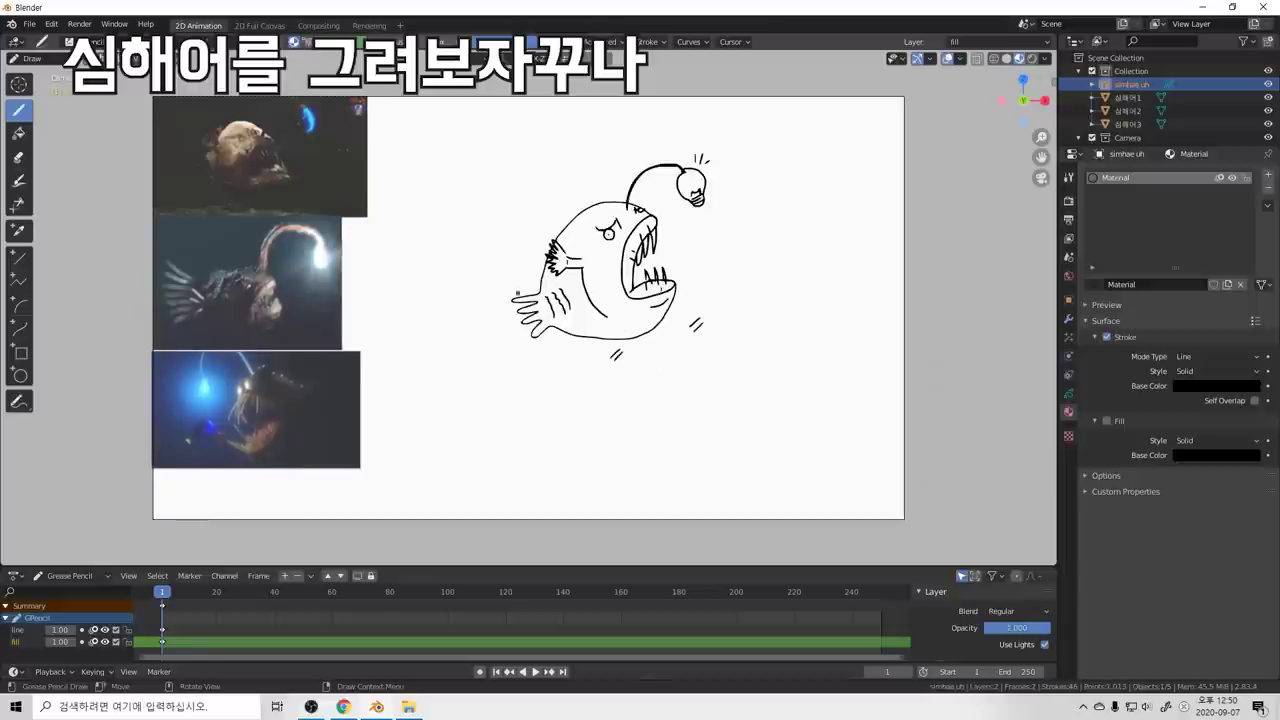
mouse_move(512, 313)
mouse_down()
mouse_move(527, 330)
mouse_move(585, 342)
mouse_up()
drag(637, 265, 630, 271)
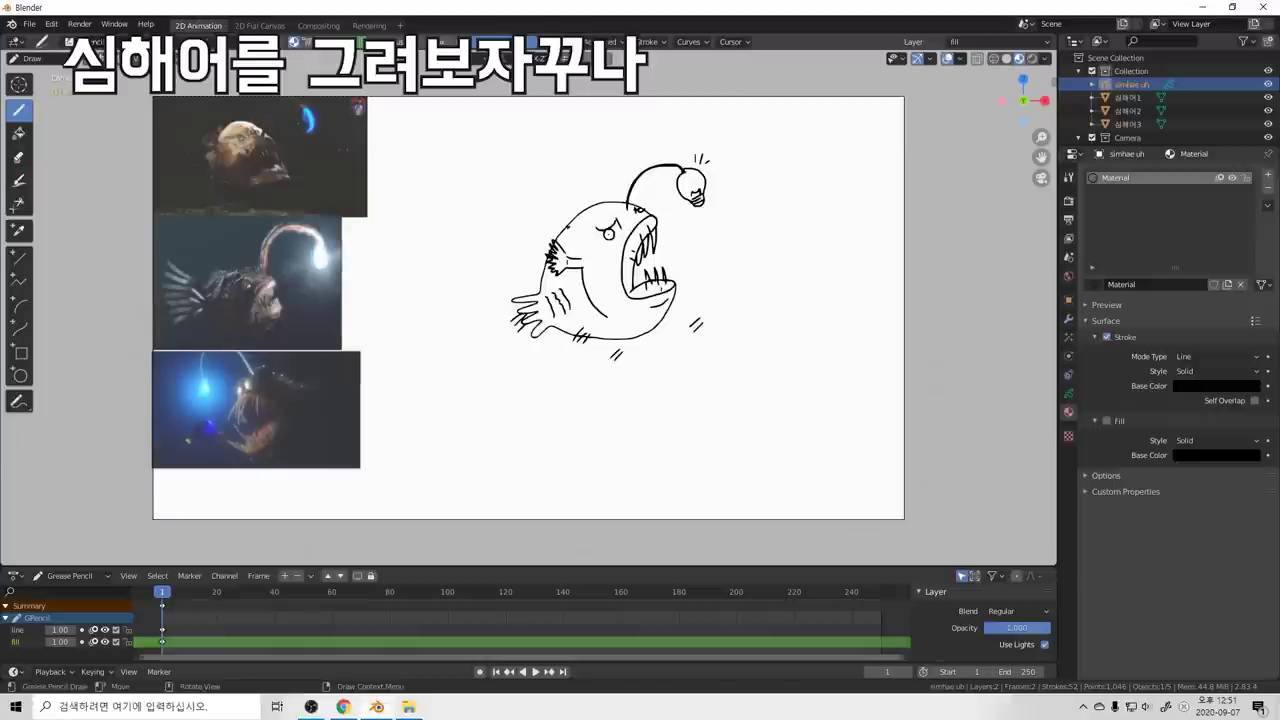
drag(580, 242, 603, 262)
drag(585, 297, 600, 320)
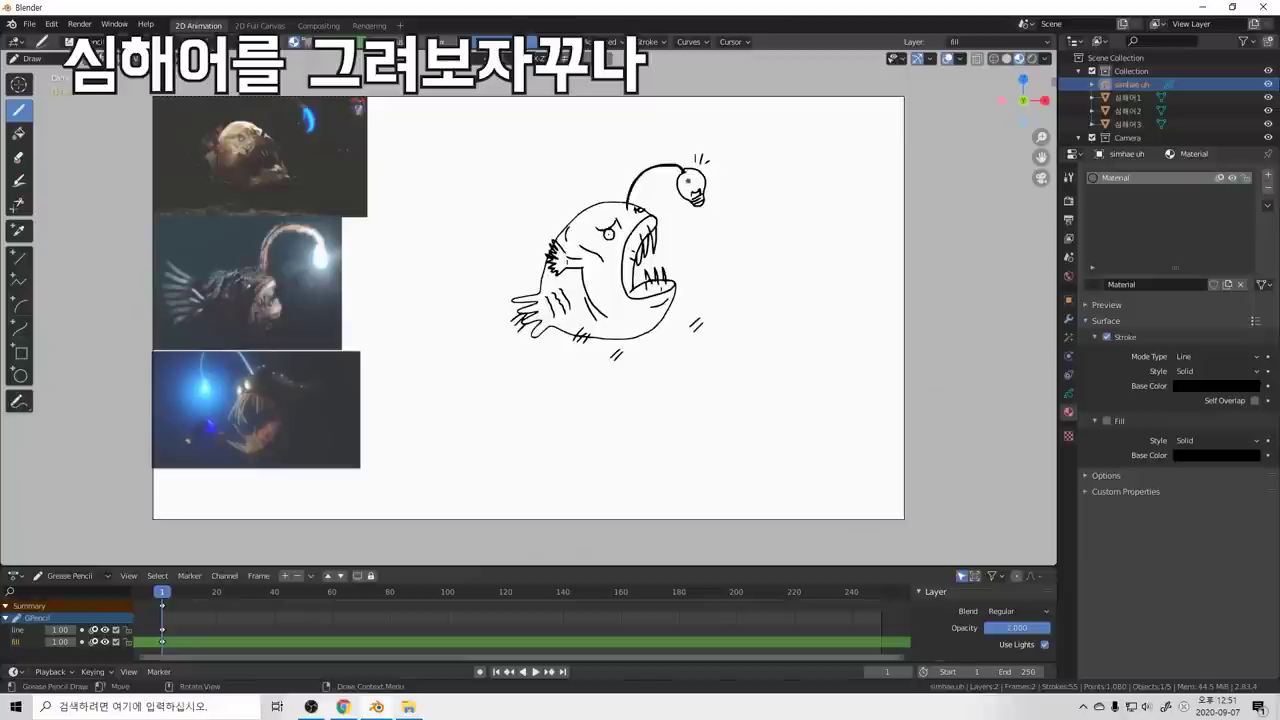
drag(683, 171, 701, 215)
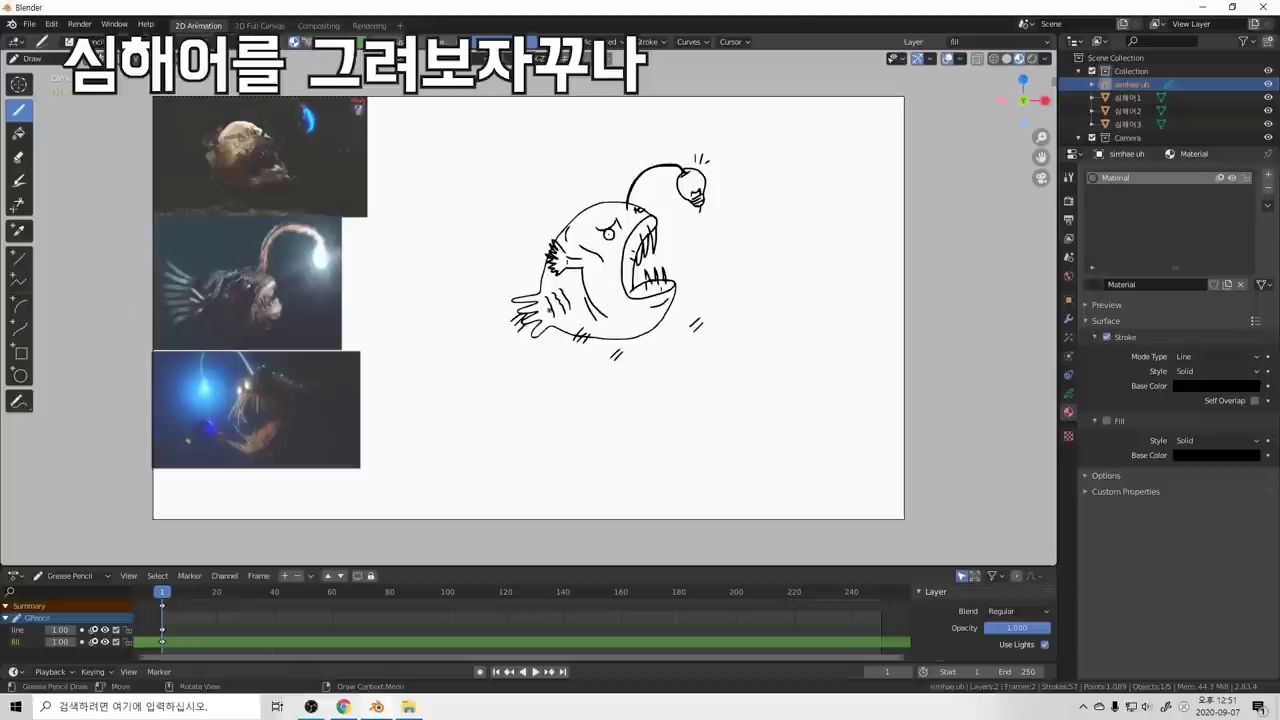
Step: Switch to Object Mode and delete the three deep-sea fish reference image planes
key(ctrl+Tab)
click(423, 317)
click(260, 157)
shift+click(248, 284)
shift+click(256, 409)
shift+click(256, 409)
click(423, 317)
click(260, 157)
shift+click(248, 284)
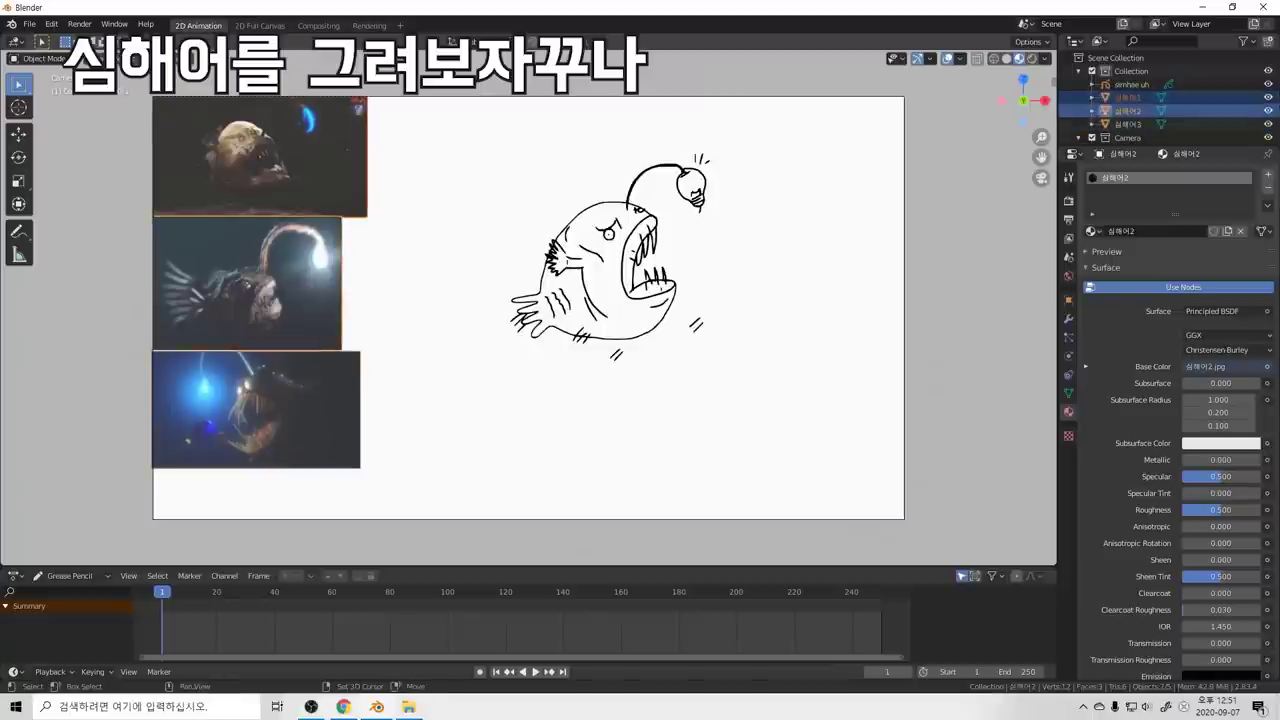
key(Delete)
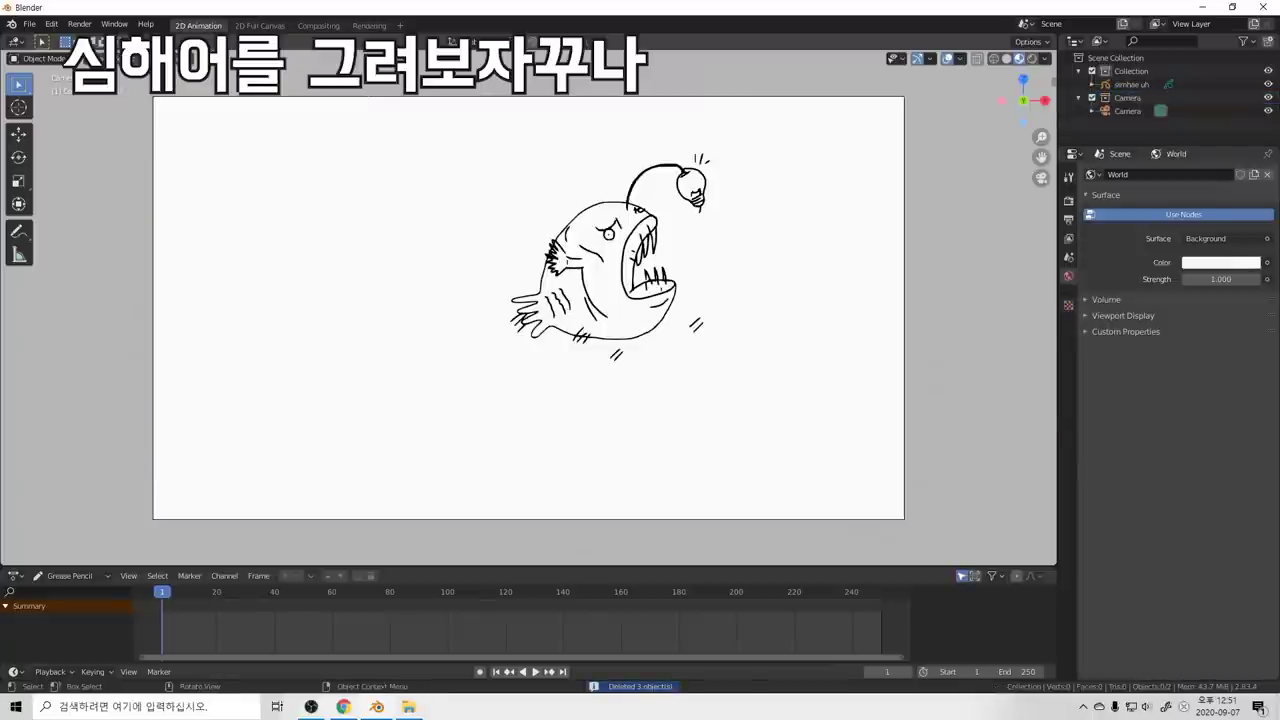
Step: Move the anglerfish drawing object away from its spot, enlarge it, and reposition it within the canvas
click(622, 272)
key(g)
click(532, 284)
click(620, 400)
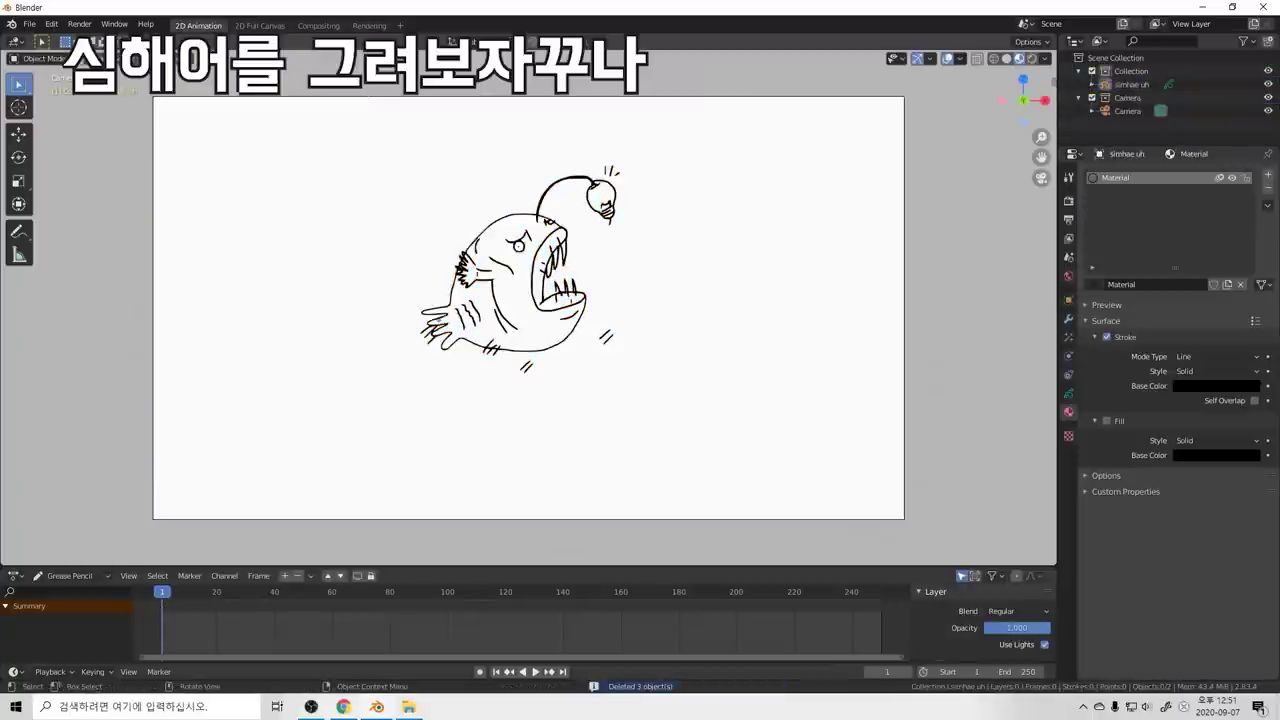
click(574, 328)
key(s)
click(677, 389)
key(g)
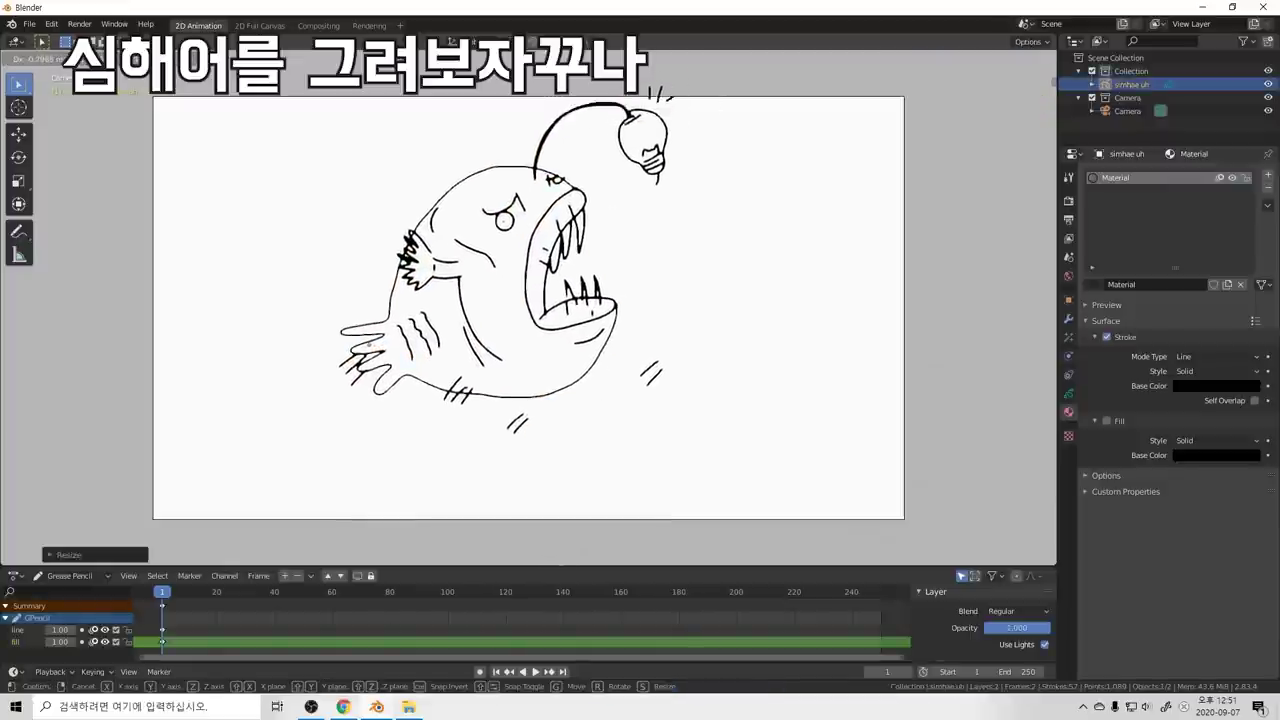
click(566, 418)
click(620, 430)
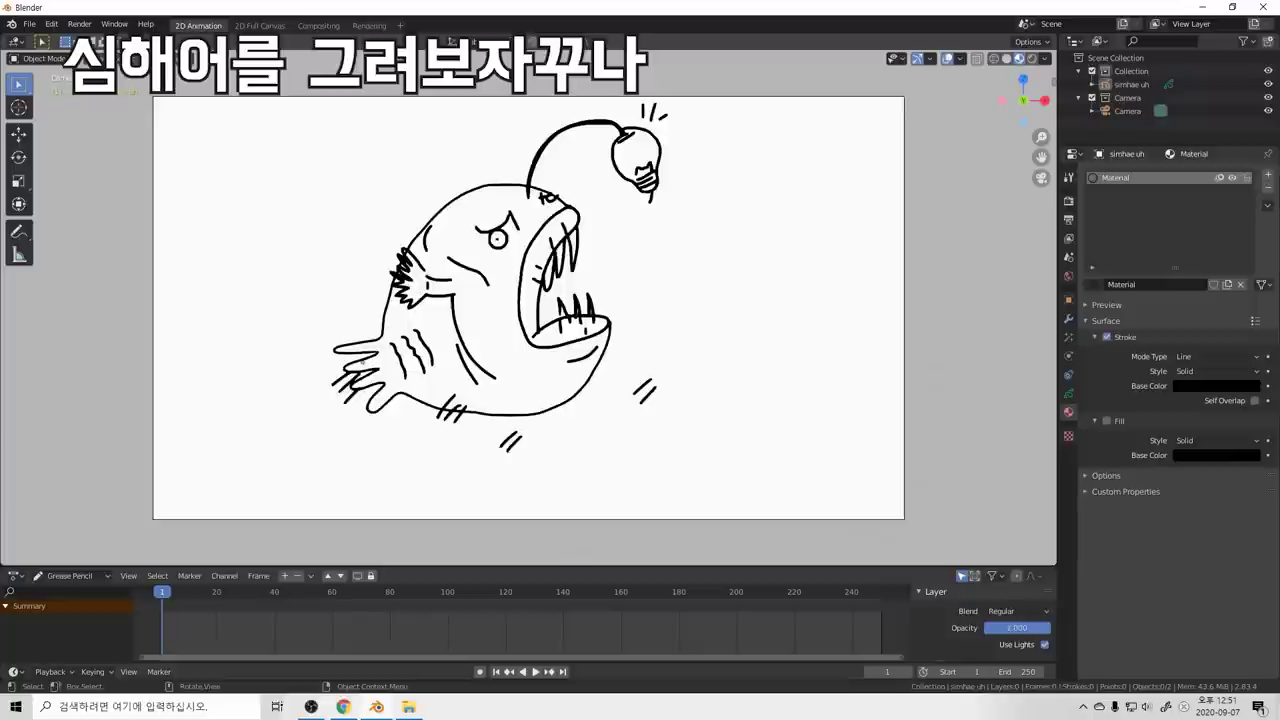
Step: Return to Draw mode and erase the entire anglerfish drawing with the Erase tool
key(ctrl+Tab)
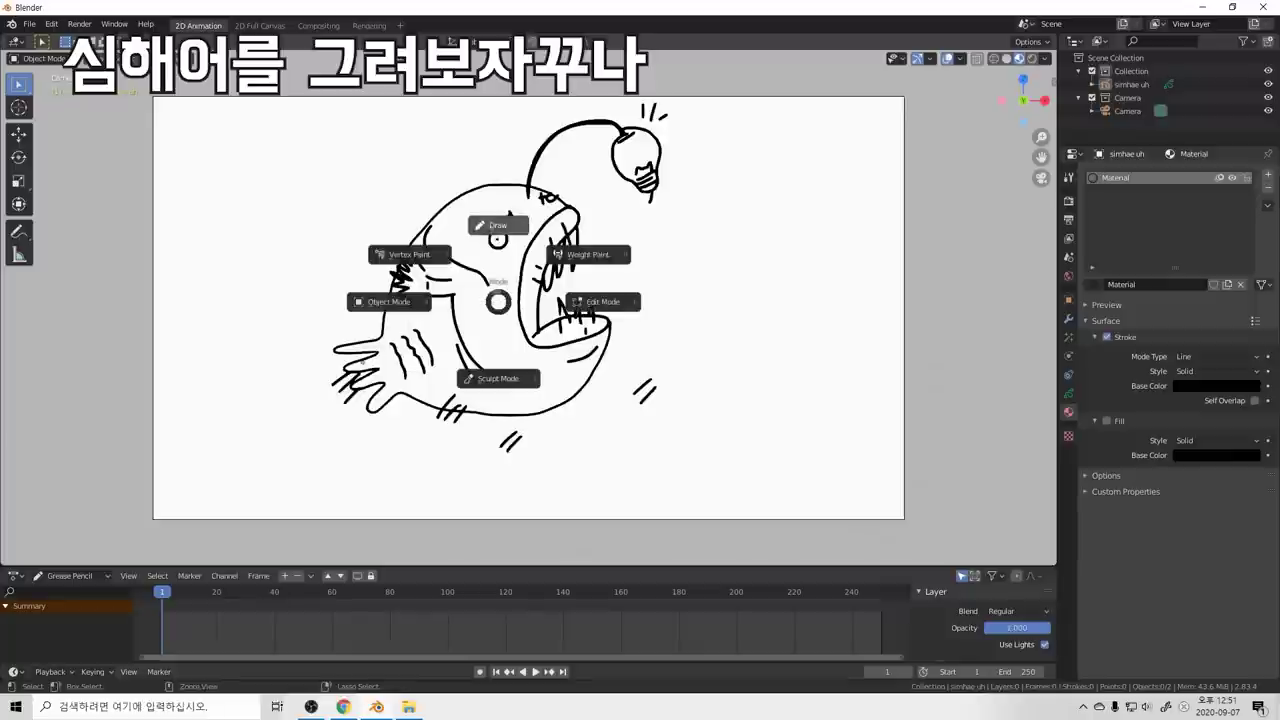
click(498, 225)
key(shift+space)
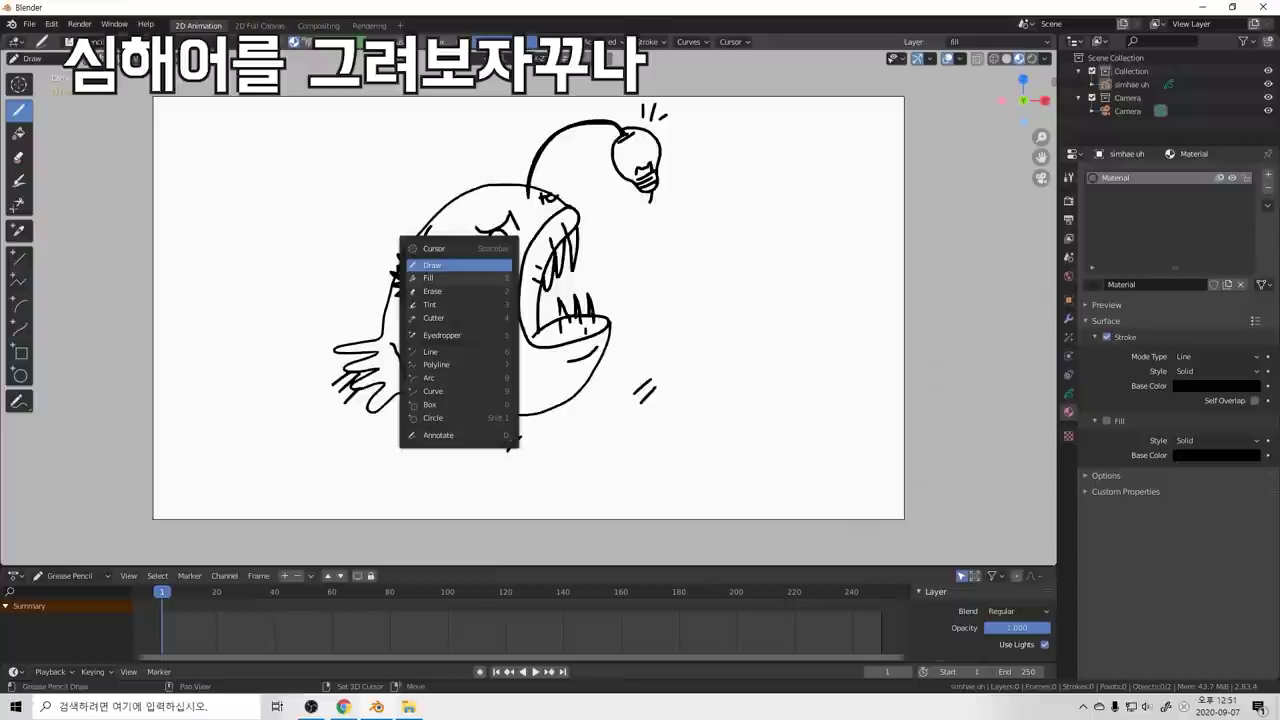
key(3)
mouse_move(506, 269)
mouse_down()
mouse_move(606, 186)
mouse_move(491, 206)
mouse_move(412, 393)
mouse_move(571, 329)
mouse_up()
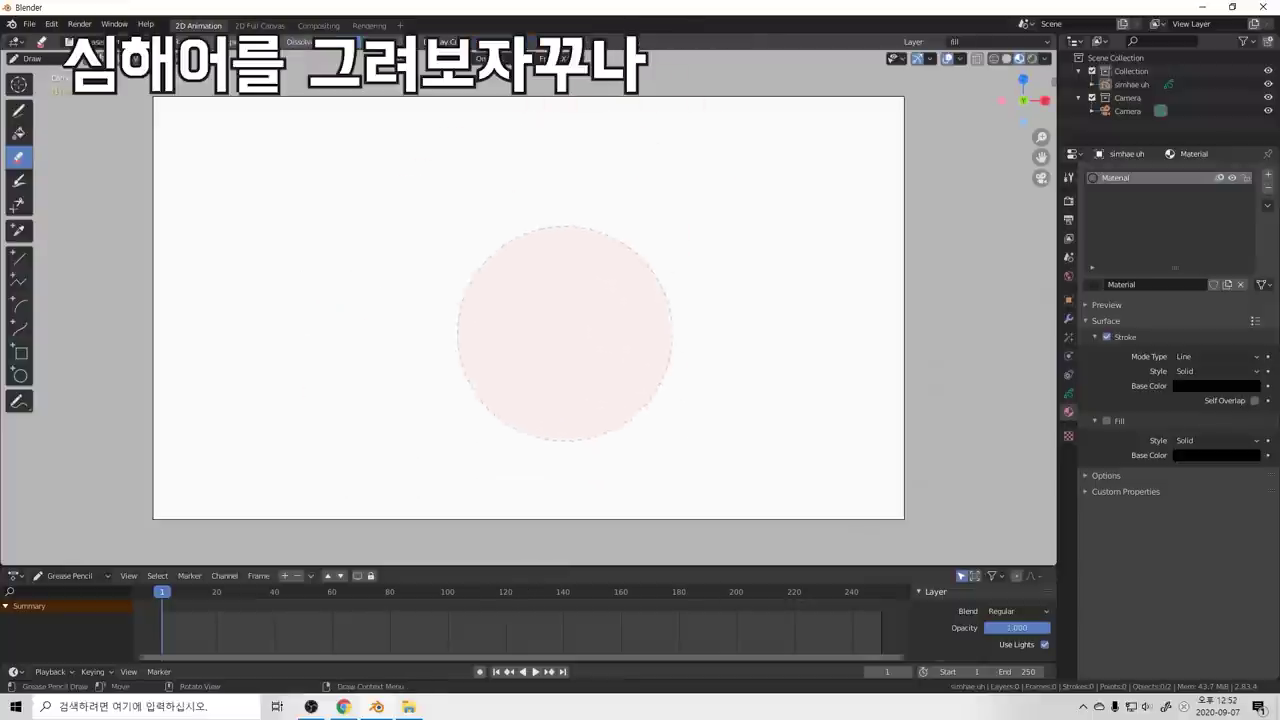
Step: Draw a small thick circle for an eye in the upper middle of the canvas with the Draw tool
key(shift+space)
click(340, 252)
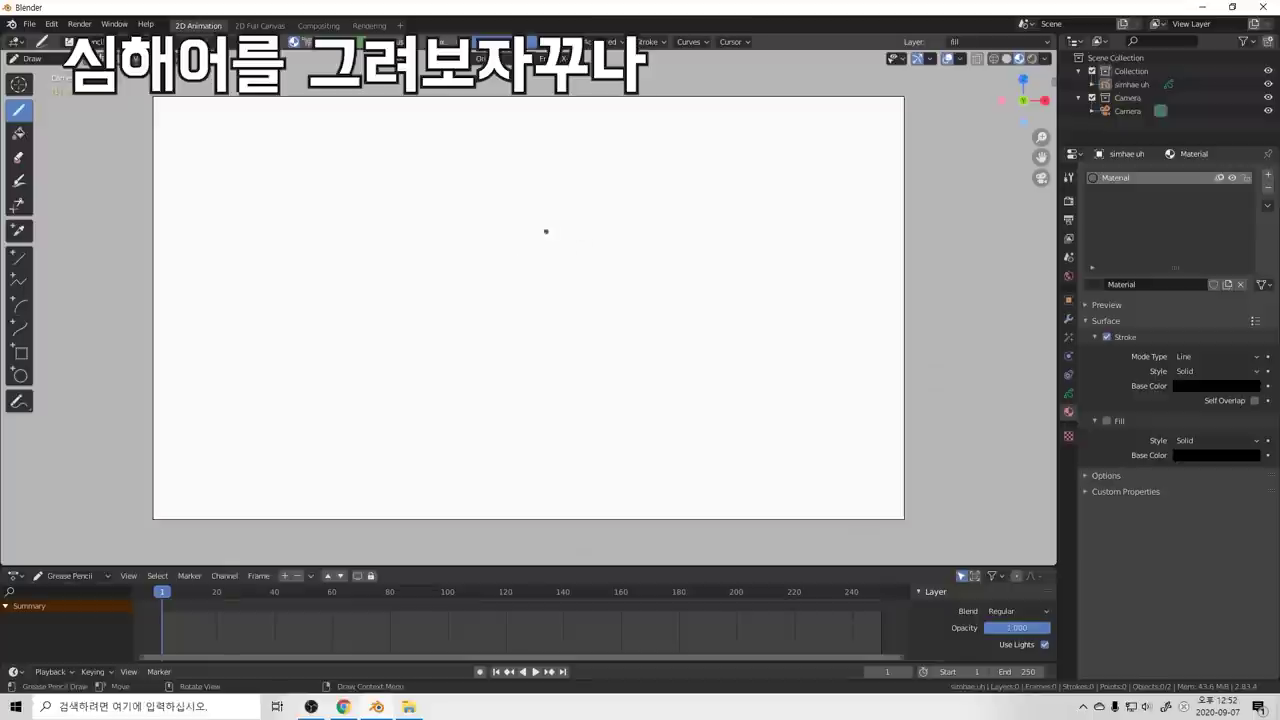
mouse_move(549, 226)
mouse_down()
mouse_move(550, 248)
mouse_move(562, 238)
mouse_move(548, 225)
mouse_up()
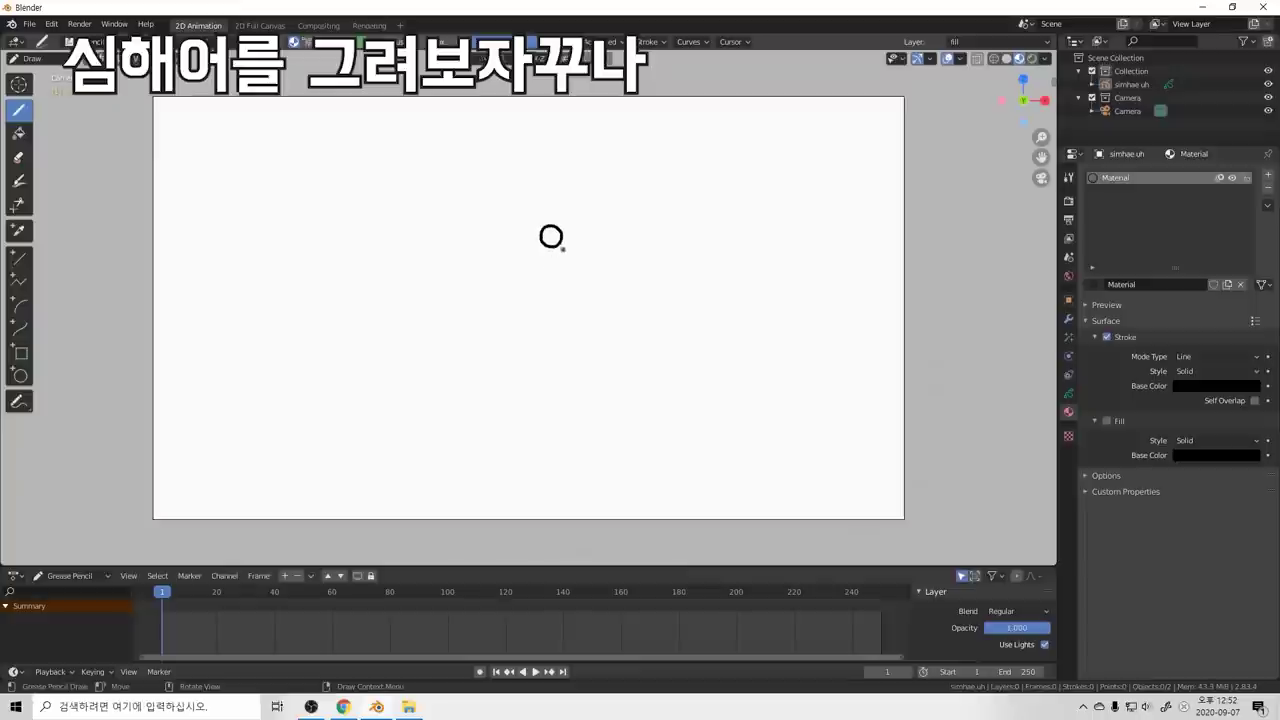
scroll(578, 208, up, 6)
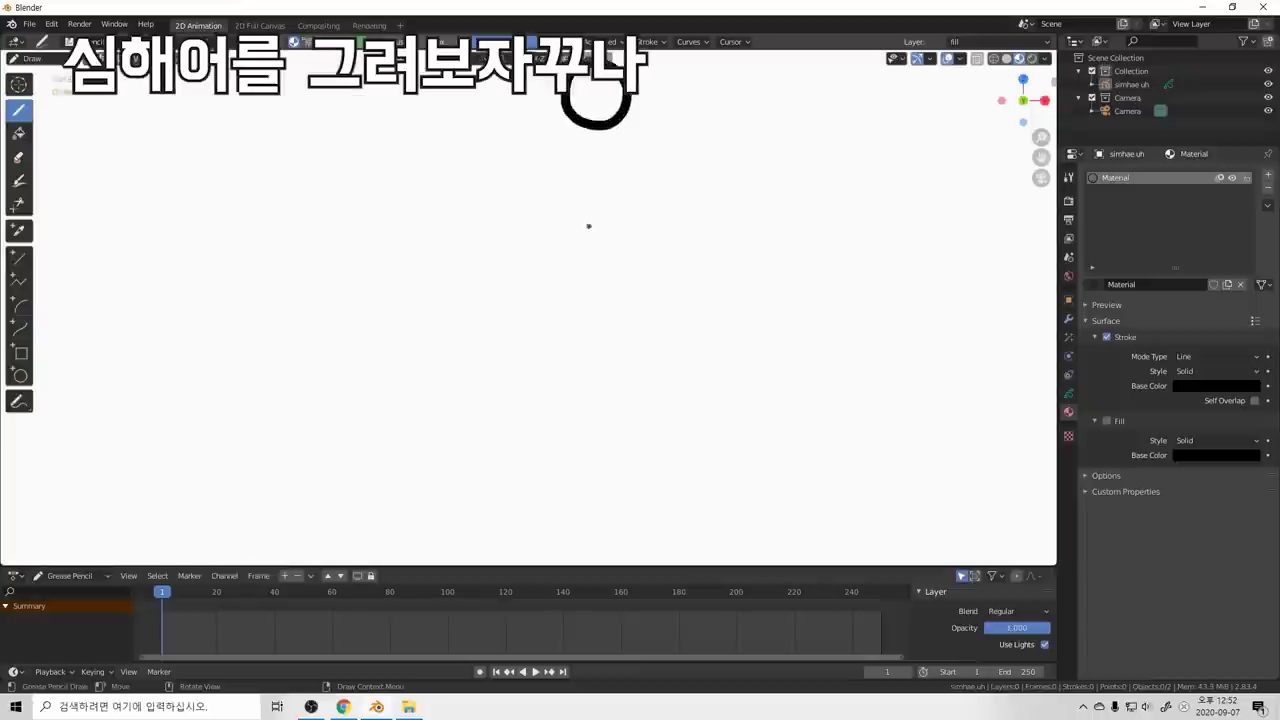
key(space)
drag(618, 224, 557, 340)
key(ctrl+z)
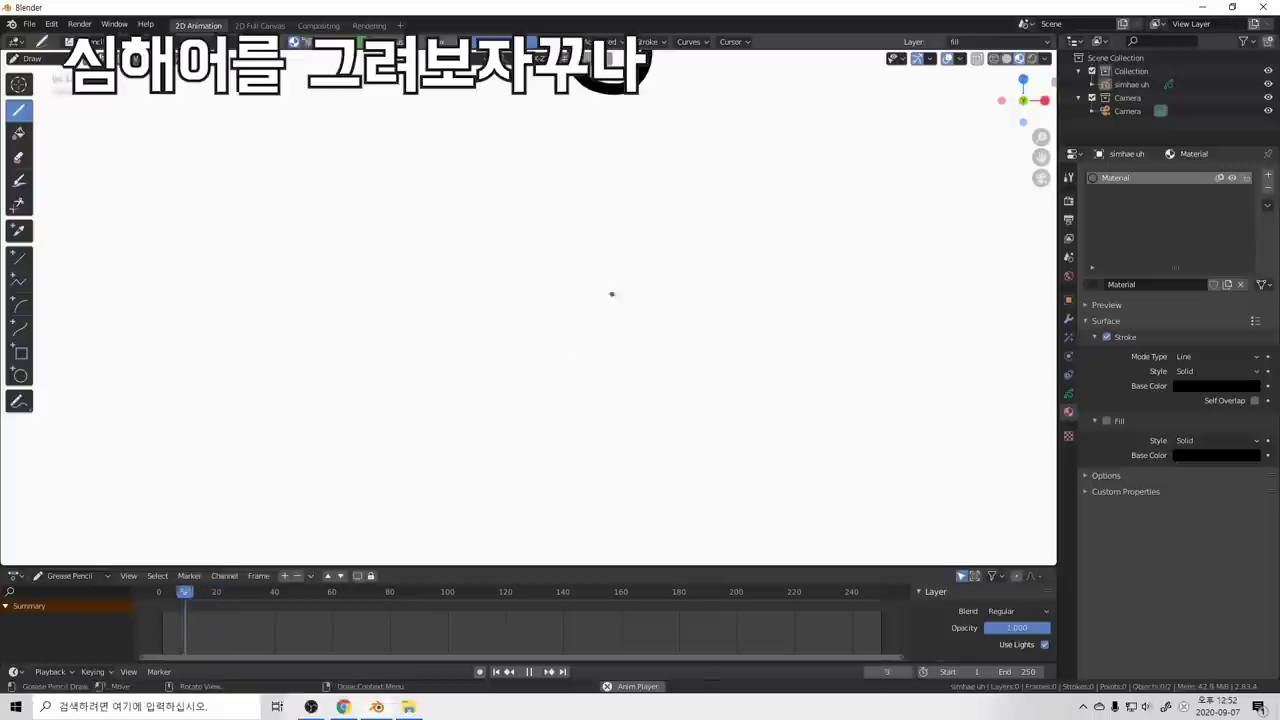
key(space)
drag(208, 592, 158, 592)
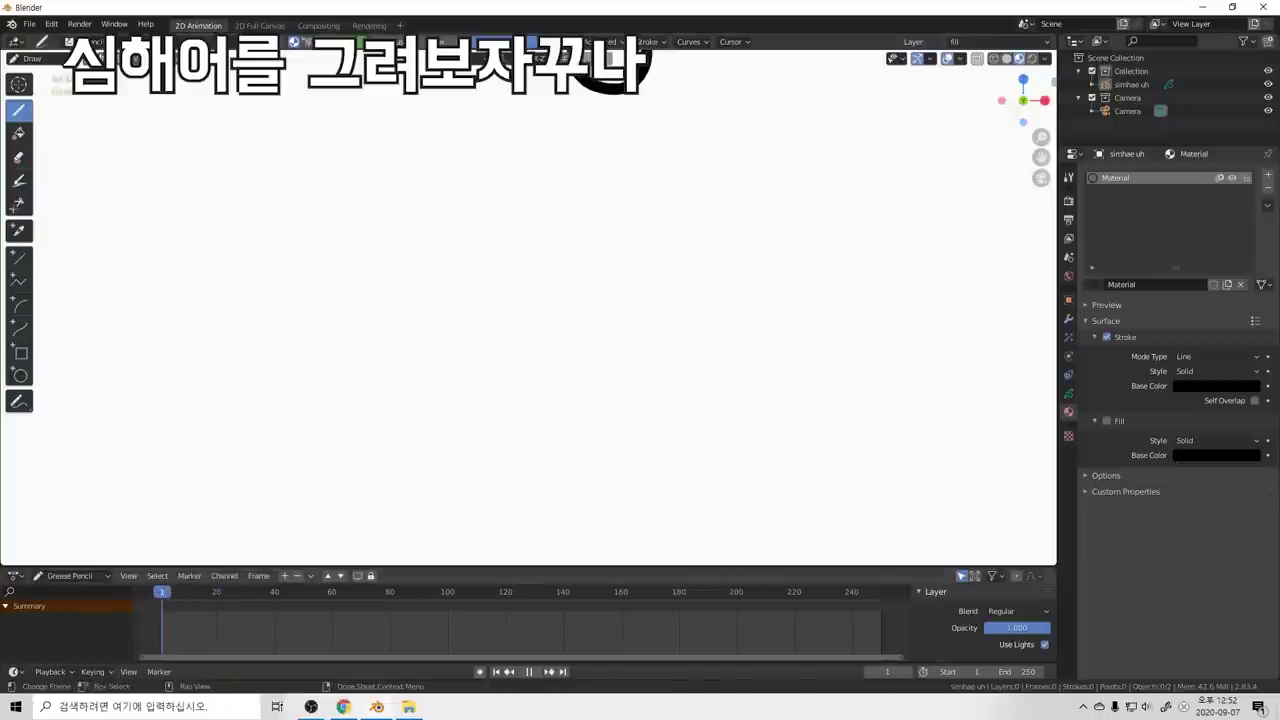
scroll(657, 285, down, 6)
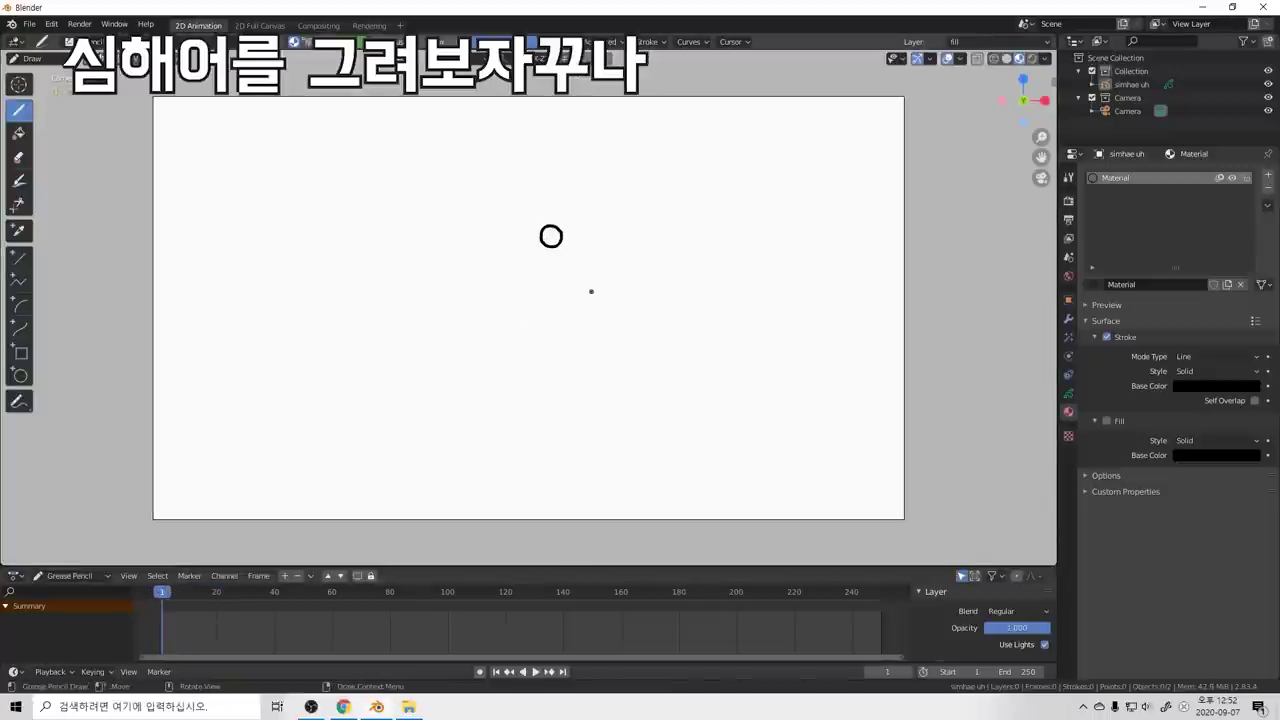
key(space)
drag(165, 592, 162, 592)
key(space)
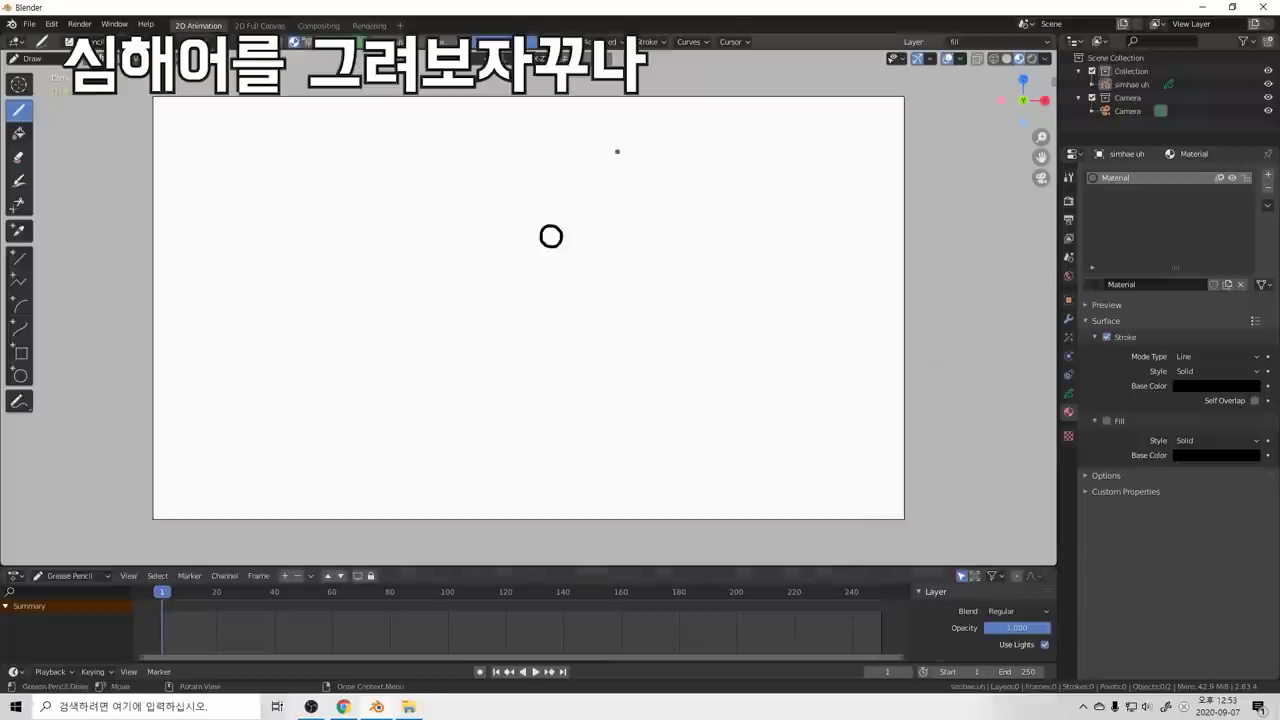
Step: Draw a pupil inside the small circle, undo it, and redraw it smaller
scroll(577, 217, up, 4)
shift+middle_drag(603, 206, 526, 311)
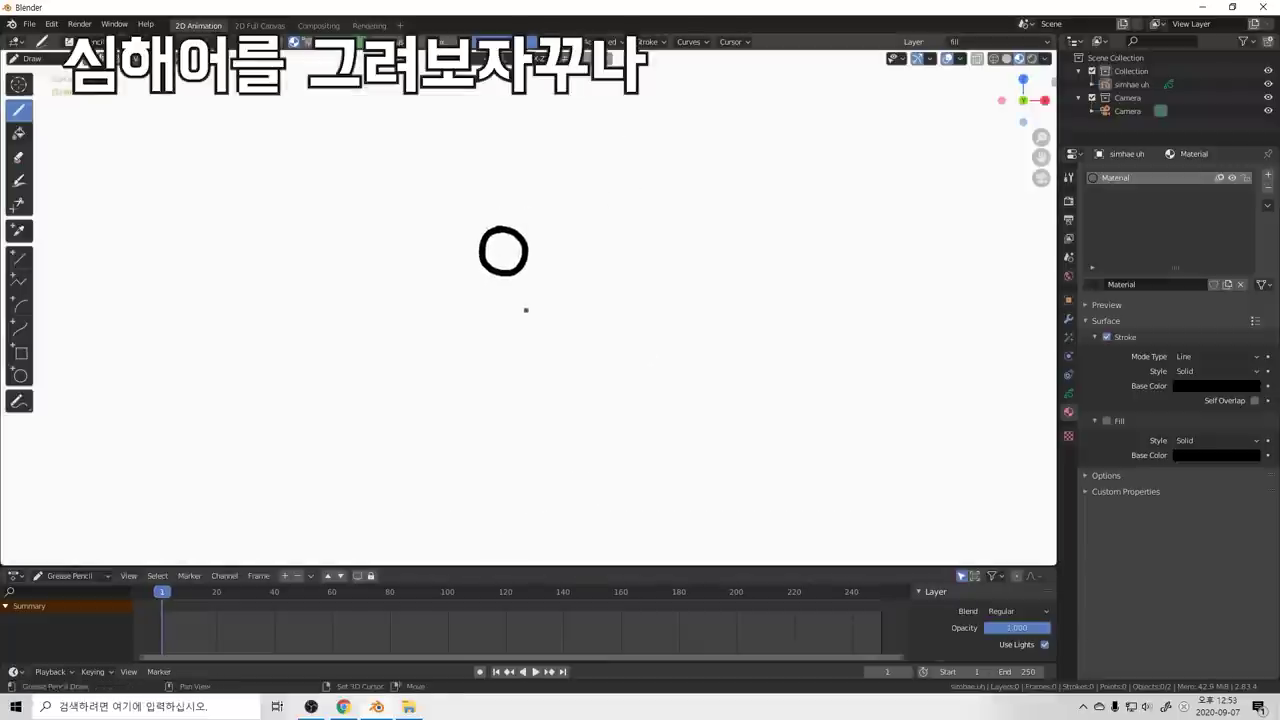
drag(501, 256, 503, 253)
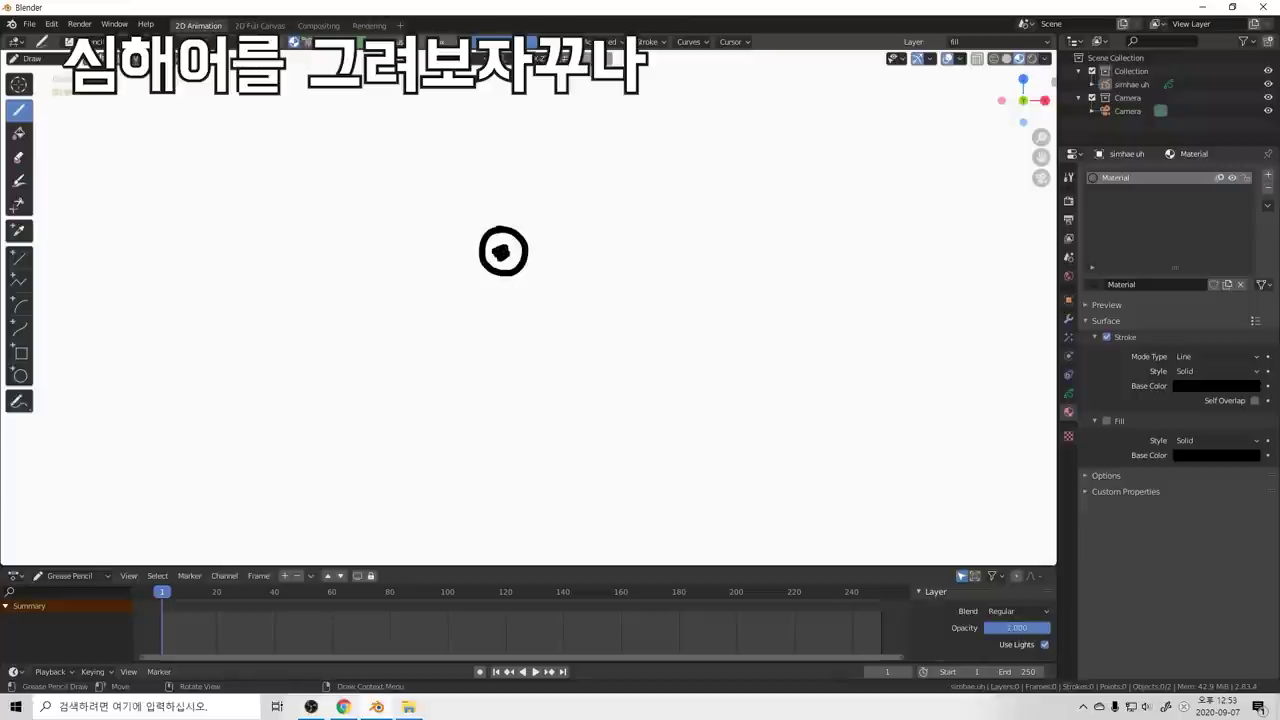
key(ctrl+z)
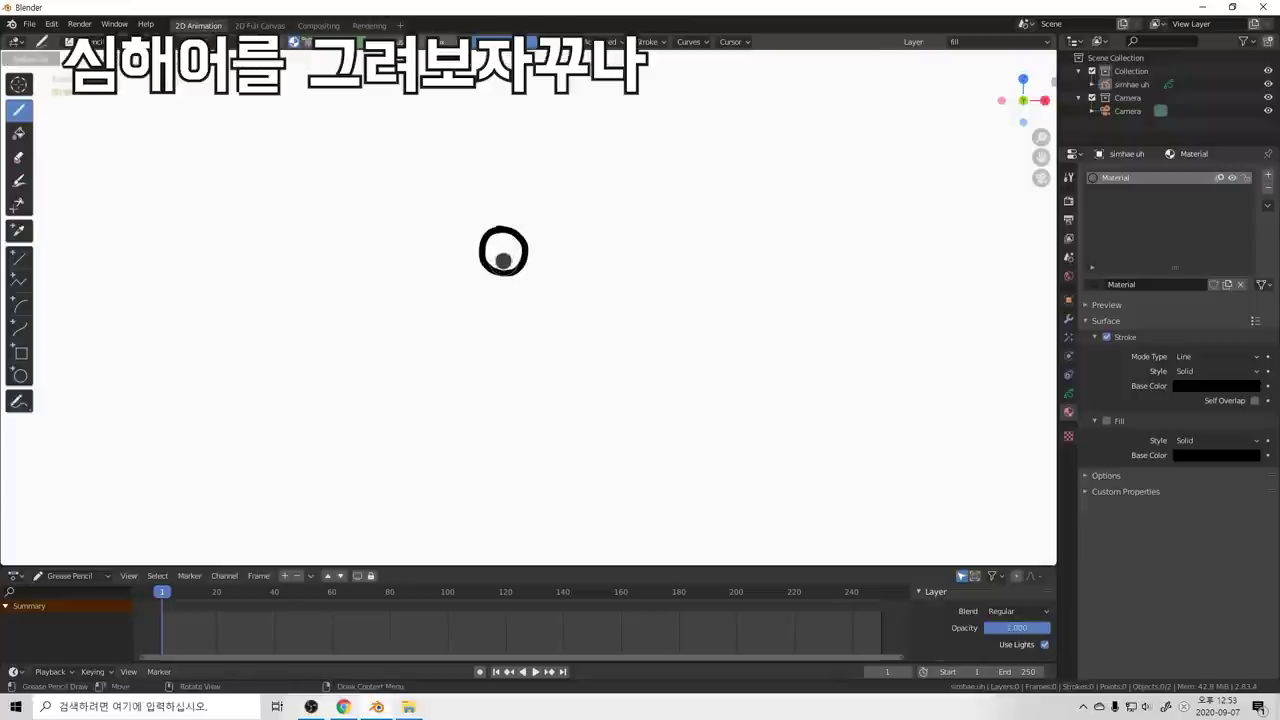
drag(497, 245, 503, 253)
Step: Erase the small eye sketch from the canvas with the Erase tool
scroll(531, 266, down, 6)
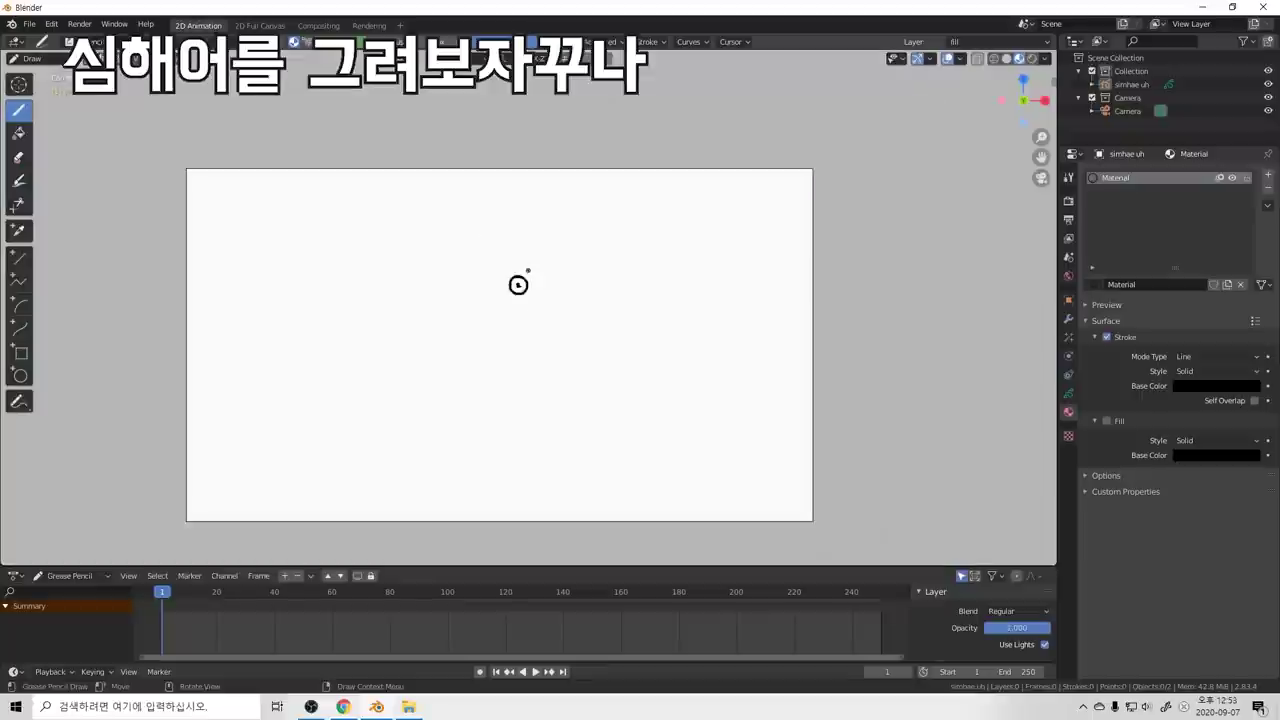
scroll(520, 289, up, 2)
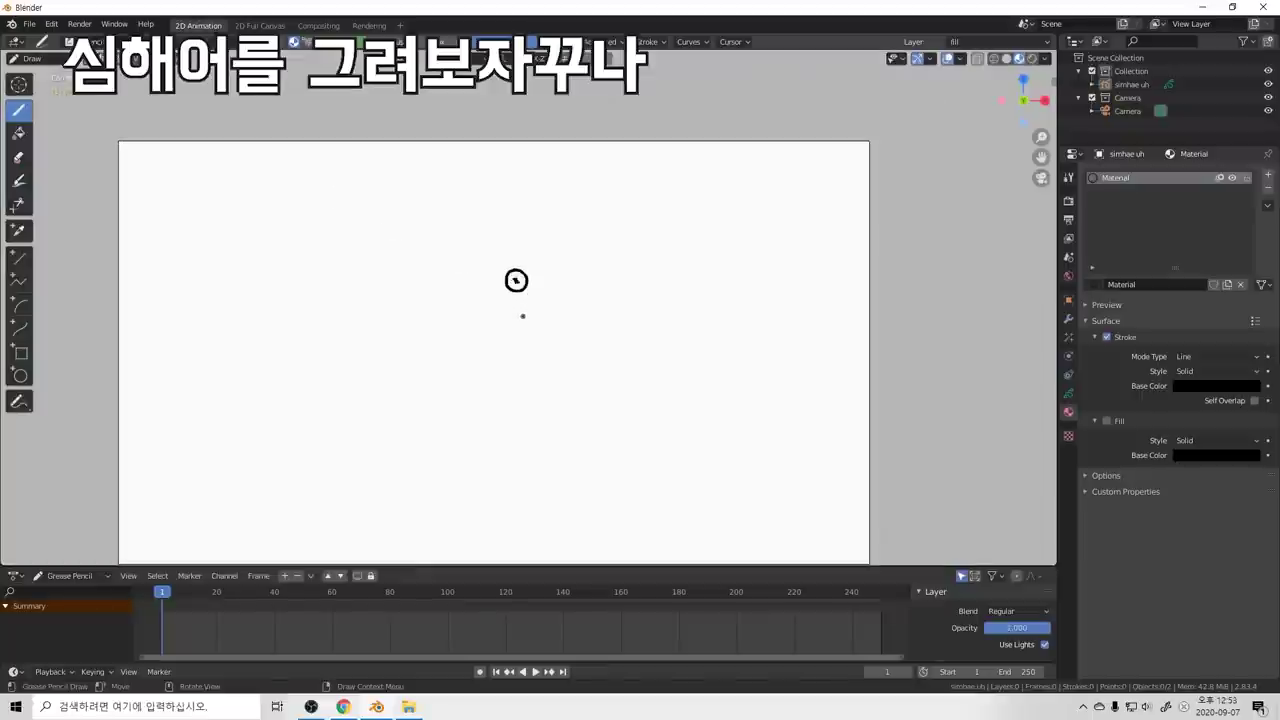
scroll(522, 314, up, 1)
shift+middle_drag(513, 290, 522, 204)
scroll(523, 203, down, 2)
scroll(546, 233, up, 1)
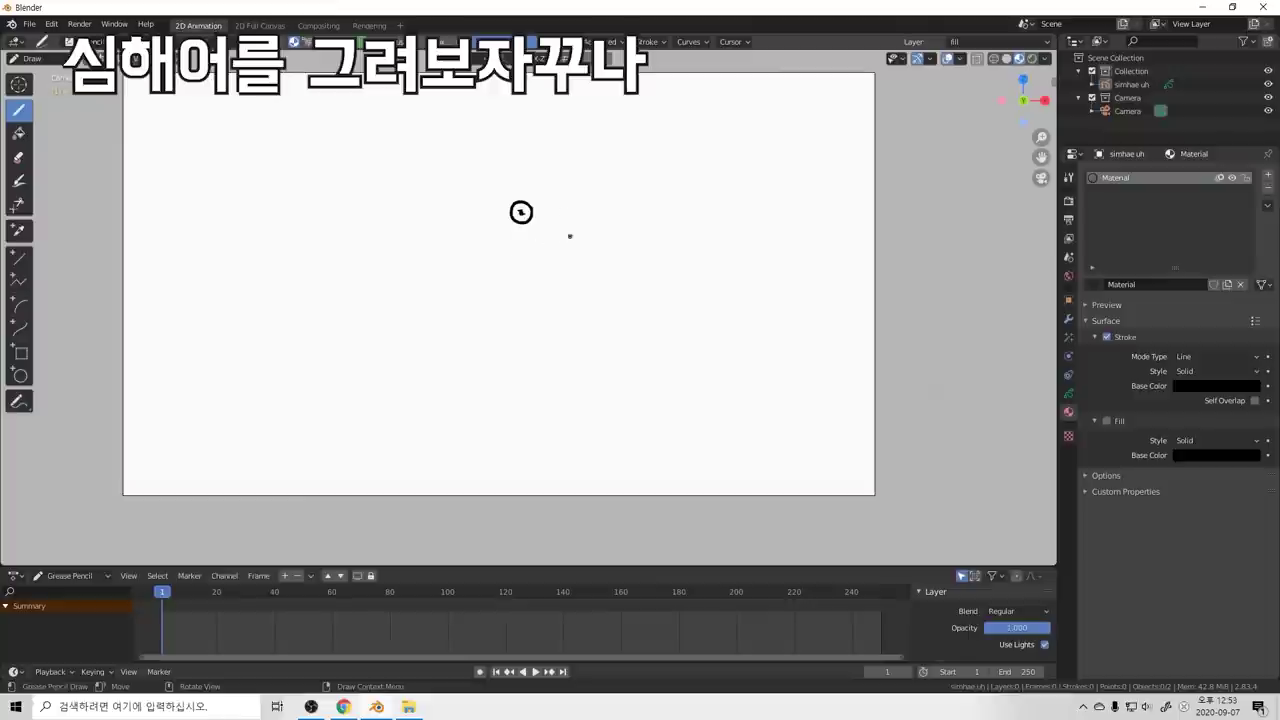
key(shift+space)
click(492, 265)
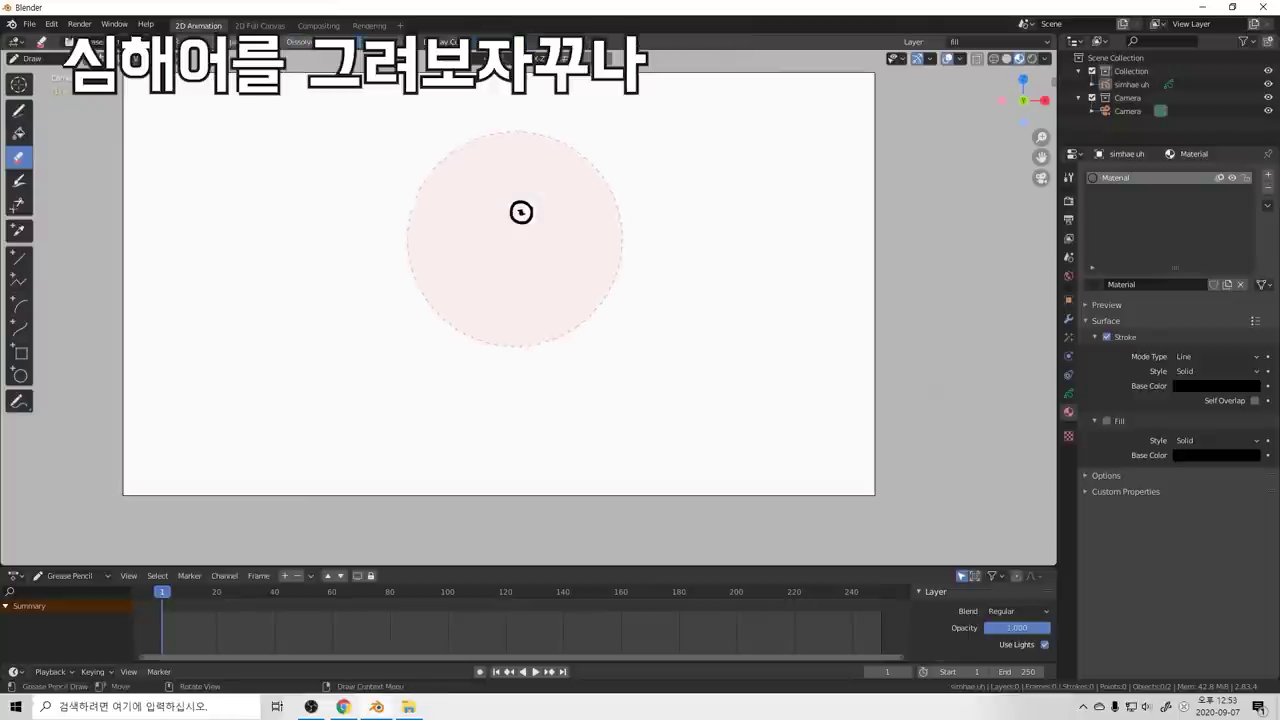
Step: Draw a larger thin-lined circle for the near eye in the upper middle of the canvas, undoing unsatisfactory attempts
key(shift+space)
click(494, 229)
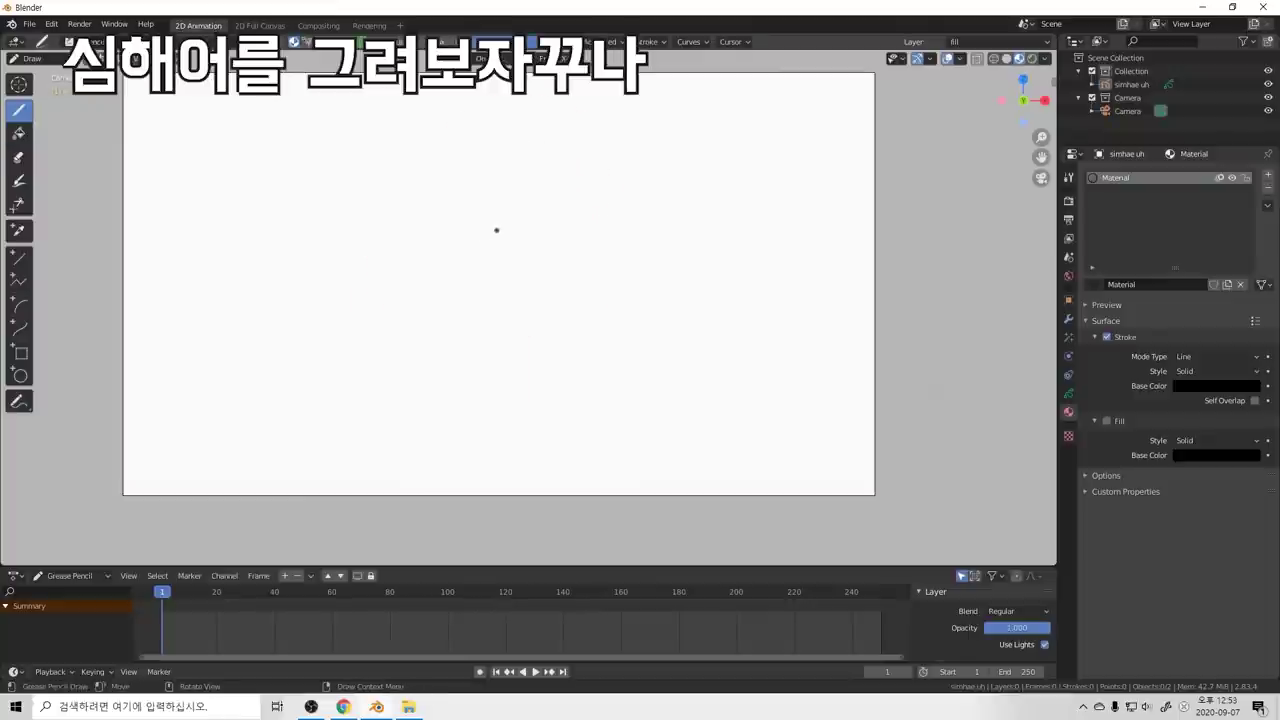
mouse_move(499, 190)
mouse_down()
mouse_move(466, 223)
mouse_move(489, 251)
mouse_up()
key(ctrl+z)
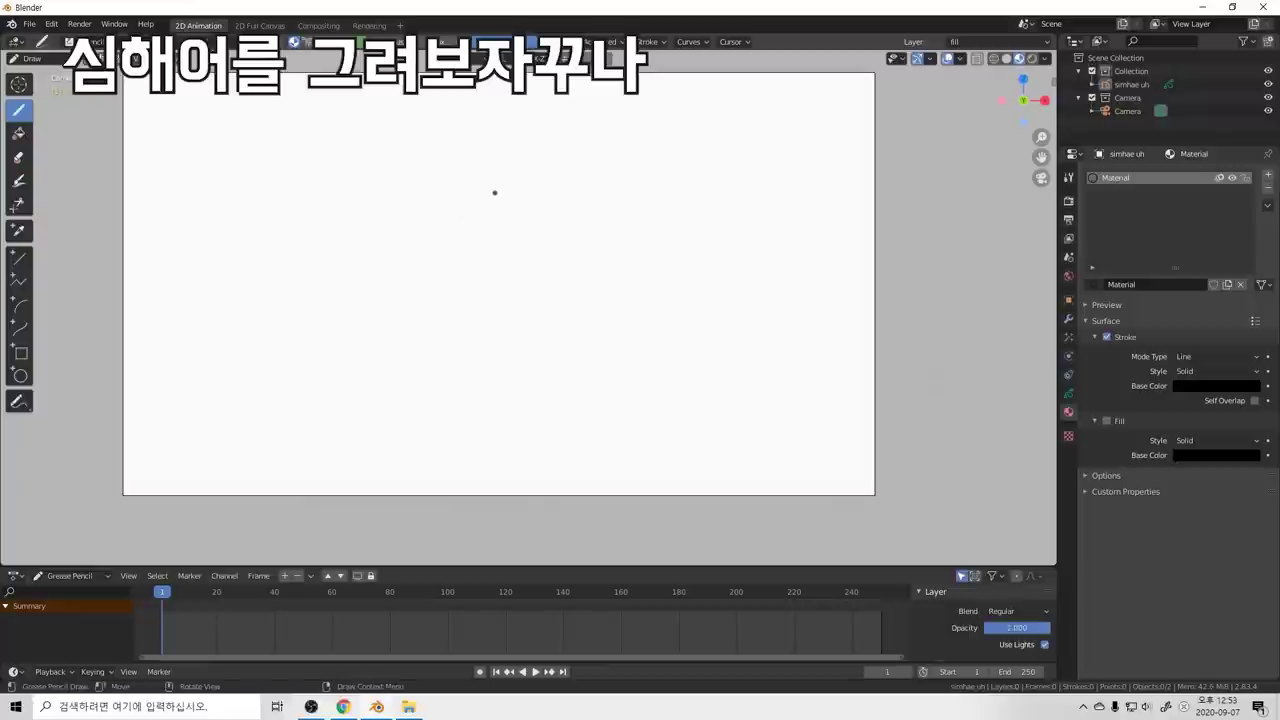
mouse_move(490, 188)
mouse_down()
mouse_move(472, 214)
mouse_move(487, 226)
mouse_up()
key(ctrl+z)
mouse_move(467, 170)
mouse_down()
mouse_move(446, 210)
mouse_move(482, 225)
mouse_move(498, 187)
mouse_move(464, 172)
mouse_up()
key(ctrl+z)
mouse_move(468, 171)
mouse_down()
mouse_move(450, 197)
mouse_move(456, 217)
mouse_move(492, 210)
mouse_move(492, 180)
mouse_move(476, 173)
mouse_up()
Step: Scribble a small pupil in the near eye and draw a narrower second eye with a pupil to its upper right
click(471, 193)
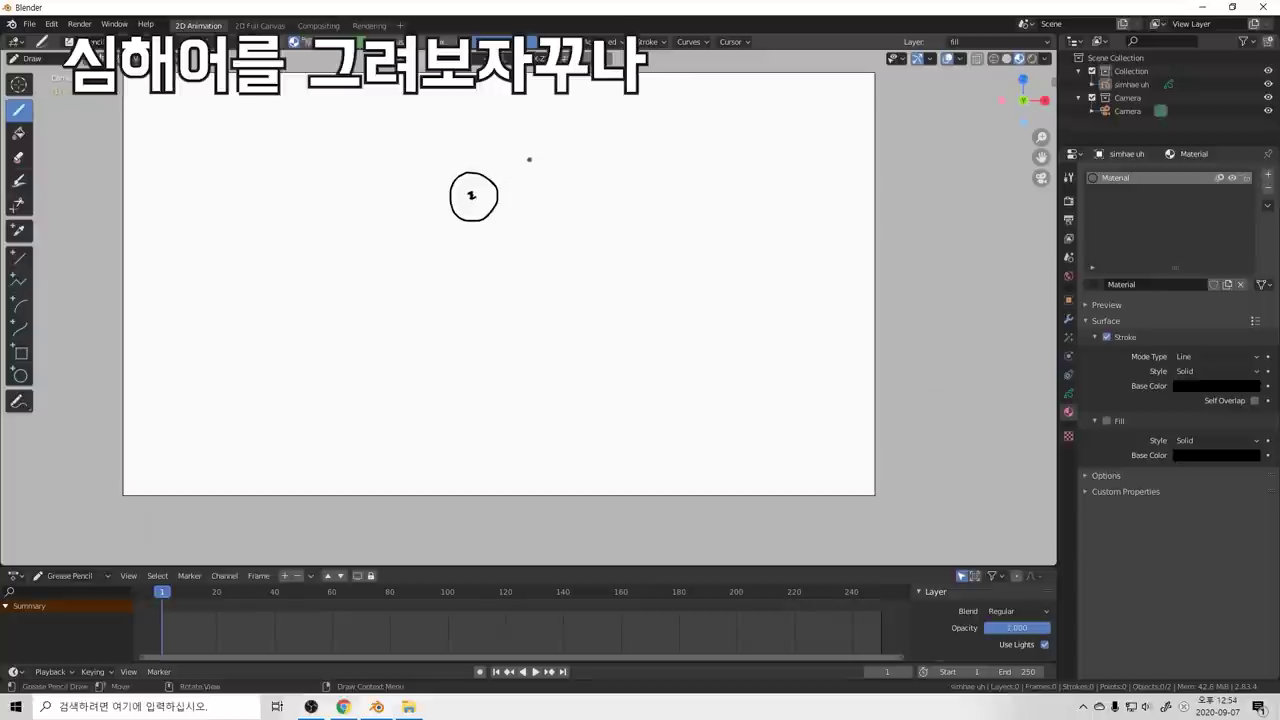
key(ctrl+z)
drag(477, 190, 477, 198)
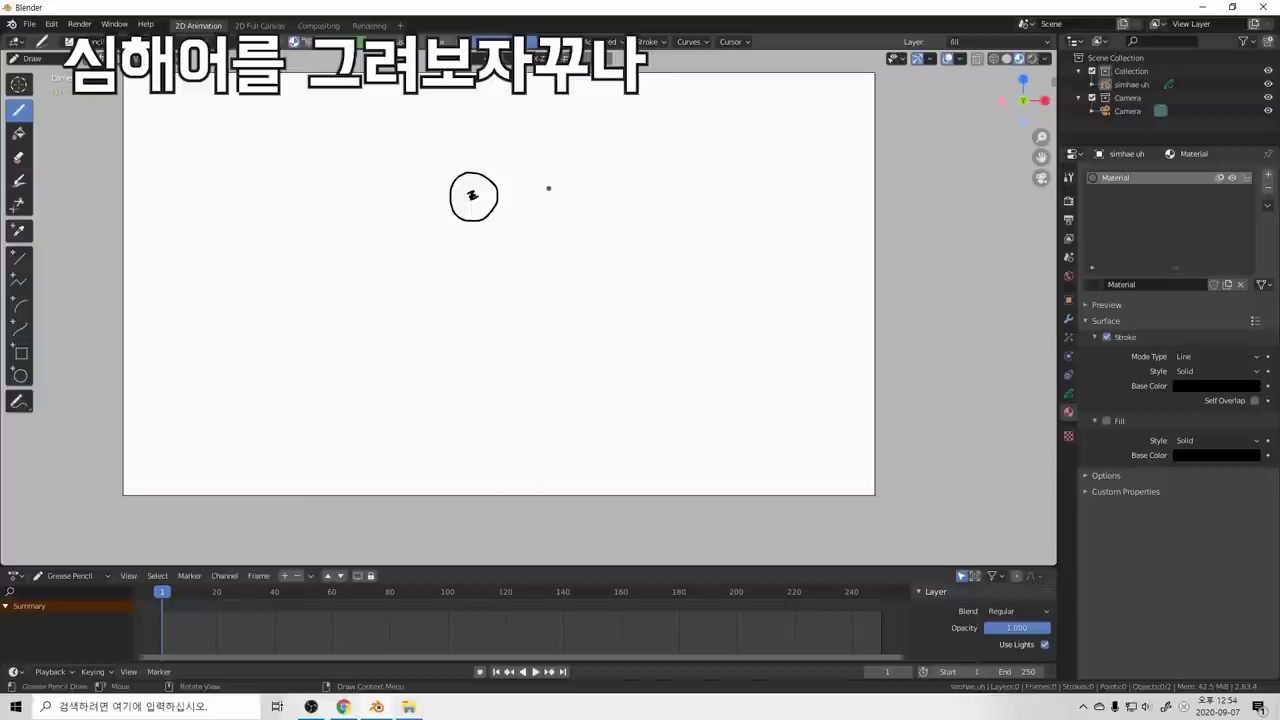
mouse_move(549, 198)
mouse_down()
mouse_move(525, 172)
mouse_move(531, 157)
mouse_up()
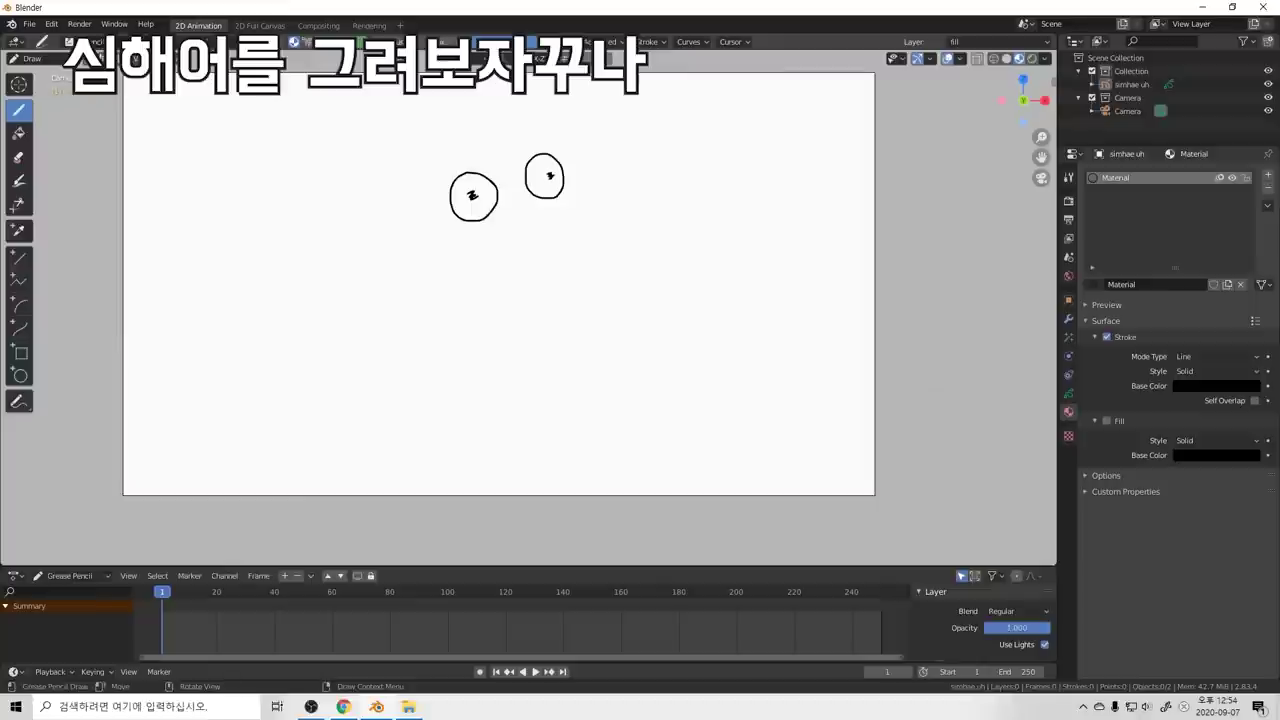
Step: Redraw the far eye's pupil slightly higher and try eyelid strokes across the near eye, undoing the eyelid attempts
key(ctrl+z)
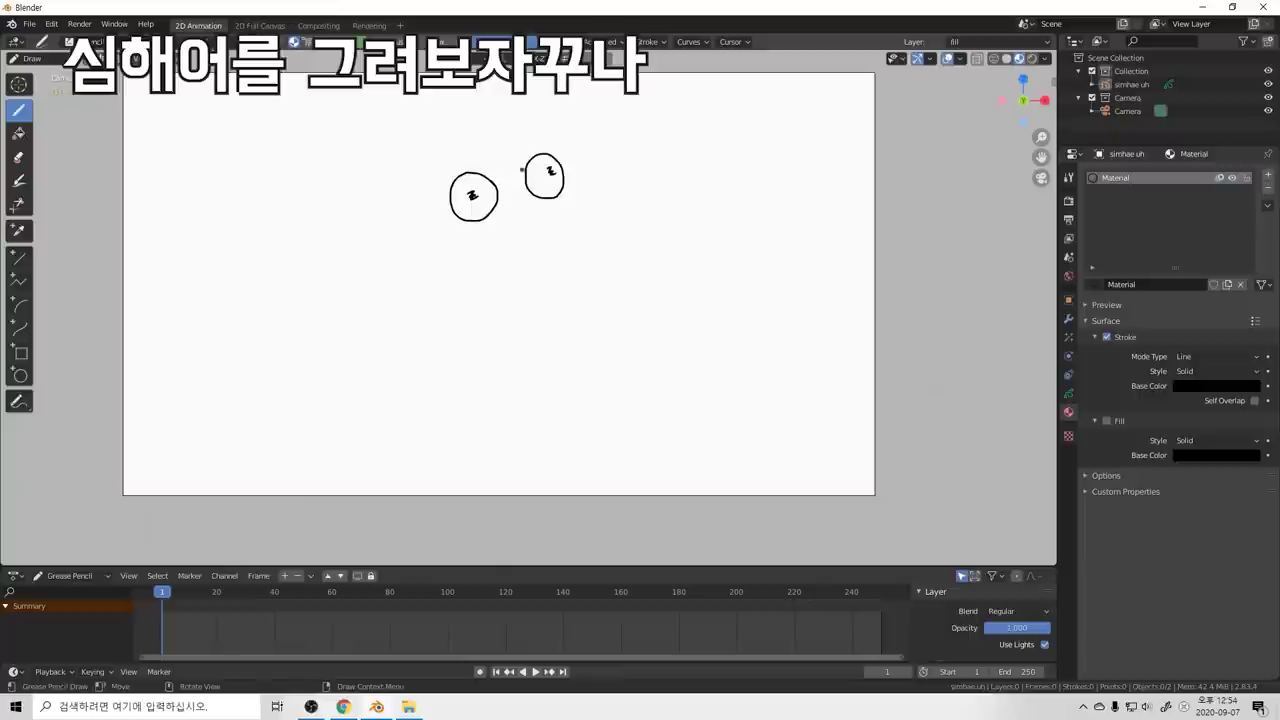
drag(446, 176, 463, 173)
key(ctrl+z)
drag(442, 184, 489, 168)
key(ctrl+z)
key(ctrl+z)
Step: Erase the upper arcs of both eye outlines using the Erase tool with an adjusted brush radius
key(shift+space)
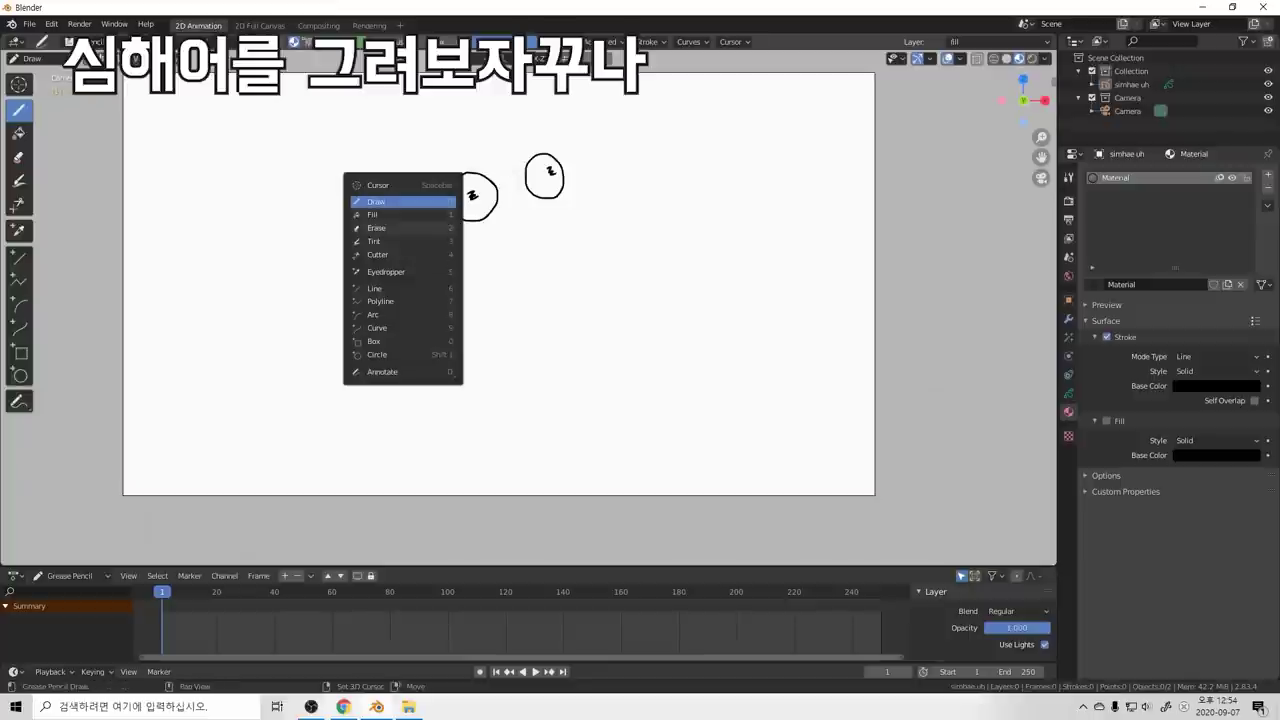
click(415, 229)
key(f)
click(453, 176)
key(f)
click(439, 163)
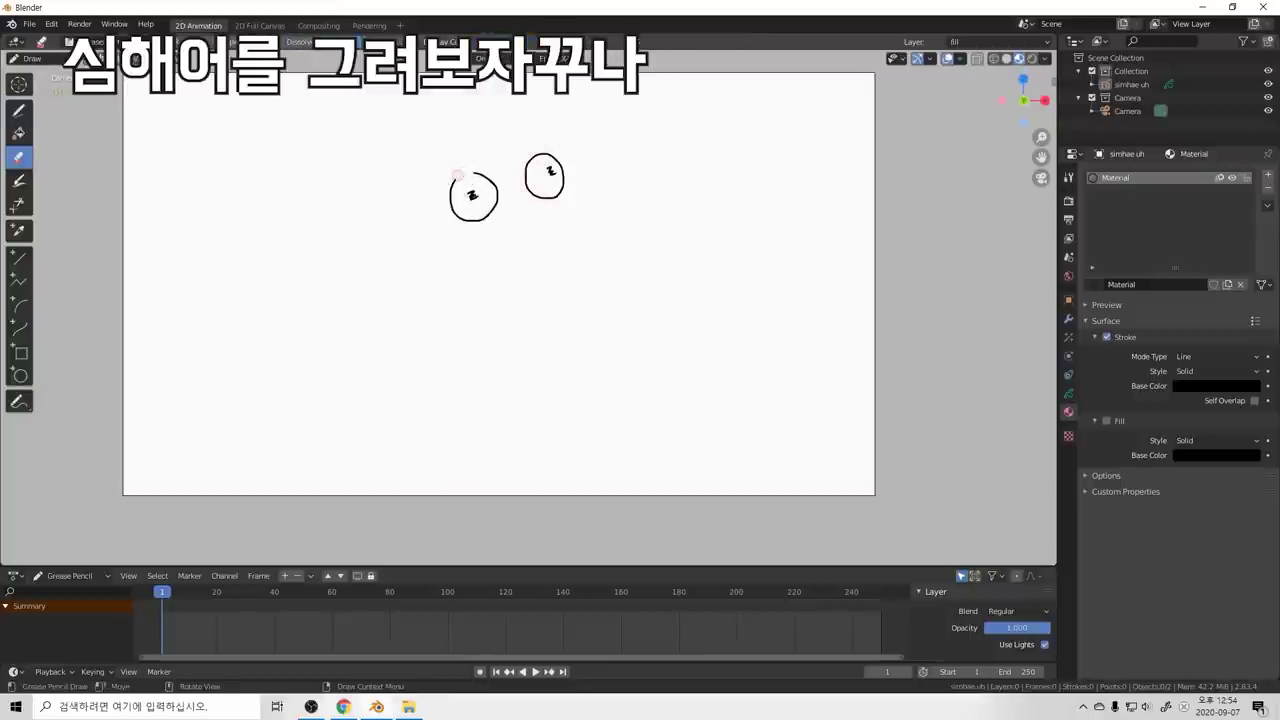
drag(444, 183, 466, 195)
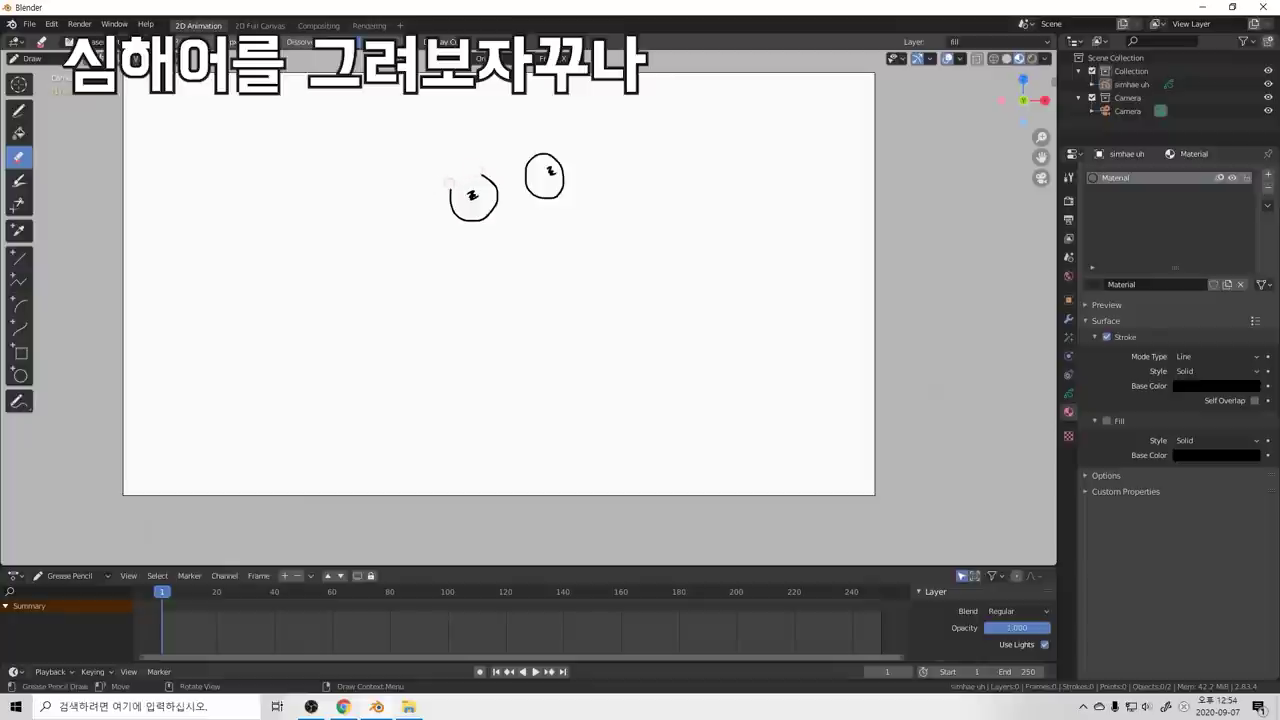
drag(545, 145, 524, 160)
Step: Draw slanted straight eyelids with short inner hooks across the open tops of both eyes using the Draw tool
key(shift+space)
click(439, 185)
drag(443, 186, 467, 179)
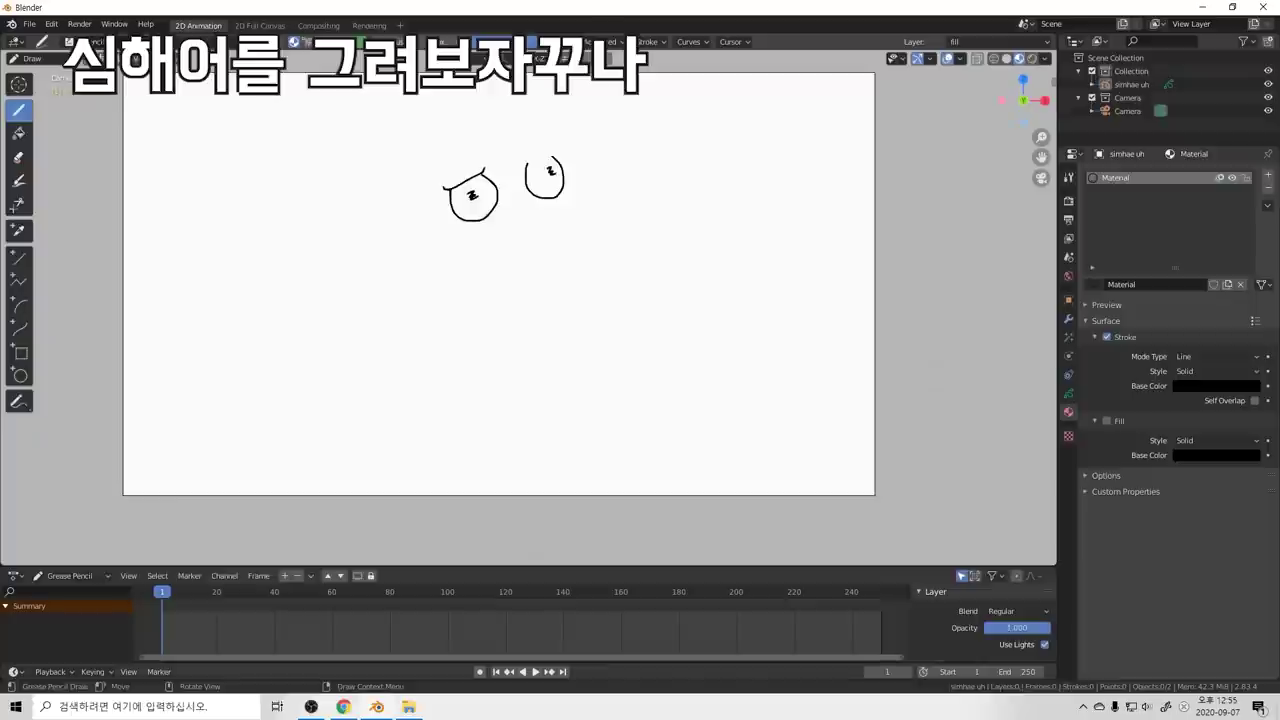
key(ctrl+z)
drag(443, 191, 465, 181)
drag(522, 161, 554, 154)
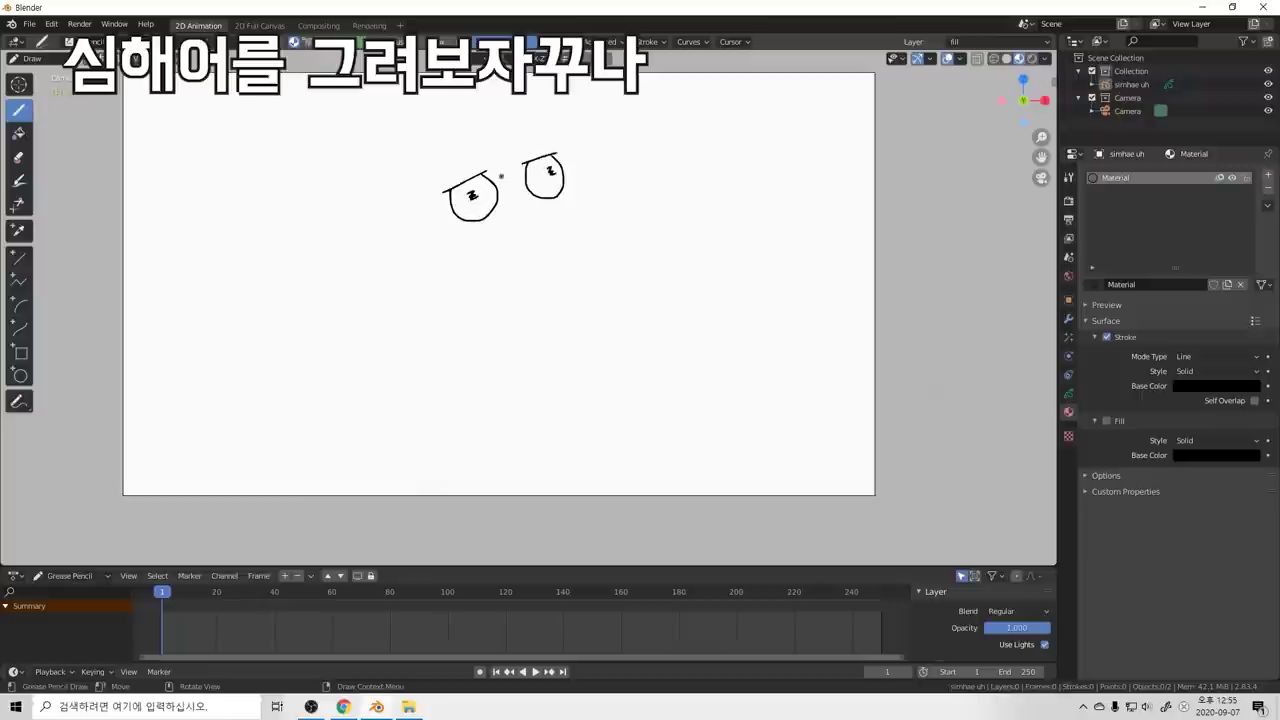
mouse_move(490, 172)
mouse_down()
mouse_move(507, 178)
mouse_move(525, 160)
mouse_up()
key(ctrl+z)
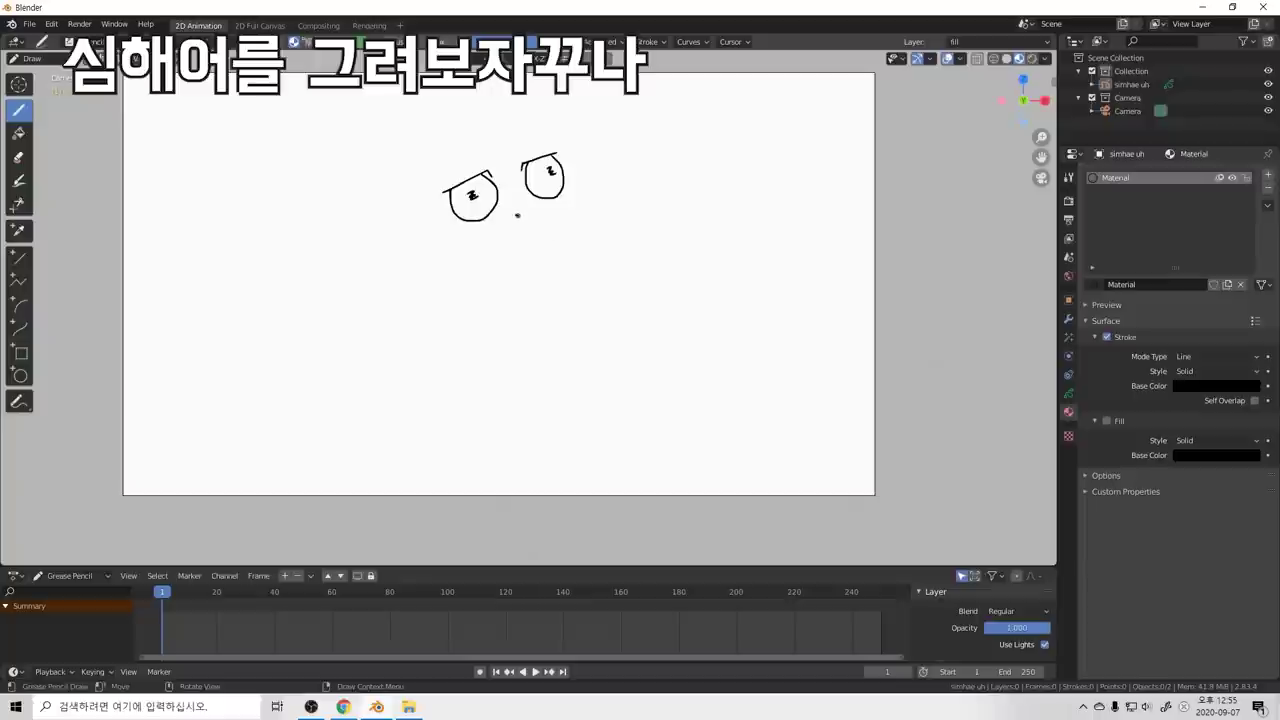
mouse_move(565, 221)
mouse_down()
mouse_move(500, 228)
mouse_move(450, 298)
mouse_move(543, 297)
mouse_move(566, 279)
mouse_move(578, 236)
mouse_up()
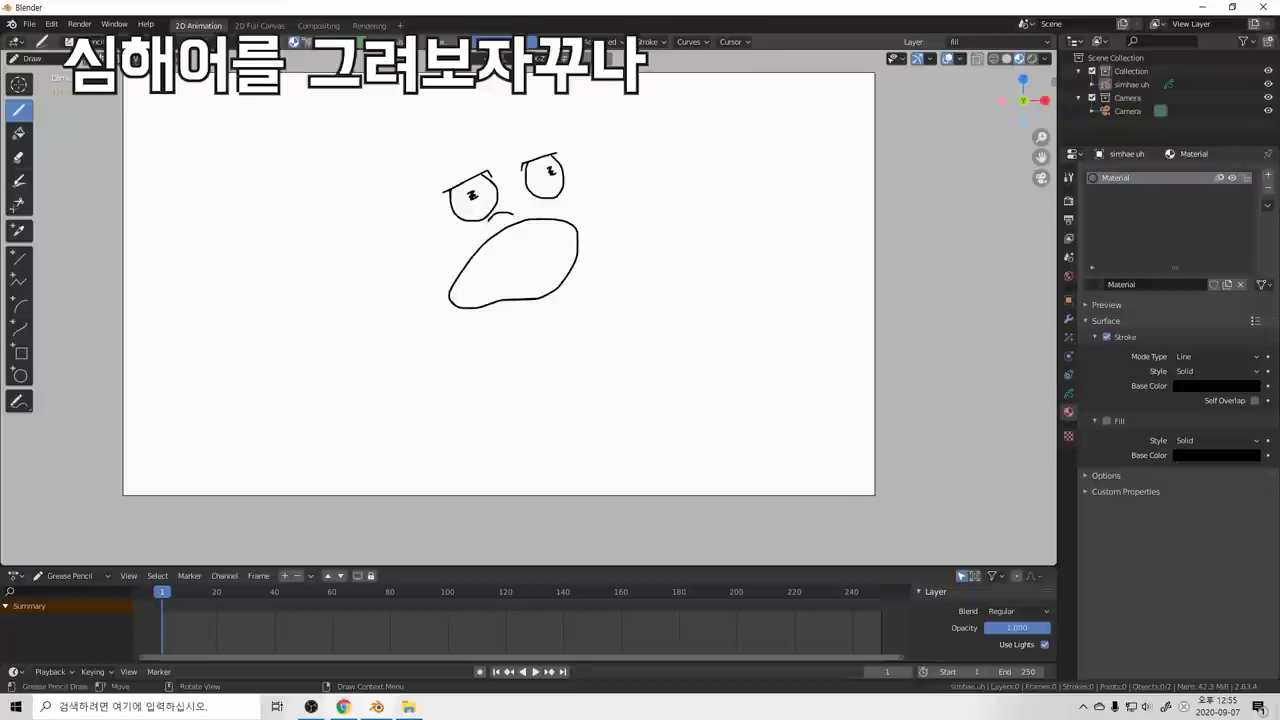
key(ctrl+z)
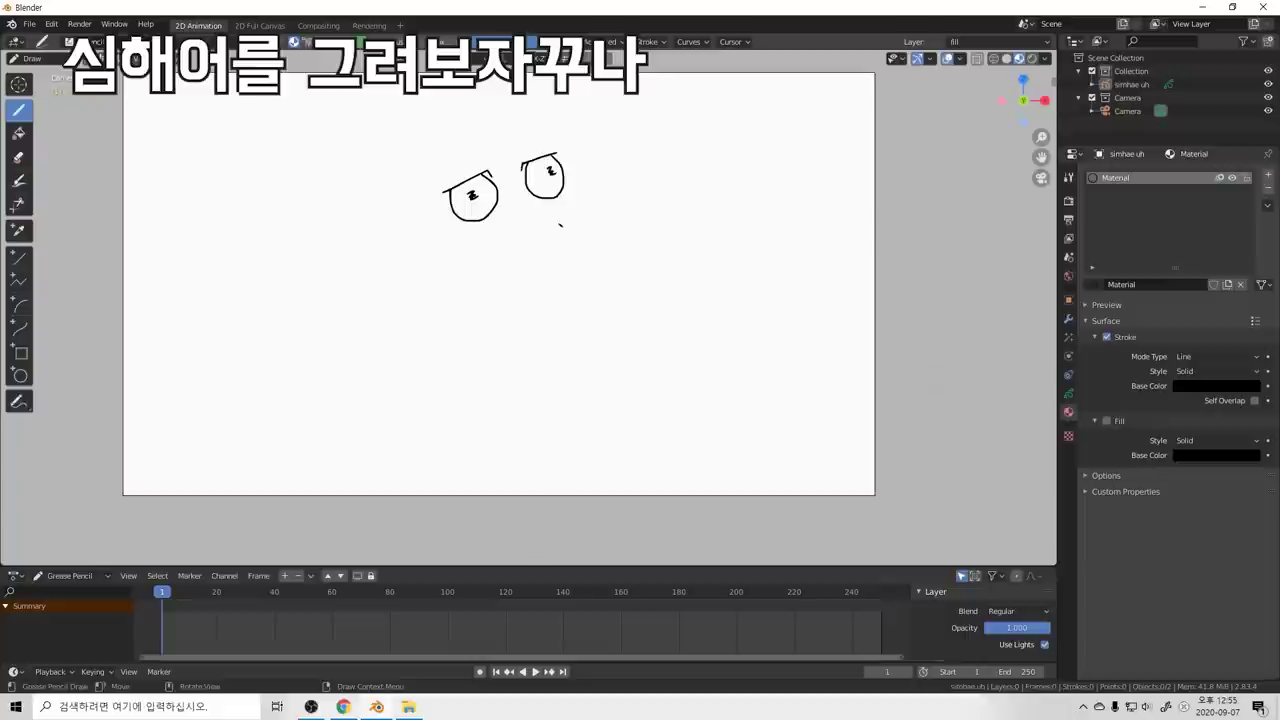
mouse_move(544, 221)
mouse_down()
mouse_move(481, 245)
mouse_move(435, 306)
mouse_move(458, 317)
mouse_move(557, 308)
mouse_move(580, 280)
mouse_move(563, 234)
mouse_move(504, 242)
mouse_move(457, 298)
mouse_move(456, 322)
mouse_move(533, 331)
mouse_move(571, 288)
mouse_move(575, 250)
mouse_up()
key(ctrl+z)
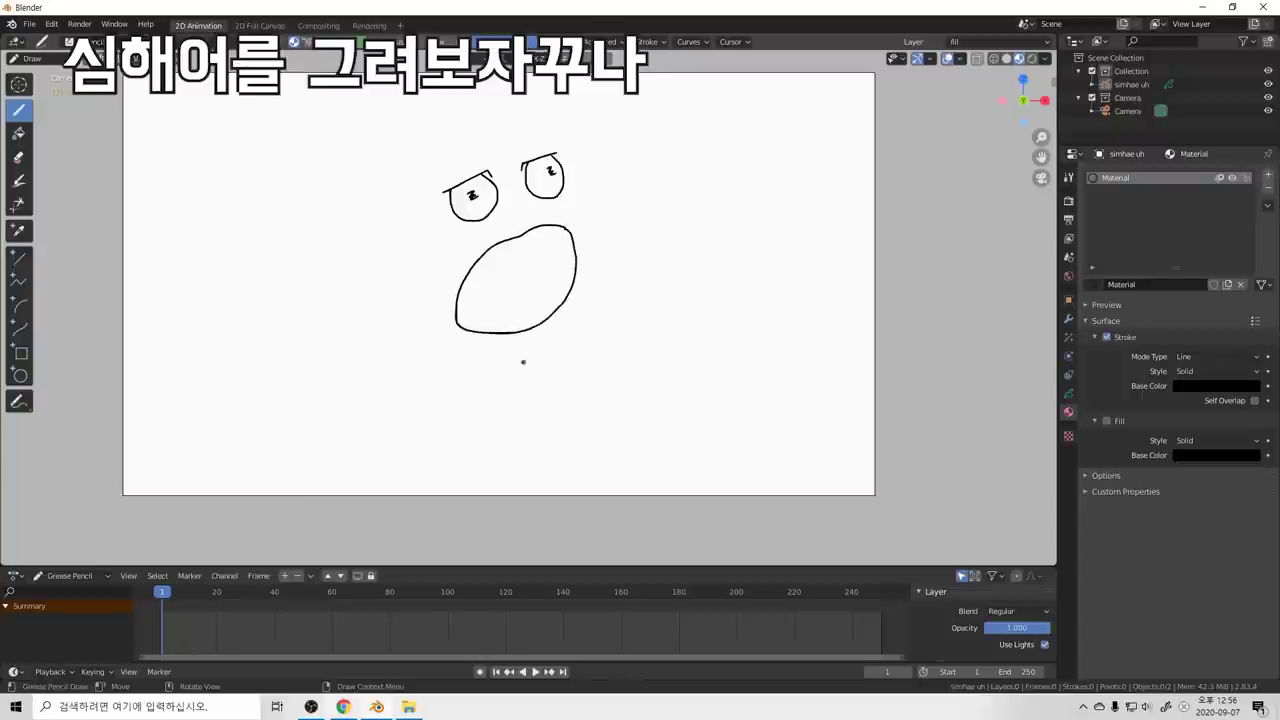
key(ctrl+z)
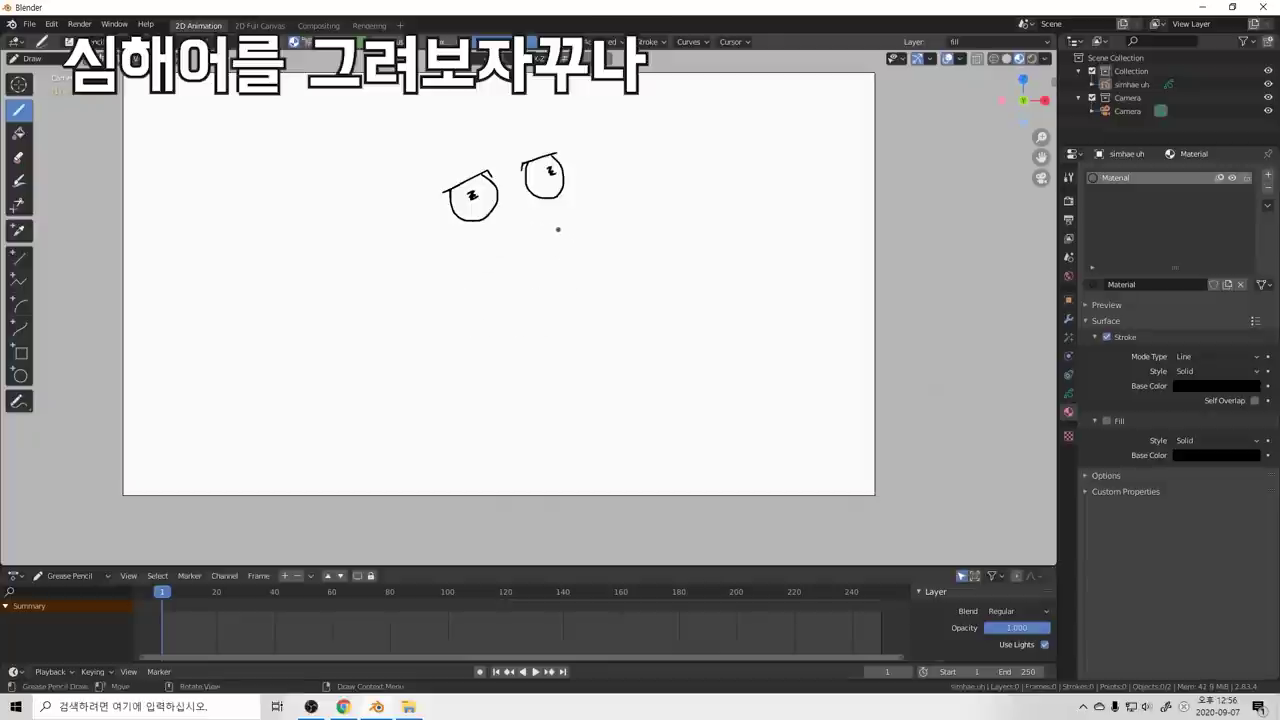
Step: Draw a large slanted lip outline below the eyes and a narrower mouth opening inside it
mouse_move(568, 228)
mouse_down()
mouse_move(504, 229)
mouse_move(474, 256)
mouse_up()
scroll(514, 285, up, 4)
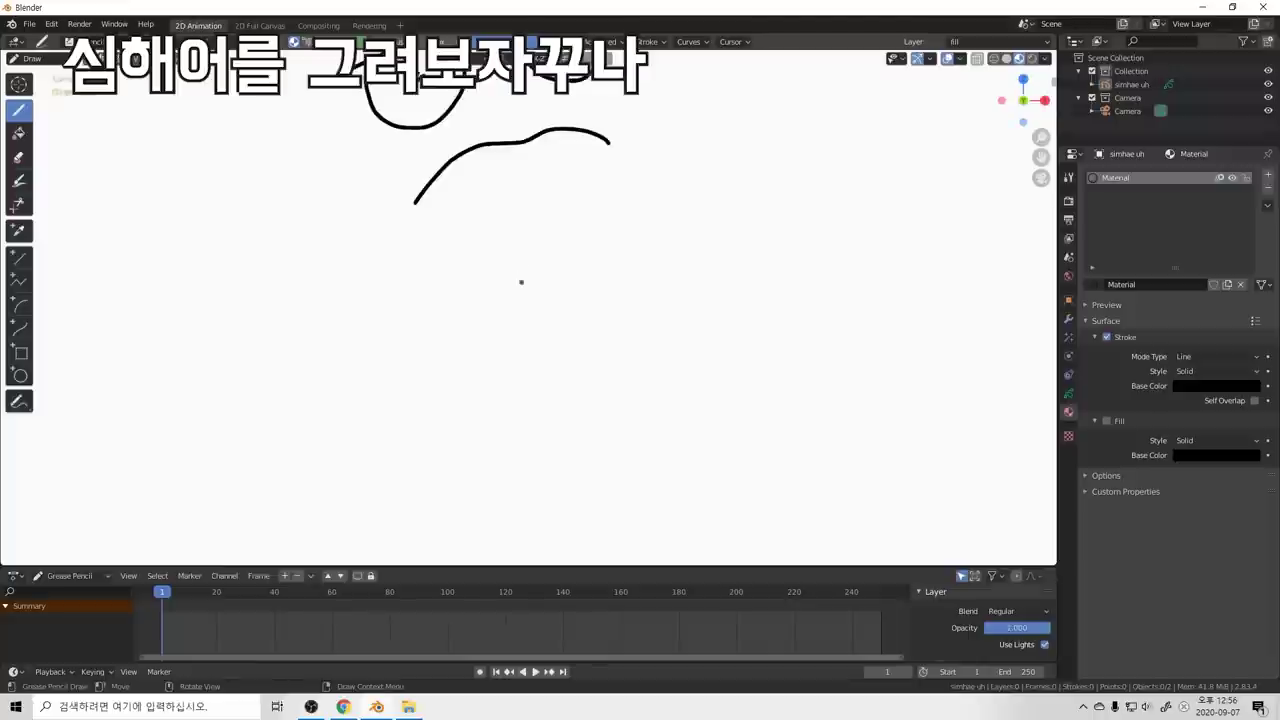
shift+middle_drag(497, 269, 498, 332)
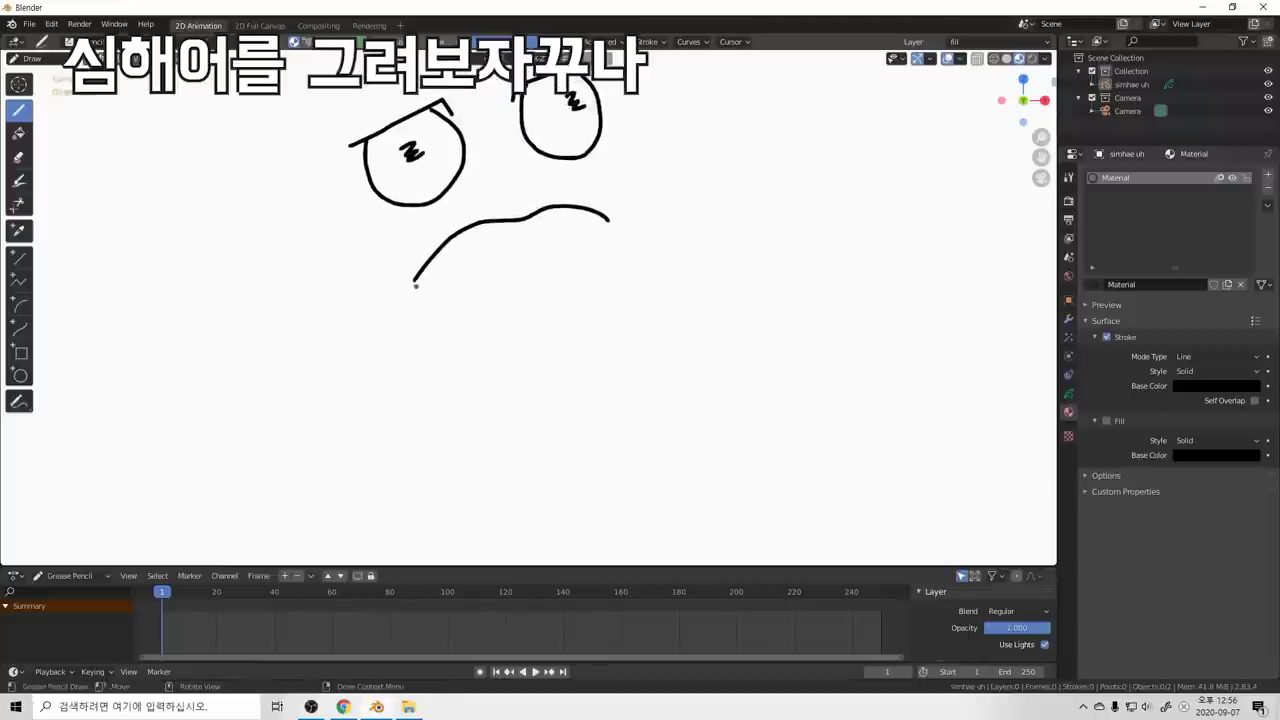
mouse_move(412, 281)
mouse_down()
mouse_move(375, 370)
mouse_move(390, 395)
mouse_move(450, 408)
mouse_move(516, 398)
mouse_move(613, 332)
mouse_move(628, 282)
mouse_move(611, 221)
mouse_up()
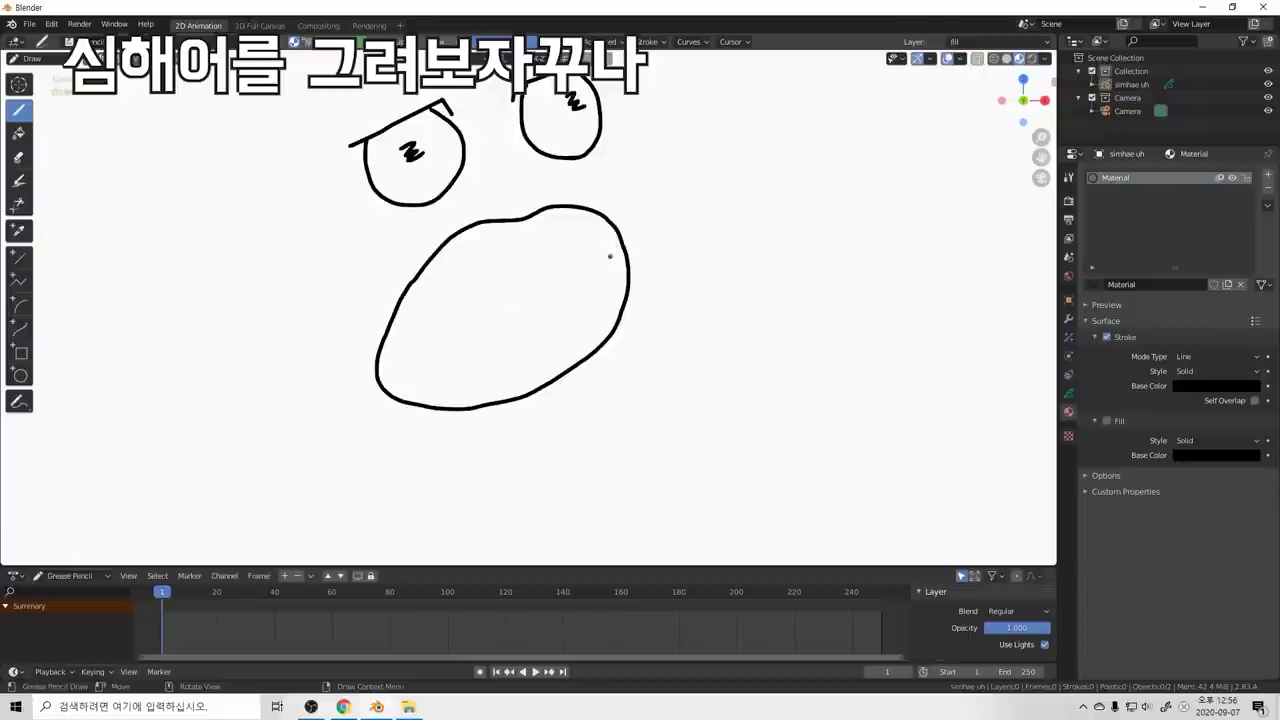
mouse_move(611, 255)
mouse_down()
mouse_move(579, 243)
mouse_move(489, 263)
mouse_move(458, 281)
mouse_move(400, 360)
mouse_move(446, 381)
mouse_move(421, 350)
mouse_move(540, 326)
mouse_move(606, 284)
mouse_move(611, 258)
mouse_up()
key(ctrl+z)
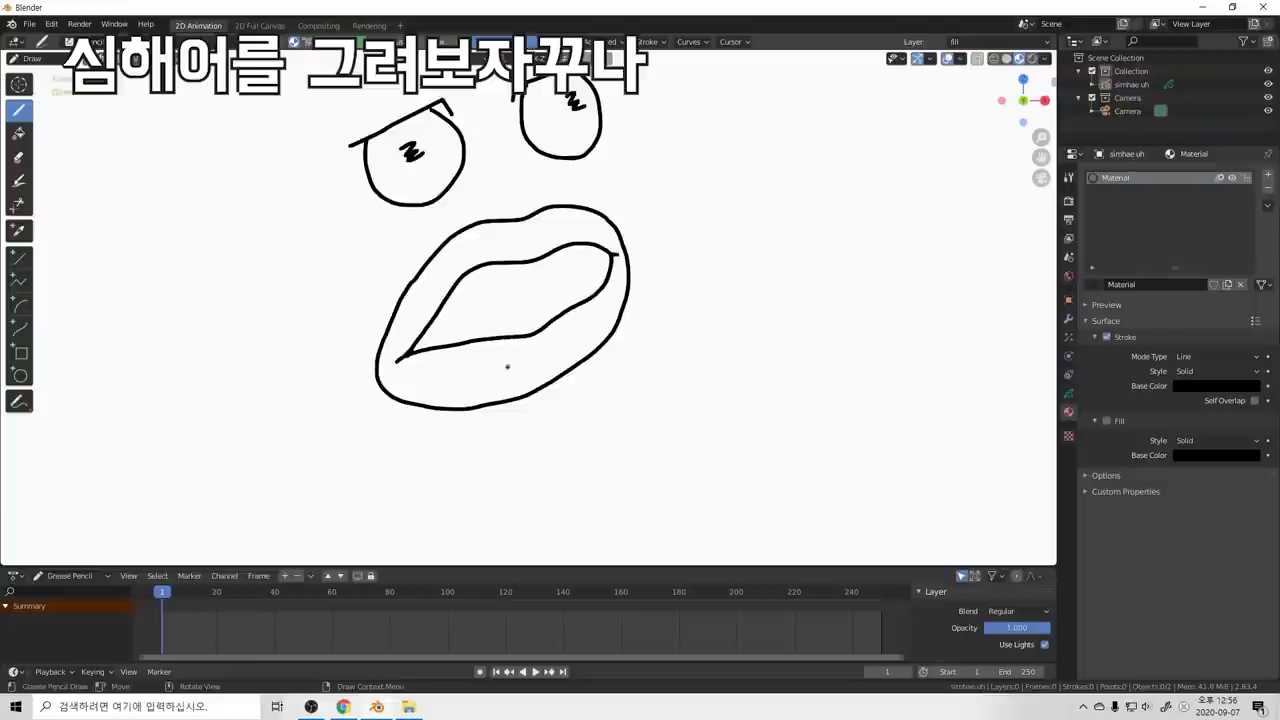
scroll(510, 340, down, 6)
scroll(580, 363, up, 6)
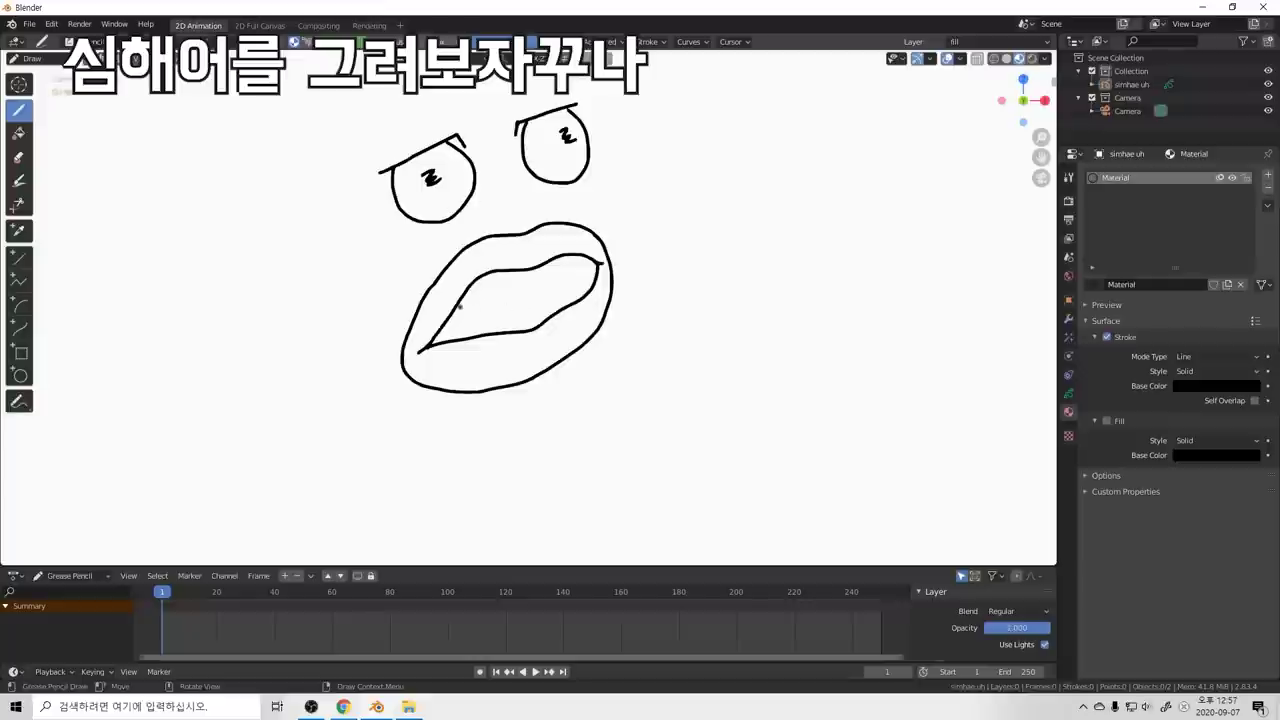
Step: Set the Eevee viewport sampling to 32
click(1068, 219)
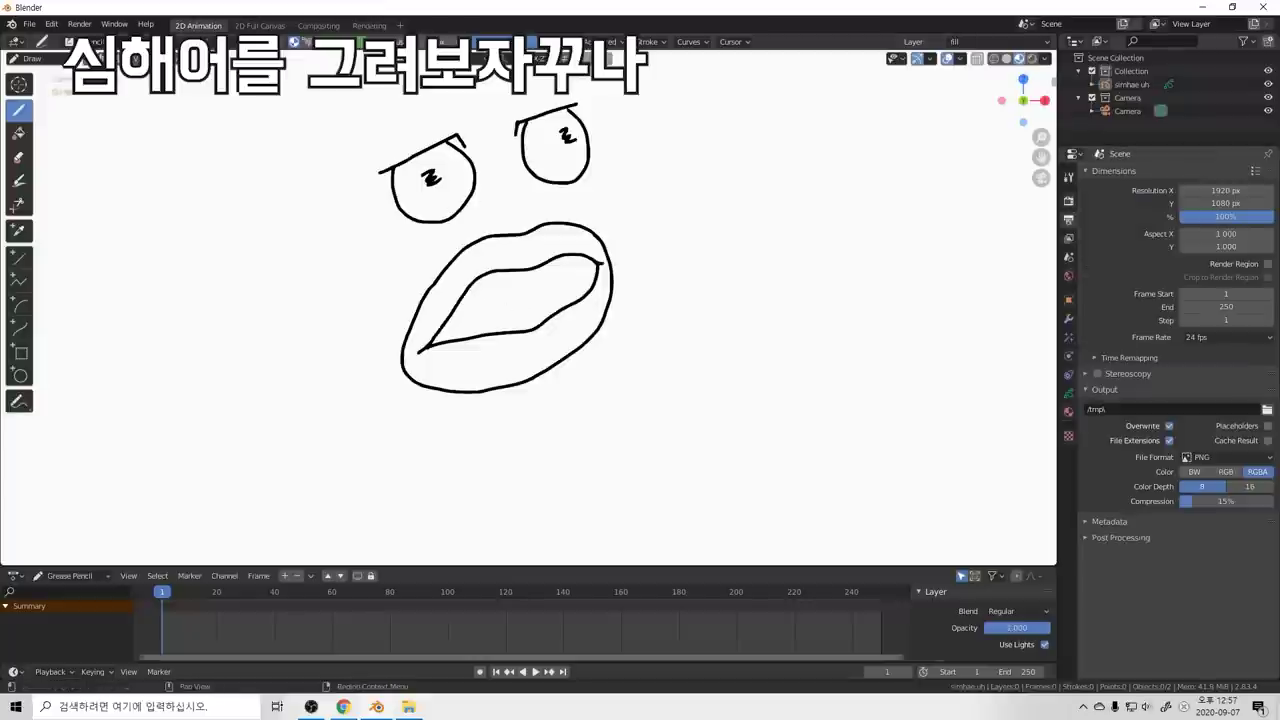
click(1068, 200)
click(1226, 228)
text(32)
key(Return)
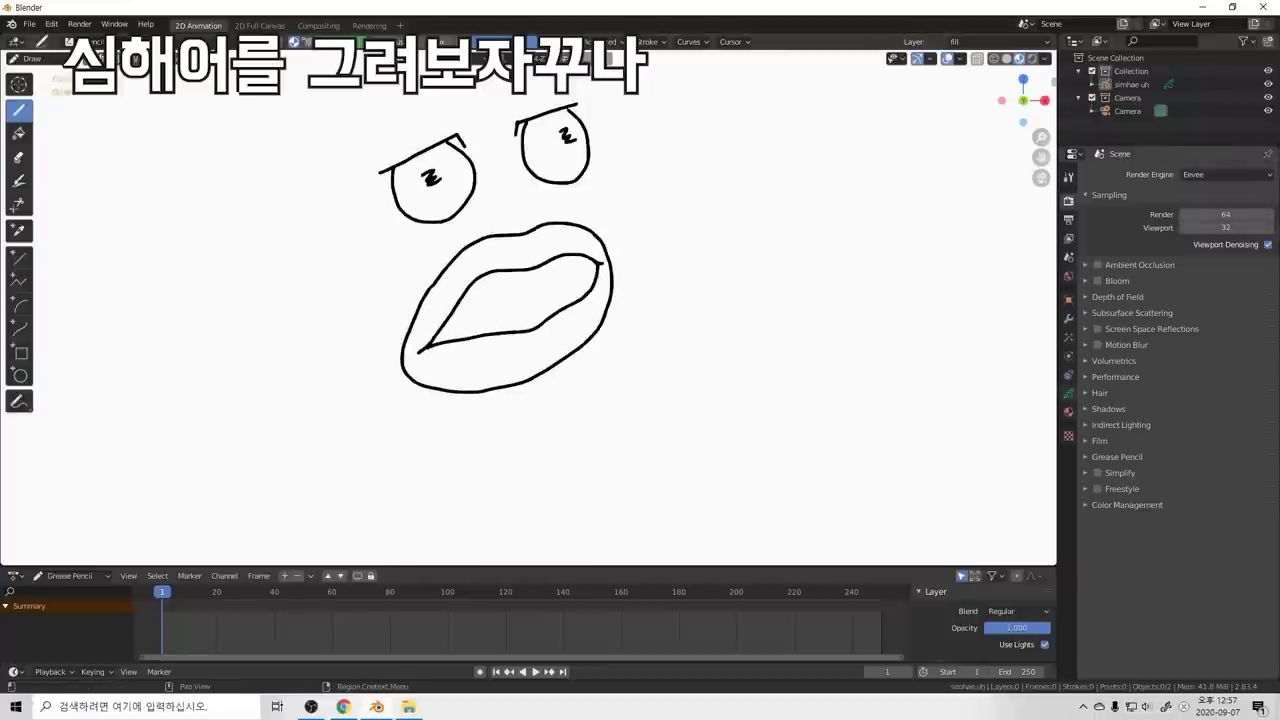
Step: Move the fill layer above the line layer, rename it line1, and rename the lower layer fill
click(1068, 392)
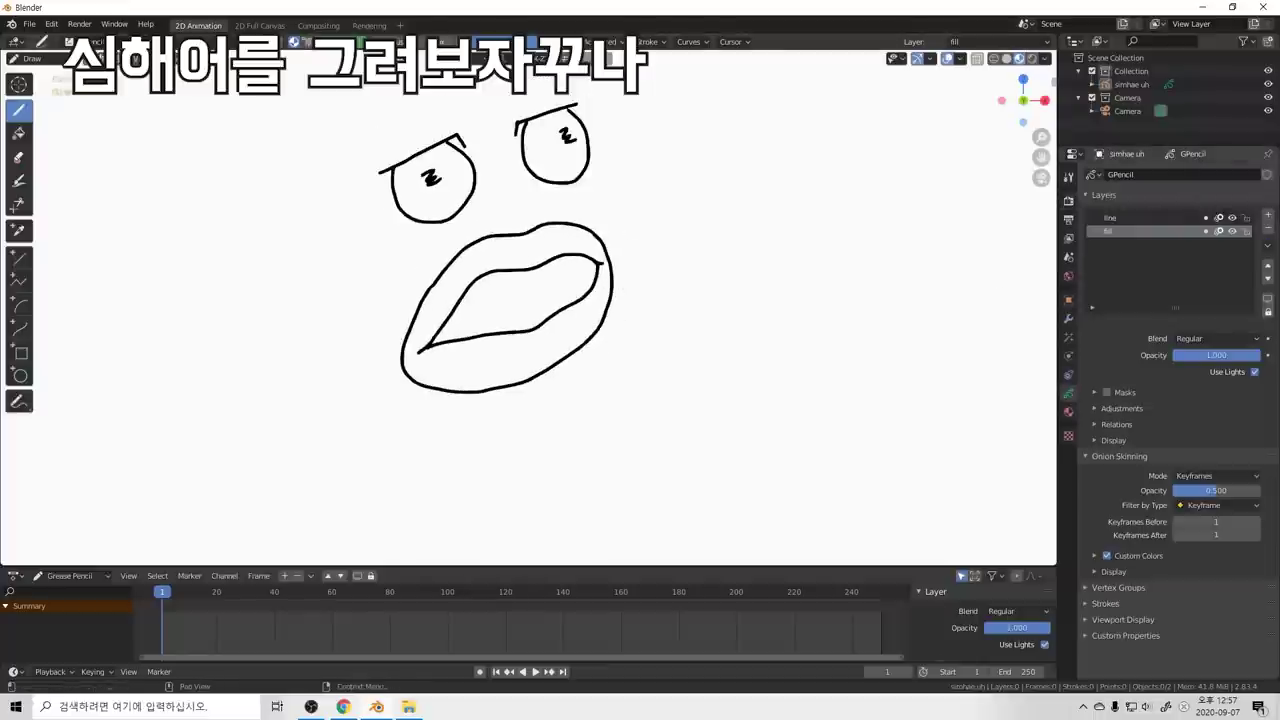
click(1130, 217)
click(1130, 231)
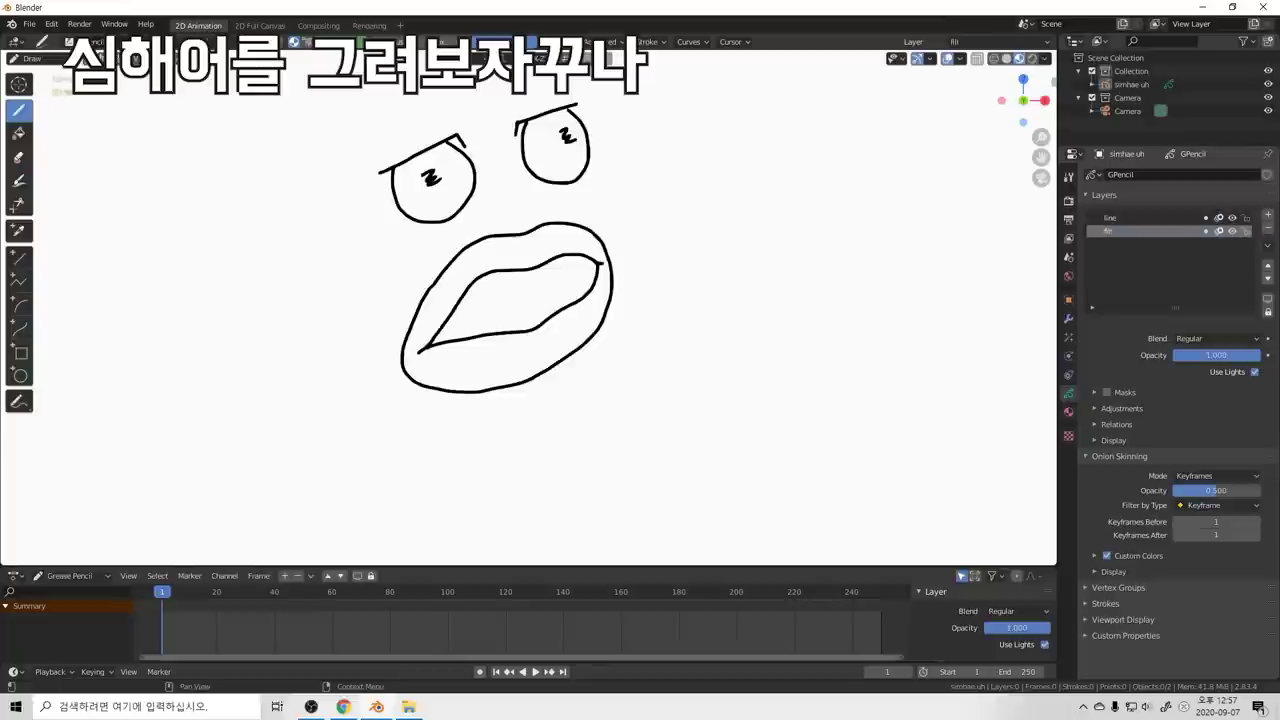
click(1268, 265)
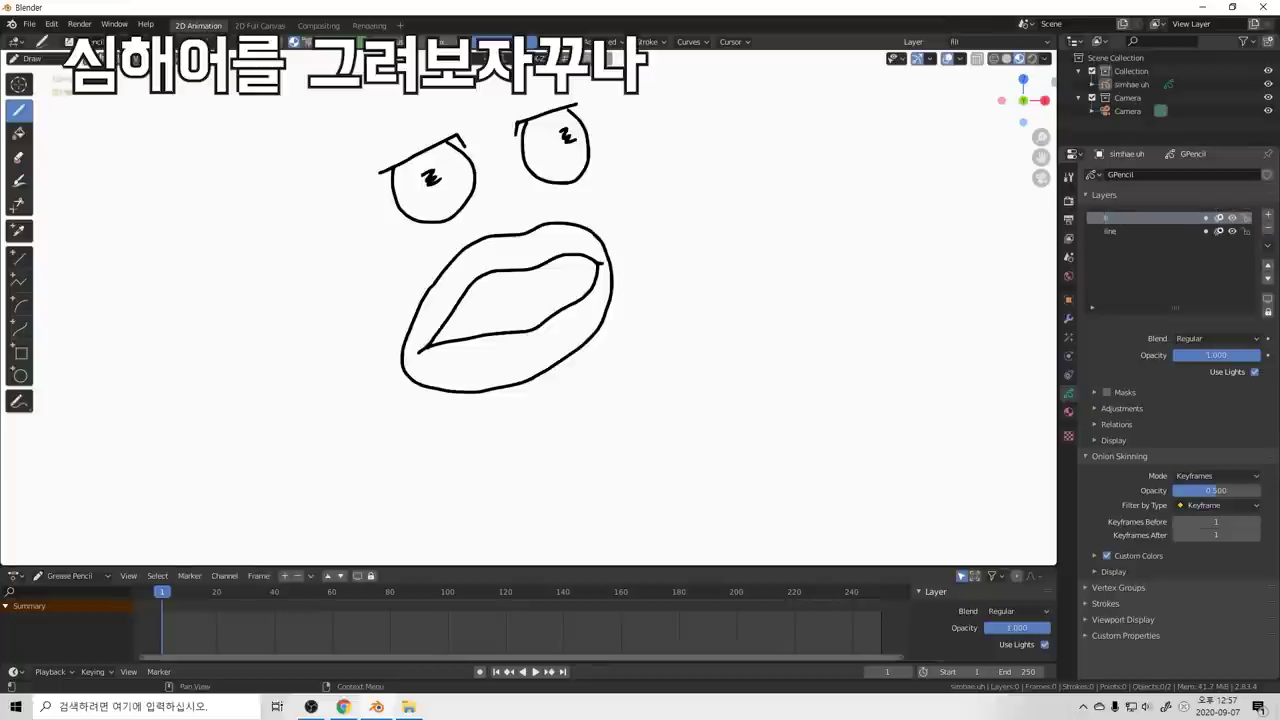
text(1)
key(Return)
double_click(1110, 231)
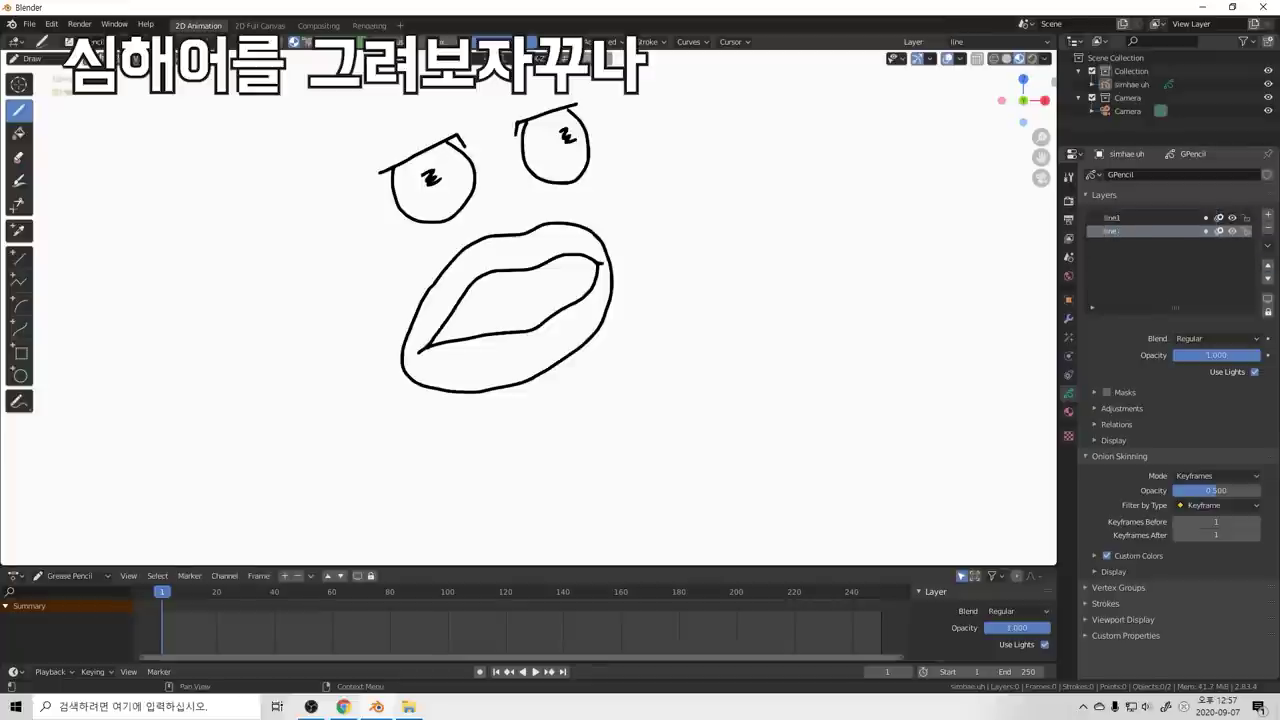
text(fill)
key(Return)
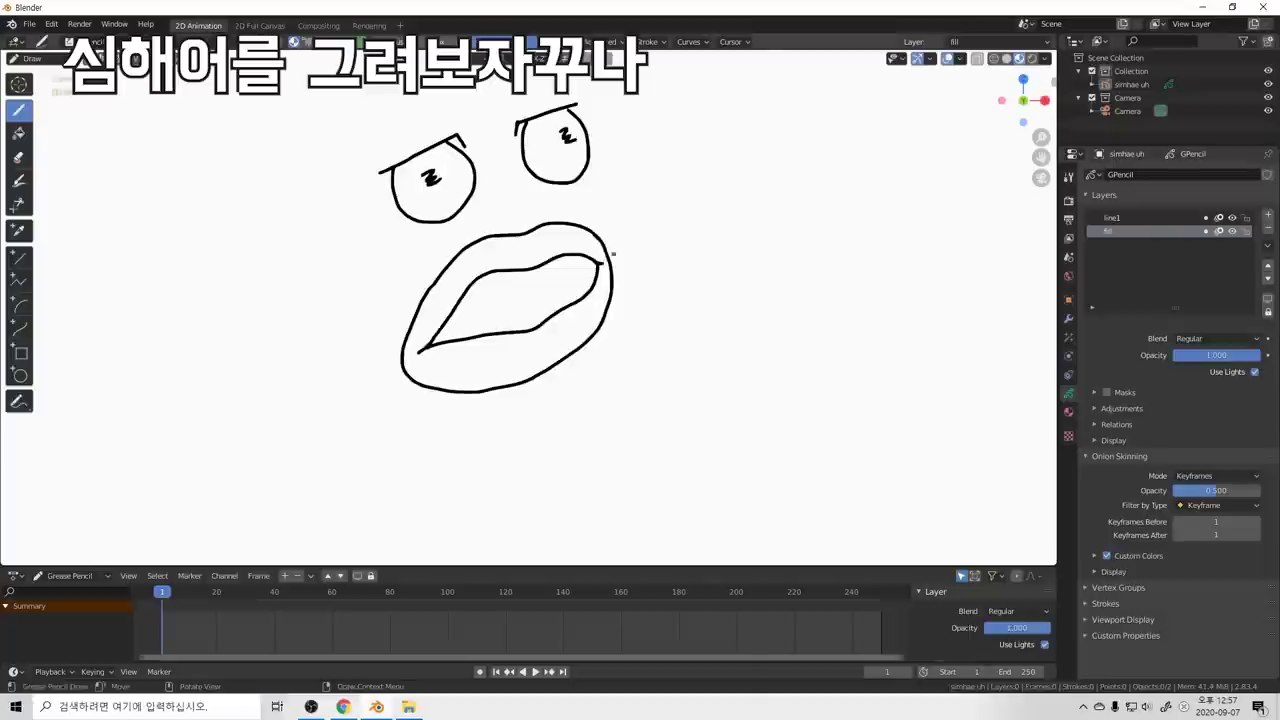
scroll(563, 268, down, 1)
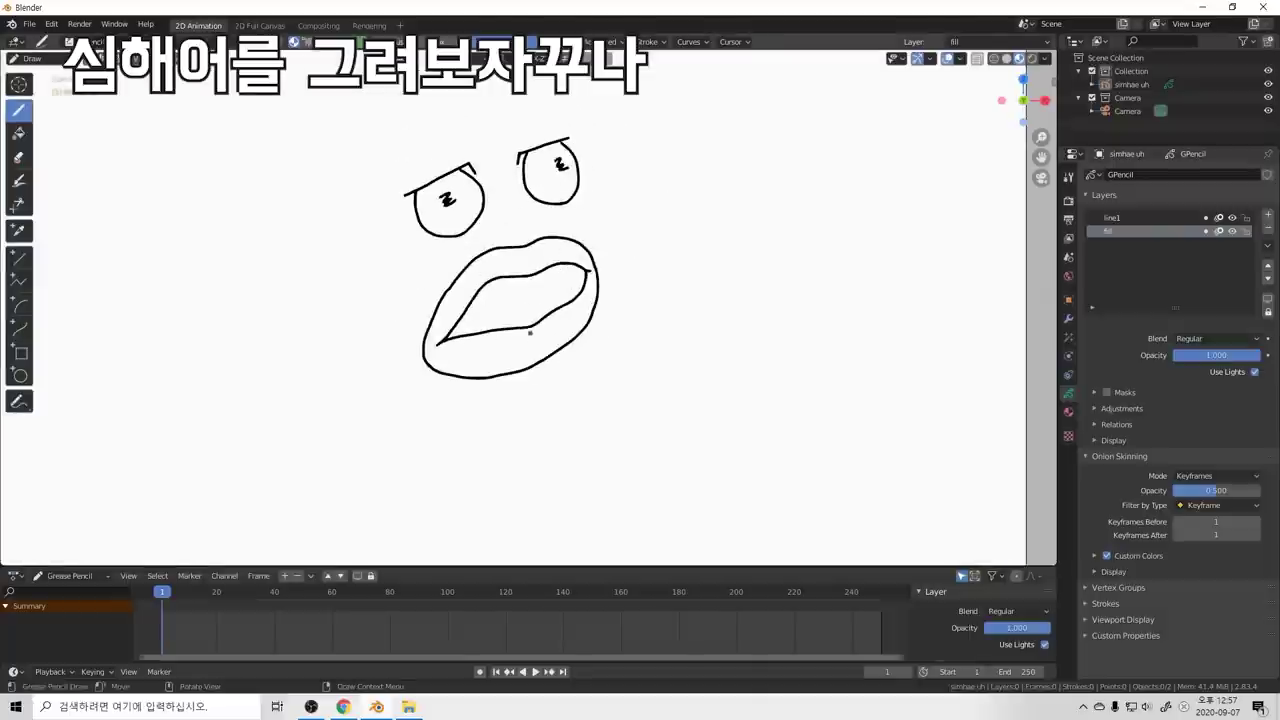
drag(530, 328, 538, 340)
key(ctrl+z)
key(ctrl+z)
scroll(562, 310, up, 2)
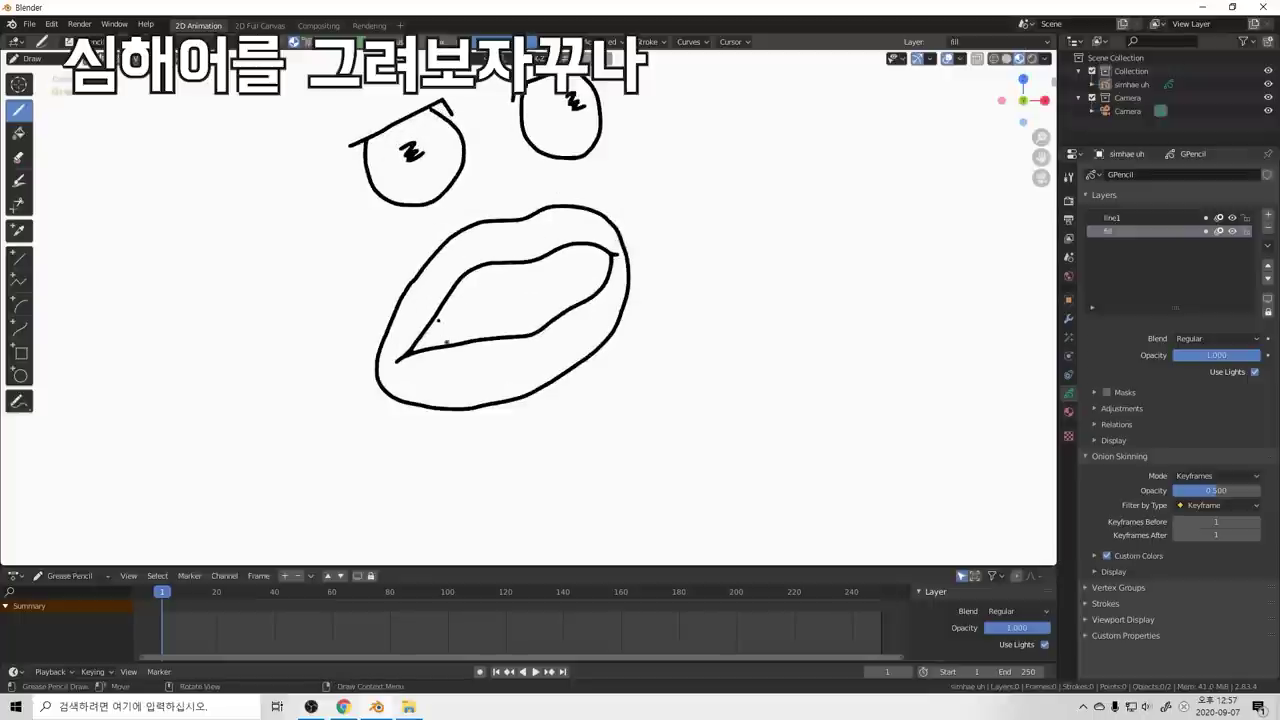
mouse_move(437, 318)
mouse_down()
mouse_move(440, 340)
mouse_move(452, 284)
mouse_up()
key(ctrl+z)
key(ctrl+z)
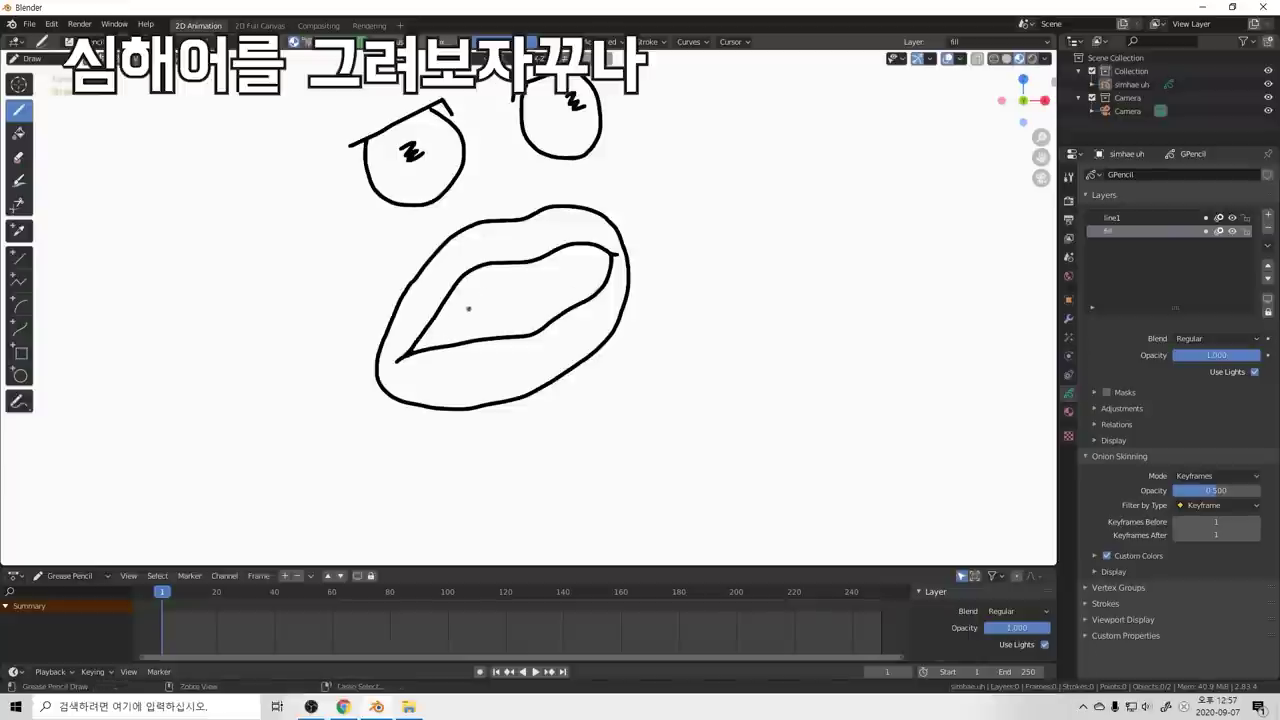
Step: Draw a zigzag row of pointed teeth across the whole mouth opening
drag(431, 322, 445, 345)
mouse_move(444, 301)
mouse_down()
mouse_move(445, 343)
mouse_move(459, 341)
mouse_up()
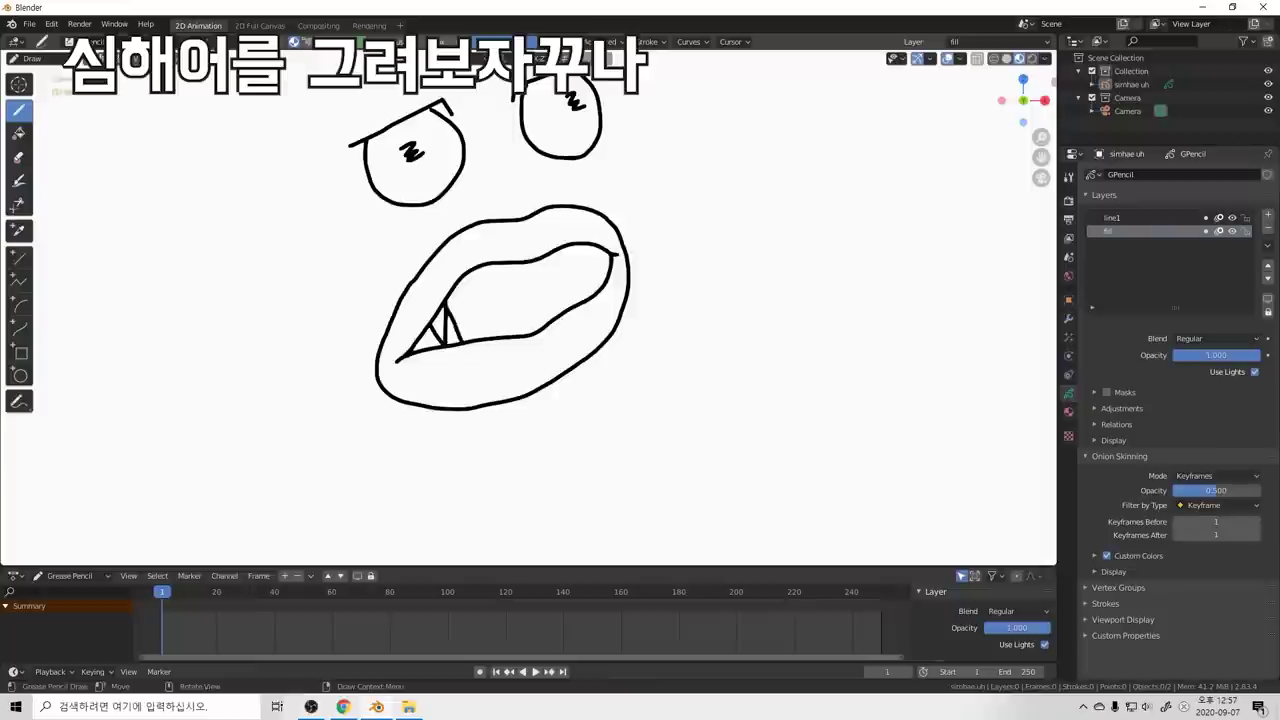
drag(465, 273, 467, 342)
drag(467, 274, 503, 335)
drag(504, 264, 505, 334)
drag(506, 264, 548, 318)
drag(535, 263, 547, 315)
drag(540, 262, 575, 305)
drag(561, 249, 581, 303)
drag(562, 249, 599, 290)
drag(590, 245, 601, 287)
scroll(648, 209, down, 6)
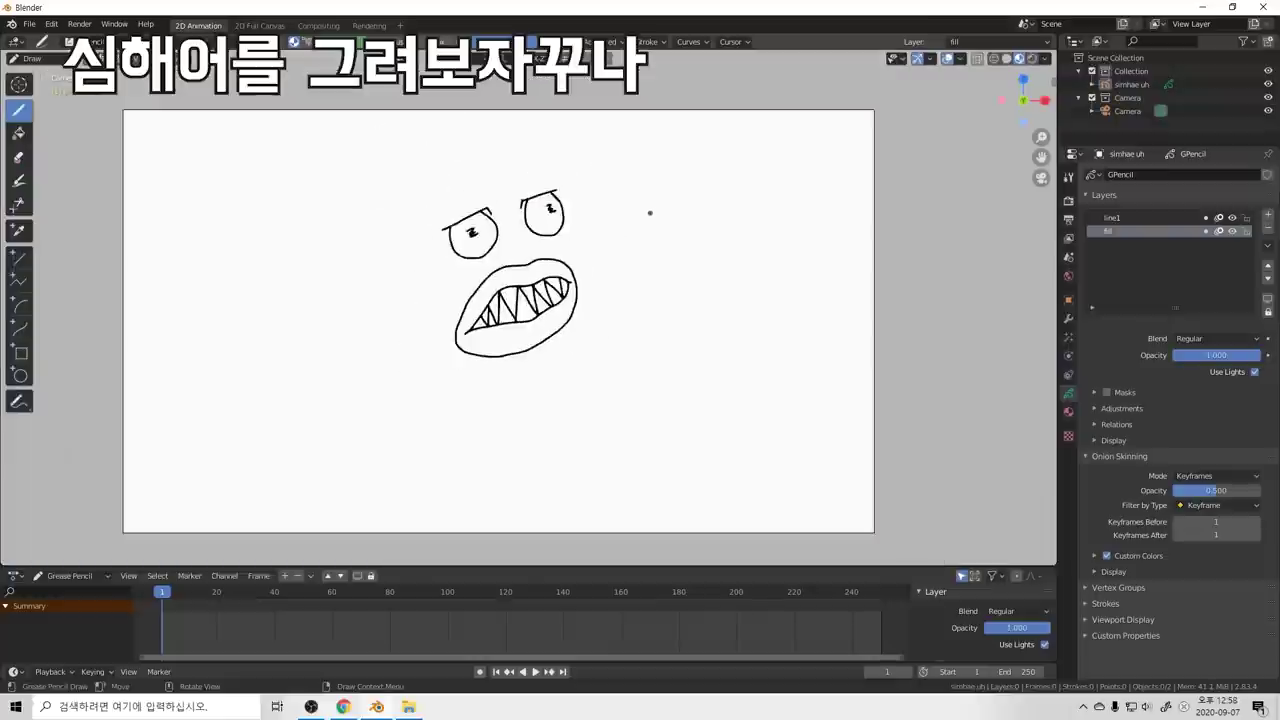
scroll(597, 230, up, 6)
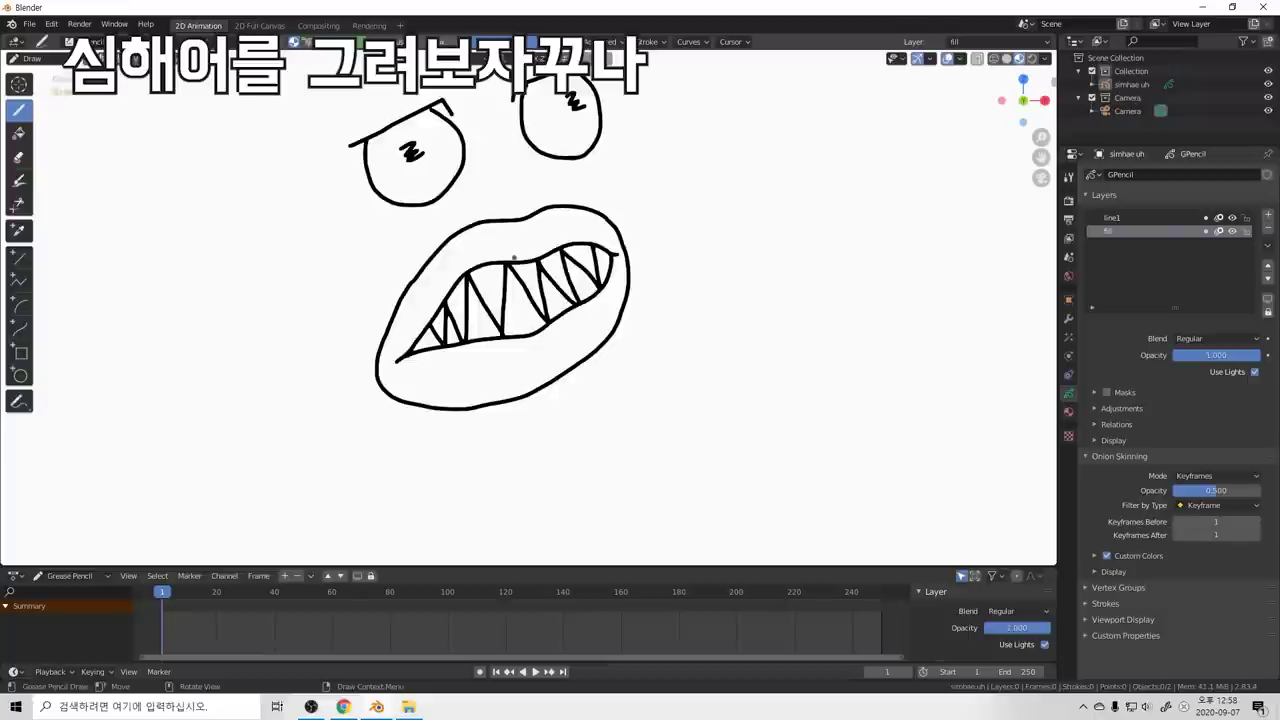
mouse_move(482, 253)
mouse_down()
mouse_move(510, 262)
mouse_move(548, 248)
mouse_up()
key(ctrl+z)
key(ctrl+z)
key(ctrl+z)
key(ctrl+z)
drag(465, 263, 486, 260)
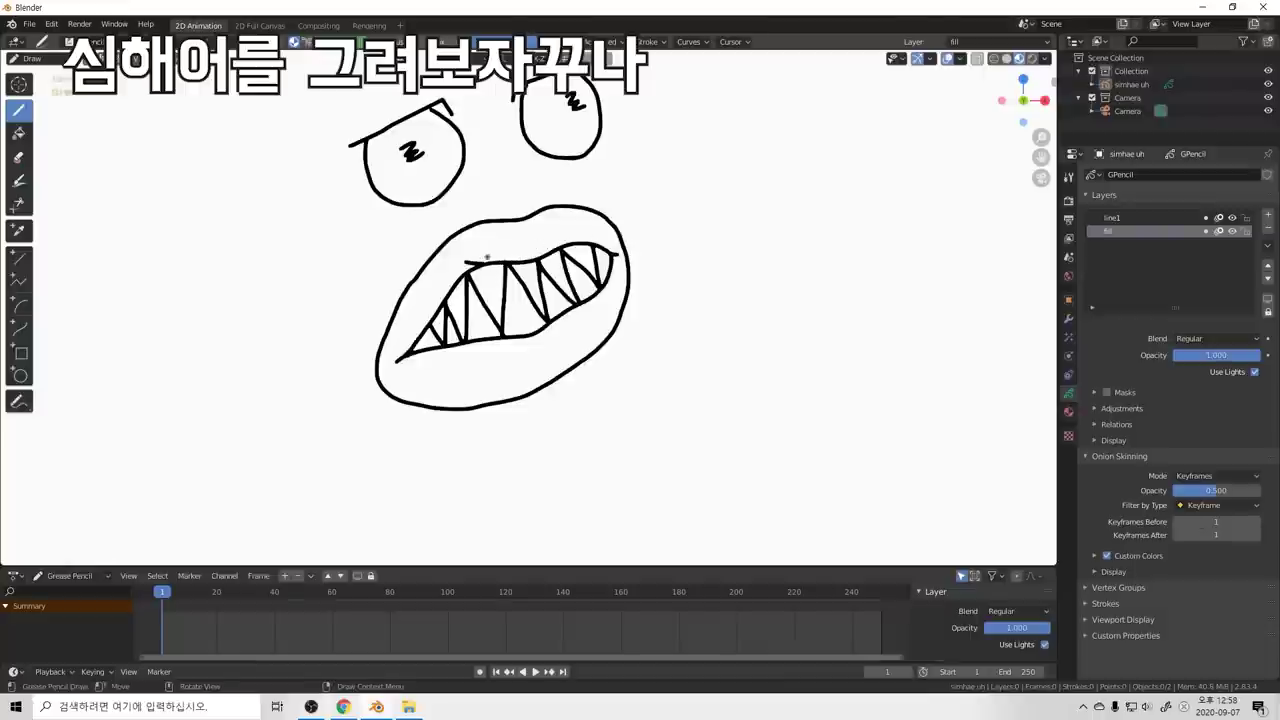
drag(574, 236, 565, 244)
key(ctrl+z)
key(ctrl+z)
drag(456, 265, 474, 265)
key(ctrl+z)
Step: Draw short wrinkle lines on the upper and lower lips around the teeth
drag(453, 268, 592, 243)
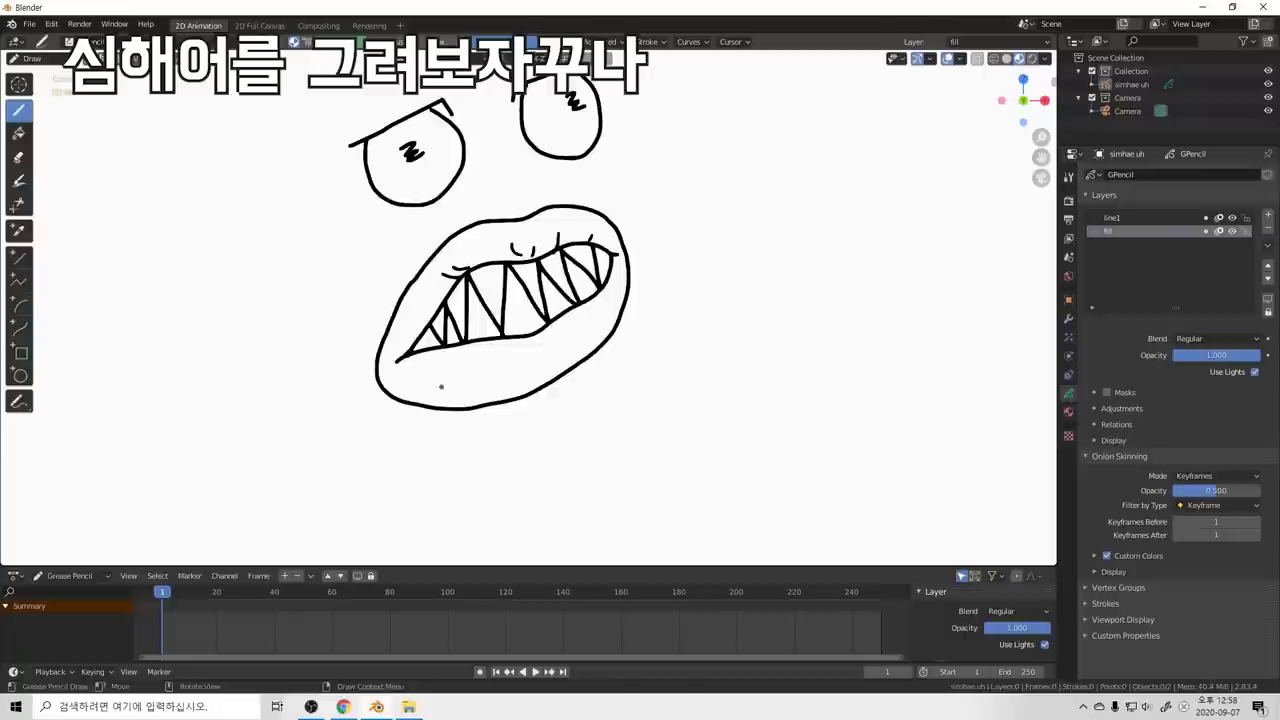
drag(441, 353, 440, 382)
mouse_move(481, 342)
mouse_down()
mouse_move(480, 362)
mouse_move(565, 332)
mouse_move(568, 346)
mouse_up()
drag(591, 298, 598, 320)
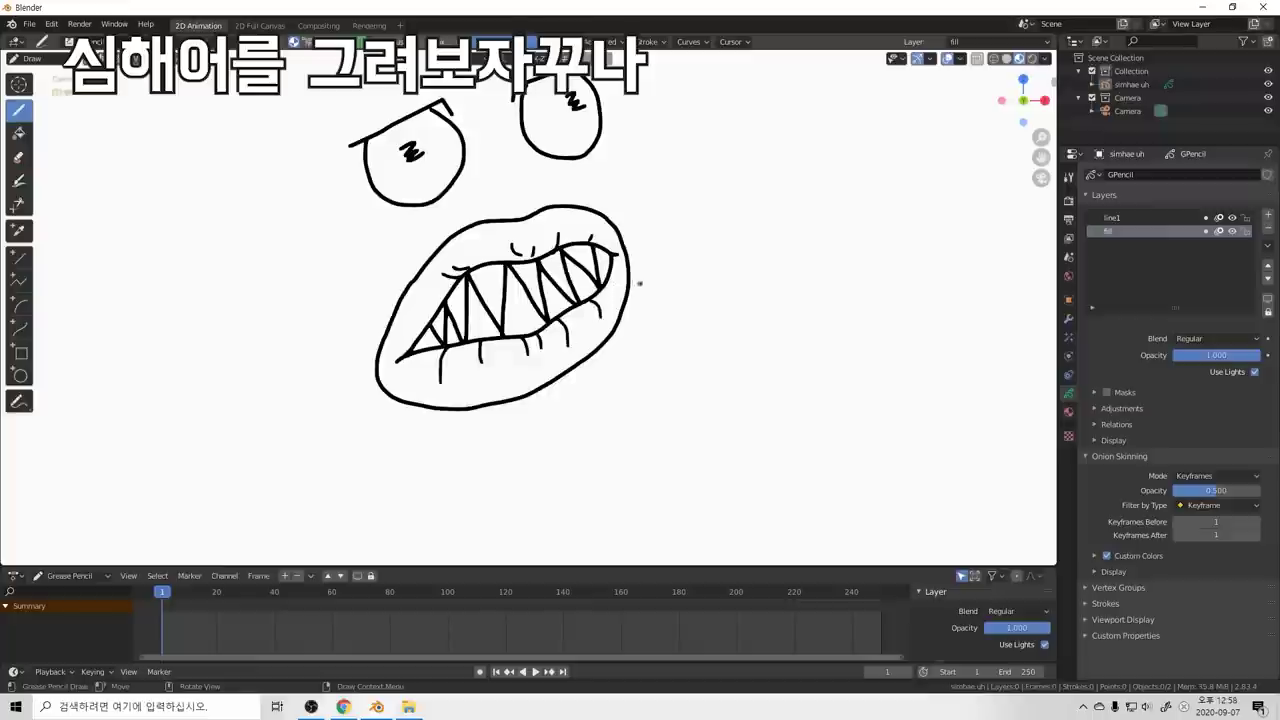
Step: Draw an angular nose line between the eyes above the upper lip, undoing the unsatisfactory attempts
scroll(637, 284, down, 4)
scroll(634, 303, up, 3)
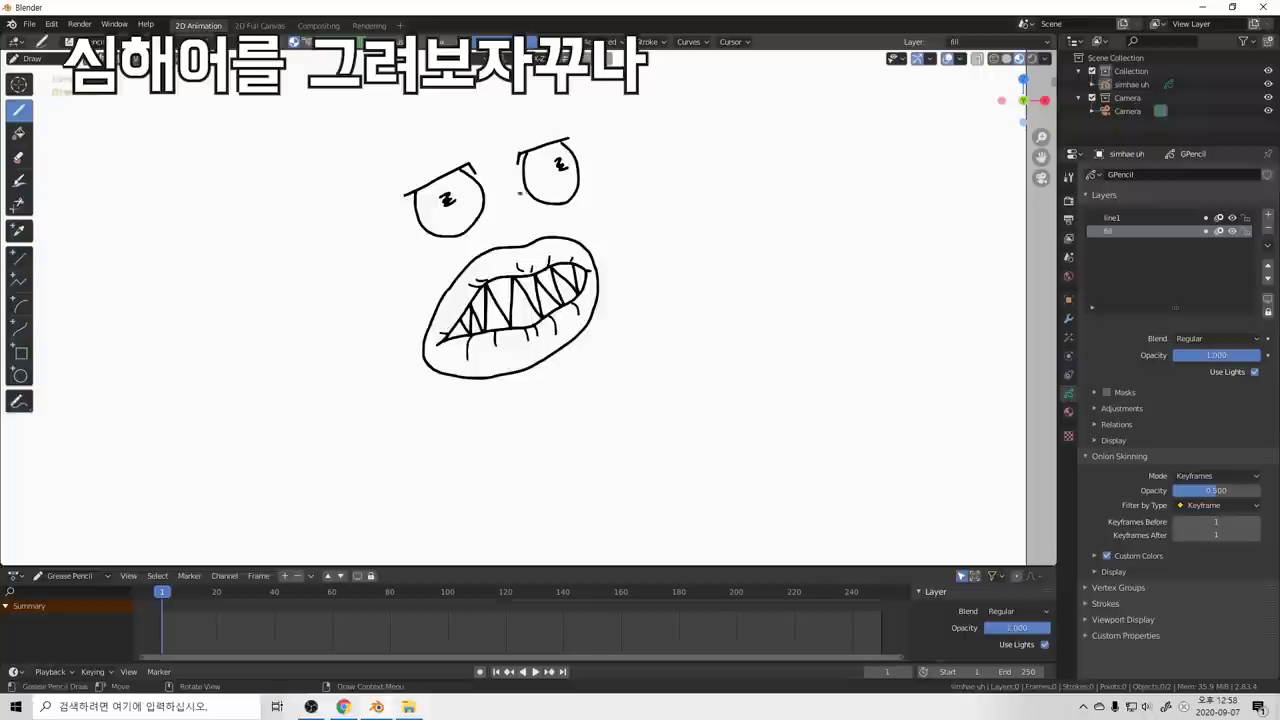
scroll(602, 227, down, 3)
scroll(578, 231, up, 1)
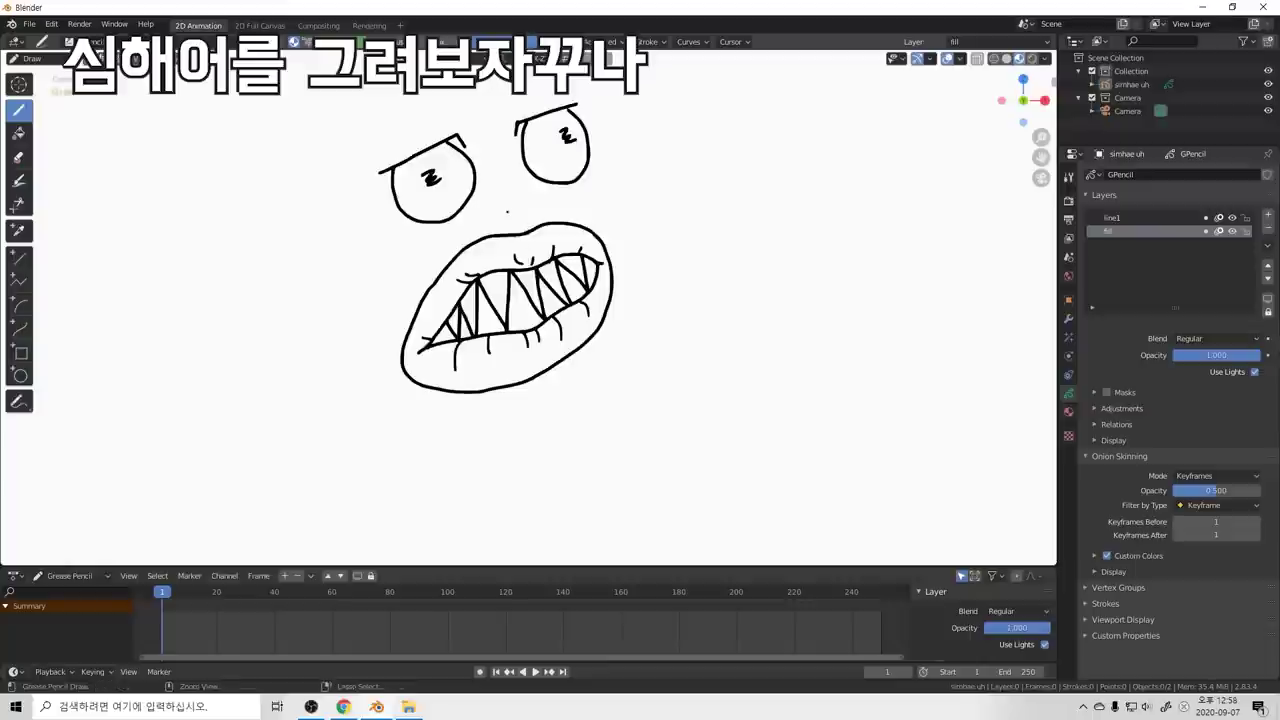
drag(516, 172, 540, 212)
key(ctrl+z)
mouse_move(507, 168)
mouse_down()
mouse_move(546, 186)
mouse_move(516, 209)
mouse_up()
key(ctrl+z)
mouse_move(501, 145)
mouse_down()
mouse_move(547, 179)
mouse_move(505, 215)
mouse_up()
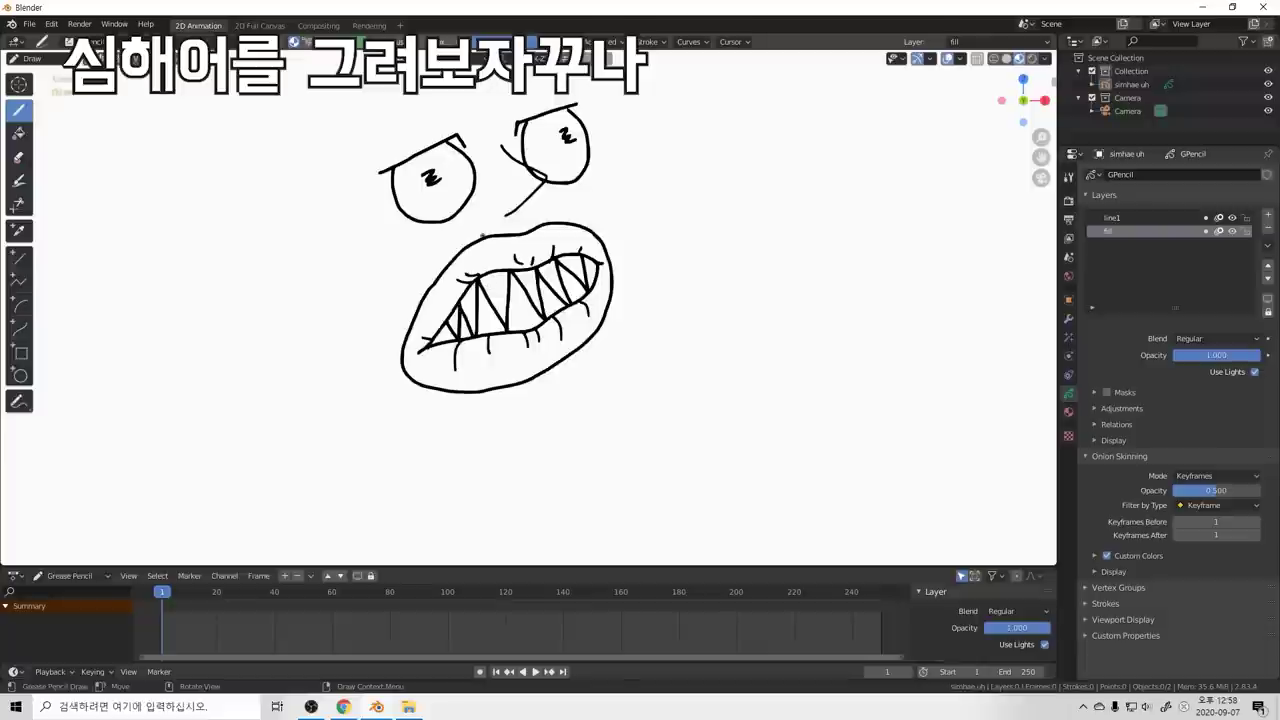
Step: Remove the angular nose line and try several small nose shapes above the upper lip, undoing each one
scroll(483, 235, down, 5)
scroll(483, 235, up, 3)
key(ctrl+z)
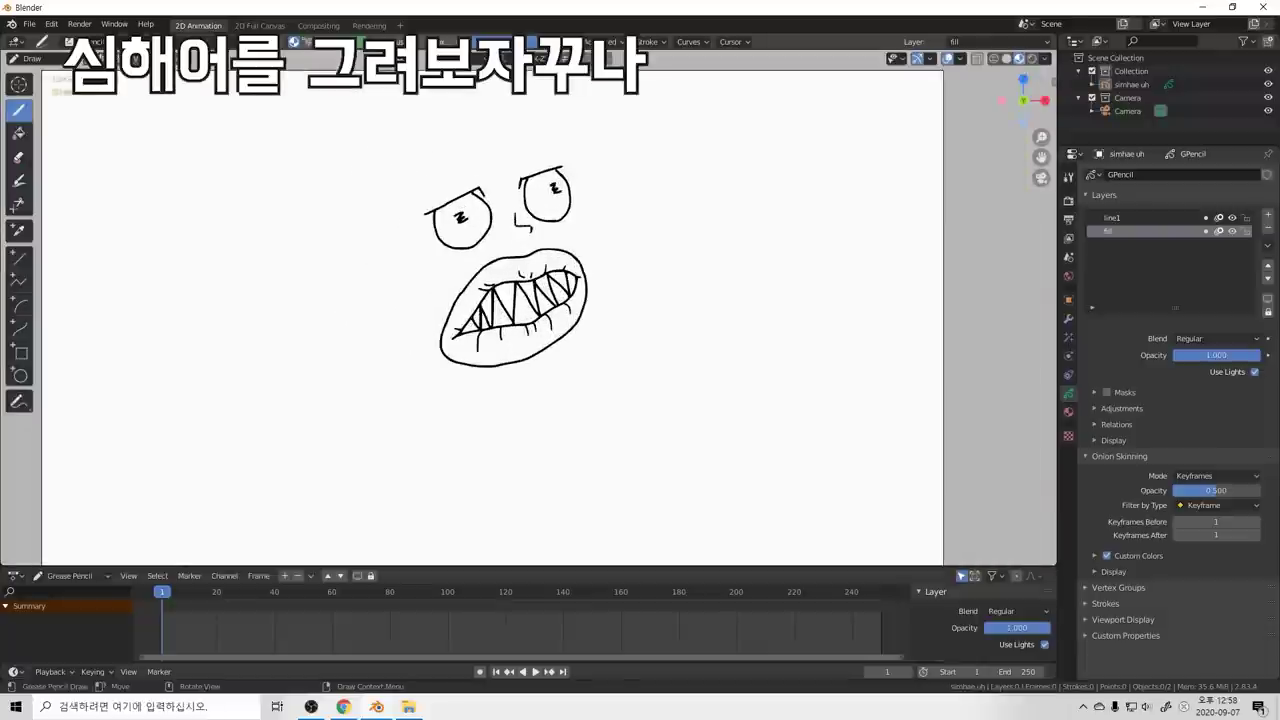
key(ctrl+z)
drag(510, 227, 532, 224)
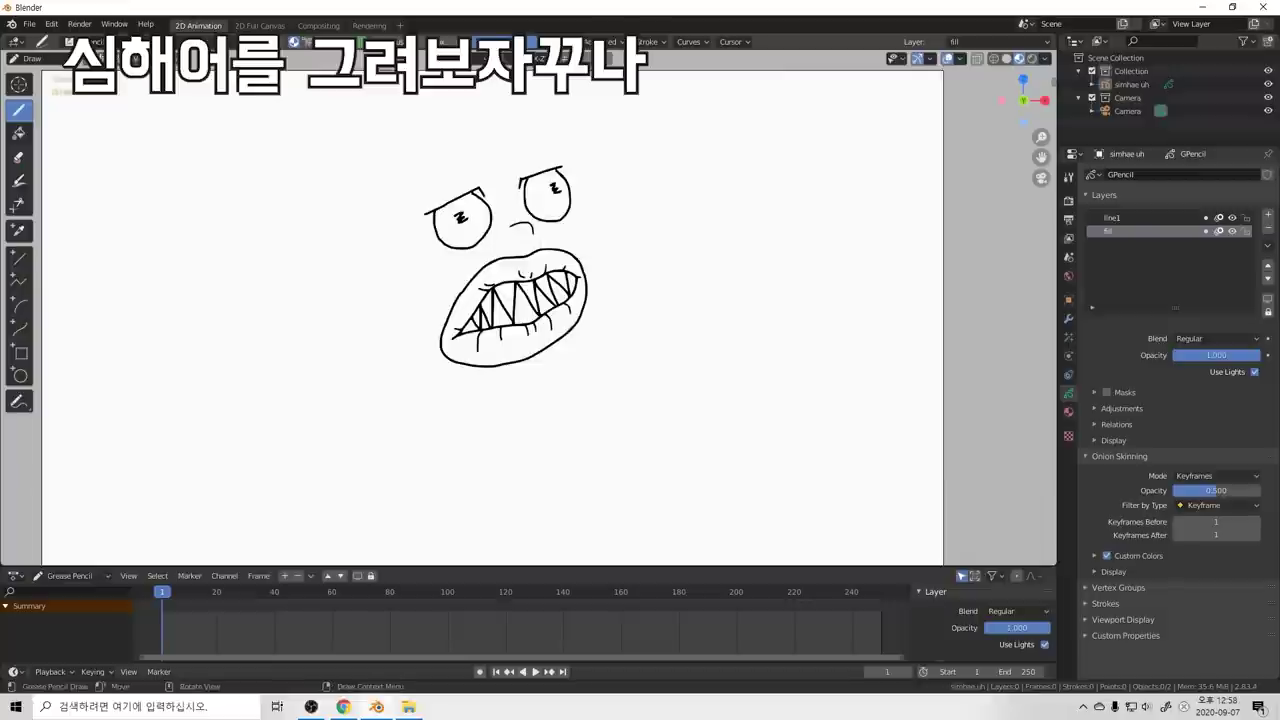
key(ctrl+z)
key(ctrl+z)
drag(517, 239, 600, 228)
key(ctrl+z)
drag(514, 234, 556, 242)
key(ctrl+z)
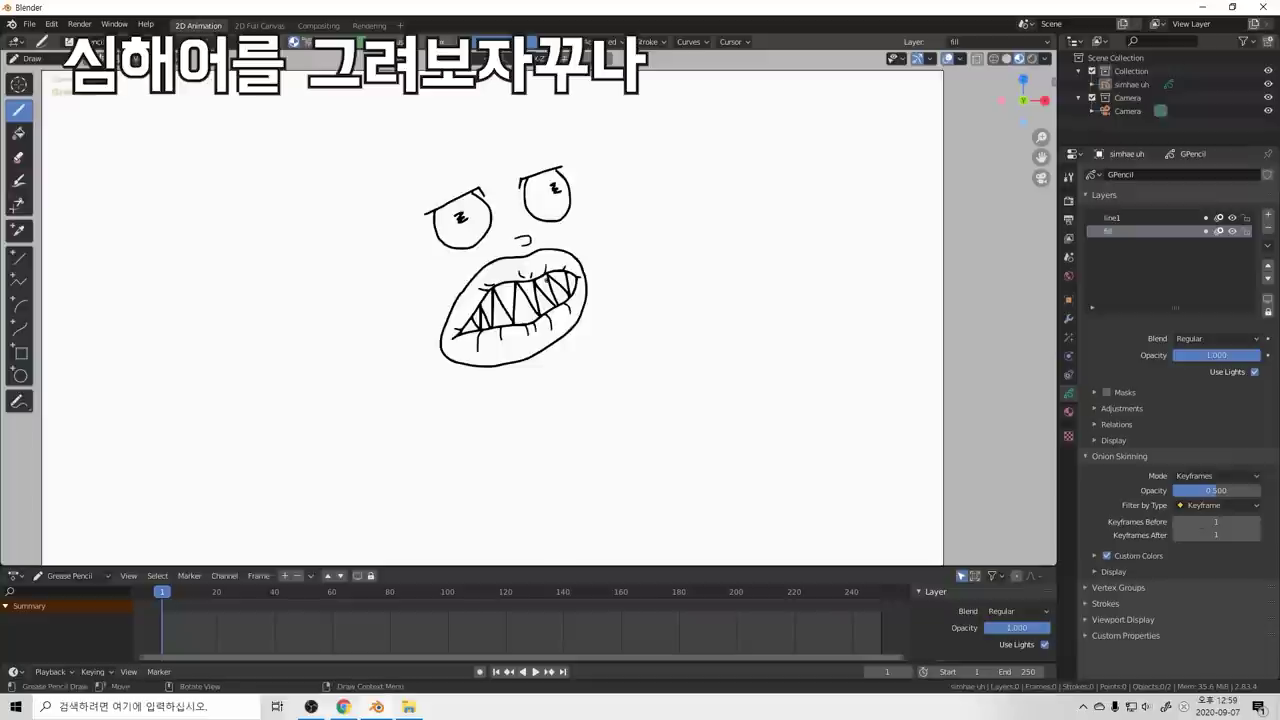
key(ctrl+z)
drag(512, 219, 522, 238)
key(ctrl+z)
Step: Draw a short crease line along the lower inner edge of each eye
scroll(624, 177, down, 1)
scroll(560, 208, up, 2)
scroll(560, 208, down, 2)
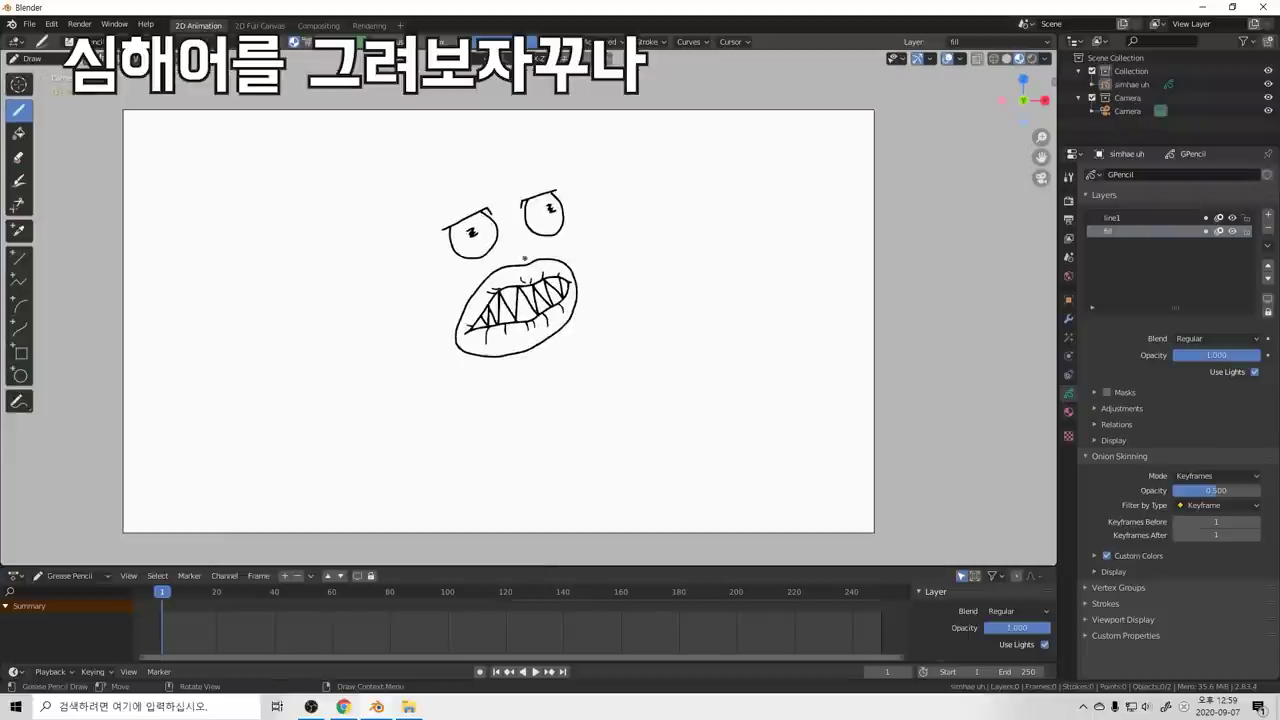
drag(501, 243, 503, 252)
key(ctrl+z)
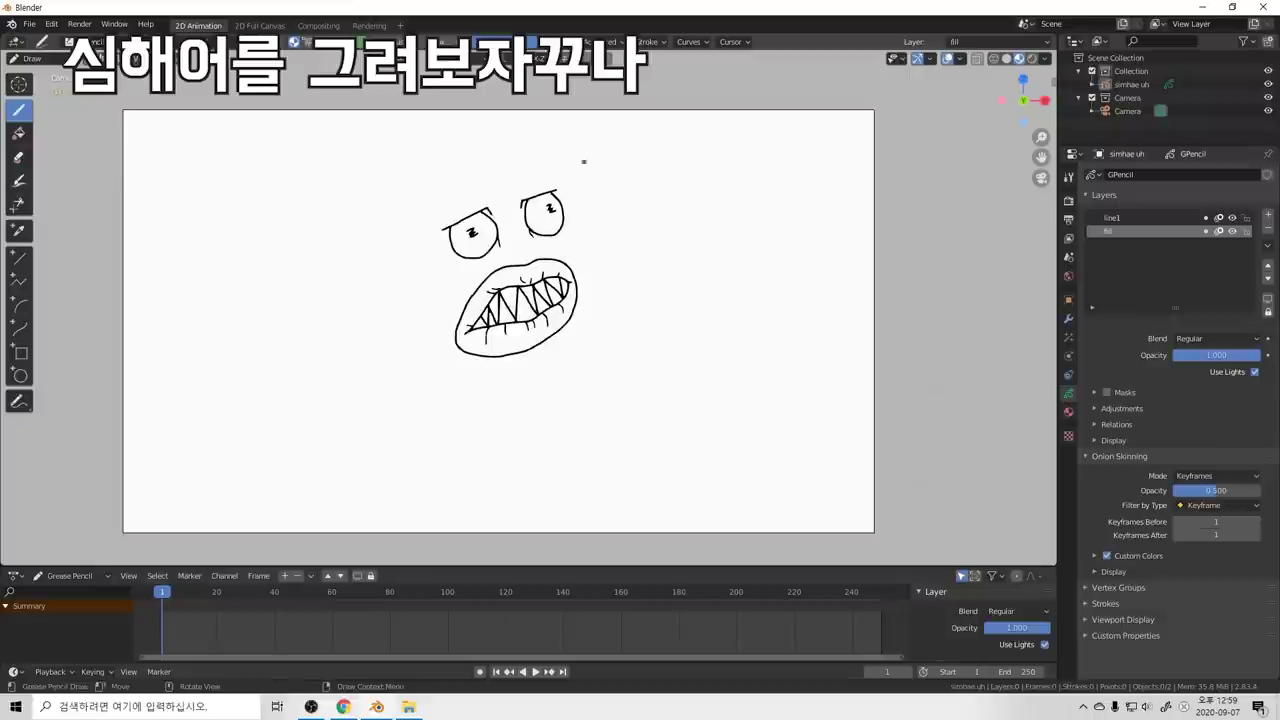
Step: Erase the scribbled pupils inside both eyes
key(shift+space)
click(453, 261)
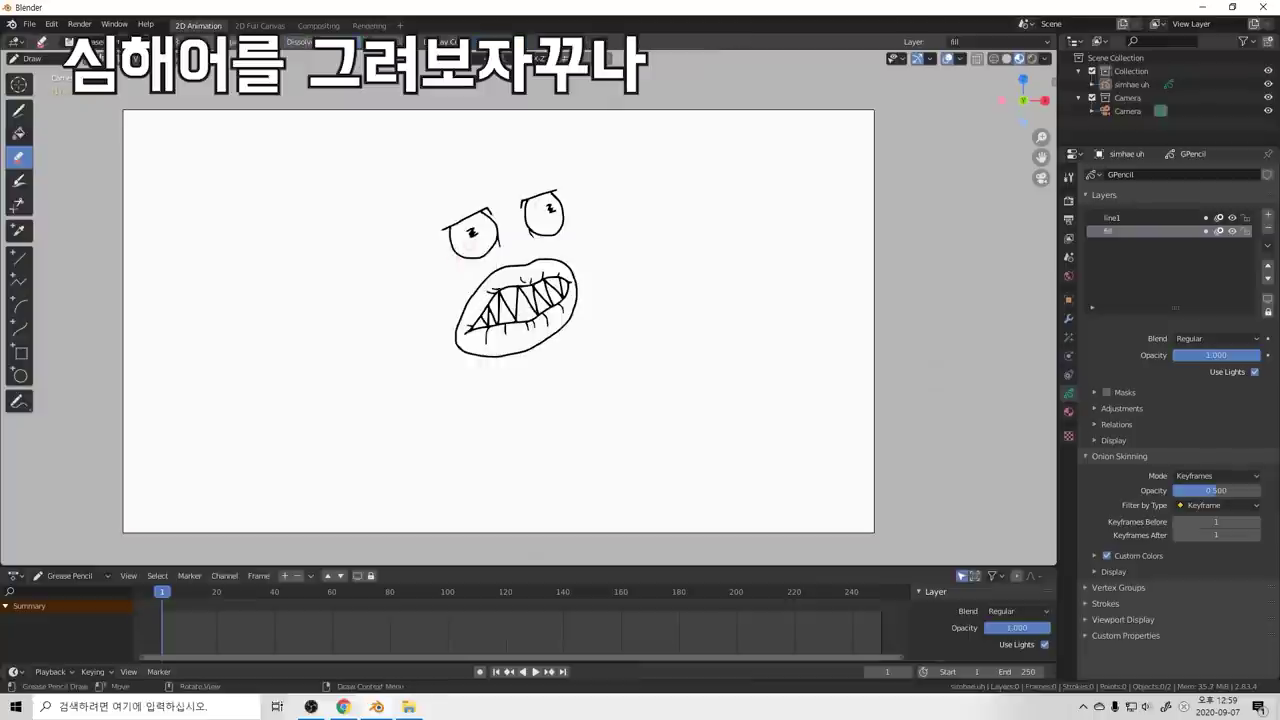
drag(473, 236, 472, 231)
drag(545, 204, 553, 212)
Step: Draw new small scribbled pupils, placing each one near the outer side of its eye
key(shift+space)
click(430, 201)
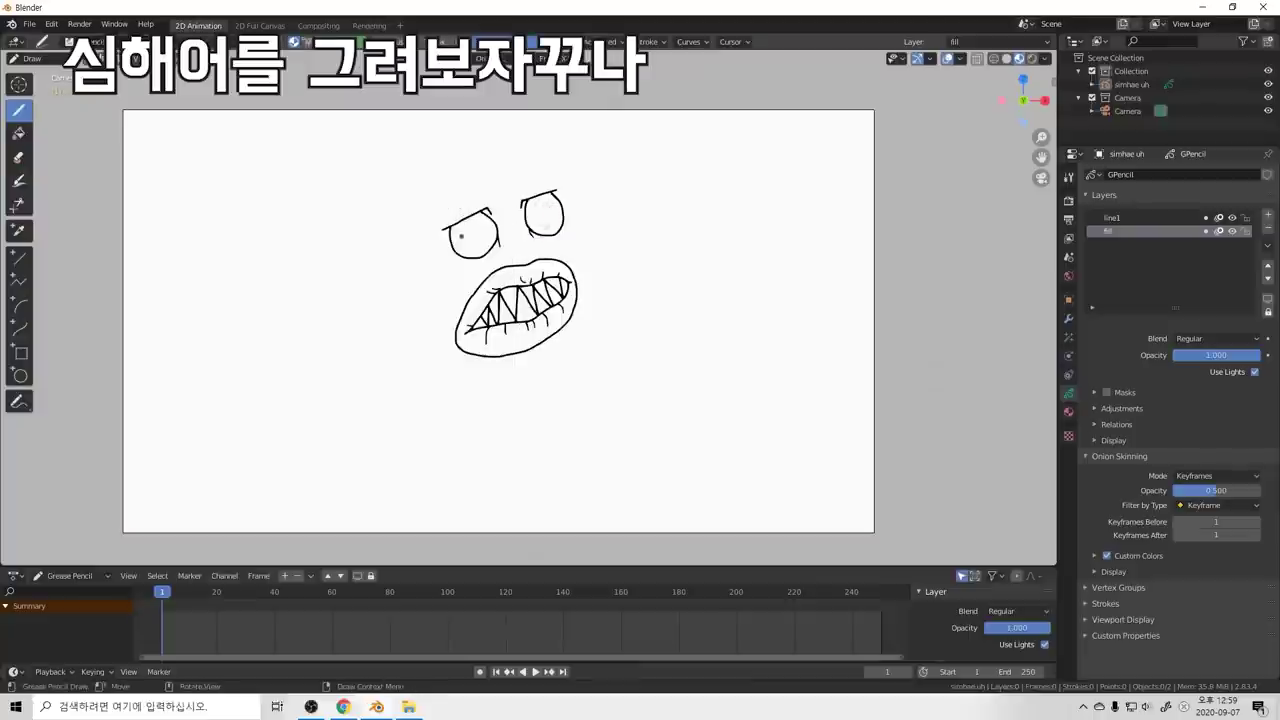
drag(463, 239, 466, 240)
key(ctrl+z)
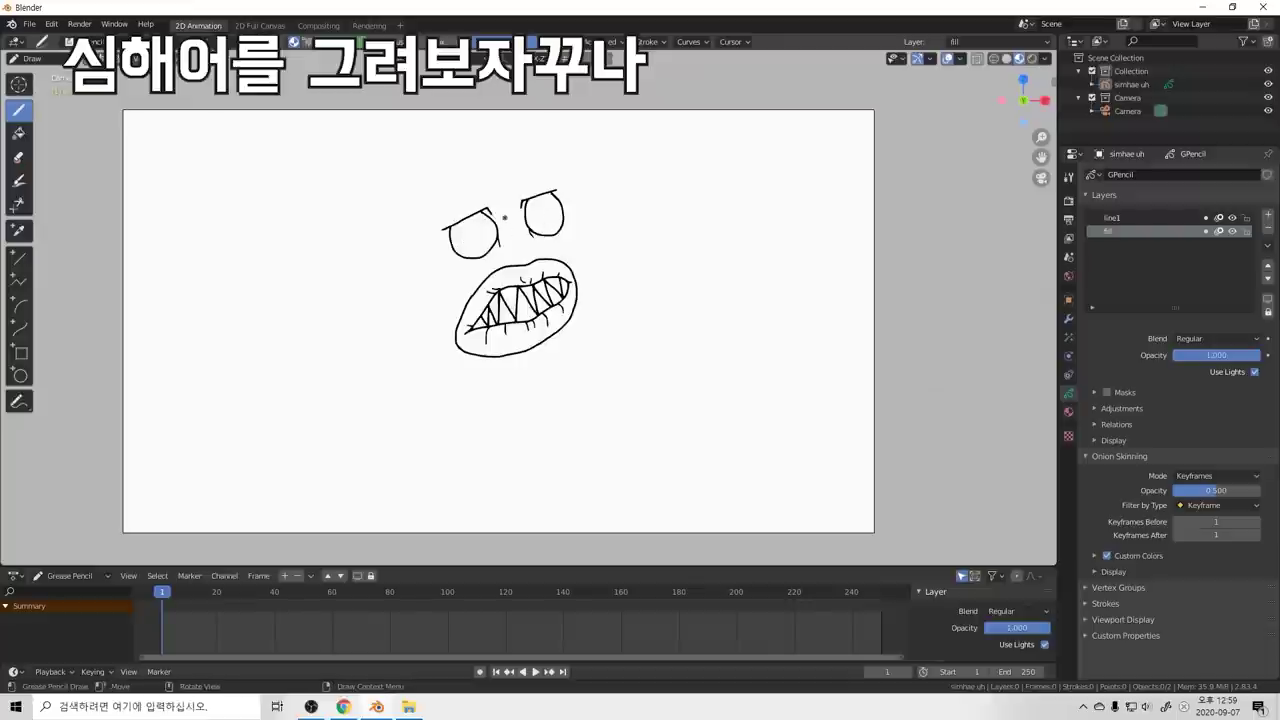
scroll(497, 220, up, 4)
drag(384, 163, 399, 172)
mouse_move(582, 102)
mouse_down()
mouse_move(572, 106)
mouse_move(587, 111)
mouse_up()
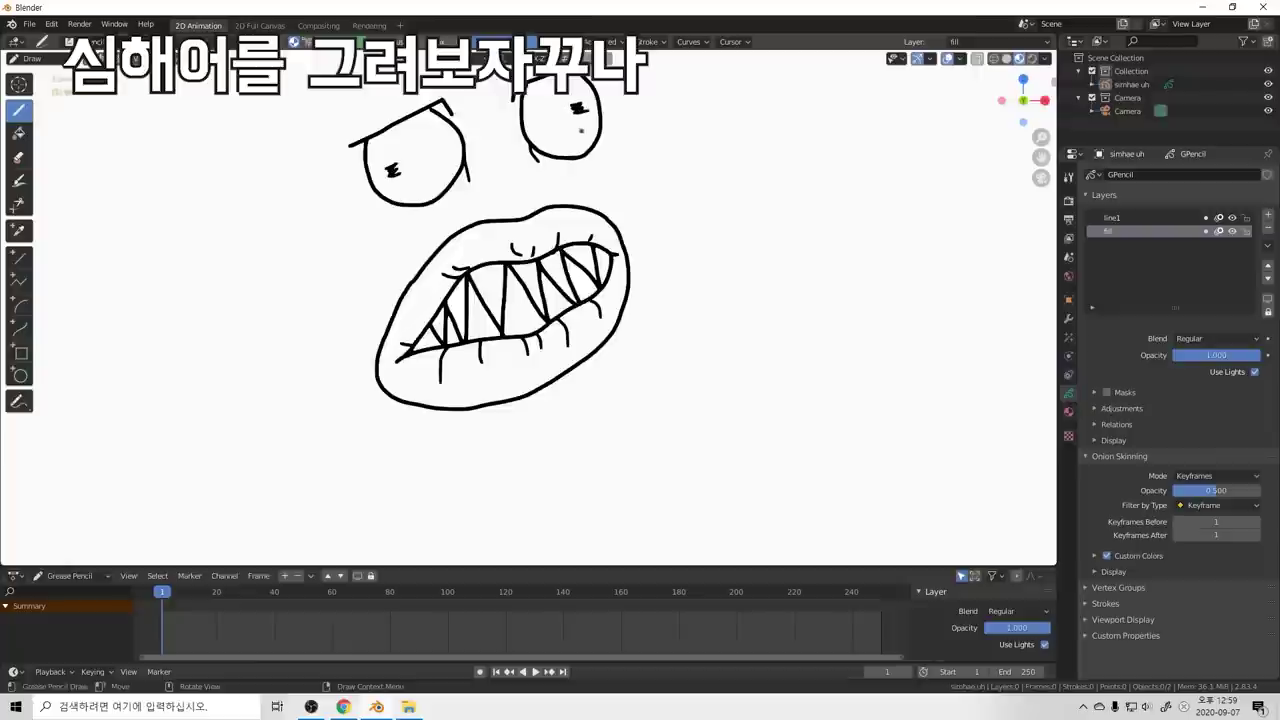
scroll(562, 179, down, 4)
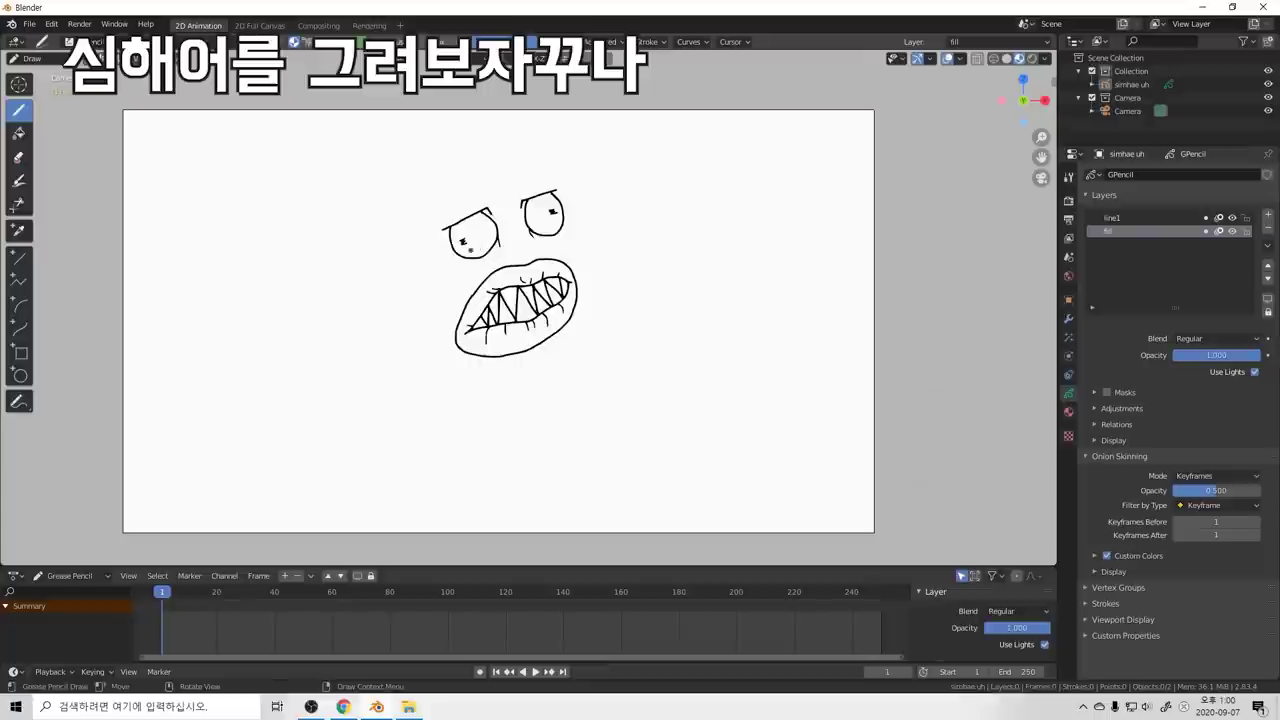
Step: Draw a small wavy, squarish iris outline around the pupil of each eye
scroll(472, 251, up, 5)
shift+middle_drag(469, 239, 476, 280)
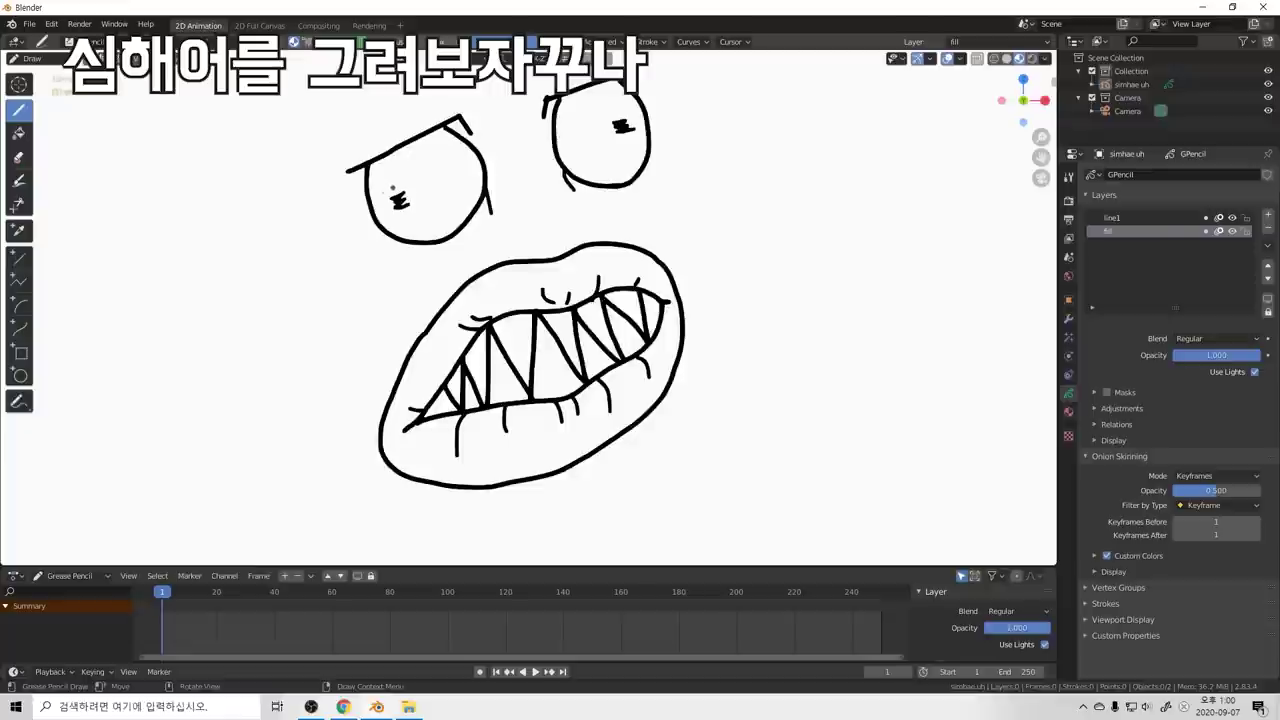
mouse_move(386, 190)
mouse_down()
mouse_move(412, 184)
mouse_move(424, 214)
mouse_move(400, 218)
mouse_move(378, 198)
mouse_move(416, 184)
mouse_up()
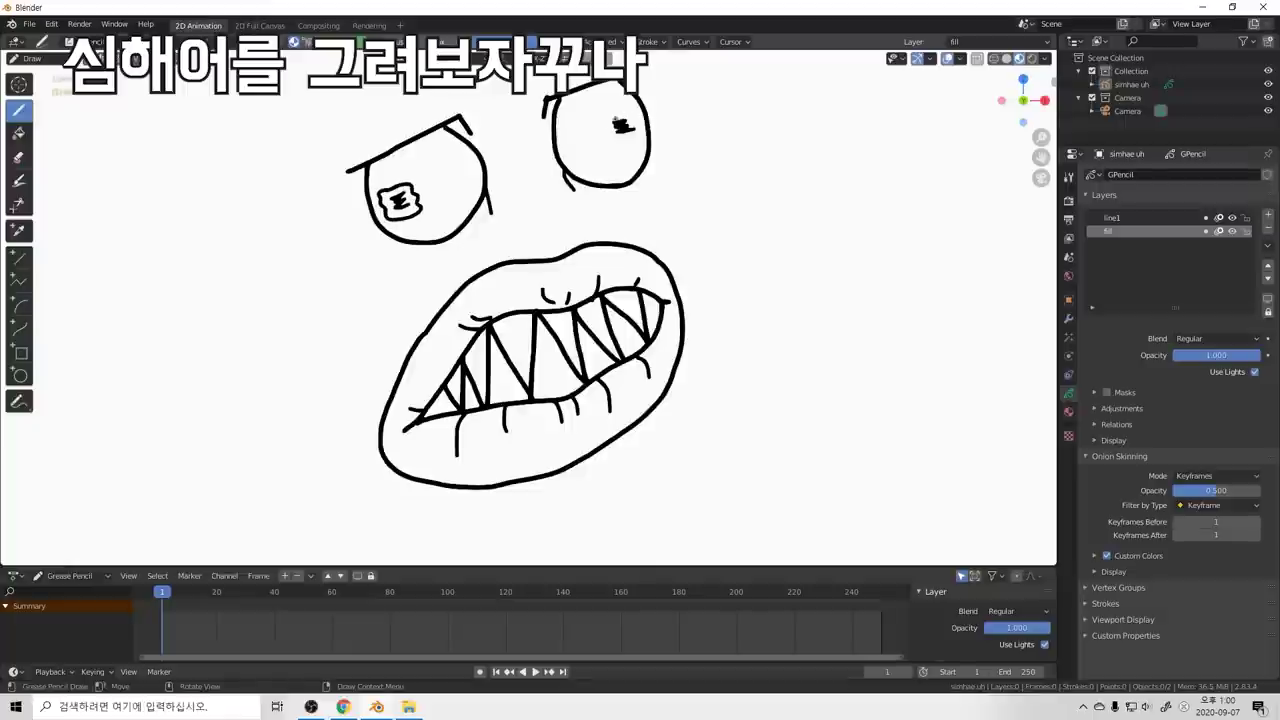
mouse_move(622, 110)
mouse_down()
mouse_move(603, 124)
mouse_move(608, 150)
mouse_move(644, 124)
mouse_move(602, 112)
mouse_move(611, 143)
mouse_move(641, 124)
mouse_move(621, 112)
mouse_up()
key(ctrl+z)
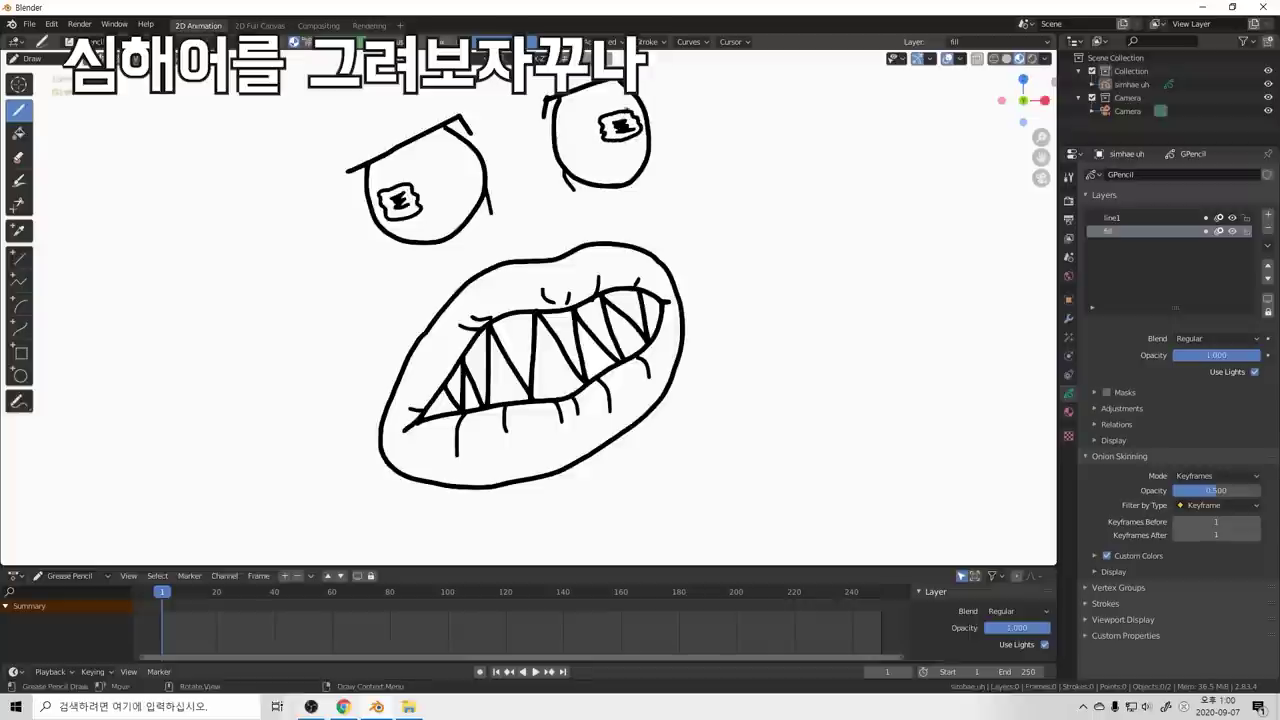
scroll(659, 178, down, 5)
scroll(642, 206, up, 2)
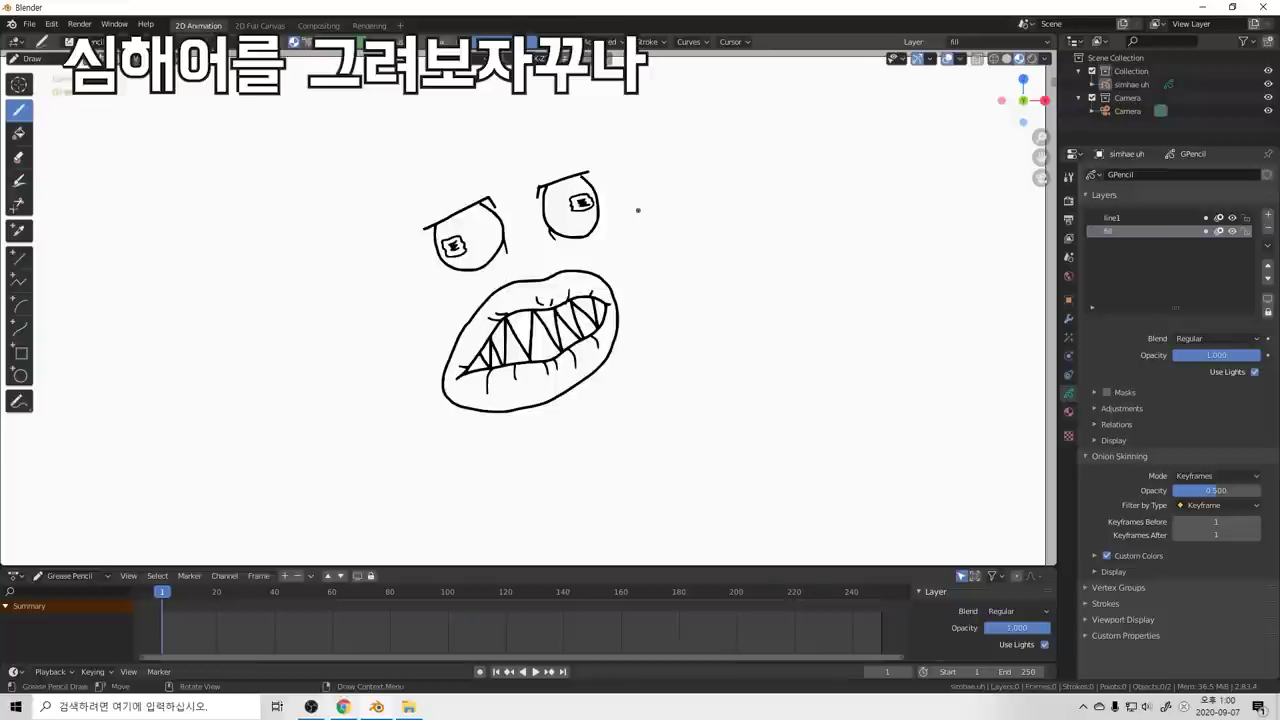
scroll(626, 211, down, 1)
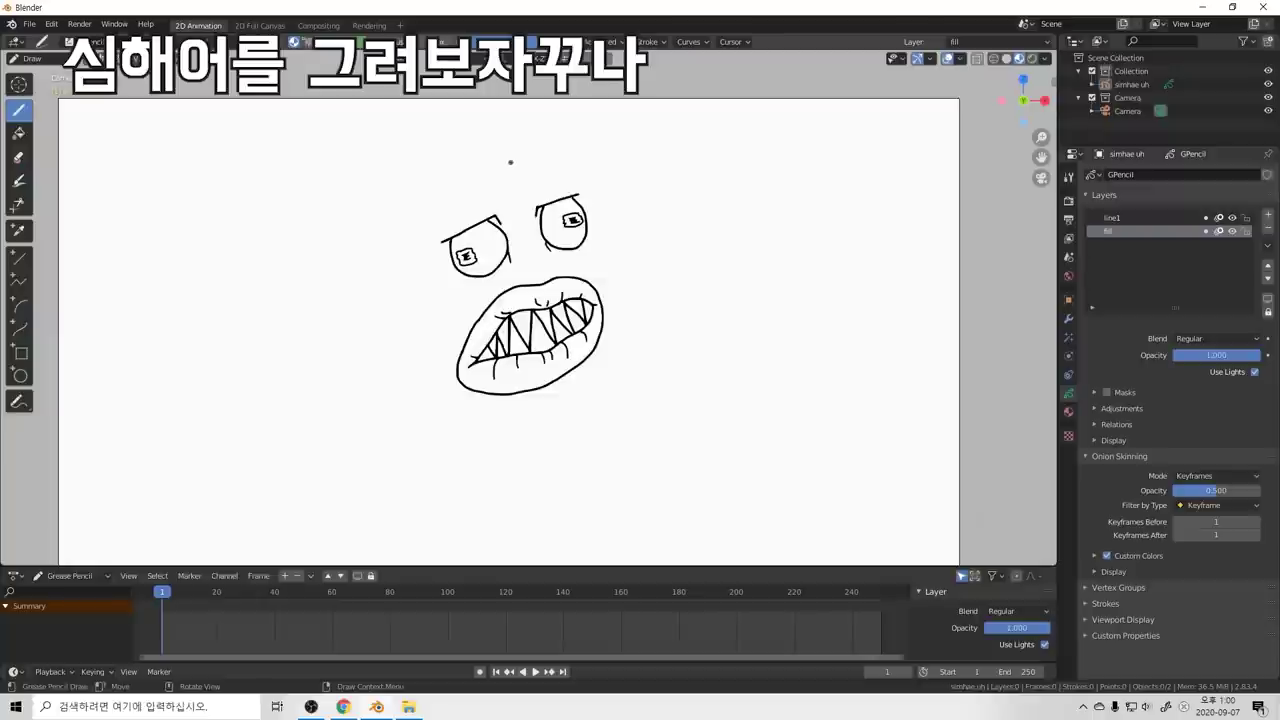
Step: Erase the short hooks at the inner ends of the upper eyelid lines
scroll(508, 201, up, 4)
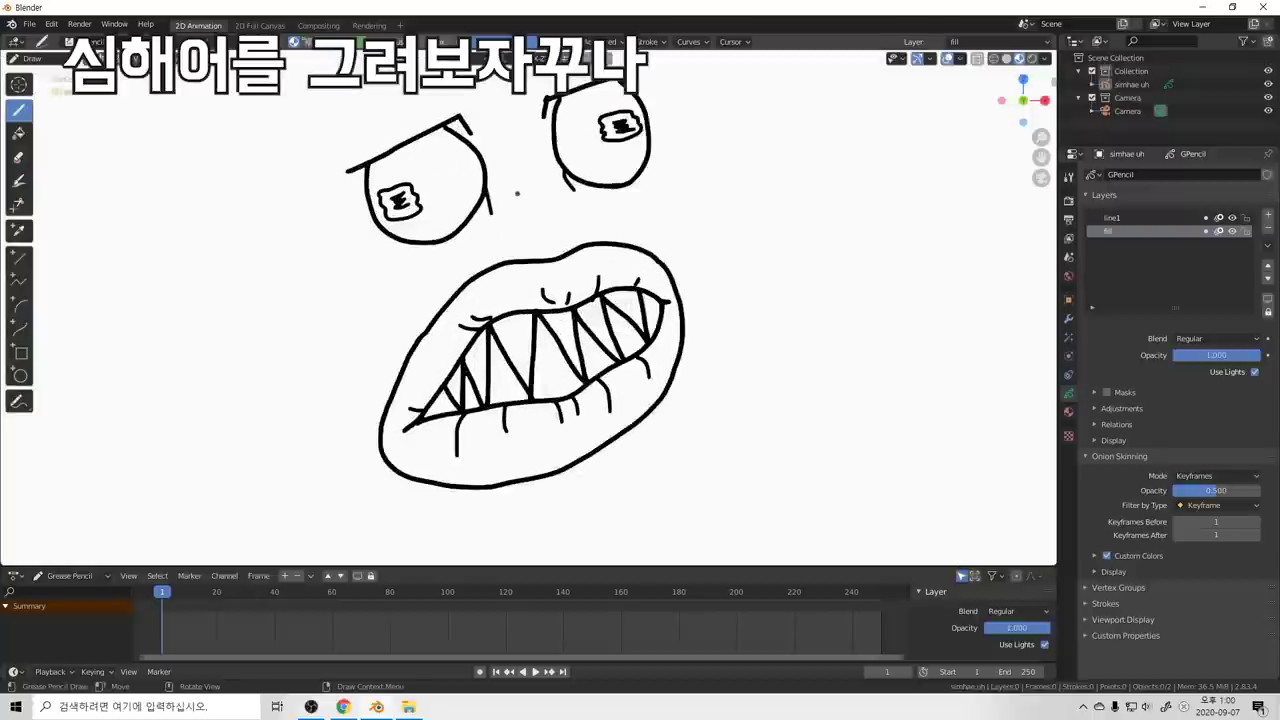
key(shift+space)
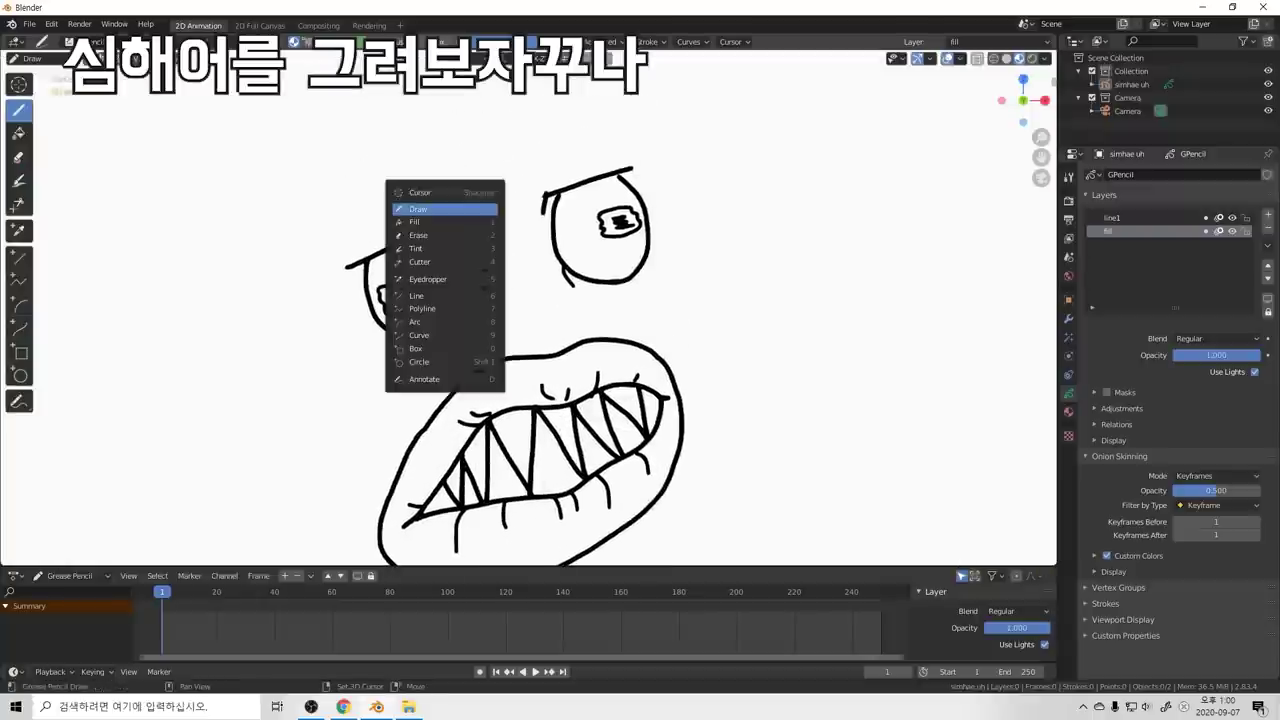
click(455, 236)
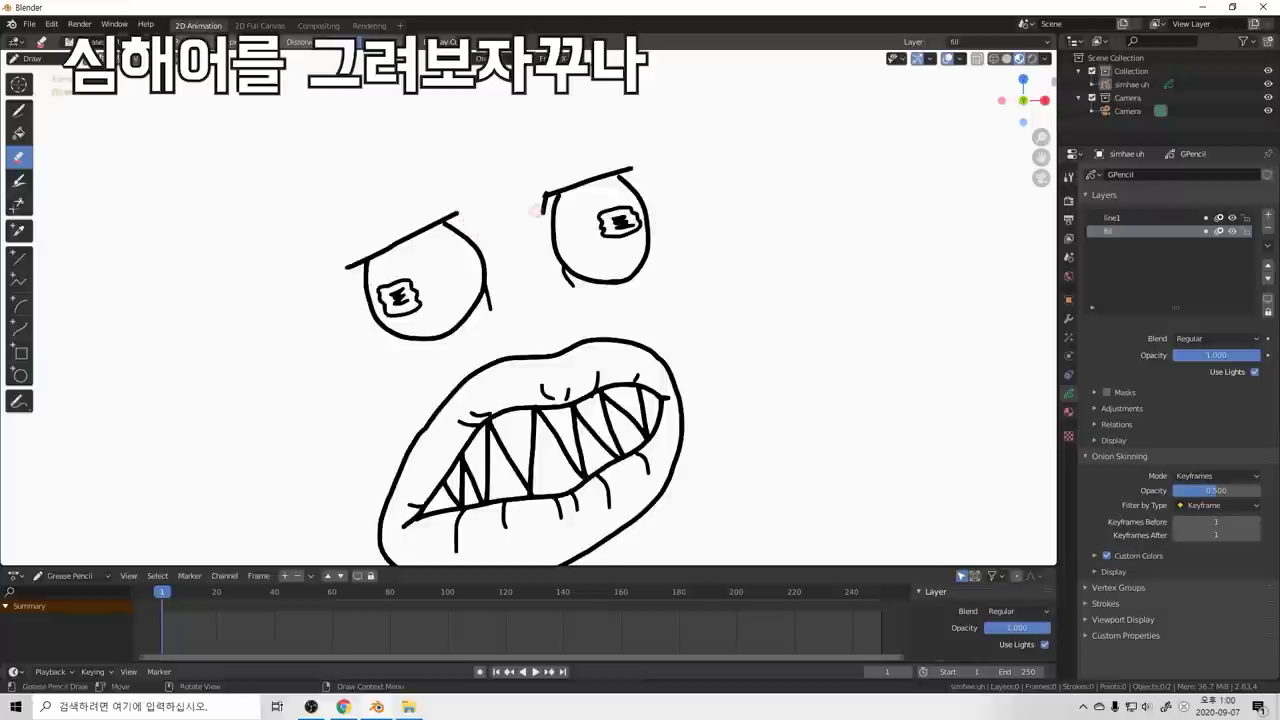
Step: Redraw a smaller hook at the inner end of each upper eyelid line, undoing the unsatisfactory strokes
key(shift+space)
click(462, 212)
key(ctrl+z)
mouse_move(455, 210)
mouse_down()
mouse_move(473, 226)
mouse_move(464, 221)
mouse_up()
key(ctrl+z)
drag(549, 187, 544, 210)
key(ctrl+z)
key(ctrl+z)
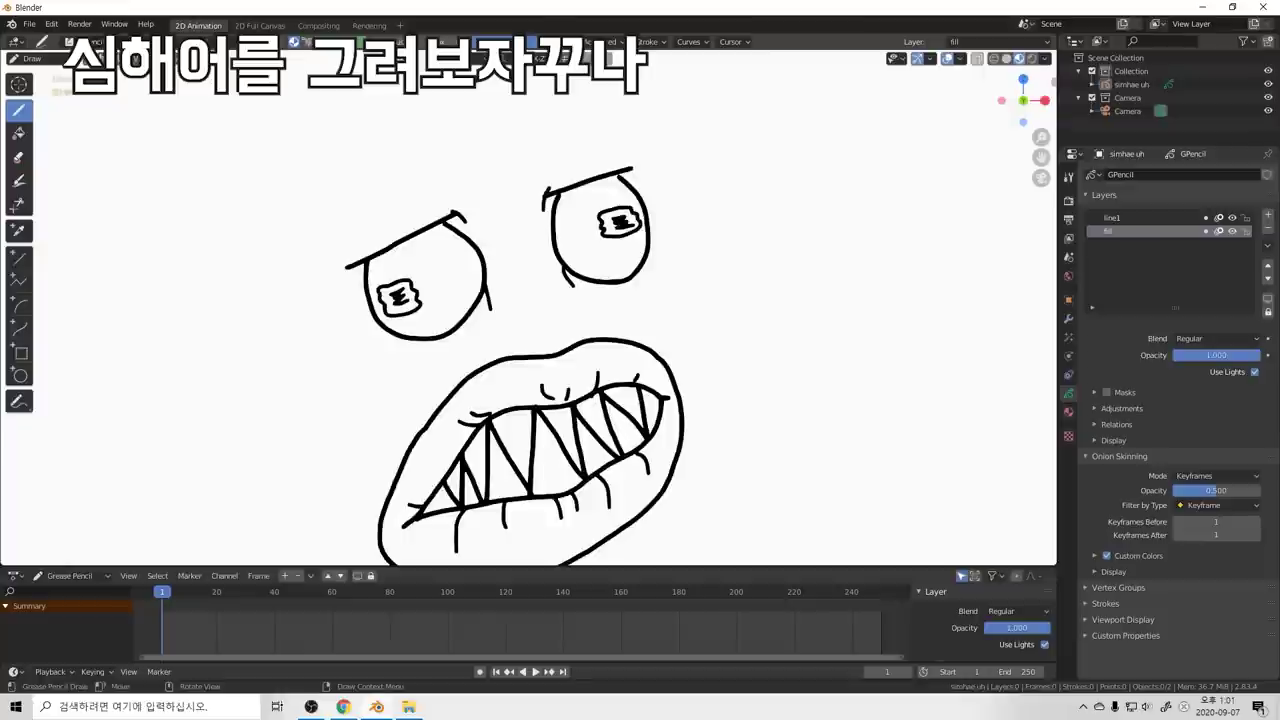
Step: Try several curved head outlines from above the eyes down the left side of the face, undoing each one
scroll(614, 210, down, 4)
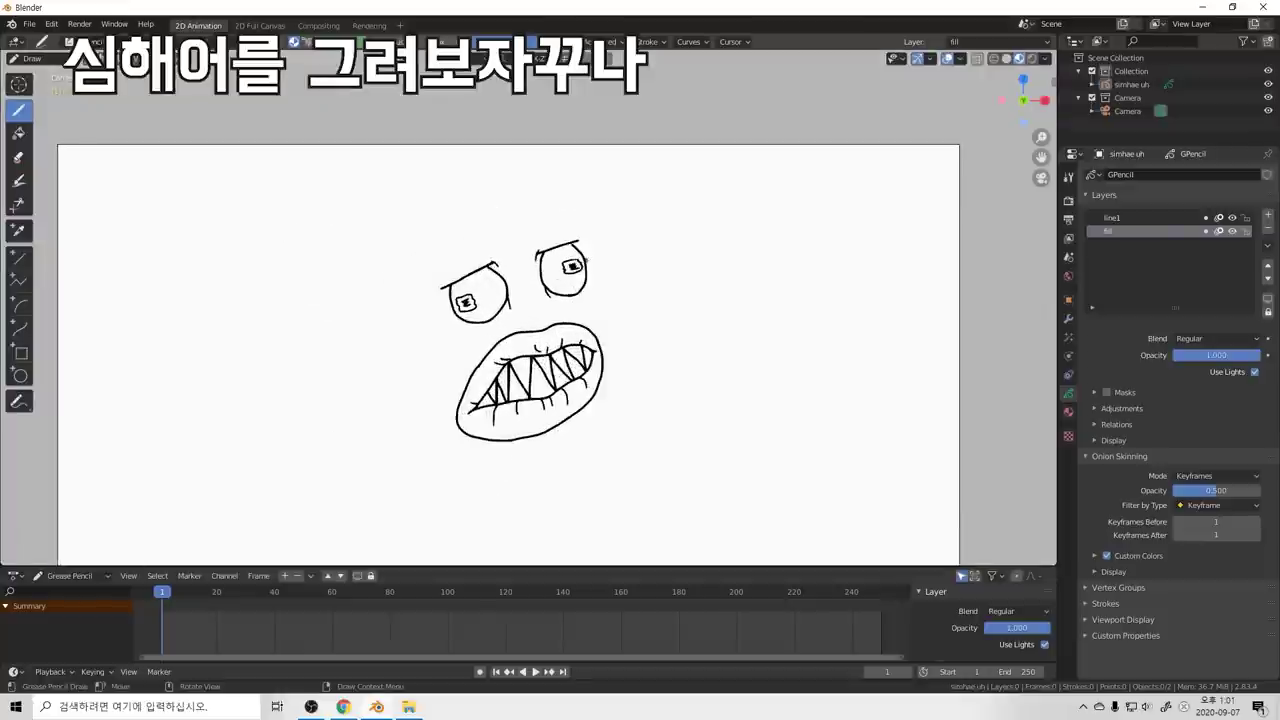
scroll(565, 248, up, 1)
scroll(570, 238, down, 2)
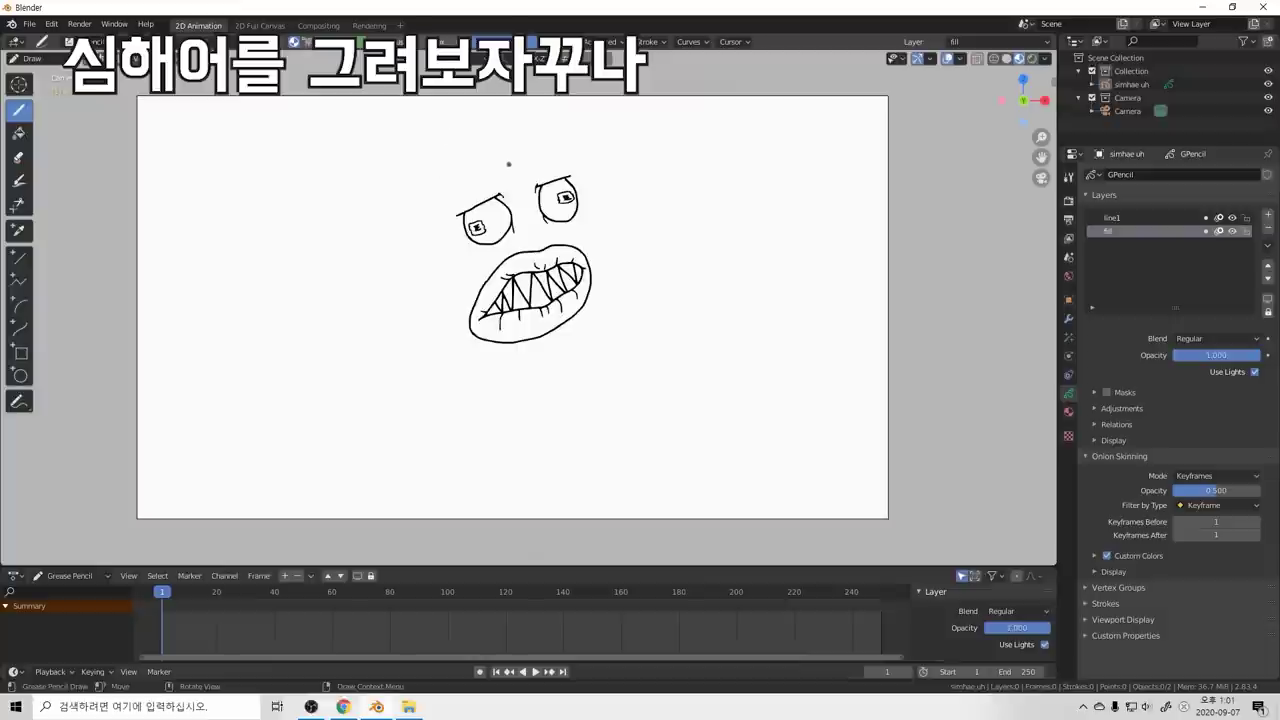
mouse_move(512, 141)
mouse_down()
mouse_move(438, 170)
mouse_move(410, 220)
mouse_up()
key(ctrl+z)
drag(514, 141, 446, 176)
key(ctrl+z)
mouse_move(512, 140)
mouse_down()
mouse_move(475, 149)
mouse_move(453, 182)
mouse_up()
key(ctrl+z)
mouse_move(518, 137)
mouse_down()
mouse_move(455, 167)
mouse_move(382, 288)
mouse_up()
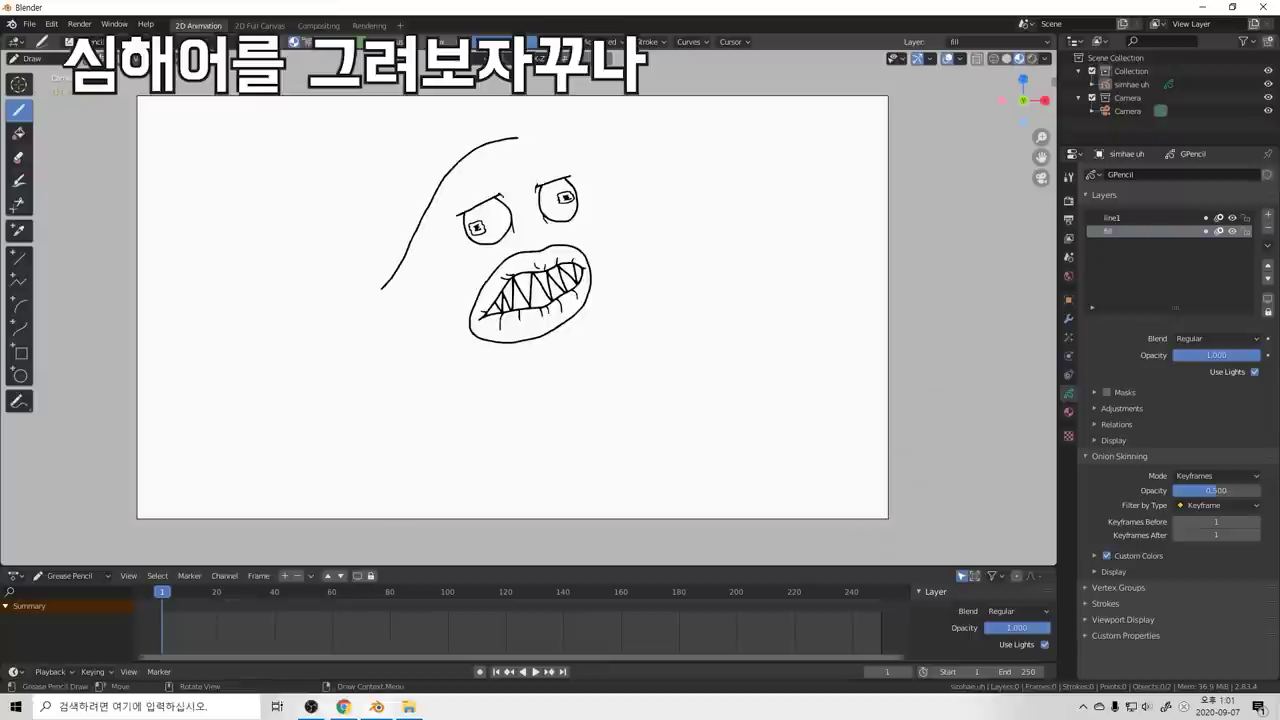
key(ctrl+z)
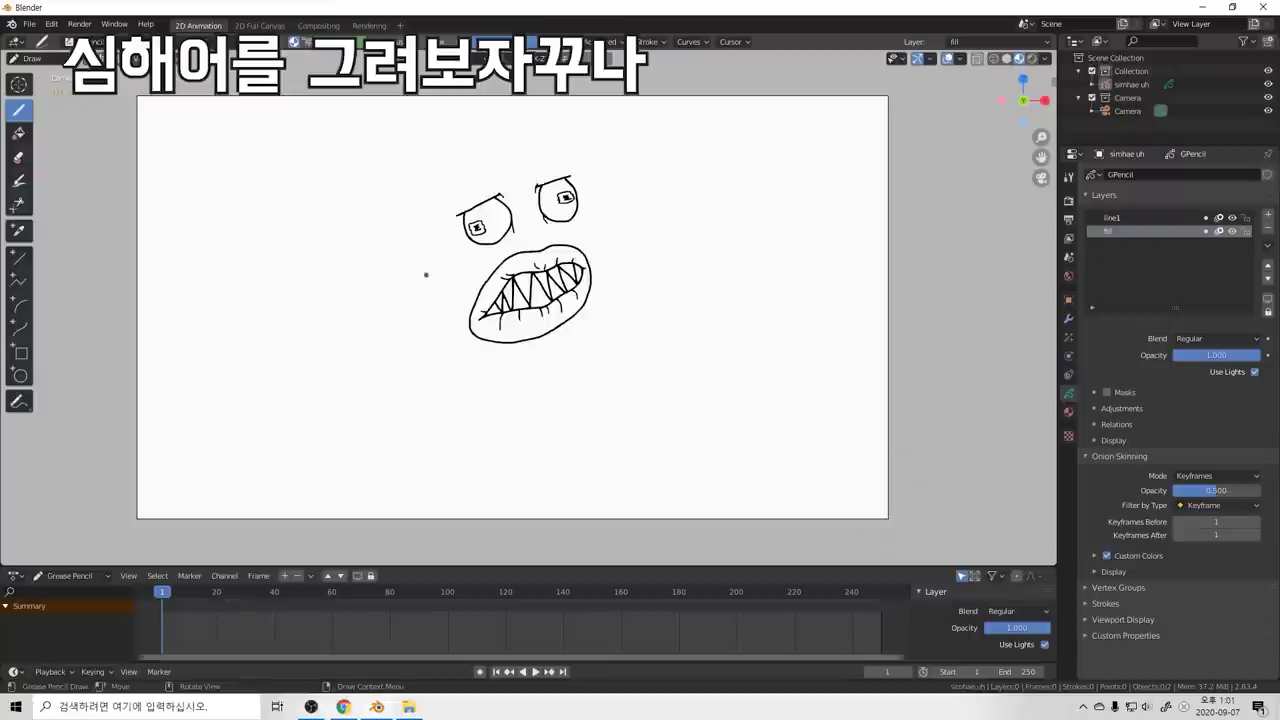
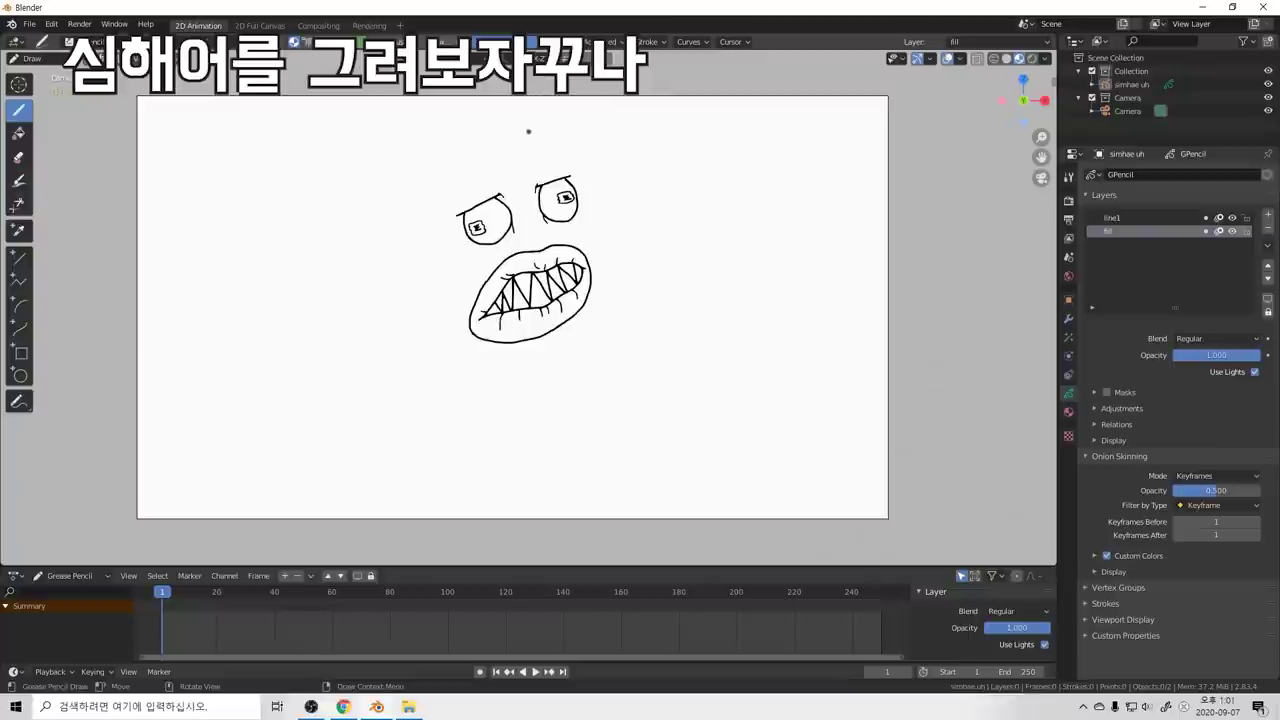
mouse_move(531, 129)
mouse_down()
mouse_move(462, 150)
mouse_move(437, 175)
mouse_move(406, 282)
mouse_up()
key(ctrl+z)
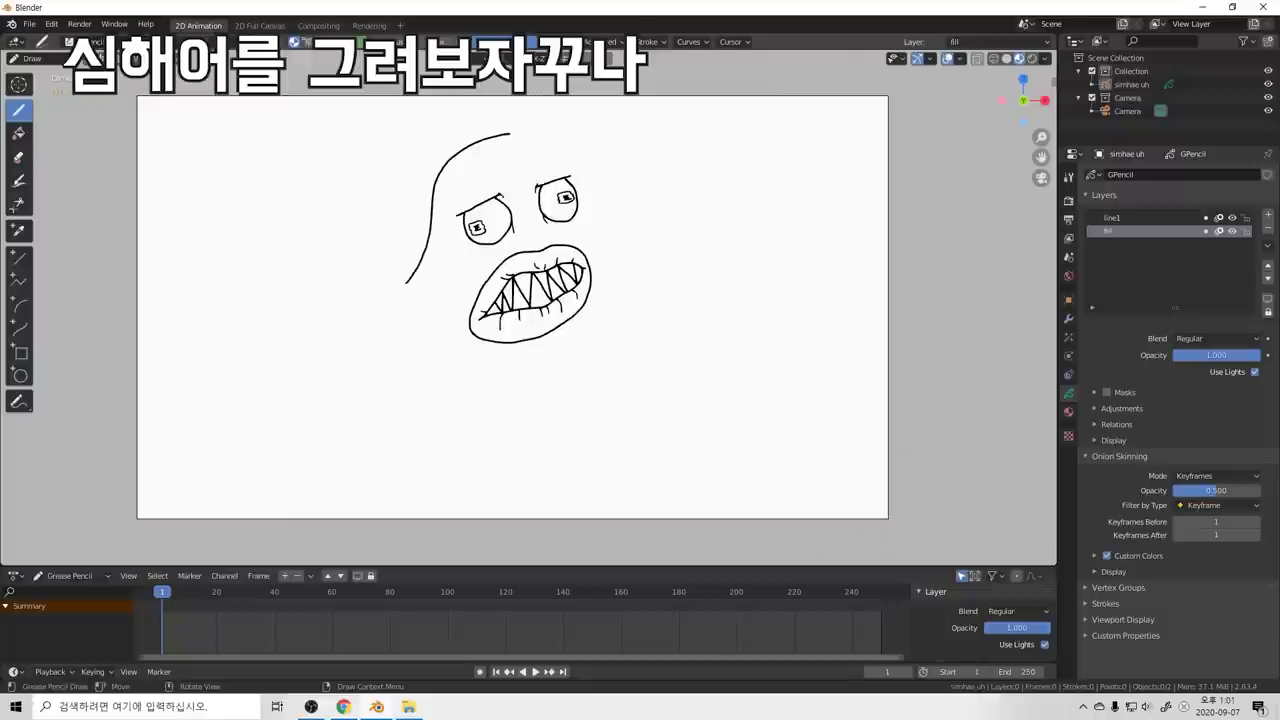
key(ctrl+z)
drag(533, 130, 473, 149)
mouse_move(504, 134)
mouse_down()
mouse_move(454, 156)
mouse_move(434, 186)
mouse_move(430, 262)
mouse_move(452, 322)
mouse_up()
key(ctrl+z)
mouse_move(493, 137)
mouse_down()
mouse_move(451, 179)
mouse_move(439, 242)
mouse_up()
key(ctrl+z)
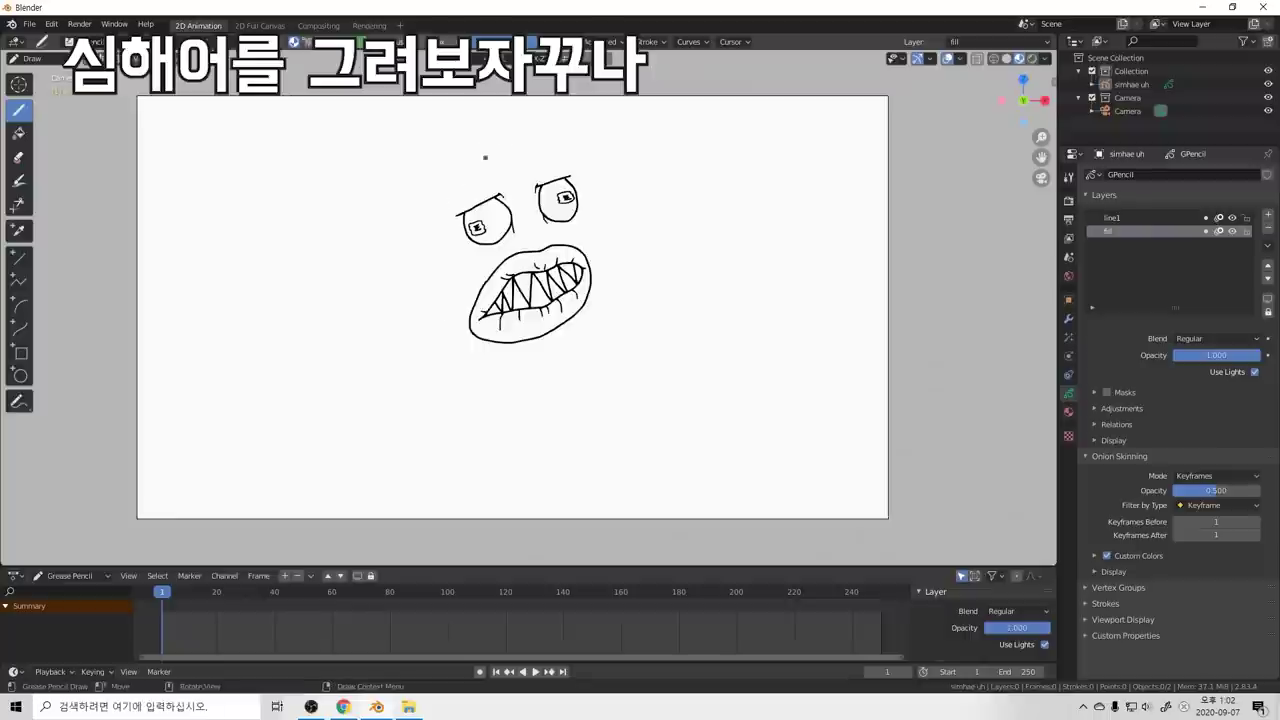
Step: Draw the head's left outline as a curve from above the left eye down to the mouth's corner level
mouse_move(497, 134)
mouse_down()
mouse_move(469, 150)
mouse_move(443, 205)
mouse_move(443, 314)
mouse_up()
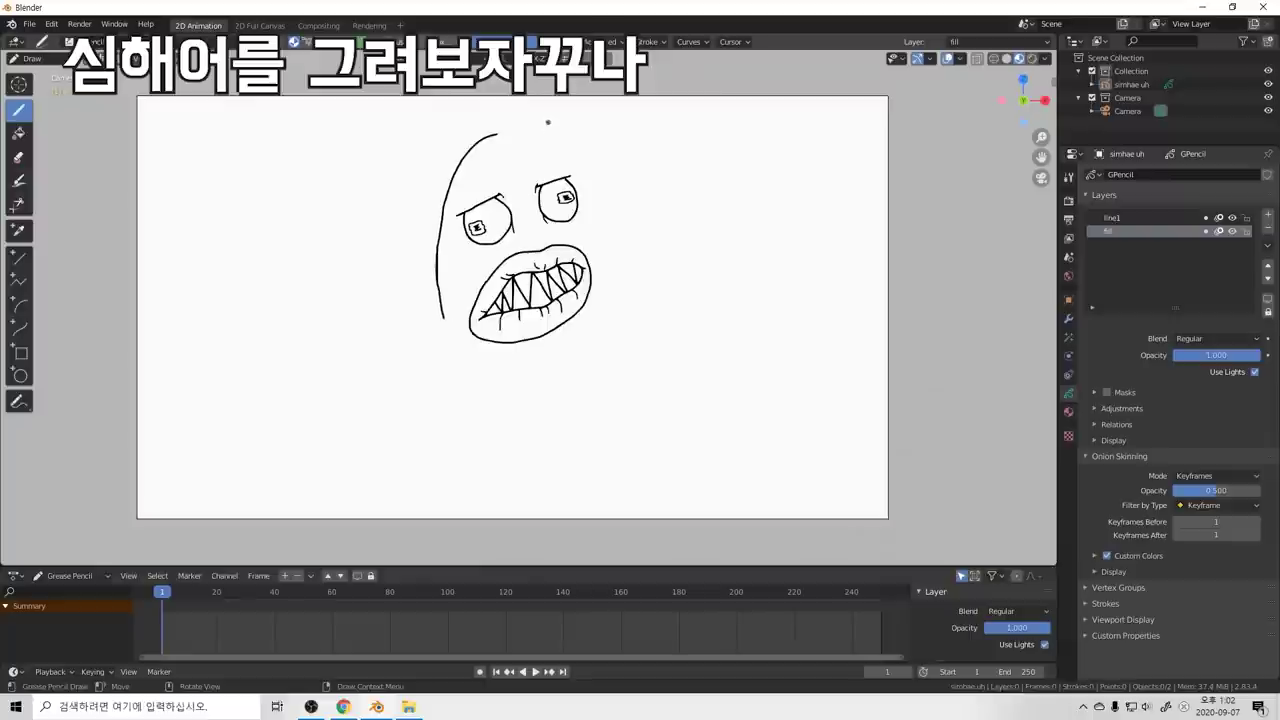
key(ctrl+z)
mouse_move(484, 141)
mouse_down()
mouse_move(442, 186)
mouse_move(427, 248)
mouse_move(433, 308)
mouse_up()
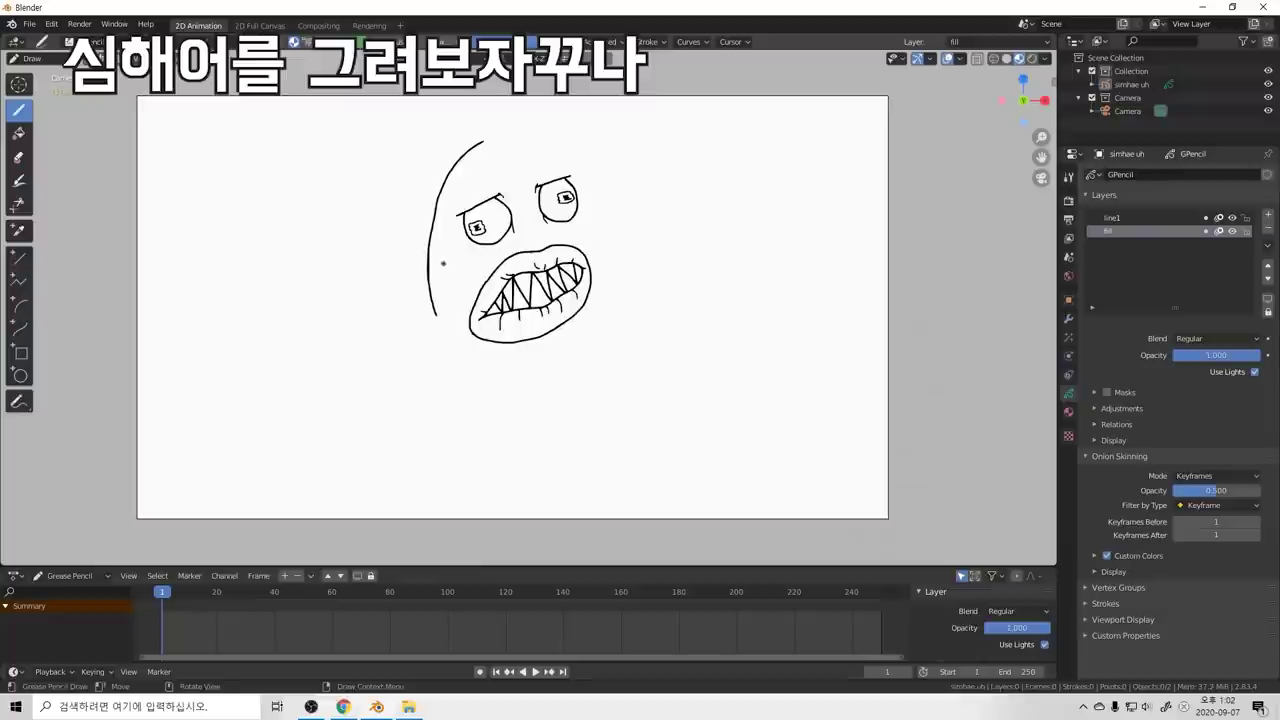
right_click(447, 265)
Step: Continue the head outline over the top and down the right side to below the mouth, undoing the unsatisfactory attempts
drag(486, 141, 546, 132)
key(ctrl+z)
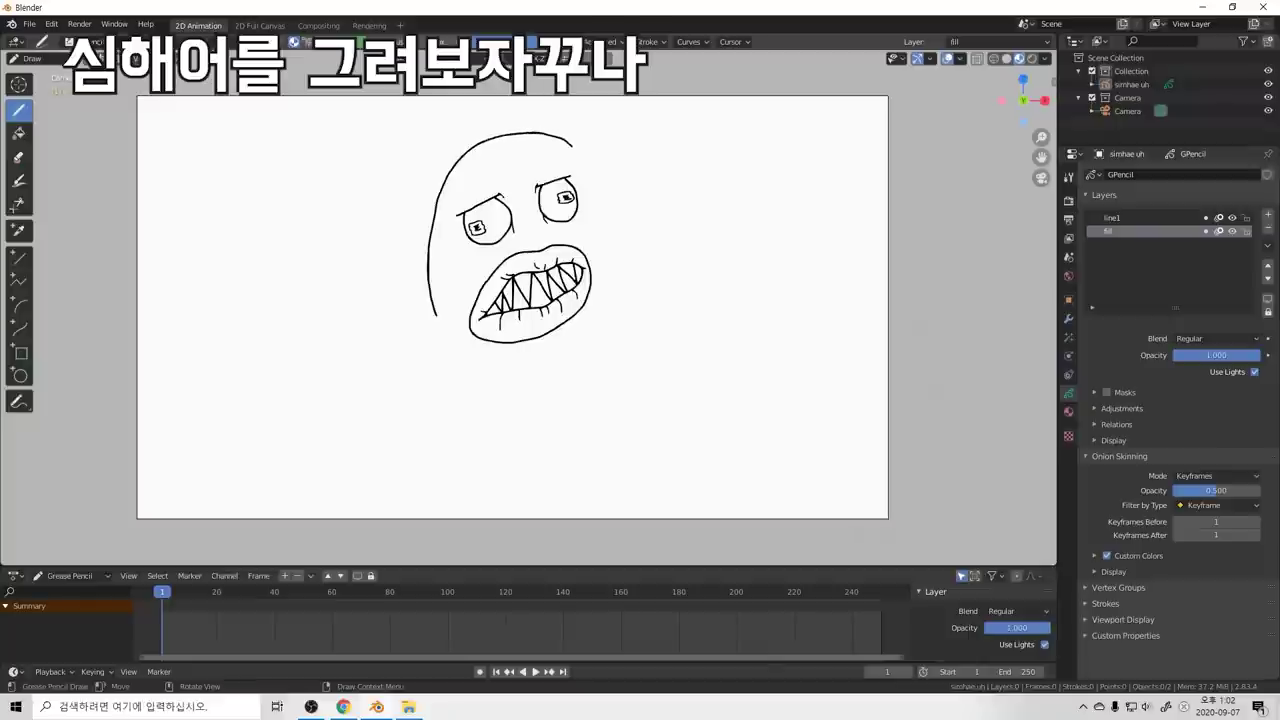
drag(594, 196, 594, 306)
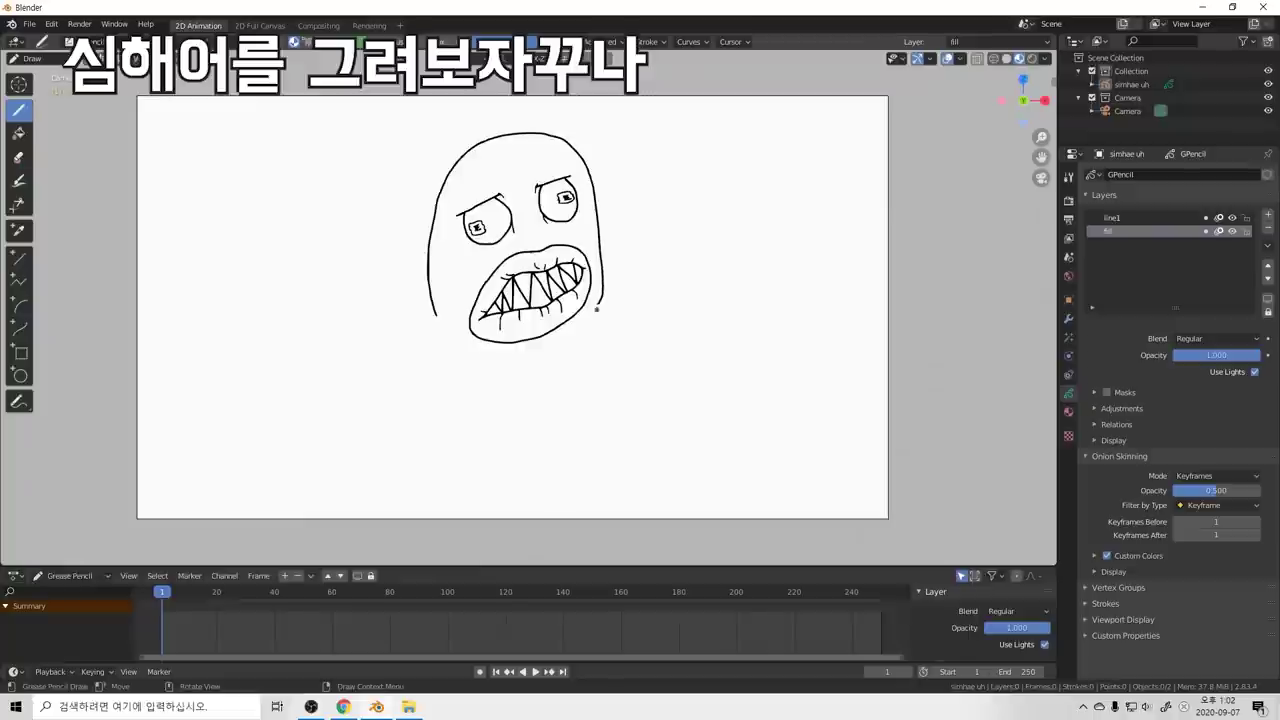
key(ctrl+z)
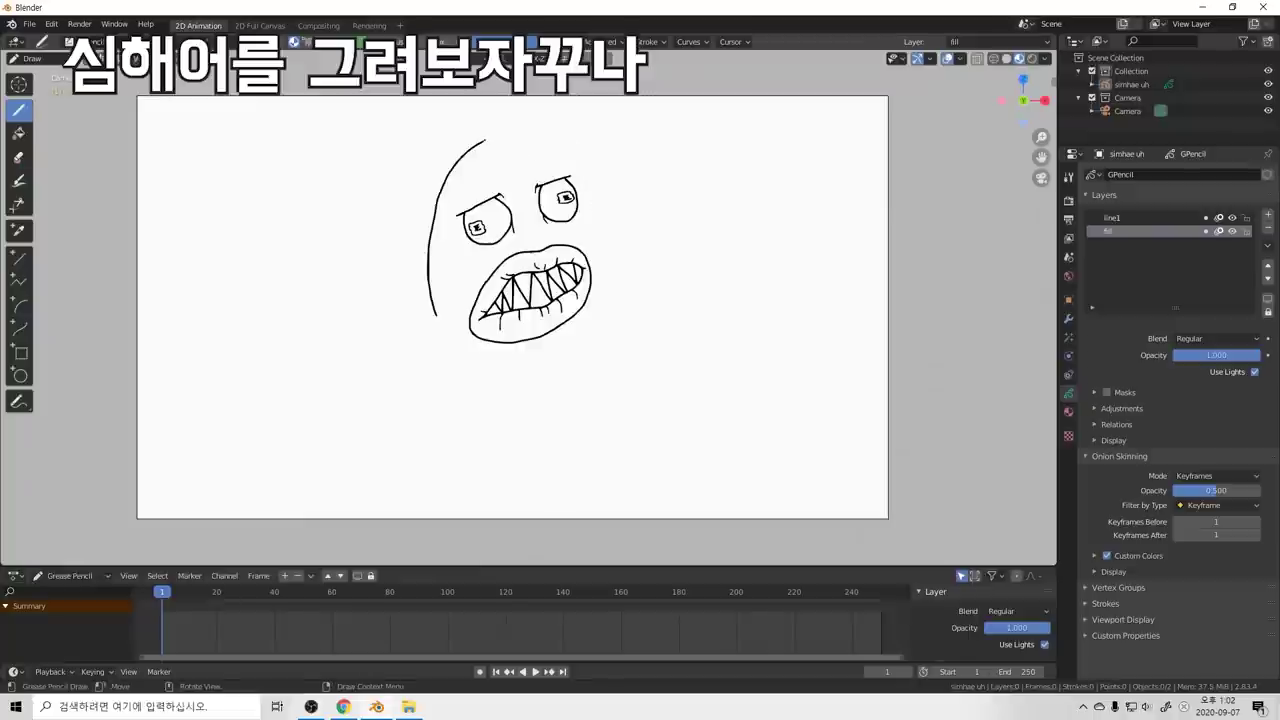
key(ctrl+z)
drag(488, 140, 540, 150)
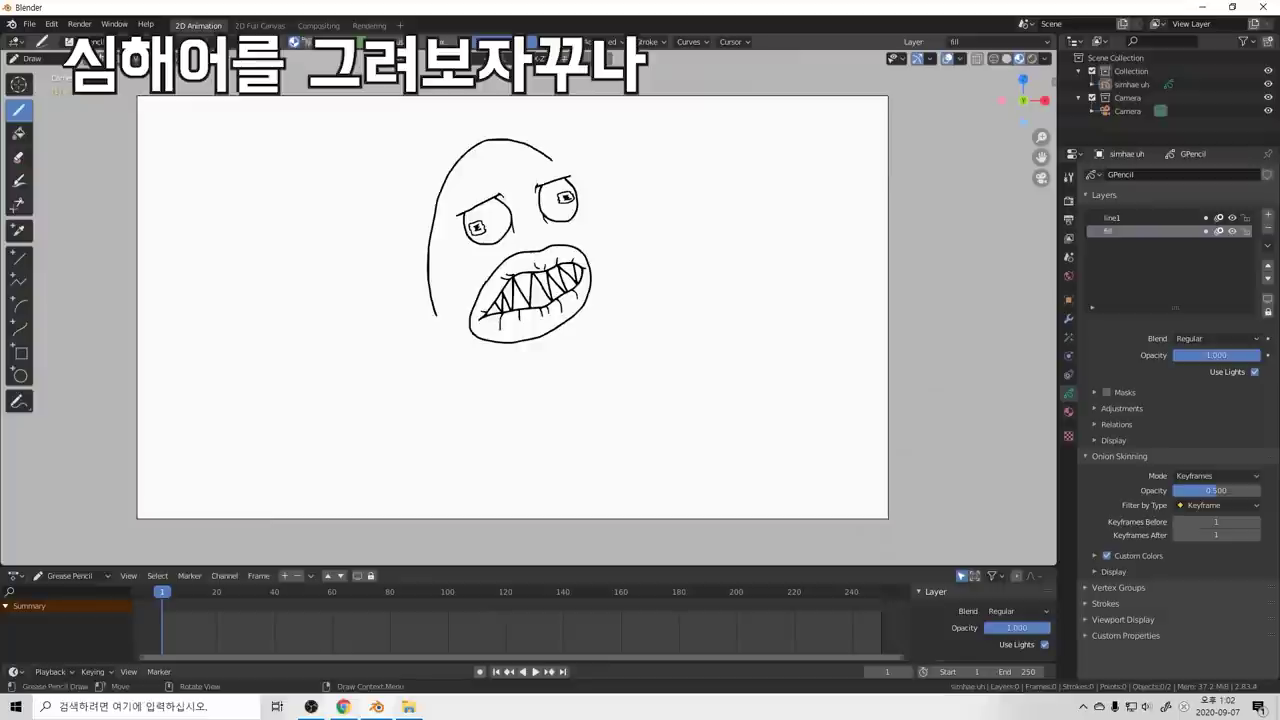
key(ctrl+z)
mouse_move(500, 136)
mouse_down()
mouse_move(552, 140)
mouse_move(582, 162)
mouse_move(600, 257)
mouse_up()
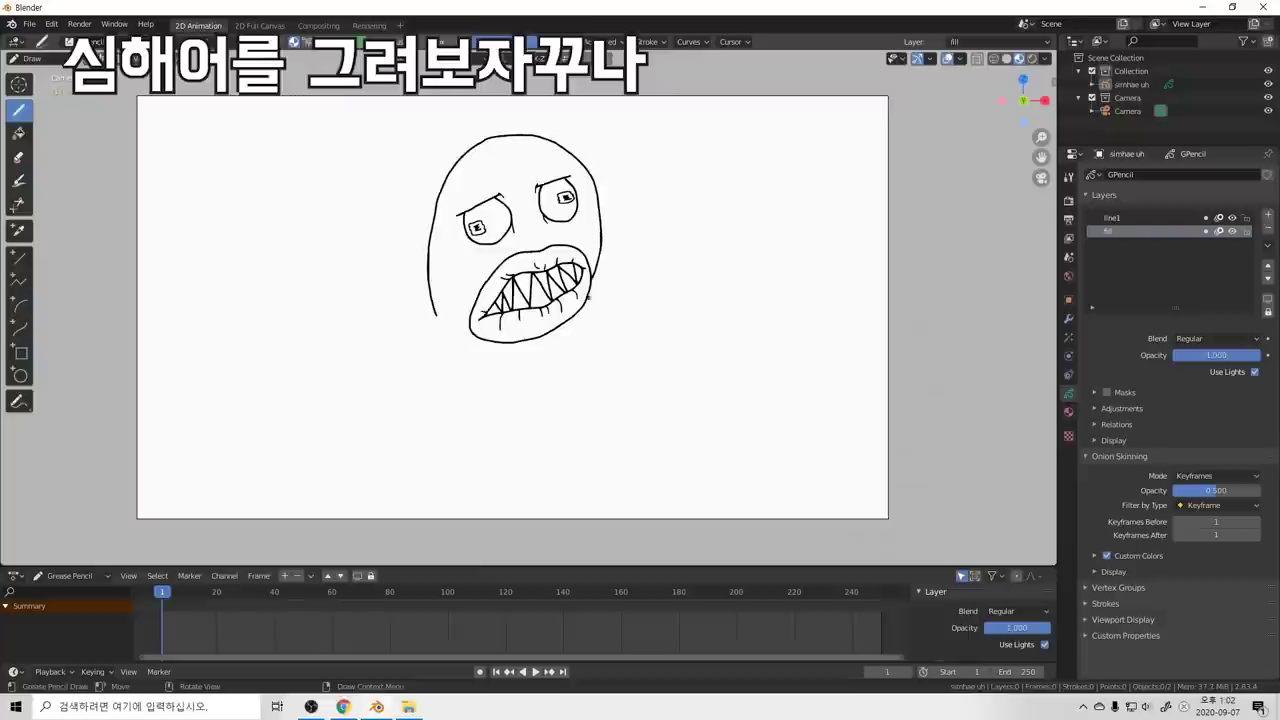
key(ctrl+z)
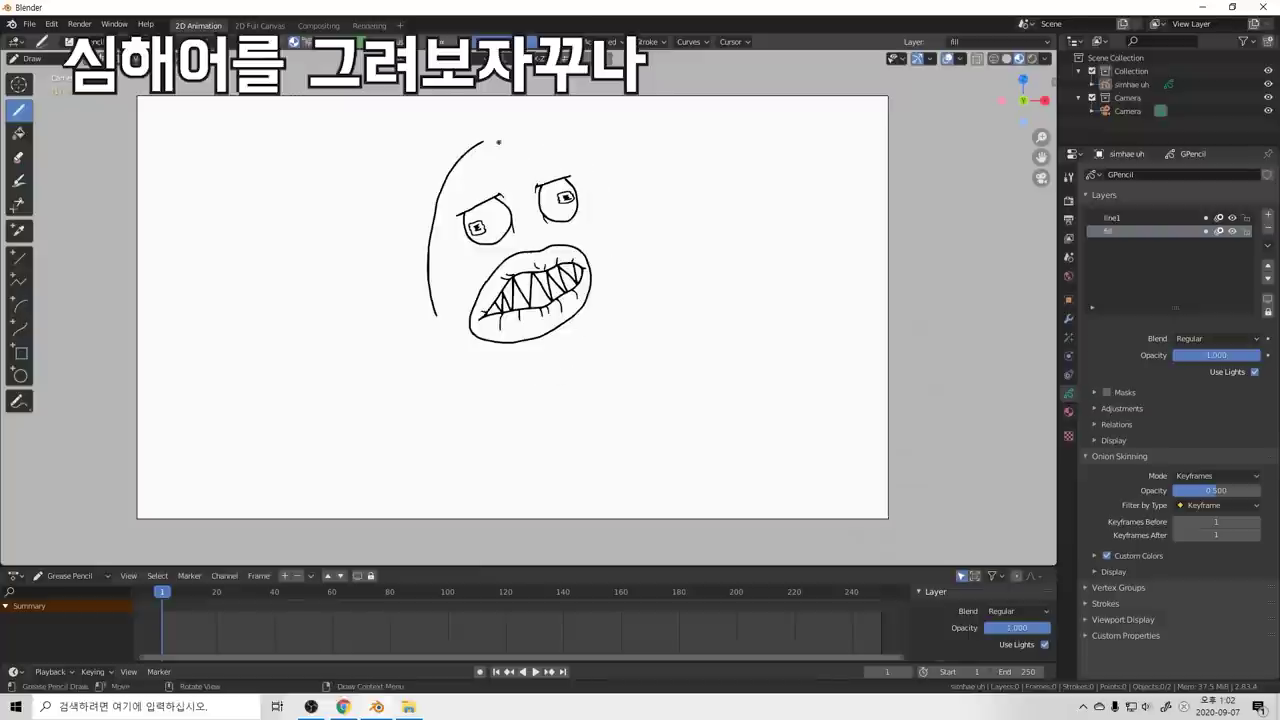
mouse_move(486, 140)
mouse_down()
mouse_move(542, 137)
mouse_move(601, 191)
mouse_move(616, 250)
mouse_move(610, 306)
mouse_move(577, 335)
mouse_up()
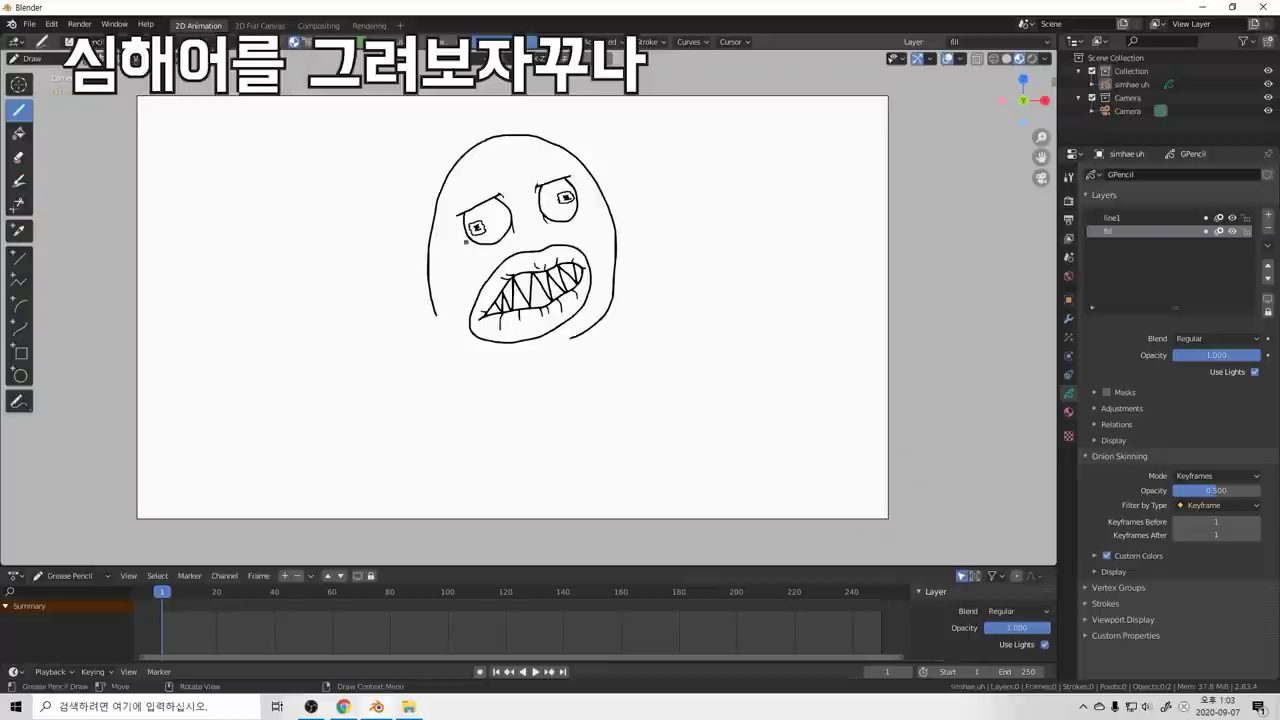
Step: Remove the outline over the head's top and right side and try several replacement curves there, undoing each one
key(ctrl+z)
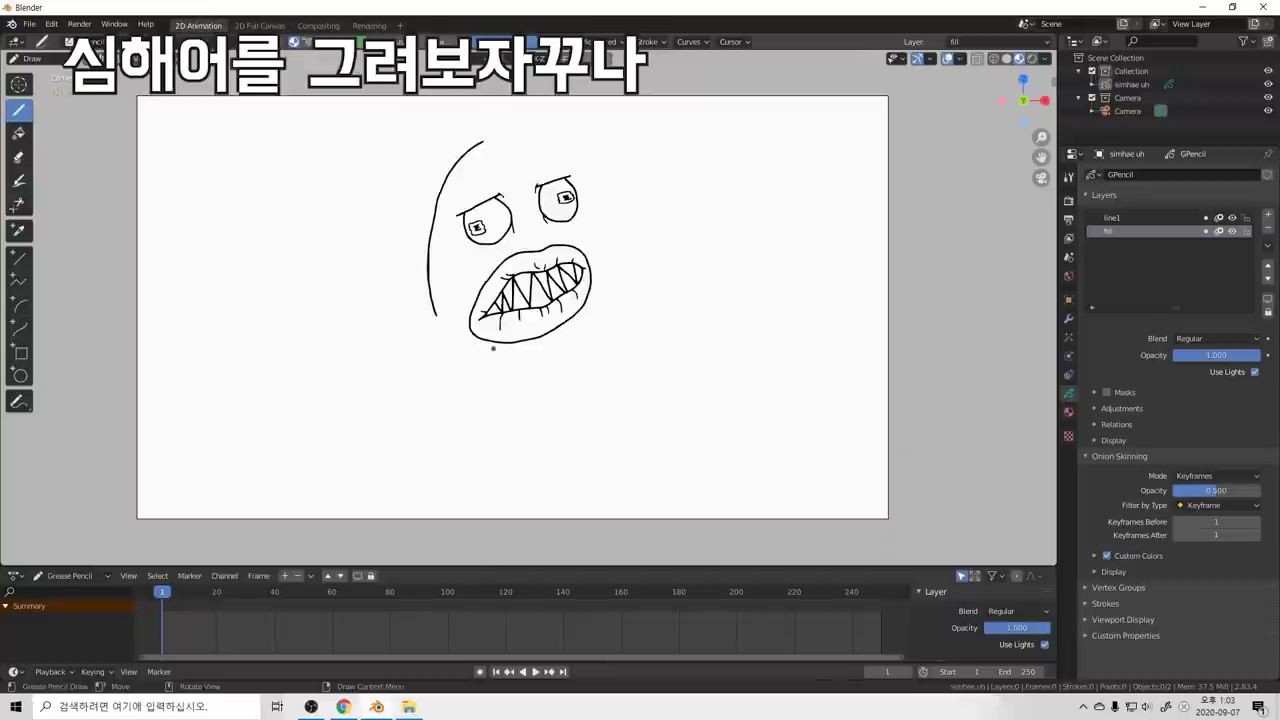
mouse_move(494, 348)
mouse_down()
mouse_move(546, 342)
mouse_move(532, 351)
mouse_move(586, 312)
mouse_up()
key(ctrl+z)
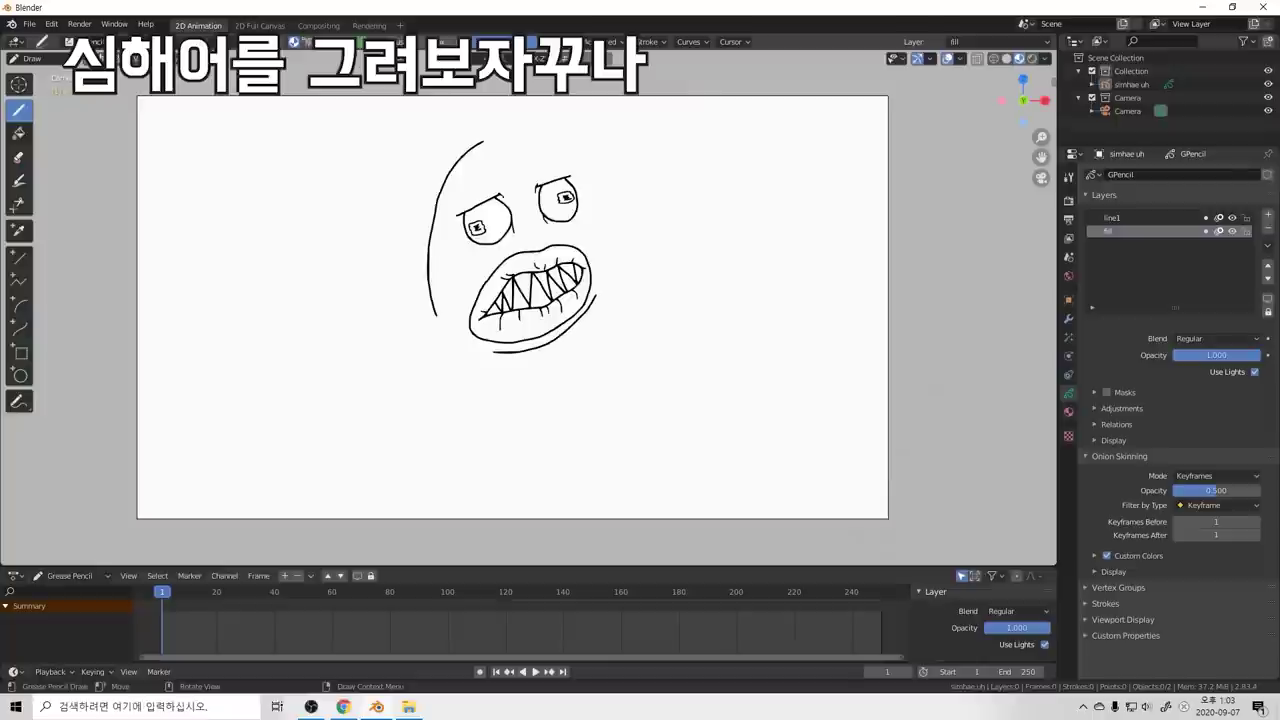
drag(603, 256, 601, 216)
key(ctrl+z)
key(ctrl+z)
mouse_move(508, 347)
mouse_down()
mouse_move(590, 308)
mouse_move(605, 229)
mouse_move(588, 179)
mouse_move(555, 153)
mouse_move(481, 139)
mouse_up()
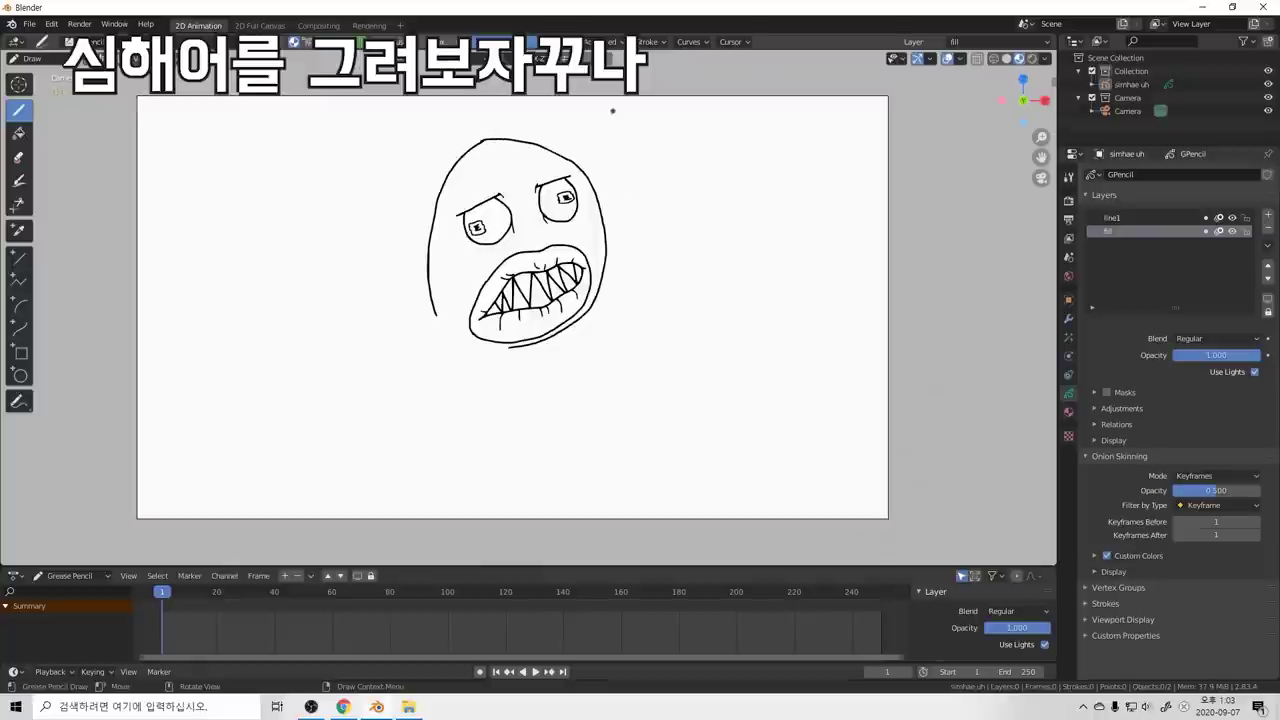
key(ctrl+z)
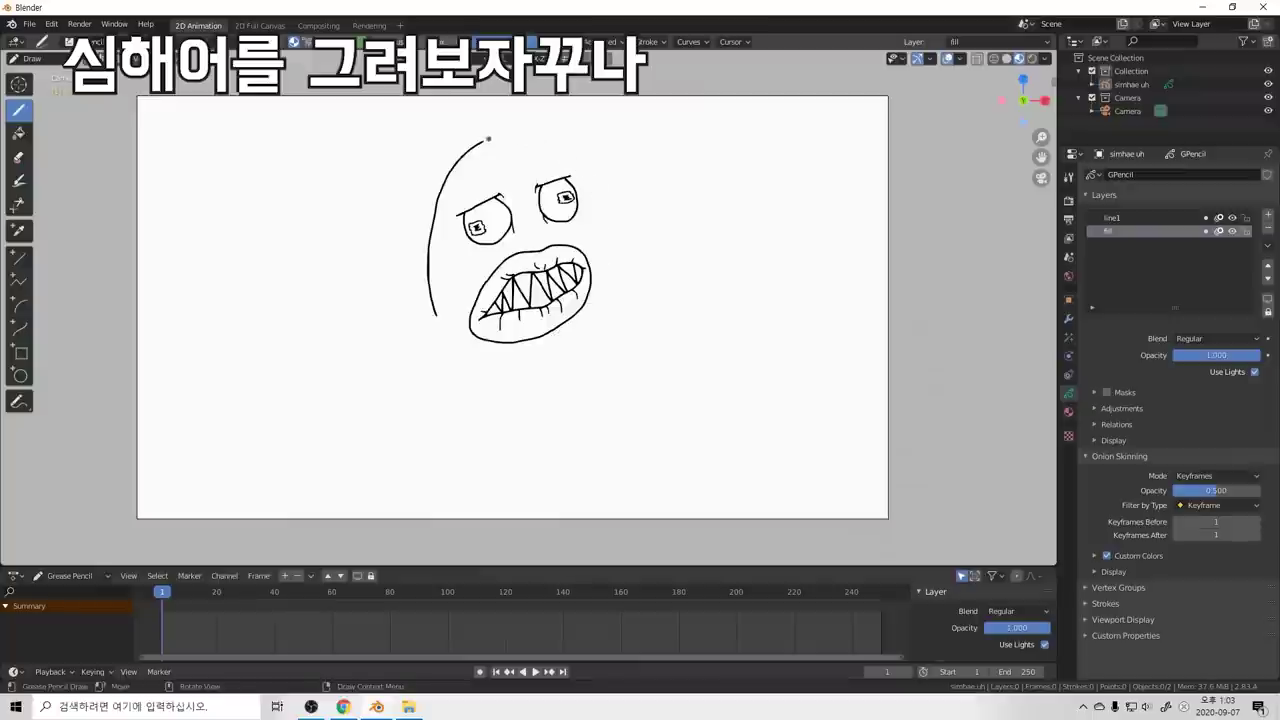
mouse_move(484, 141)
mouse_down()
mouse_move(553, 137)
mouse_move(598, 216)
mouse_move(601, 291)
mouse_move(531, 355)
mouse_up()
key(ctrl+z)
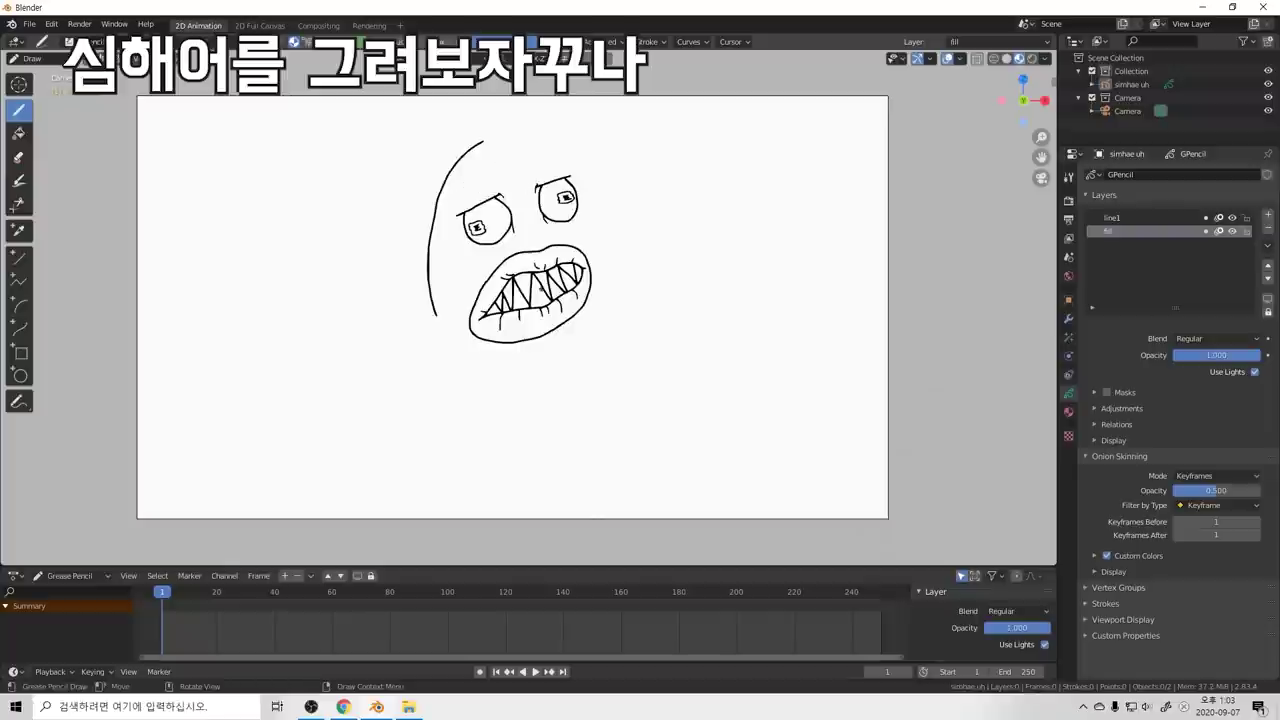
Step: Draw the jaw line under the mouth, a bulging right cheek, and the head outline up over the right eye to the top
mouse_move(484, 350)
mouse_down()
mouse_move(528, 352)
mouse_move(593, 317)
mouse_up()
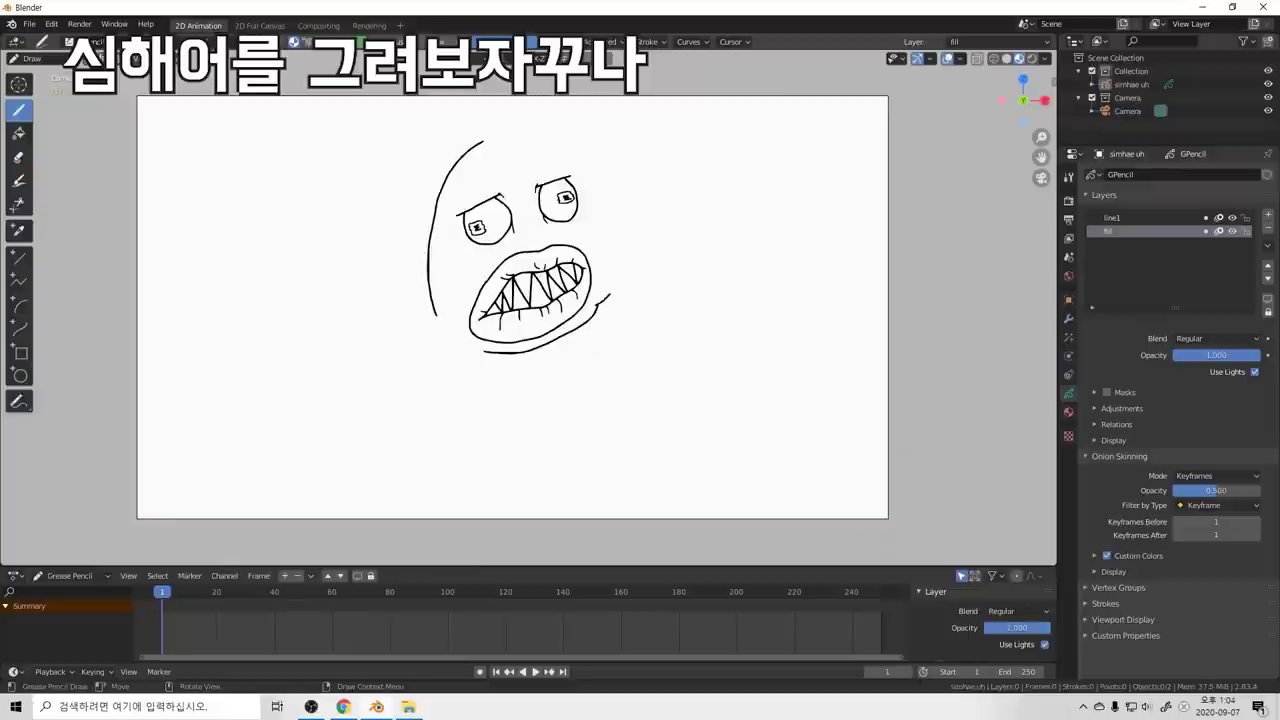
drag(615, 282, 615, 253)
key(ctrl+z)
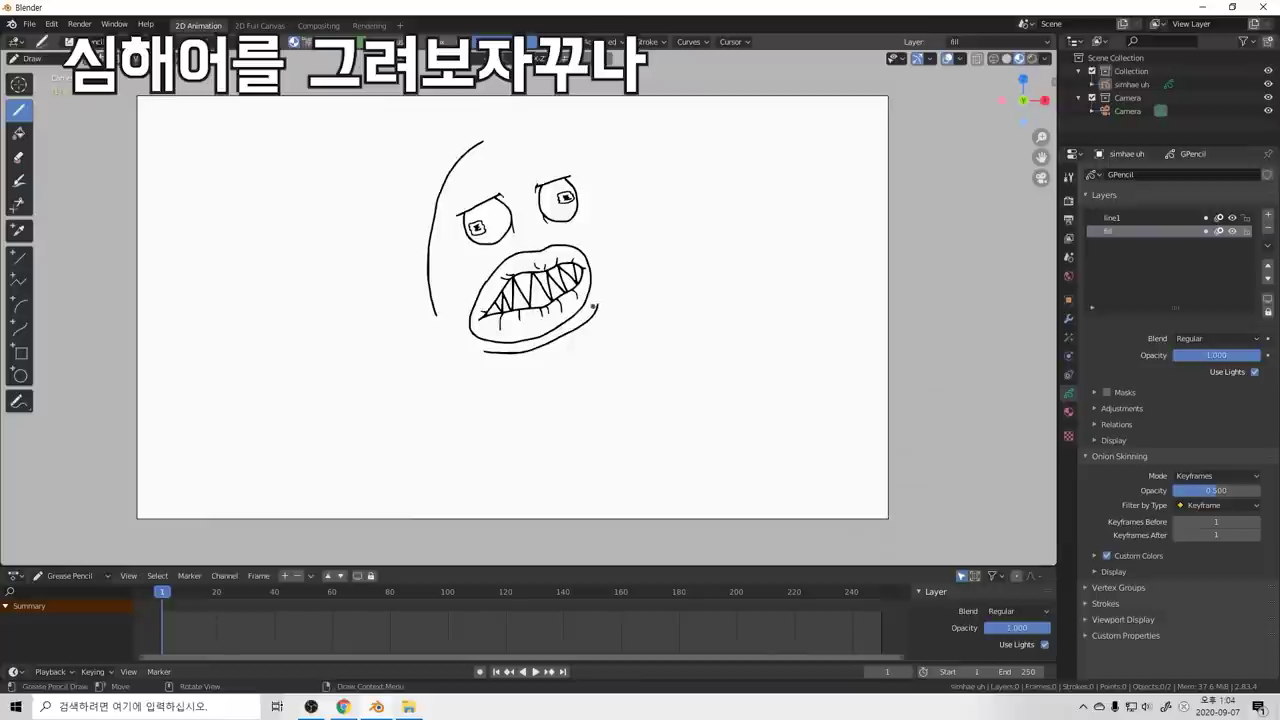
drag(599, 304, 610, 288)
drag(614, 268, 615, 258)
mouse_move(607, 248)
mouse_down()
mouse_move(587, 162)
mouse_move(546, 132)
mouse_move(488, 132)
mouse_up()
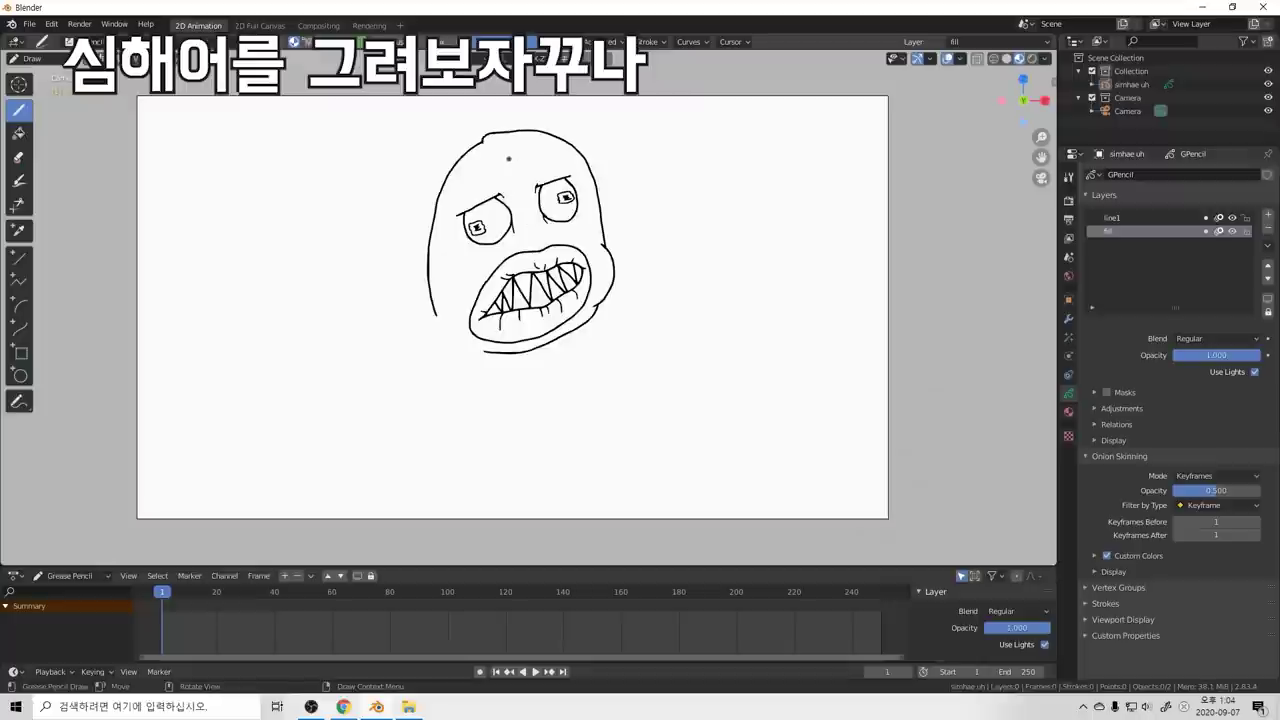
Step: Erase the kink where the outline strokes meet at the top of the head and redraw a smooth connecting line
key(shift+space)
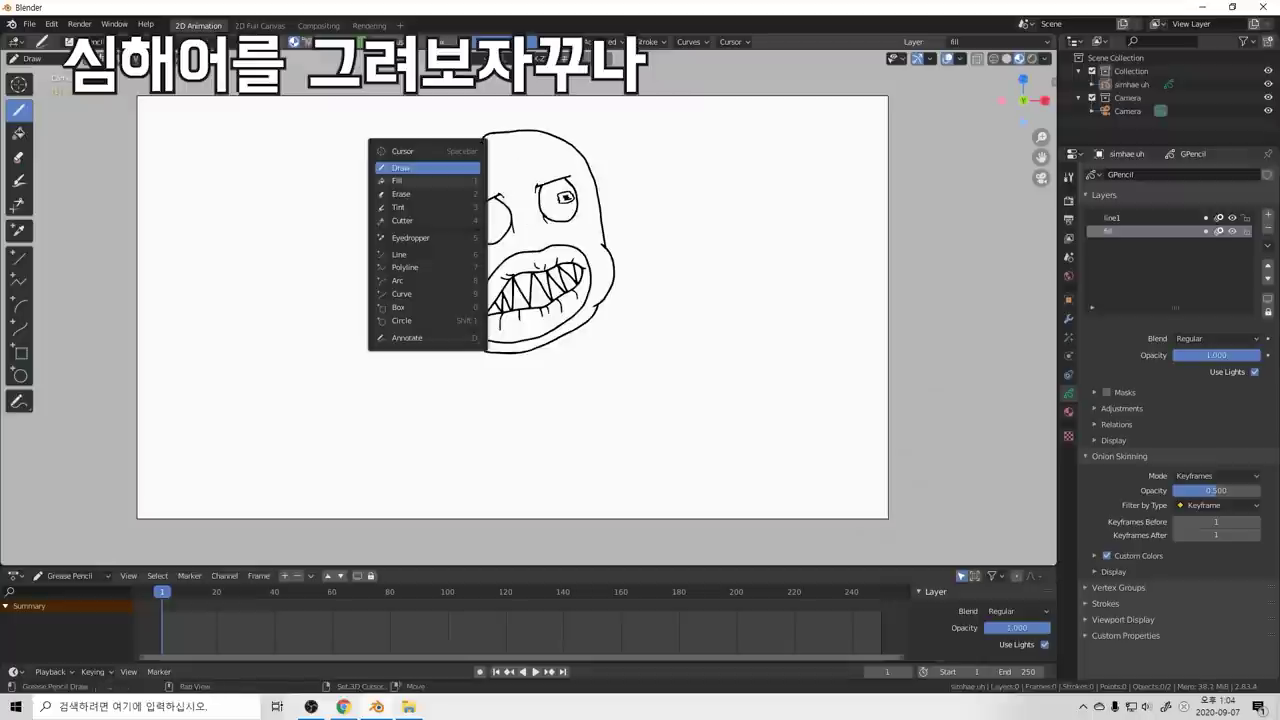
click(420, 193)
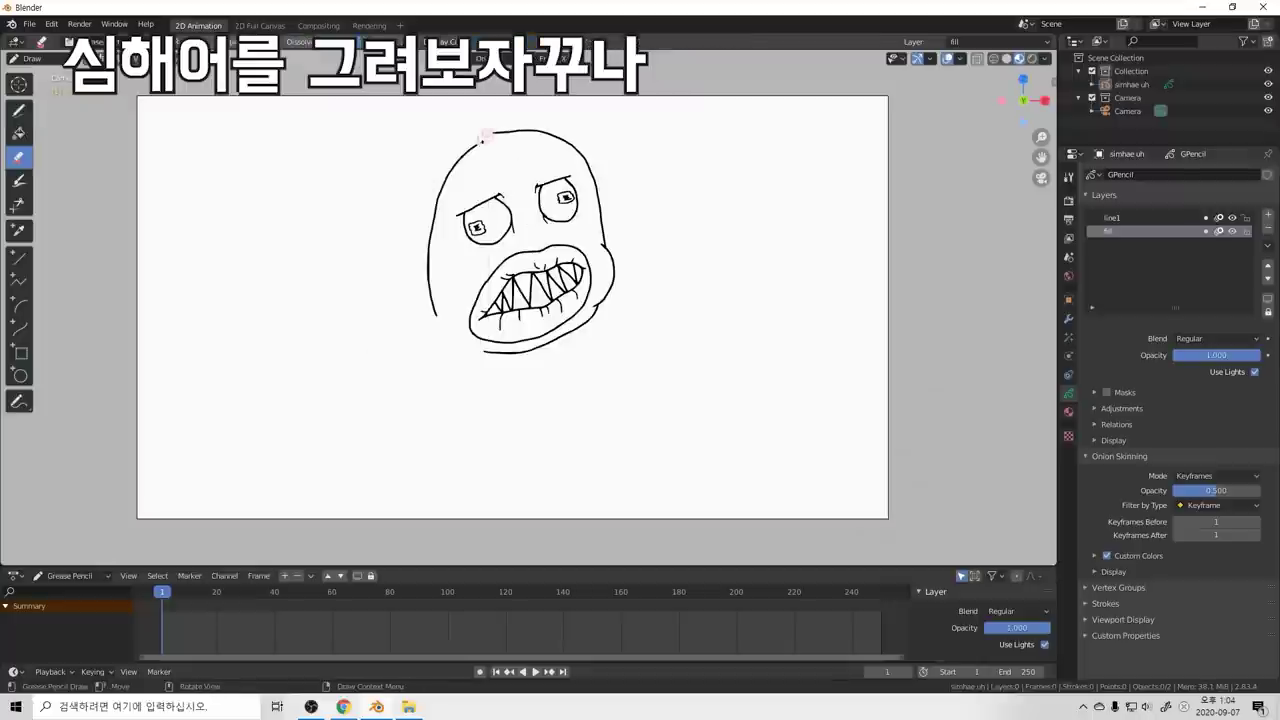
drag(484, 141, 486, 138)
key(shift+space)
click(473, 148)
key(ctrl+z)
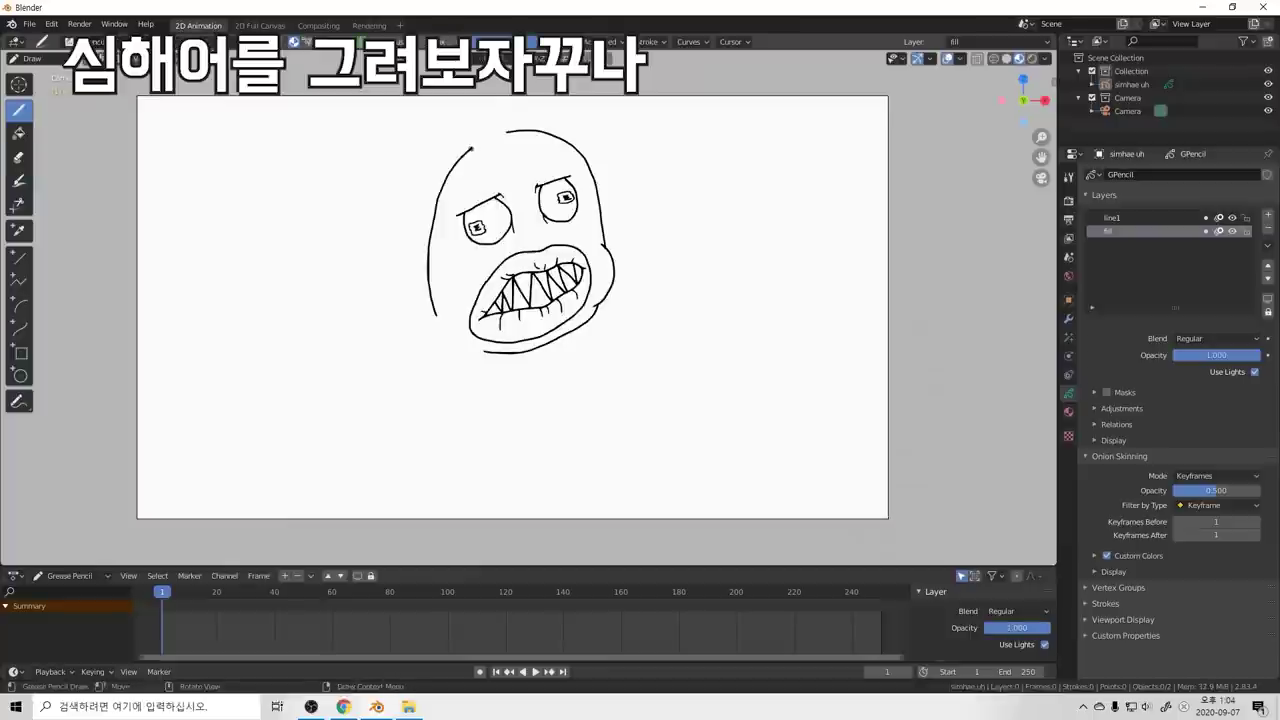
key(ctrl+z)
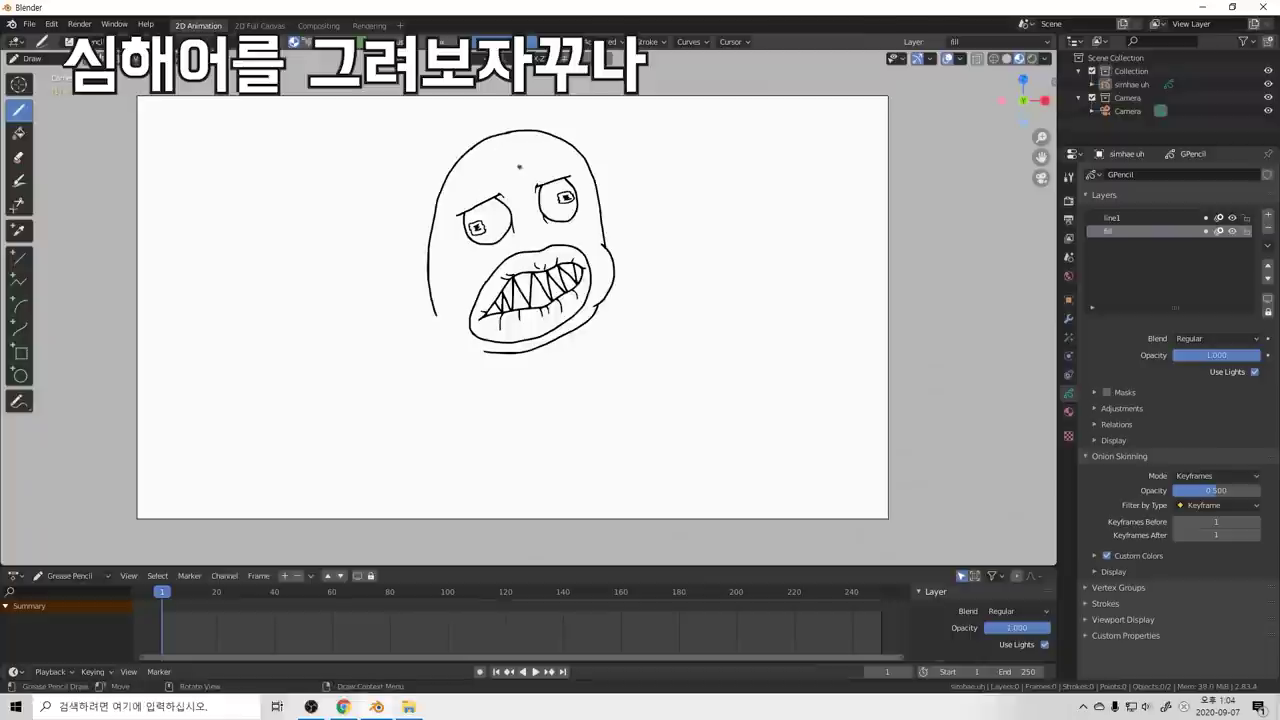
Step: Put the drawing into Edit Mode to work on the head outline's upper joint, passing over Sculpt Mode
scroll(527, 155, up, 4)
shift+middle_drag(514, 163, 516, 514)
shift+middle_drag(552, 359, 559, 199)
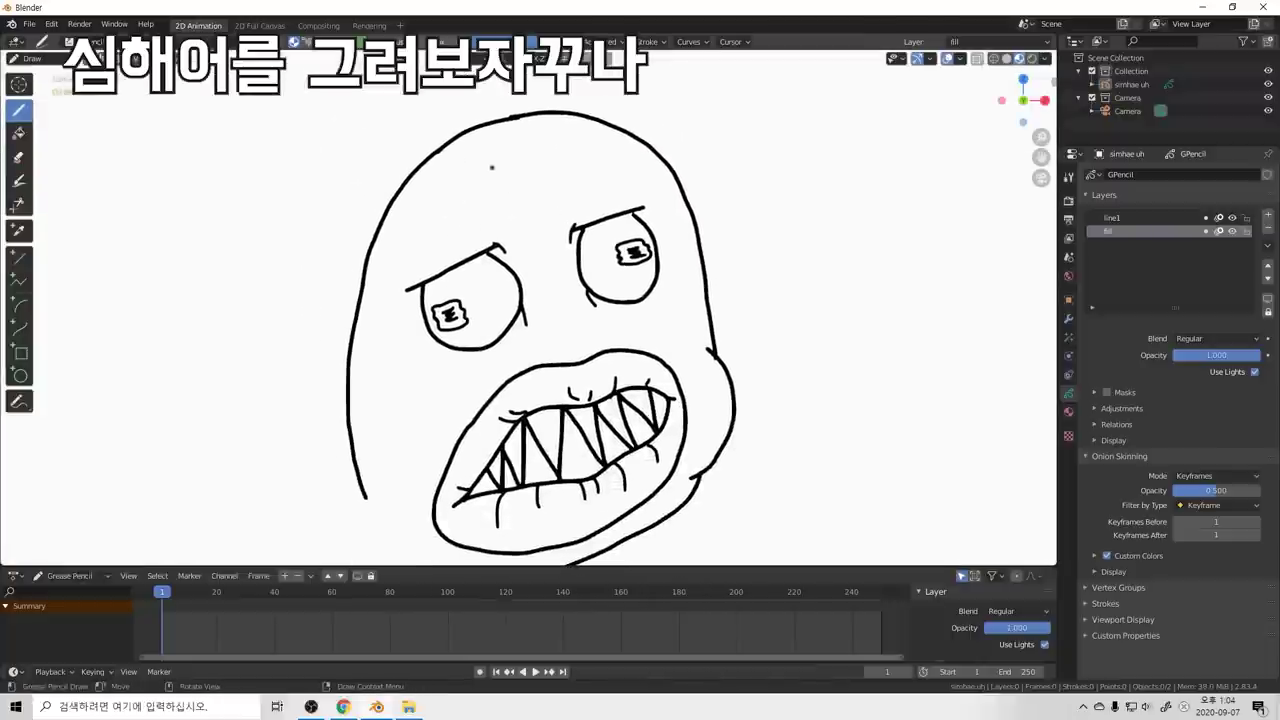
key(ctrl+Tab)
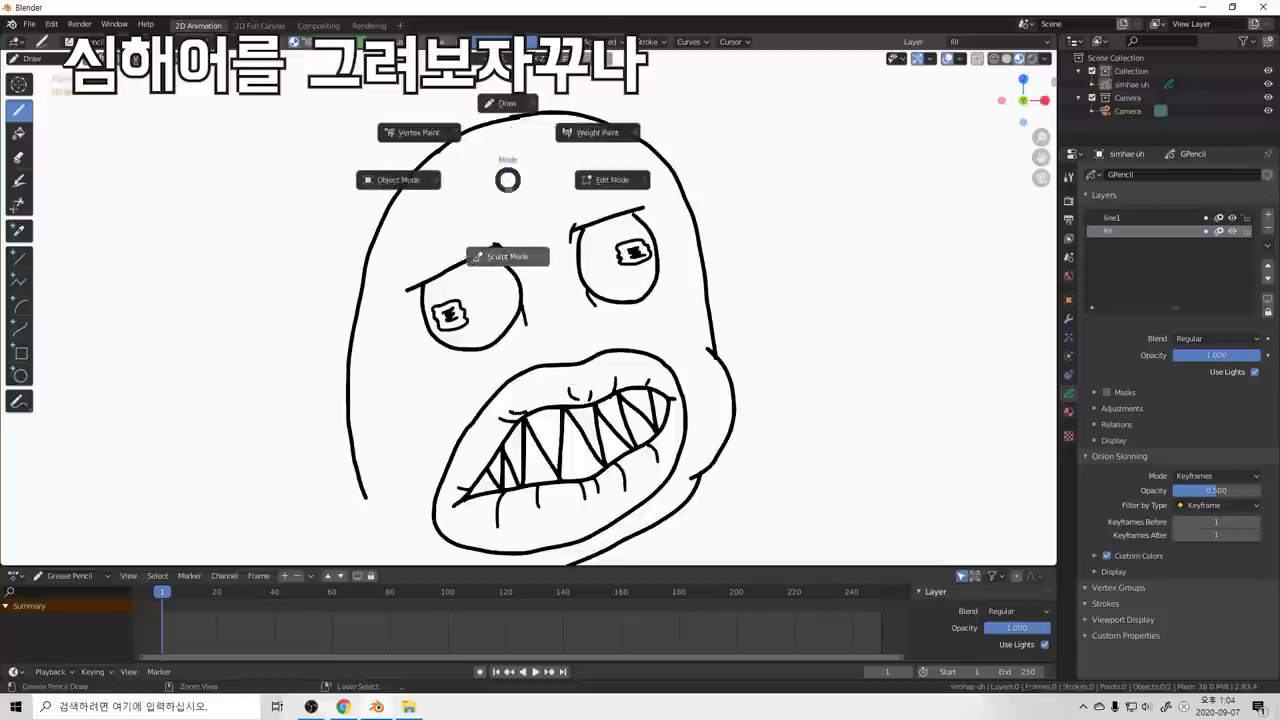
click(508, 180)
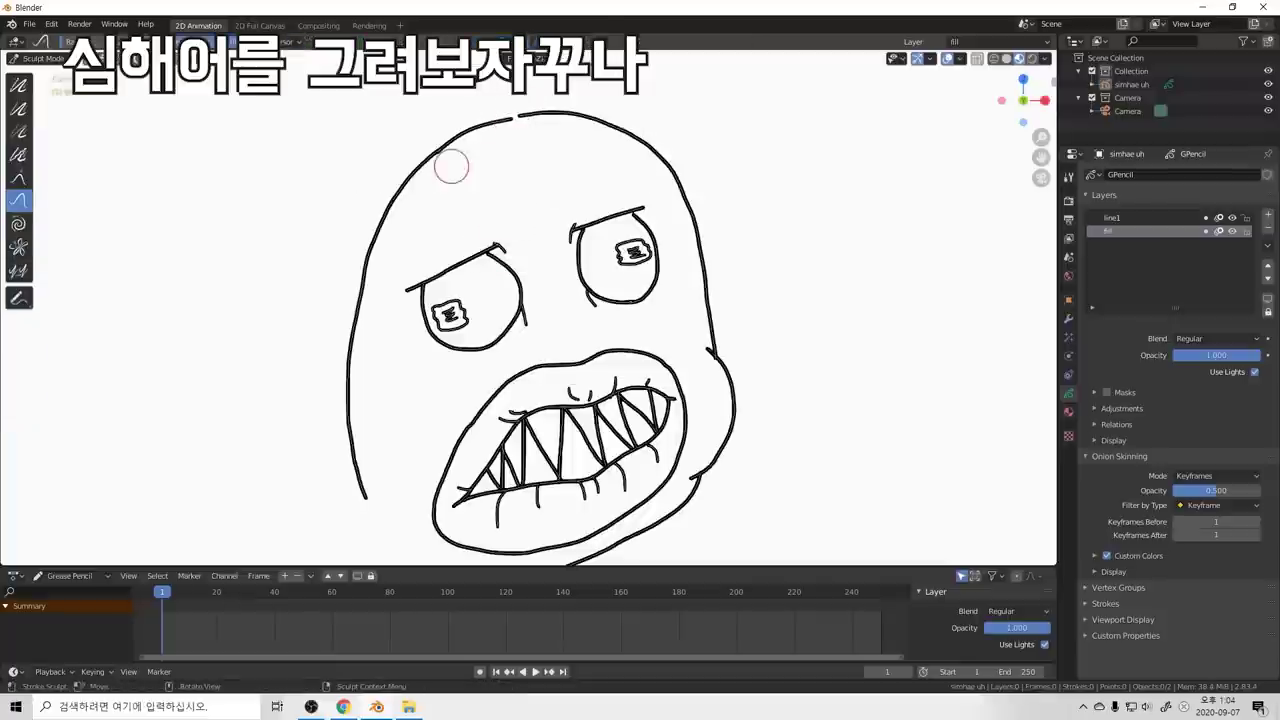
key(ctrl+Tab)
click(586, 206)
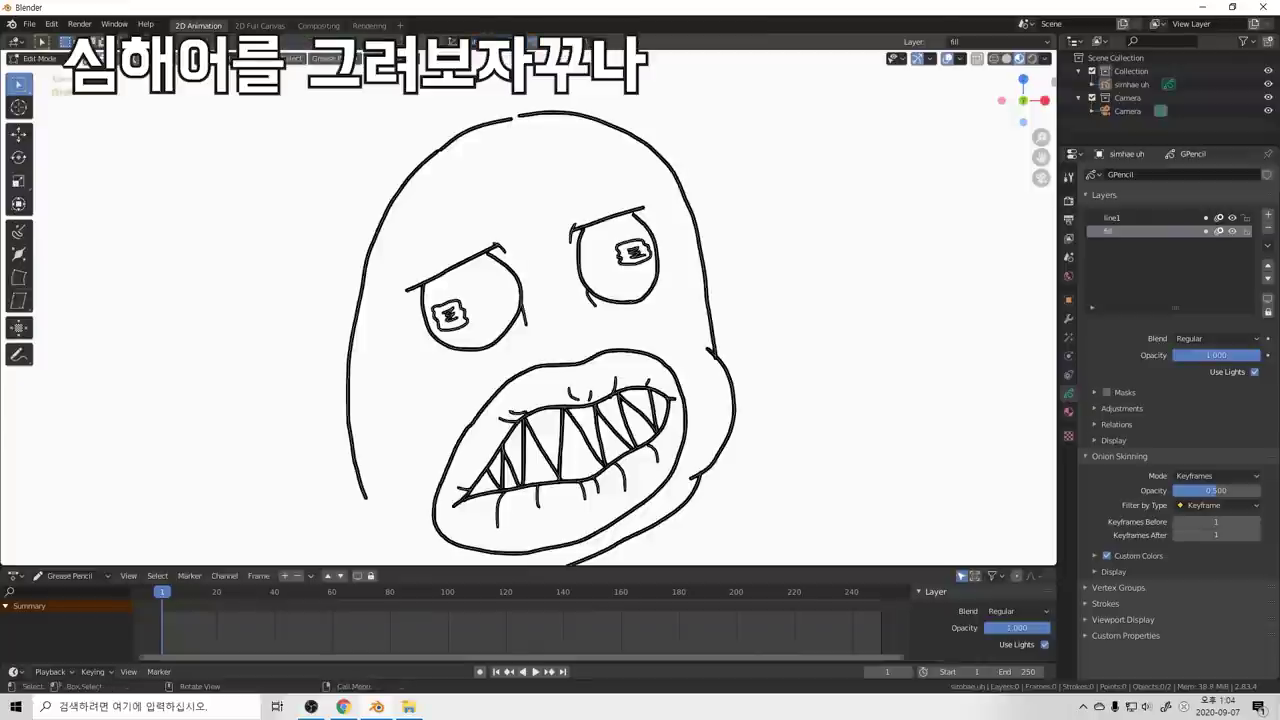
Step: Move the connecting stroke at the top of the head to close the gap, undoing the attempts to join it or make it cyclic
shift+click(513, 118)
key(ctrl+j)
key(ctrl+z)
shift+click(513, 118)
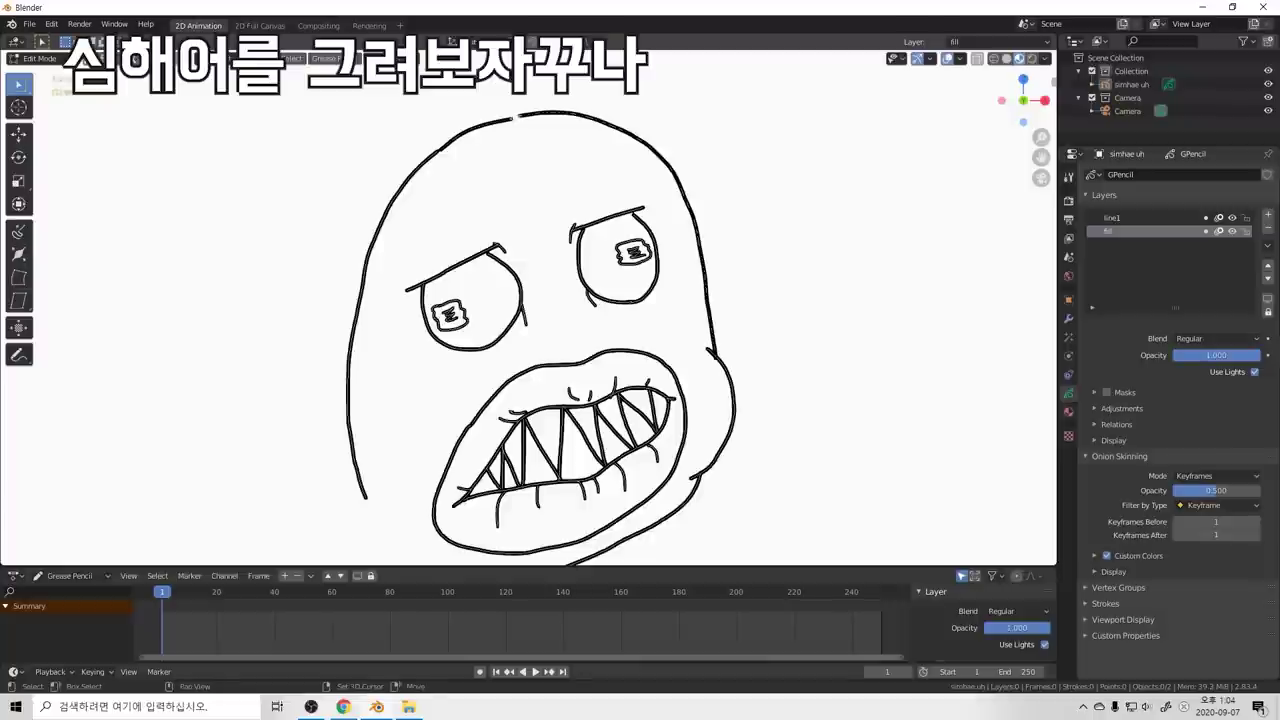
key(f)
key(ctrl+z)
key(f)
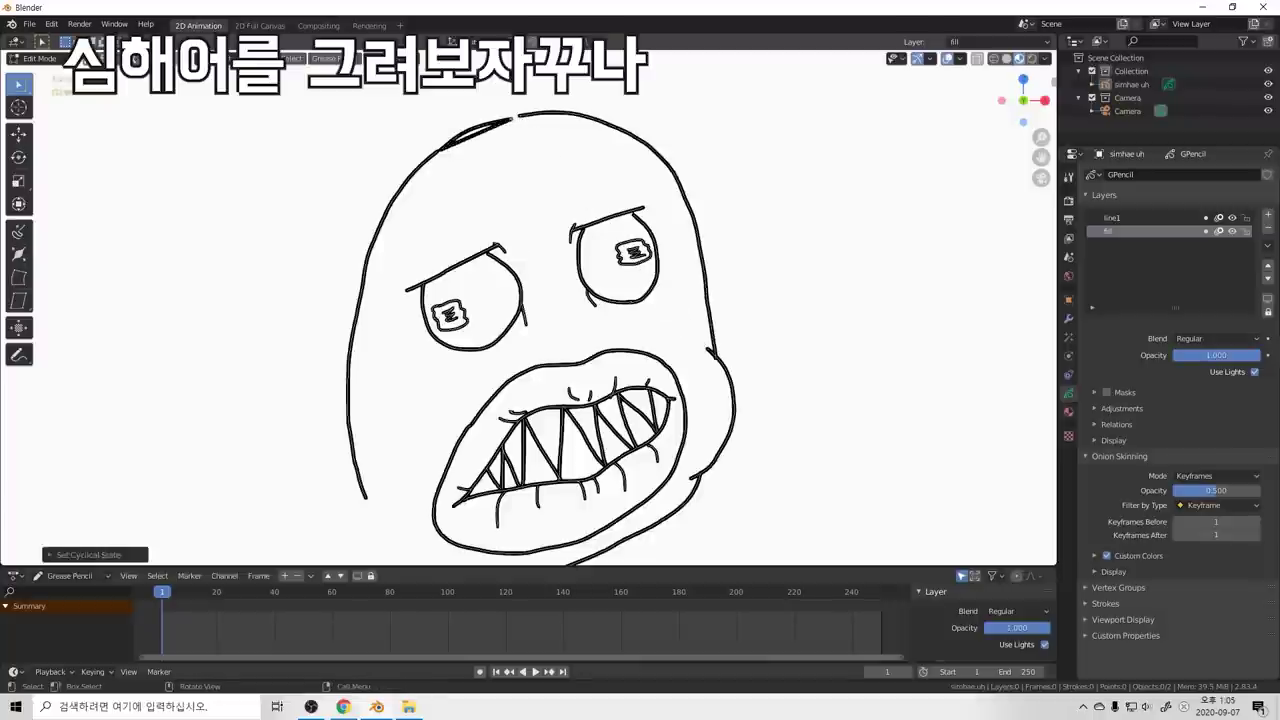
key(ctrl+z)
key(g)
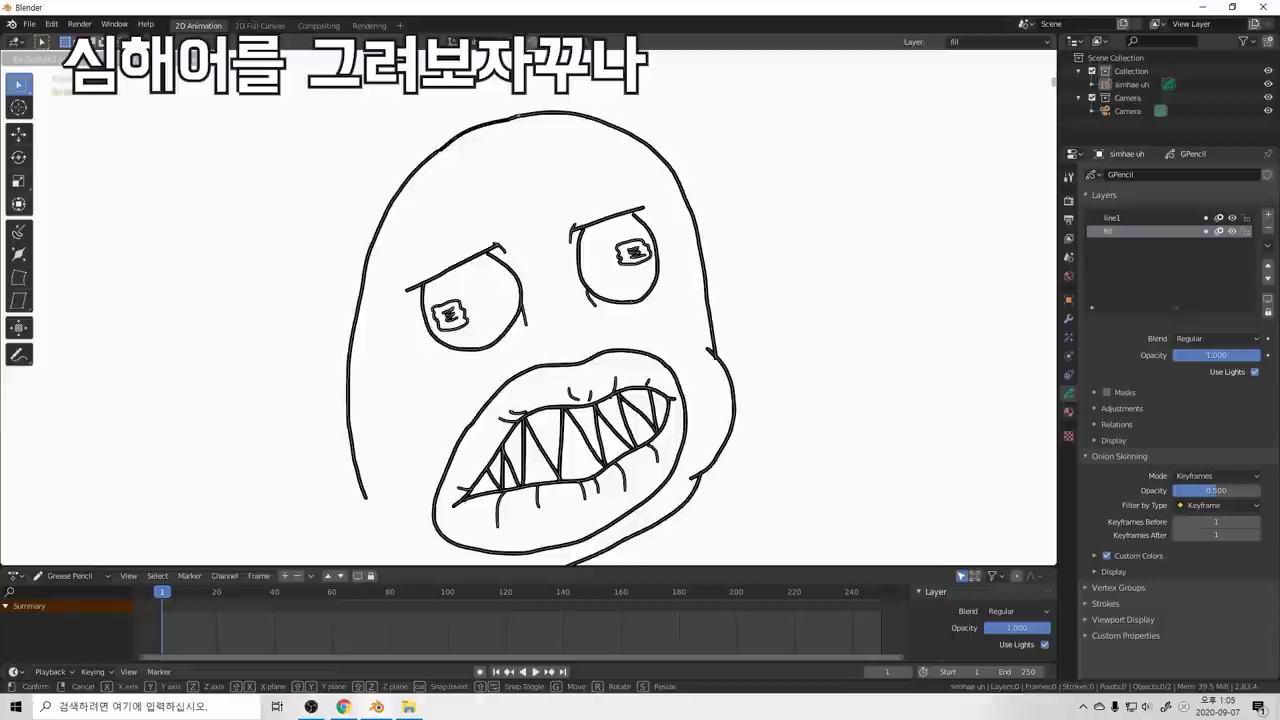
key(Return)
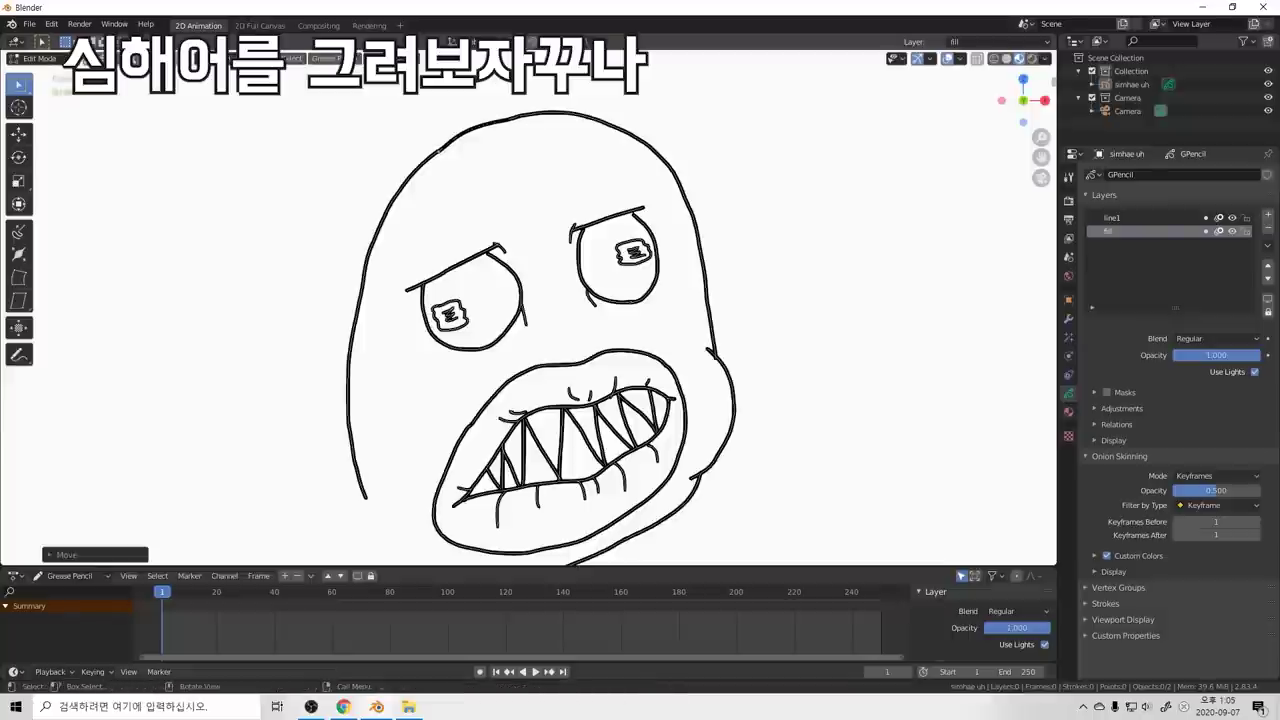
Step: Push the outline strokes around the head's upper-left joint in Sculpt Mode and return to Draw mode
key(ctrl+Tab)
click(468, 236)
drag(438, 153, 443, 153)
mouse_move(507, 137)
mouse_down()
mouse_move(506, 126)
mouse_move(455, 151)
mouse_up()
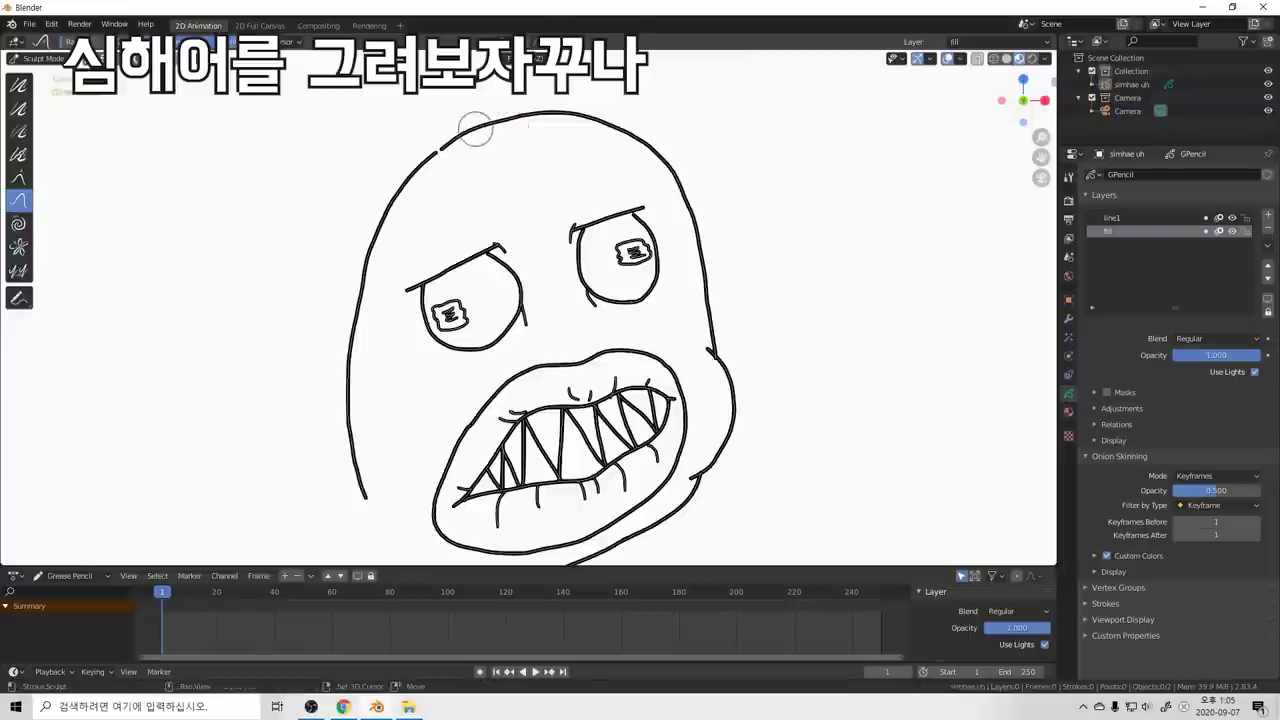
key(ctrl+Tab)
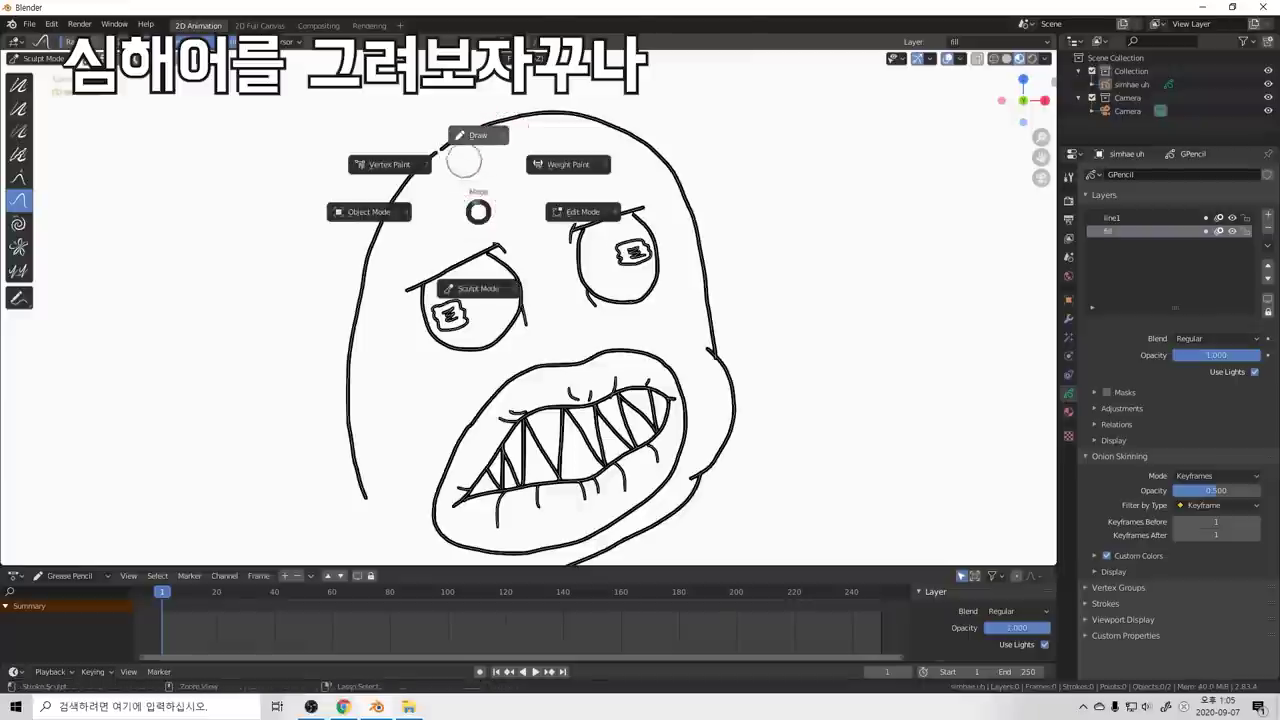
click(478, 135)
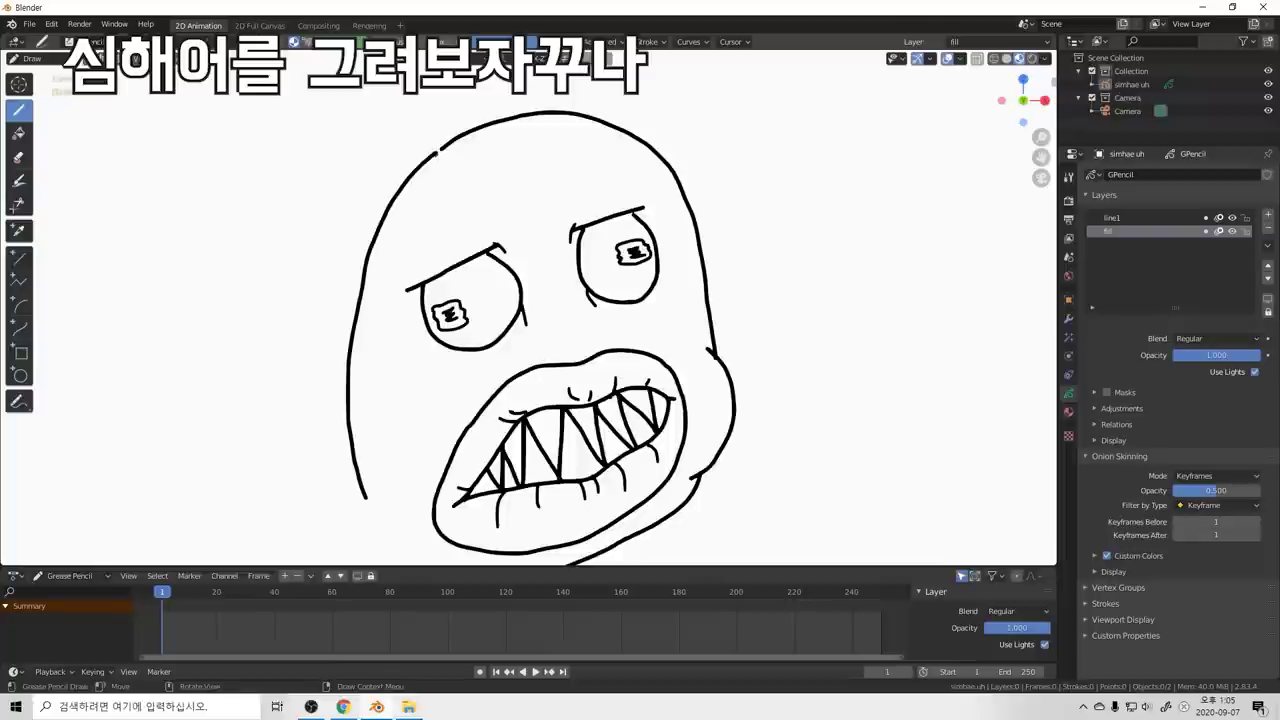
Step: Try several curved cheek lines between the left eye and the mouth's left corner, undoing each one
scroll(520, 173, down, 4)
scroll(520, 182, up, 3)
shift+middle_drag(610, 319, 583, 213)
shift+middle_drag(561, 212, 563, 217)
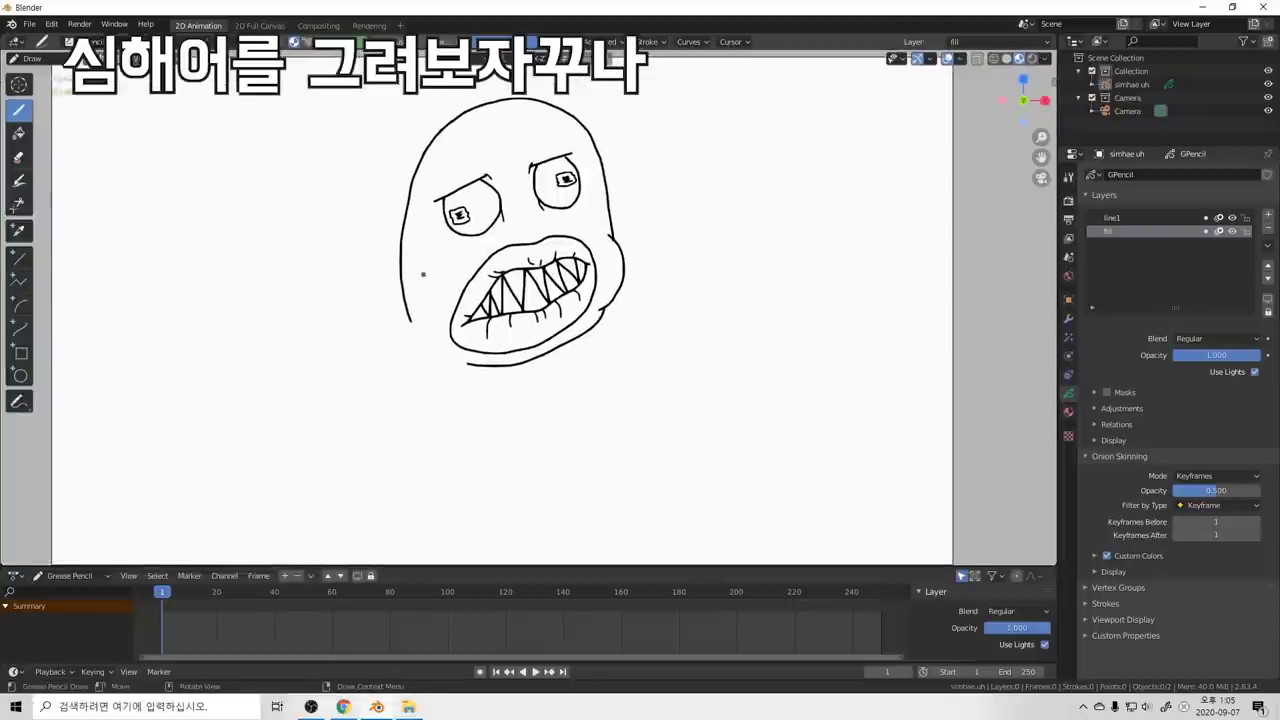
mouse_move(435, 261)
mouse_down()
mouse_move(410, 322)
mouse_move(420, 345)
mouse_up()
key(ctrl+z)
drag(441, 258, 417, 331)
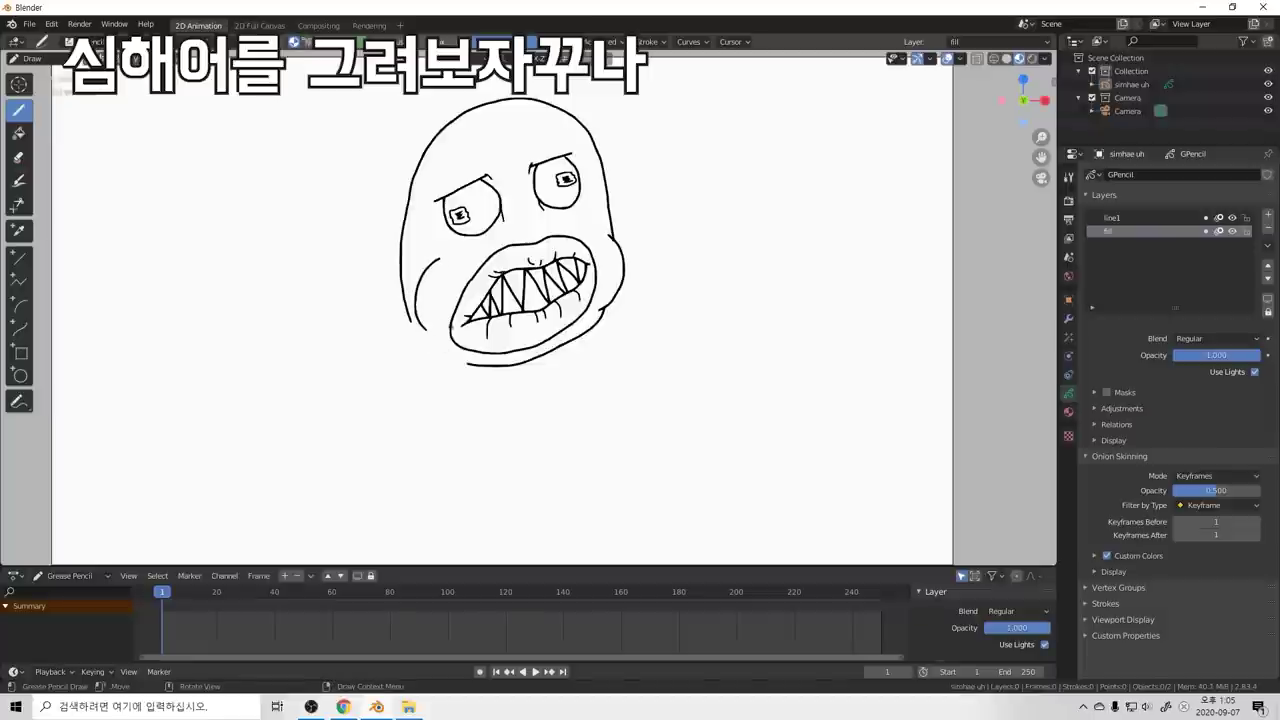
key(ctrl+z)
mouse_move(448, 258)
mouse_down()
mouse_move(434, 262)
mouse_move(419, 337)
mouse_up()
key(ctrl+z)
mouse_move(460, 255)
mouse_down()
mouse_move(414, 293)
mouse_move(432, 356)
mouse_up()
key(ctrl+z)
key(ctrl+z)
Step: Draw a bulging left cheek outside the head outline and erase the old outline inside it
drag(391, 282, 415, 372)
key(ctrl+z)
mouse_move(402, 279)
mouse_down()
mouse_move(410, 356)
mouse_move(431, 362)
mouse_up()
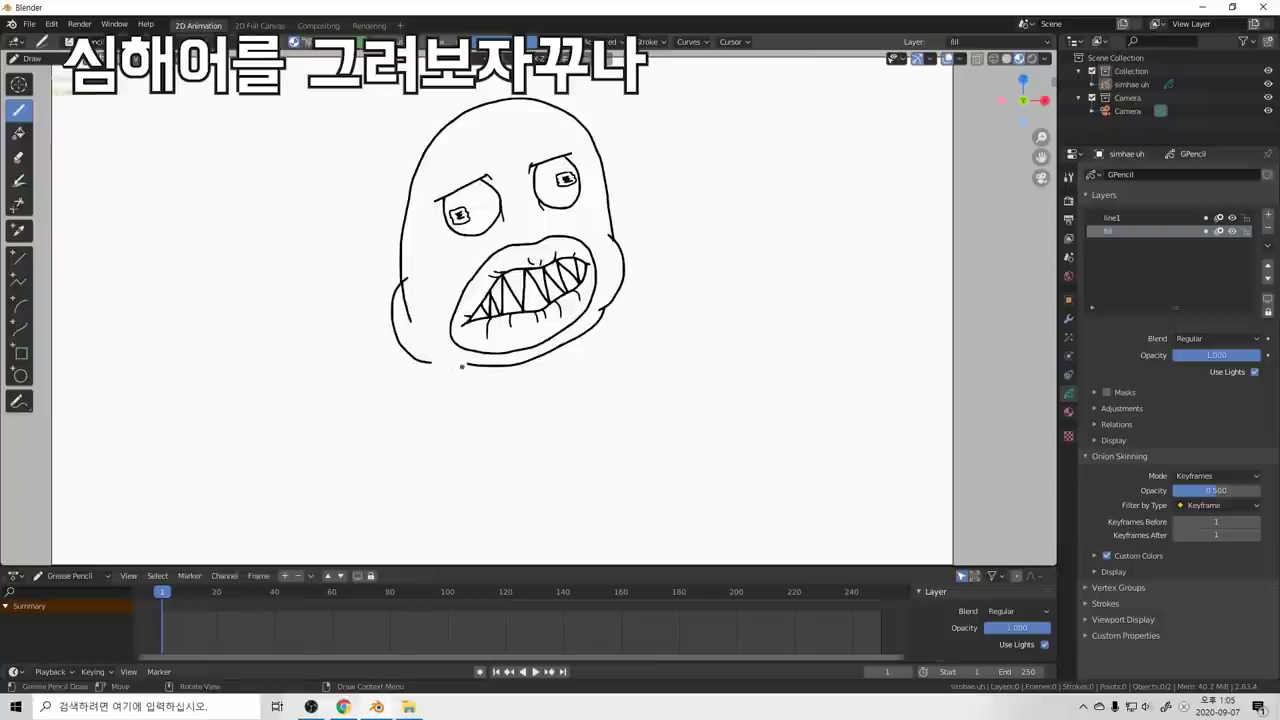
key(shift+space)
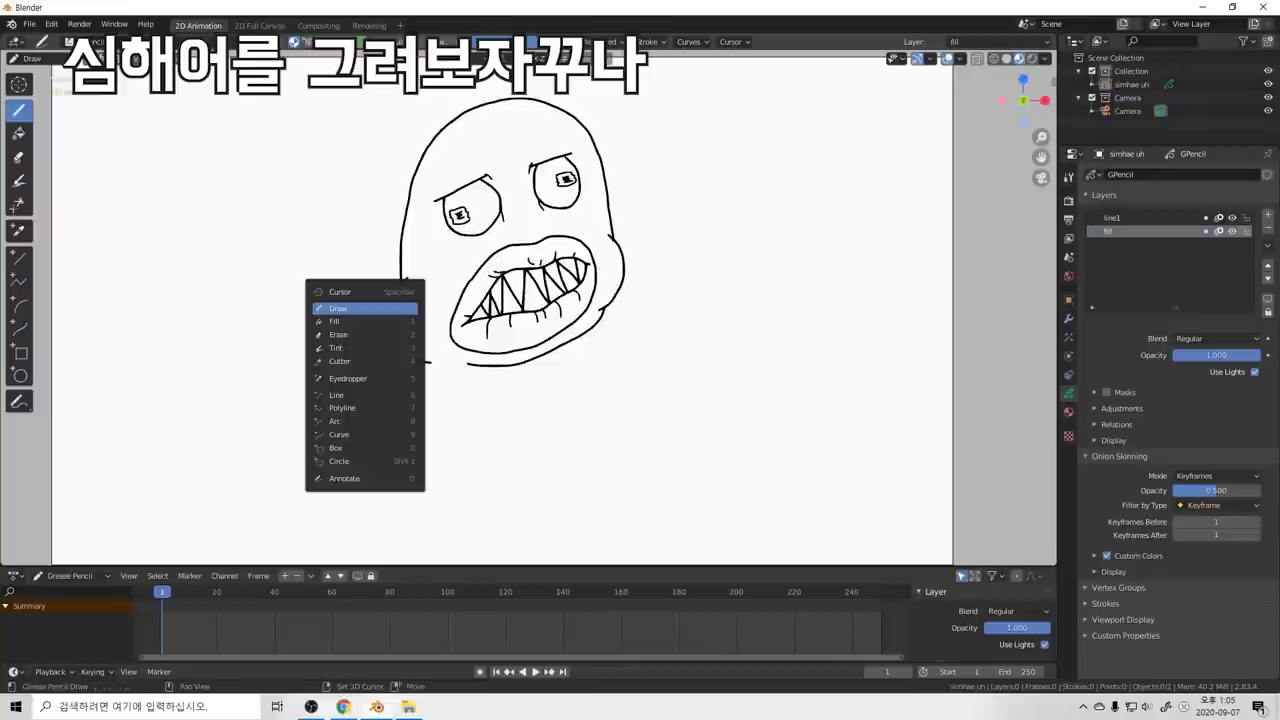
key(2)
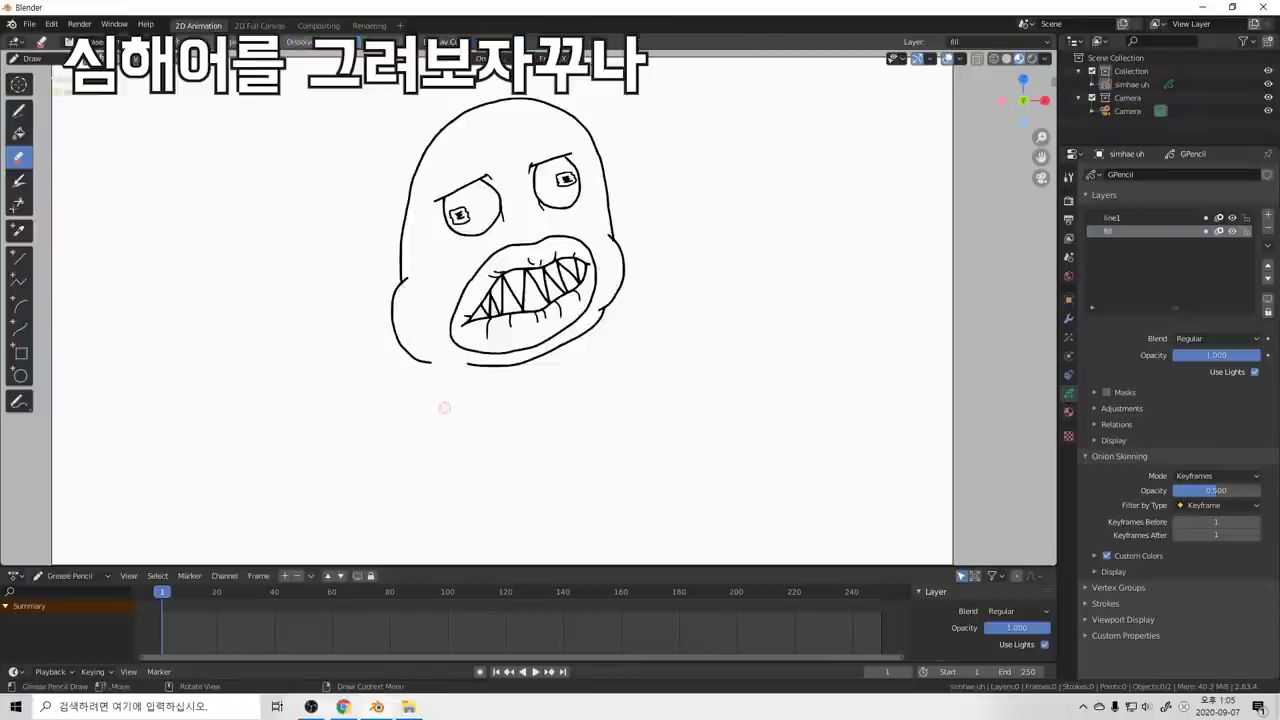
Step: Draw the start of the body with a curved line from the chin to the left and a short line above the left cheek
key(shift+space)
key(1)
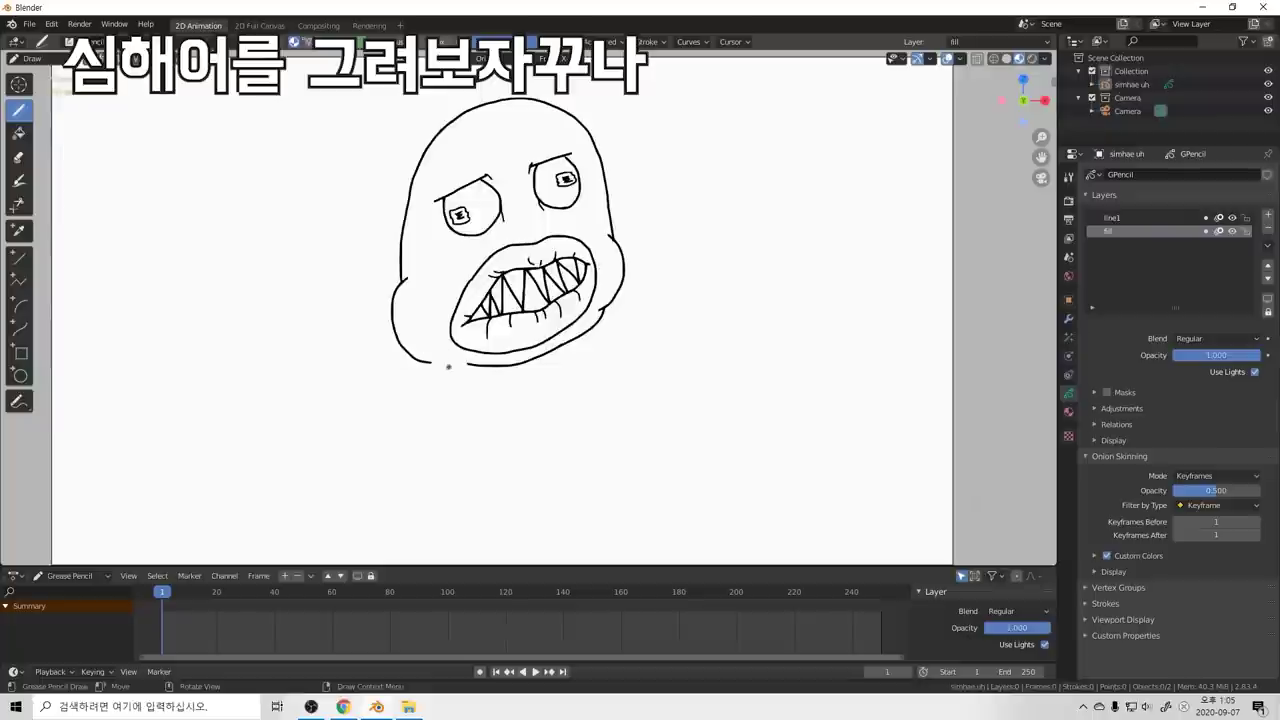
mouse_move(470, 366)
mouse_down()
mouse_move(430, 378)
mouse_move(381, 366)
mouse_up()
drag(398, 263, 379, 284)
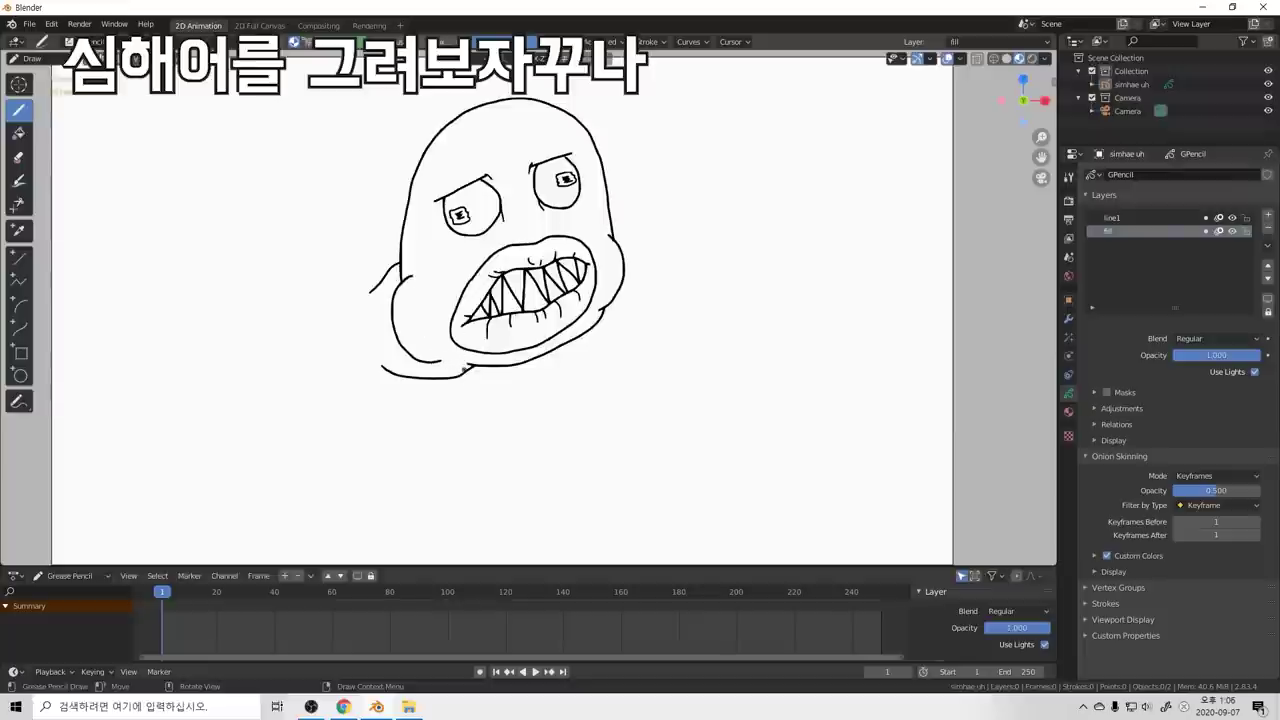
Step: Add a short crease line in each cheek beside the mouth corners, undoing the unsatisfactory strokes
drag(441, 327, 451, 341)
key(ctrl+z)
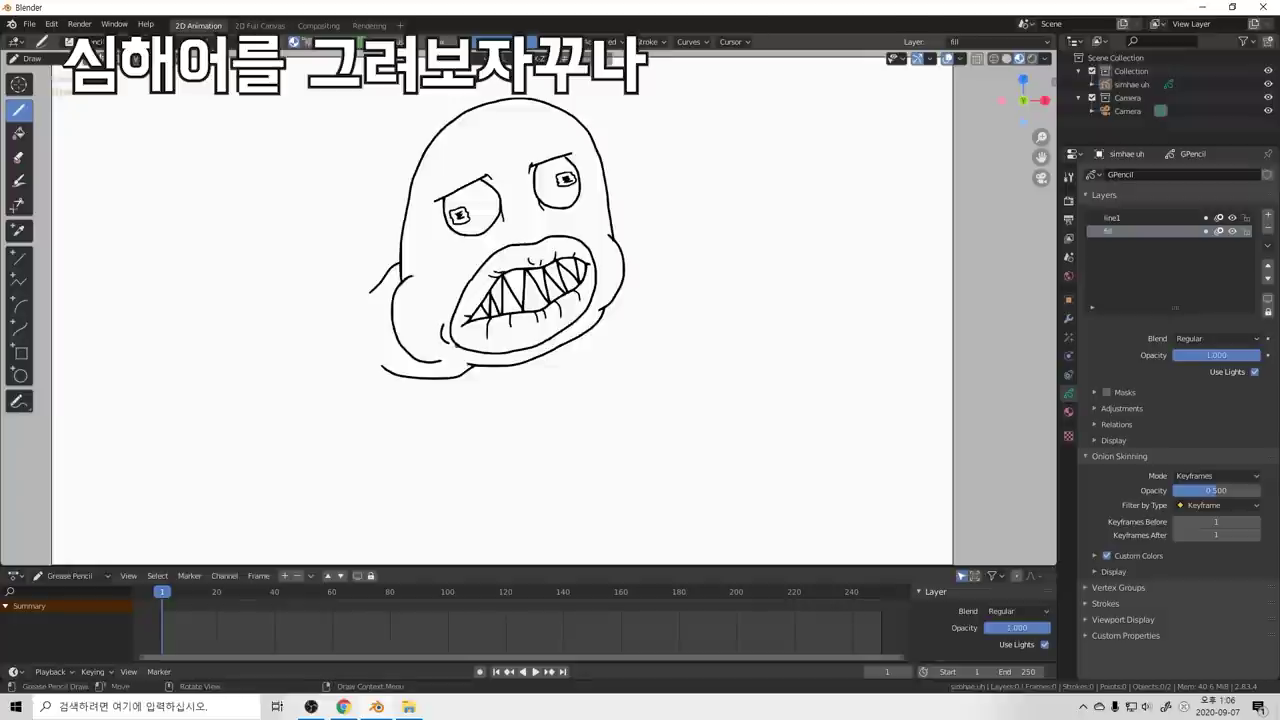
drag(442, 327, 447, 345)
key(ctrl+z)
key(ctrl+z)
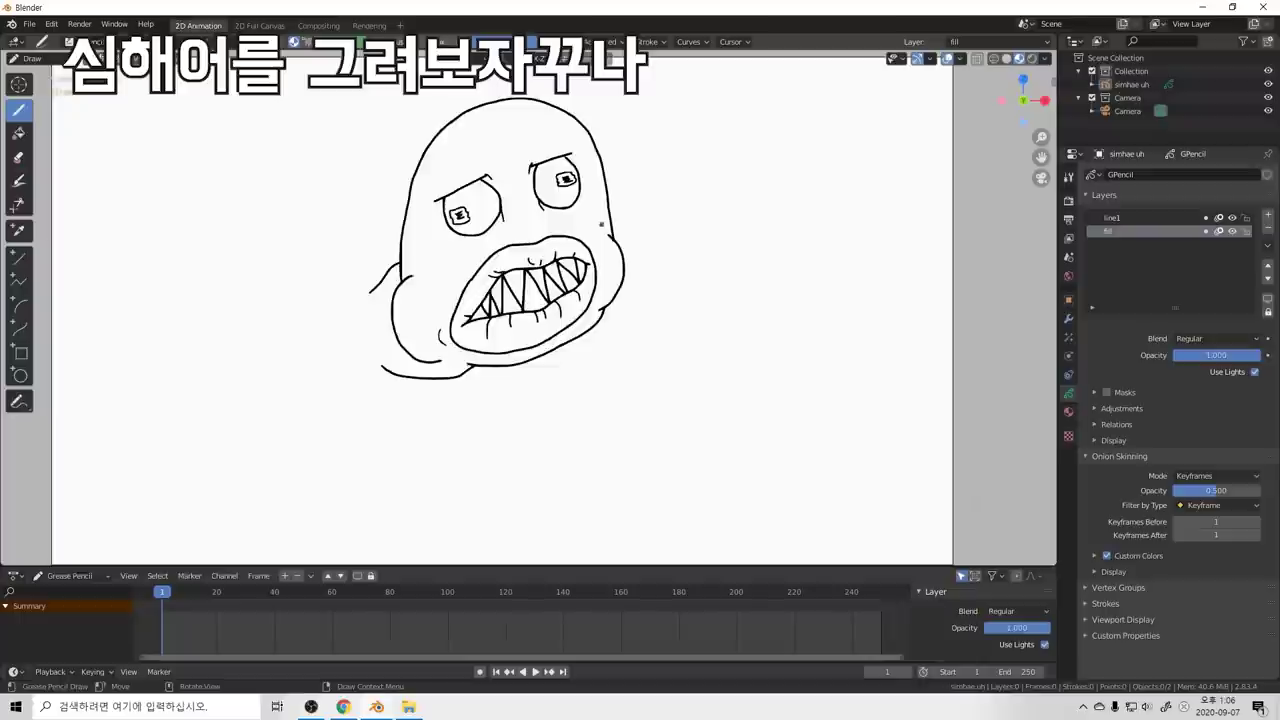
drag(598, 258, 603, 271)
scroll(541, 181, down, 3)
scroll(491, 210, up, 3)
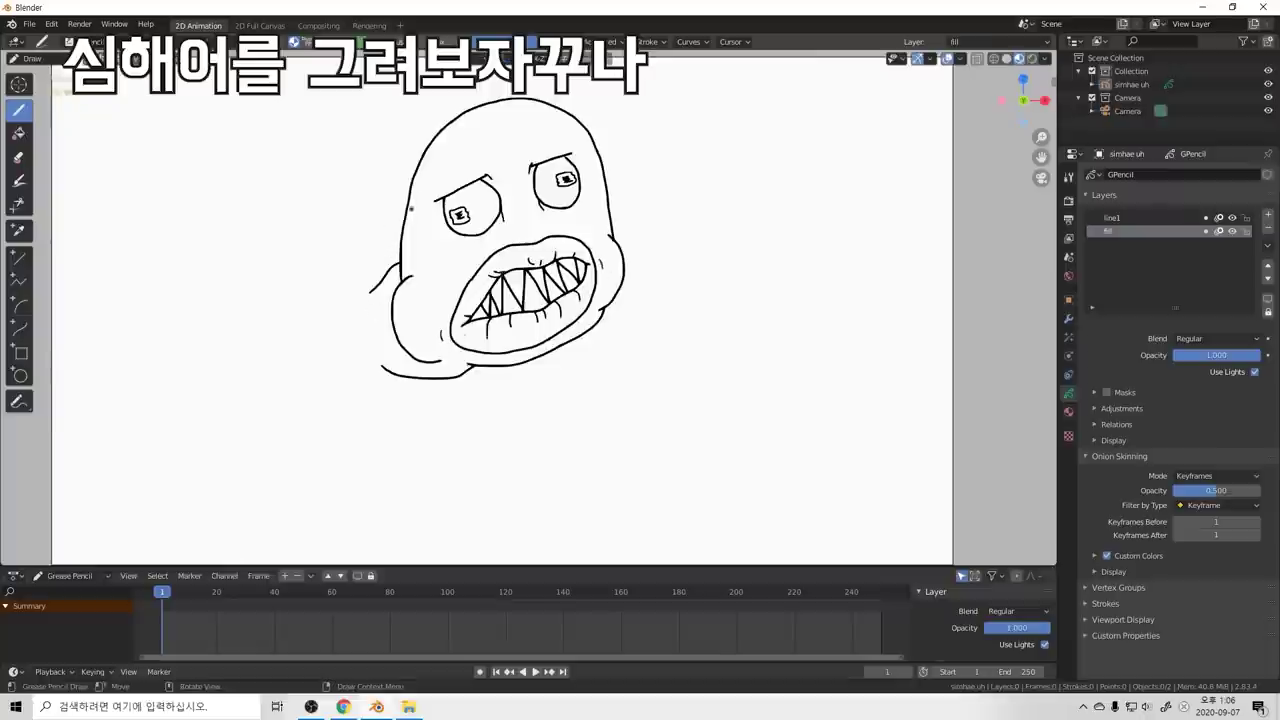
Step: Try a short stroke extending outward from the head's left side beside the left eye, undoing each attempt
drag(407, 218, 390, 220)
key(ctrl+z)
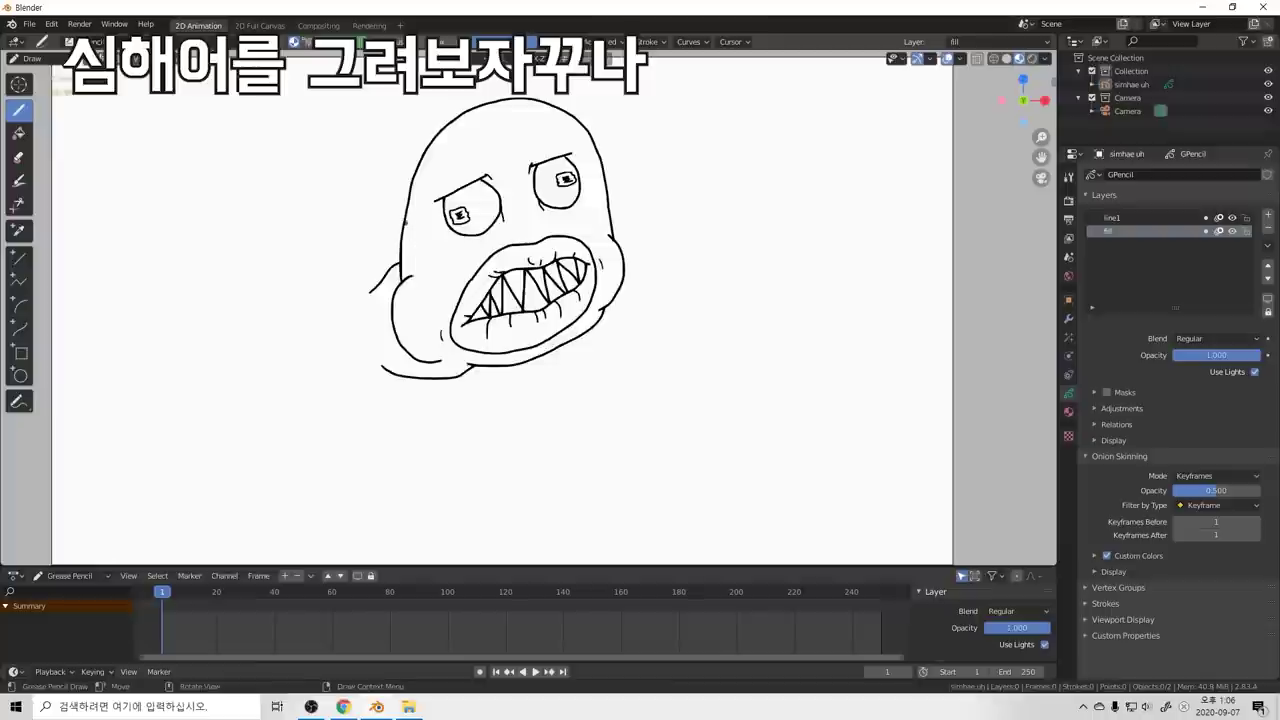
drag(404, 221, 383, 216)
key(ctrl+z)
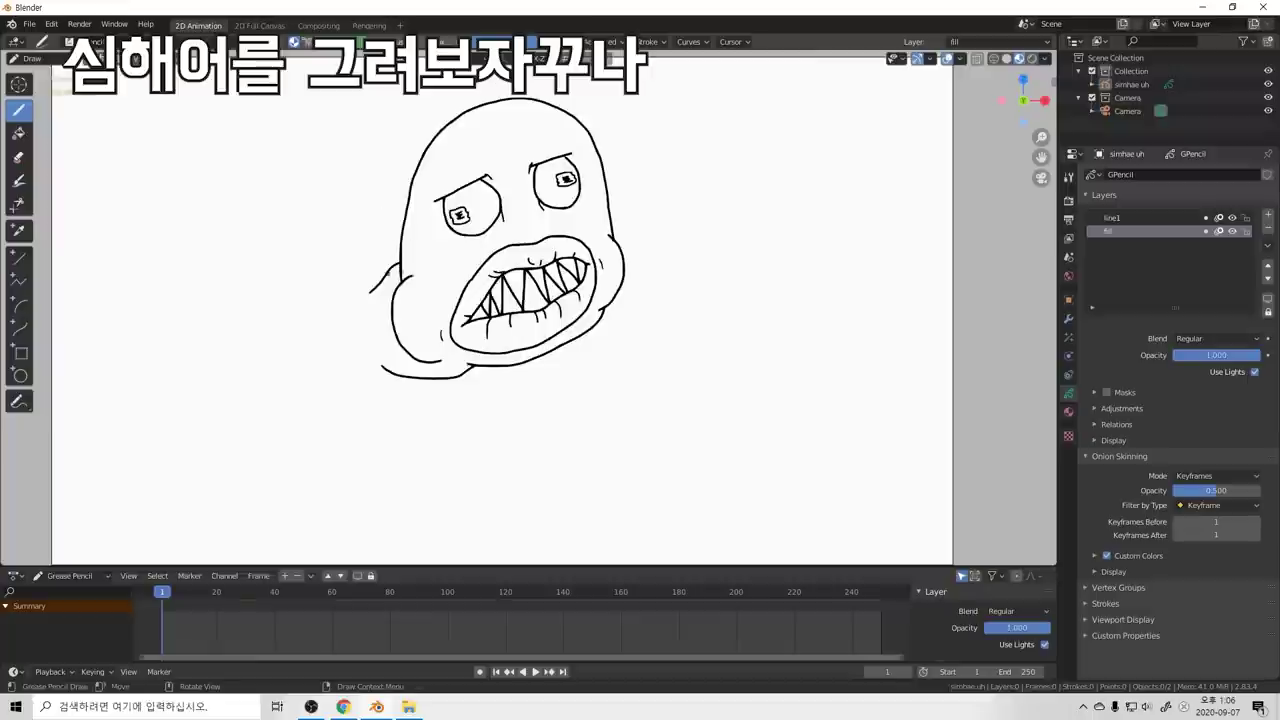
Step: Erase the bit of outline where the head meets the top of the left cheek, and return to the Draw tool
right_click(395, 270)
click(390, 303)
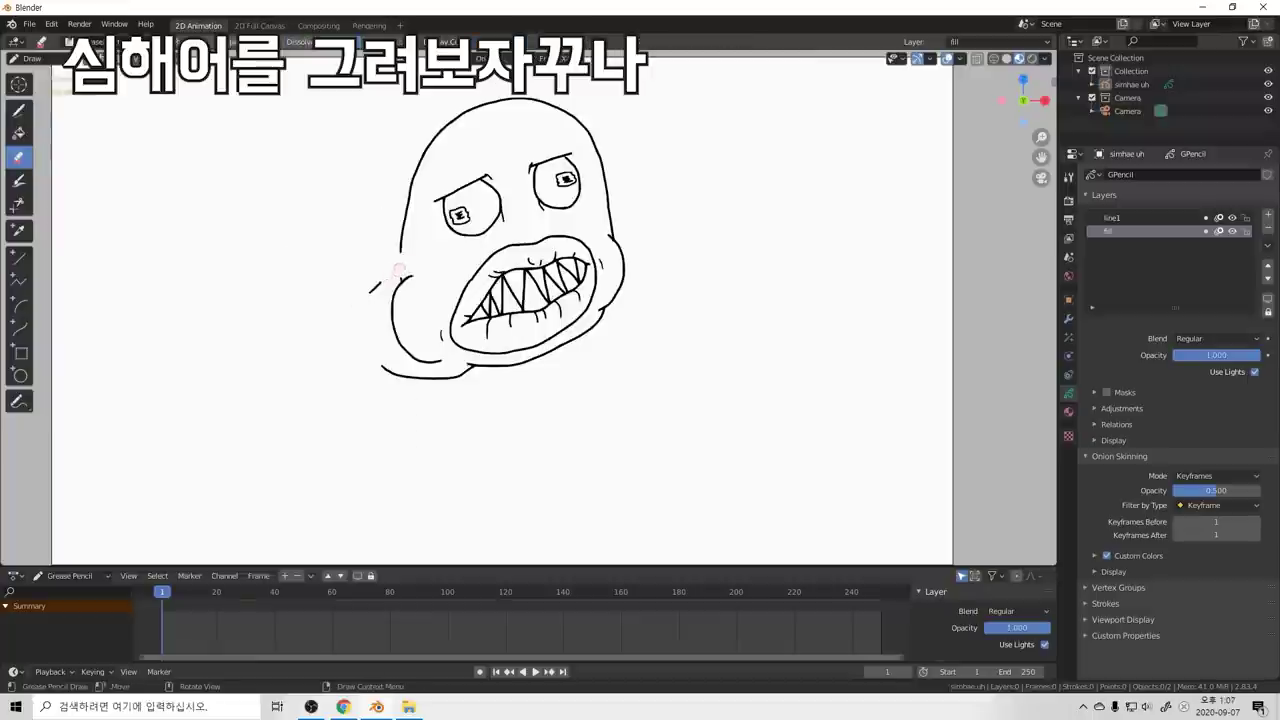
right_click(397, 279)
click(370, 264)
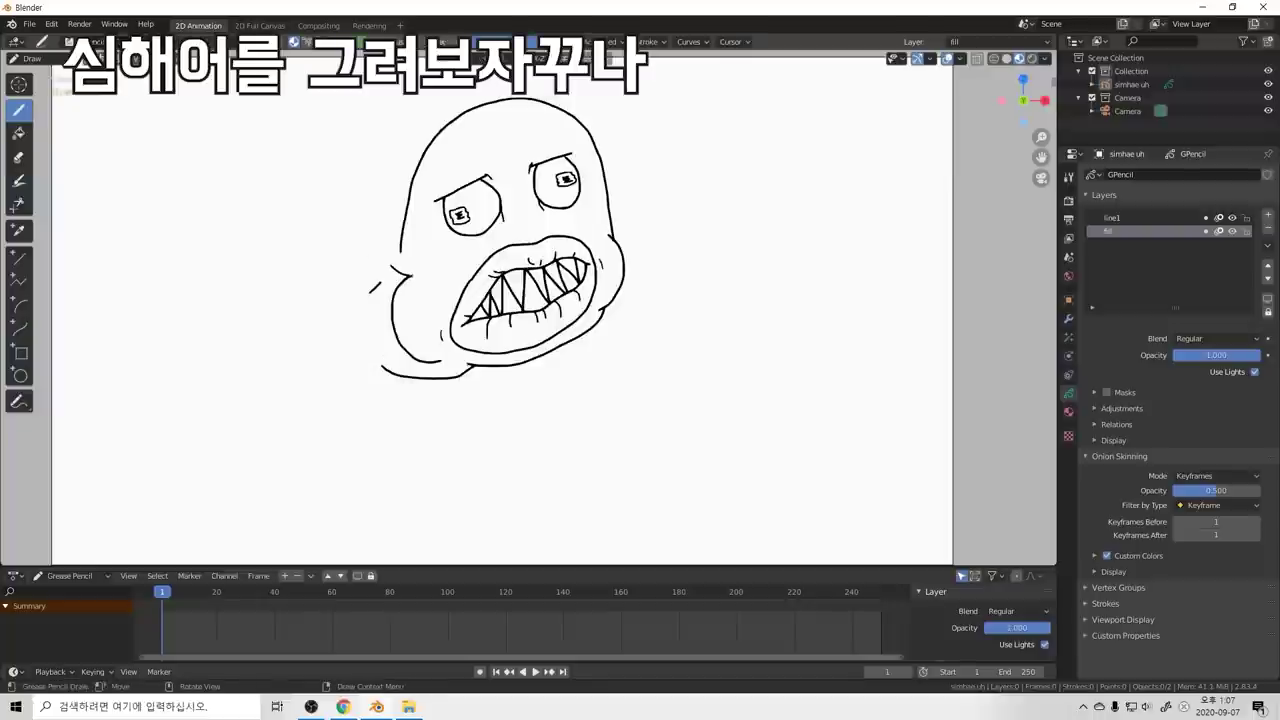
Step: Draw the upper base line of a side fin outward from the top of the left cheek, undoing the unsatisfactory strokes
key(ctrl+z)
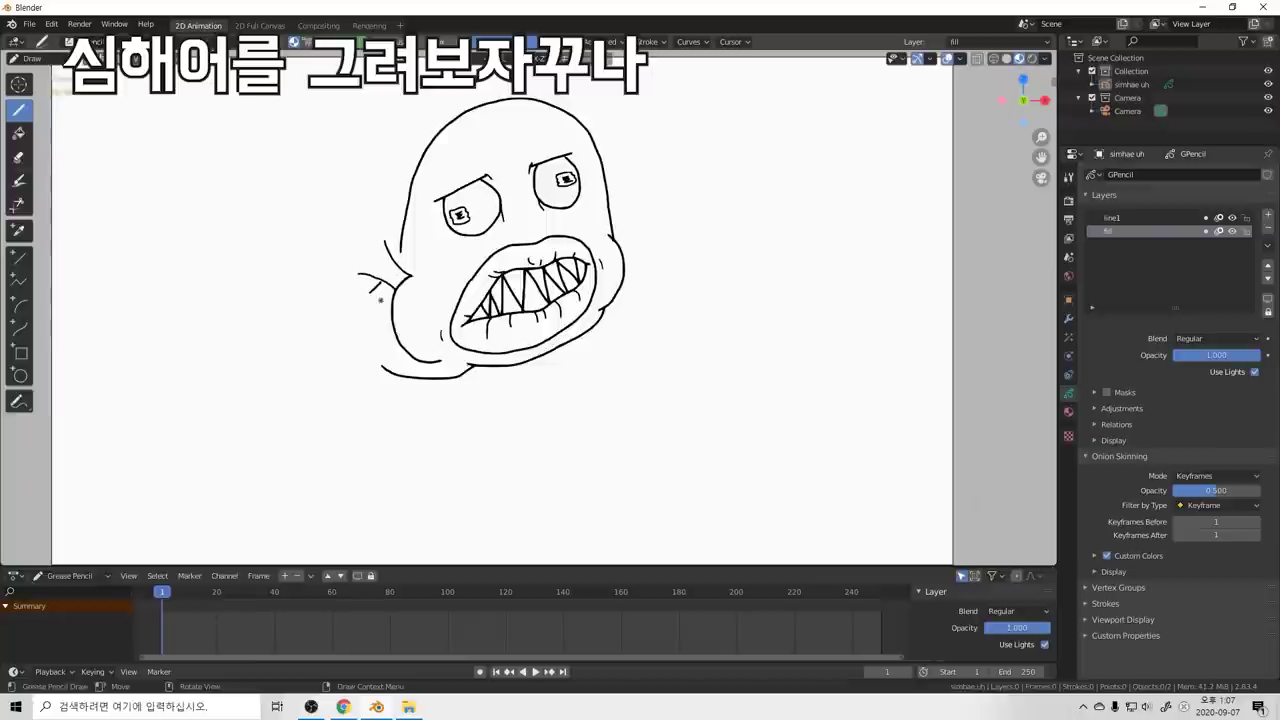
key(ctrl+z)
key(ctrl+z)
mouse_move(387, 284)
mouse_down()
mouse_move(373, 282)
mouse_move(387, 282)
mouse_up()
key(ctrl+z)
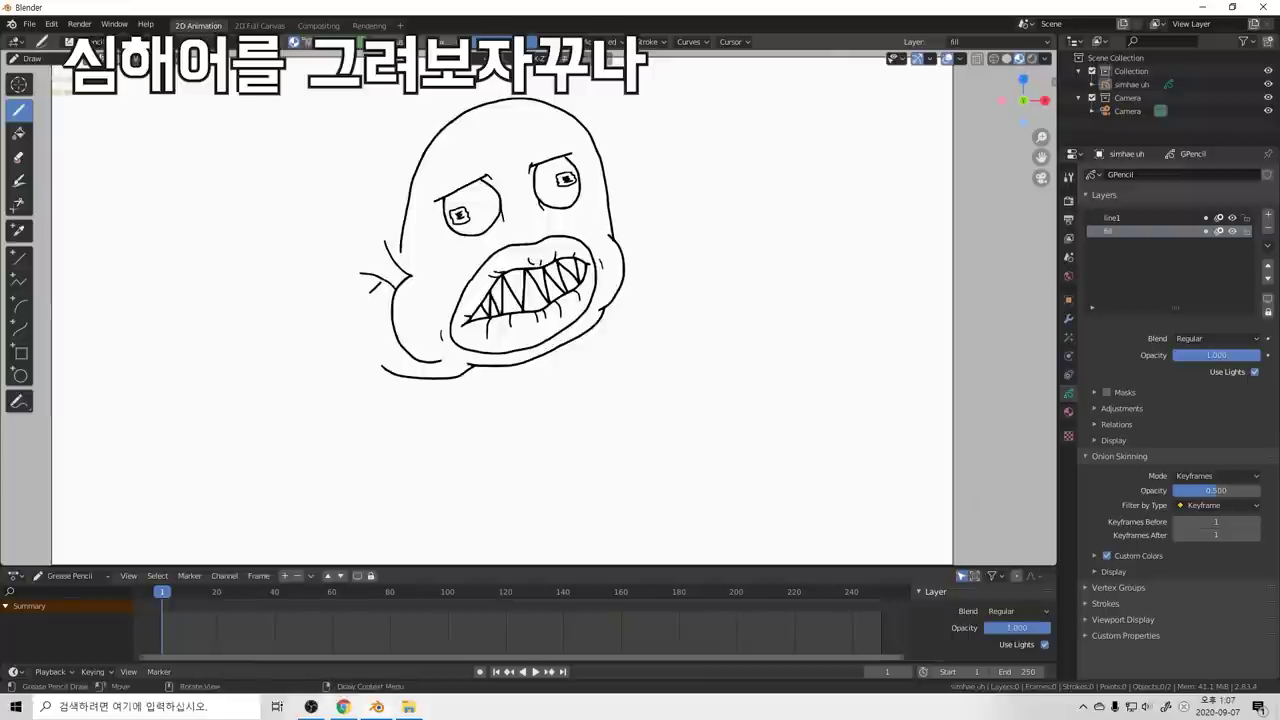
key(ctrl+z)
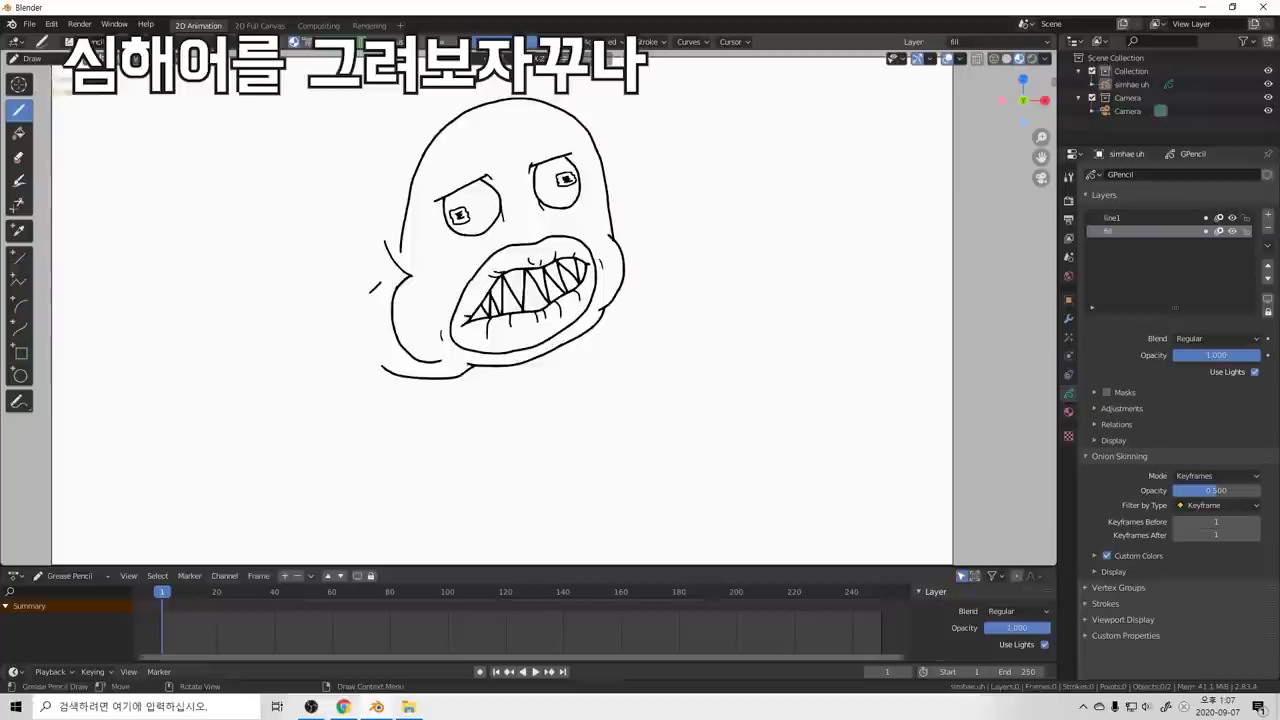
Step: Complete the left side fin with a lower line, a scalloped outer edge and short rays running inward from the edge
drag(371, 274, 390, 281)
drag(367, 267, 377, 253)
key(ctrl+z)
drag(351, 236, 381, 223)
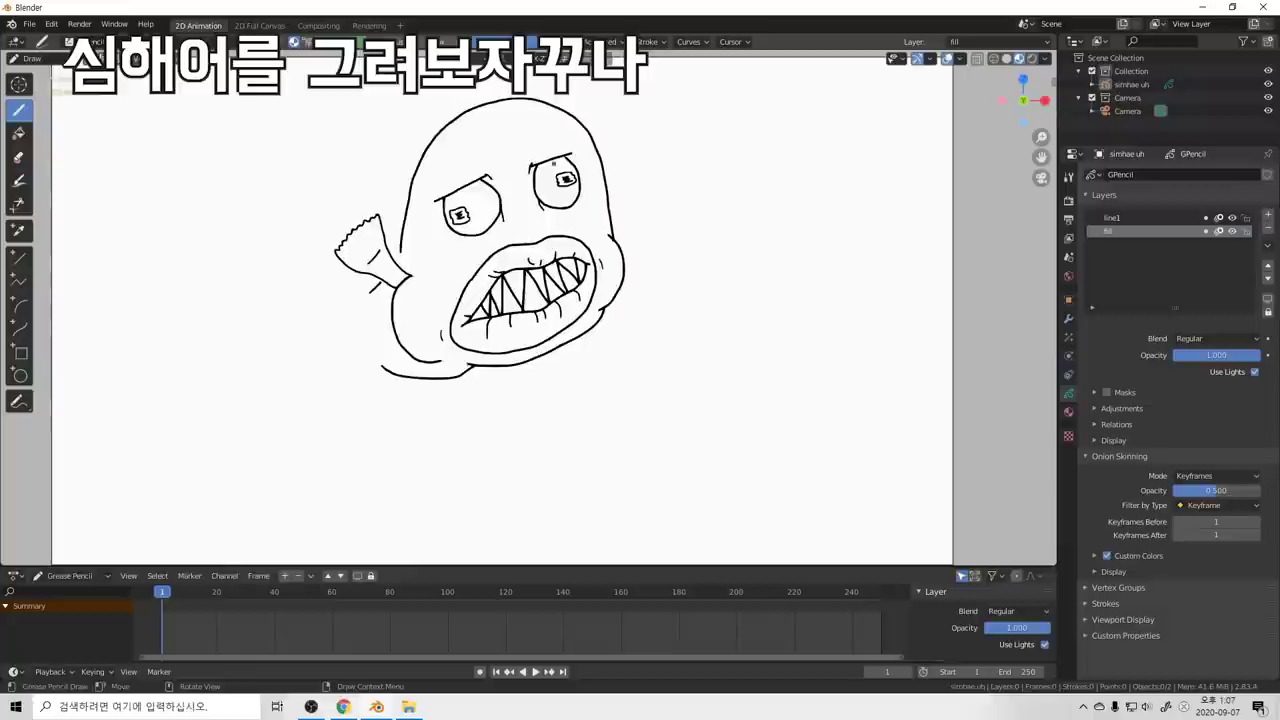
drag(349, 249, 342, 256)
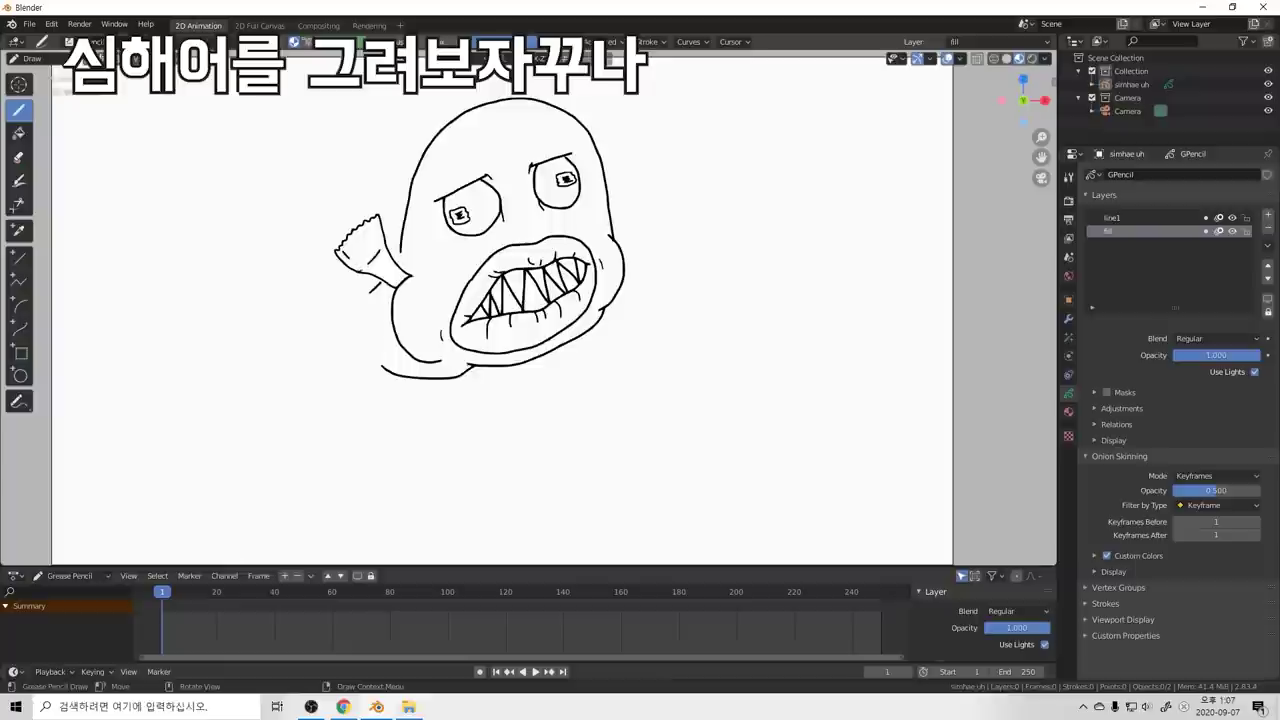
mouse_move(354, 241)
mouse_down()
mouse_move(356, 252)
mouse_move(346, 238)
mouse_move(375, 231)
mouse_up()
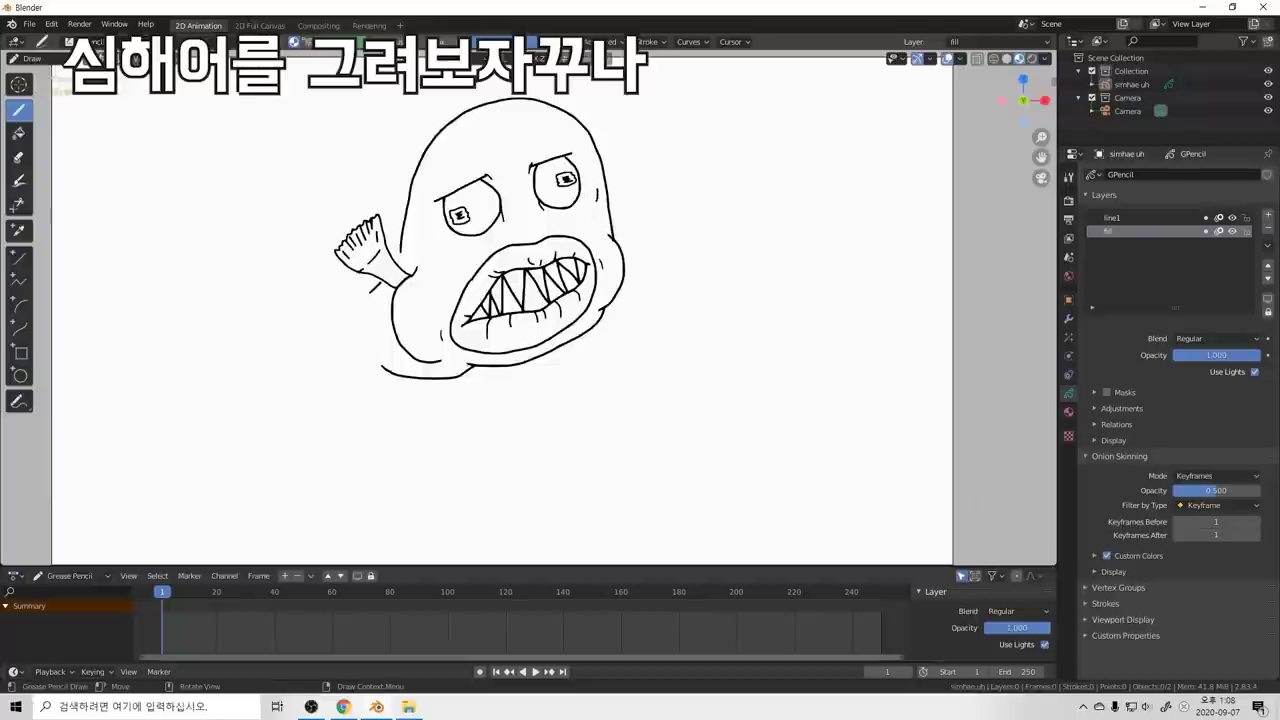
Step: Add short contour lines inside the head outline above the left cheek and on both sides of the forehead, undoing the unsatisfactory strokes
drag(418, 240, 437, 257)
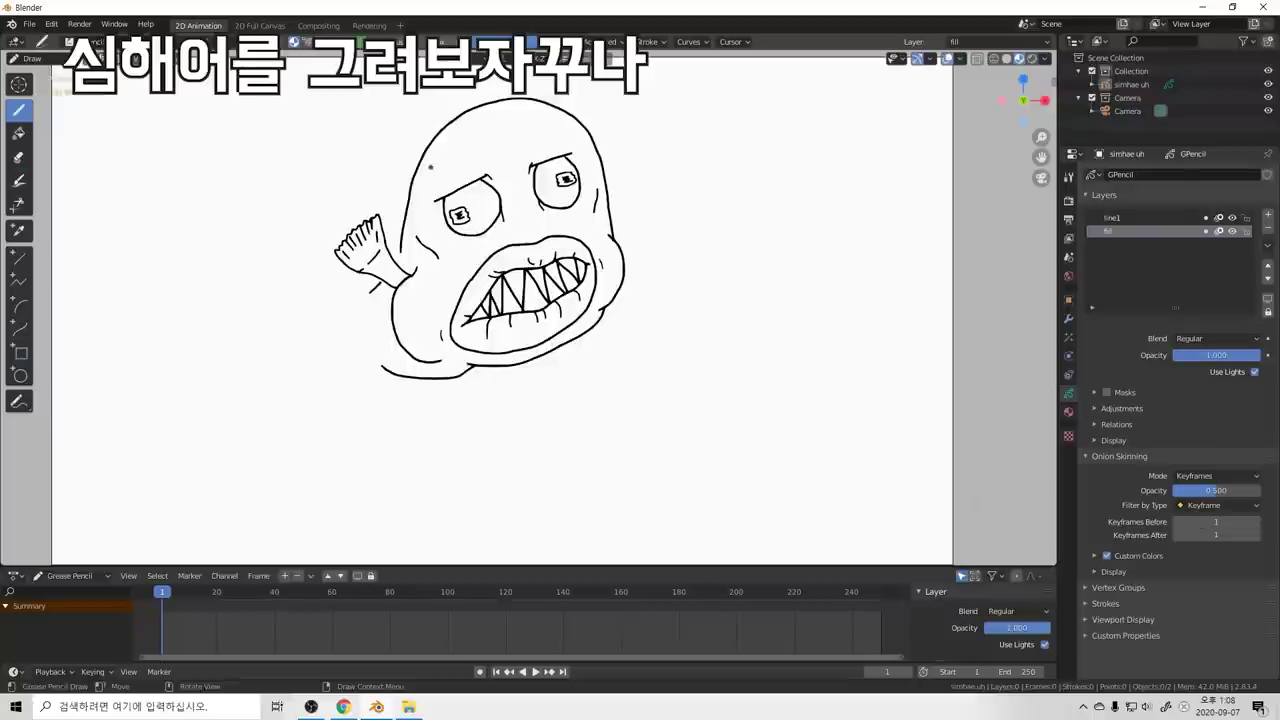
drag(427, 163, 422, 181)
key(ctrl+z)
drag(566, 124, 586, 146)
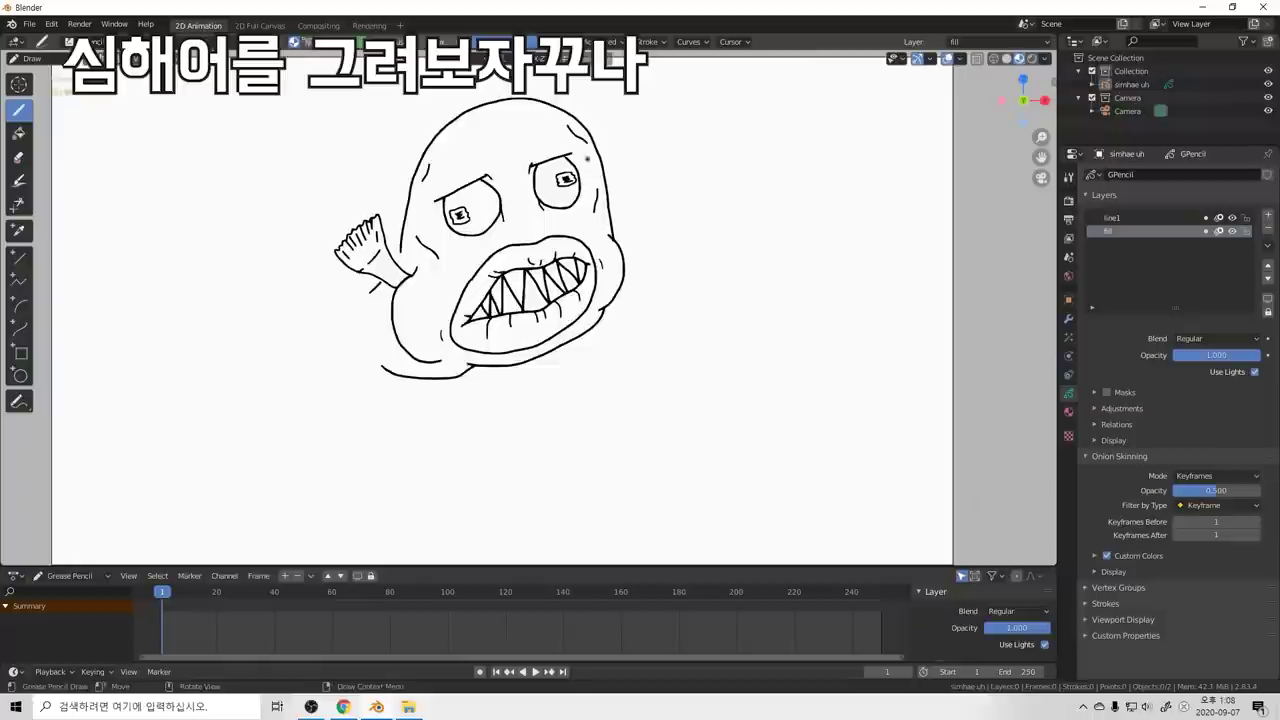
key(ctrl+z)
drag(581, 124, 589, 136)
key(z)
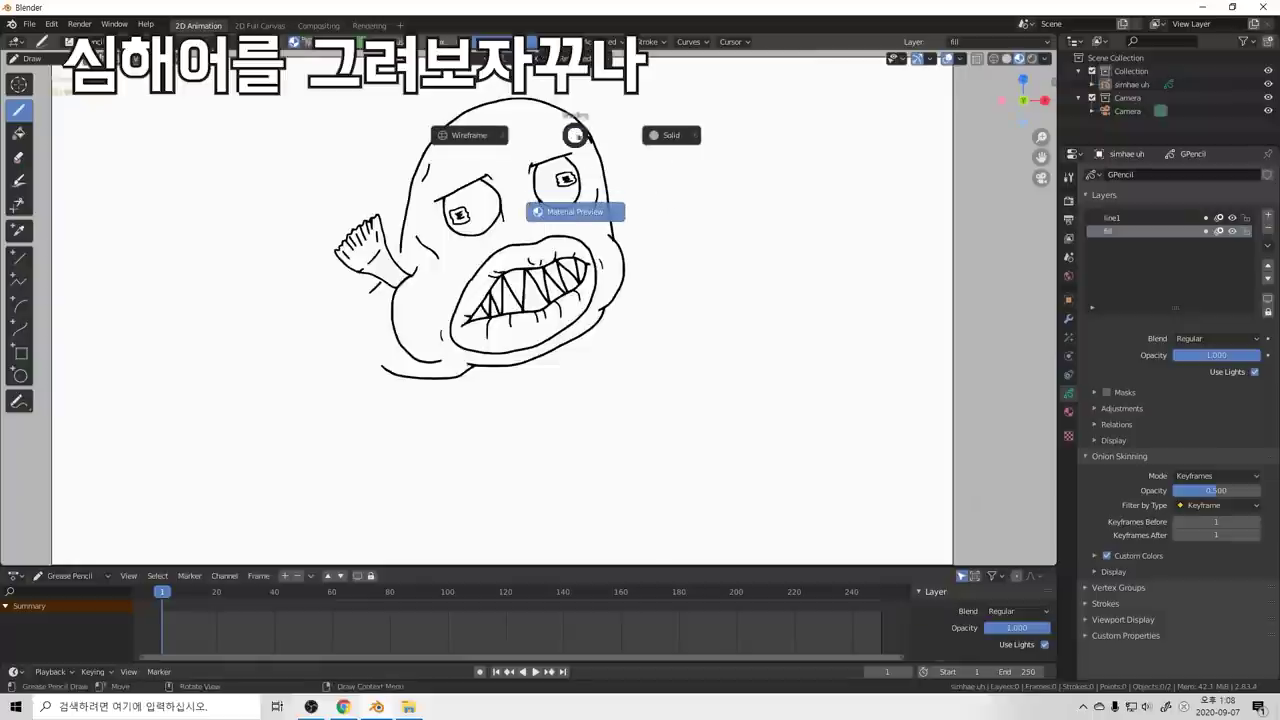
key(Escape)
key(ctrl+z)
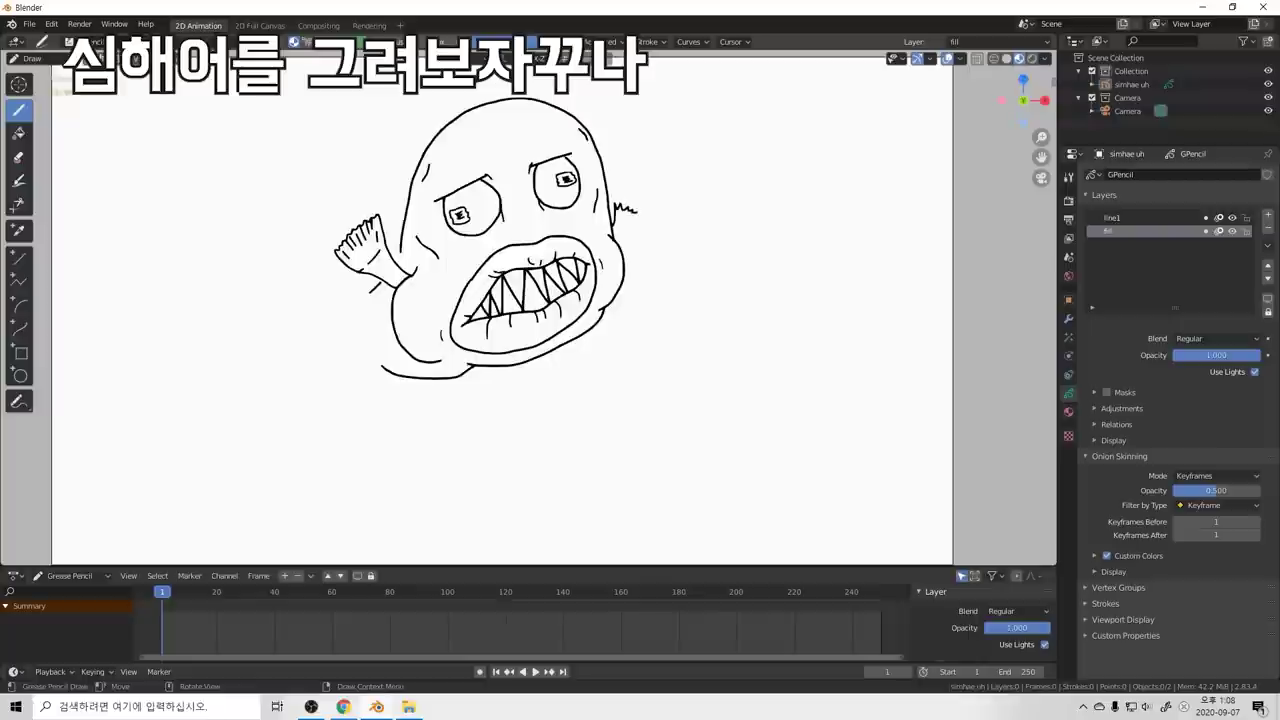
Step: Complete a small side fin above the right cheek with a lower line joining the head and short rays inside
drag(633, 224, 618, 238)
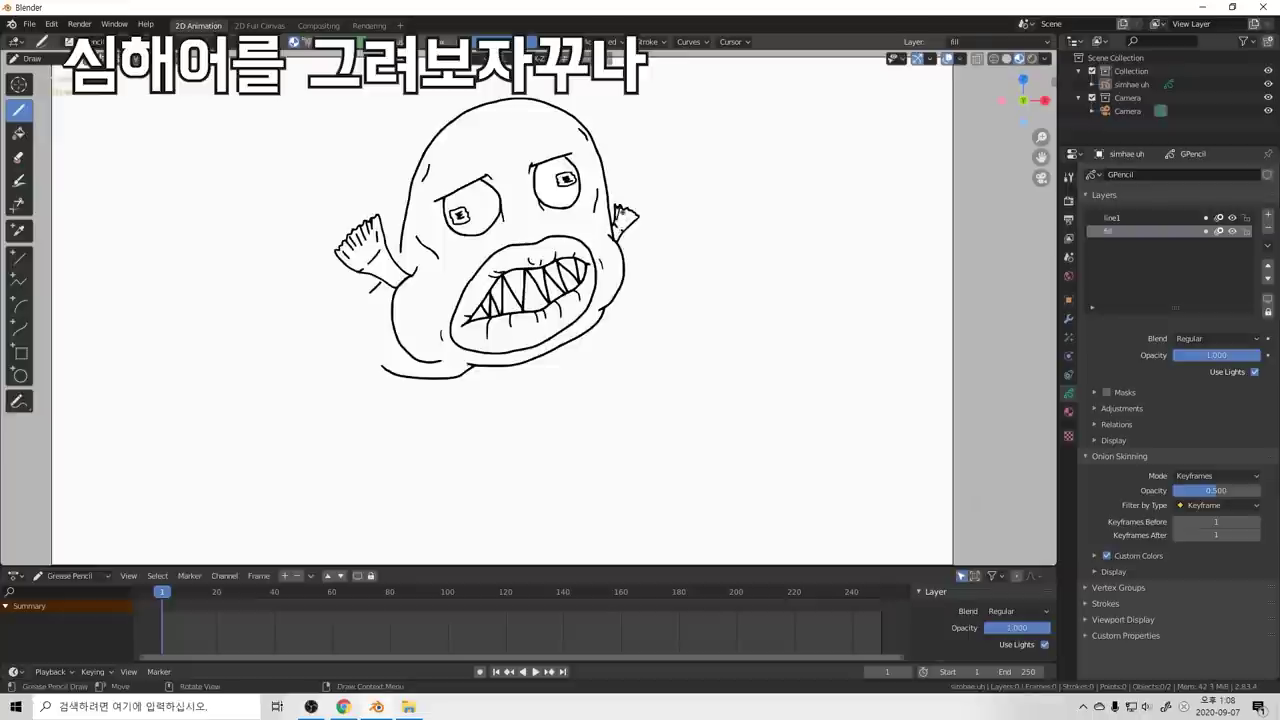
drag(630, 209, 627, 222)
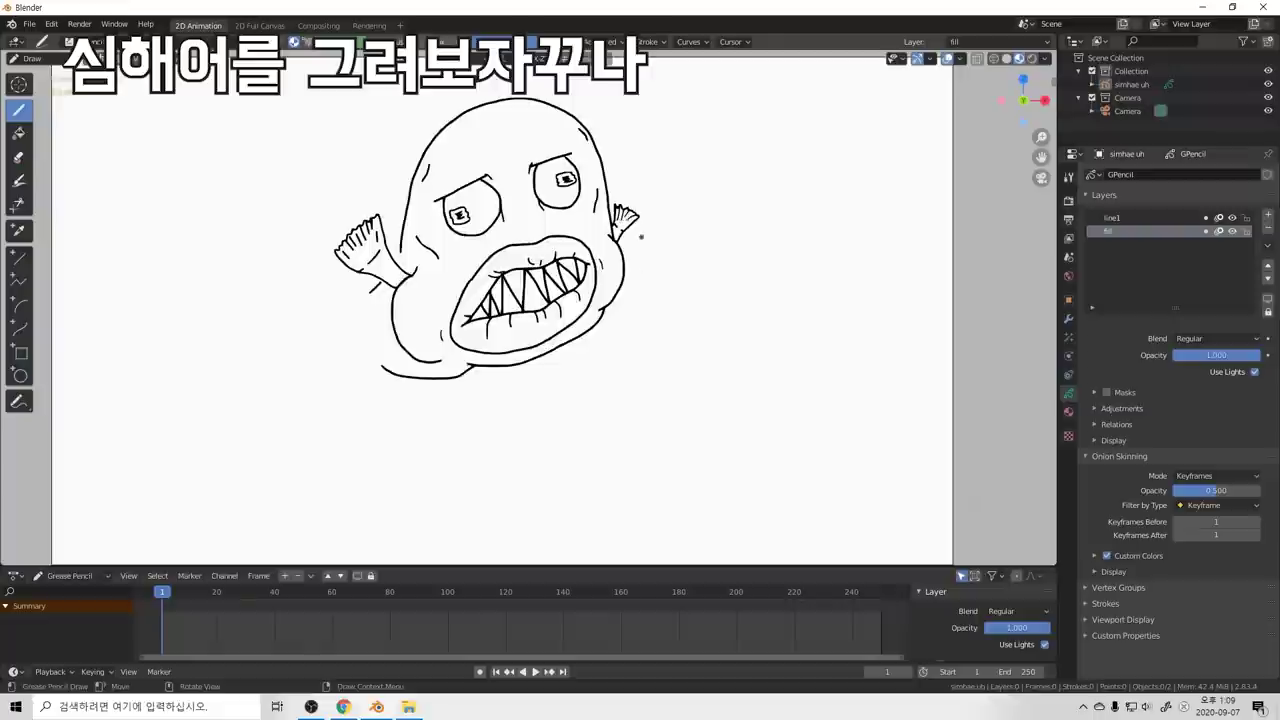
scroll(267, 371, down, 3)
scroll(532, 334, up, 3)
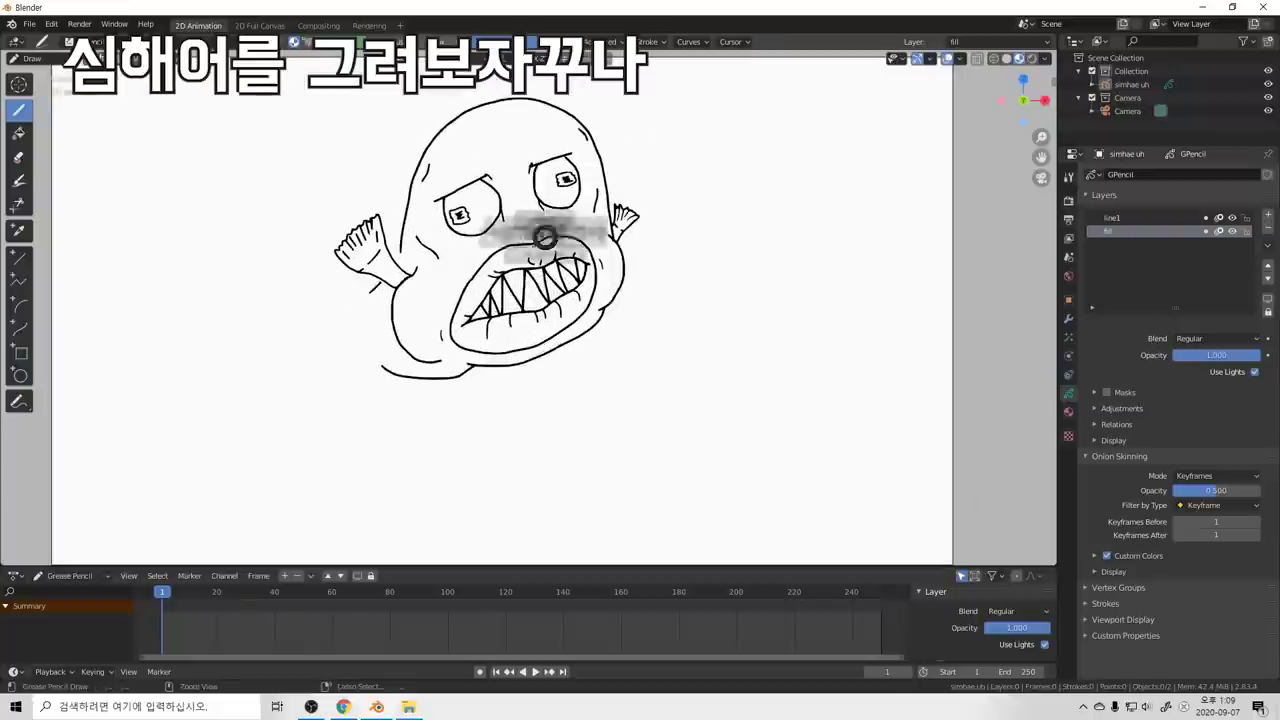
key(ctrl+Tab)
key(shift+space)
click(430, 222)
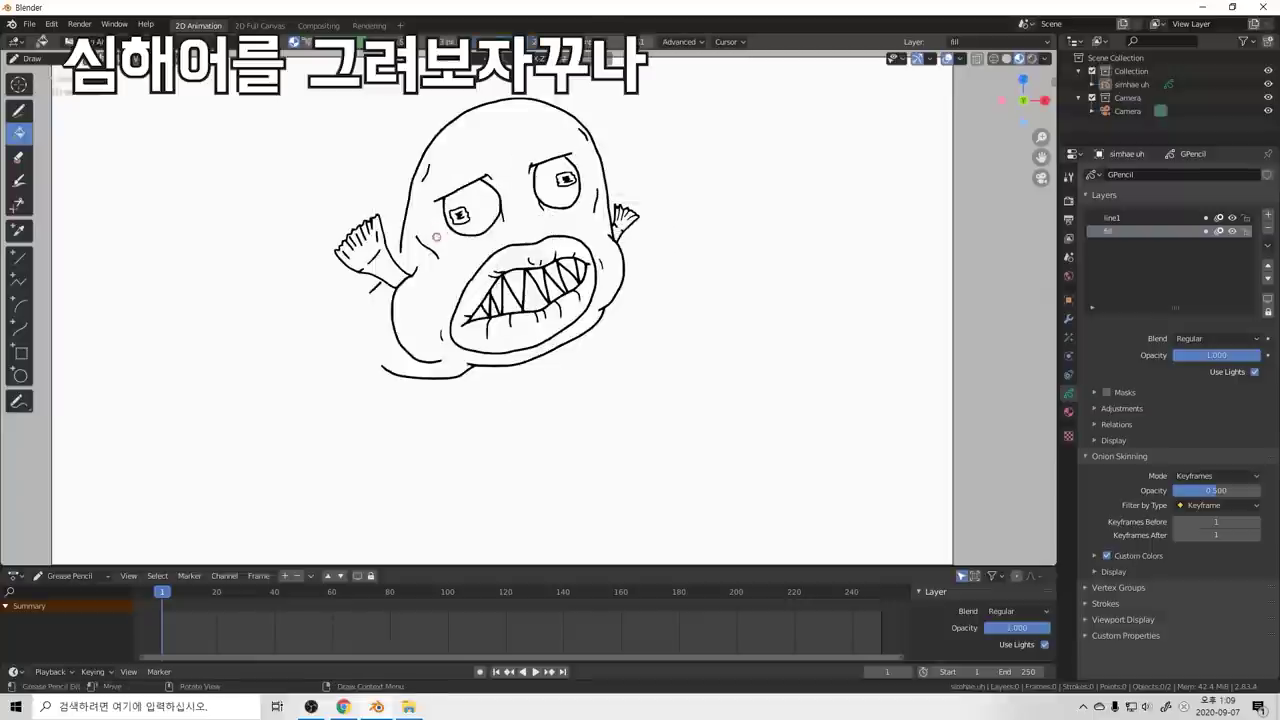
key(shift+space)
click(330, 244)
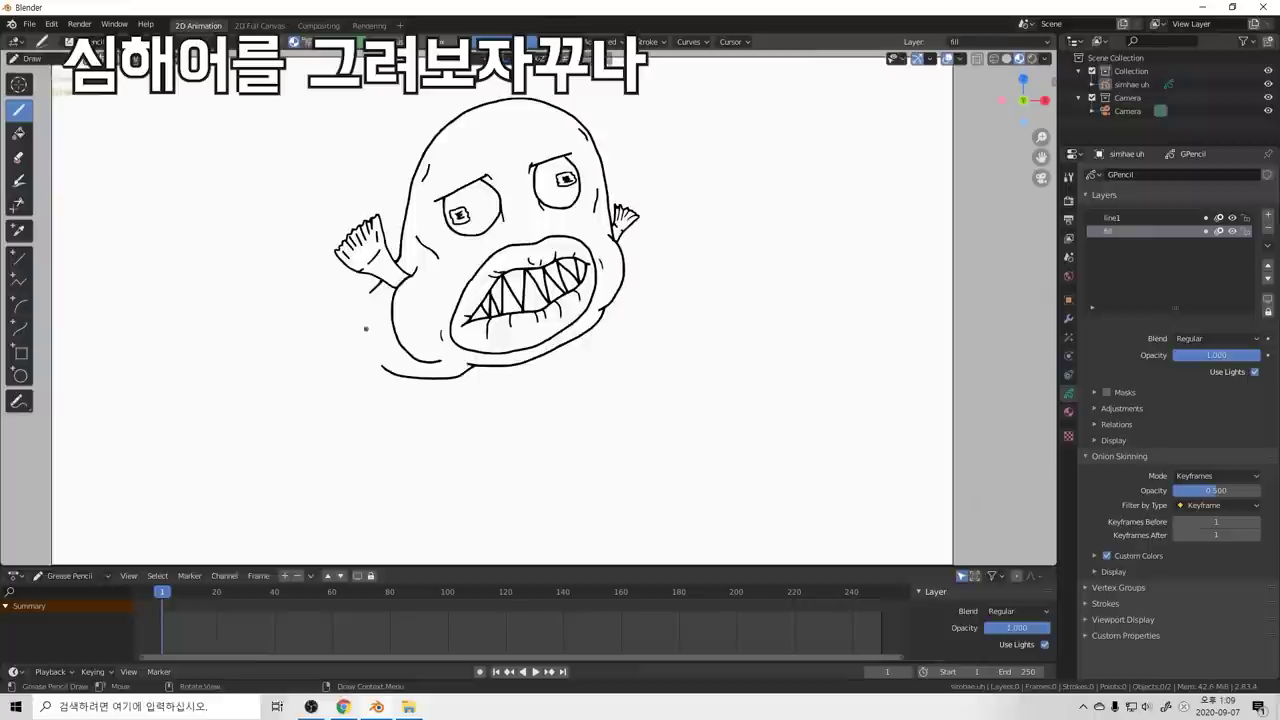
Step: Extend the lower body line slightly to the left and draw a dashed vertical line behind the left cheek at the tail's base
drag(382, 365, 358, 352)
key(ctrl+z)
key(ctrl+z)
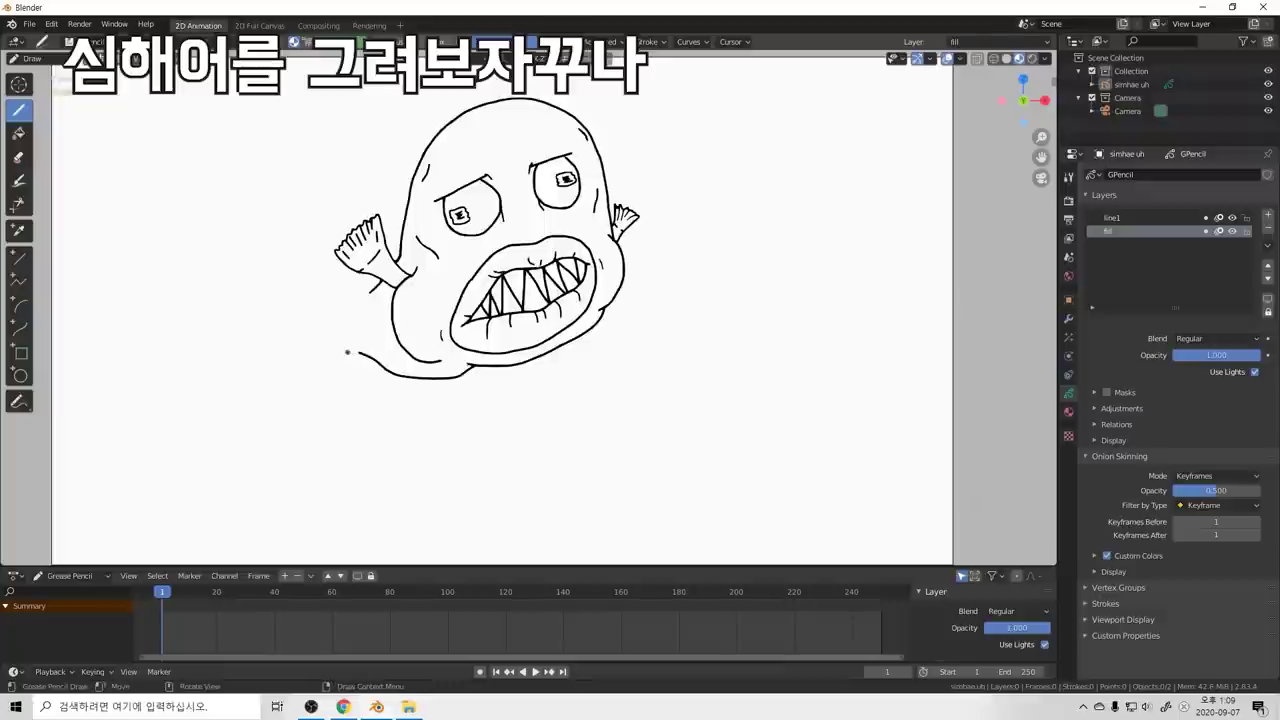
key(ctrl+z)
drag(374, 357, 391, 377)
key(ctrl+z)
key(ctrl+z)
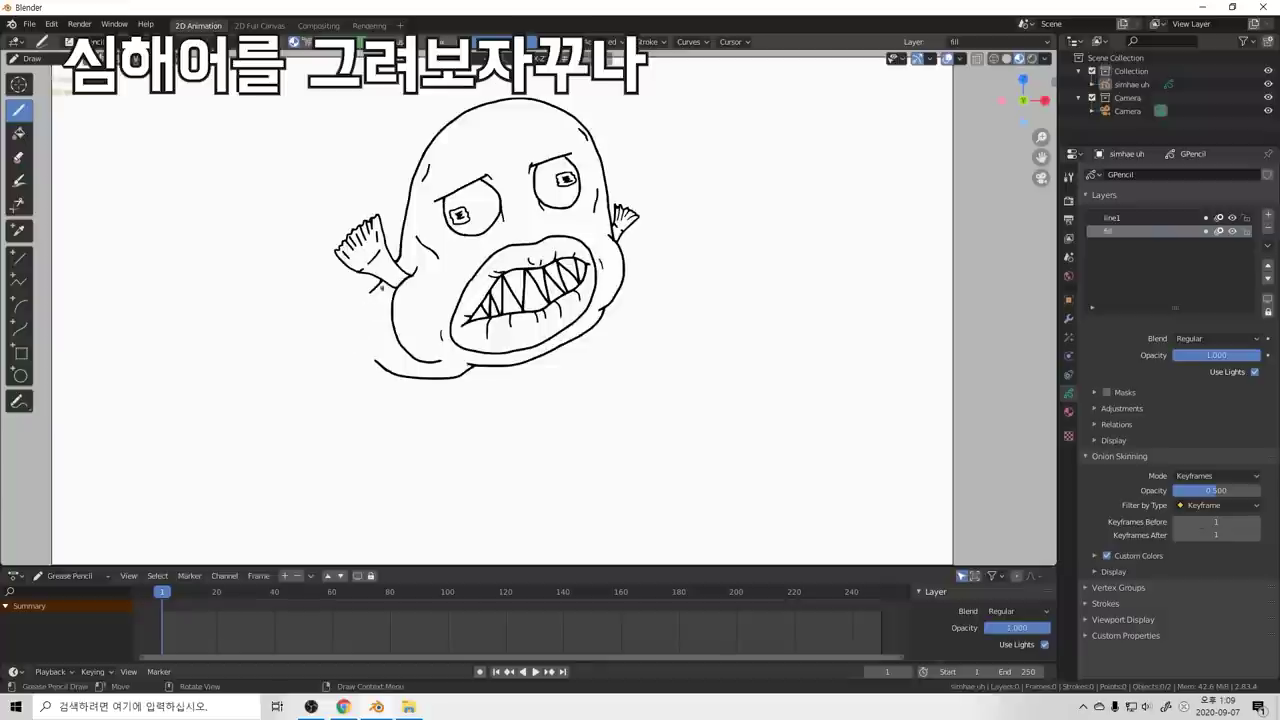
drag(369, 301, 370, 350)
Step: Try a wavy tail fin and a long upward-curving tail edge behind the left side fin, undoing the strokes
mouse_move(368, 292)
mouse_down()
mouse_move(318, 266)
mouse_move(350, 293)
mouse_move(303, 284)
mouse_move(340, 303)
mouse_move(311, 313)
mouse_up()
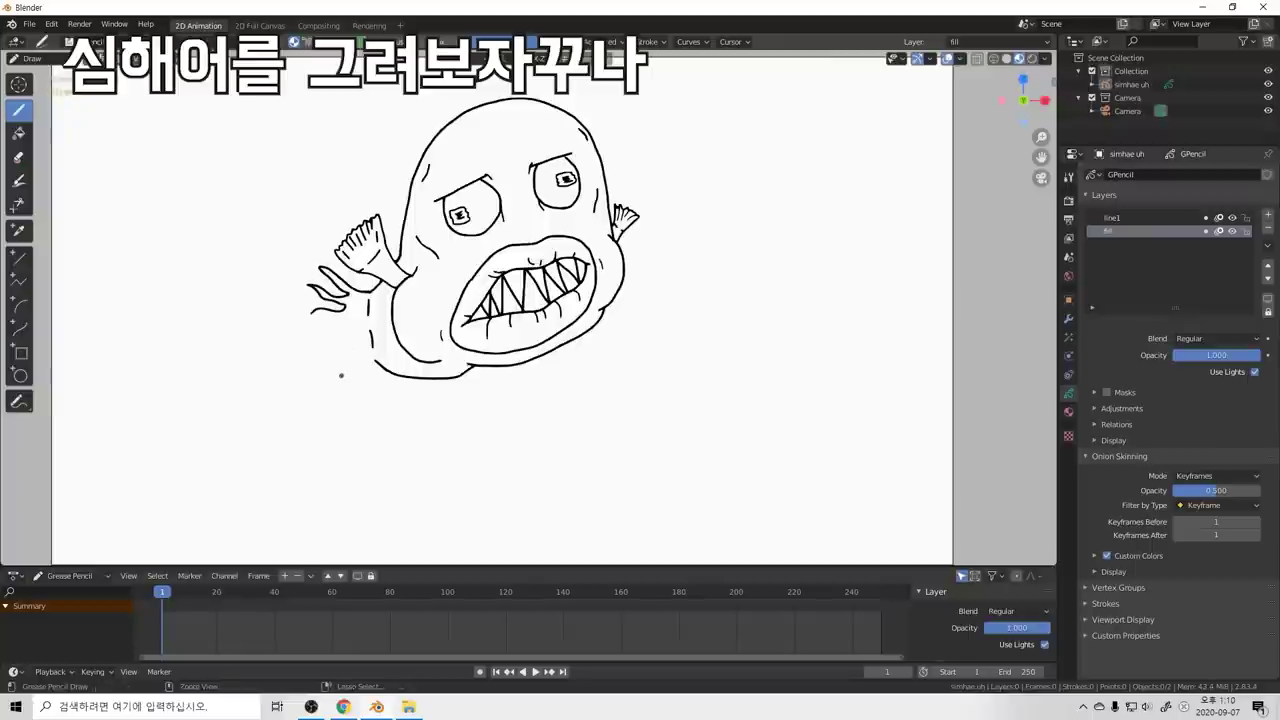
key(ctrl+z)
key(ctrl+z)
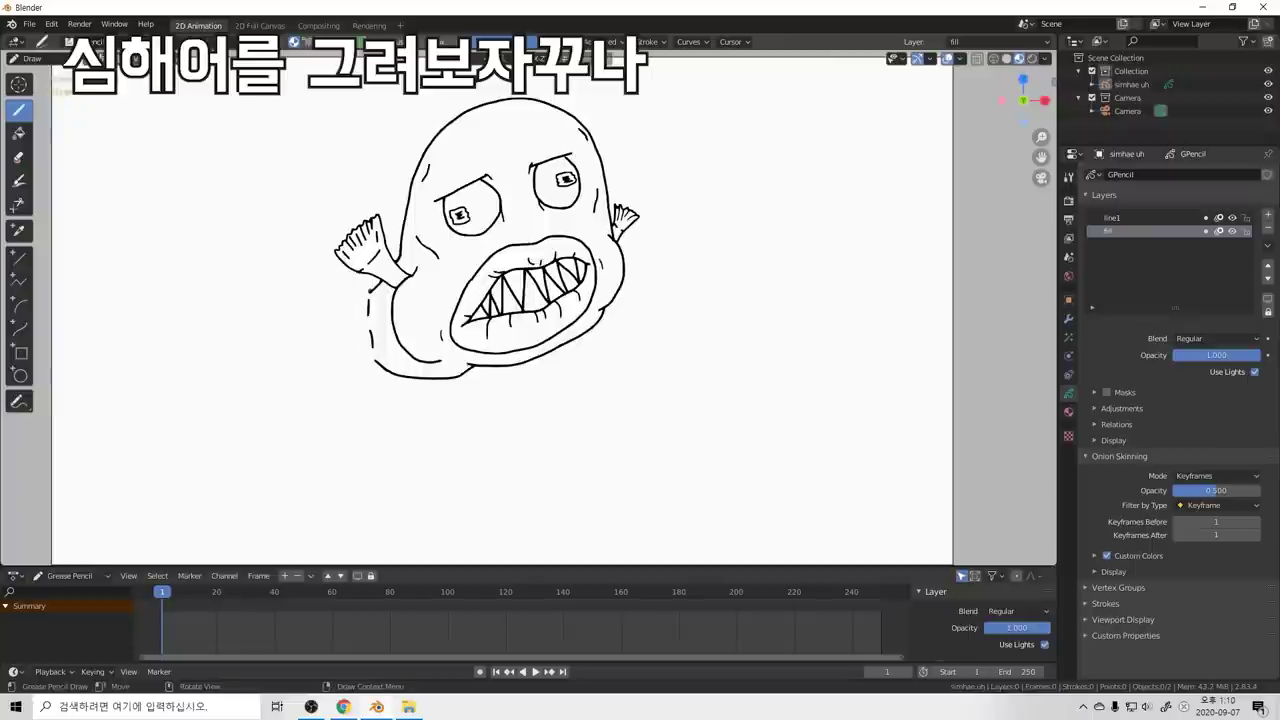
drag(358, 284, 353, 274)
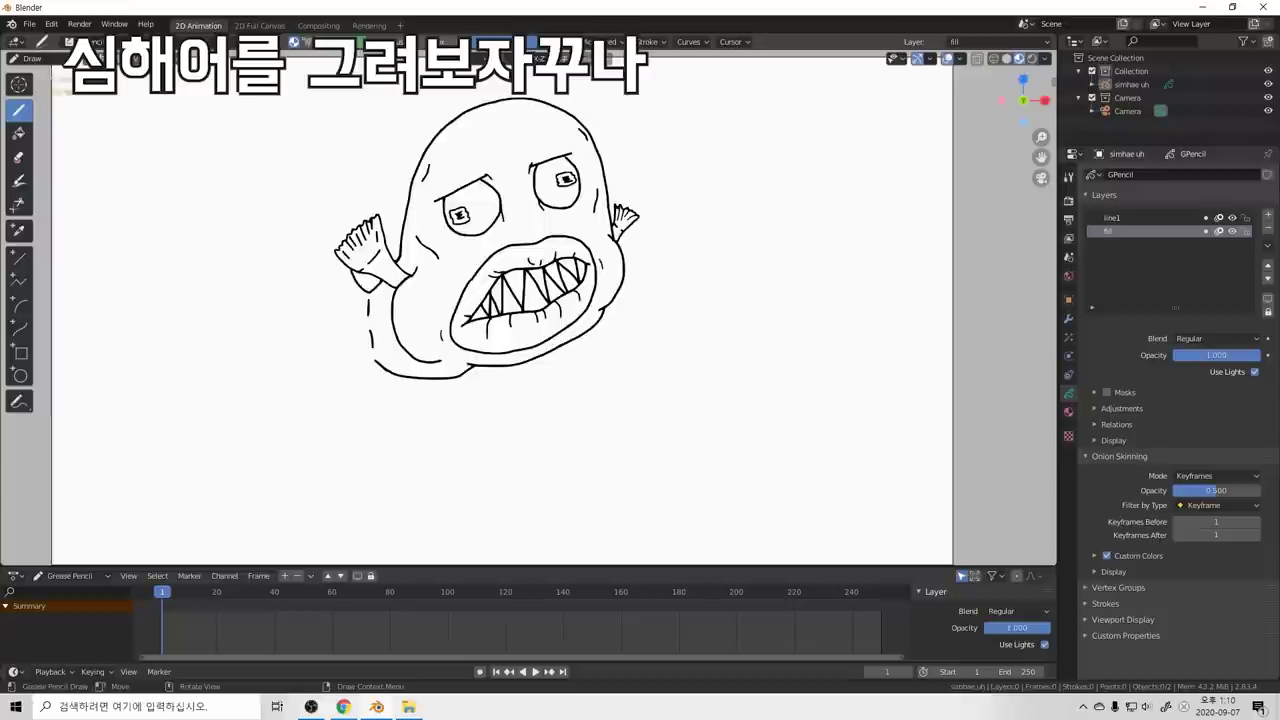
key(ctrl+z)
mouse_move(371, 290)
mouse_down()
mouse_move(352, 297)
mouse_move(370, 292)
mouse_move(336, 283)
mouse_move(312, 205)
mouse_move(315, 260)
mouse_up()
key(ctrl+z)
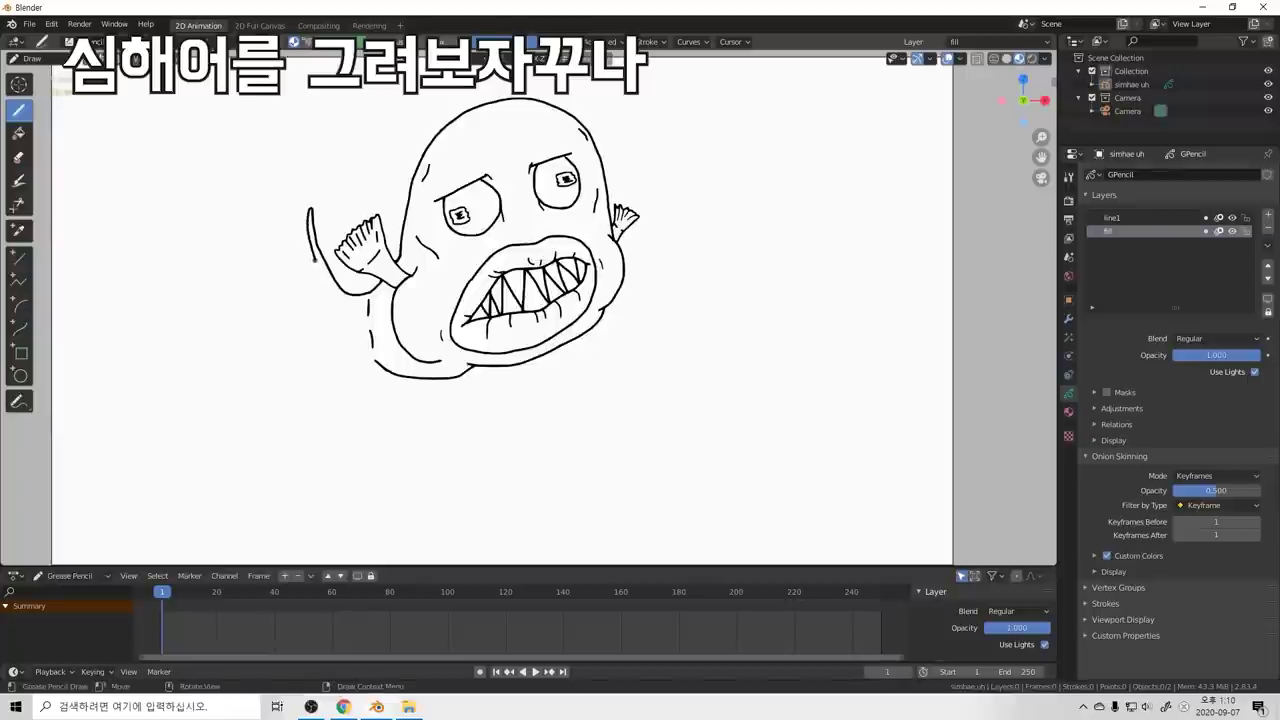
drag(315, 260, 324, 284)
key(z)
key(ctrl+z)
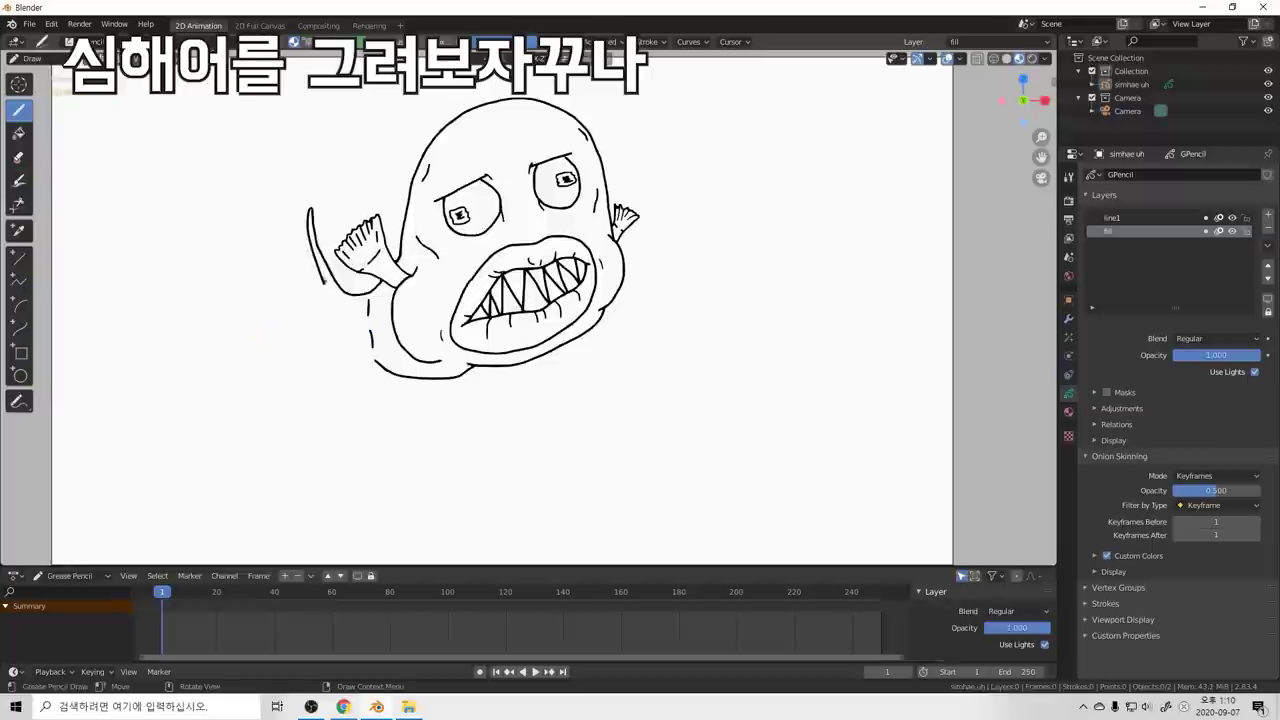
Step: Try a spiky tail fin of long slanted strokes left of the side fin, and undo it together with its curved edge
drag(293, 222, 322, 282)
drag(290, 223, 320, 290)
drag(277, 235, 322, 301)
mouse_move(262, 256)
mouse_down()
mouse_move(318, 312)
mouse_move(300, 318)
mouse_up()
key(ctrl+z)
key(ctrl+z)
key(ctrl+z)
key(ctrl+z)
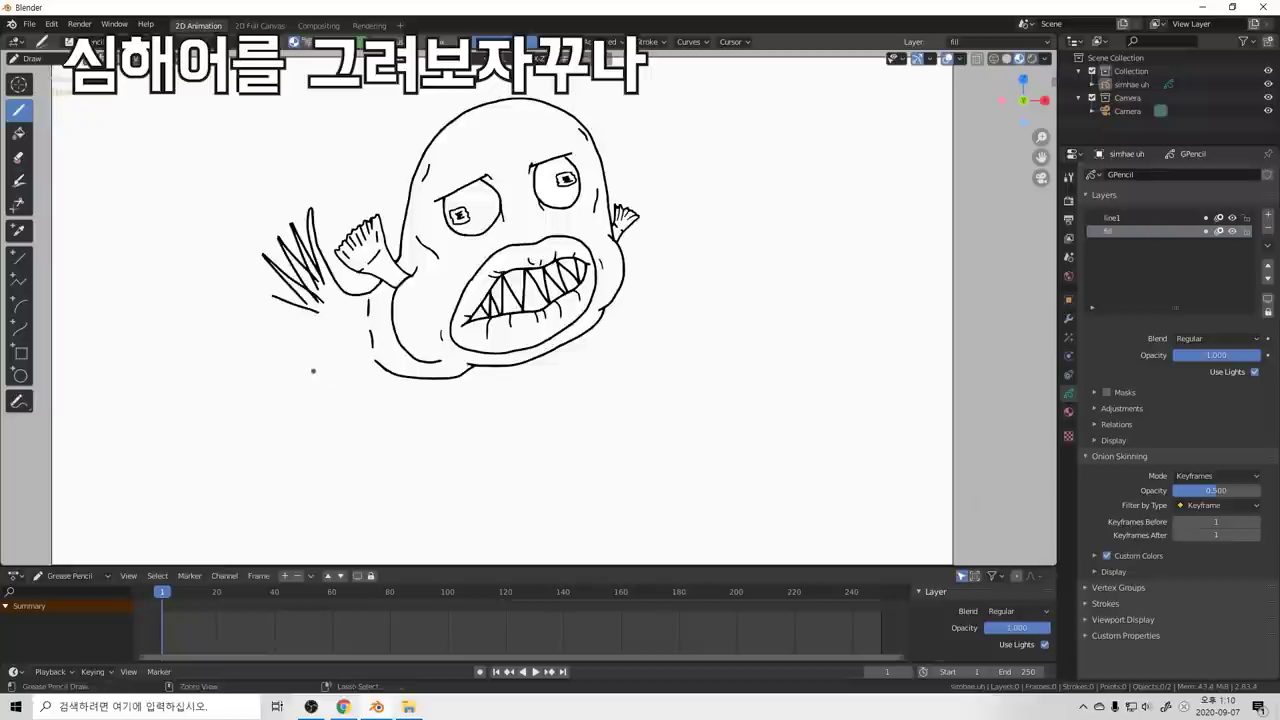
key(ctrl+z)
key(ctrl+z)
key(ctrl+z)
key(ctrl+z)
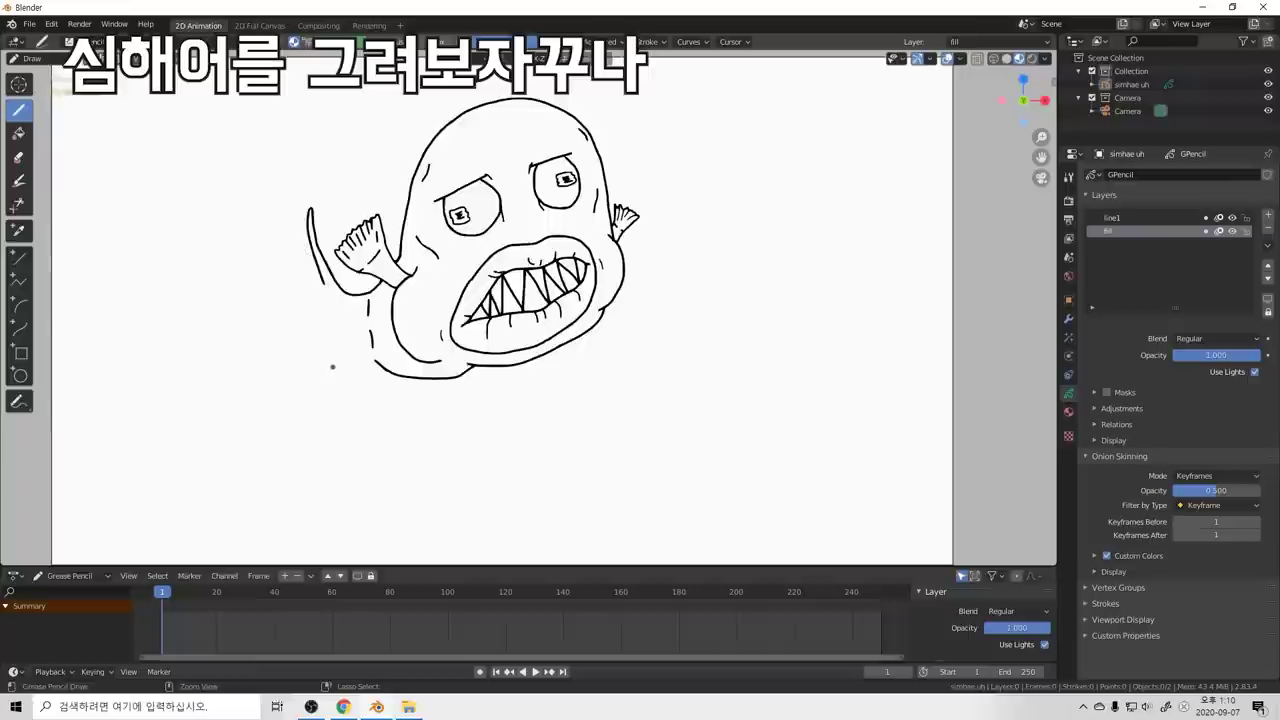
key(ctrl+z)
key(ctrl+z)
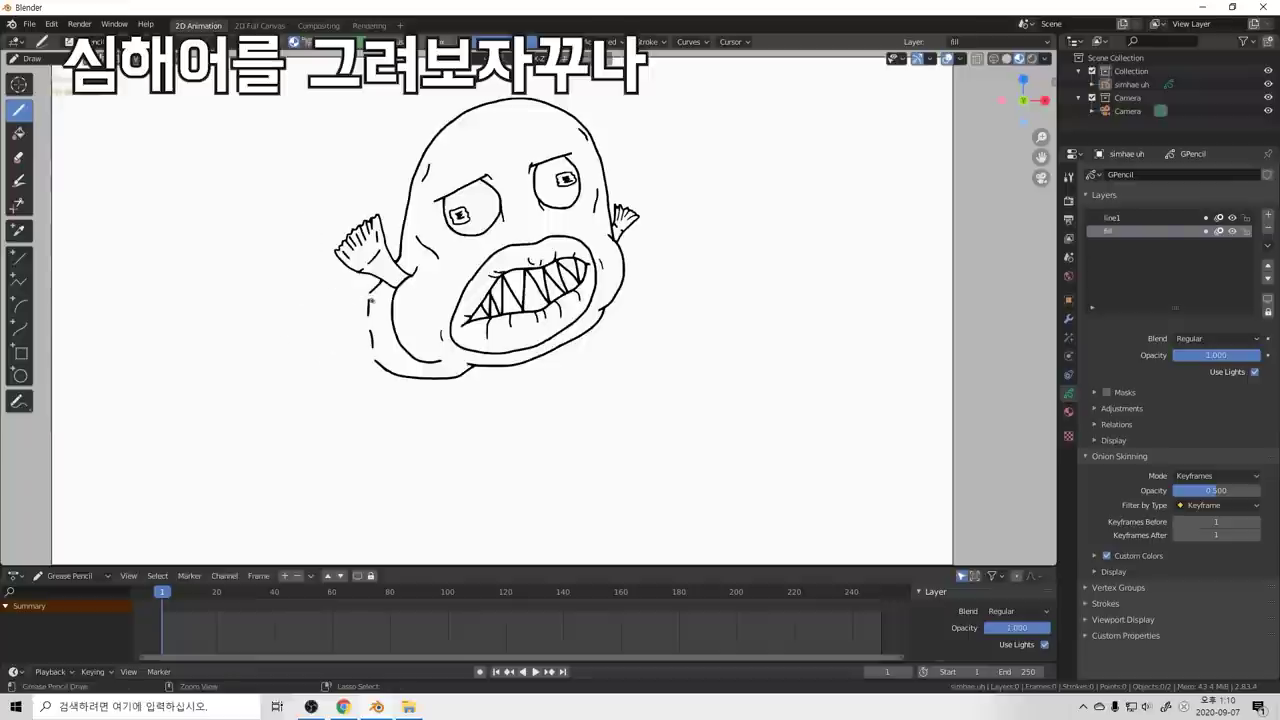
Step: Draw the tail left of the dashed line with curved upper and lower edges and a dense zigzag fin edge
mouse_move(372, 292)
mouse_down()
mouse_move(315, 272)
mouse_move(339, 287)
mouse_move(313, 286)
mouse_move(346, 289)
mouse_move(311, 276)
mouse_move(328, 285)
mouse_move(299, 294)
mouse_move(337, 295)
mouse_move(300, 304)
mouse_move(336, 302)
mouse_move(300, 321)
mouse_move(324, 315)
mouse_move(302, 336)
mouse_move(334, 324)
mouse_move(304, 345)
mouse_move(333, 335)
mouse_move(309, 356)
mouse_move(326, 351)
mouse_move(308, 366)
mouse_move(328, 360)
mouse_move(321, 374)
mouse_move(377, 355)
mouse_up()
key(ctrl+z)
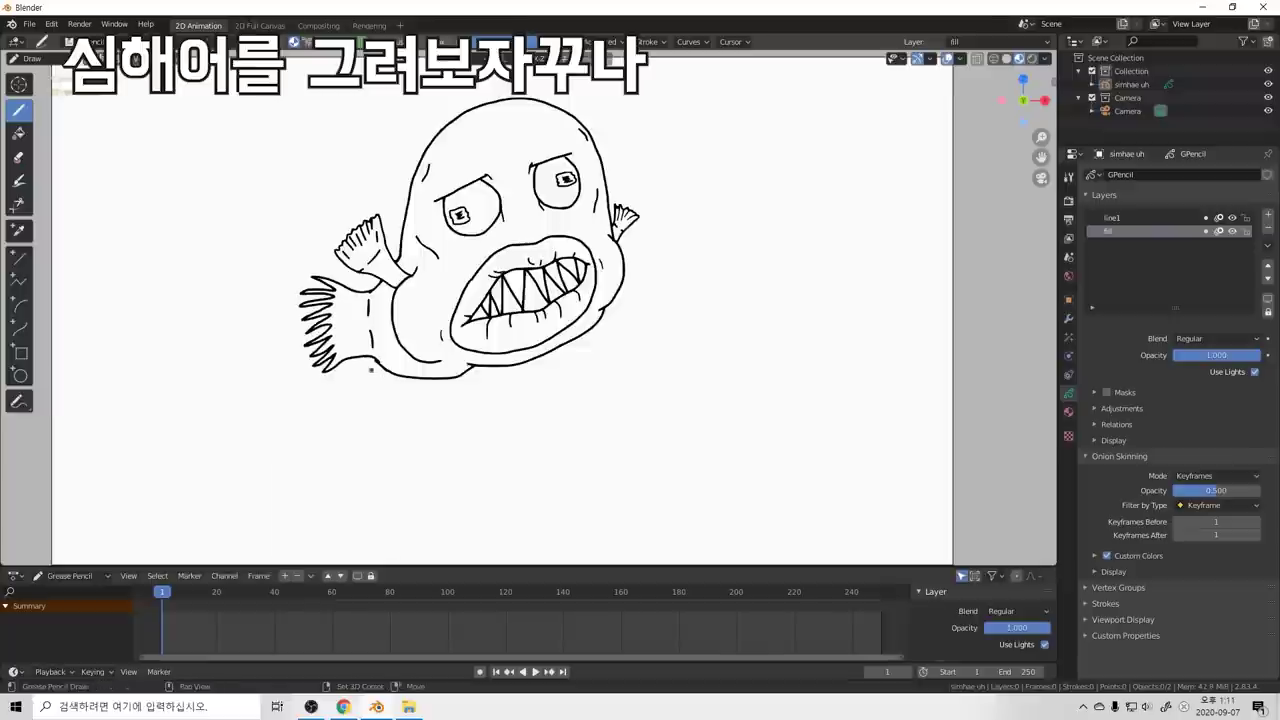
right_click(373, 370)
key(Escape)
key(ctrl+Tab)
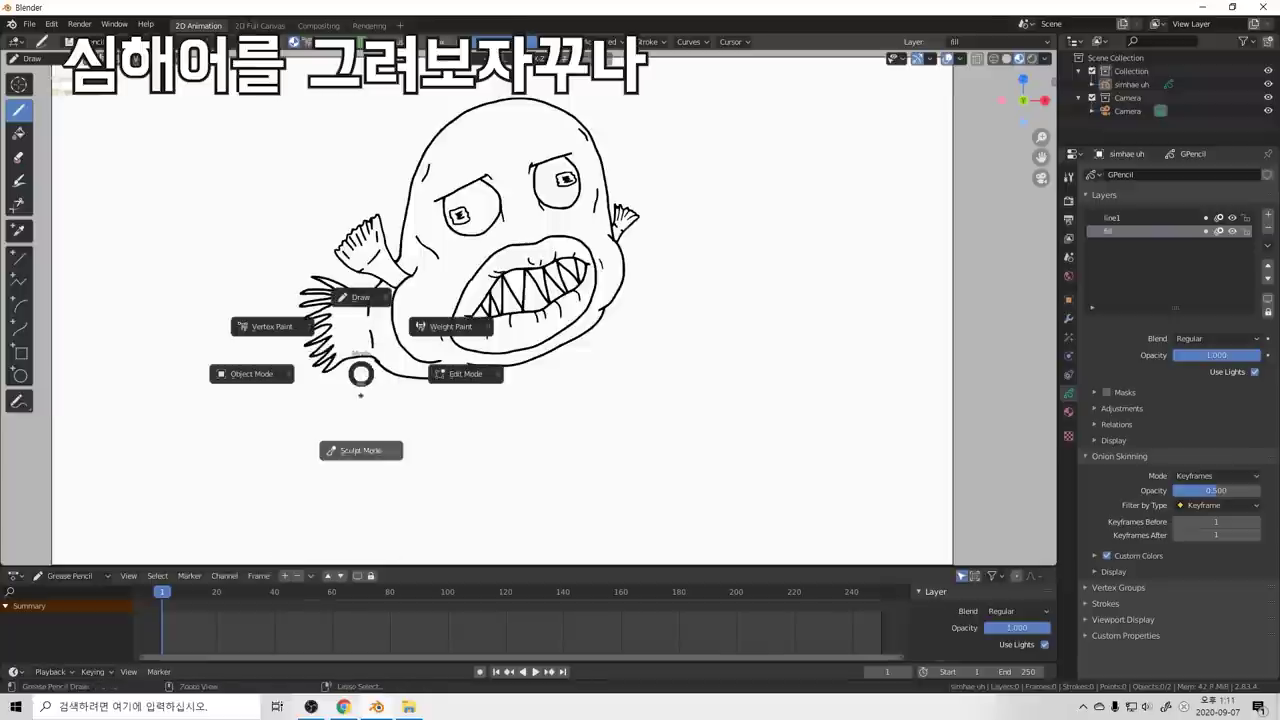
click(361, 448)
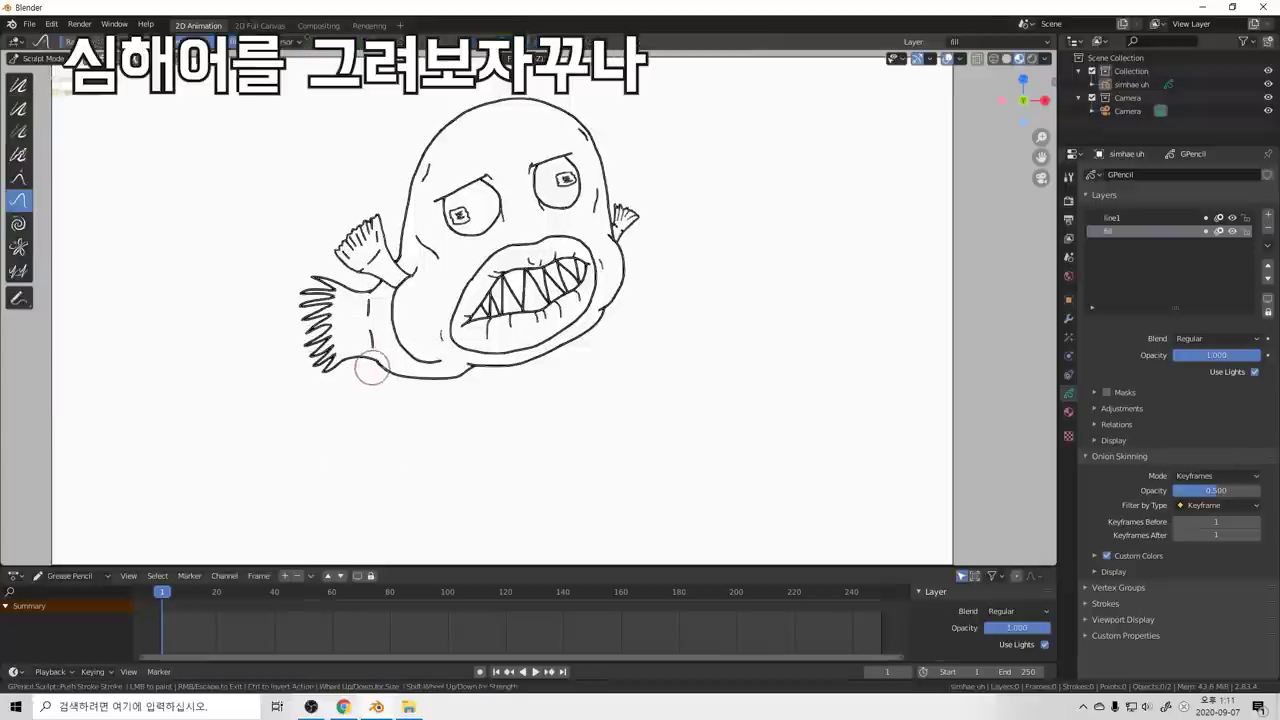
key(ctrl+Tab)
click(375, 367)
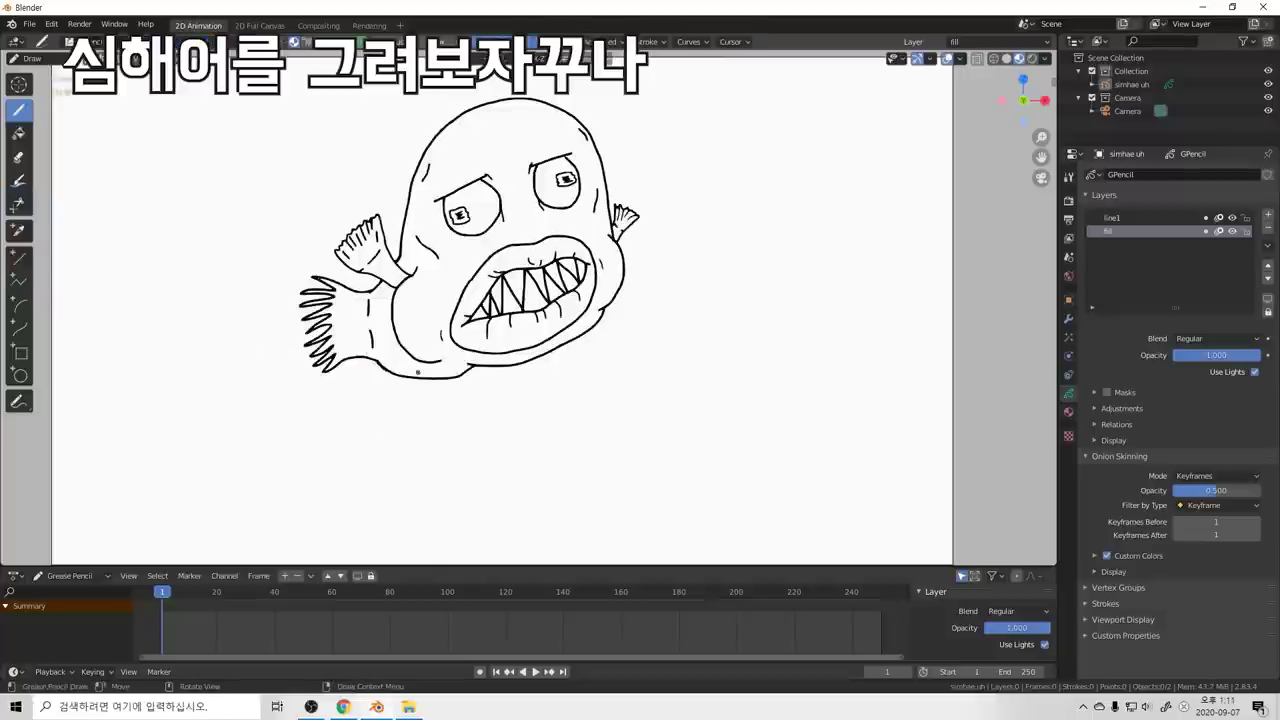
Step: Erase the rough joint between the tail's lower edge and the belly line, and redraw it as one smooth connecting stroke
scroll(418, 372, up, 6)
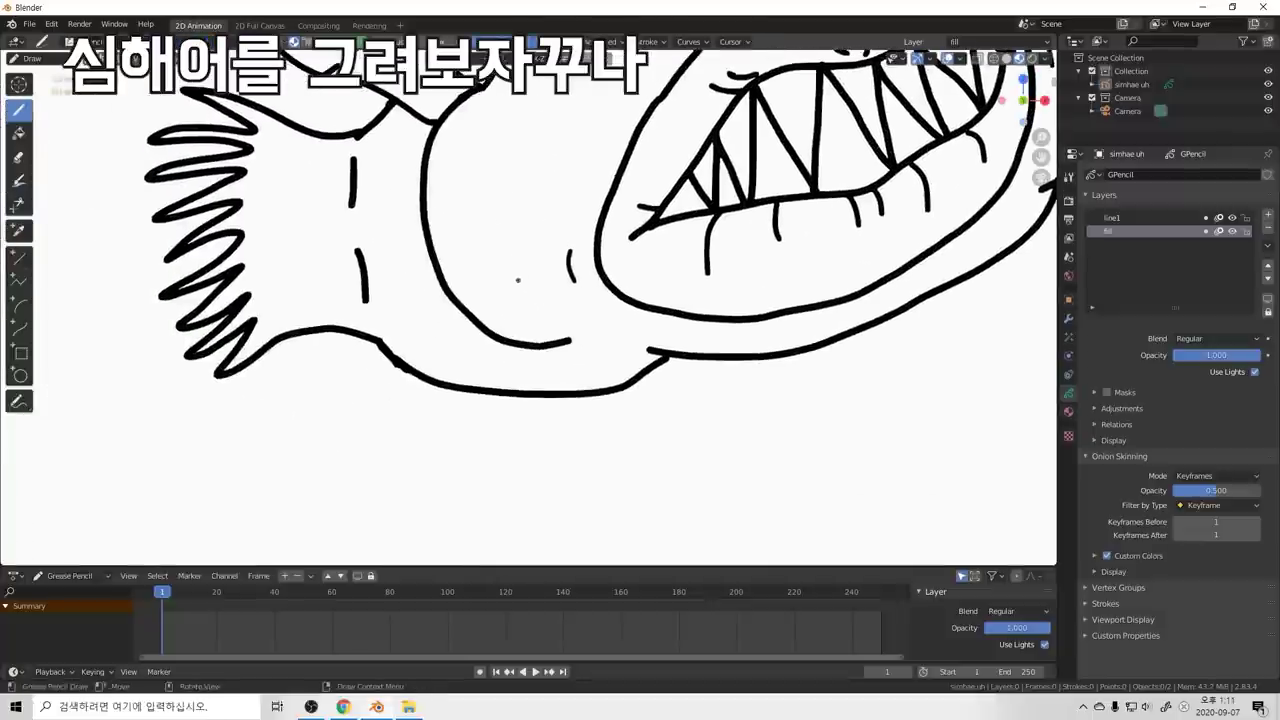
key(shift+space)
click(394, 346)
drag(398, 356, 390, 344)
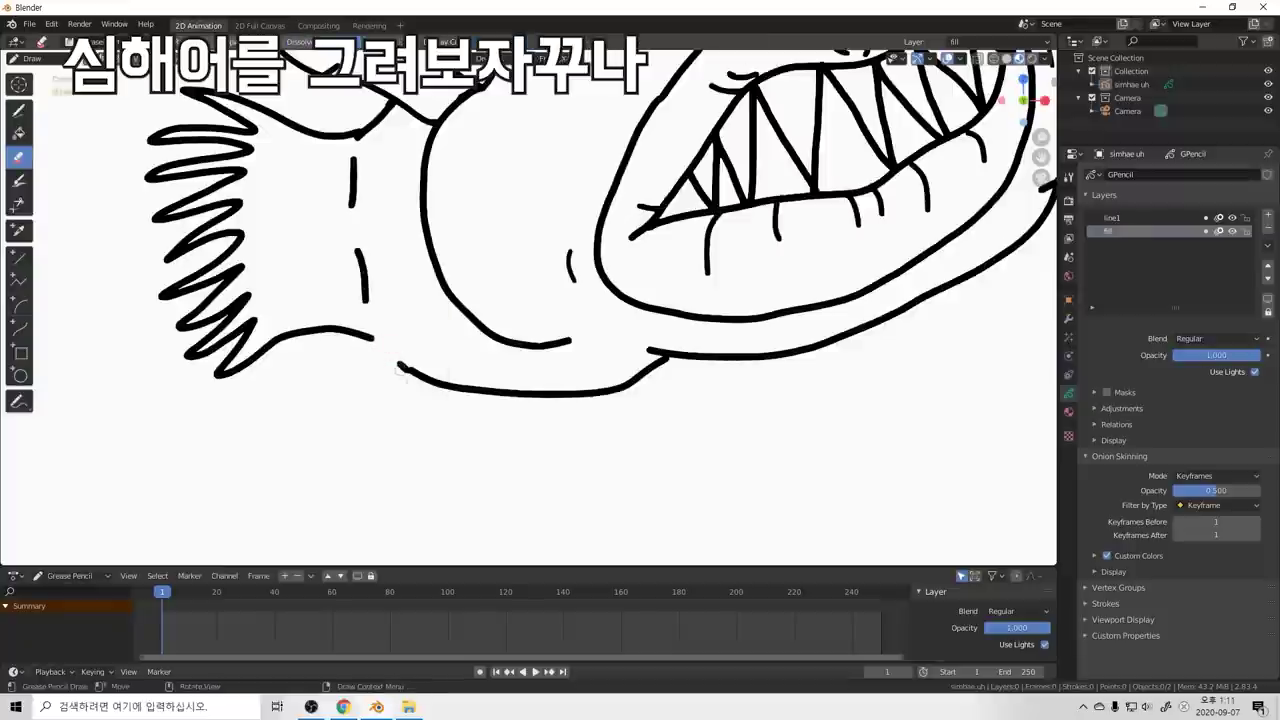
key(shift+space)
click(345, 331)
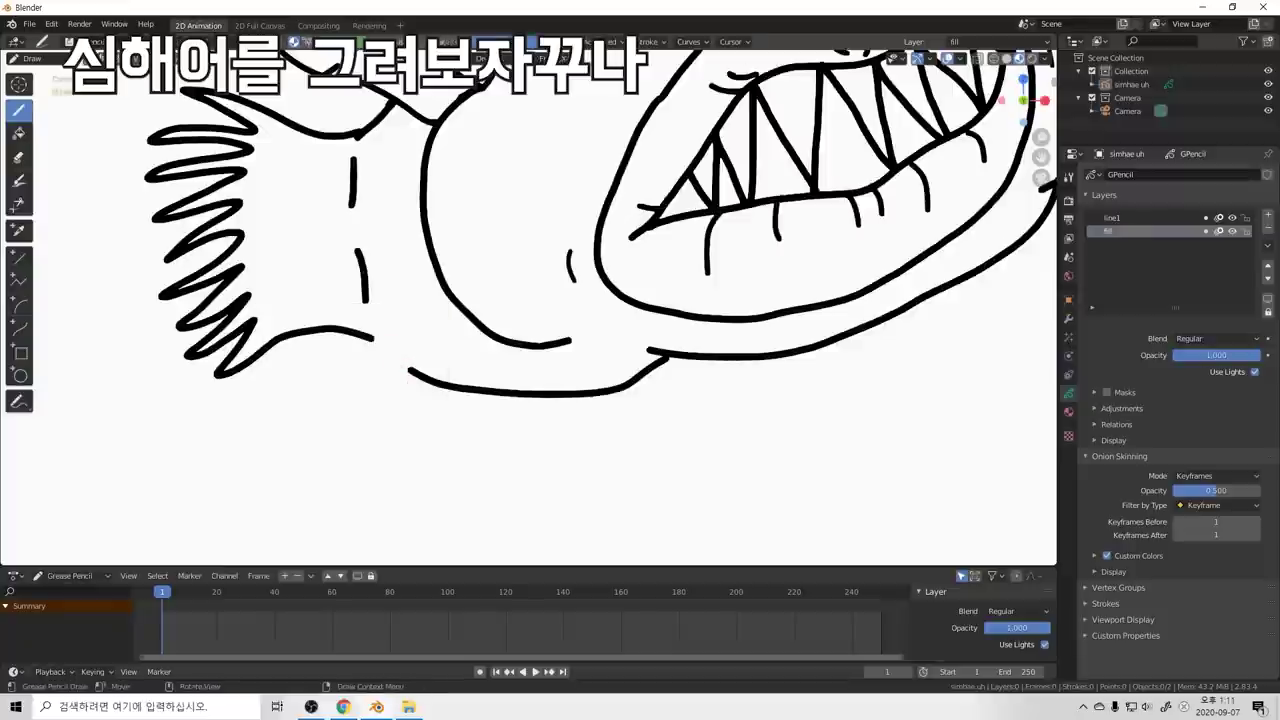
drag(372, 338, 410, 372)
scroll(456, 414, down, 6)
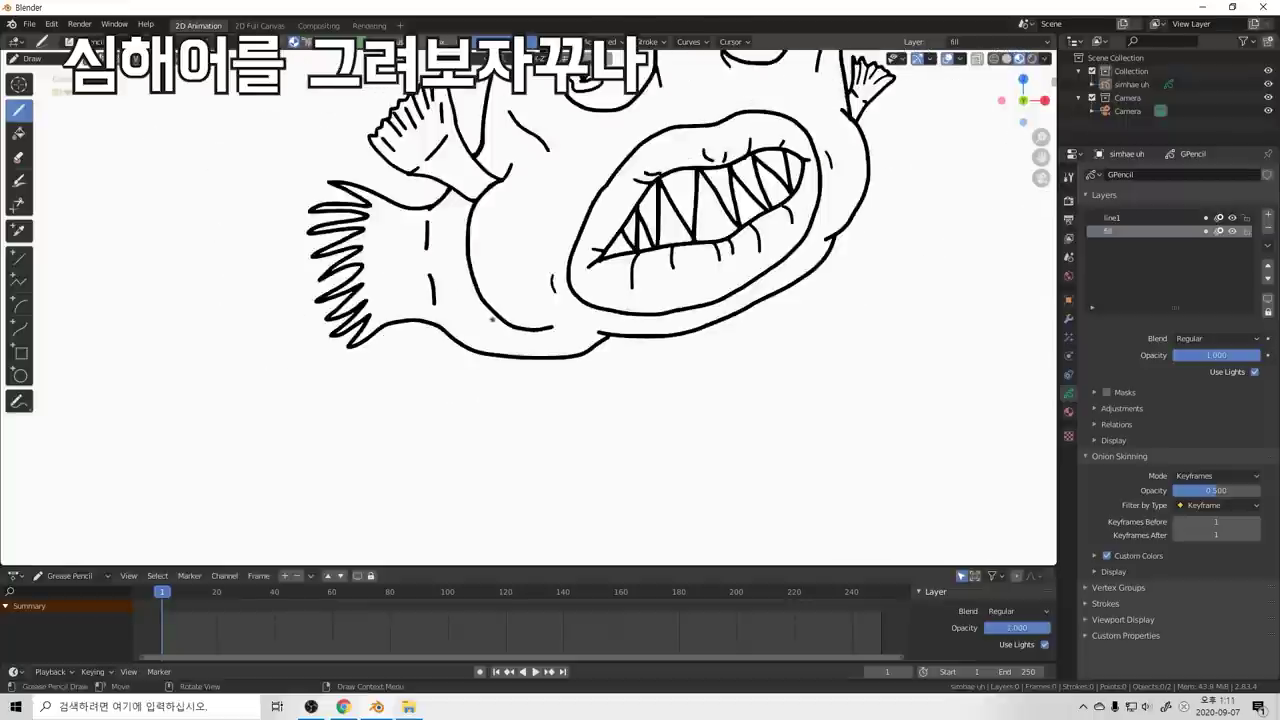
Step: Select all strokes of the anglerfish in Edit Mode and move the whole drawing slightly lower in the camera frame
scroll(469, 313, up, 4)
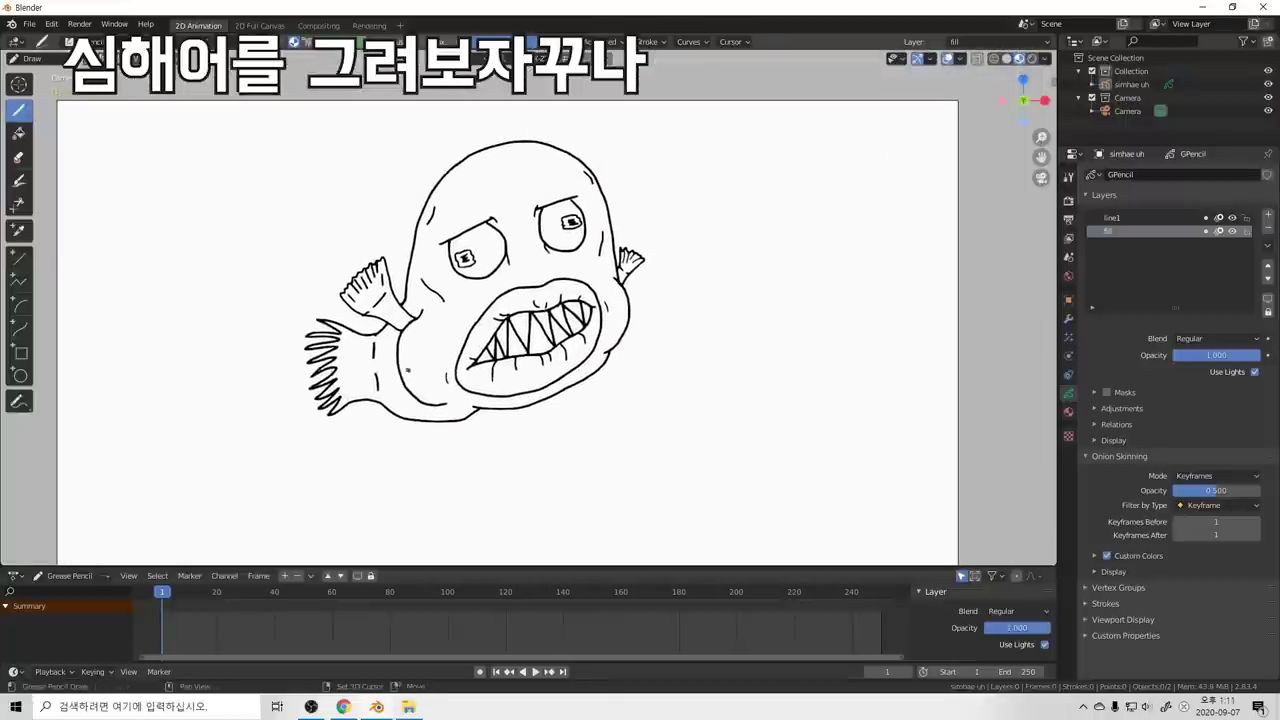
scroll(440, 366, down, 2)
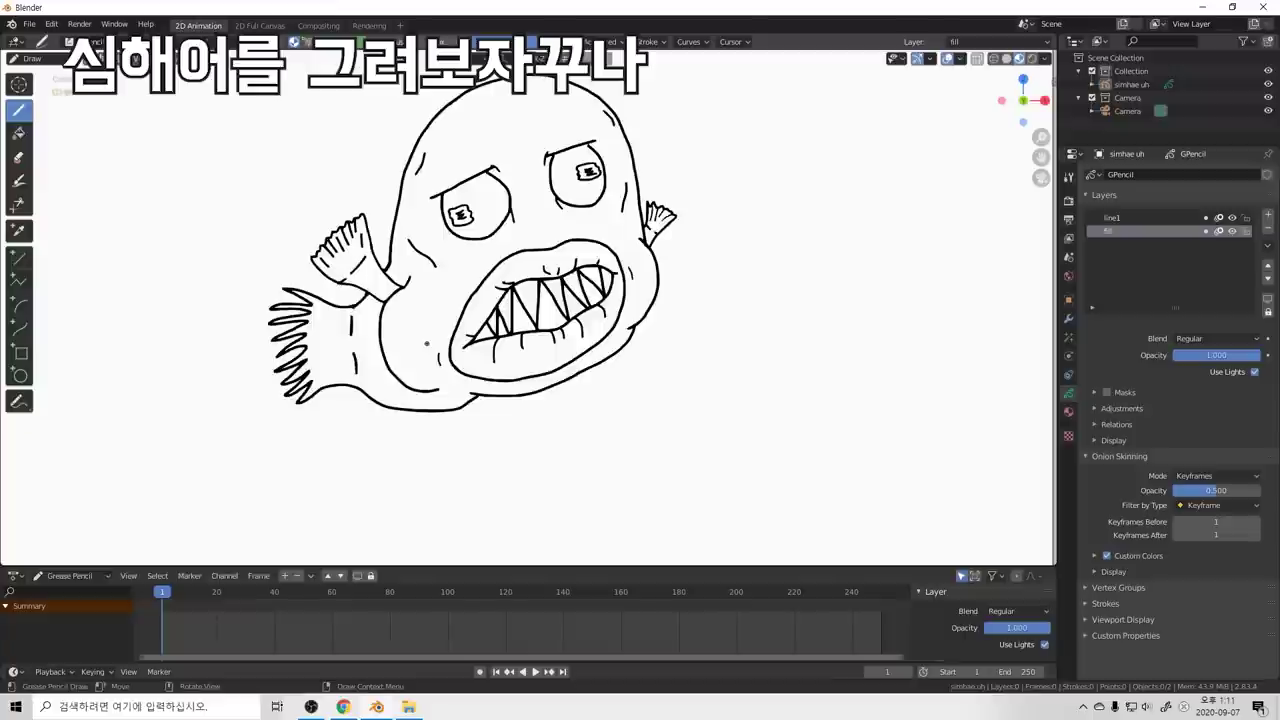
scroll(565, 232, down, 4)
scroll(565, 240, up, 4)
scroll(565, 258, down, 1)
shift+middle_drag(565, 259, 560, 284)
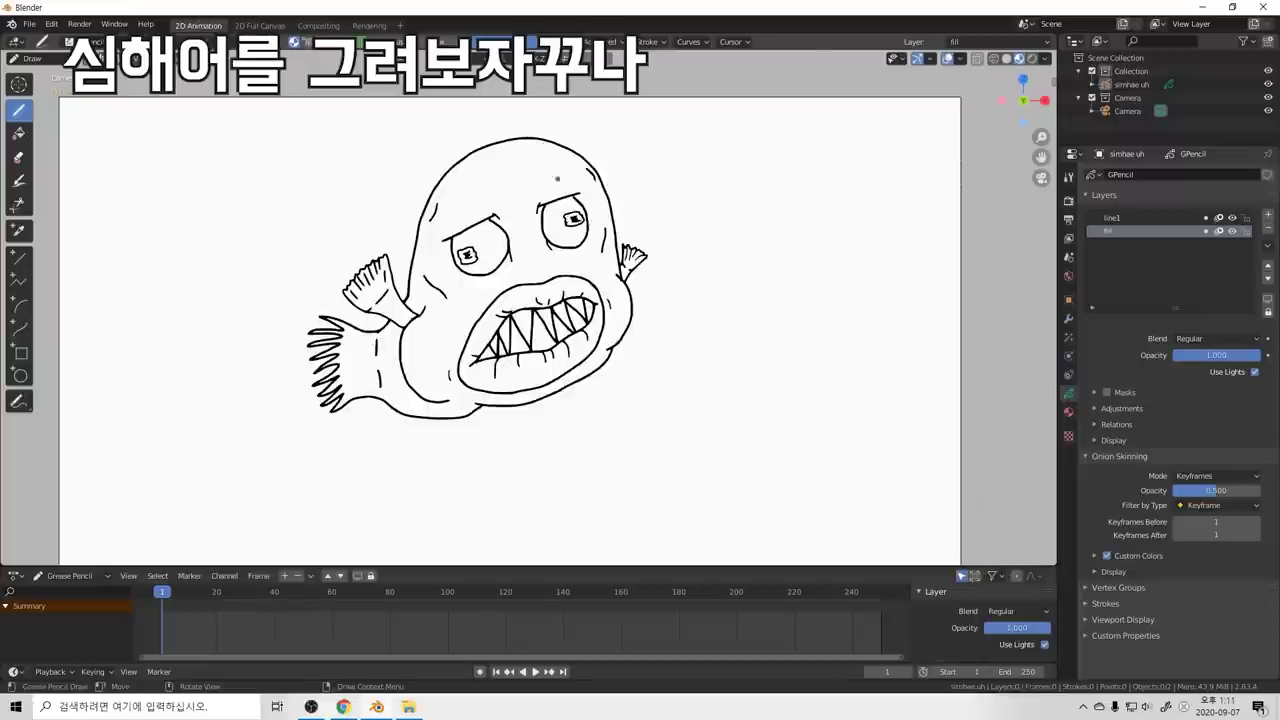
key(Tab)
key(a)
key(g)
click(537, 182)
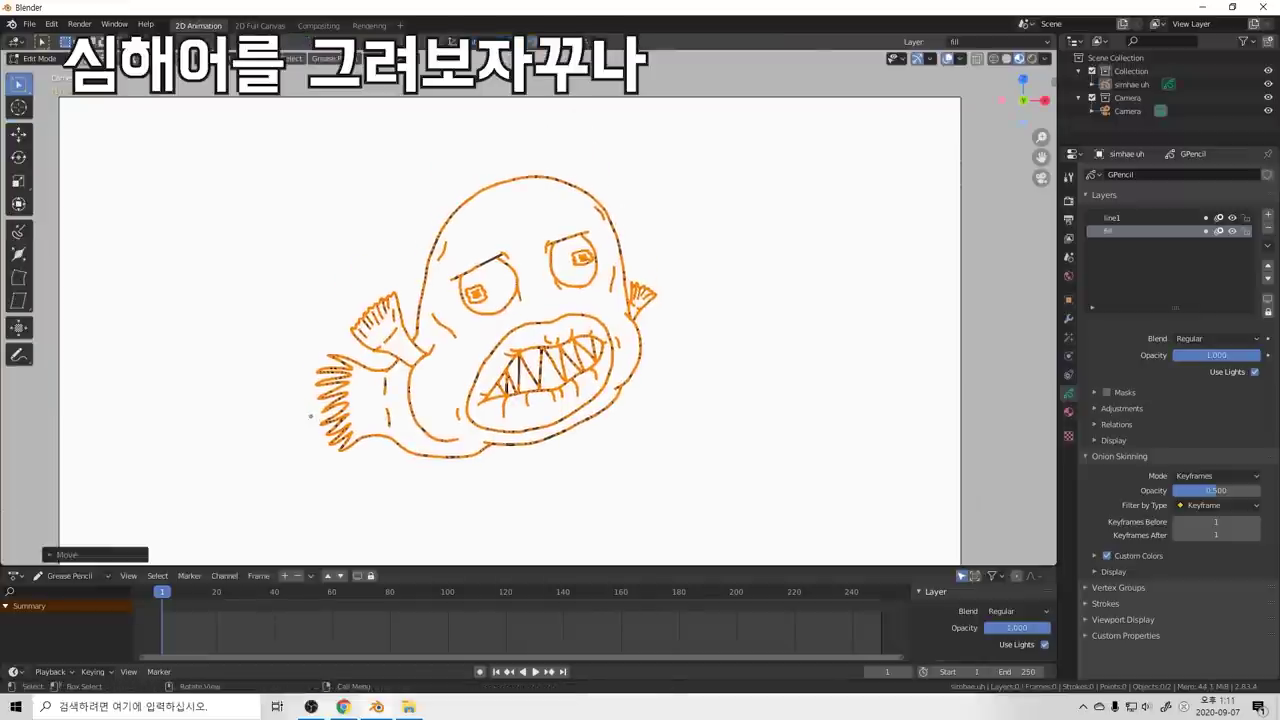
Step: Enlarge the whole anglerfish slightly, adjust its position in the camera frame and clear the stroke selection
scroll(311, 416, down, 3)
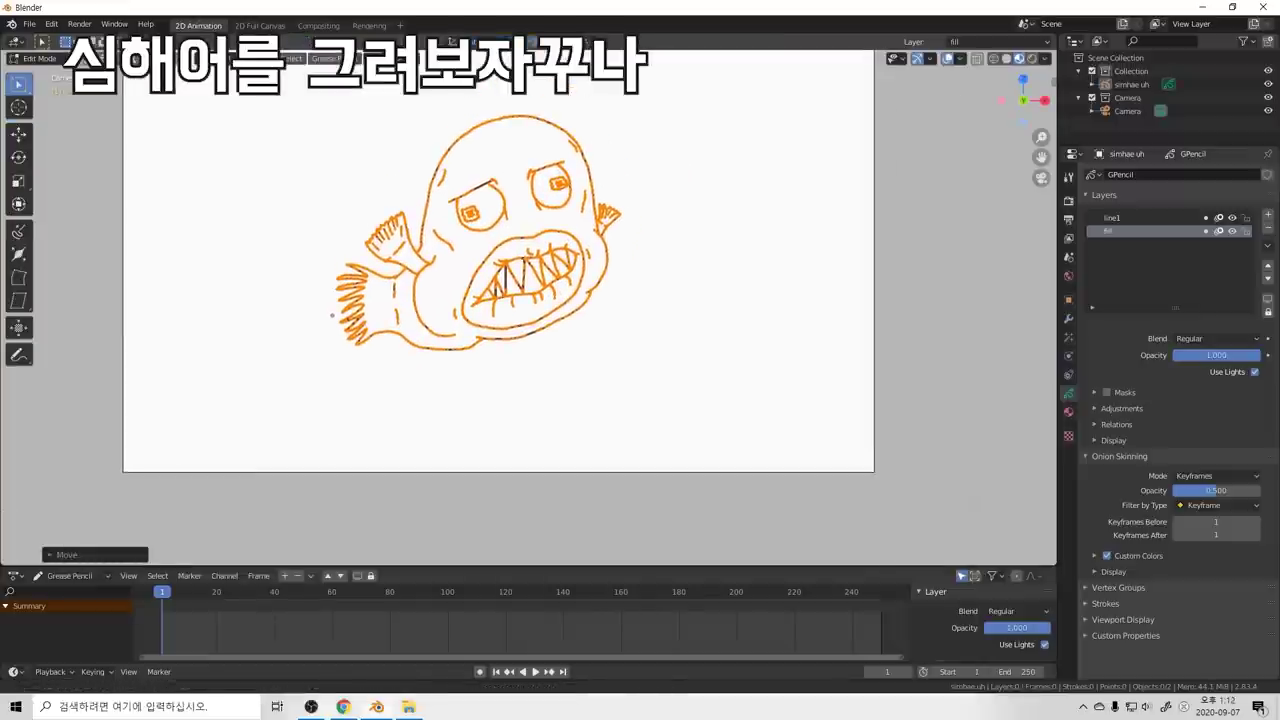
key(s)
click(565, 297)
key(g)
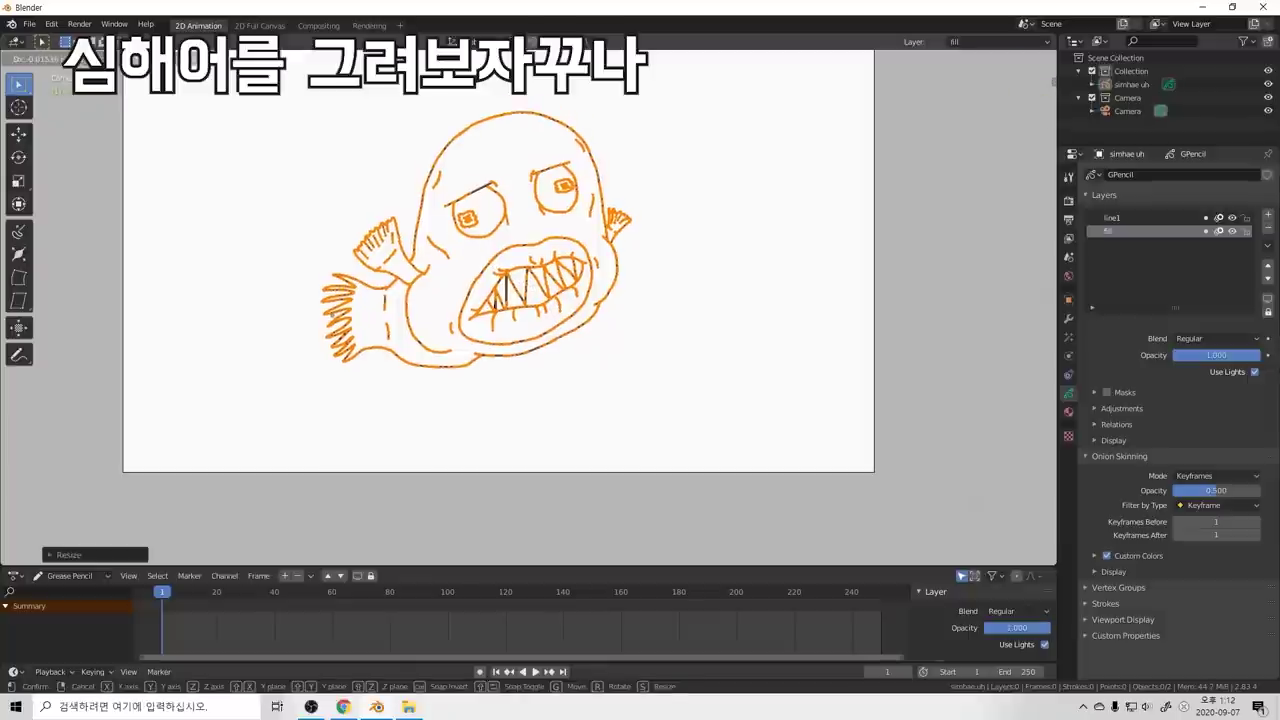
click(565, 306)
click(292, 317)
scroll(292, 317, up, 1)
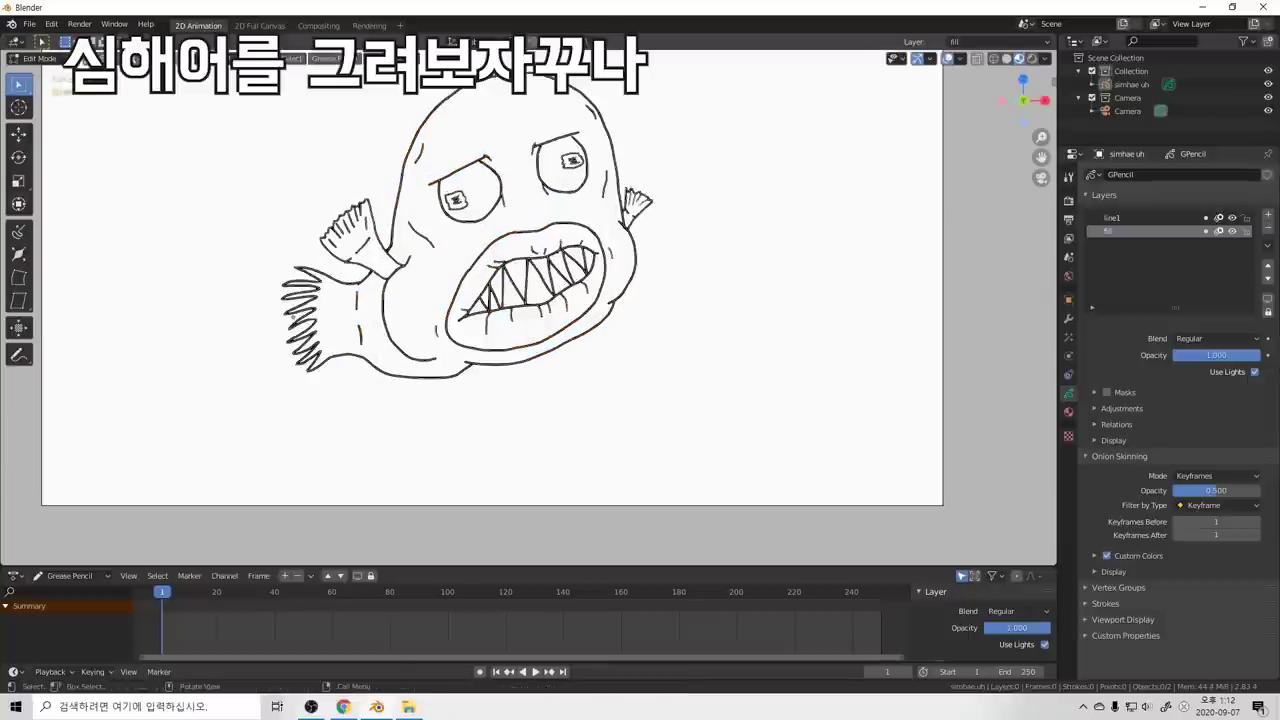
shift+middle_drag(528, 307, 541, 335)
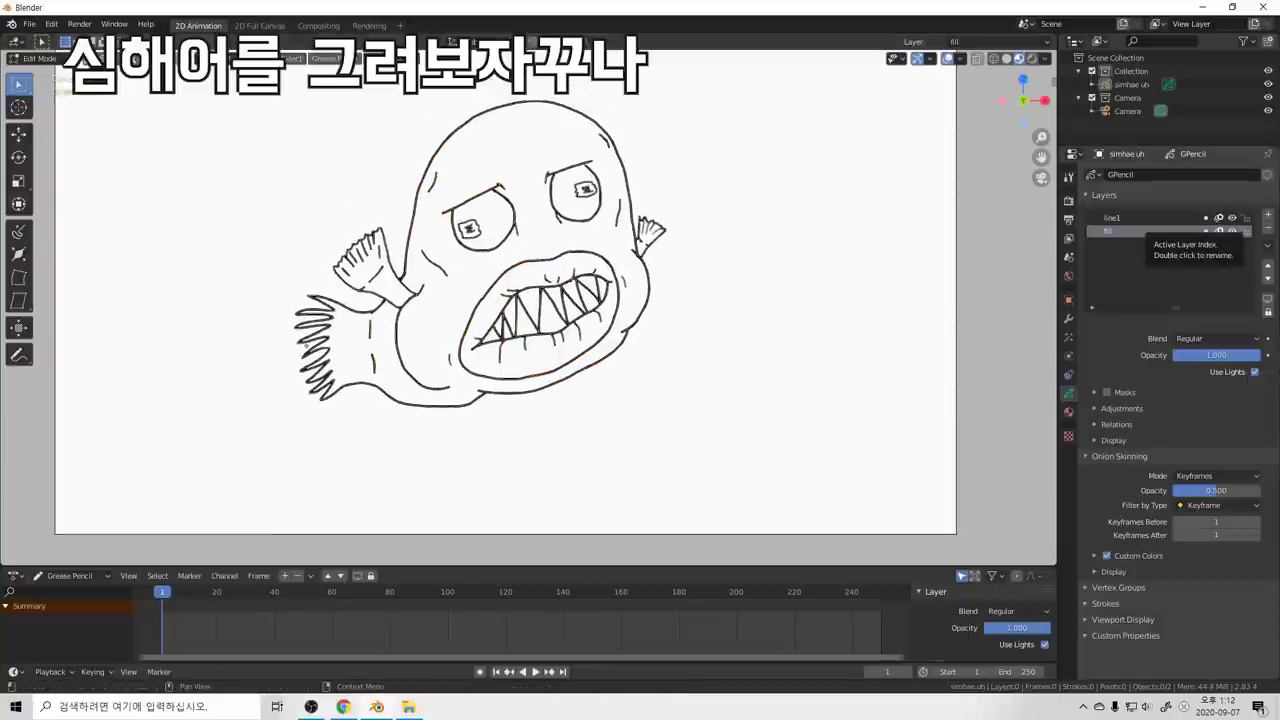
Step: Toggle the visibility of the fill and line1 layers off and on to check which strokes each contains
click(1069, 374)
click(1069, 393)
click(1232, 231)
click(1232, 231)
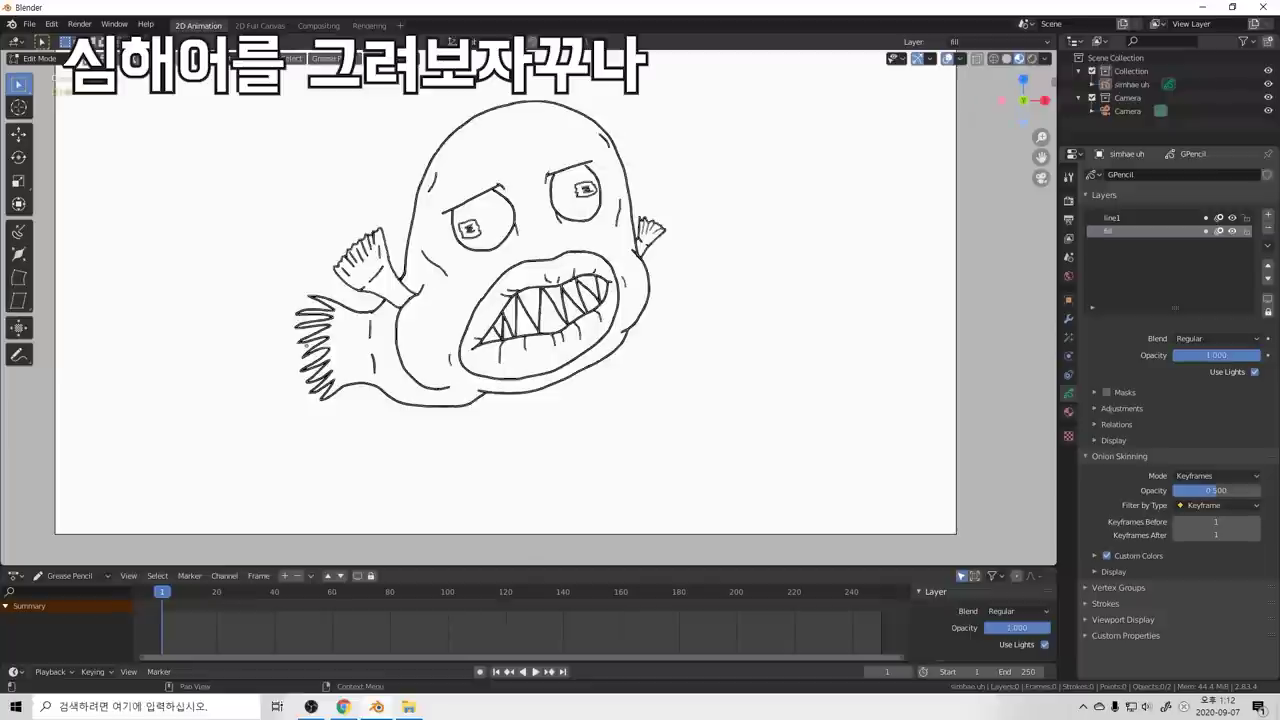
click(1232, 218)
click(1232, 217)
key(ctrl+Tab)
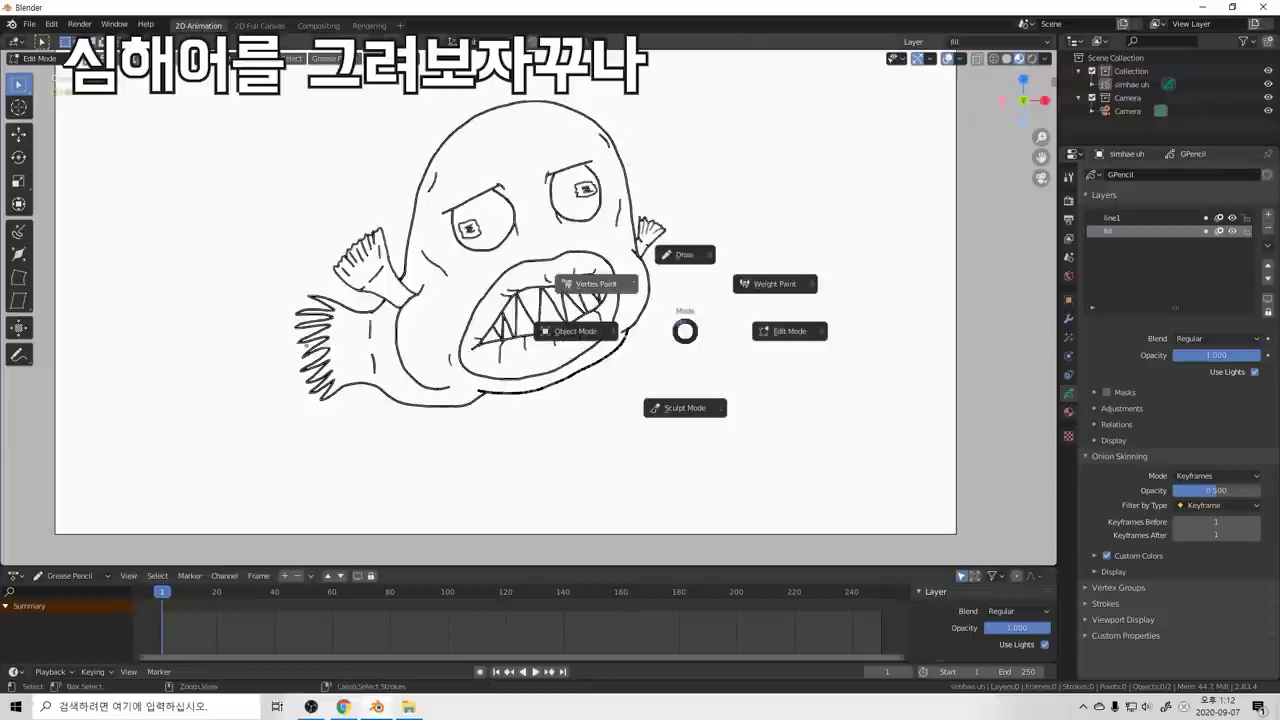
click(688, 276)
scroll(692, 271, down, 1)
scroll(692, 271, down, 1)
key(Tab)
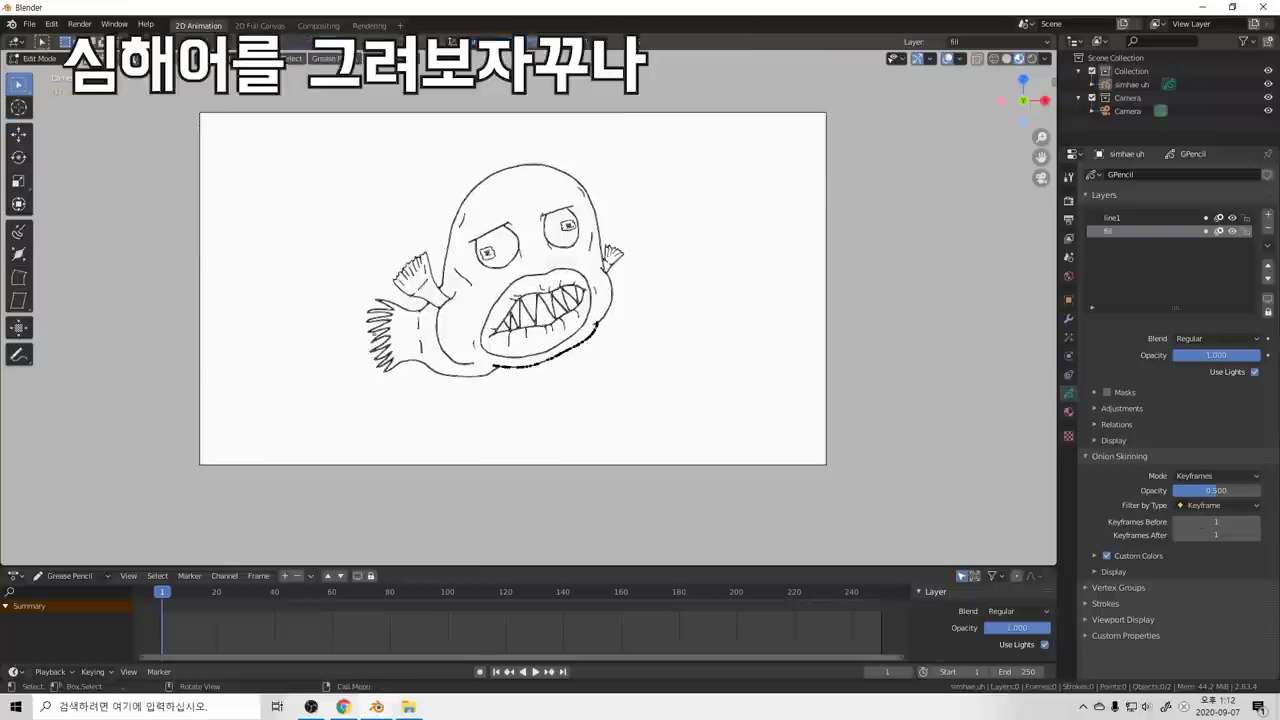
key(a)
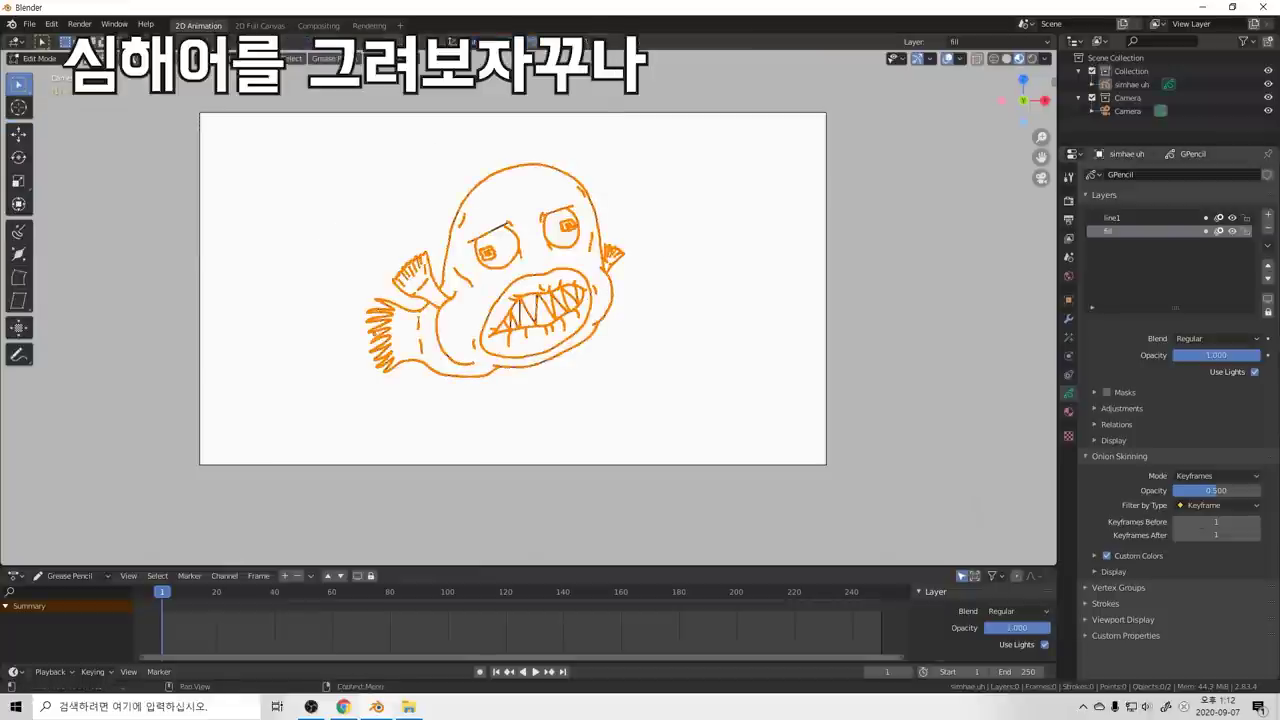
scroll(543, 248, up, 1)
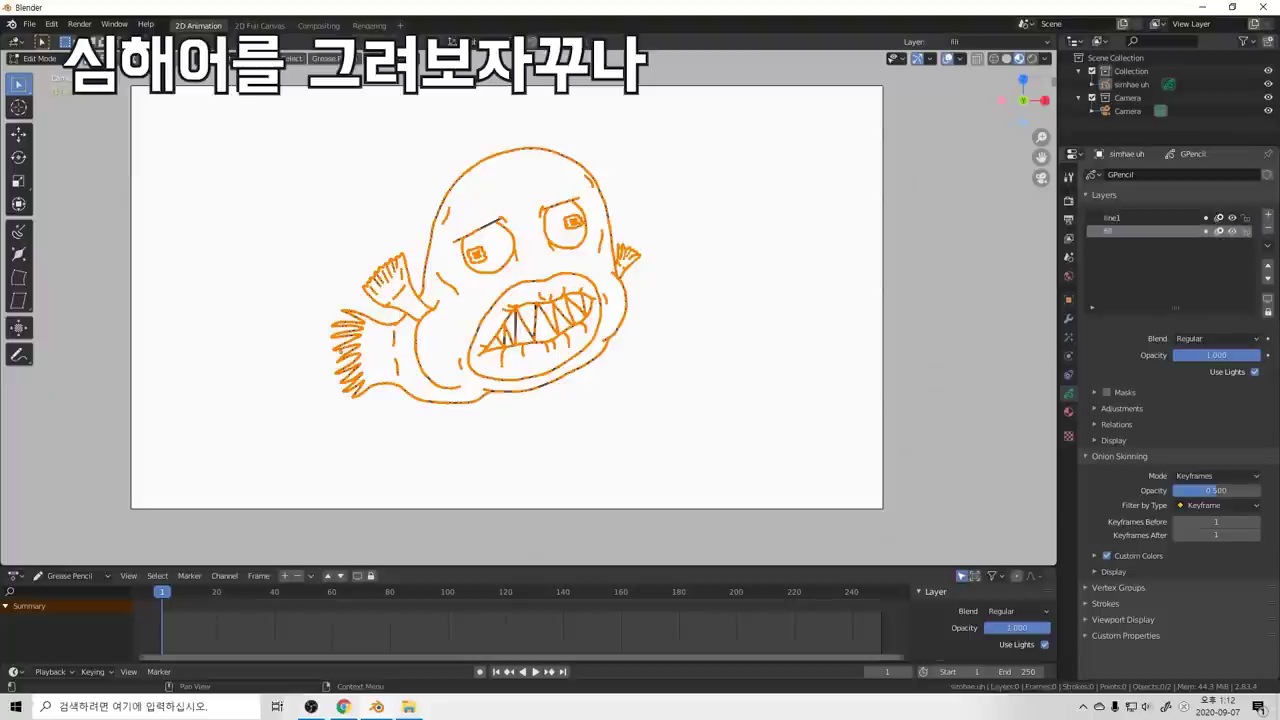
Step: Make line1 the active layer, deselect all strokes and return to Draw Mode
click(1124, 218)
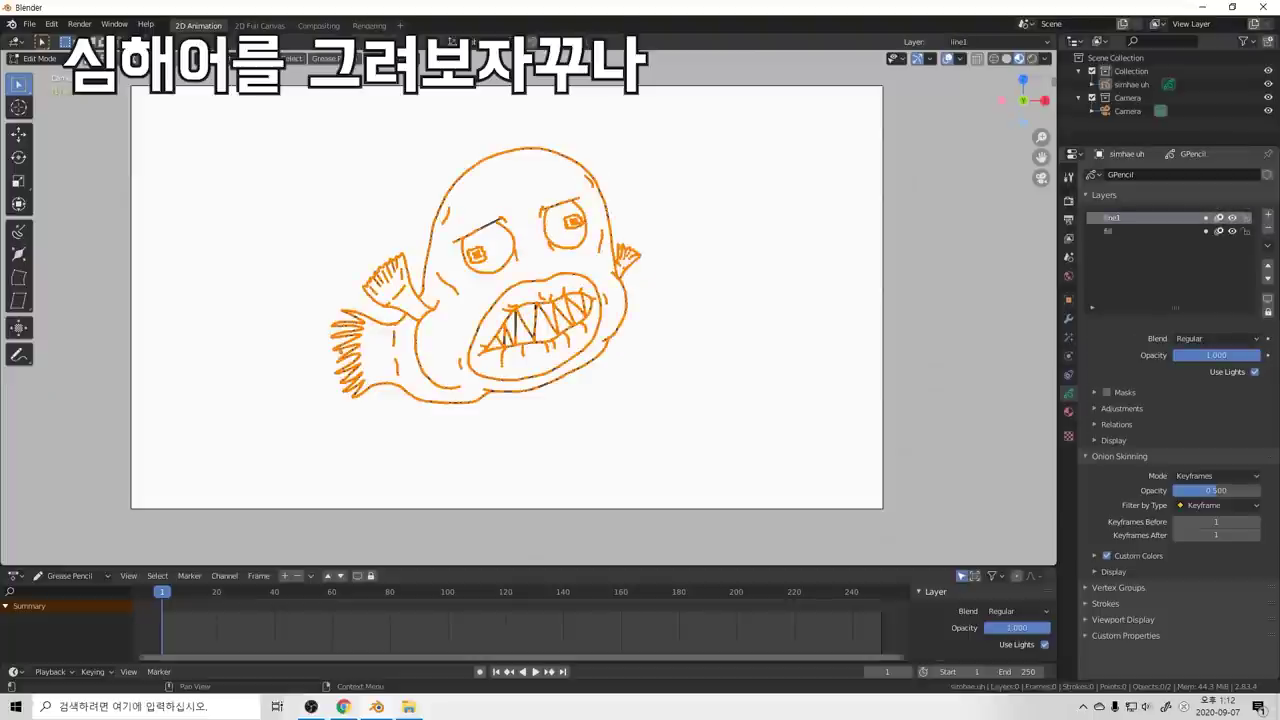
key(alt+a)
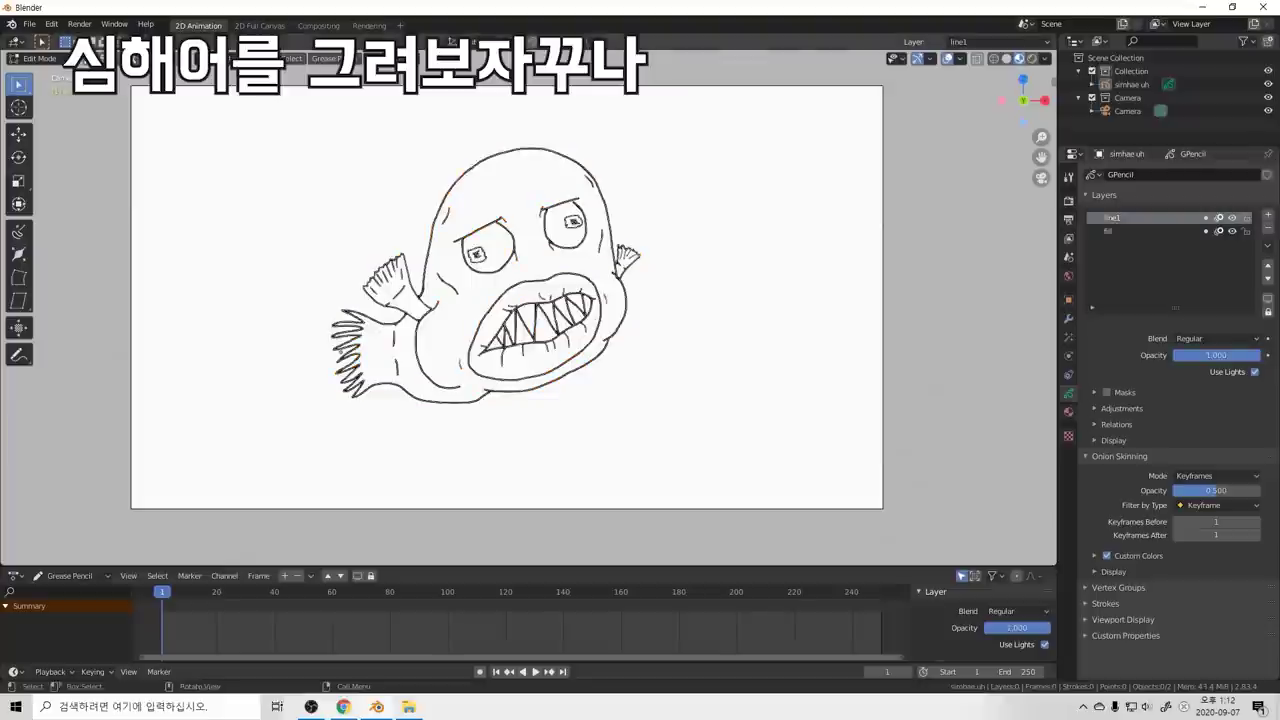
key(ctrl+Tab)
click(680, 232)
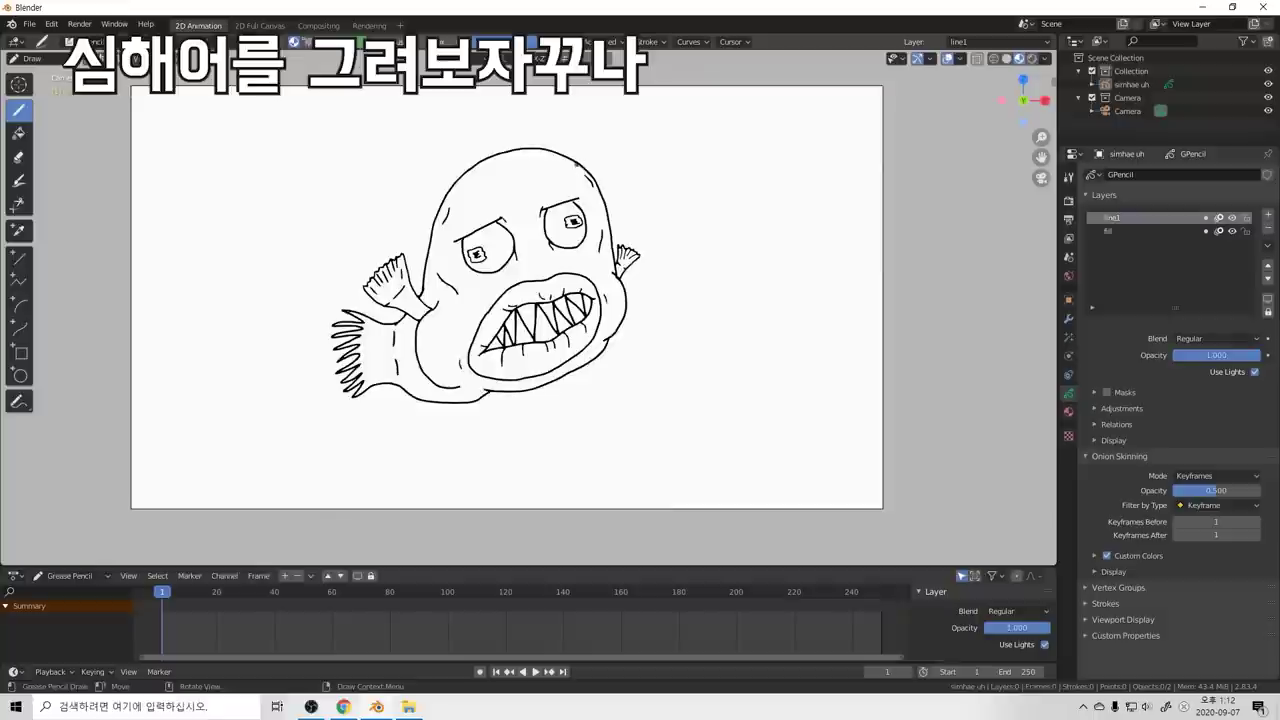
Step: Try a short stroke on the head's upper edge with the fill layer hidden, and step through the edit history to restore the full drawing
drag(588, 174, 584, 189)
click(1232, 231)
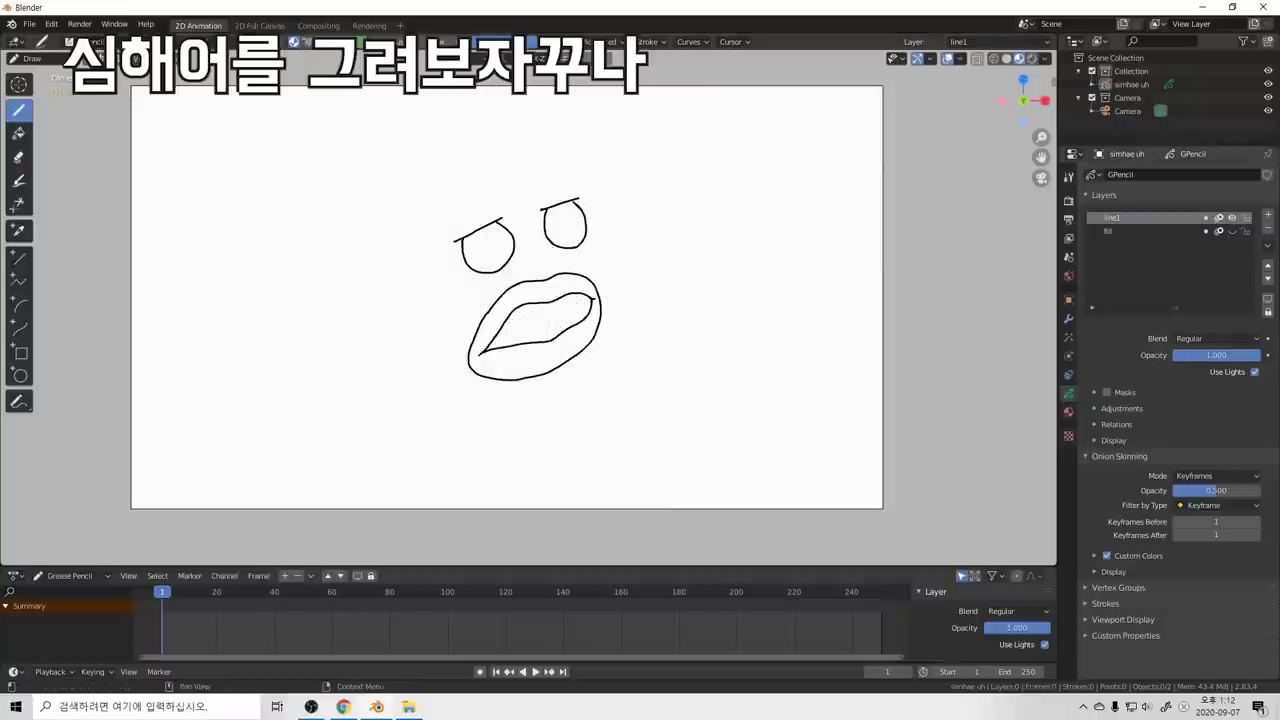
key(ctrl+shift+z)
key(ctrl+shift+z)
key(ctrl+shift+z)
key(ctrl+shift+z)
key(ctrl+shift+z)
key(ctrl+shift+z)
key(ctrl+shift+z)
key(ctrl+shift+z)
key(ctrl+shift+z)
key(ctrl+shift+z)
key(ctrl+shift+z)
key(ctrl+shift+z)
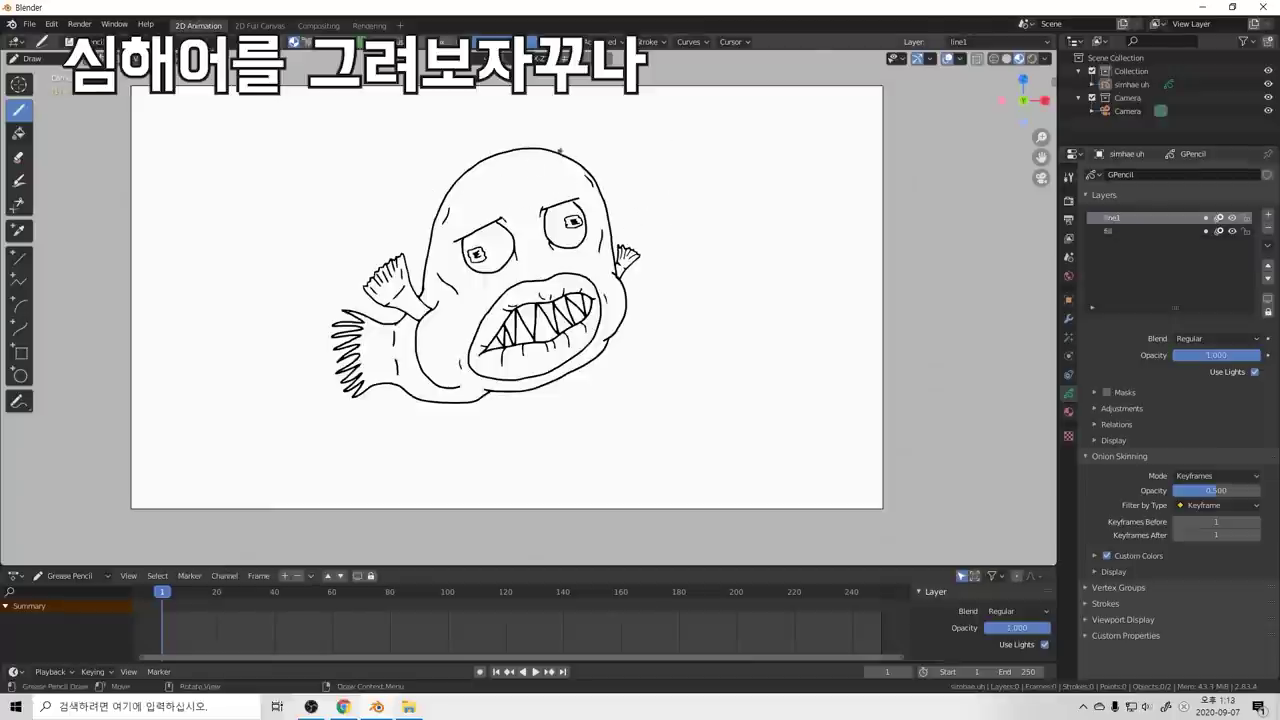
drag(524, 159, 579, 128)
key(ctrl+z)
key(ctrl+z)
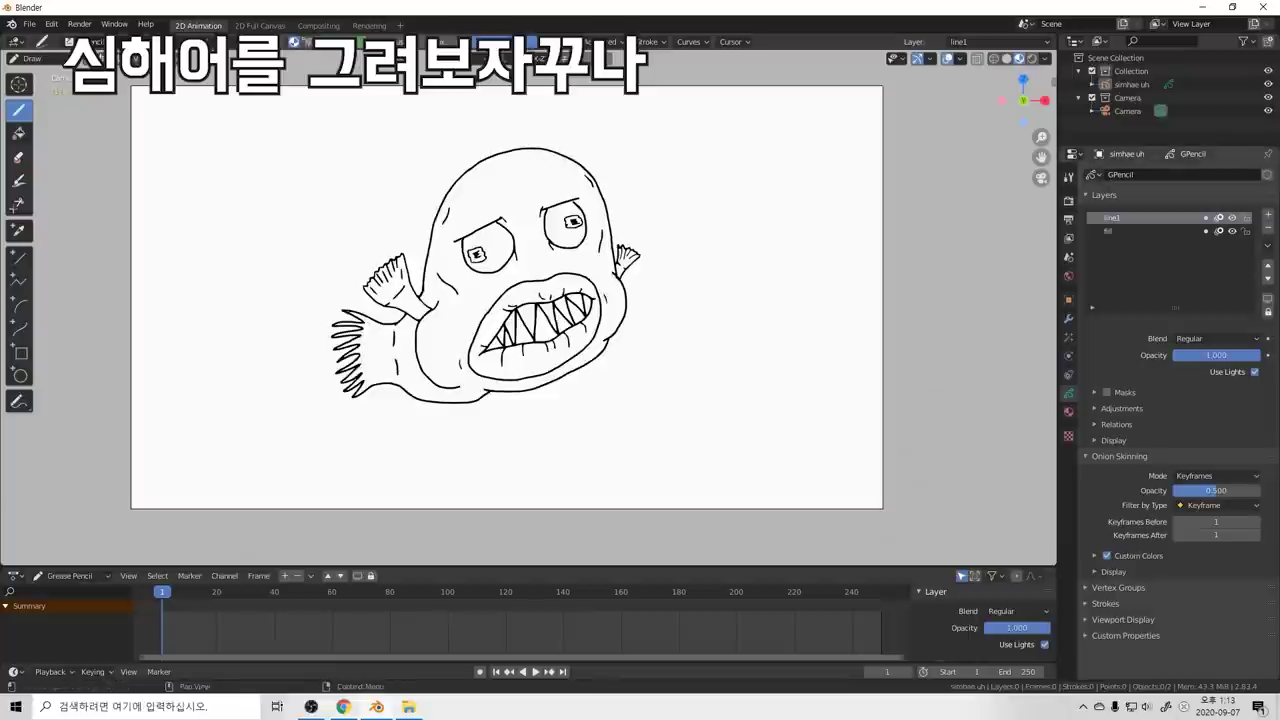
Step: Rename the Grease Pencil layer "fill" as line2
click(1138, 231)
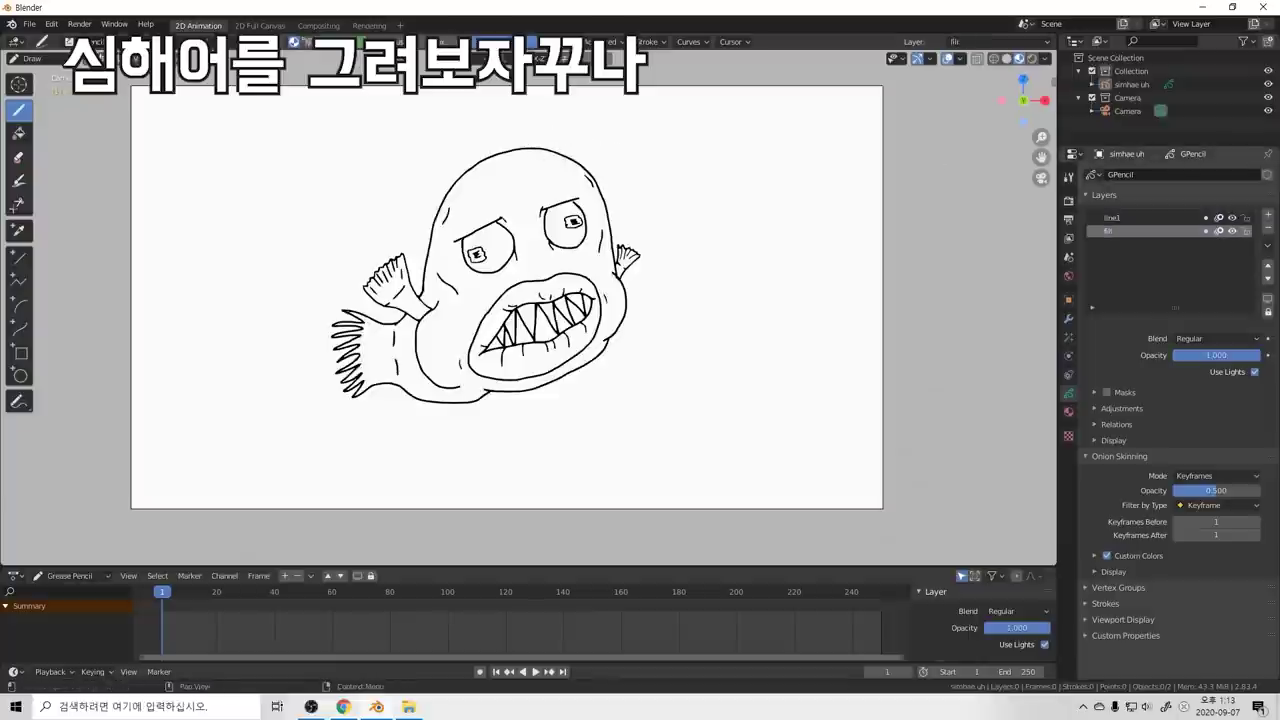
click(1232, 231)
click(1232, 231)
text(line2)
key(Return)
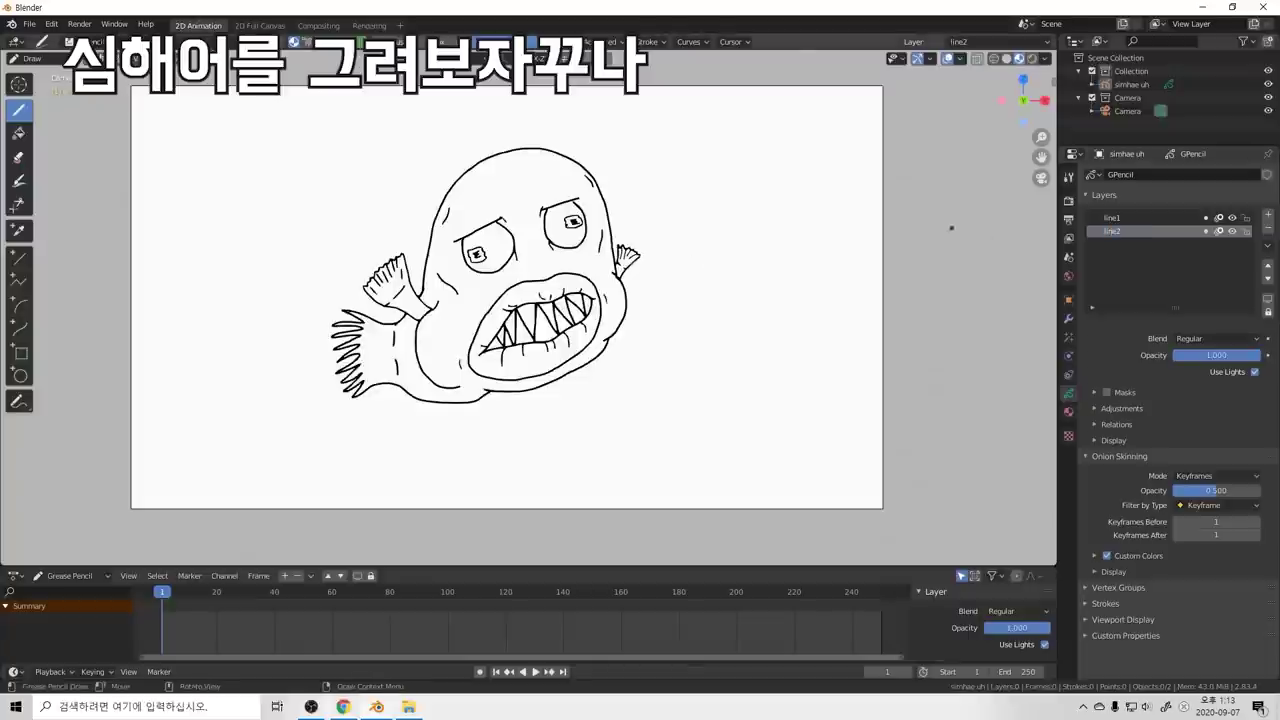
Step: Try to draw a single curved antenna line arching out of the top of the fish's head on layer line2
drag(521, 156, 578, 126)
key(ctrl+z)
key(ctrl+z)
mouse_move(520, 158)
mouse_down()
mouse_move(578, 125)
mouse_move(617, 141)
mouse_up()
key(ctrl+z)
mouse_move(518, 158)
mouse_down()
mouse_move(563, 122)
mouse_move(610, 123)
mouse_move(642, 144)
mouse_up()
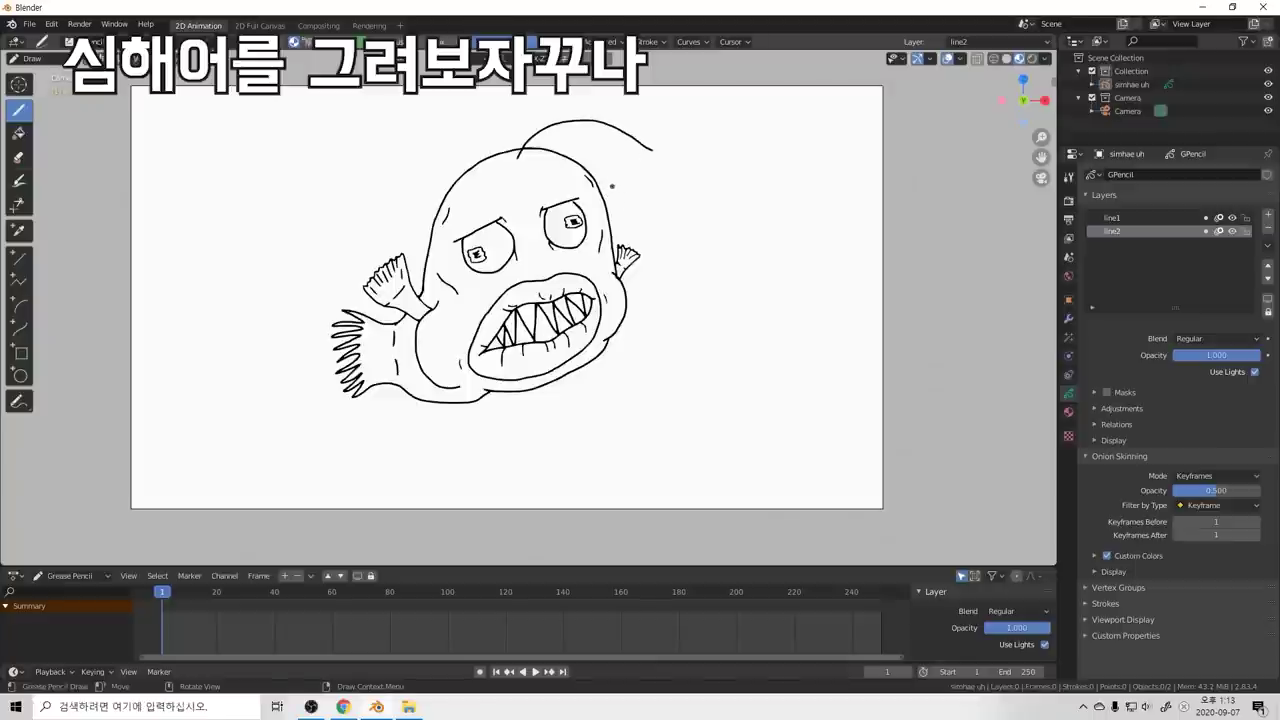
key(ctrl+z)
mouse_move(519, 156)
mouse_down()
mouse_move(537, 122)
mouse_move(598, 112)
mouse_up()
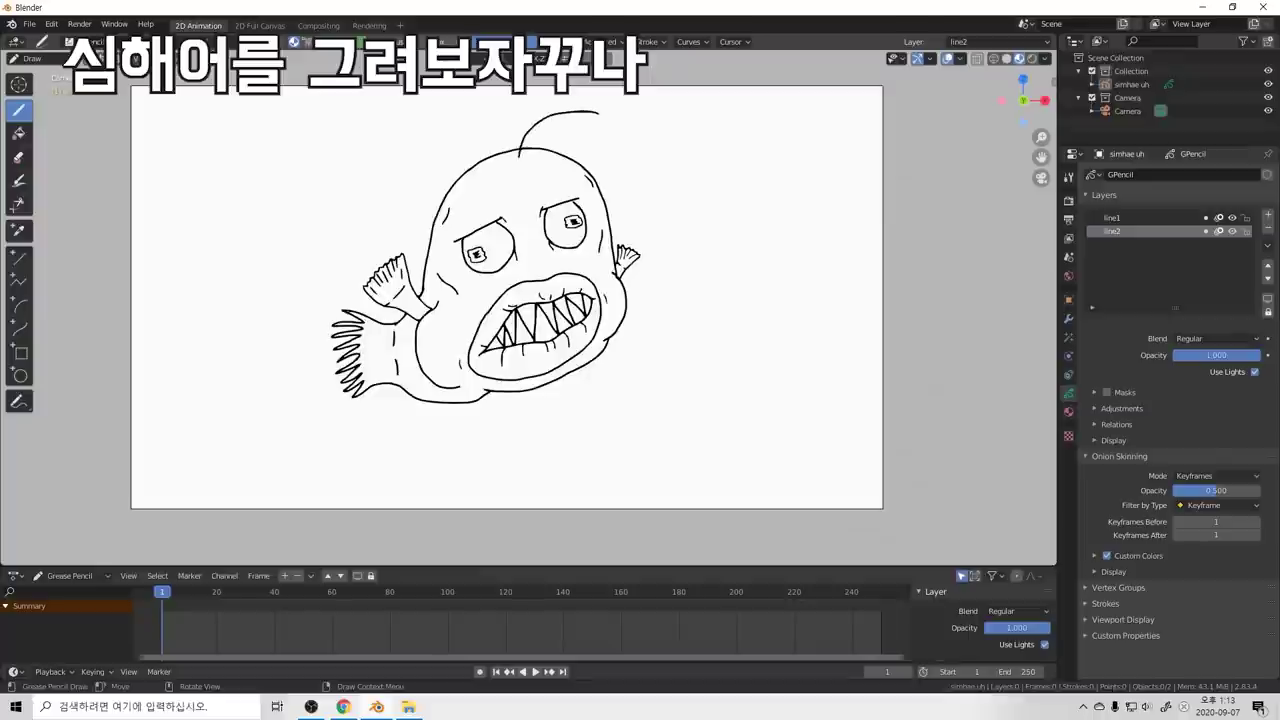
key(ctrl+z)
mouse_move(521, 156)
mouse_down()
mouse_move(553, 111)
mouse_move(615, 113)
mouse_up()
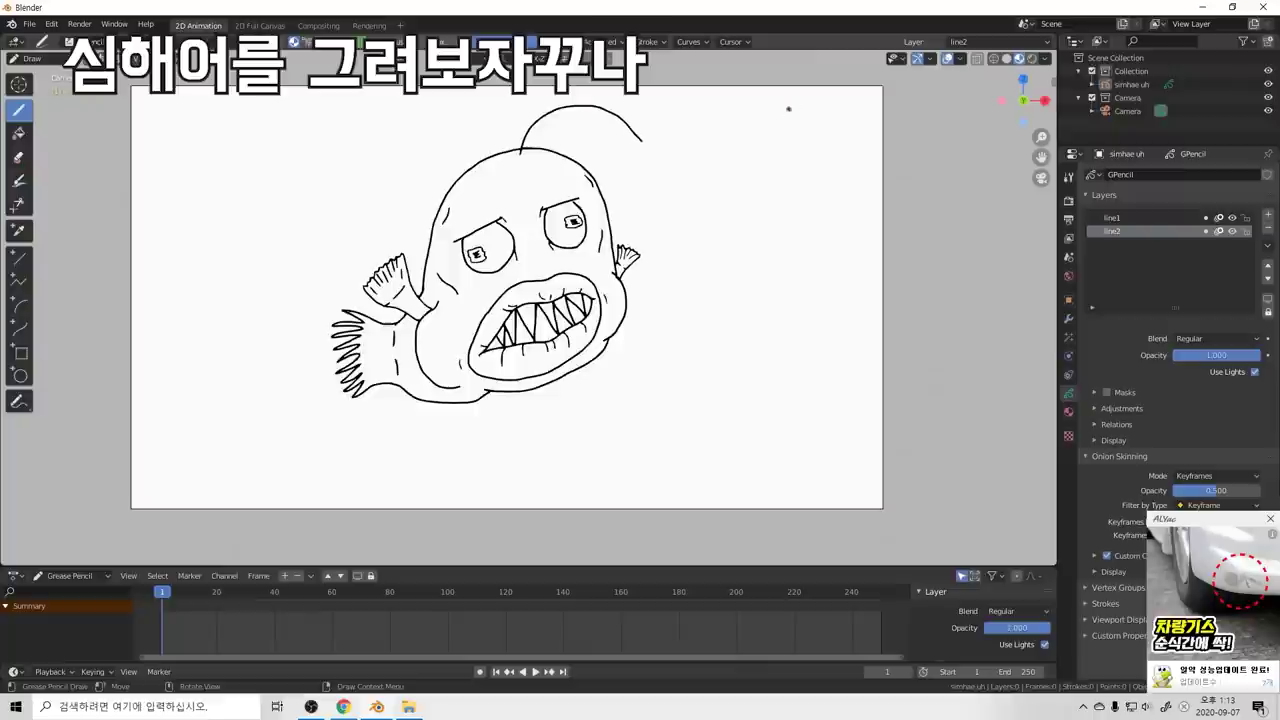
click(1270, 519)
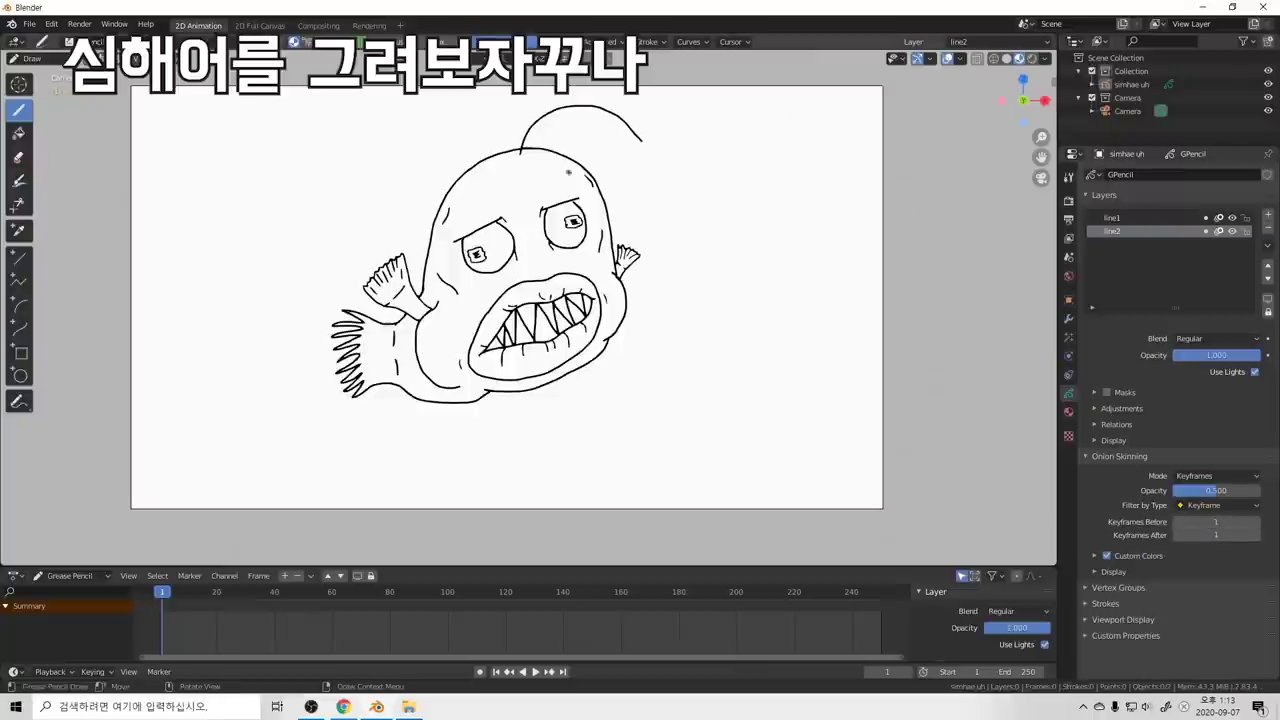
key(ctrl+z)
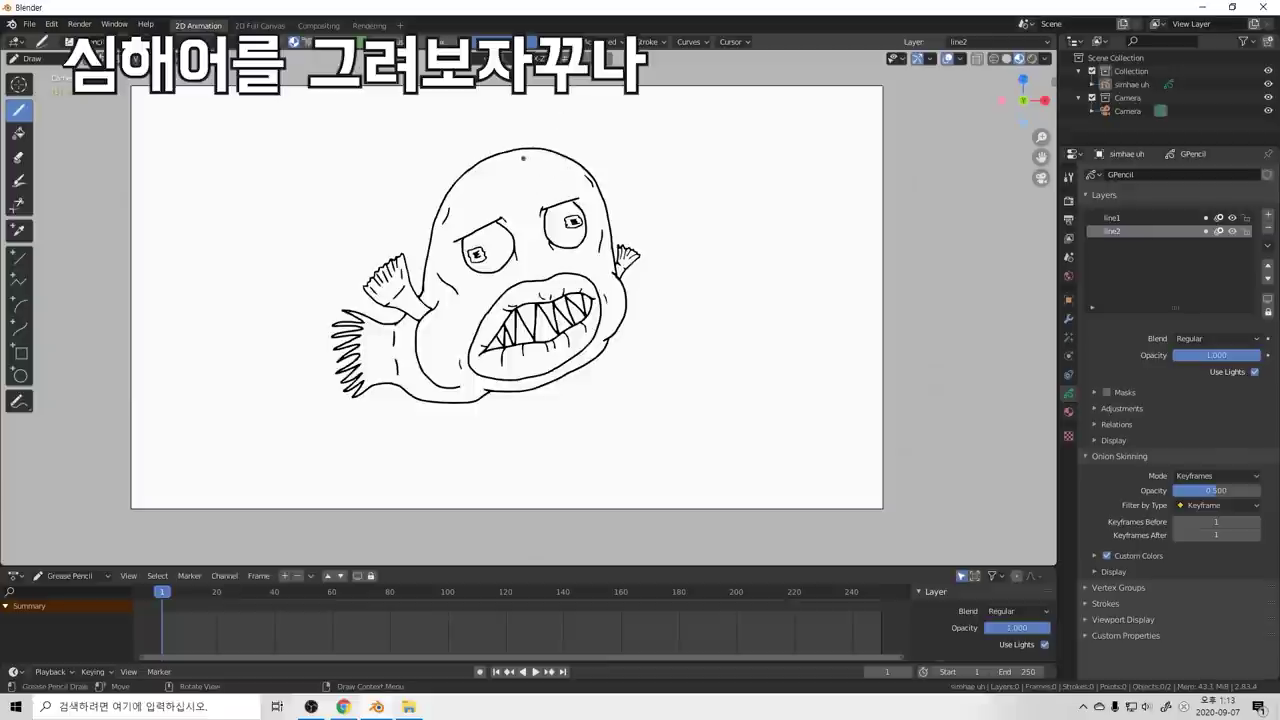
Step: Draw a double-line antenna arching from the top of the head, with a screw socket and light bulb hanging from its tip
mouse_move(523, 162)
mouse_down()
mouse_move(577, 124)
mouse_move(613, 129)
mouse_up()
key(ctrl+z)
drag(523, 158, 580, 121)
key(ctrl+z)
mouse_move(527, 160)
mouse_down()
mouse_move(578, 115)
mouse_move(609, 116)
mouse_up()
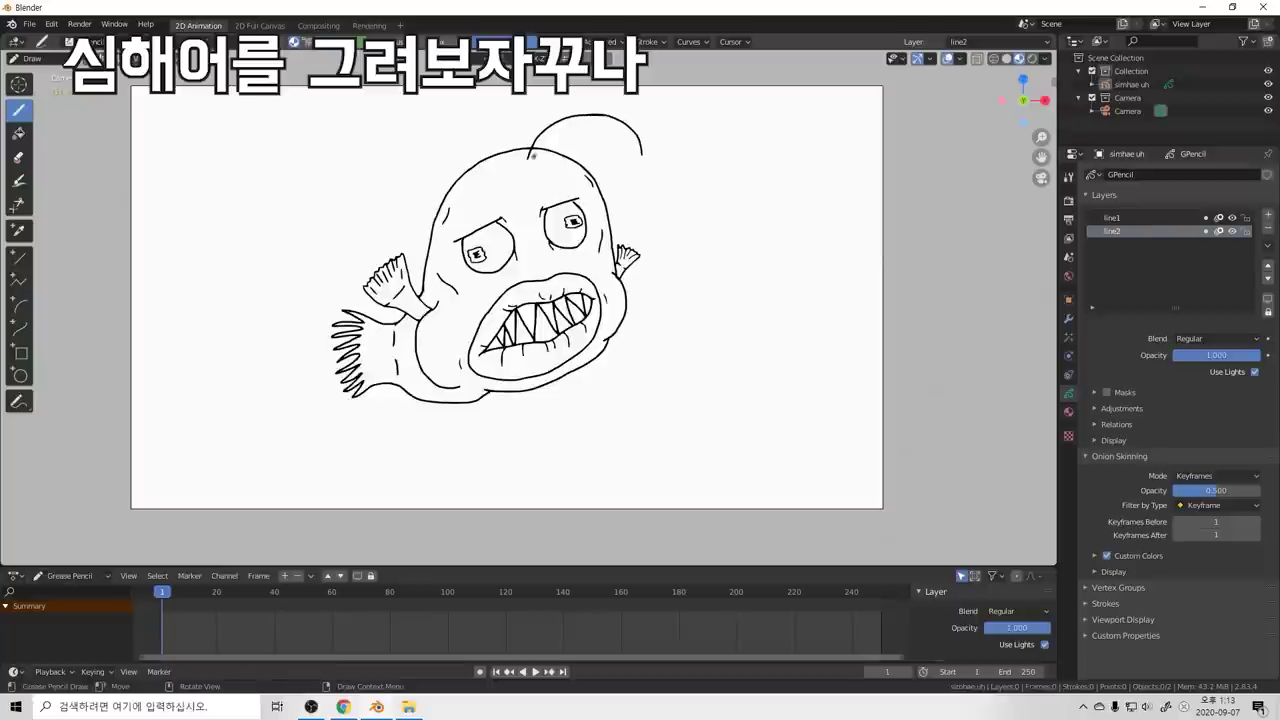
mouse_move(534, 158)
mouse_down()
mouse_move(578, 121)
mouse_move(610, 116)
mouse_move(634, 140)
mouse_up()
key(ctrl+z)
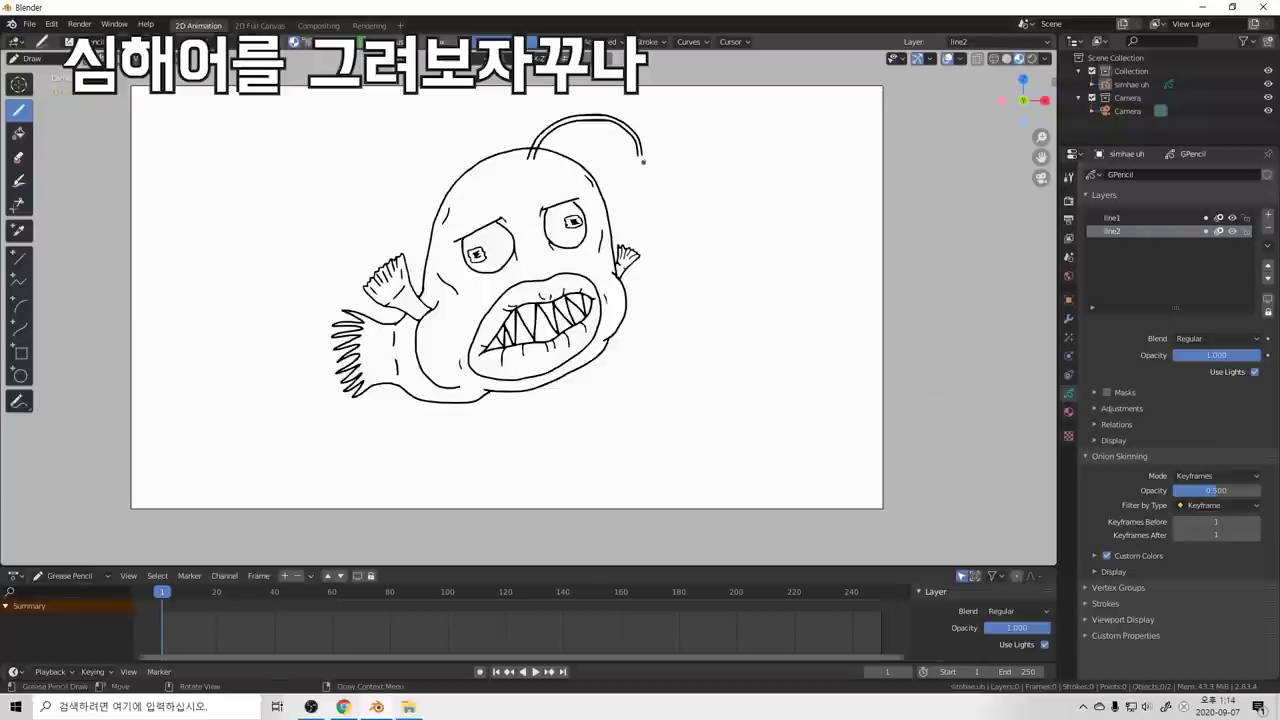
drag(636, 156, 650, 165)
mouse_move(635, 160)
mouse_down()
mouse_move(649, 166)
mouse_move(622, 192)
mouse_move(656, 194)
mouse_move(650, 174)
mouse_move(637, 177)
mouse_move(648, 182)
mouse_up()
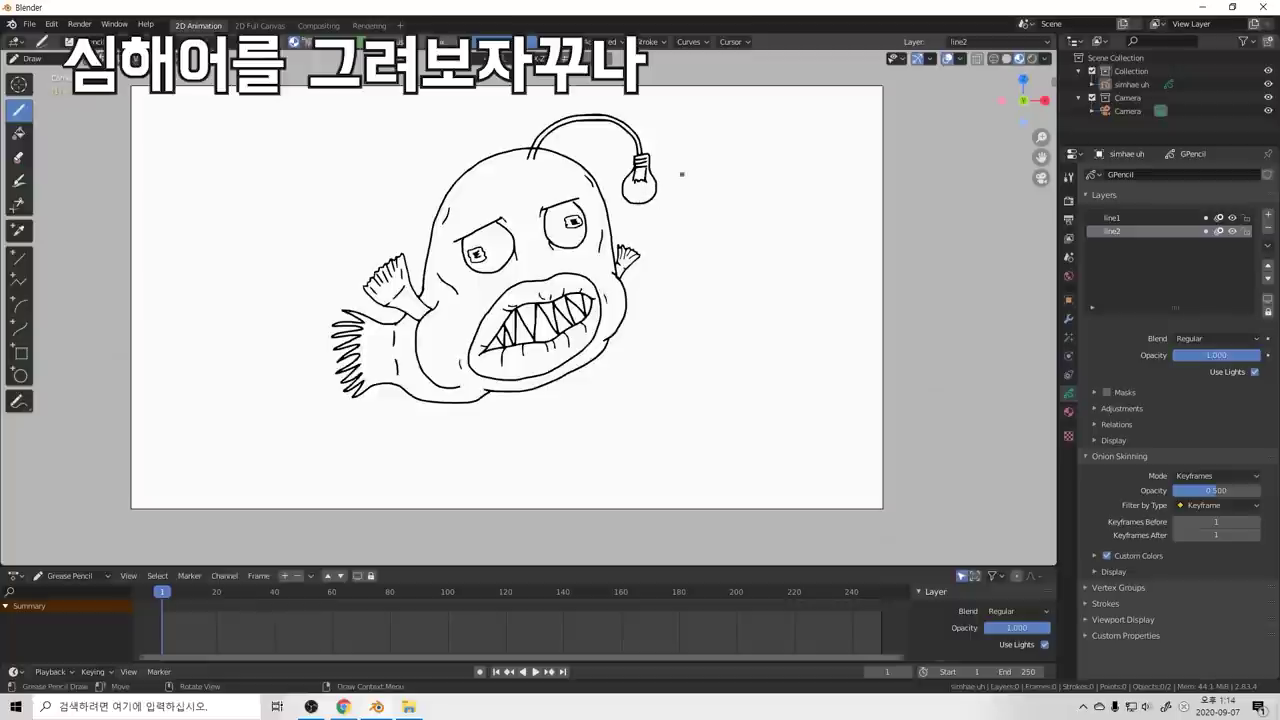
Step: Undo the light bulb, socket and both antenna strokes, leaving only the fish's body
scroll(716, 168, up, 4)
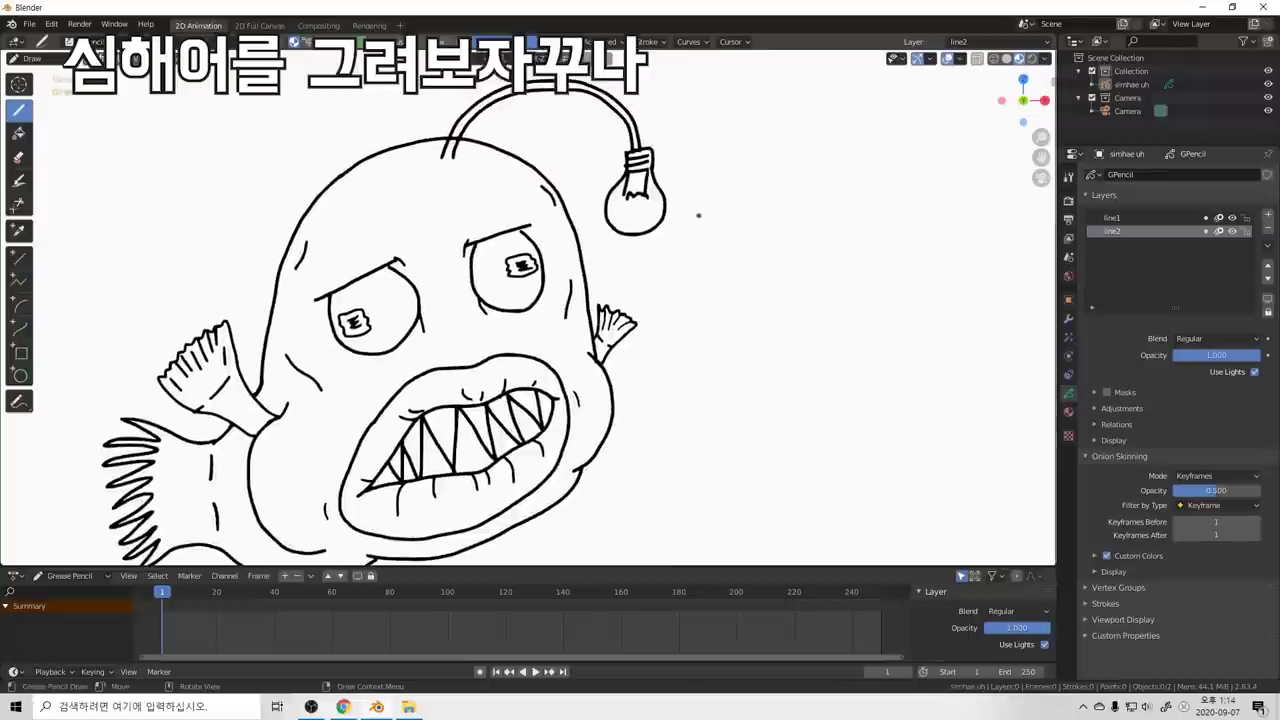
scroll(683, 207, down, 3)
key(ctrl+z)
key(ctrl+z)
key(ctrl+z)
key(ctrl+z)
key(ctrl+z)
key(ctrl+z)
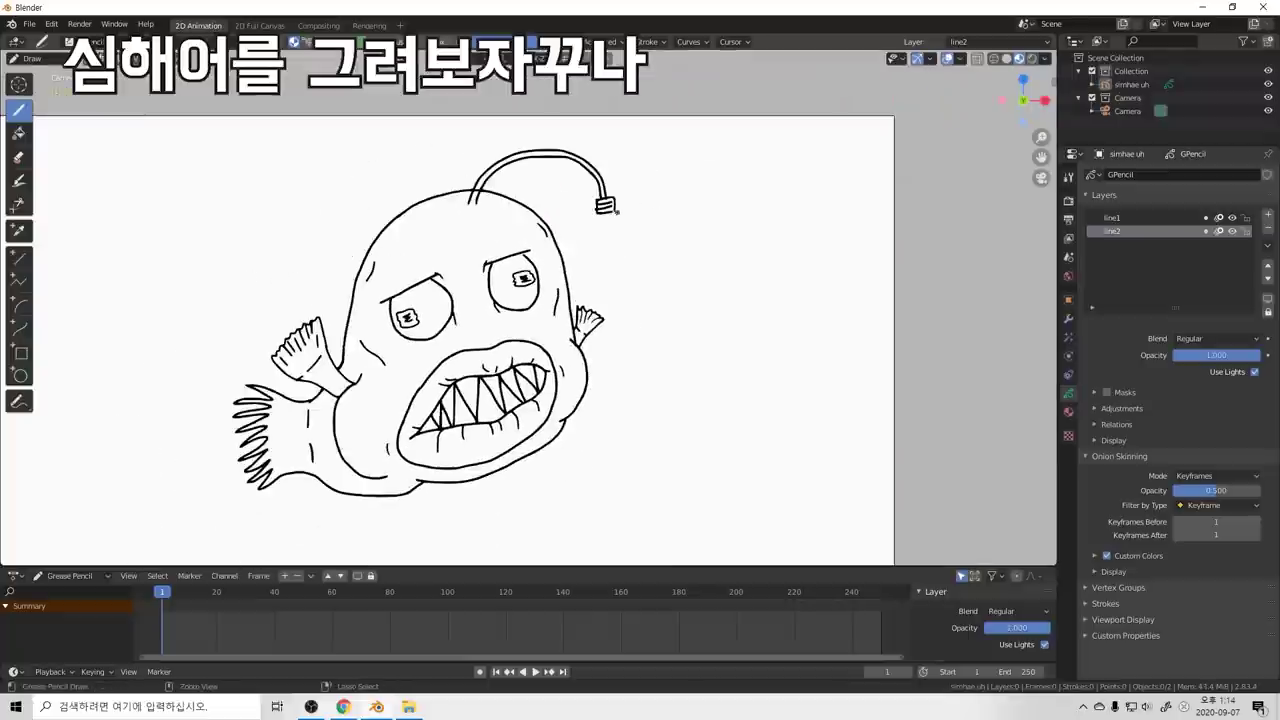
key(ctrl+z)
key(ctrl+z)
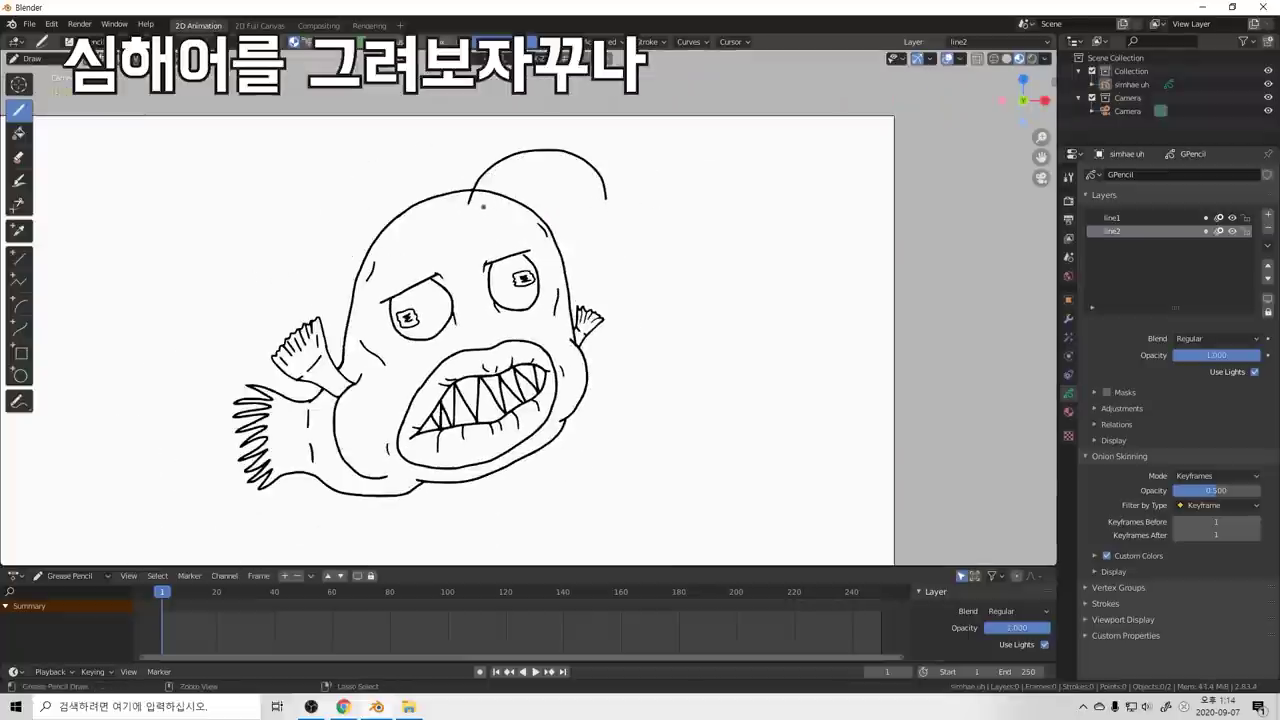
key(ctrl+shift+z)
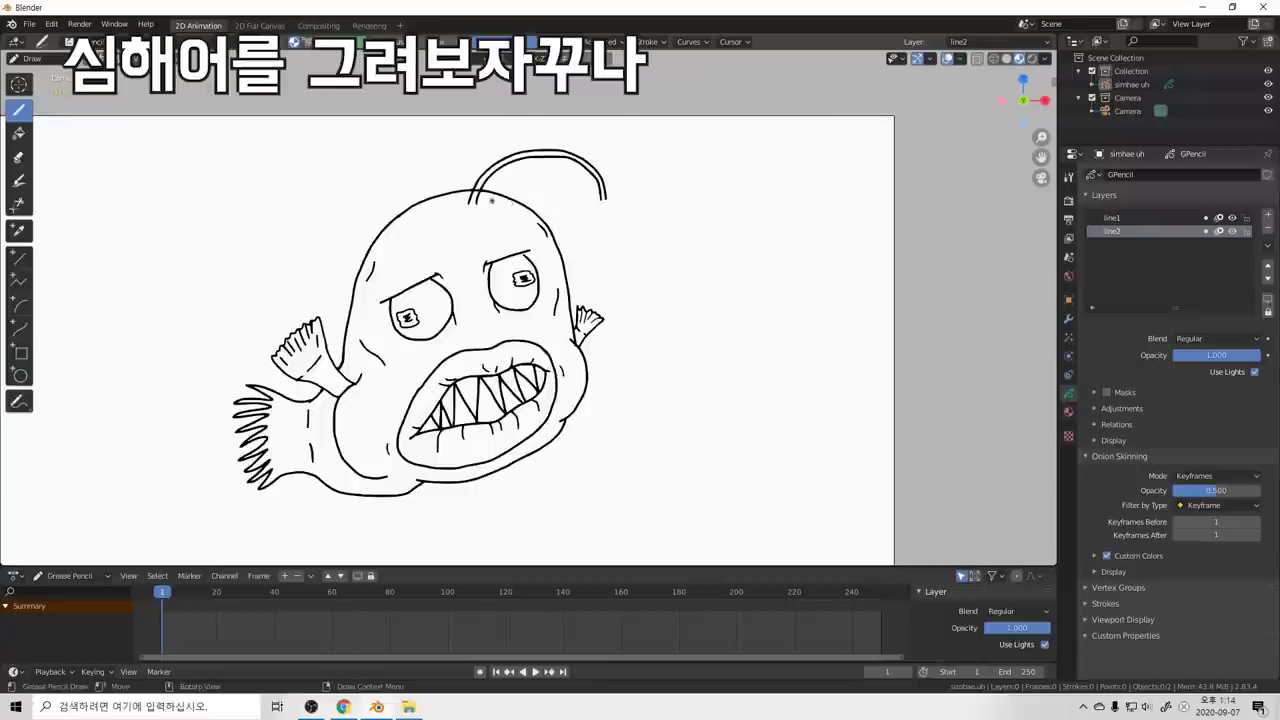
scroll(484, 202, down, 3)
scroll(472, 244, up, 3)
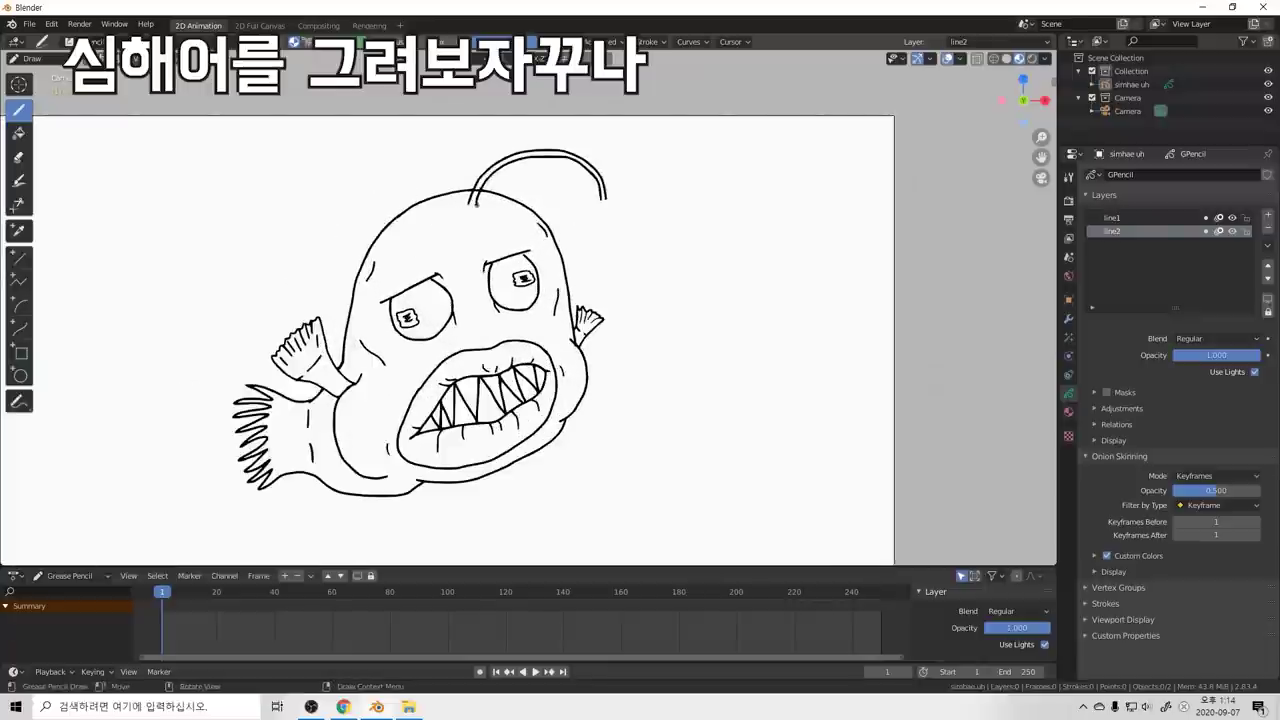
key(ctrl+z)
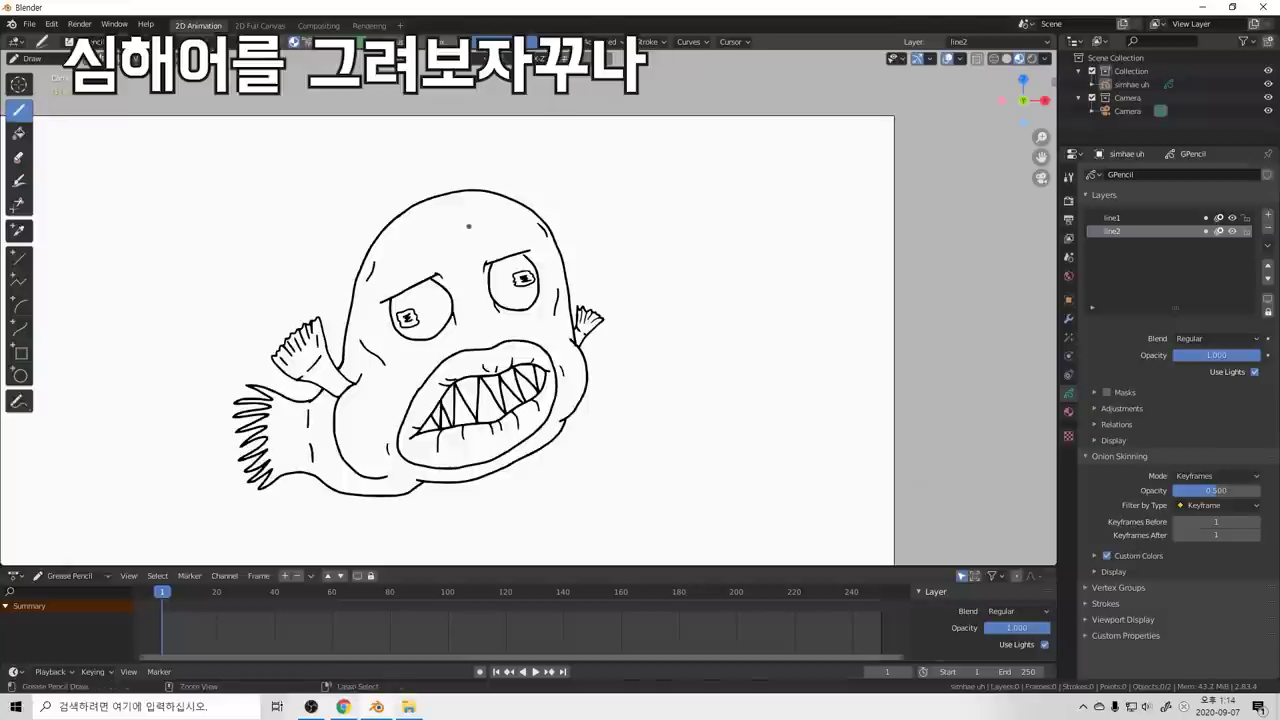
Step: Draw a taller antenna from two parallel arching lines that flare apart at their base inside the forehead
mouse_move(449, 213)
mouse_down()
mouse_move(506, 152)
mouse_move(553, 139)
mouse_move(601, 157)
mouse_move(611, 194)
mouse_up()
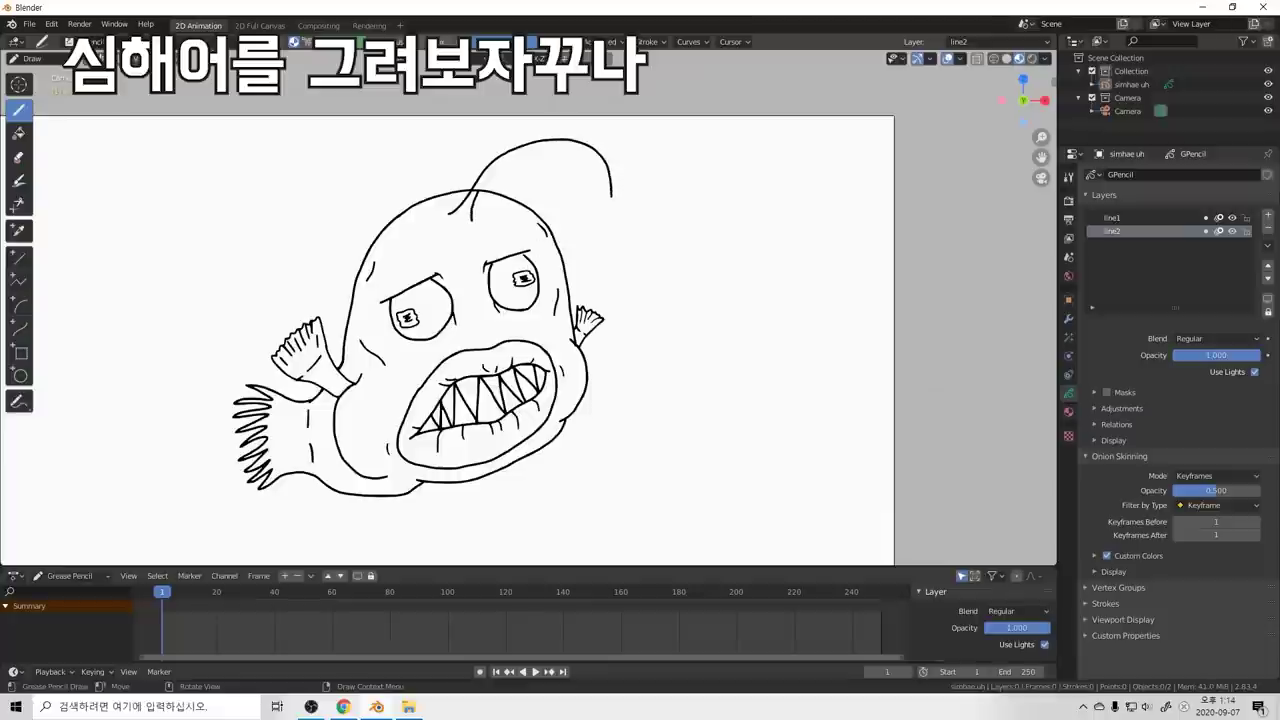
drag(494, 171, 496, 169)
key(ctrl+z)
mouse_move(473, 221)
mouse_down()
mouse_move(492, 172)
mouse_move(536, 146)
mouse_up()
key(ctrl+z)
key(ctrl+z)
mouse_move(470, 224)
mouse_down()
mouse_move(496, 166)
mouse_move(532, 148)
mouse_move(599, 165)
mouse_move(608, 192)
mouse_up()
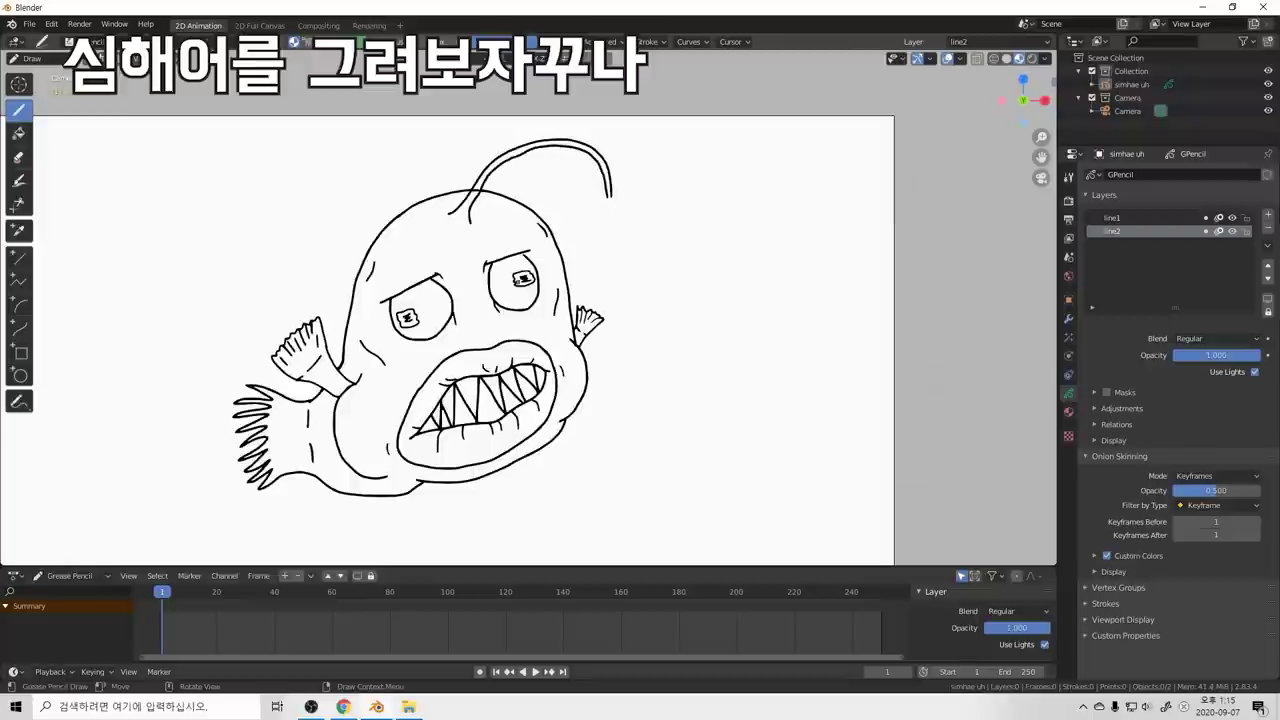
Step: Adjust the antenna lines with sculpt strokes in Sculpt Mode and return to Draw Mode
key(ctrl+Tab)
click(498, 293)
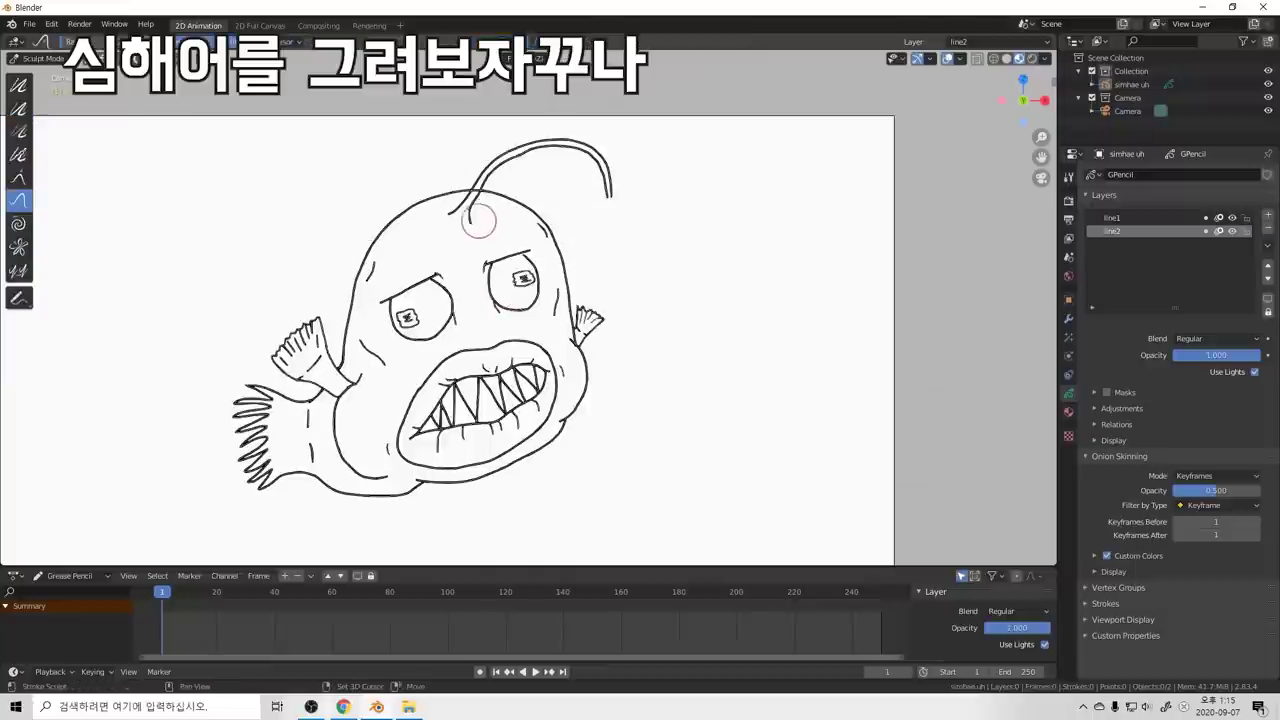
mouse_move(472, 217)
mouse_down()
mouse_move(530, 158)
mouse_move(578, 160)
mouse_move(597, 192)
mouse_up()
drag(595, 188, 594, 195)
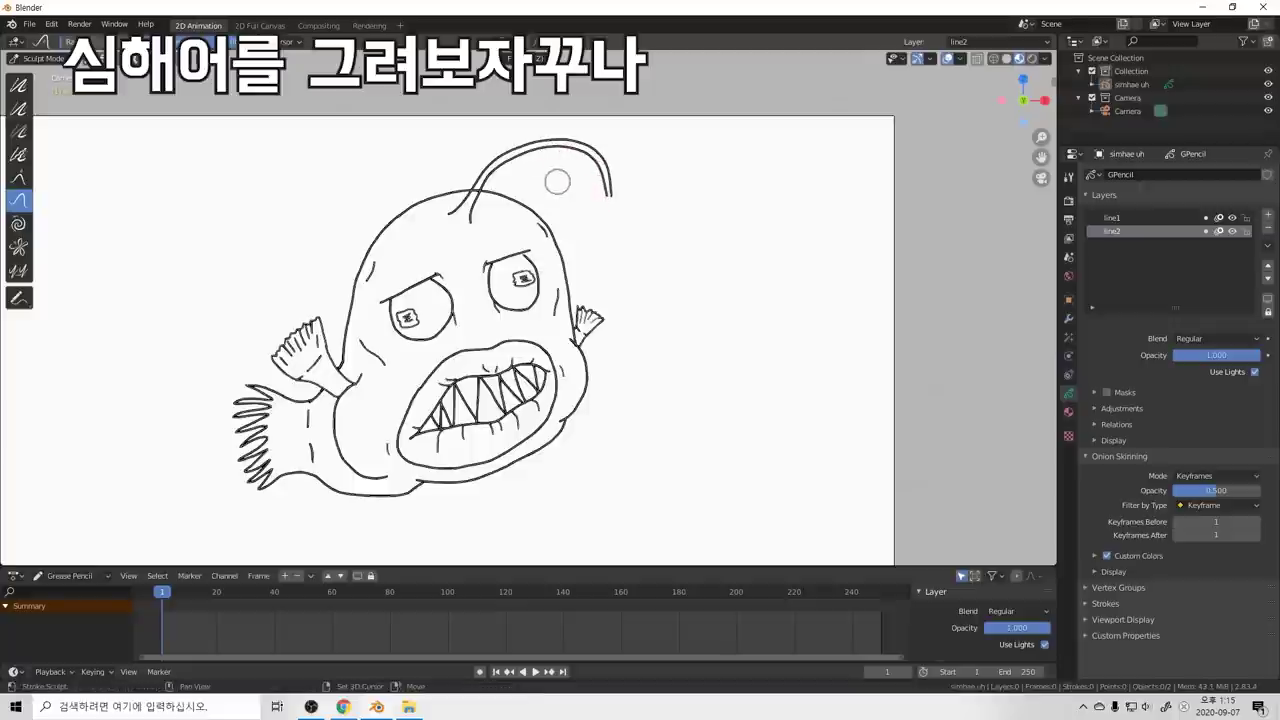
drag(500, 173, 493, 179)
key(ctrl+Tab)
click(551, 165)
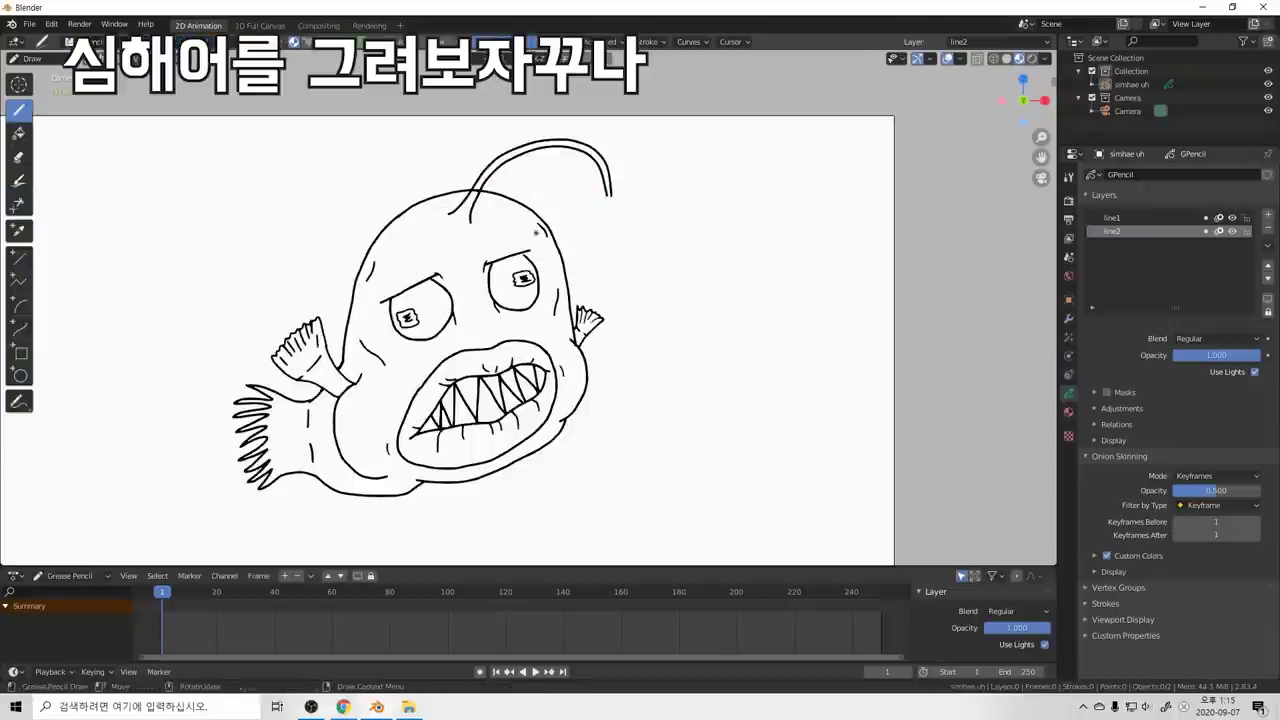
Step: Erase the piece of head outline that crosses between the two antenna lines
key(shift+space)
click(459, 211)
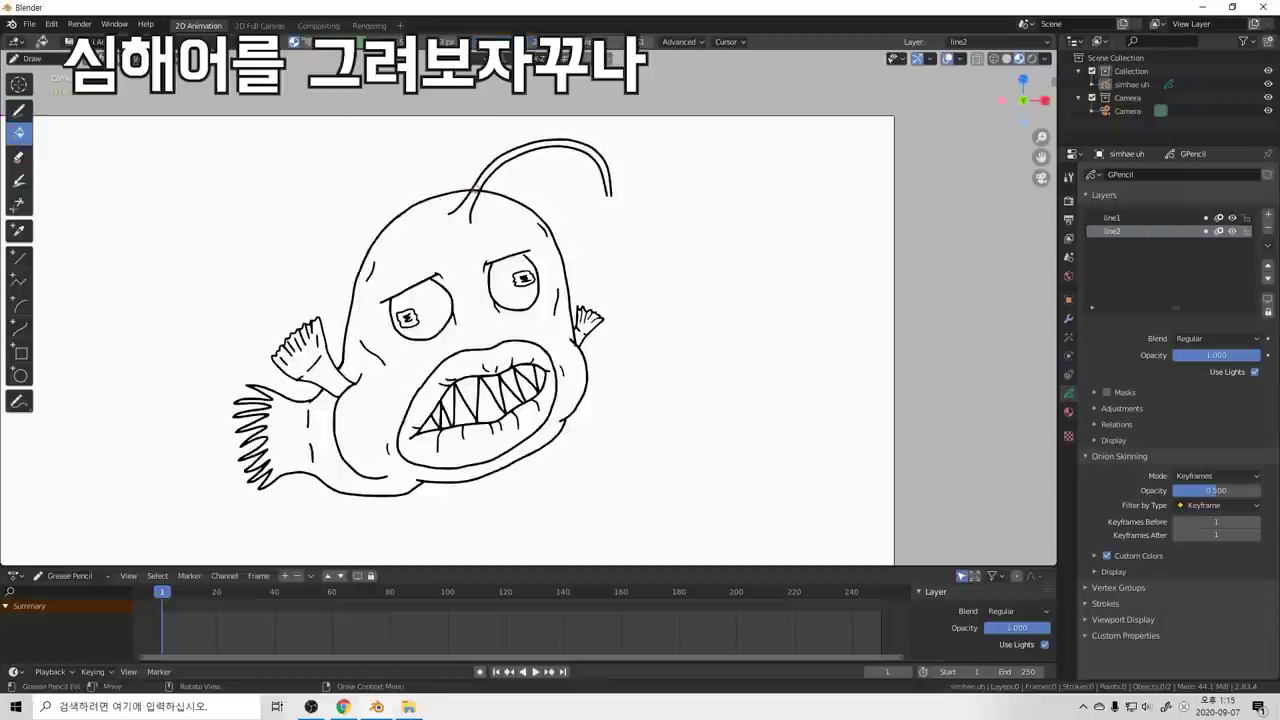
key(shift+space)
click(465, 201)
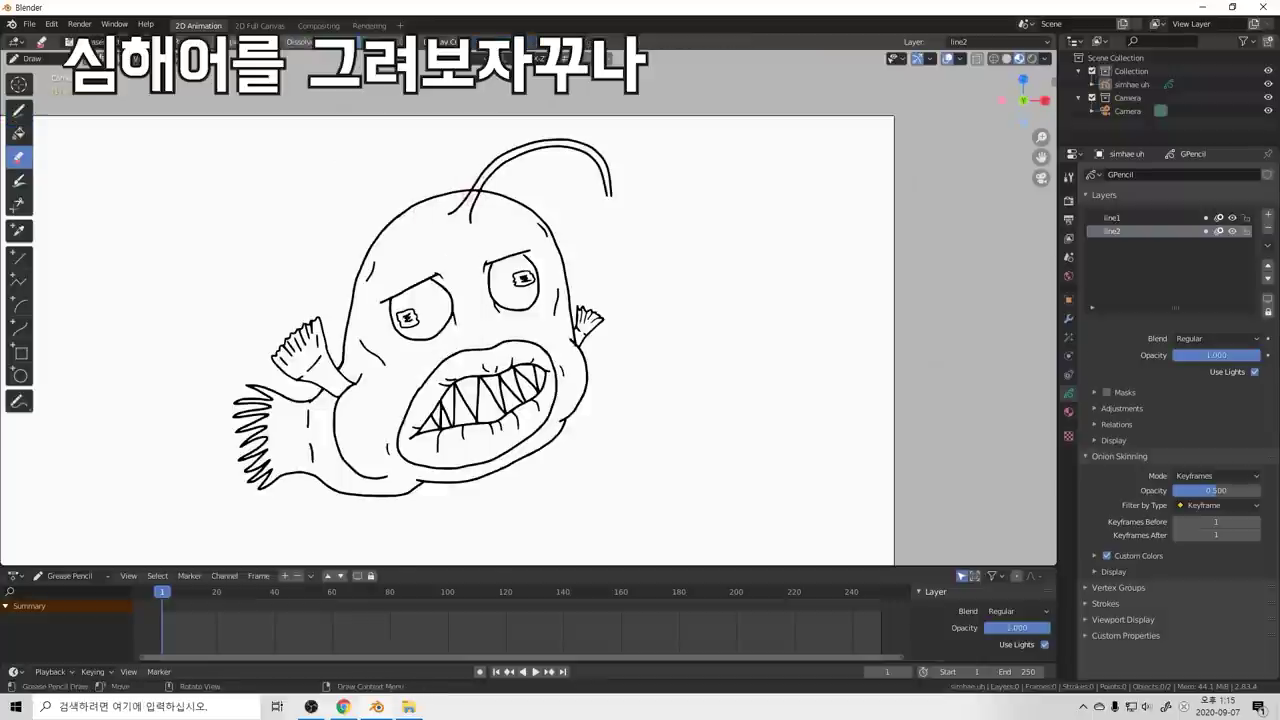
scroll(490, 205, up, 10)
shift+middle_drag(440, 80, 614, 319)
shift+middle_drag(591, 369, 613, 393)
shift+middle_drag(462, 72, 594, 409)
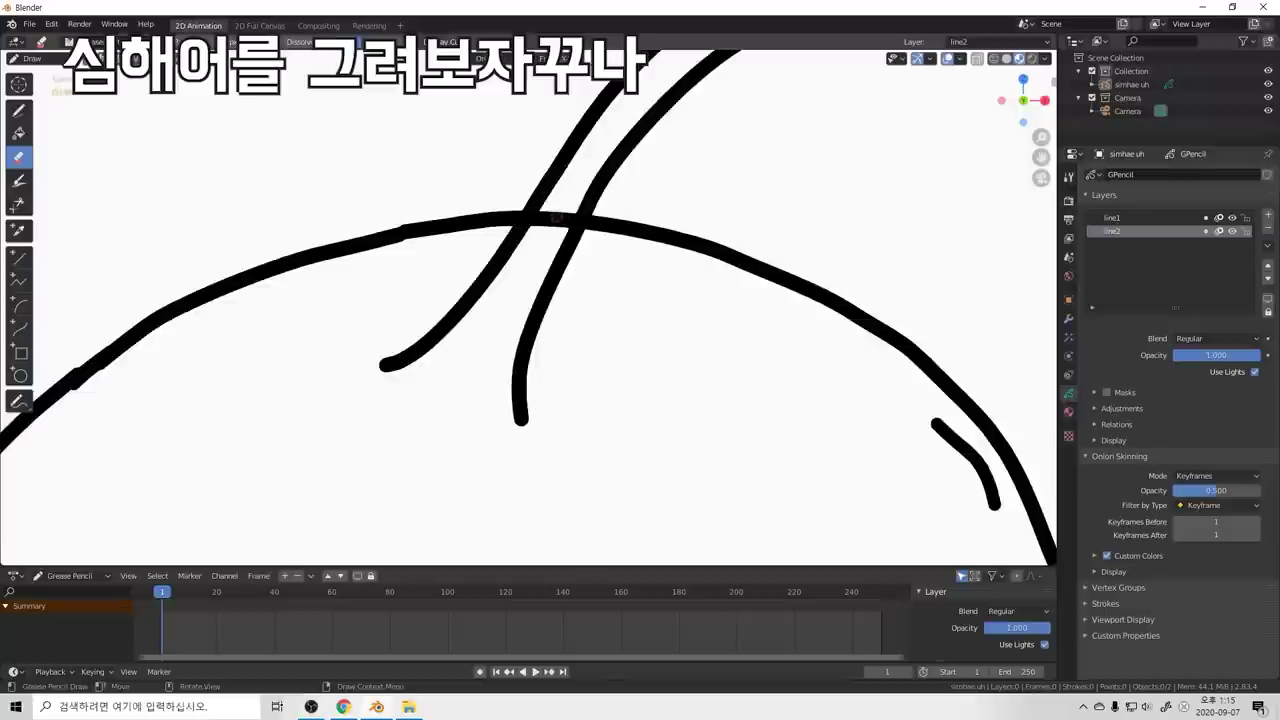
key(ctrl+Tab)
click(549, 175)
click(510, 221)
key(ctrl+z)
key(ctrl+Tab)
key(Escape)
drag(505, 220, 521, 214)
key(ctrl+z)
key(ctrl+Tab)
key(Escape)
Step: Draw a short stroke that closes the gap between the head outline and the antenna's outer line
key(shift+space)
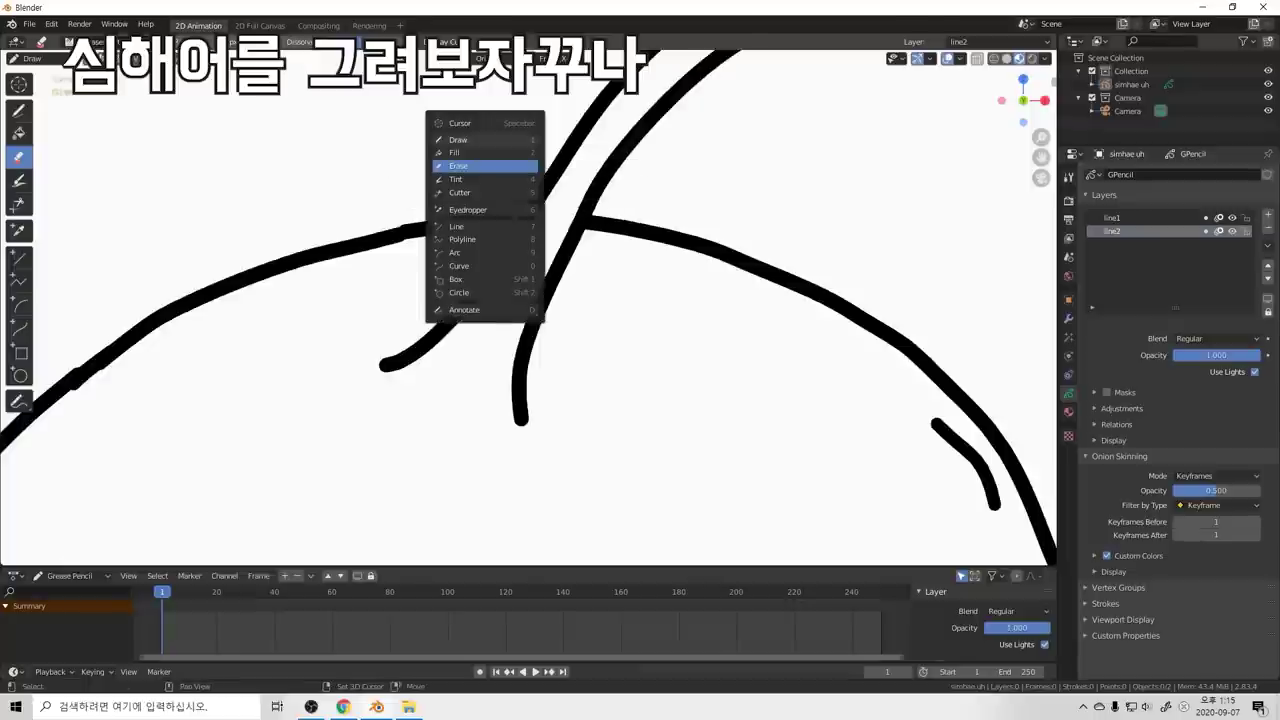
click(500, 140)
drag(506, 219, 519, 214)
key(ctrl+z)
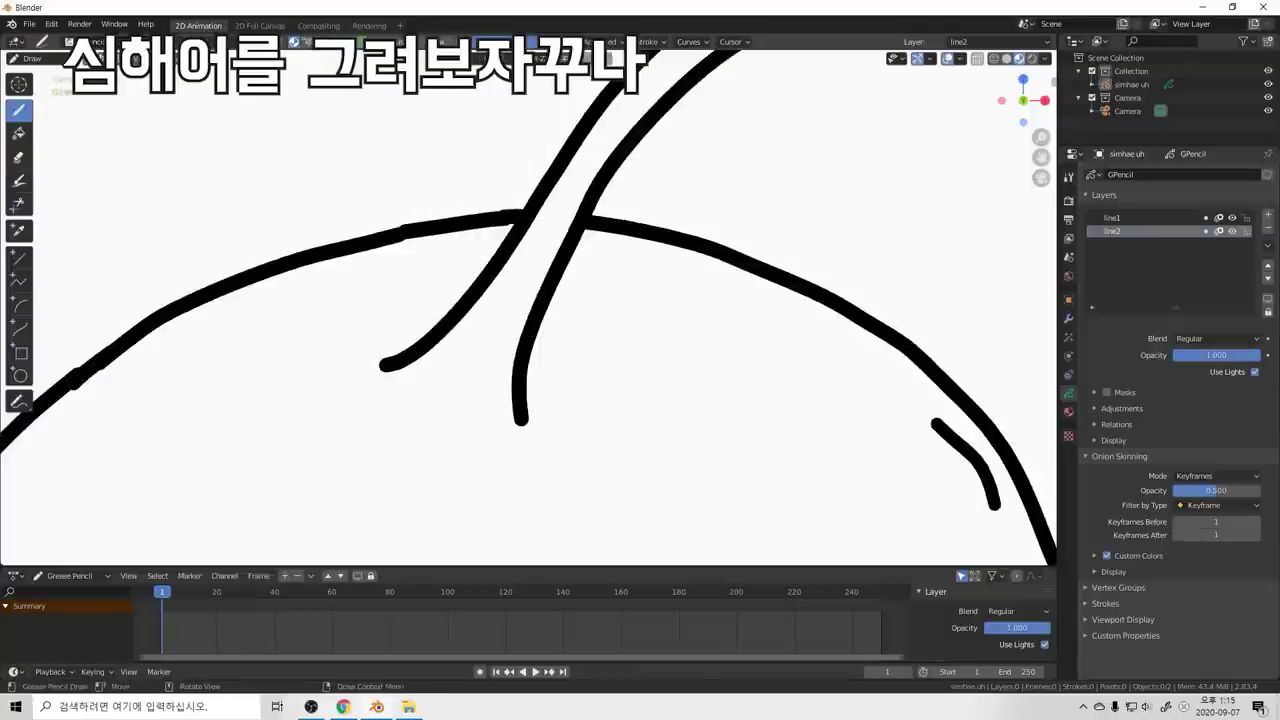
key(ctrl+z)
key(ctrl+shift+z)
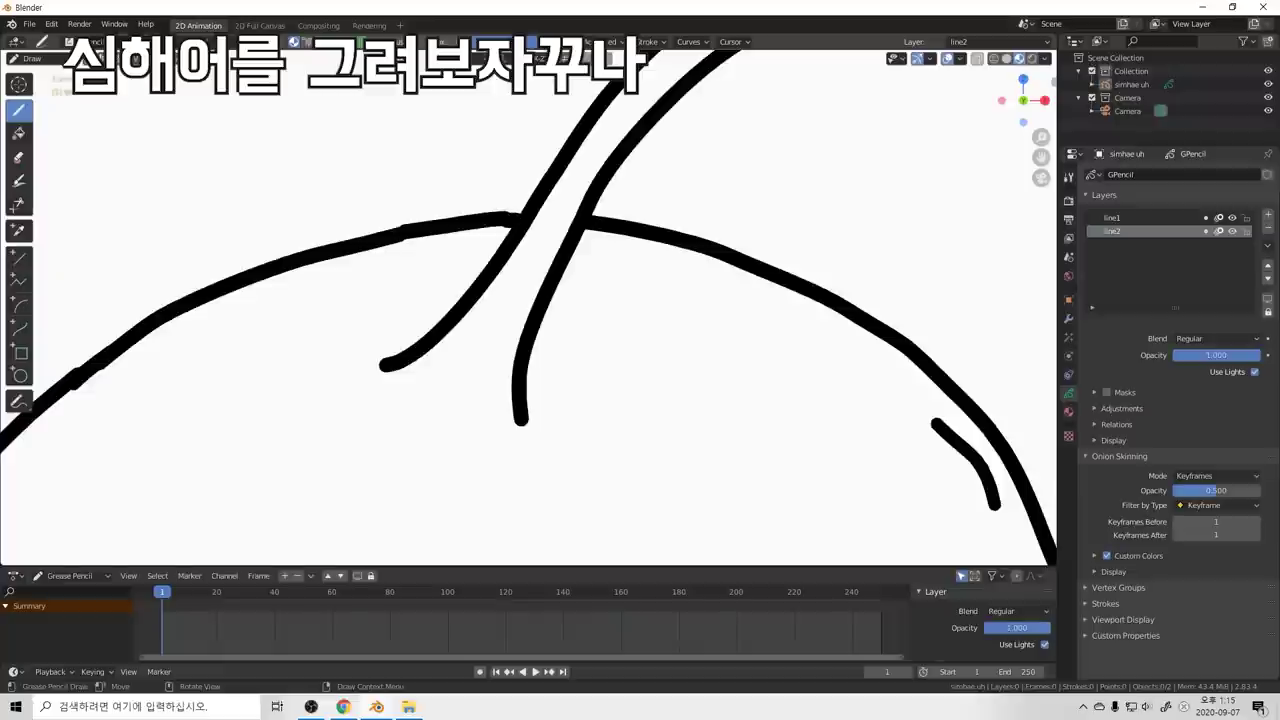
Step: Erase the lower end of the antenna's inner line and redraw it as a short curved tip on the forehead
scroll(512, 310, down, 10)
shift+middle_drag(512, 310, 505, 263)
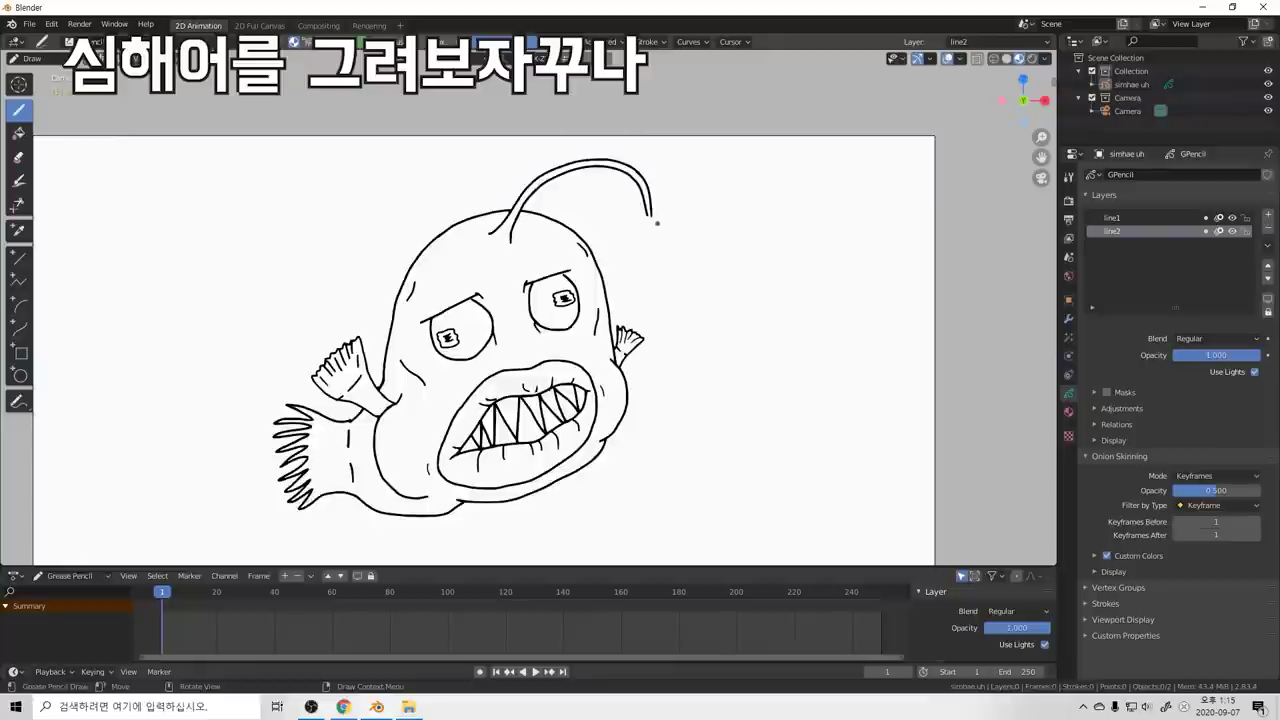
key(shift+space)
click(469, 279)
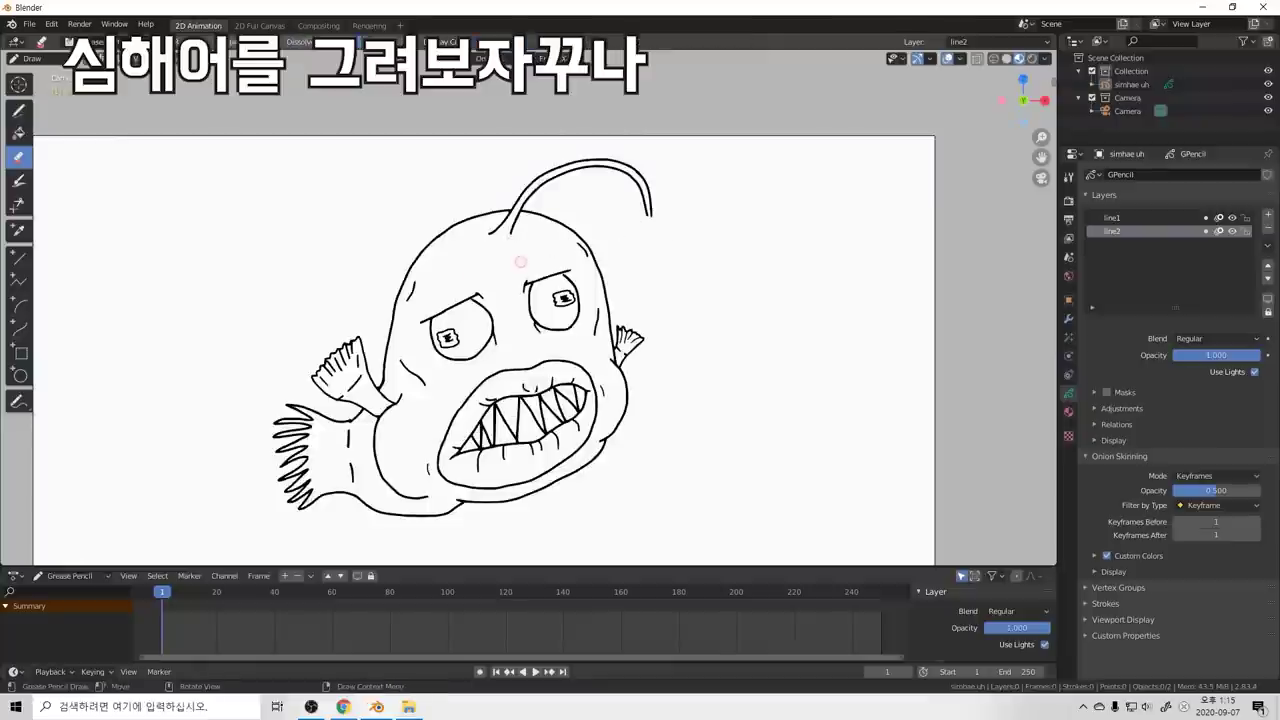
key(shift+space)
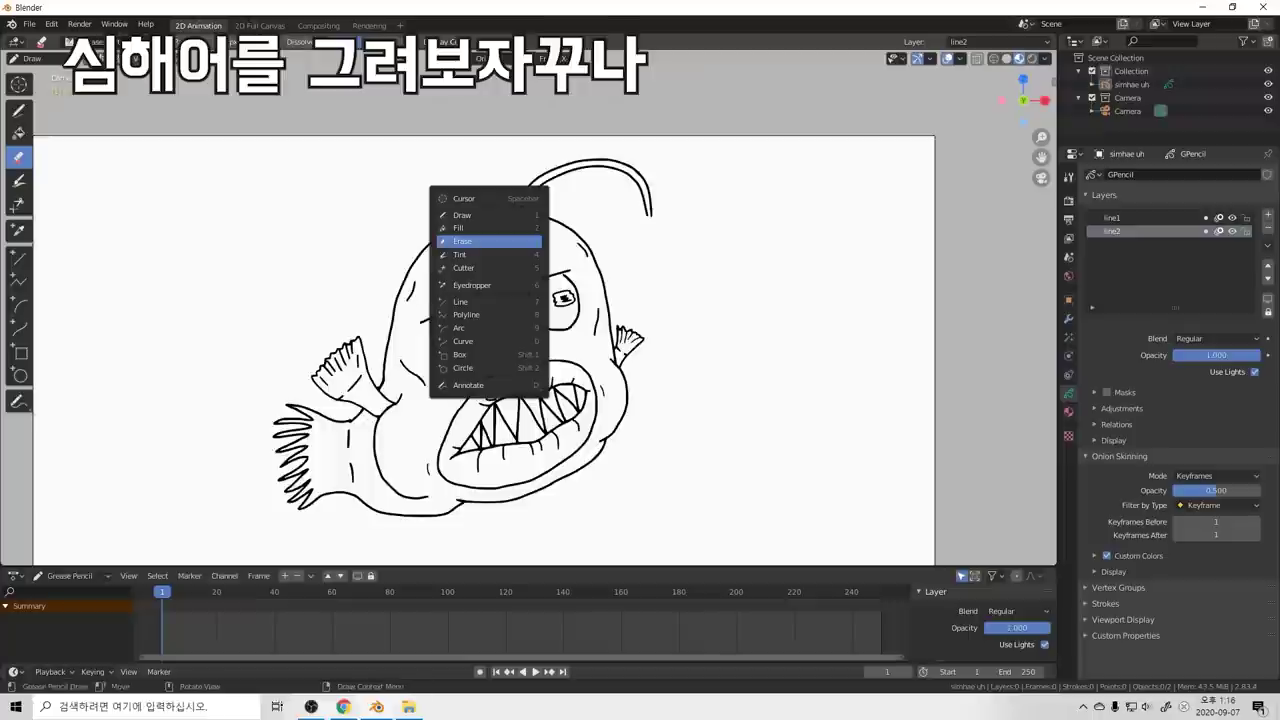
click(513, 239)
key(shift+space)
click(514, 229)
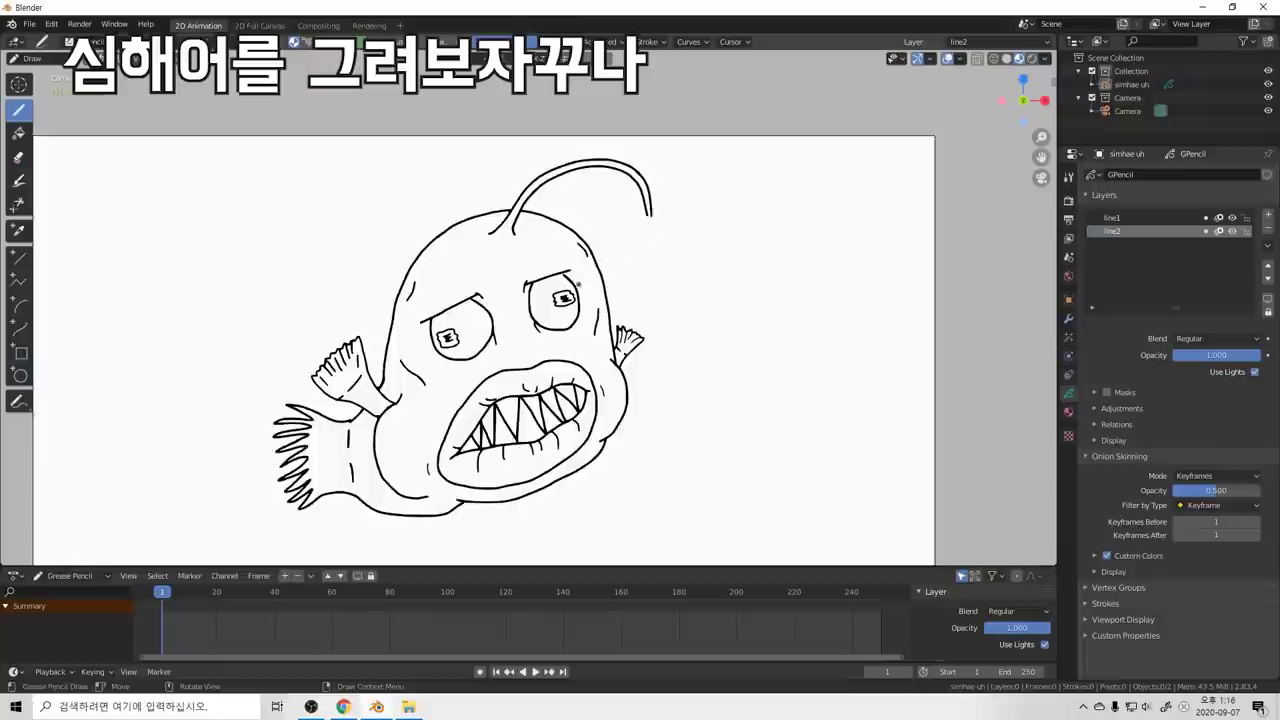
Step: Try to draw a small light-bulb socket with ring lines at the antenna's tip, and undo these strokes
drag(649, 219, 641, 225)
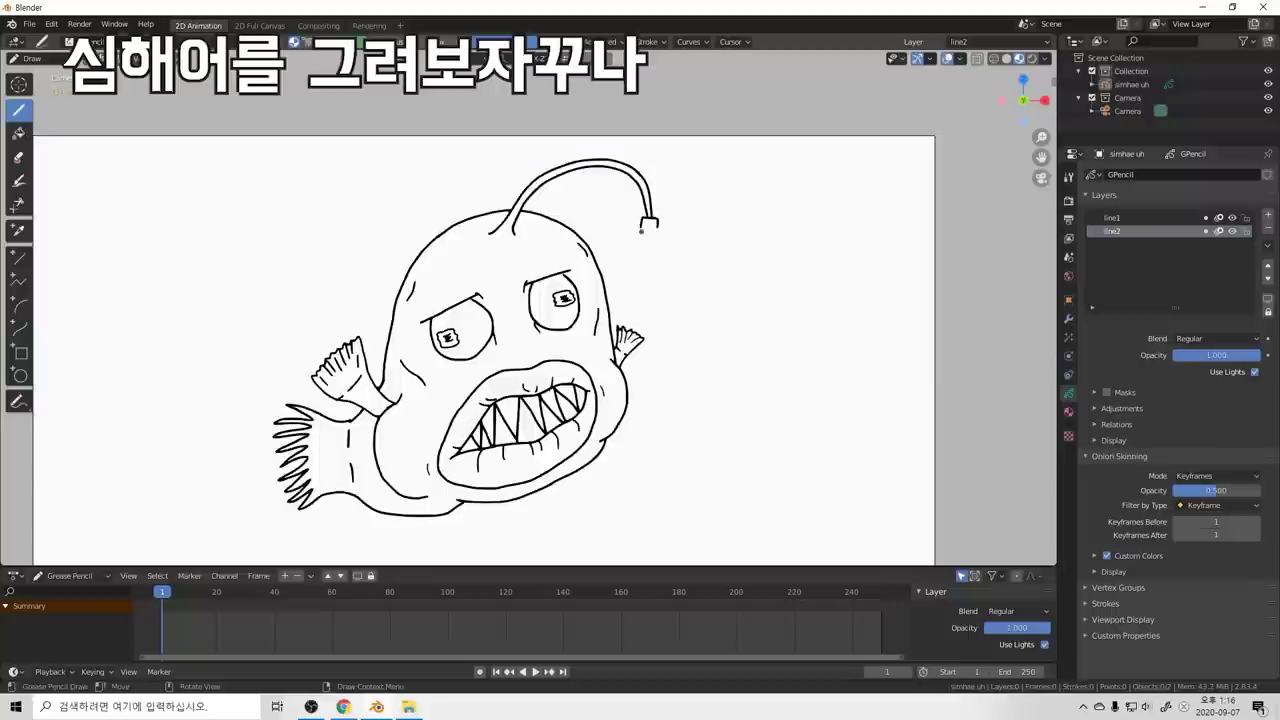
drag(641, 221, 656, 221)
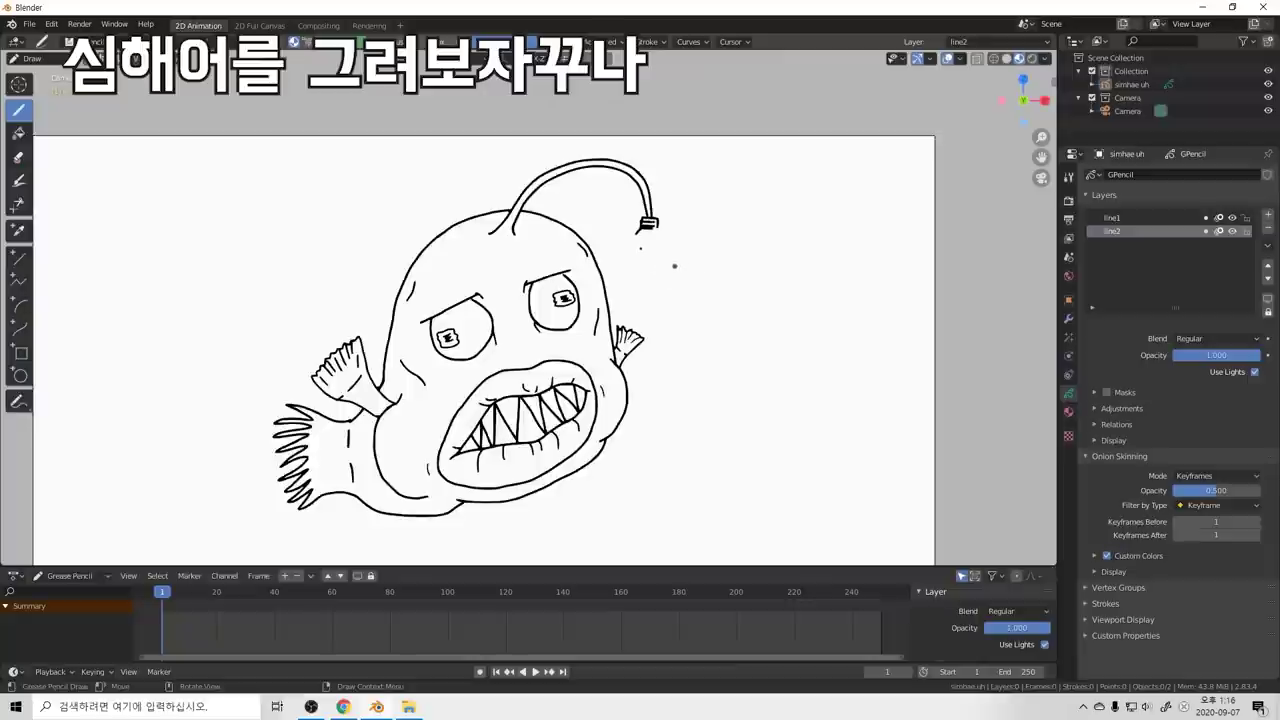
key(ctrl+z)
key(ctrl+z)
key(ctrl+z)
key(ctrl+z)
key(ctrl+z)
key(ctrl+z)
key(ctrl+z)
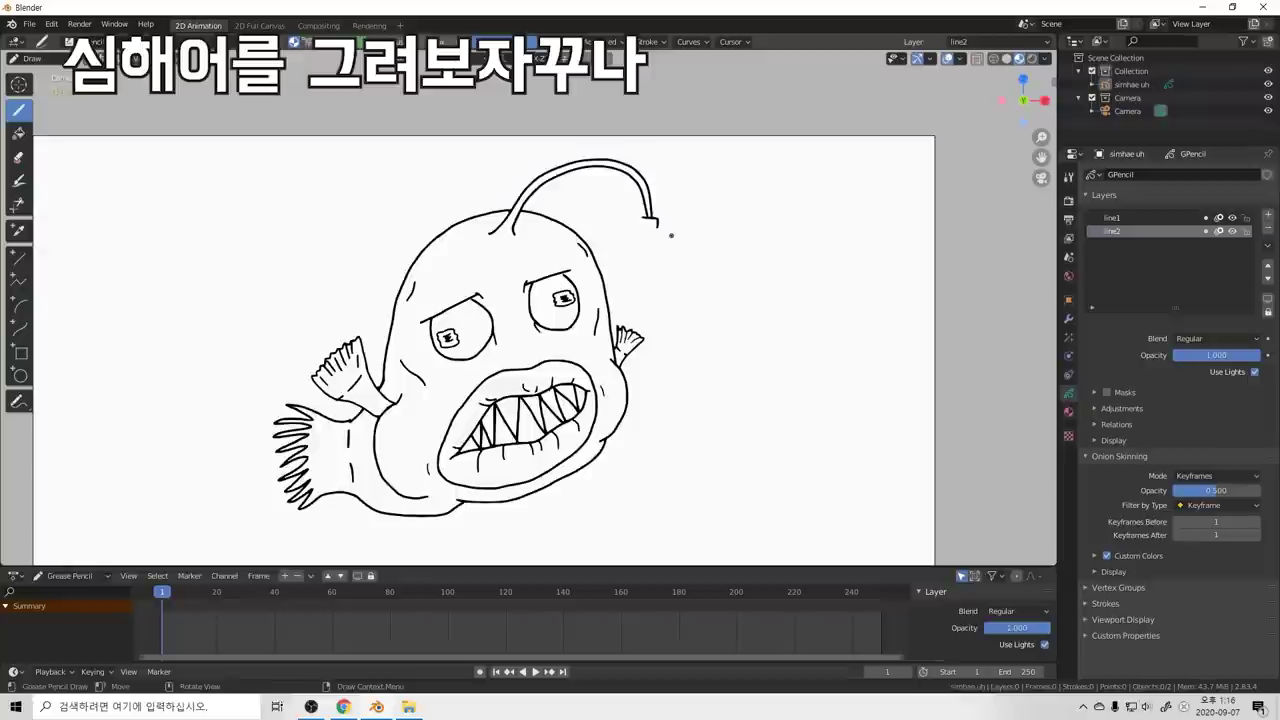
Step: Try to draw short ray lines across the tail between the fin spikes and the dashed vertical line
scroll(541, 250, up, 4)
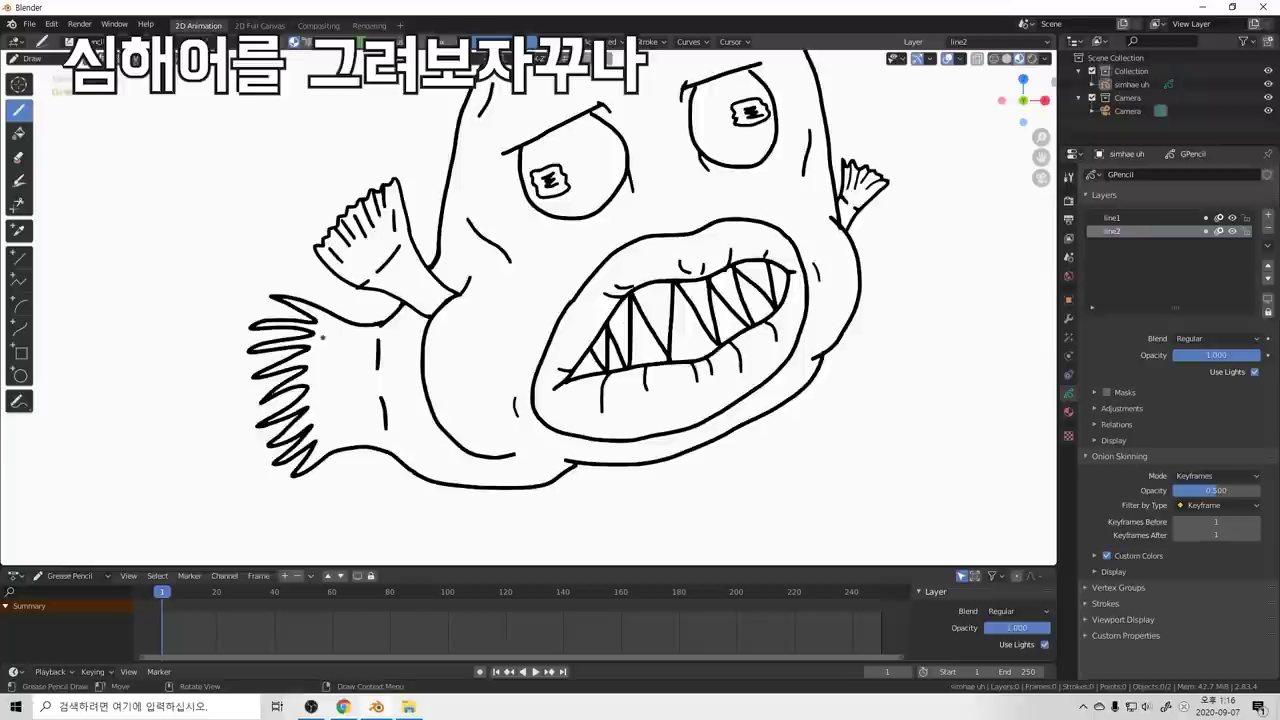
mouse_move(325, 324)
mouse_down()
mouse_move(352, 341)
mouse_move(344, 333)
mouse_up()
key(ctrl+z)
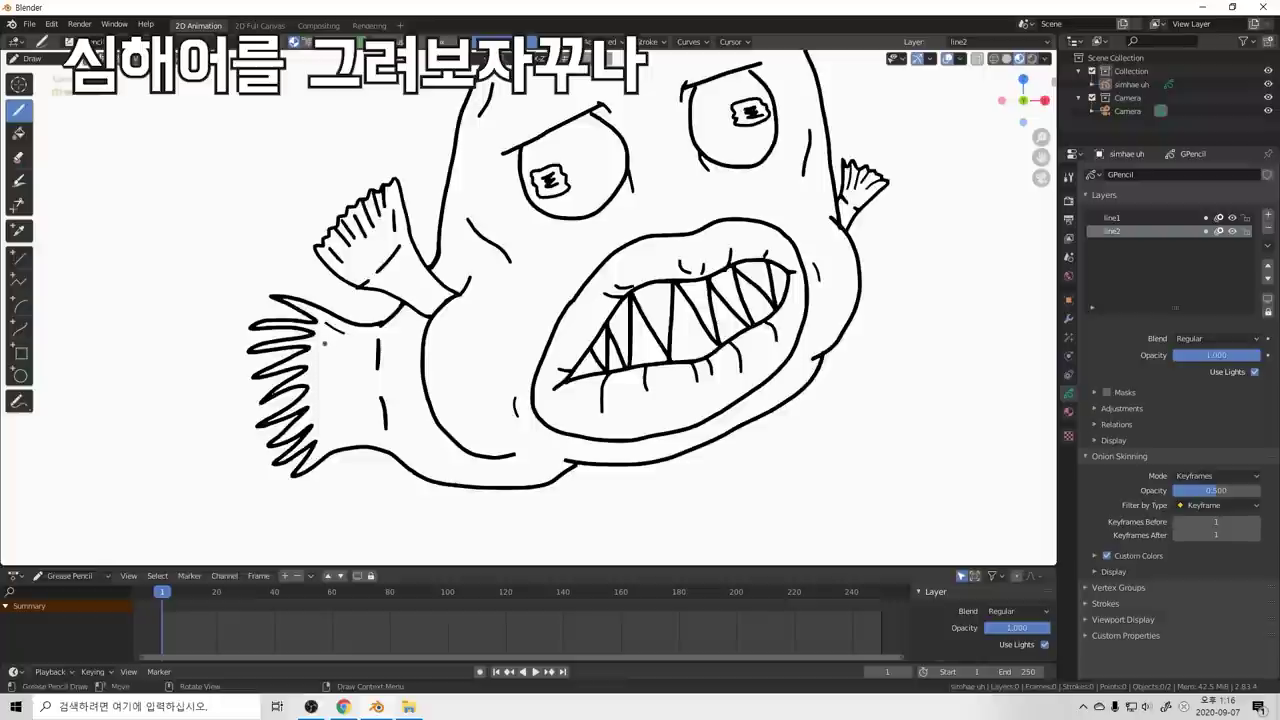
mouse_move(328, 355)
middle_down()
mouse_move(332, 368)
mouse_move(337, 357)
middle_up()
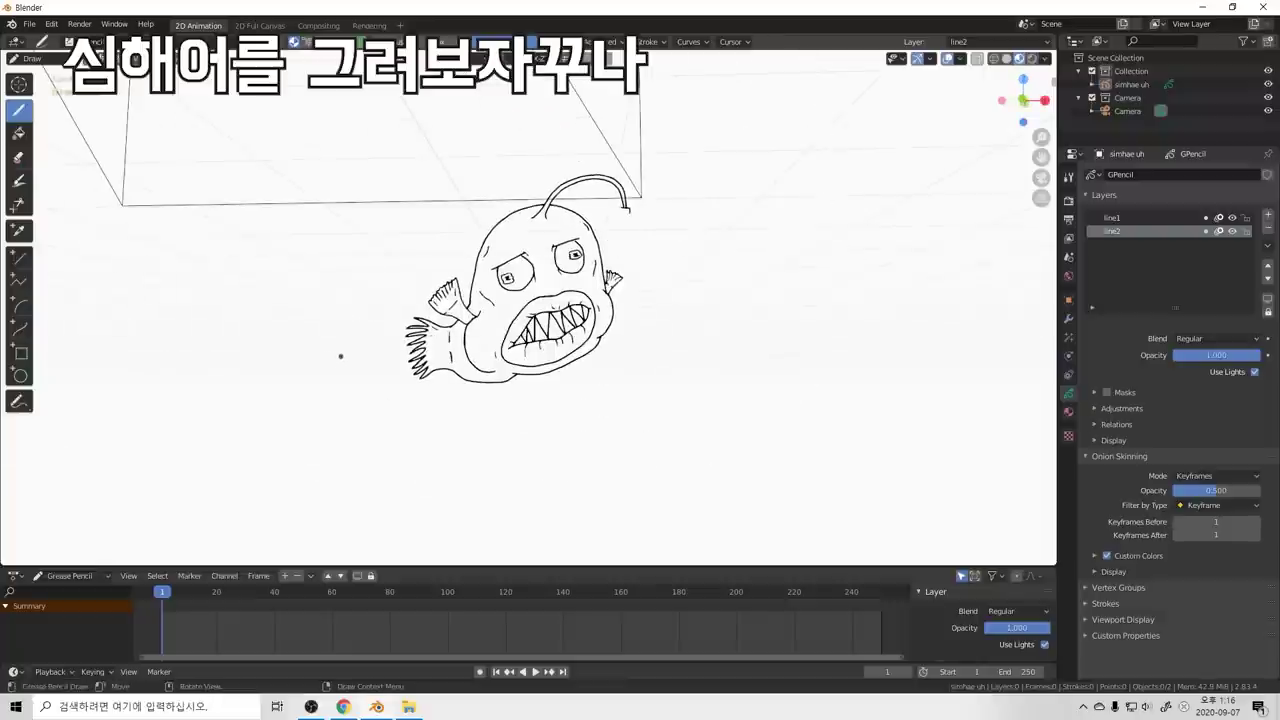
key(KP_0)
key(ctrl+z)
mouse_move(326, 323)
mouse_down()
mouse_move(349, 329)
mouse_move(348, 402)
mouse_move(372, 423)
mouse_up()
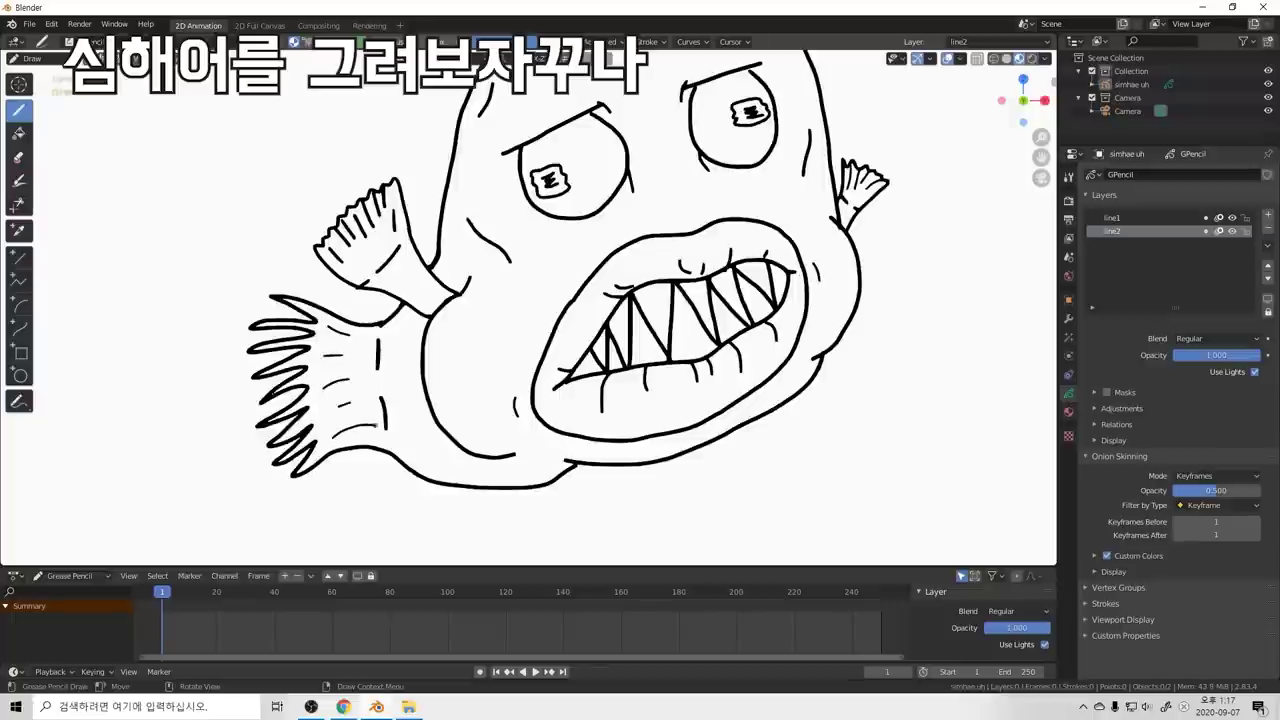
ctrl+middle_drag(388, 411, 504, 307)
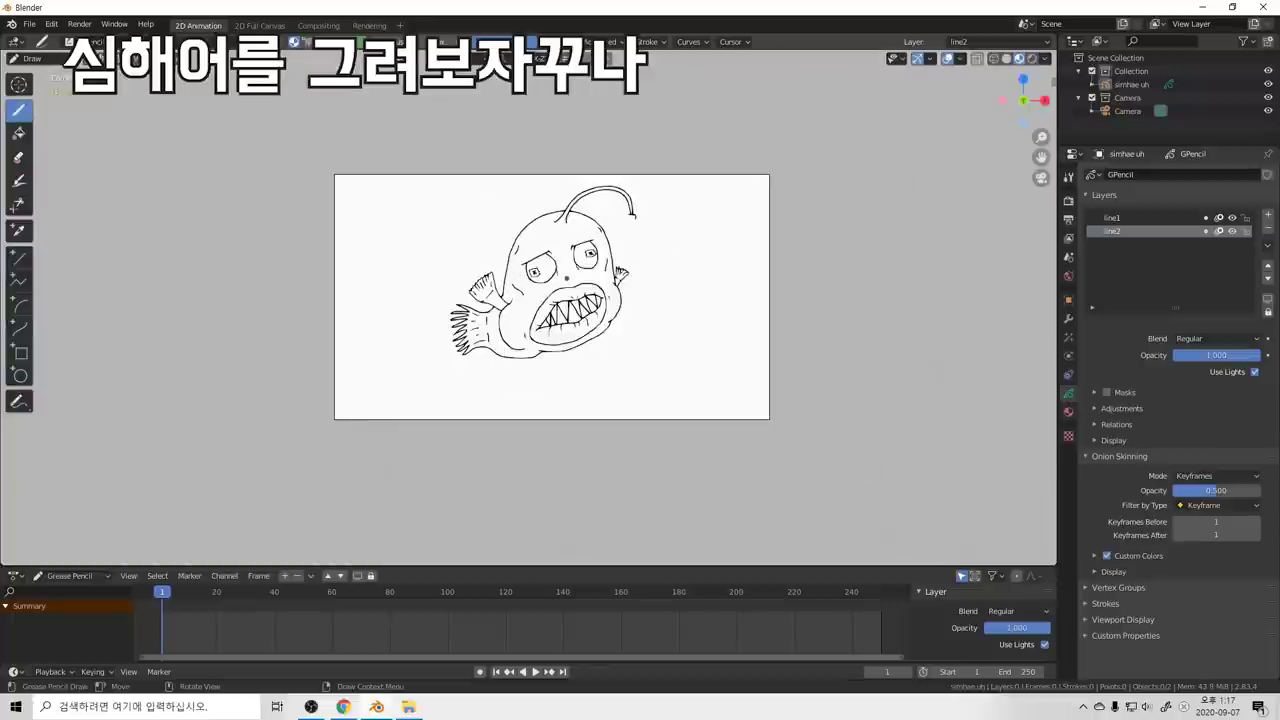
key(ctrl+z)
key(ctrl+z)
key(ctrl+z)
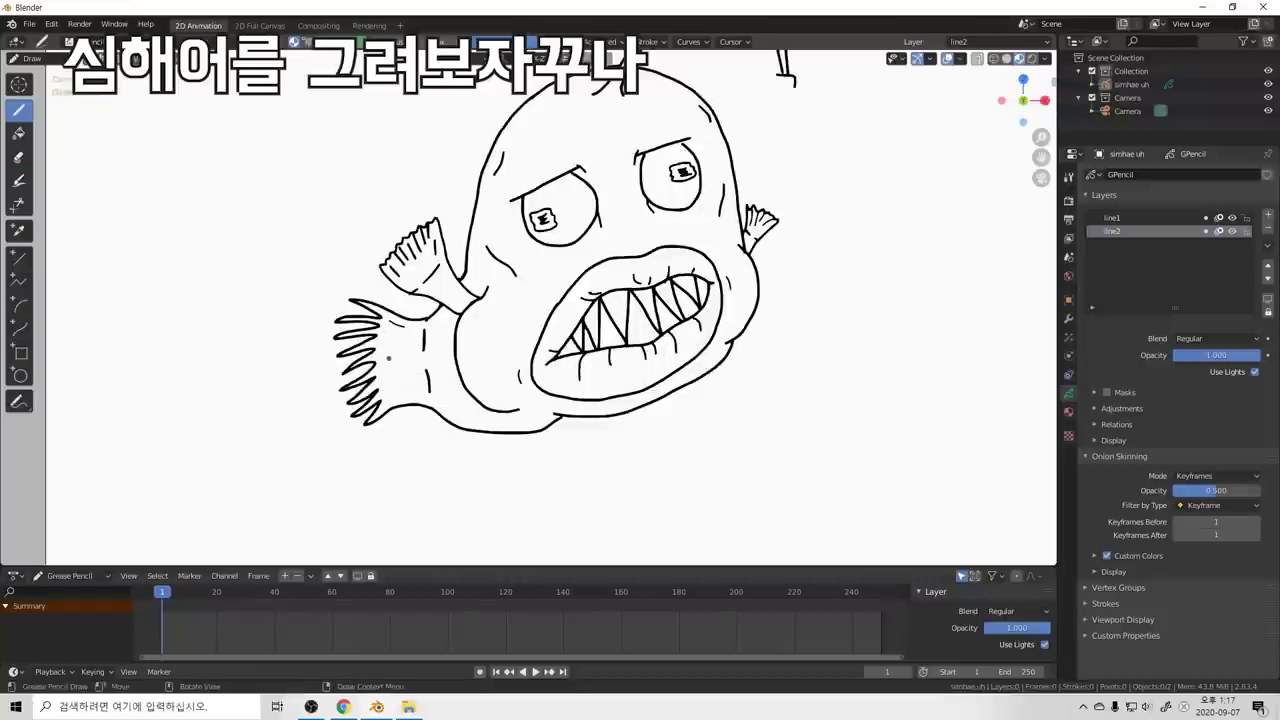
Step: Draw short ray lines on the upper half of the tail beside the fin spikes, undoing the misplaced strokes
mouse_move(416, 351)
mouse_down()
mouse_move(394, 353)
mouse_move(385, 334)
mouse_move(379, 377)
mouse_move(414, 381)
mouse_move(411, 394)
mouse_up()
key(ctrl+z)
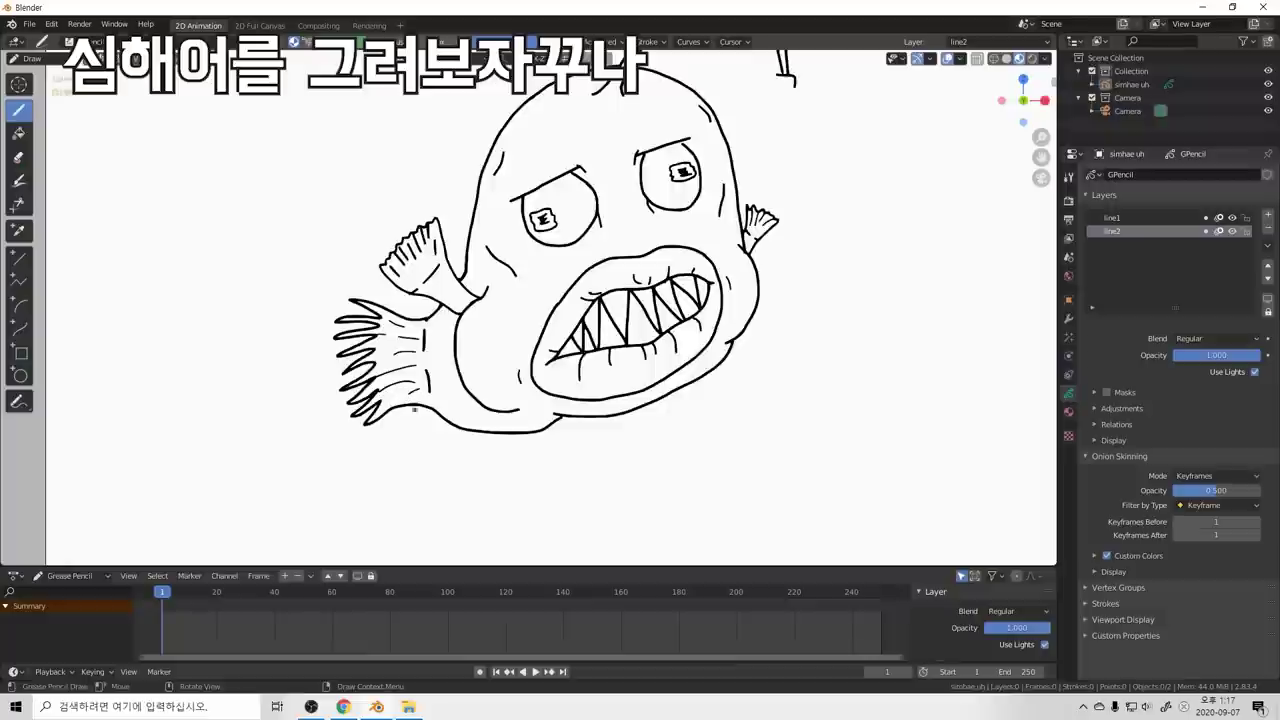
key(ctrl+z)
drag(399, 390, 414, 380)
scroll(554, 315, down, 3)
scroll(663, 331, up, 4)
key(ctrl+z)
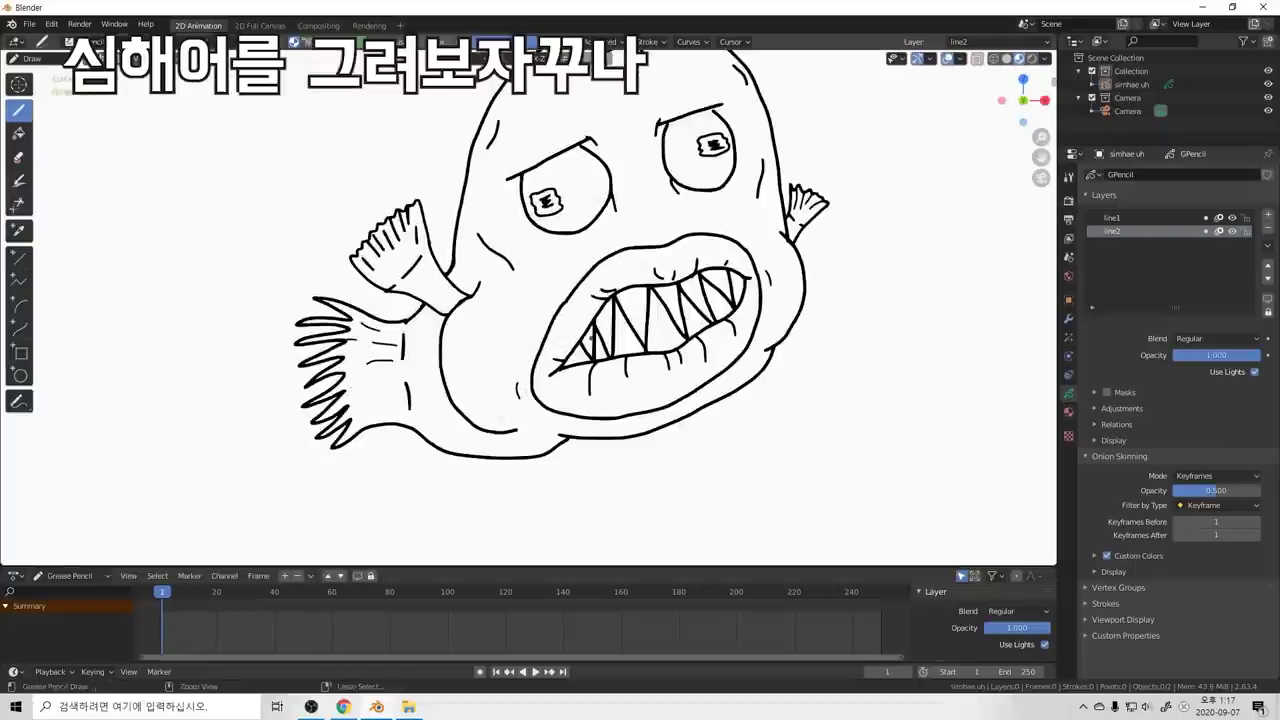
key(ctrl+z)
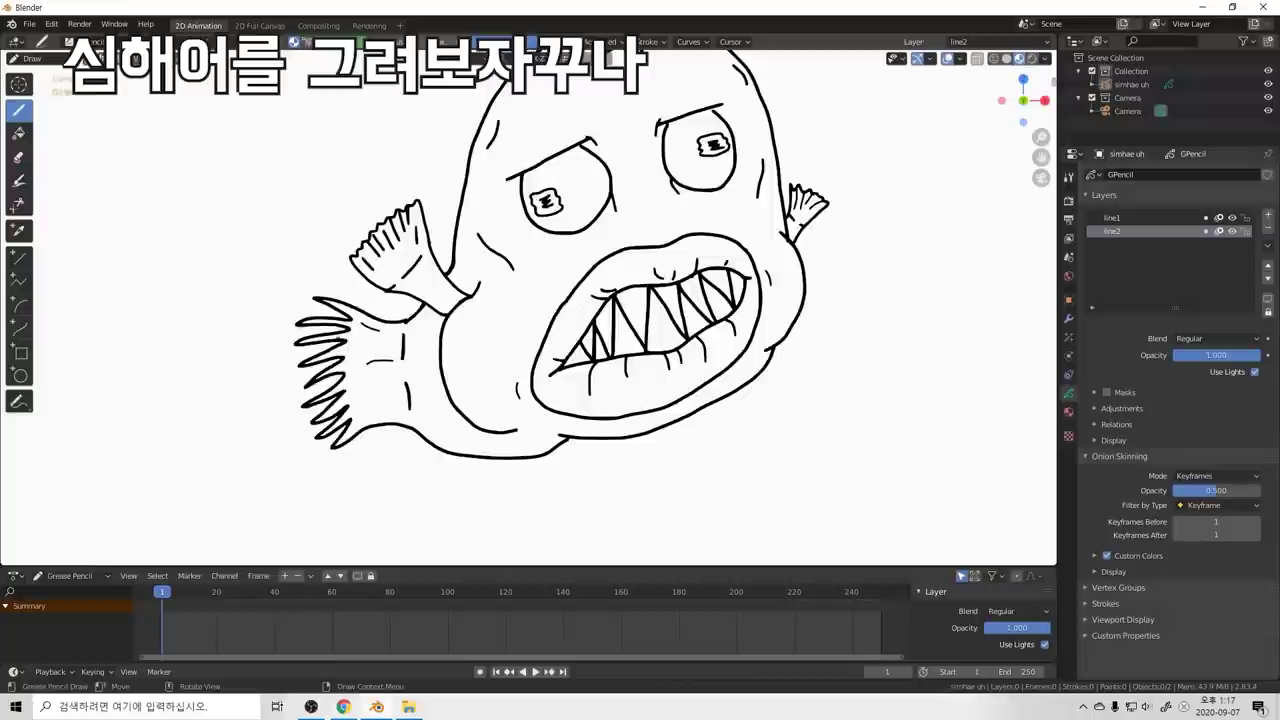
Step: Redraw the tail's remaining short ray lines, spacing them down to its lower edge
drag(352, 349, 372, 350)
mouse_move(366, 396)
mouse_down()
mouse_move(395, 395)
mouse_move(395, 410)
mouse_move(373, 389)
mouse_move(384, 382)
mouse_move(365, 413)
mouse_move(362, 396)
mouse_move(366, 417)
mouse_up()
key(ctrl+z)
key(ctrl+z)
key(ctrl+z)
key(ctrl+z)
scroll(694, 294, down, 4)
scroll(691, 306, down, 1)
scroll(706, 314, up, 2)
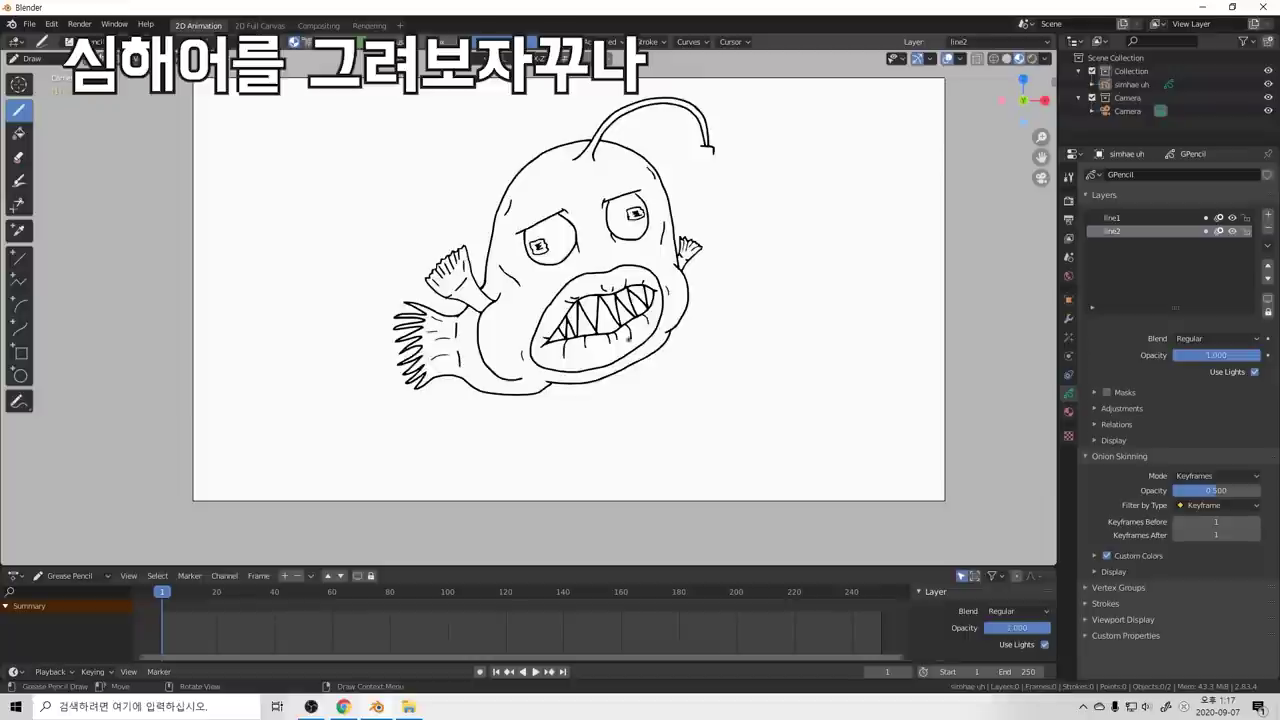
scroll(657, 340, up, 3)
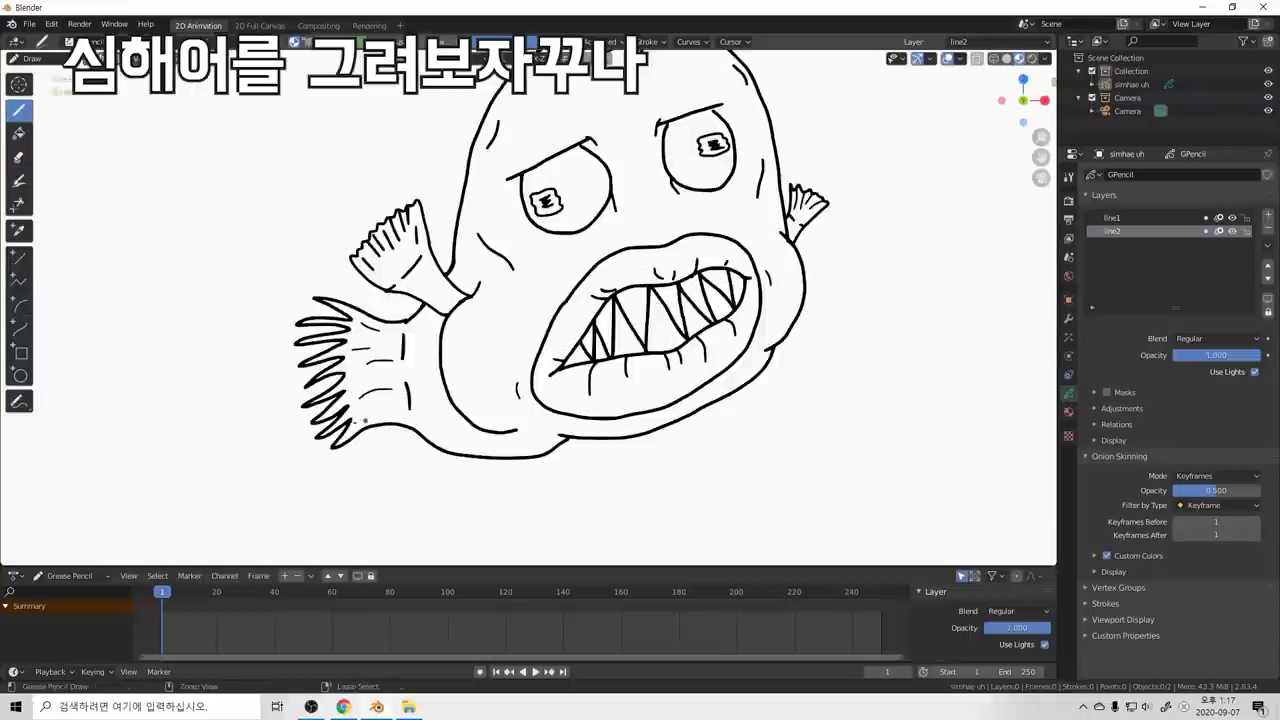
drag(358, 422, 390, 412)
scroll(669, 350, down, 3)
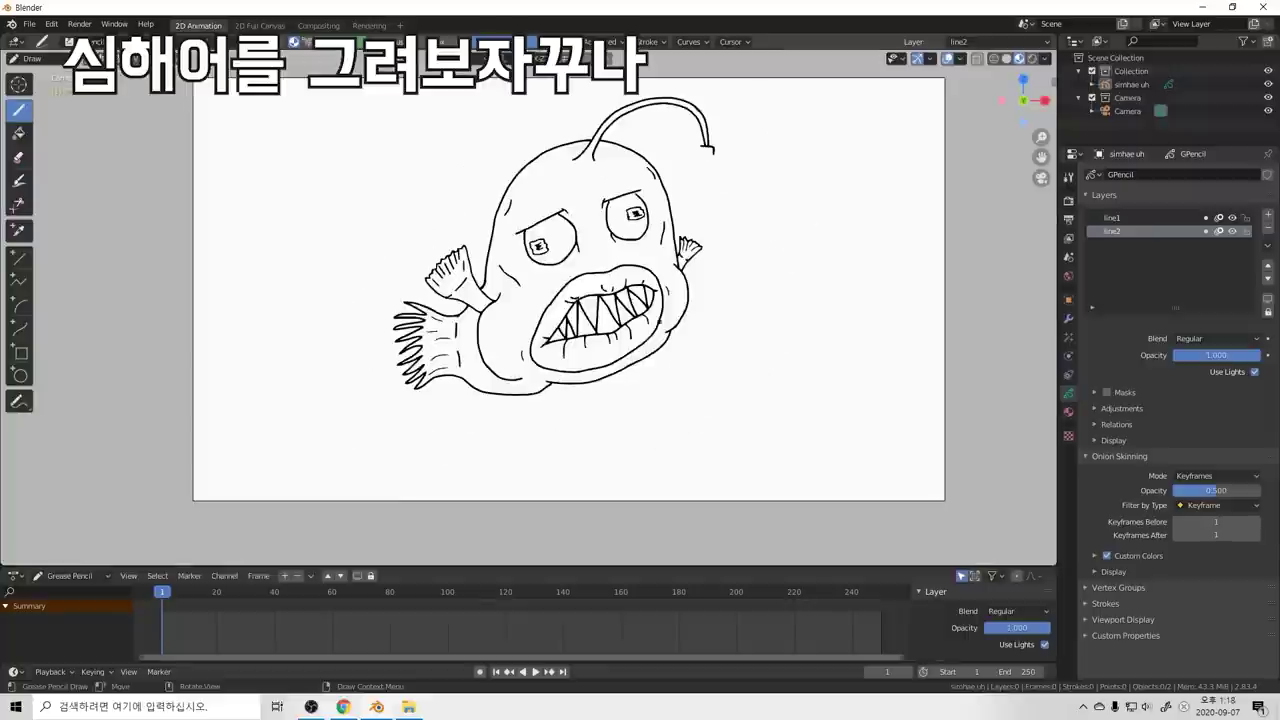
Step: Draw a small ringed cap at the antenna's tip with short stacked horizontal lines
scroll(660, 322, up, 1)
mouse_move(660, 325)
shift+middle_down()
mouse_move(626, 370)
mouse_move(642, 389)
mouse_move(643, 368)
shift+middle_up()
scroll(628, 374, up, 2)
scroll(643, 368, down, 4)
scroll(642, 368, up, 3)
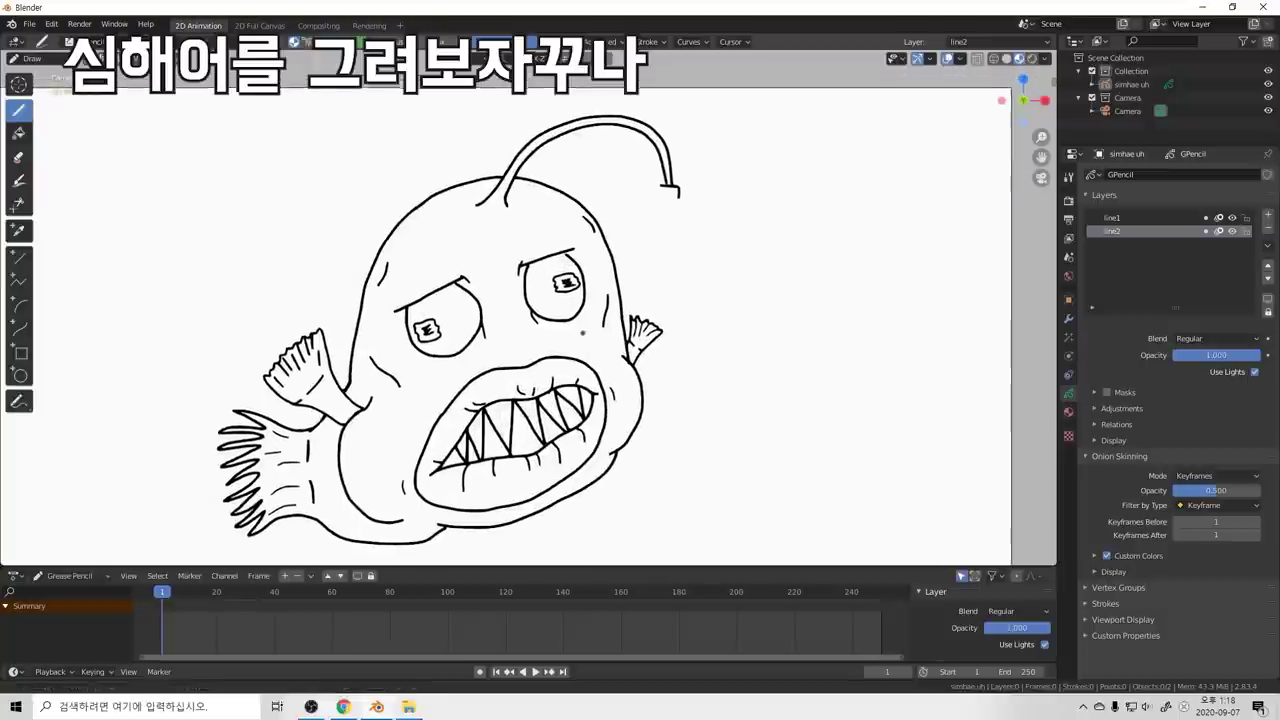
shift+middle_drag(646, 294, 562, 295)
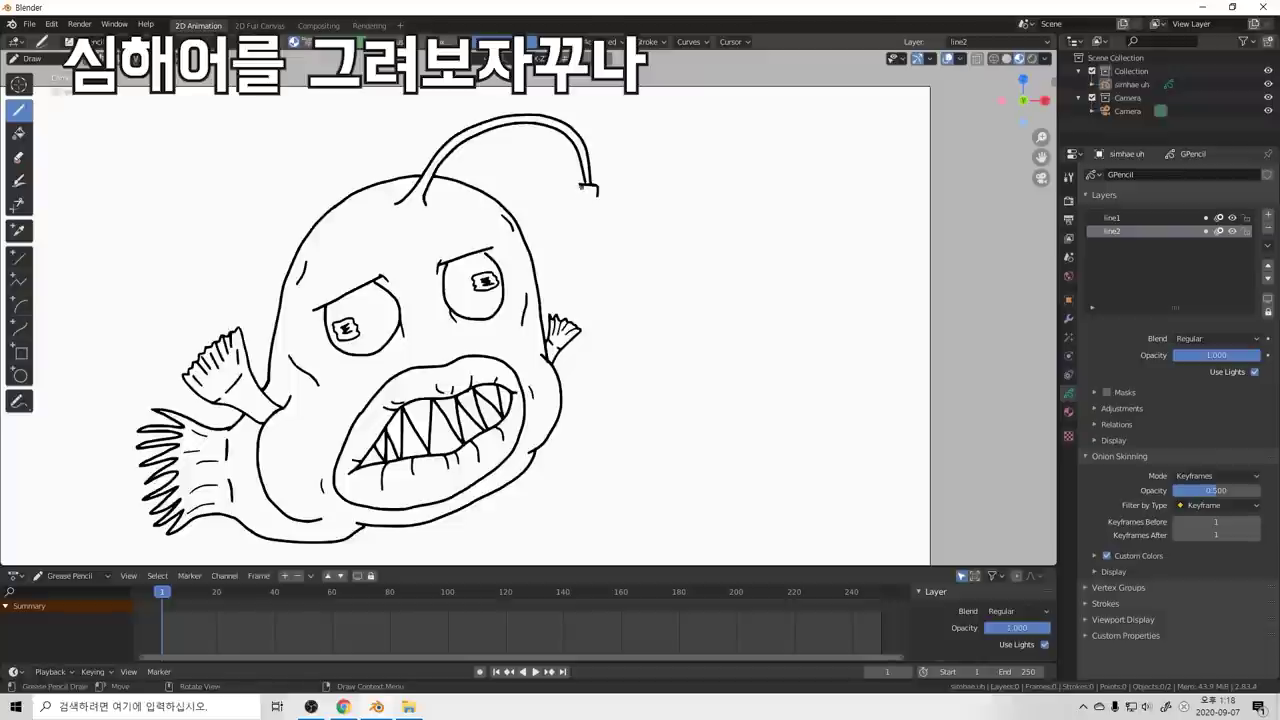
key(ctrl+z)
drag(581, 188, 600, 188)
Step: Try to draw a rounded light-bulb outline hanging below the ringed cap
mouse_move(588, 195)
mouse_down()
mouse_move(560, 216)
mouse_move(557, 240)
mouse_up()
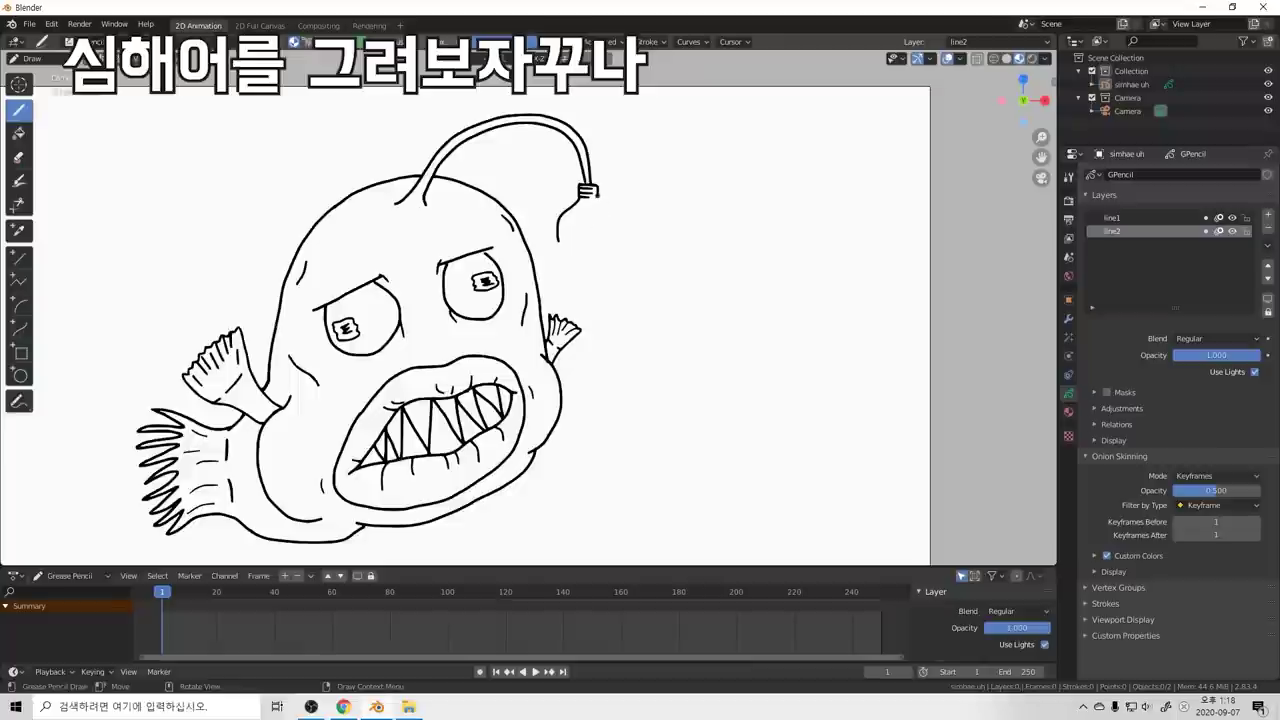
mouse_move(599, 222)
mouse_down()
mouse_move(582, 248)
mouse_move(558, 240)
mouse_up()
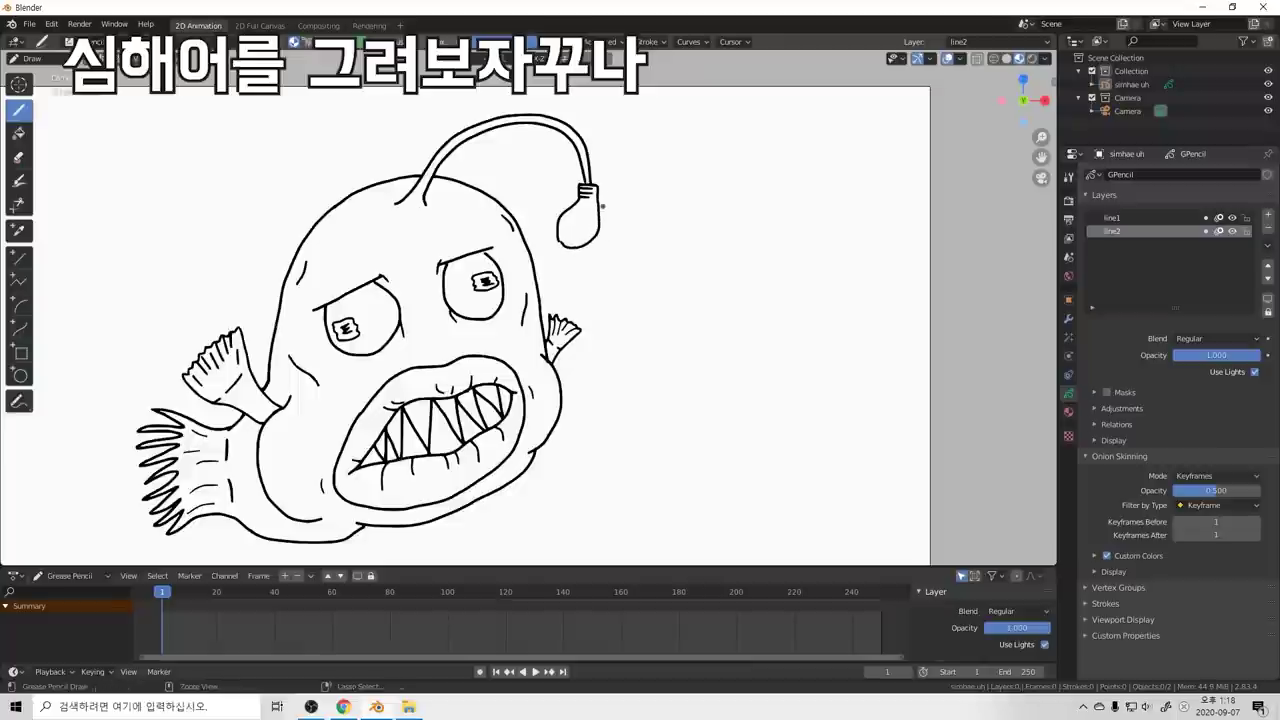
key(ctrl+z)
key(ctrl+z)
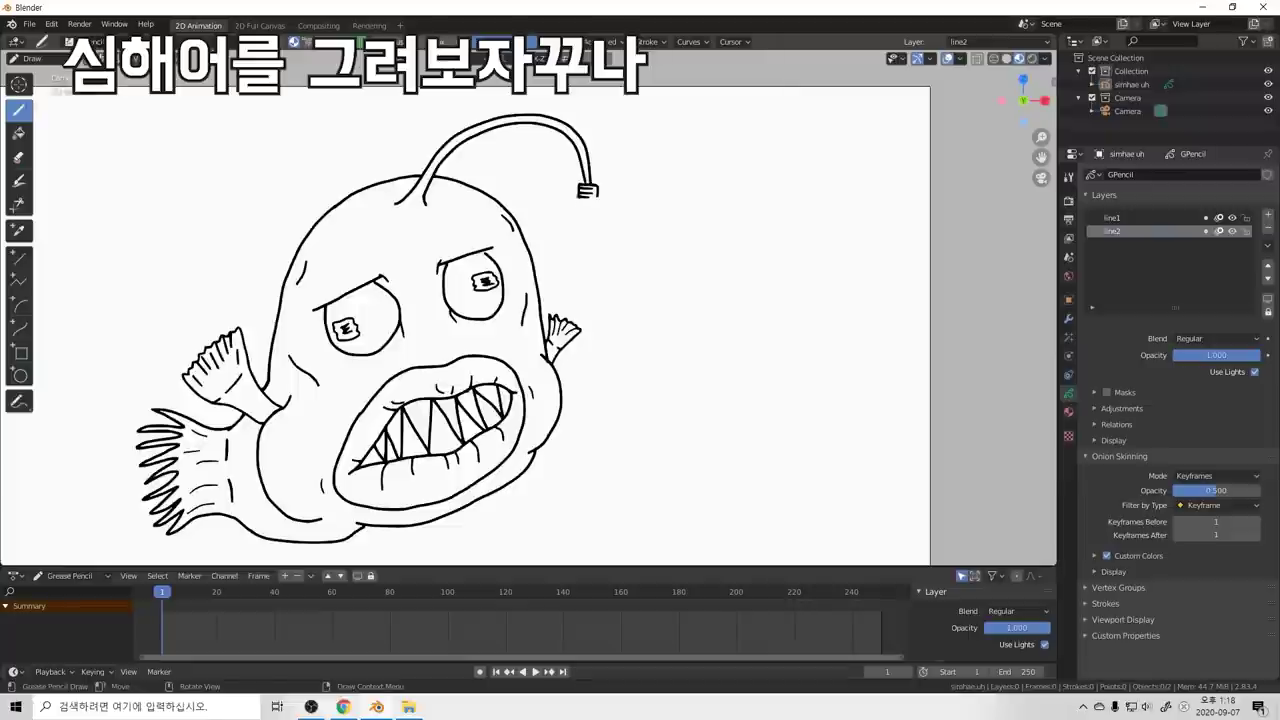
drag(590, 196, 571, 198)
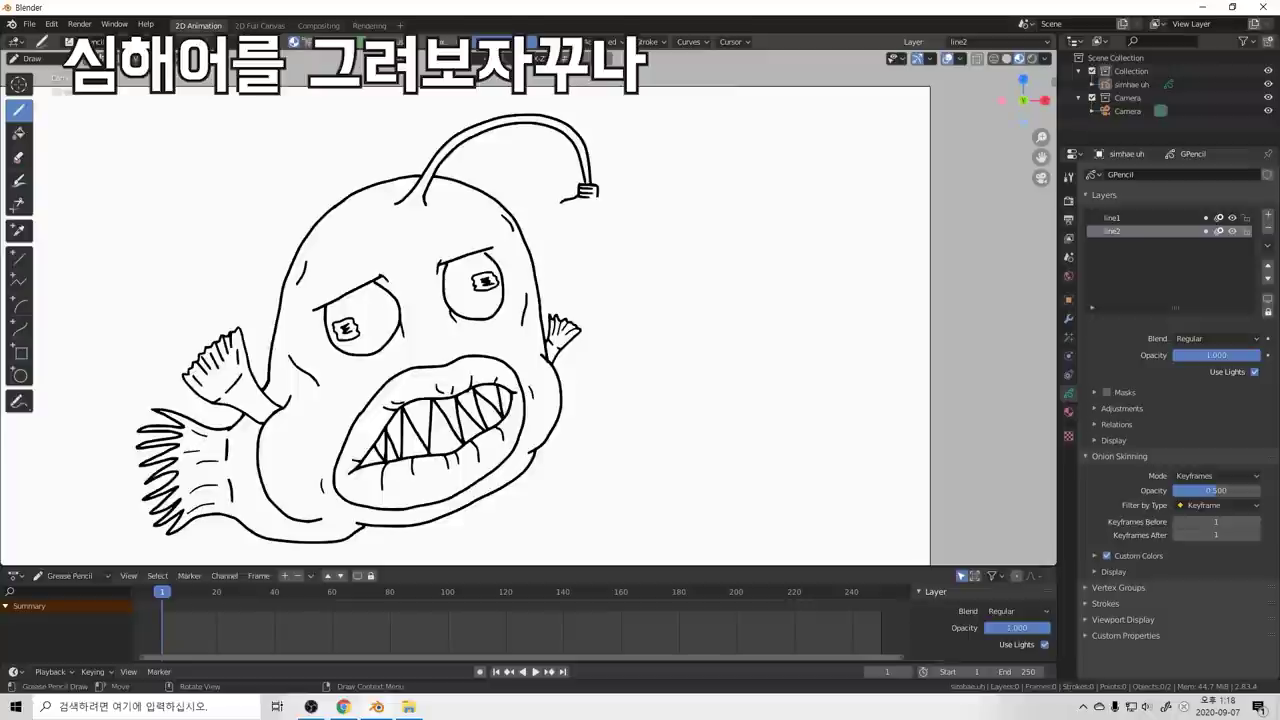
key(ctrl+z)
drag(575, 197, 557, 238)
key(ctrl+z)
Step: Draw sloping bottle shoulders below the cap and a small round bulb hanging between them on a narrow stem
drag(577, 193, 560, 212)
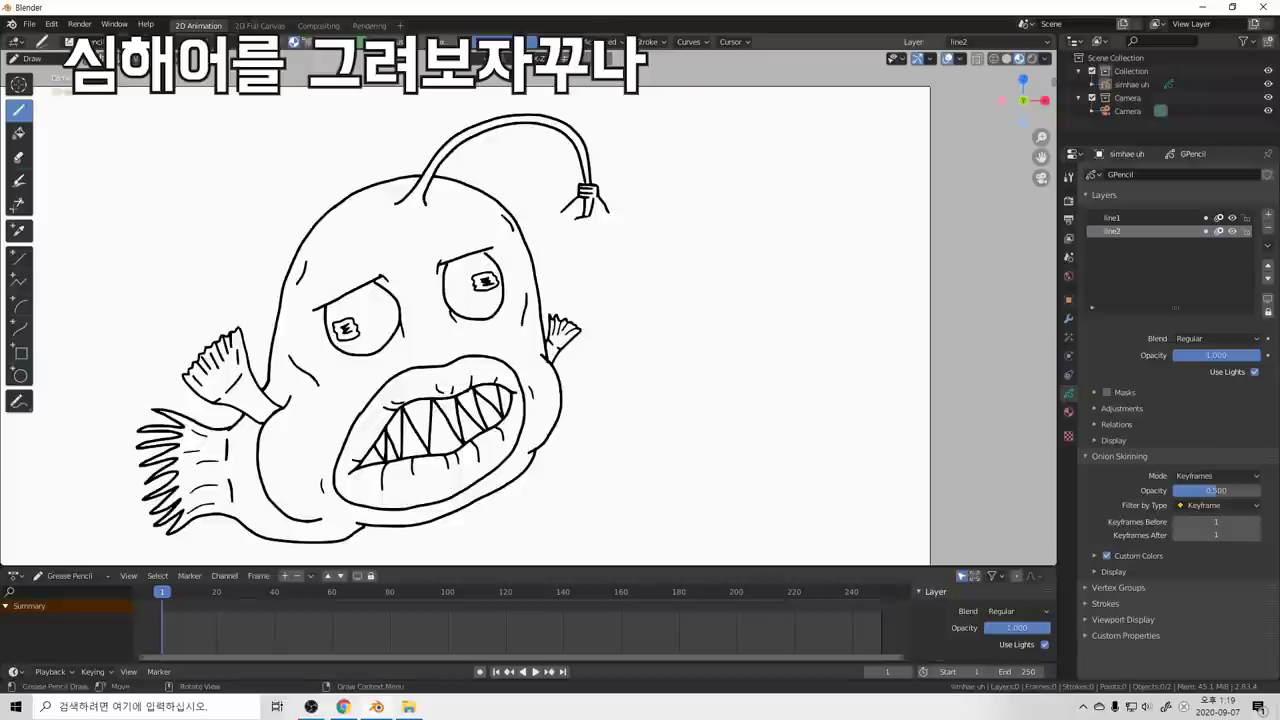
key(ctrl+z)
mouse_move(573, 234)
mouse_down()
mouse_move(595, 228)
mouse_move(575, 227)
mouse_up()
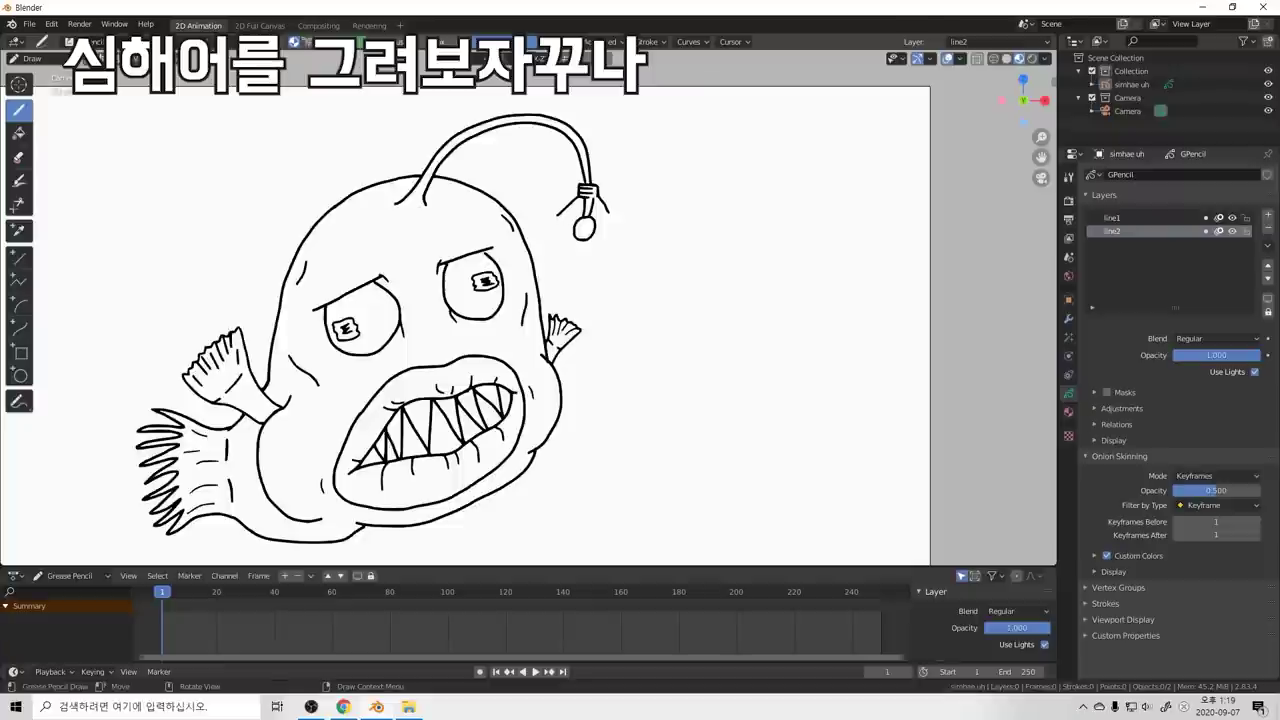
key(ctrl+z)
Step: Draw the bottle's sides and base around the small bulb, and add horizontal lines across its body
mouse_move(564, 216)
mouse_down()
mouse_move(556, 257)
mouse_move(568, 277)
mouse_move(598, 277)
mouse_up()
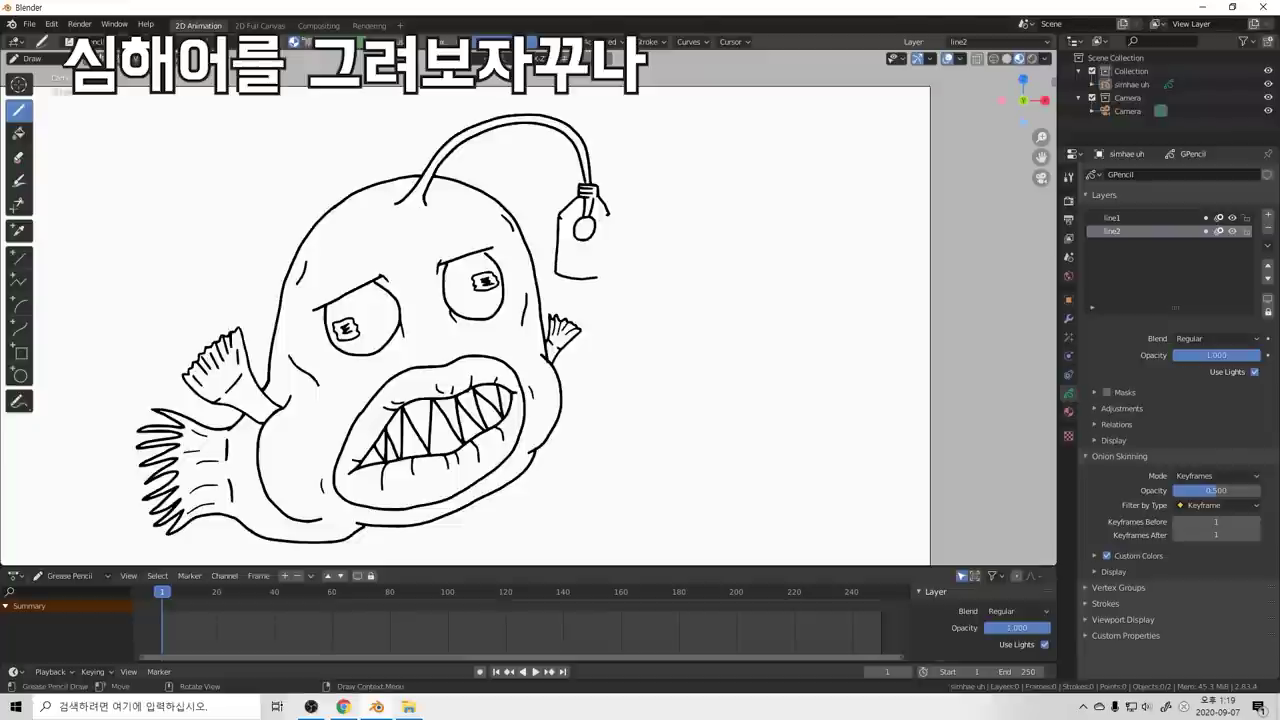
mouse_move(611, 215)
mouse_down()
mouse_move(603, 278)
mouse_move(579, 268)
mouse_move(604, 272)
mouse_up()
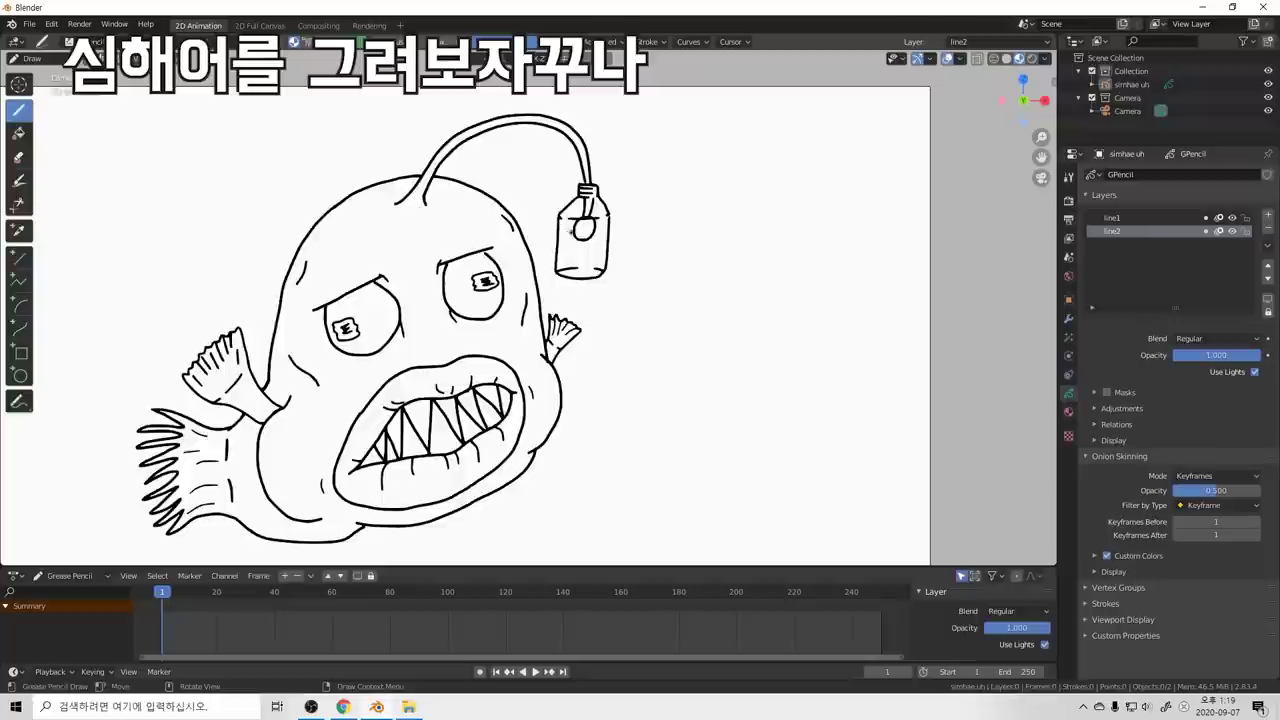
drag(557, 249, 598, 249)
scroll(586, 266, down, 2)
scroll(643, 223, up, 1)
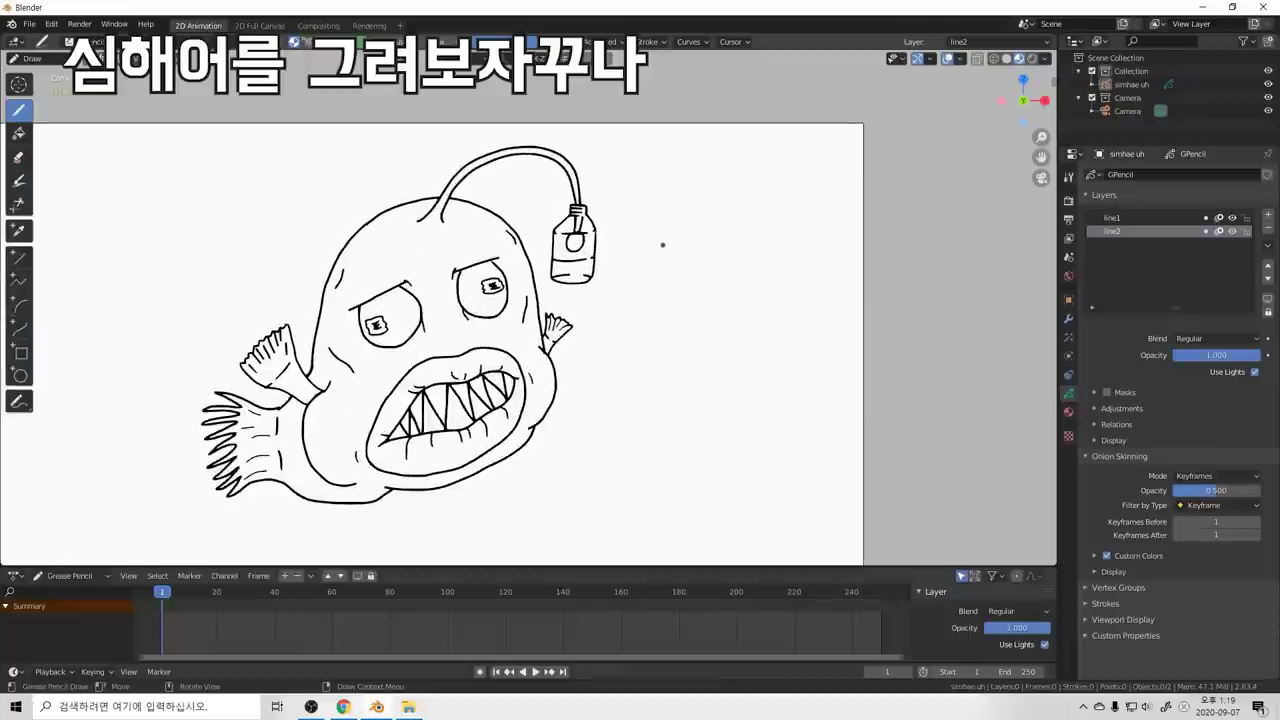
scroll(662, 244, down, 1)
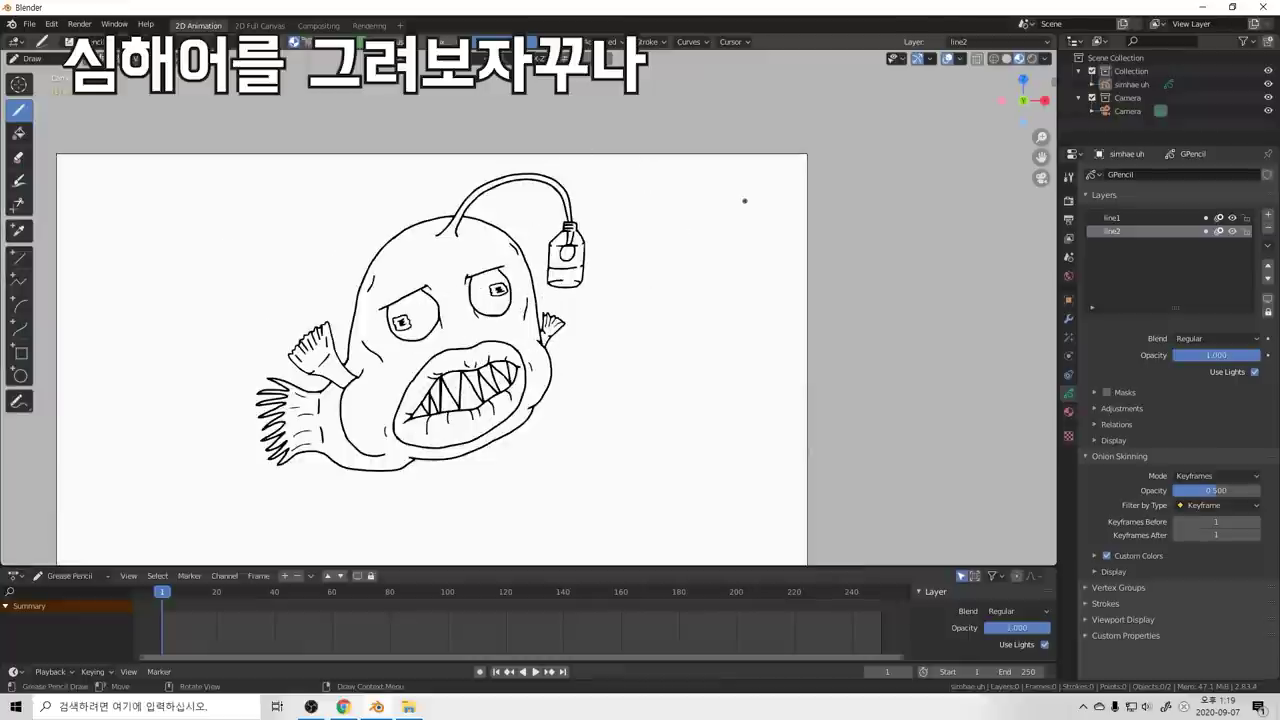
scroll(600, 295, down, 2)
scroll(581, 307, up, 1)
mouse_move(583, 316)
shift+middle_down()
mouse_move(637, 261)
mouse_move(637, 301)
shift+middle_up()
scroll(637, 261, up, 1)
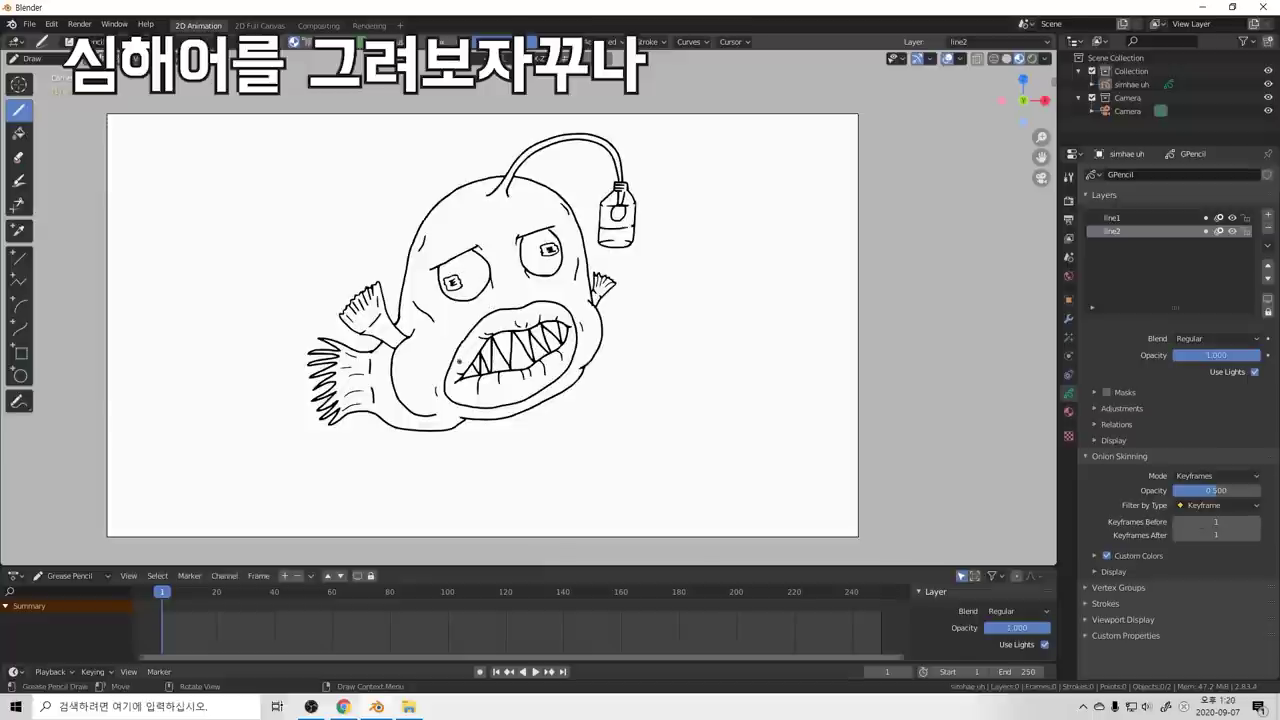
scroll(710, 241, down, 1)
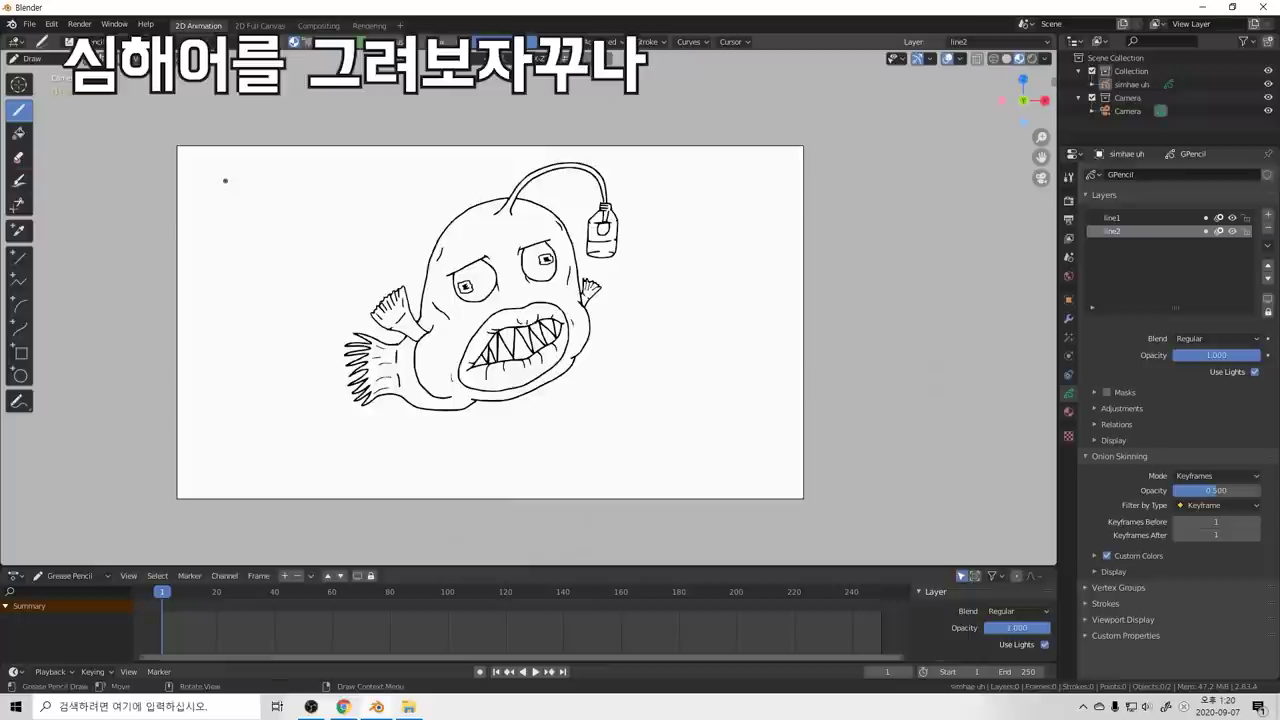
Step: Try to handwrite the date in the canvas's upper left corner on the line2 layer
mouse_move(196, 165)
mouse_down()
mouse_move(231, 172)
mouse_move(198, 173)
mouse_up()
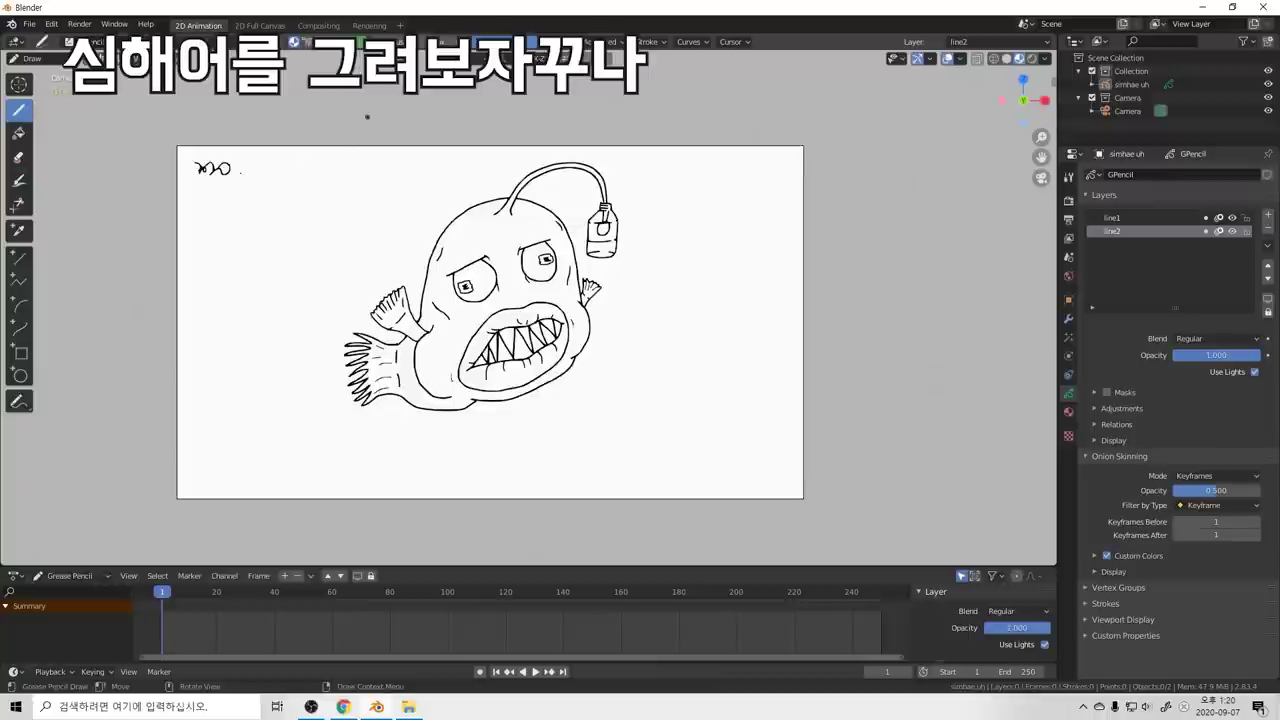
key(ctrl+z)
key(ctrl+z)
key(ctrl+z)
Step: Add a new Grease Pencil layer above line1 and name it date
click(1268, 214)
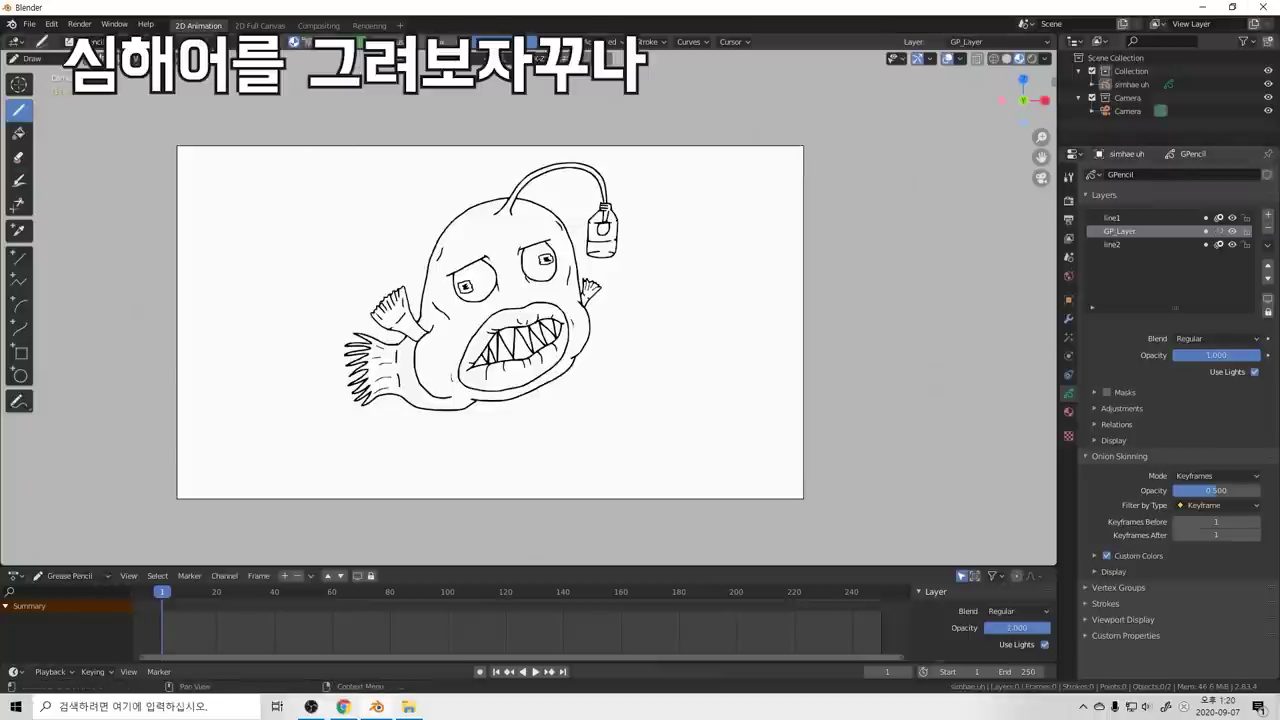
click(1268, 266)
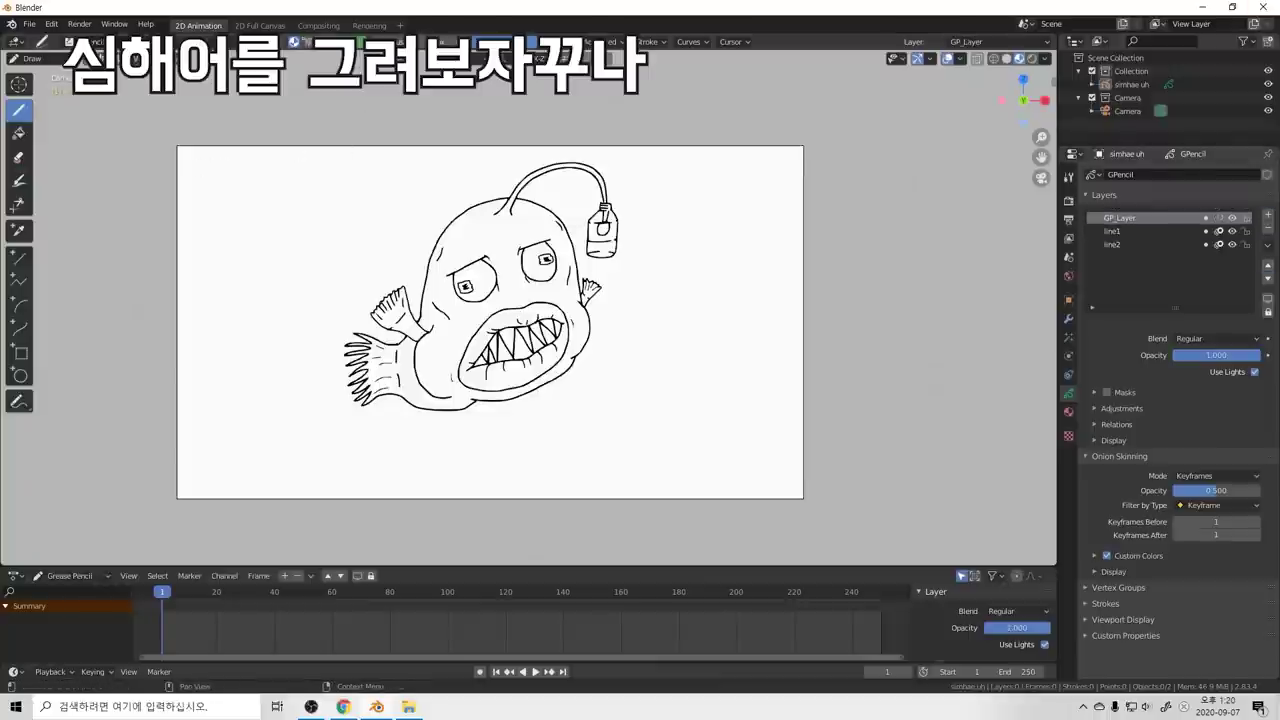
double_click(1134, 217)
text(nate)
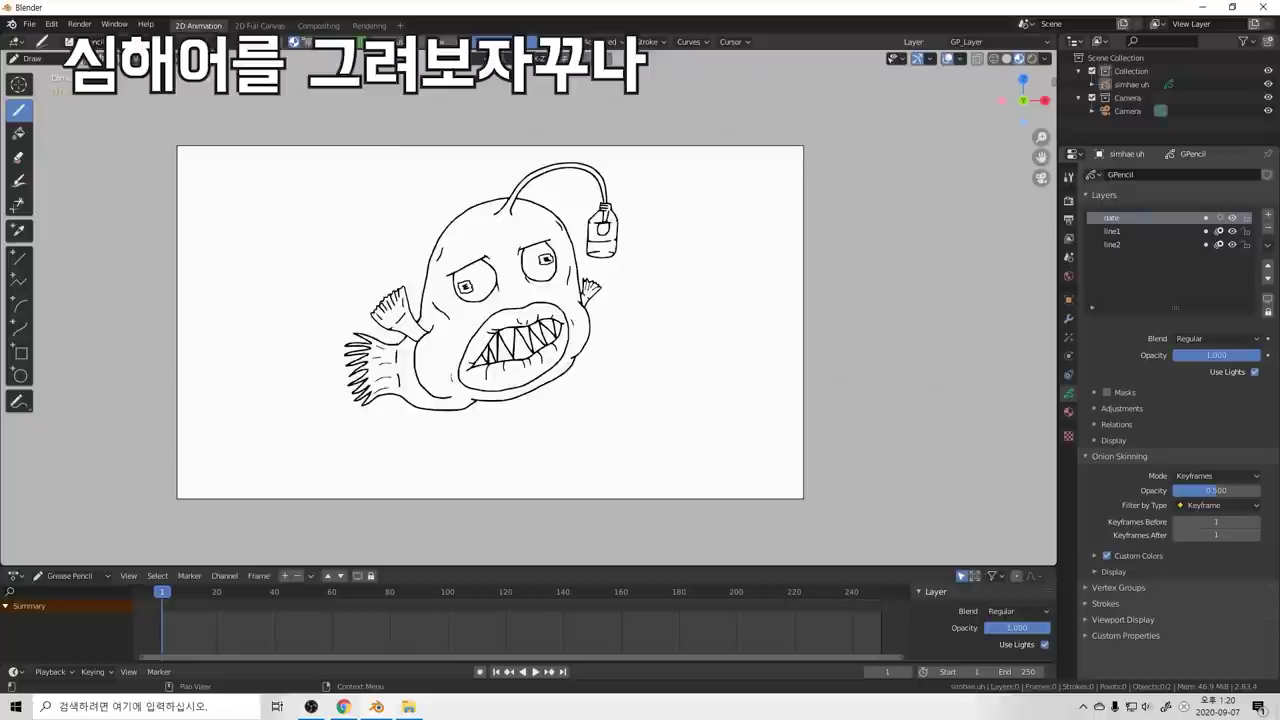
key(Return)
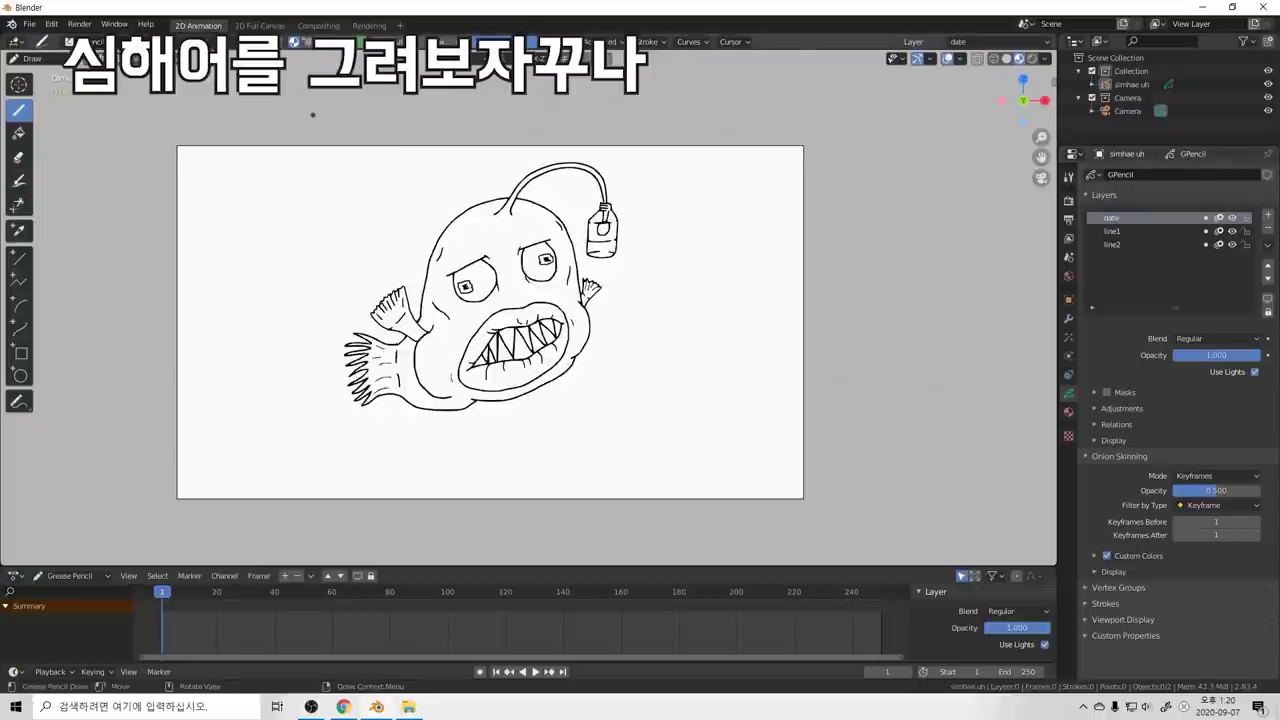
Step: Handwrite the date 2020.9.07 in the canvas's upper left corner, with a two-word note beginning 스케치 beneath it
mouse_move(204, 172)
mouse_down()
mouse_move(214, 183)
mouse_move(243, 172)
mouse_up()
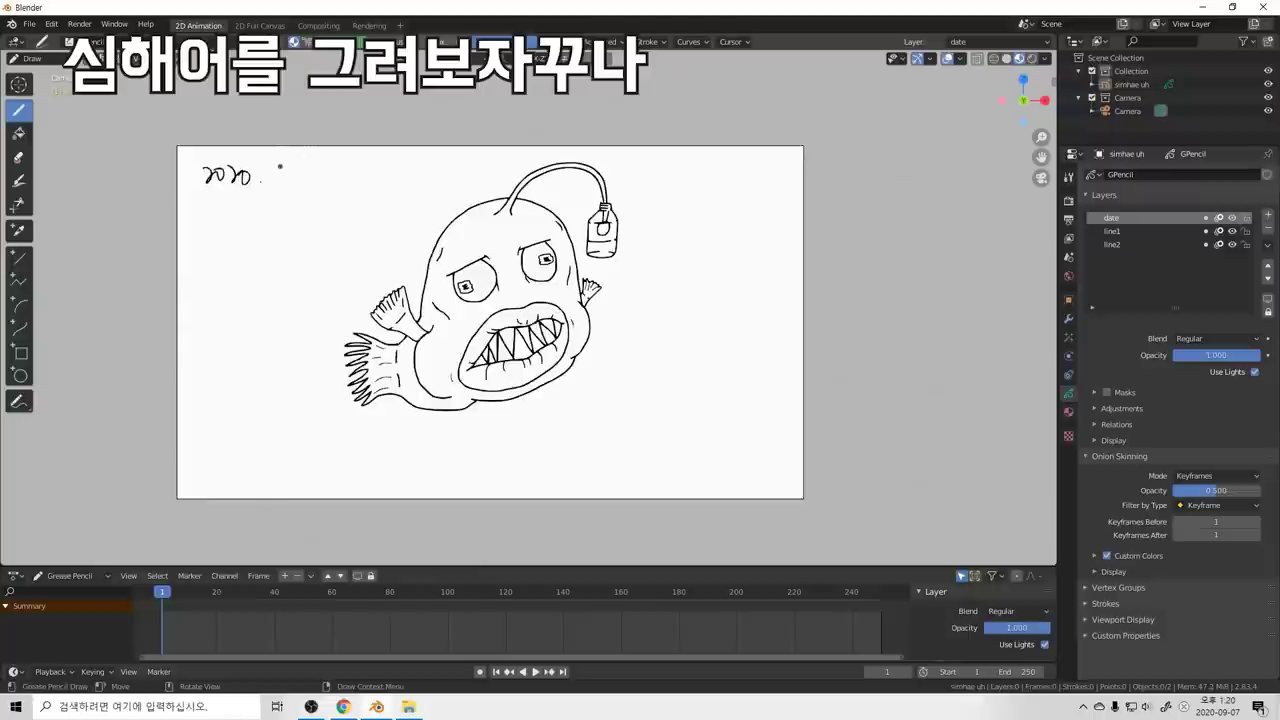
mouse_move(278, 163)
mouse_down()
mouse_move(277, 183)
mouse_move(301, 169)
mouse_move(318, 183)
mouse_up()
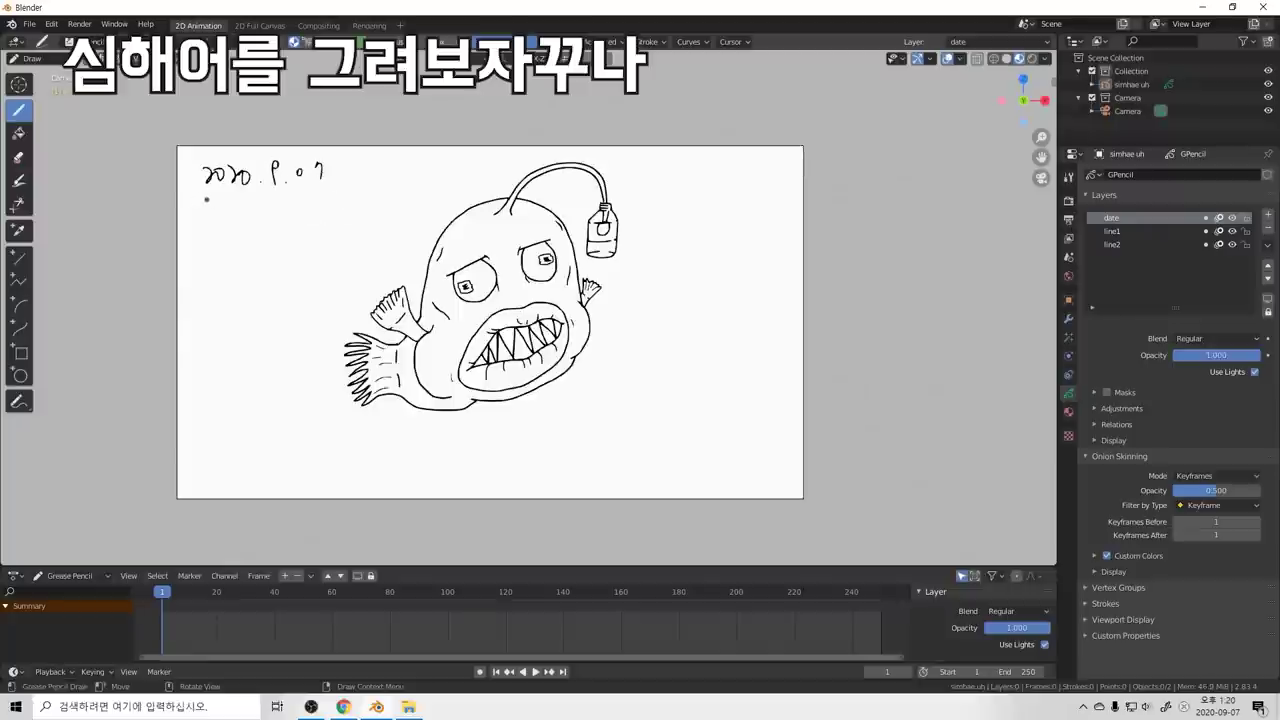
drag(207, 197, 215, 208)
drag(217, 199, 223, 202)
drag(224, 203, 228, 202)
mouse_move(230, 197)
mouse_down()
mouse_move(234, 209)
mouse_move(246, 198)
mouse_up()
drag(238, 202, 252, 213)
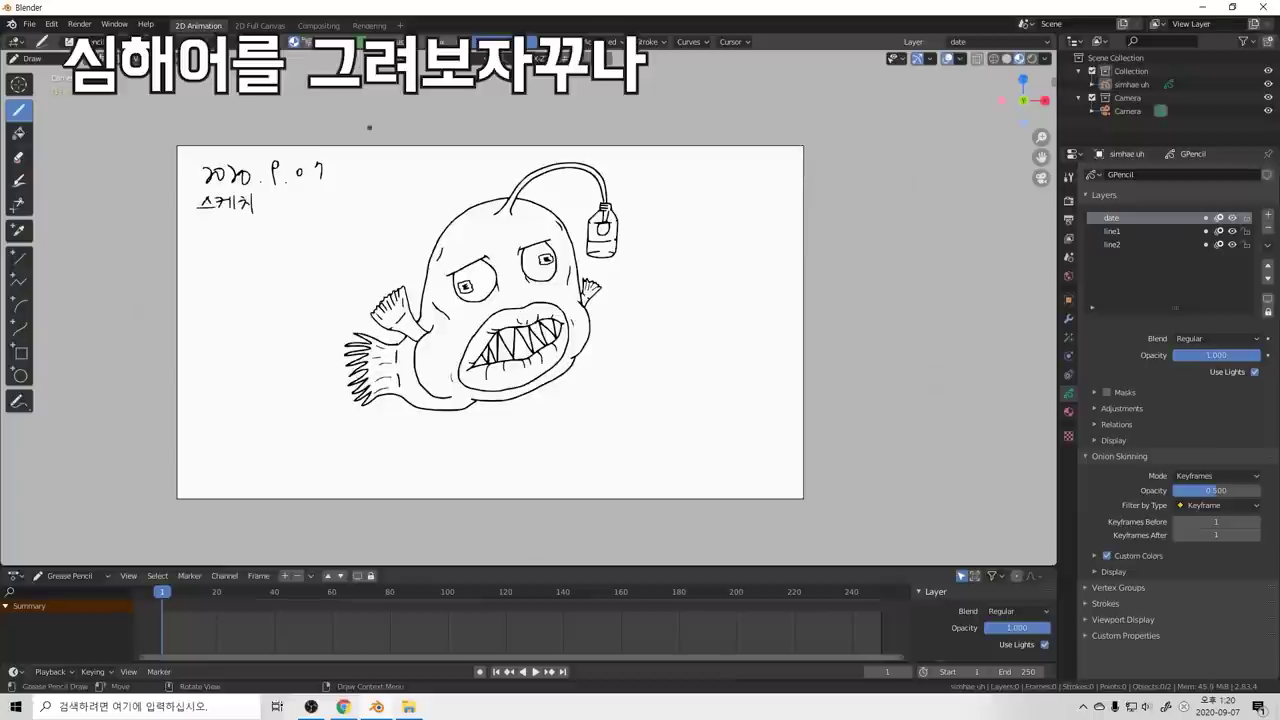
mouse_move(273, 194)
mouse_down()
mouse_move(293, 207)
mouse_move(308, 198)
mouse_up()
drag(292, 204, 316, 212)
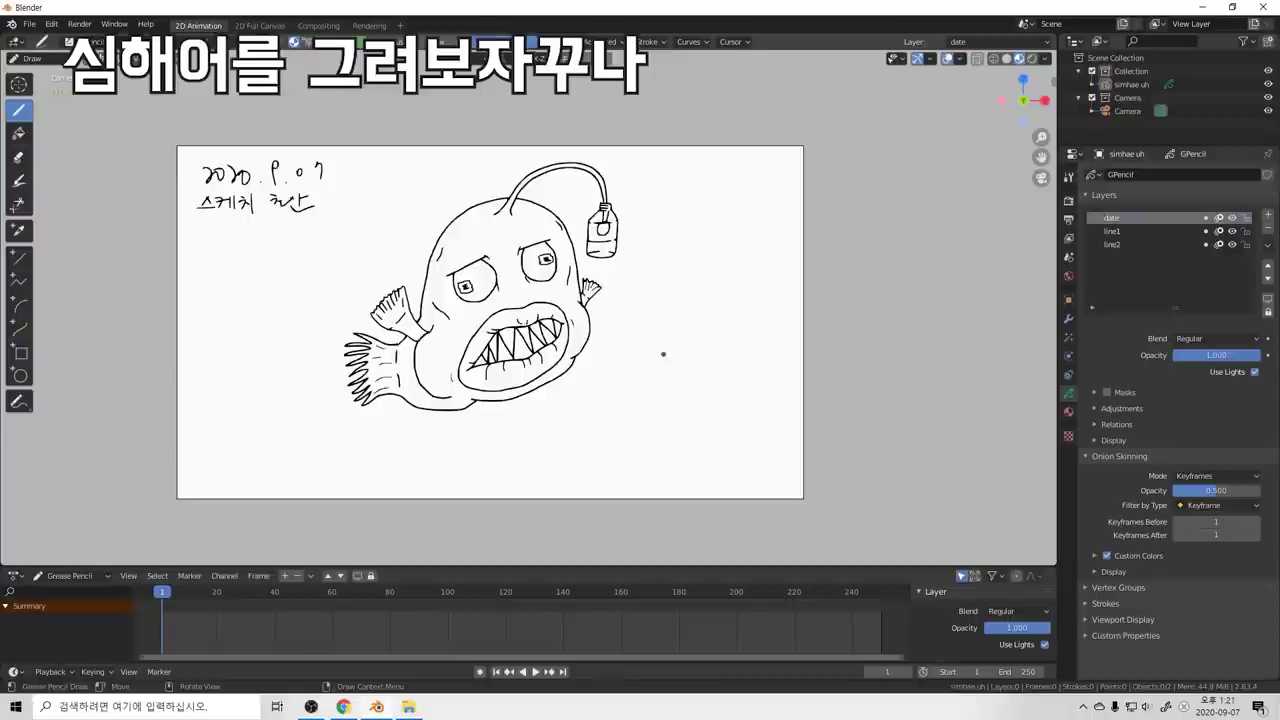
Step: Render the current frame of the anglerfish drawing
scroll(337, 234, up, 3)
scroll(452, 304, down, 3)
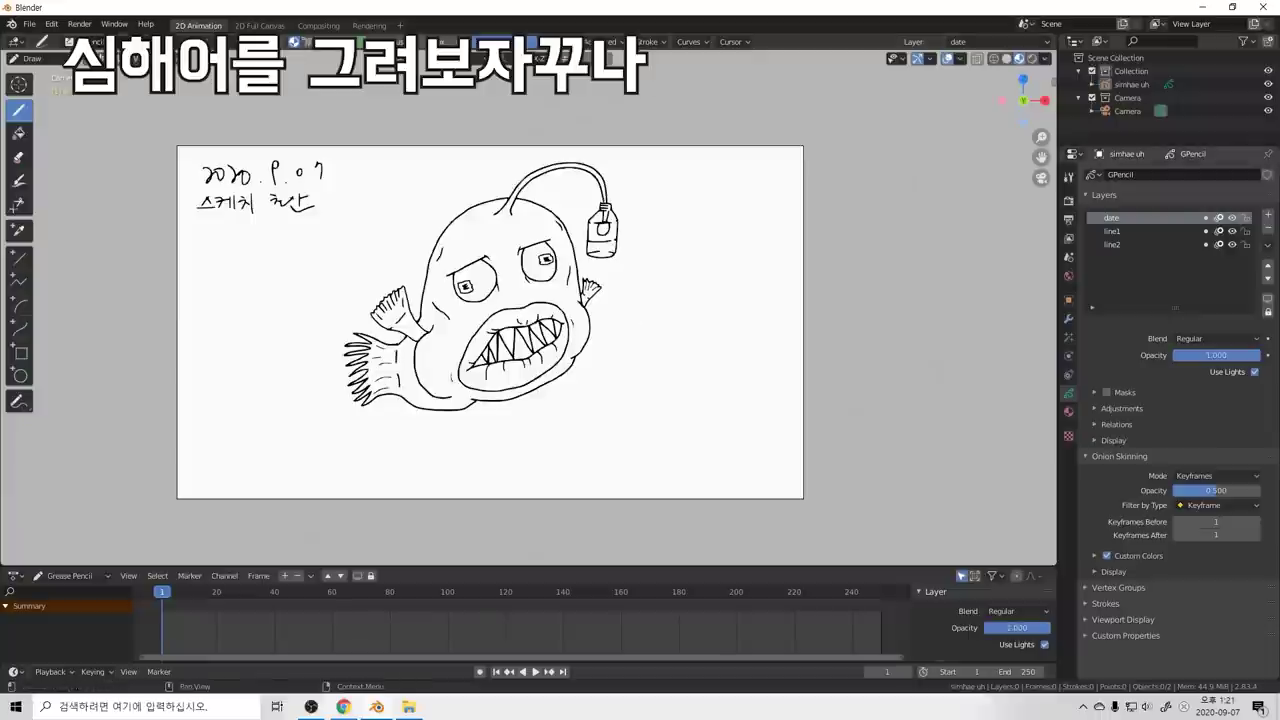
scroll(731, 220, down, 2)
scroll(554, 292, up, 2)
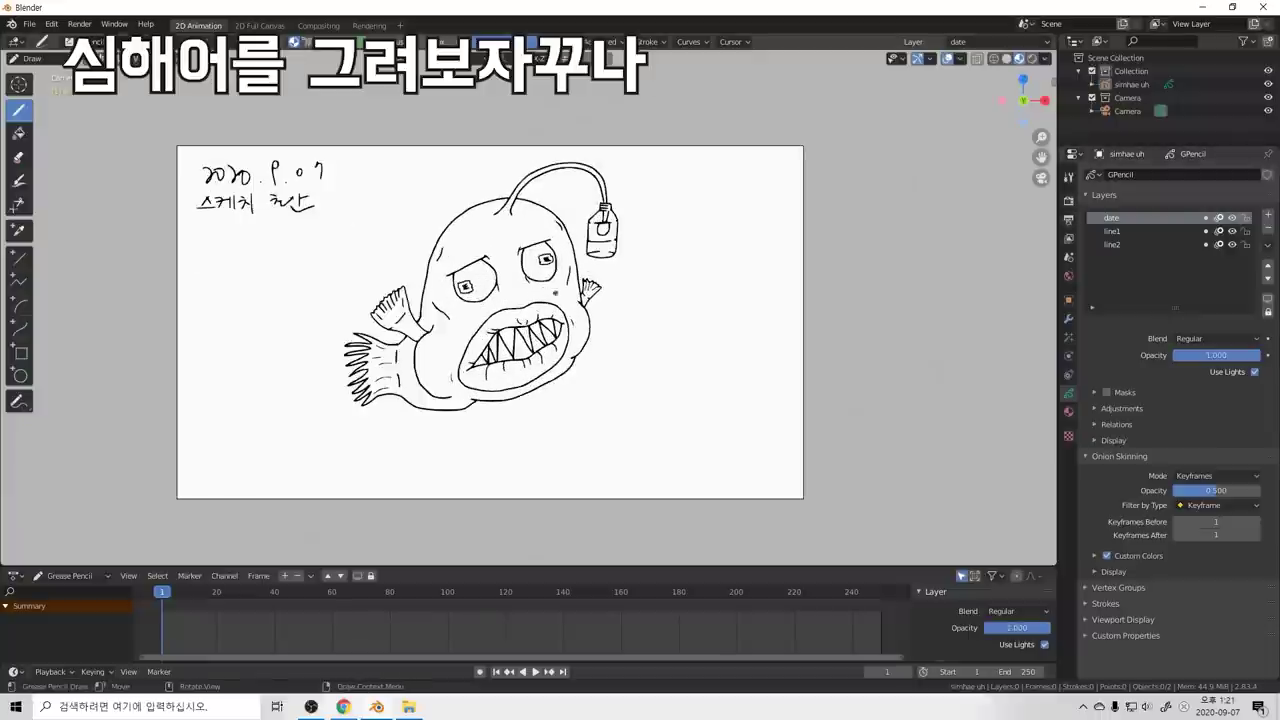
key(F12)
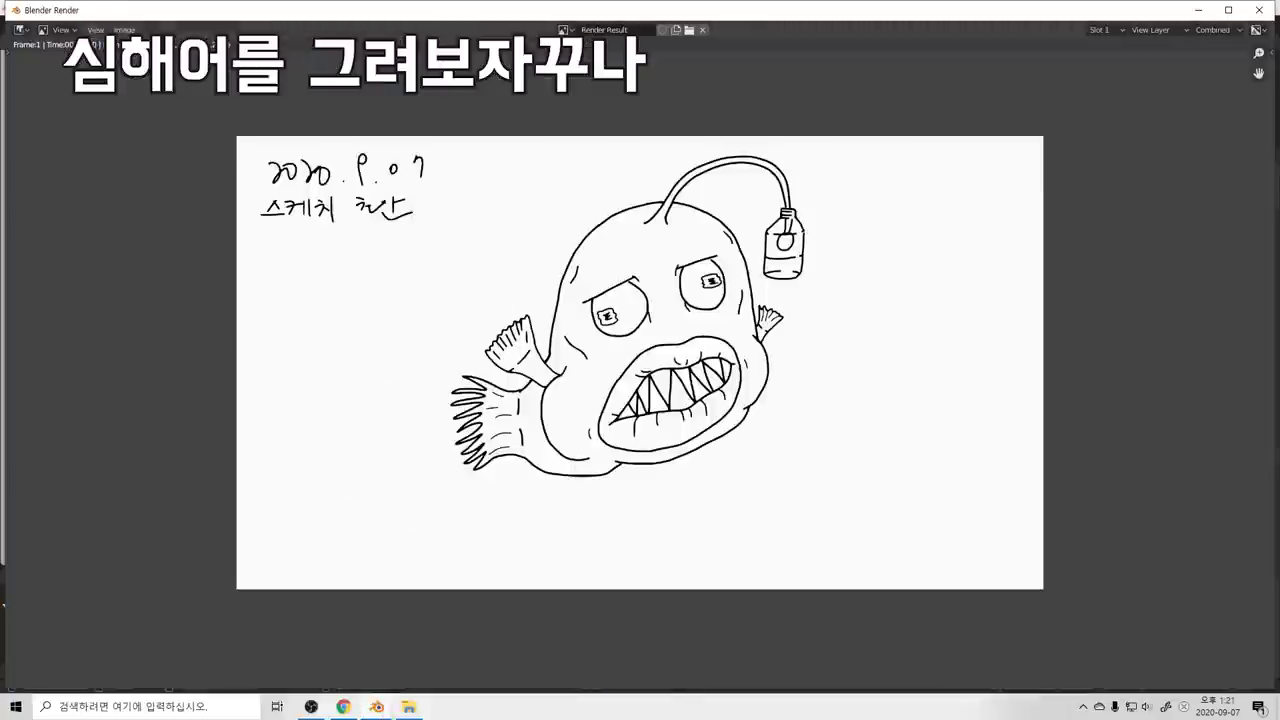
Step: Save the render as the PNG image 20200927.png in the 그리다_심해어 folder, and close the render window
key(shift+alt+s)
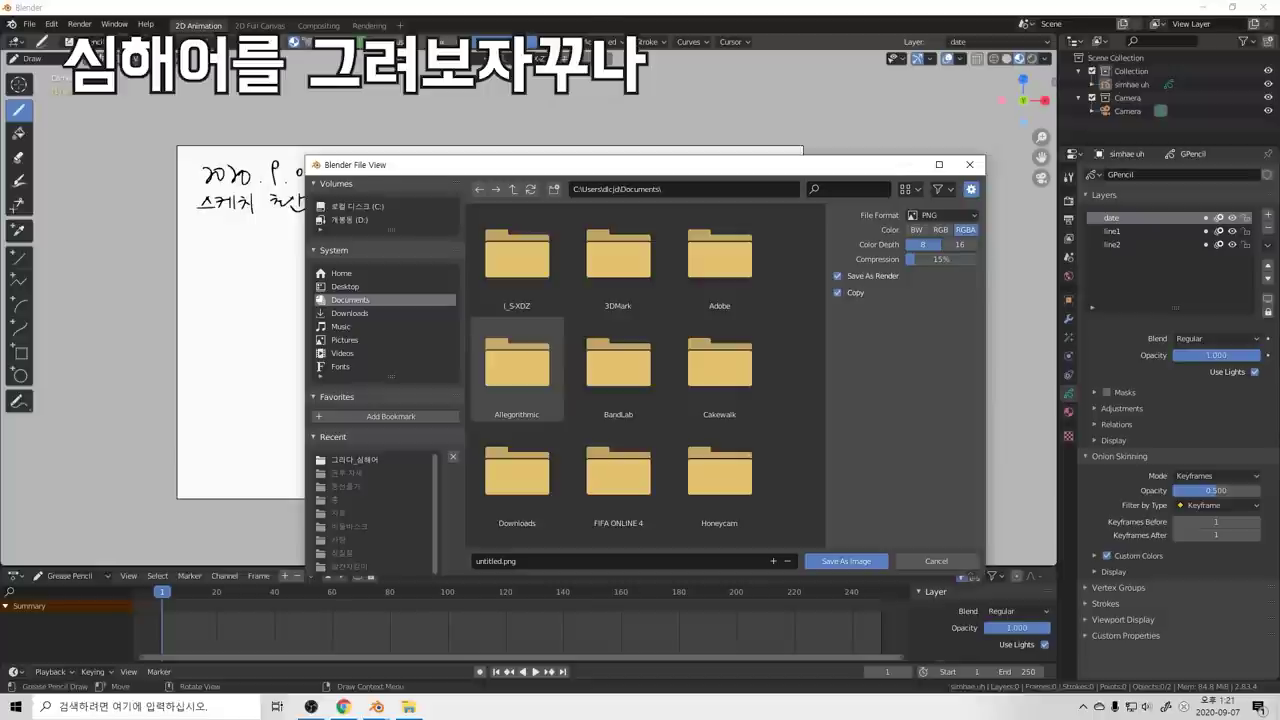
click(356, 460)
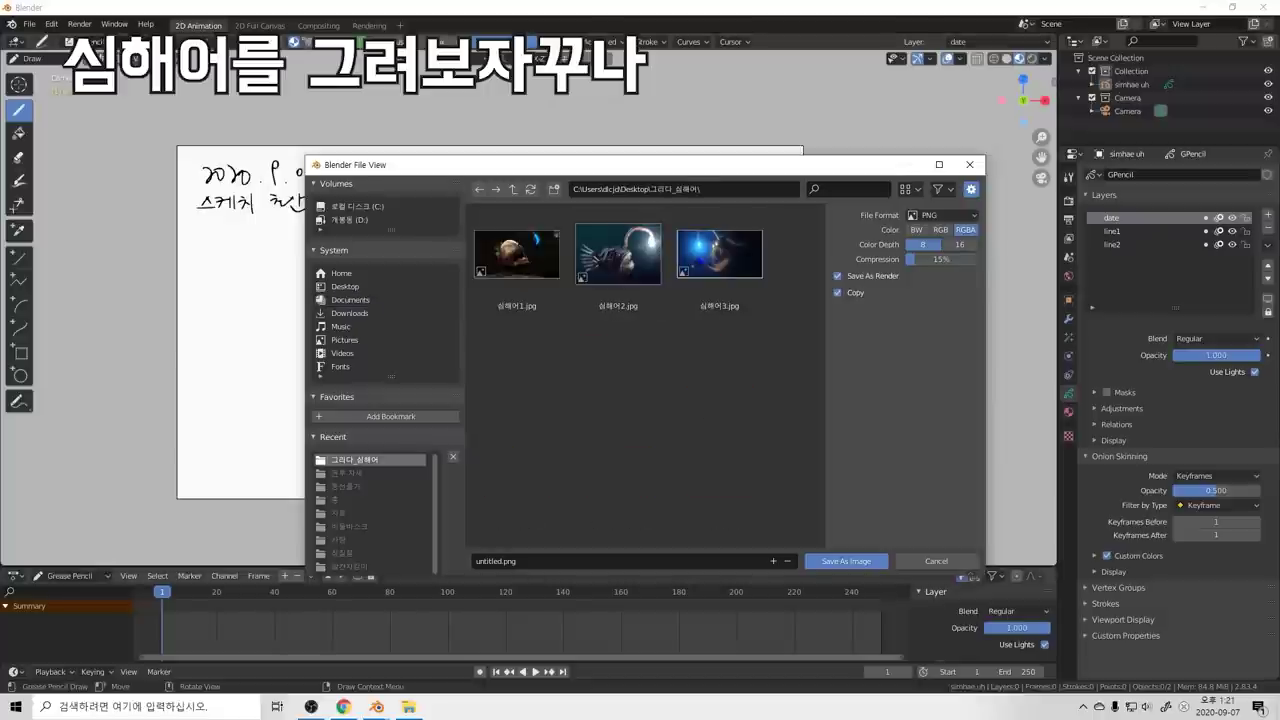
double_click(499, 561)
text(20200)
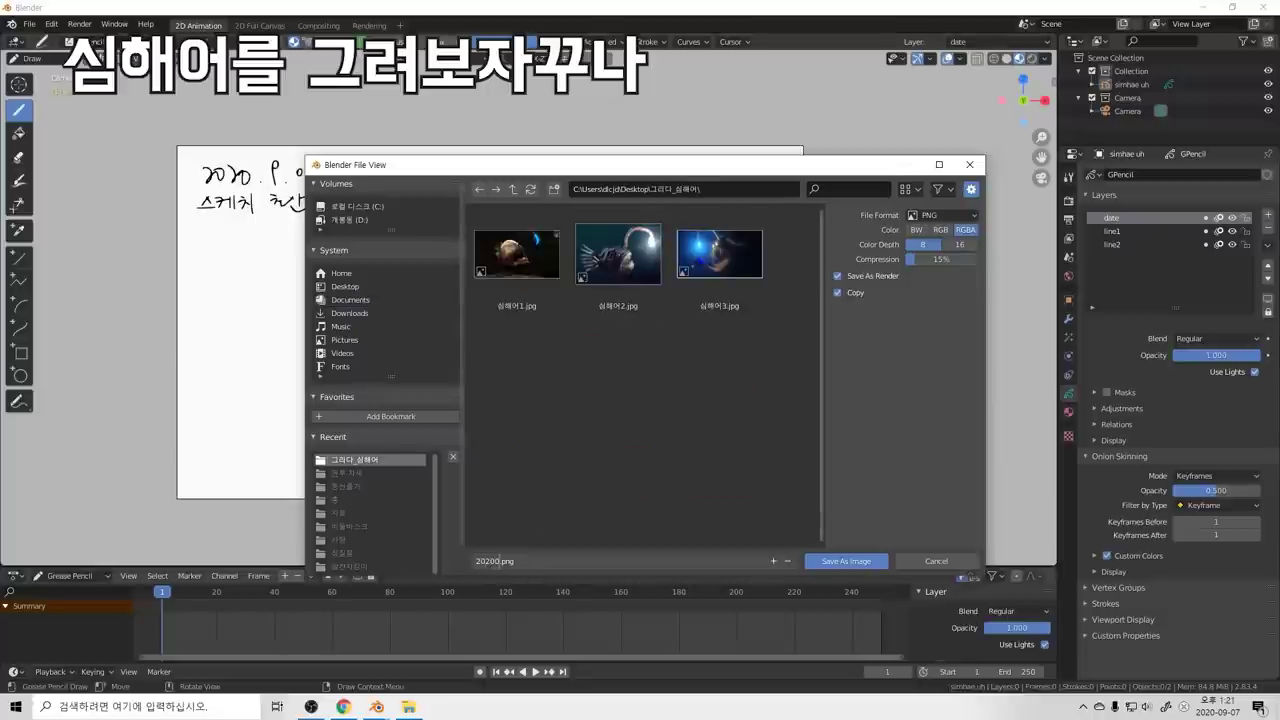
key(BackSpace)
key(BackSpace)
key(BackSpace)
key(BackSpace)
key(BackSpace)
text(20200927)
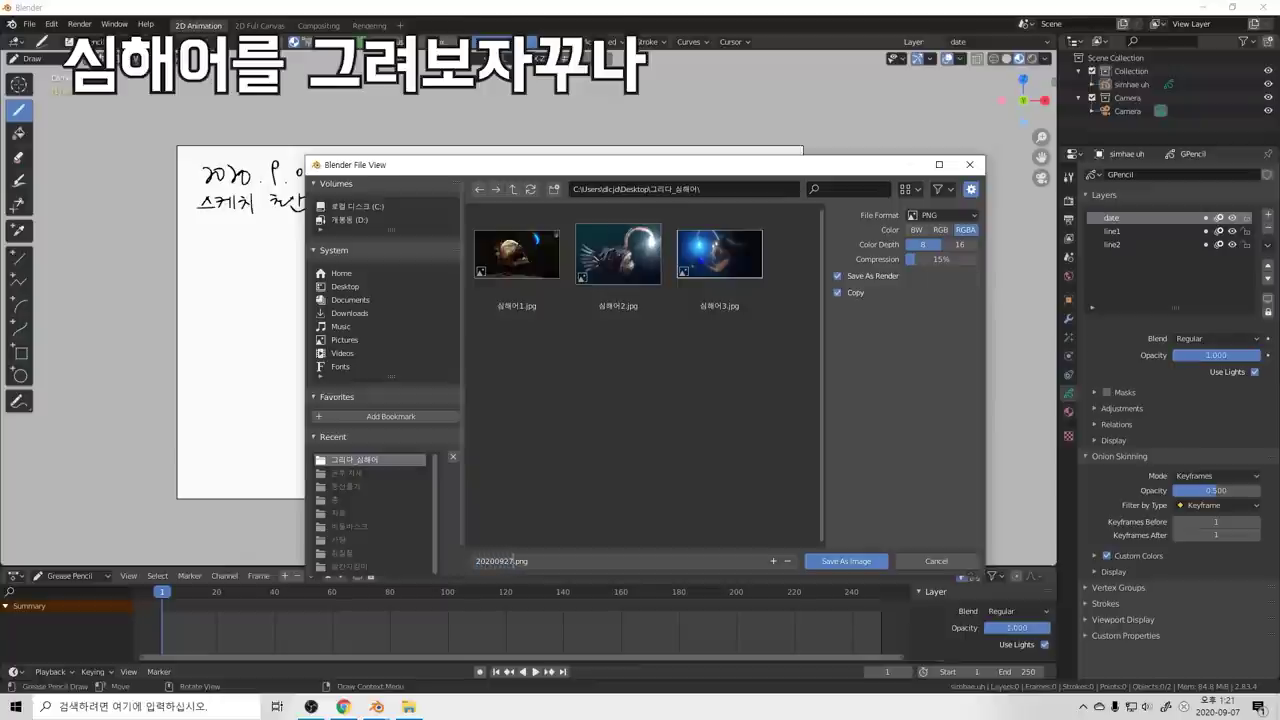
key(Return)
key(Return)
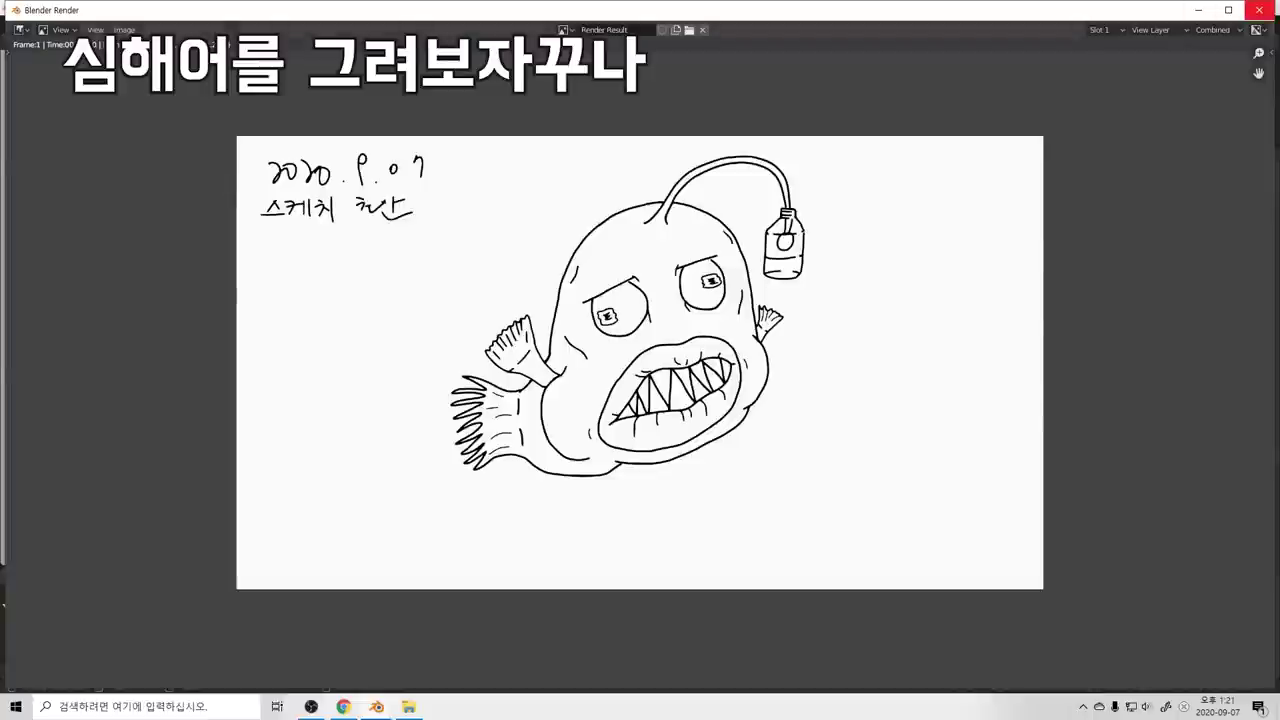
click(1259, 9)
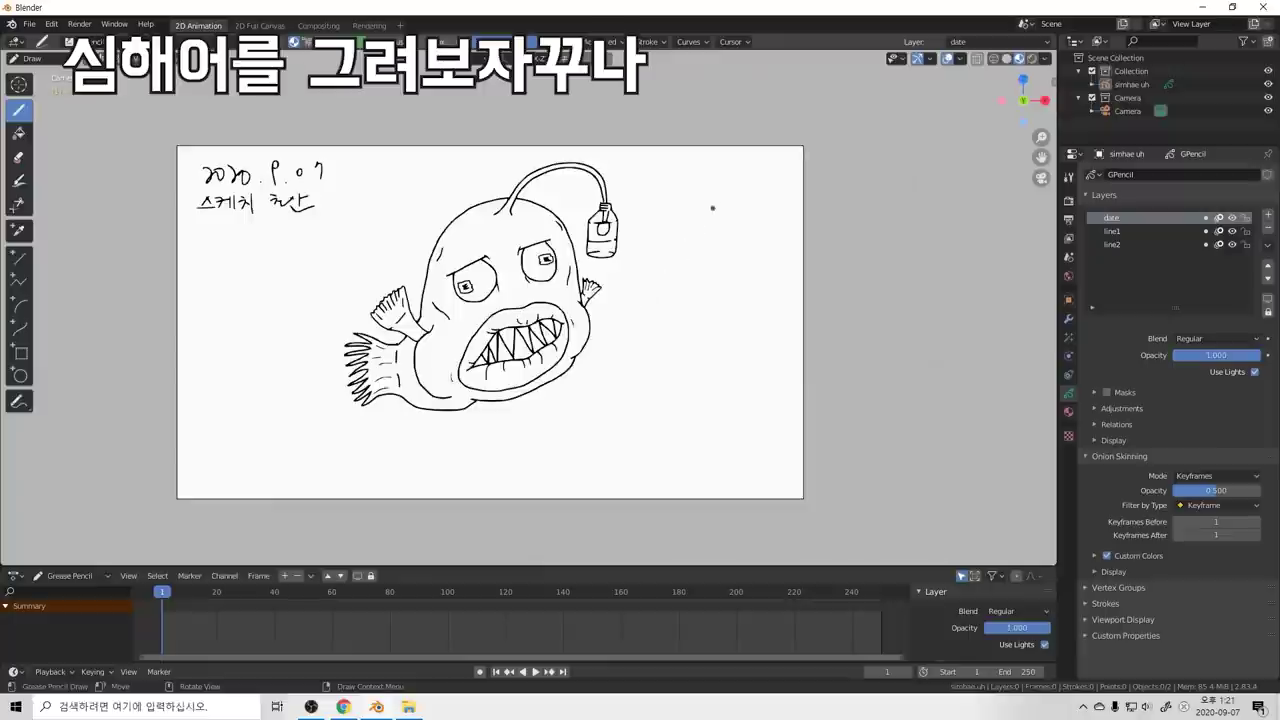
Step: Draw short glow lines on both sides of the bottle lamp, and handwrite the note 빛나고 이써 beside it
drag(631, 212, 642, 243)
mouse_move(671, 200)
mouse_down()
mouse_move(684, 221)
mouse_move(701, 219)
mouse_up()
mouse_move(702, 208)
mouse_down()
mouse_move(722, 199)
mouse_move(719, 213)
mouse_move(734, 212)
mouse_move(739, 188)
mouse_move(772, 196)
mouse_up()
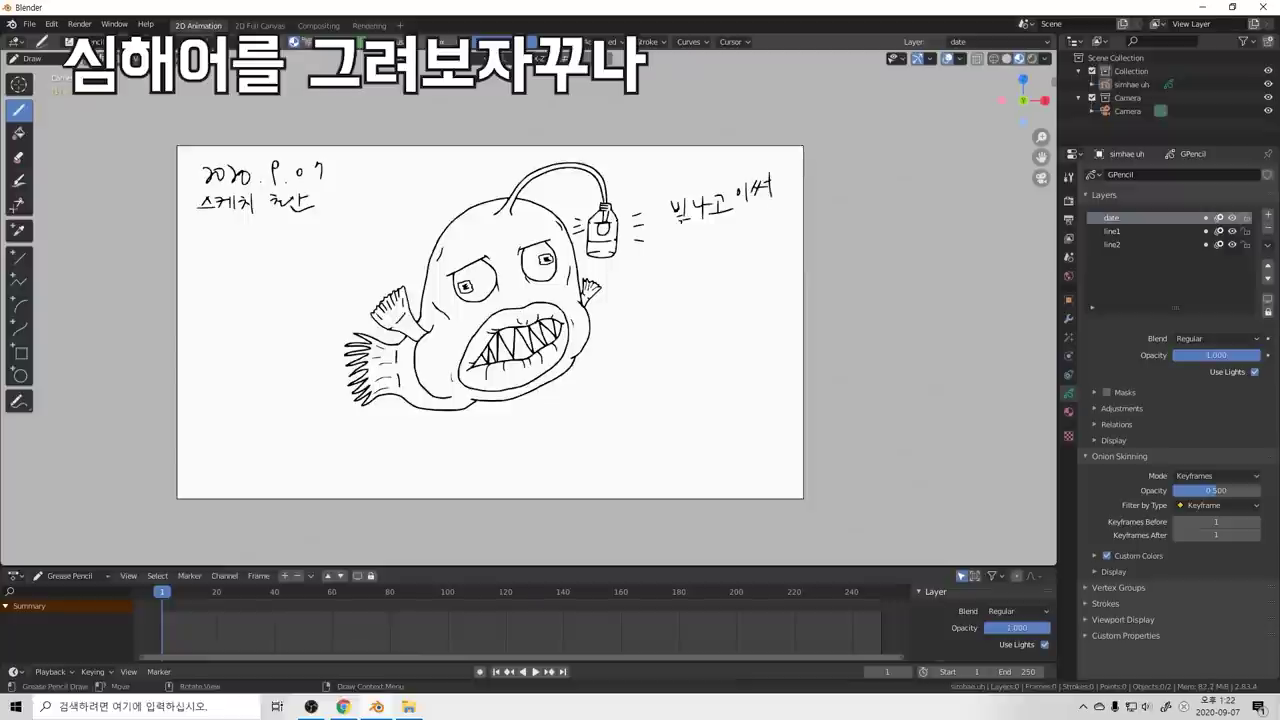
Step: Underline the lamp note and box its first syllable, and handwrite a second line branching off beneath it
drag(689, 229, 772, 210)
mouse_move(676, 228)
mouse_down()
mouse_move(670, 198)
mouse_move(688, 225)
mouse_up()
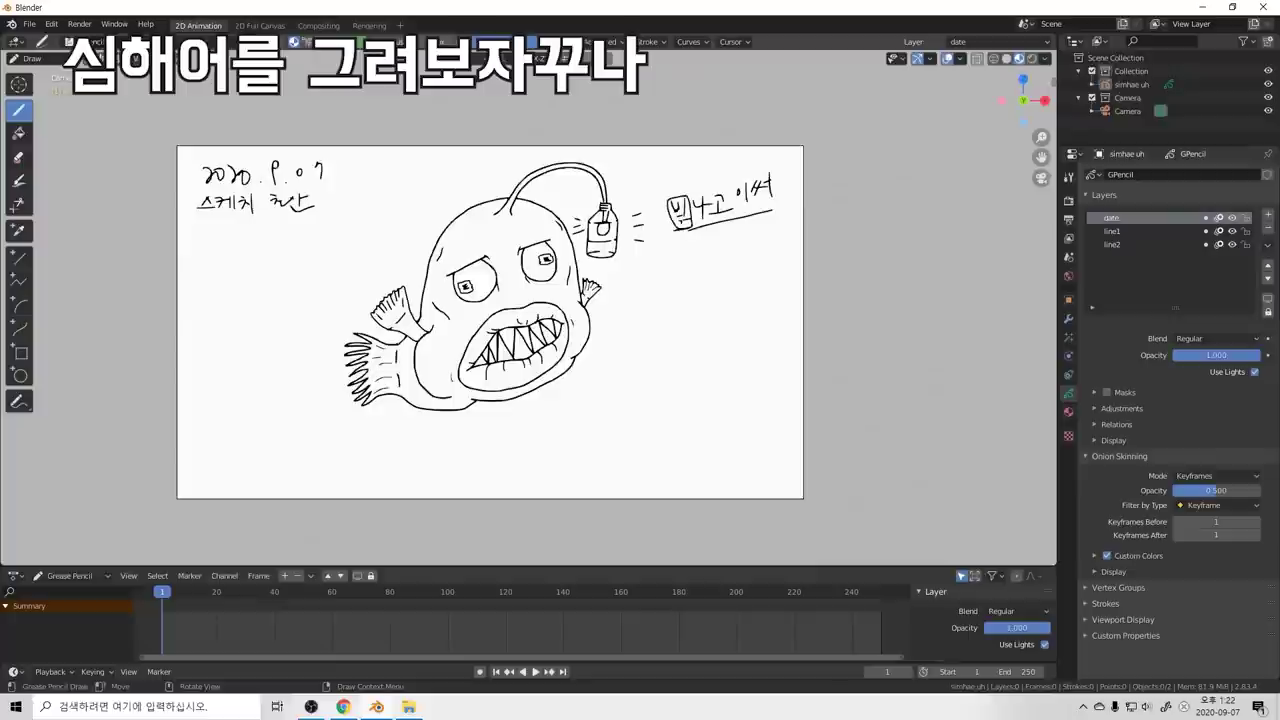
mouse_move(686, 229)
mouse_down()
mouse_move(687, 246)
mouse_move(706, 240)
mouse_up()
mouse_move(708, 233)
mouse_down()
mouse_move(708, 244)
mouse_move(737, 244)
mouse_move(781, 222)
mouse_up()
drag(774, 227, 787, 227)
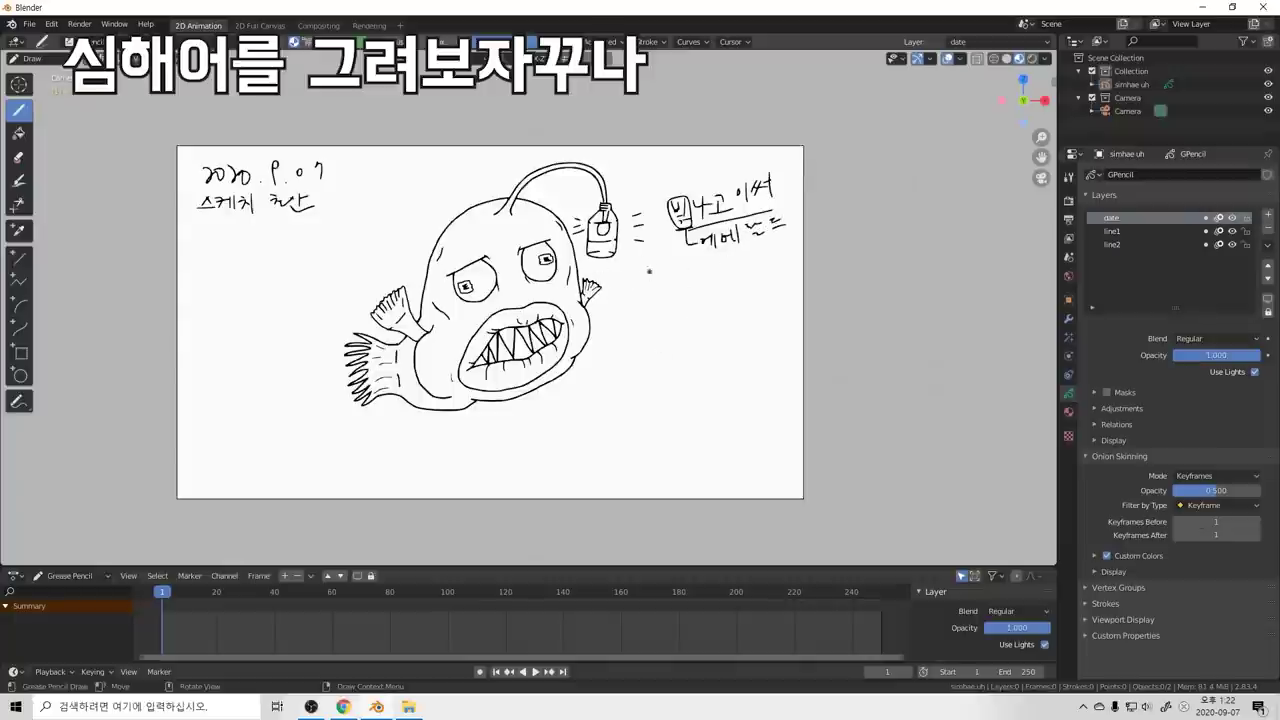
Step: Circle the fish's small right fin and draw an arrow from it to a handwritten BLUR label
mouse_move(598, 270)
mouse_down()
mouse_move(643, 299)
mouse_move(672, 293)
mouse_up()
click(680, 286)
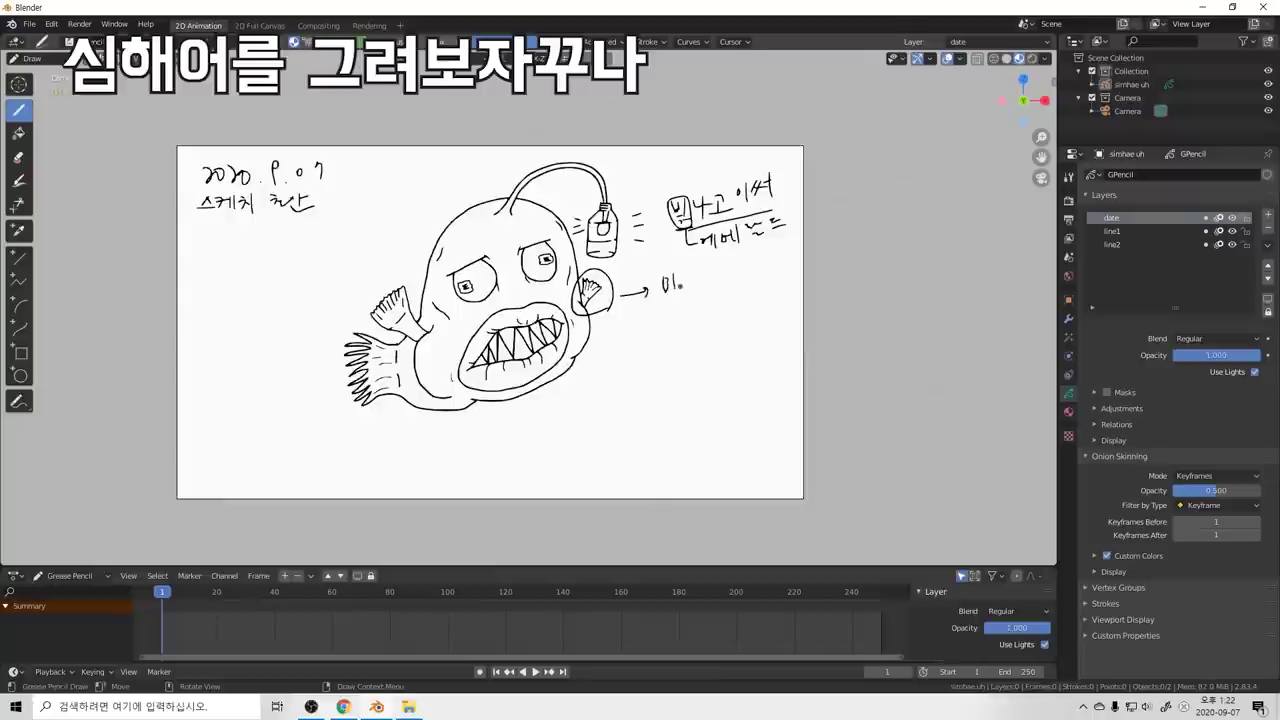
key(ctrl+z)
key(ctrl+z)
mouse_move(667, 280)
mouse_down()
mouse_move(672, 290)
mouse_move(684, 270)
mouse_move(699, 284)
mouse_up()
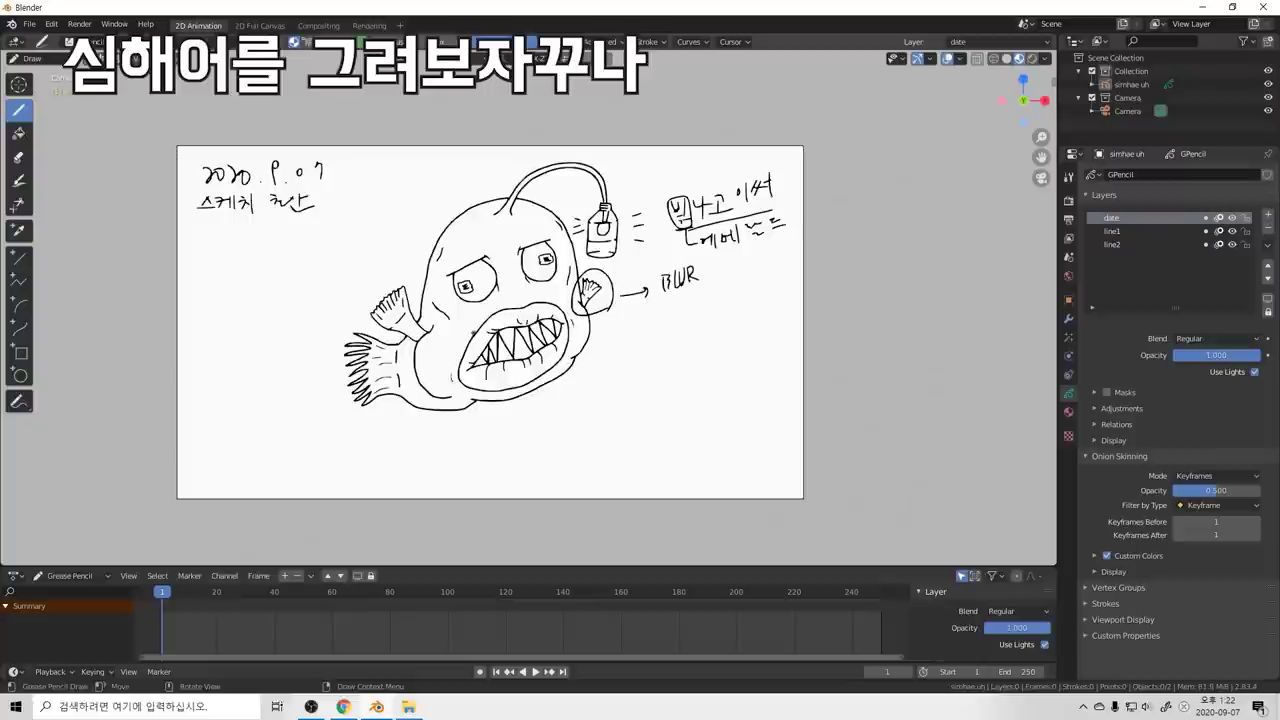
Step: Circle the tail fin with a BLUR label below, and draw parallel diagonal arrows above the head and below the body
mouse_move(384, 384)
mouse_down()
mouse_move(384, 467)
mouse_move(418, 460)
mouse_move(402, 441)
mouse_up()
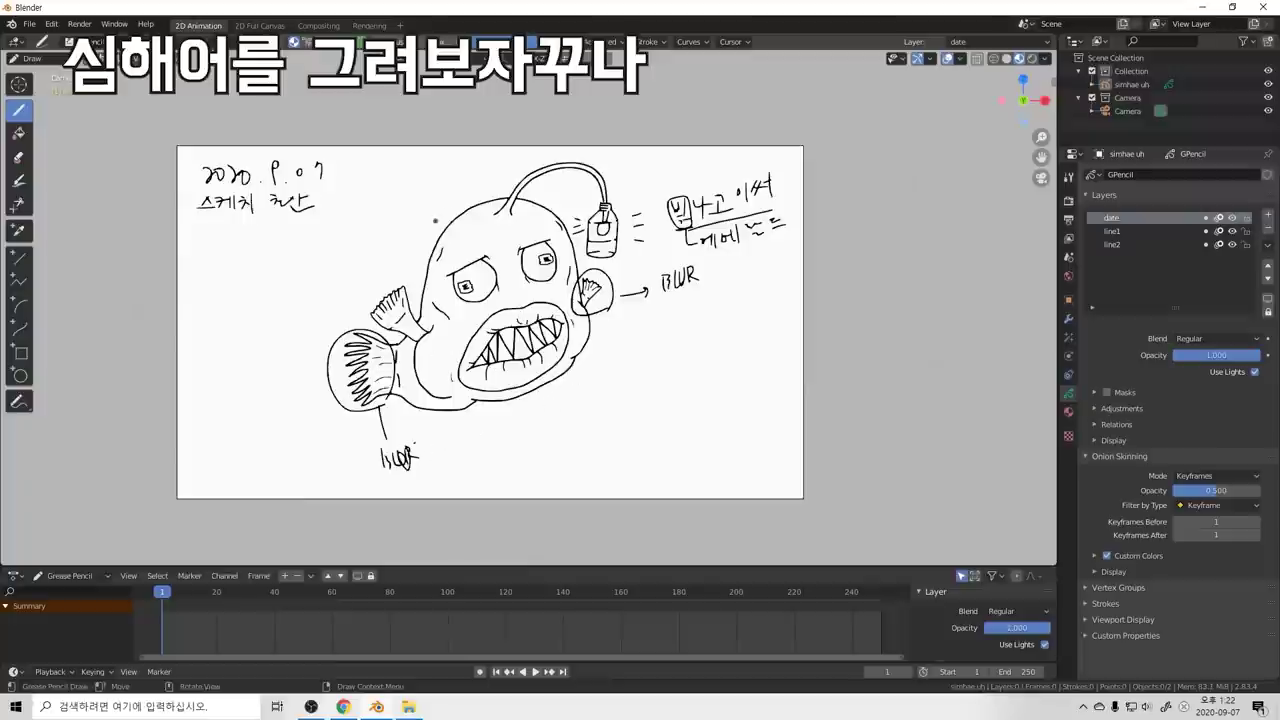
mouse_move(390, 230)
mouse_down()
mouse_move(470, 179)
mouse_move(468, 195)
mouse_up()
mouse_move(494, 445)
mouse_down()
mouse_move(616, 362)
mouse_move(616, 380)
mouse_up()
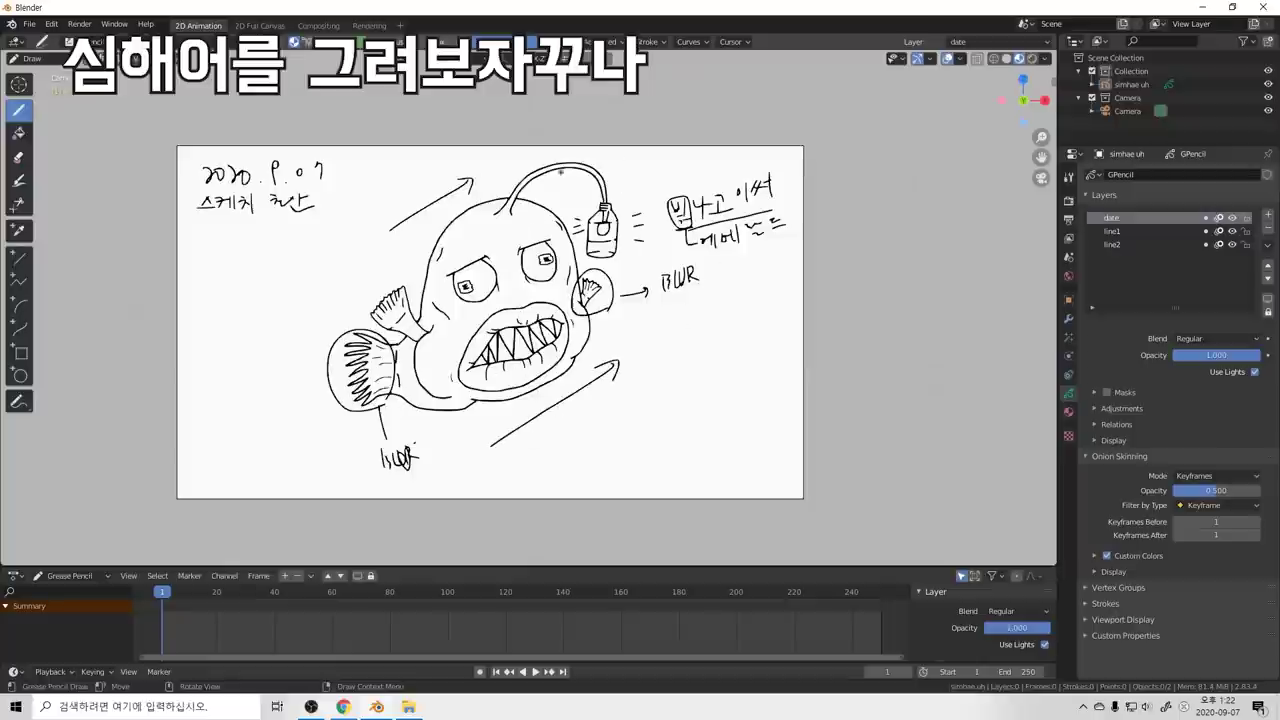
Step: Handwrite 바다안 beneath the dated note, underline it and add a small branch arrow below
drag(208, 246, 209, 268)
mouse_move(221, 246)
mouse_down()
mouse_move(221, 268)
mouse_move(221, 257)
mouse_up()
mouse_move(230, 242)
mouse_down()
mouse_move(230, 272)
mouse_move(237, 256)
mouse_up()
mouse_move(252, 246)
mouse_down()
mouse_move(258, 267)
mouse_move(278, 250)
mouse_up()
drag(287, 246, 287, 264)
drag(287, 256, 298, 269)
click(323, 262)
mouse_move(210, 287)
mouse_down()
mouse_move(291, 283)
mouse_move(220, 313)
mouse_move(235, 306)
mouse_up()
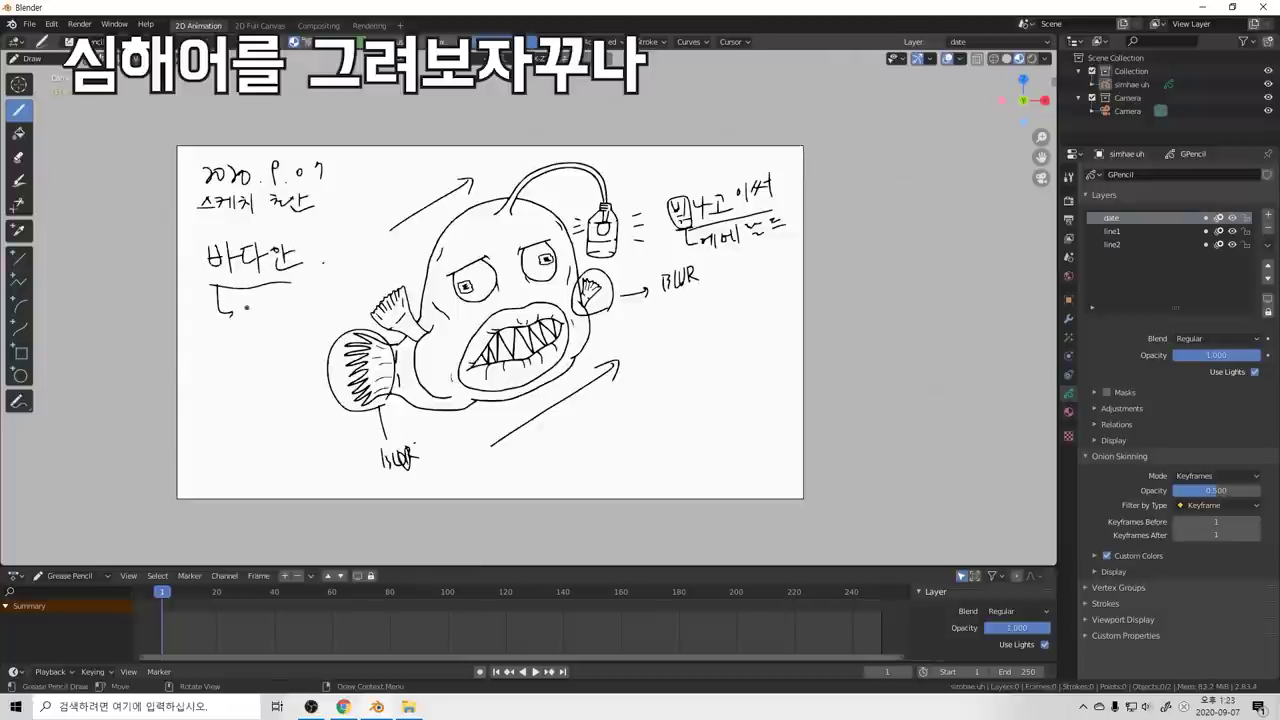
Step: Handwrite 점점 밝은 파랑색 beside the branch arrow under the 바다안 note
mouse_move(240, 309)
mouse_down()
mouse_move(250, 329)
mouse_move(262, 325)
mouse_move(257, 340)
mouse_move(280, 318)
mouse_move(295, 331)
mouse_up()
drag(289, 301, 311, 316)
drag(301, 313, 316, 319)
mouse_move(225, 317)
mouse_down()
mouse_move(236, 315)
mouse_move(229, 331)
mouse_up()
drag(233, 322, 243, 333)
drag(236, 337, 237, 345)
drag(237, 338, 246, 343)
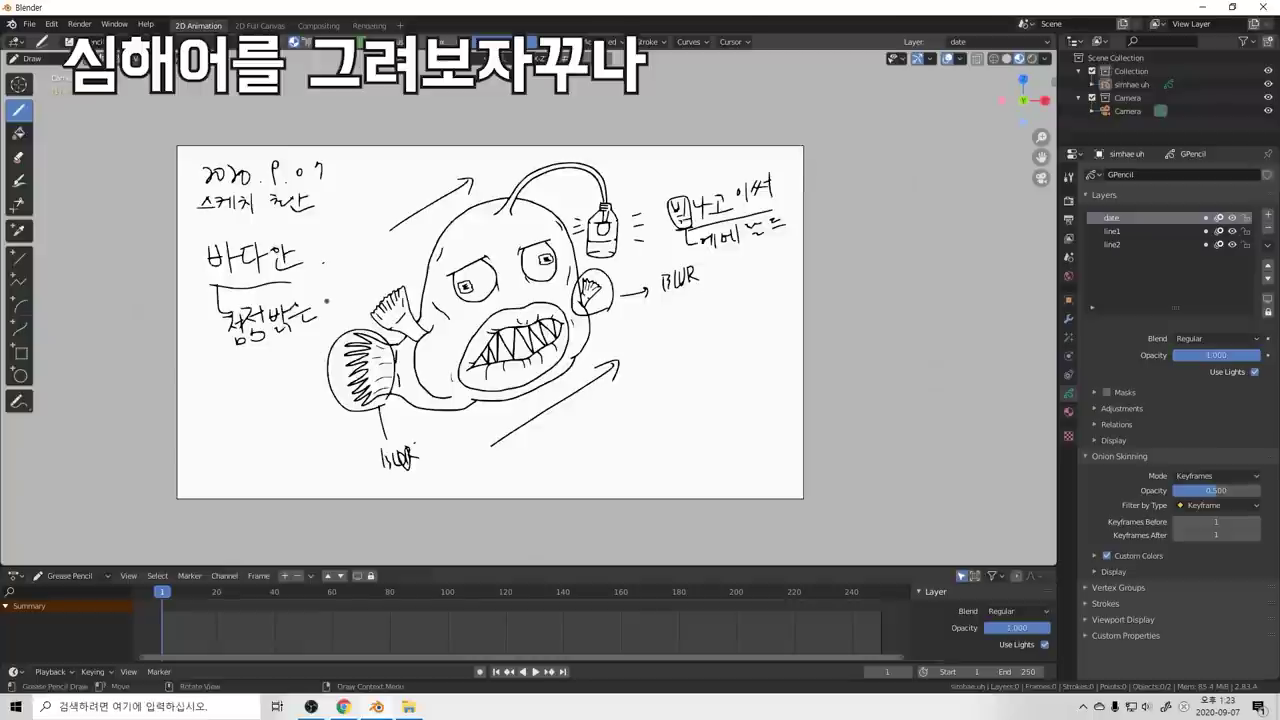
mouse_move(318, 290)
mouse_down()
mouse_move(342, 308)
mouse_move(372, 280)
mouse_up()
drag(370, 270, 378, 292)
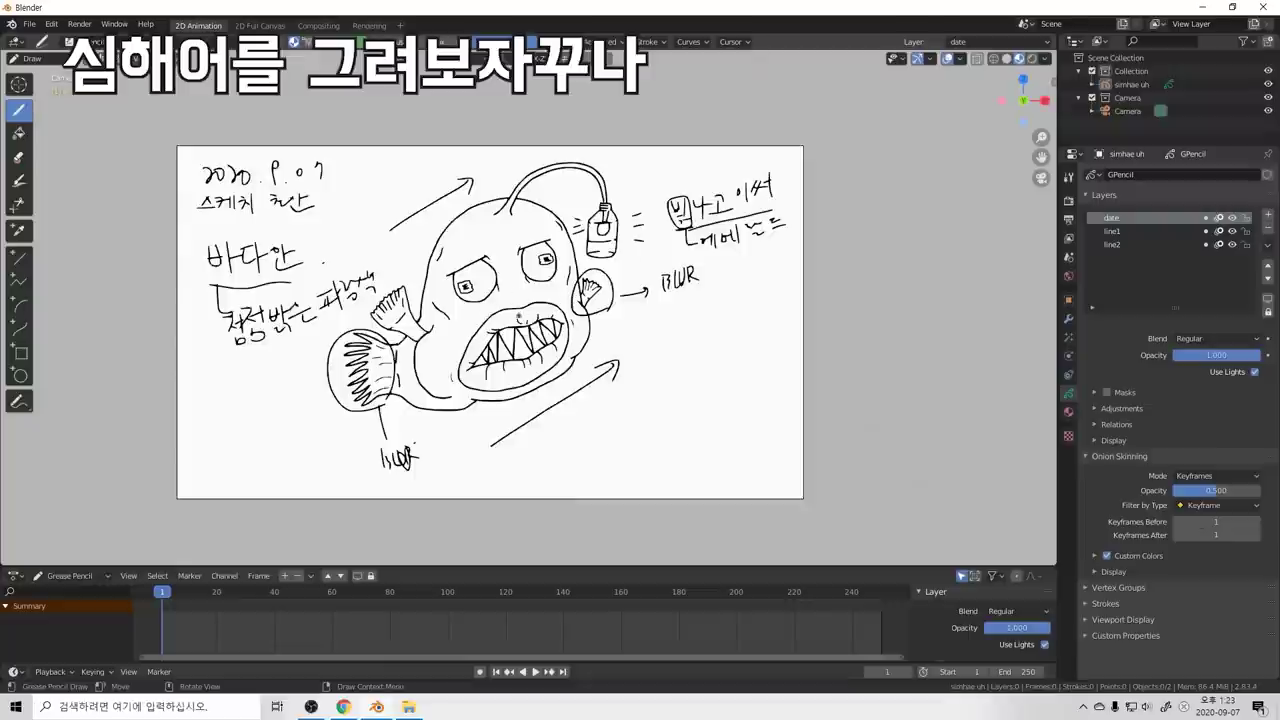
Step: Circle the eyes and draw an arrow from the mouth to a three-line handwritten note beginning 눈알 at the canvas's lower right
mouse_move(574, 282)
mouse_down()
mouse_move(440, 242)
mouse_move(428, 312)
mouse_up()
mouse_move(572, 322)
mouse_down()
mouse_move(690, 364)
mouse_move(675, 370)
mouse_move(718, 349)
mouse_up()
drag(695, 363, 723, 354)
mouse_move(709, 359)
mouse_down()
mouse_move(709, 372)
mouse_move(723, 368)
mouse_up()
drag(728, 338, 751, 336)
drag(735, 352, 755, 355)
mouse_move(685, 395)
mouse_down()
mouse_move(701, 390)
mouse_move(716, 408)
mouse_move(760, 378)
mouse_move(772, 384)
mouse_up()
drag(702, 428, 730, 446)
drag(732, 432, 771, 423)
mouse_move(765, 412)
mouse_down()
mouse_move(773, 427)
mouse_move(784, 416)
mouse_up()
drag(785, 402, 808, 426)
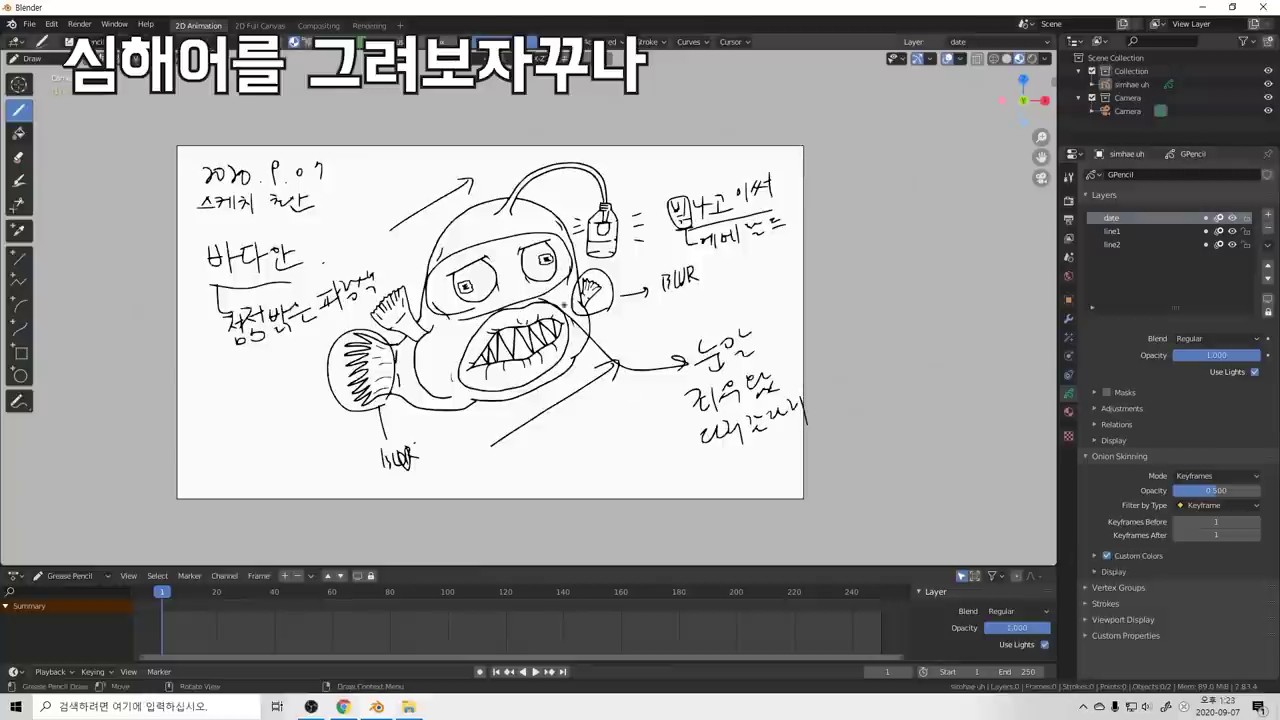
Step: Circle the left side fin, and draw a curved arrow from the mouth down to an underlined handwritten note with scribbled circles
drag(432, 328, 575, 293)
mouse_move(463, 337)
mouse_down()
mouse_move(524, 467)
mouse_move(557, 447)
mouse_move(565, 466)
mouse_up()
mouse_move(573, 440)
mouse_down()
mouse_move(571, 466)
mouse_move(589, 454)
mouse_up()
mouse_move(590, 432)
mouse_down()
mouse_move(592, 456)
mouse_move(622, 416)
mouse_move(652, 406)
mouse_move(656, 426)
mouse_up()
click(647, 41)
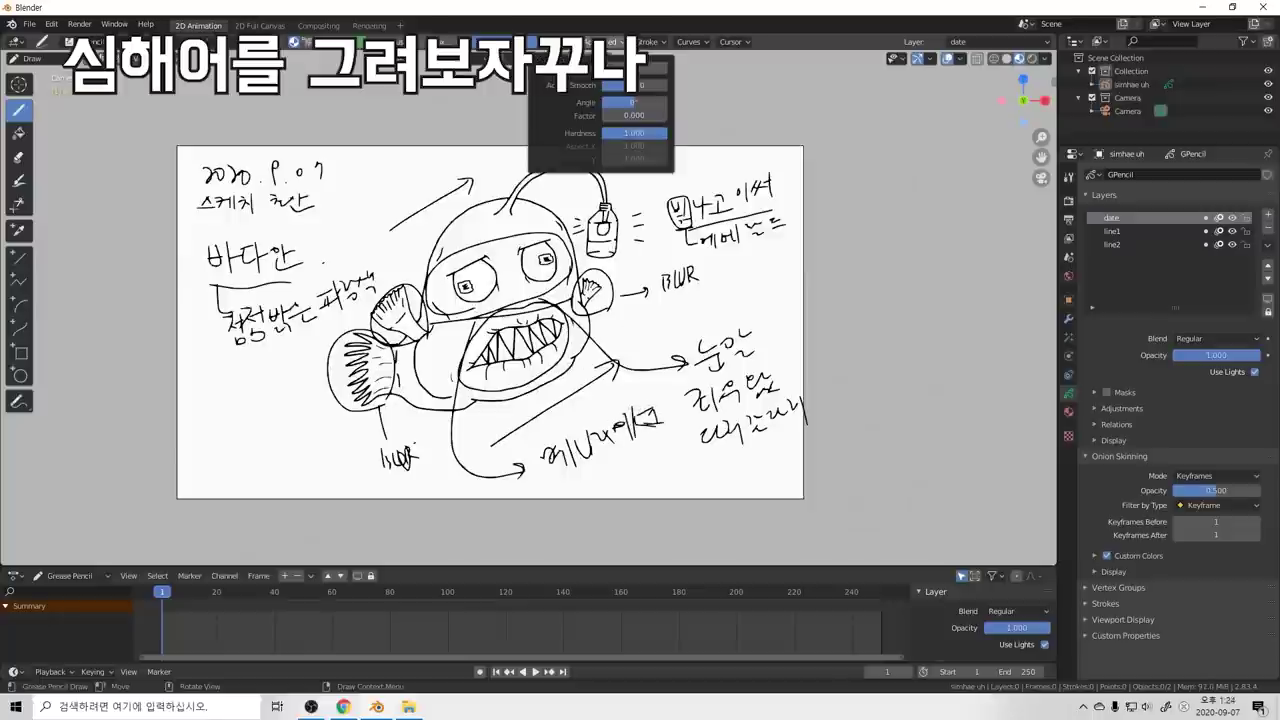
mouse_move(567, 474)
mouse_down()
mouse_move(676, 427)
mouse_move(595, 488)
mouse_move(612, 468)
mouse_move(602, 458)
mouse_move(650, 452)
mouse_up()
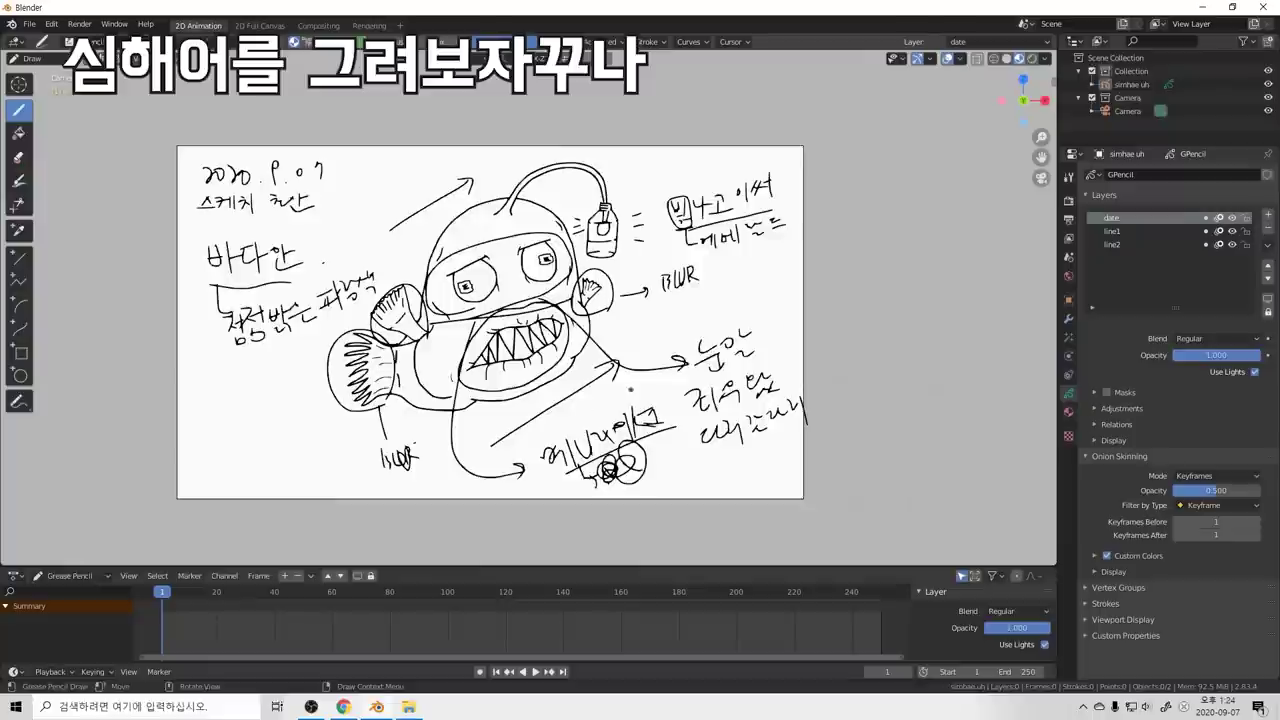
Step: Handwrite another short line of text just above the underlined note below the fish
mouse_move(540, 424)
mouse_down()
mouse_move(542, 448)
mouse_move(574, 430)
mouse_move(588, 452)
mouse_move(594, 414)
mouse_up()
mouse_move(598, 397)
mouse_down()
mouse_move(602, 423)
mouse_move(620, 416)
mouse_up()
drag(608, 414, 622, 424)
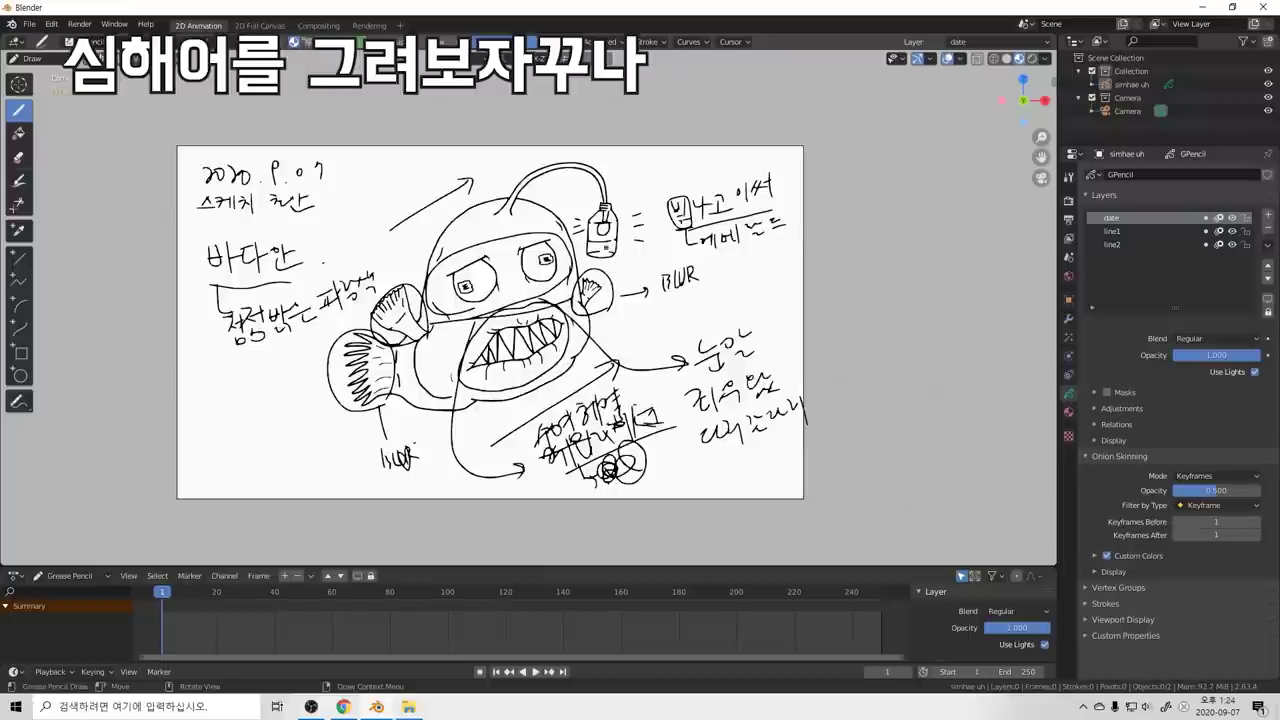
Step: Draw an arrow to the antenna's curve and handwrite 흔들흔들 beside it
mouse_move(610, 156)
mouse_down()
mouse_move(606, 176)
mouse_move(674, 158)
mouse_up()
mouse_move(668, 156)
mouse_down()
mouse_move(680, 164)
mouse_move(692, 138)
mouse_up()
drag(682, 142, 712, 162)
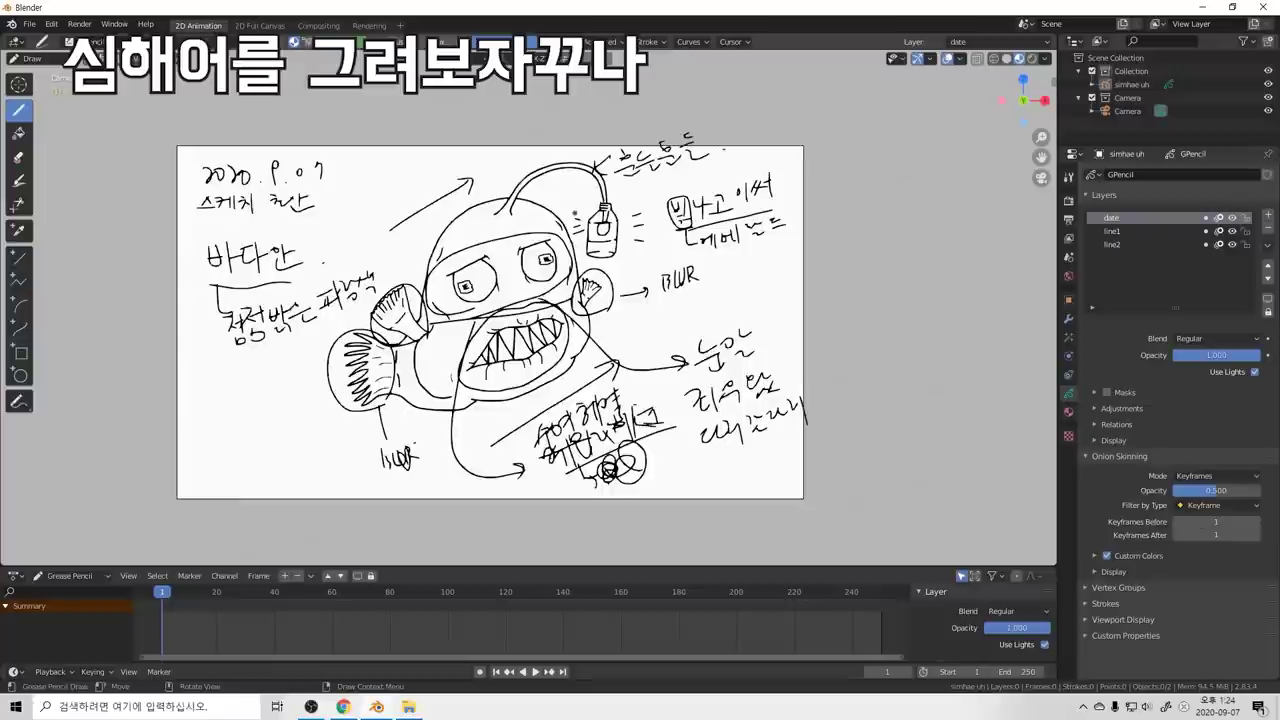
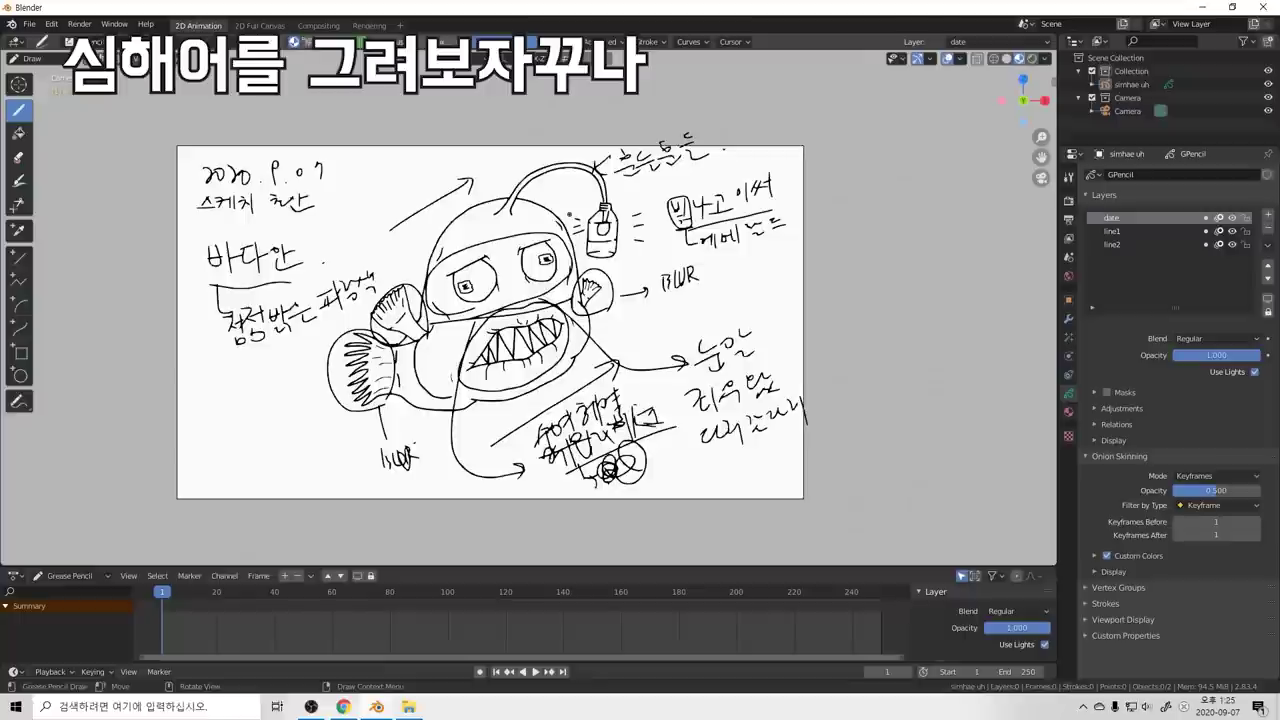
Step: Handwrite the note 개체 다따로 above the canvas, over the fish's head
mouse_move(374, 133)
mouse_down()
mouse_move(386, 154)
mouse_move(440, 155)
mouse_up()
drag(456, 134, 472, 144)
mouse_move(474, 128)
mouse_down()
mouse_move(475, 150)
mouse_move(497, 141)
mouse_up()
mouse_move(500, 124)
mouse_down()
mouse_move(503, 149)
mouse_move(513, 136)
mouse_up()
drag(519, 123, 530, 141)
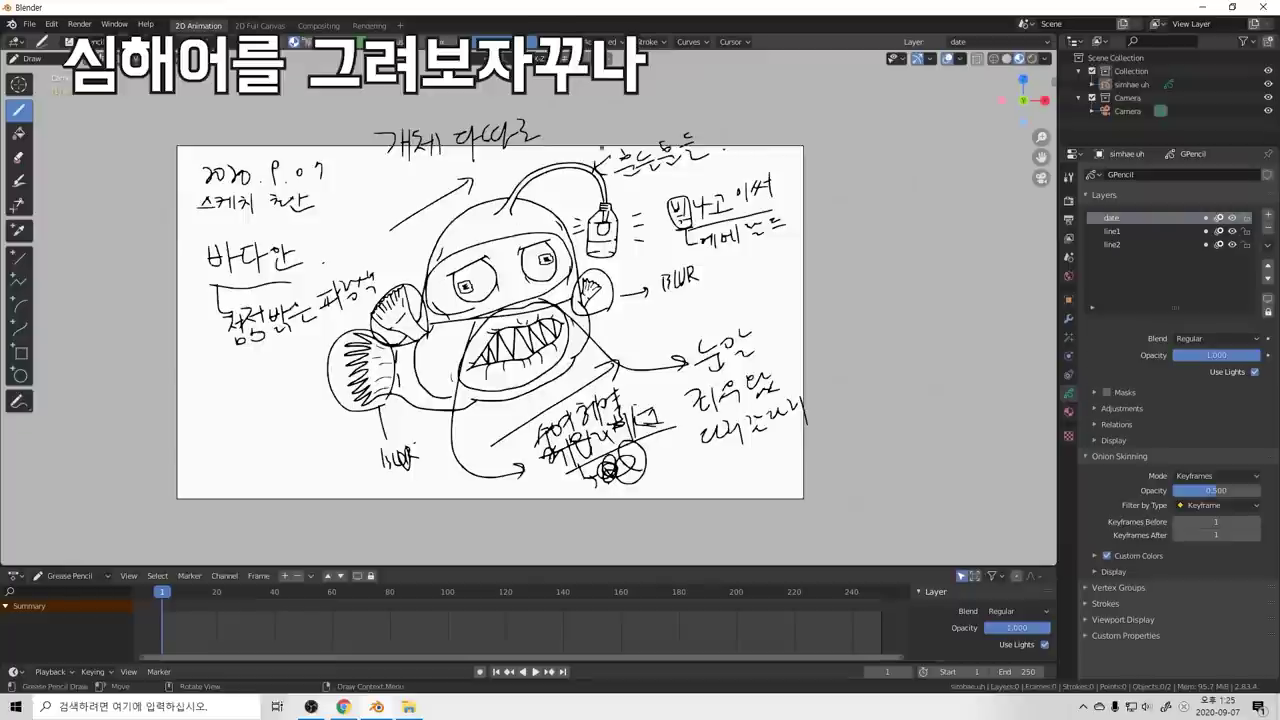
Step: Draw a frame around the 개체 다따로 note with a scribbled dot beside it, and underline the text
mouse_move(546, 125)
mouse_down()
mouse_move(577, 115)
mouse_move(388, 130)
mouse_move(540, 95)
mouse_up()
drag(446, 98, 512, 80)
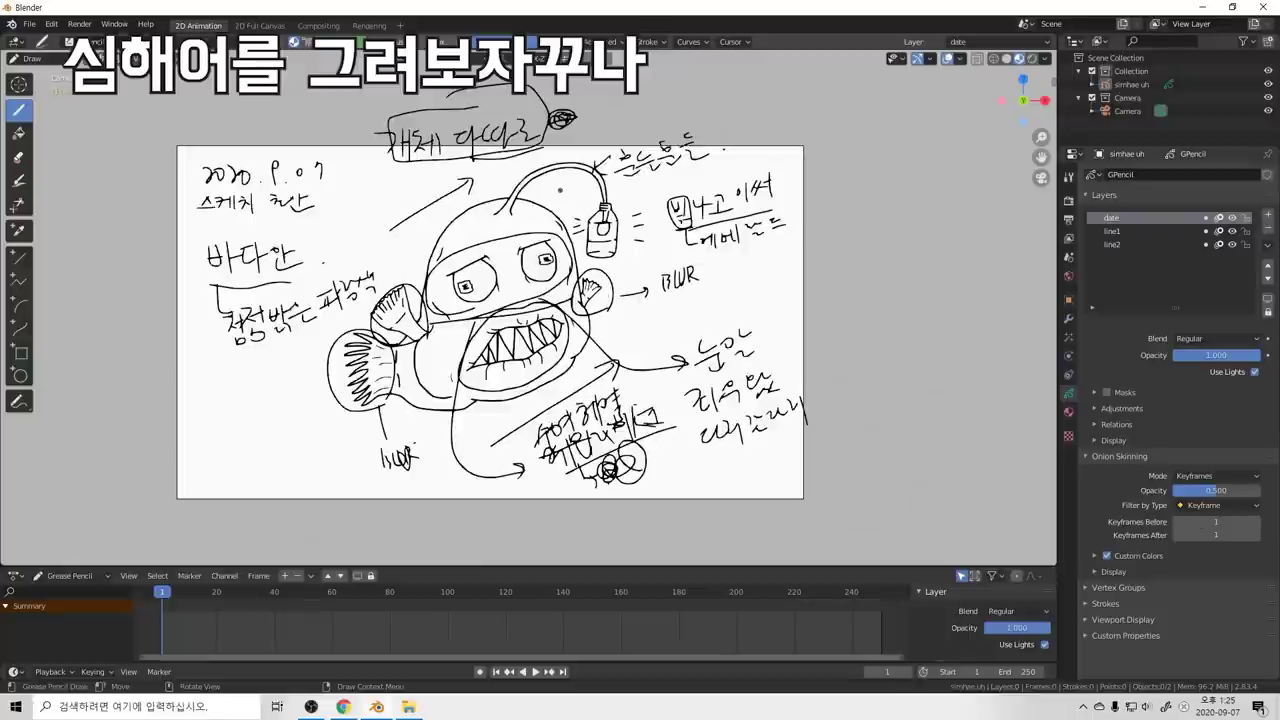
mouse_move(547, 148)
mouse_down()
mouse_move(380, 153)
mouse_move(545, 145)
mouse_up()
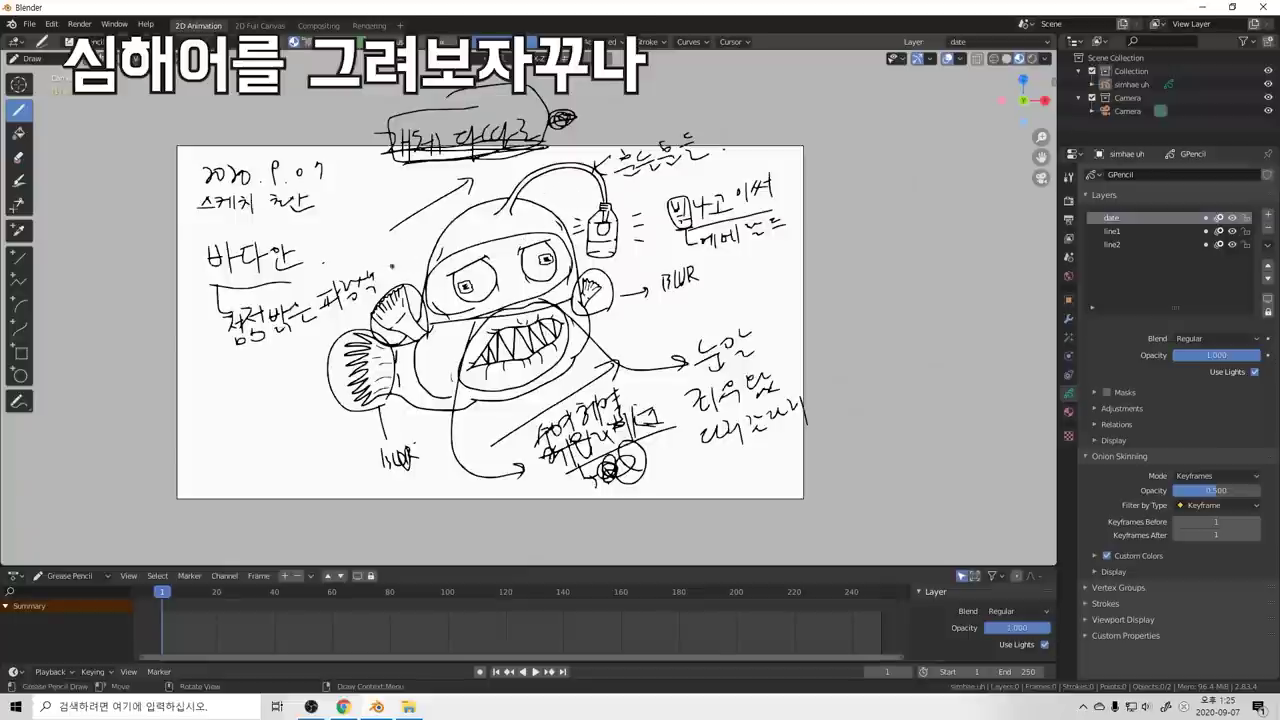
Step: Draw rising bubbles at the upper left of the fish's head and label them 물방울
mouse_move(396, 245)
mouse_down()
mouse_move(376, 226)
mouse_move(394, 180)
mouse_move(386, 190)
mouse_move(363, 177)
mouse_up()
mouse_move(373, 182)
mouse_down()
mouse_move(409, 180)
mouse_move(420, 198)
mouse_move(434, 180)
mouse_move(438, 196)
mouse_move(450, 172)
mouse_move(455, 186)
mouse_up()
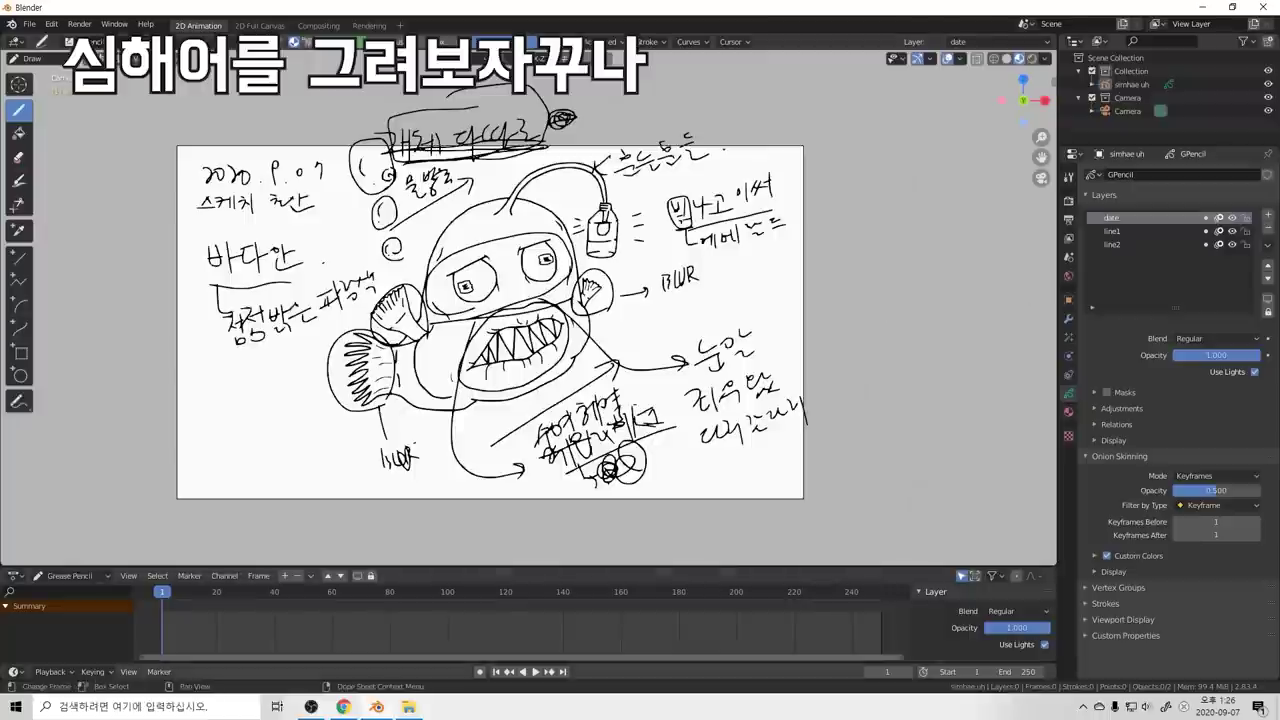
click(311, 706)
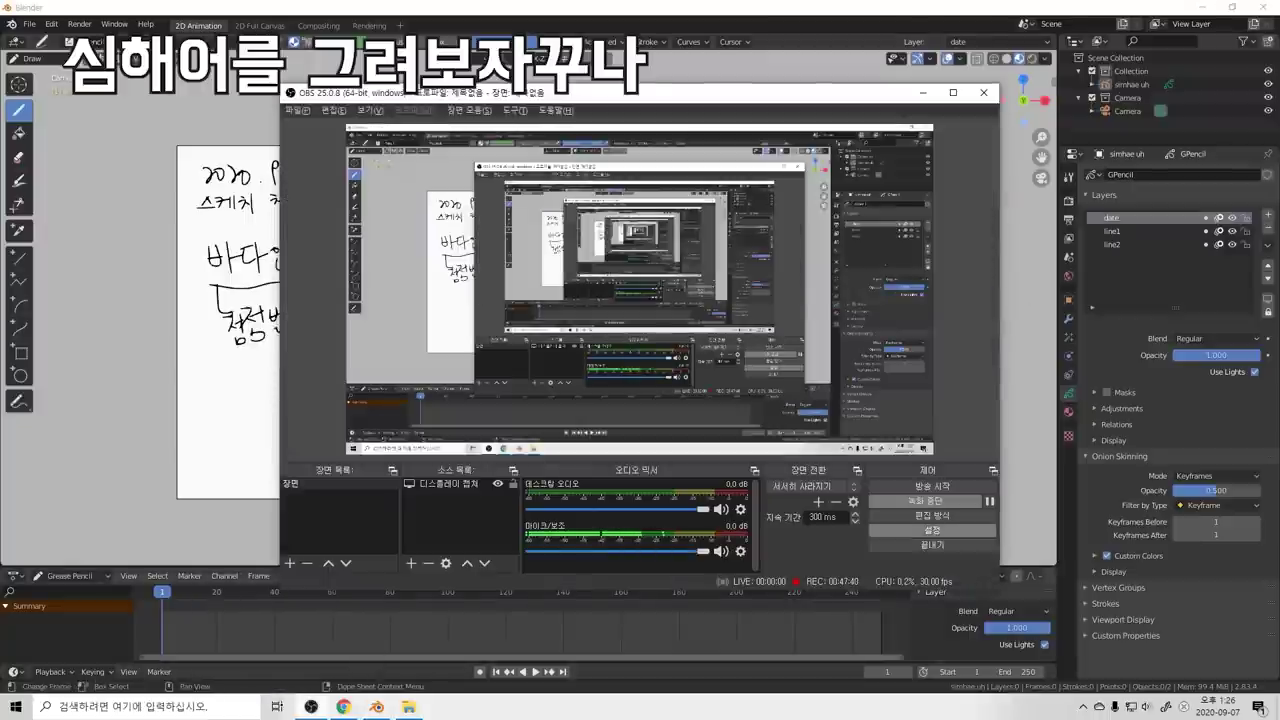
click(922, 92)
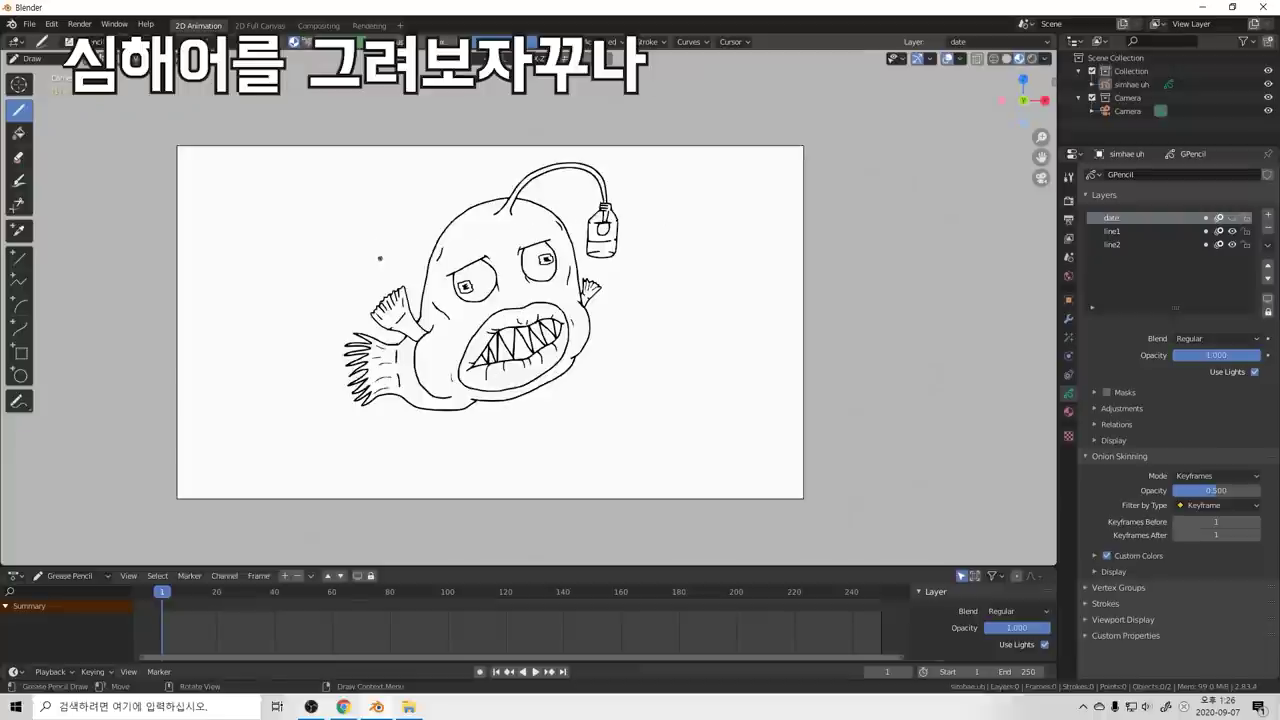
Step: Hide the date layer and make line1 the active layer, briefly toggling line1's visibility to check its strokes
click(286, 287)
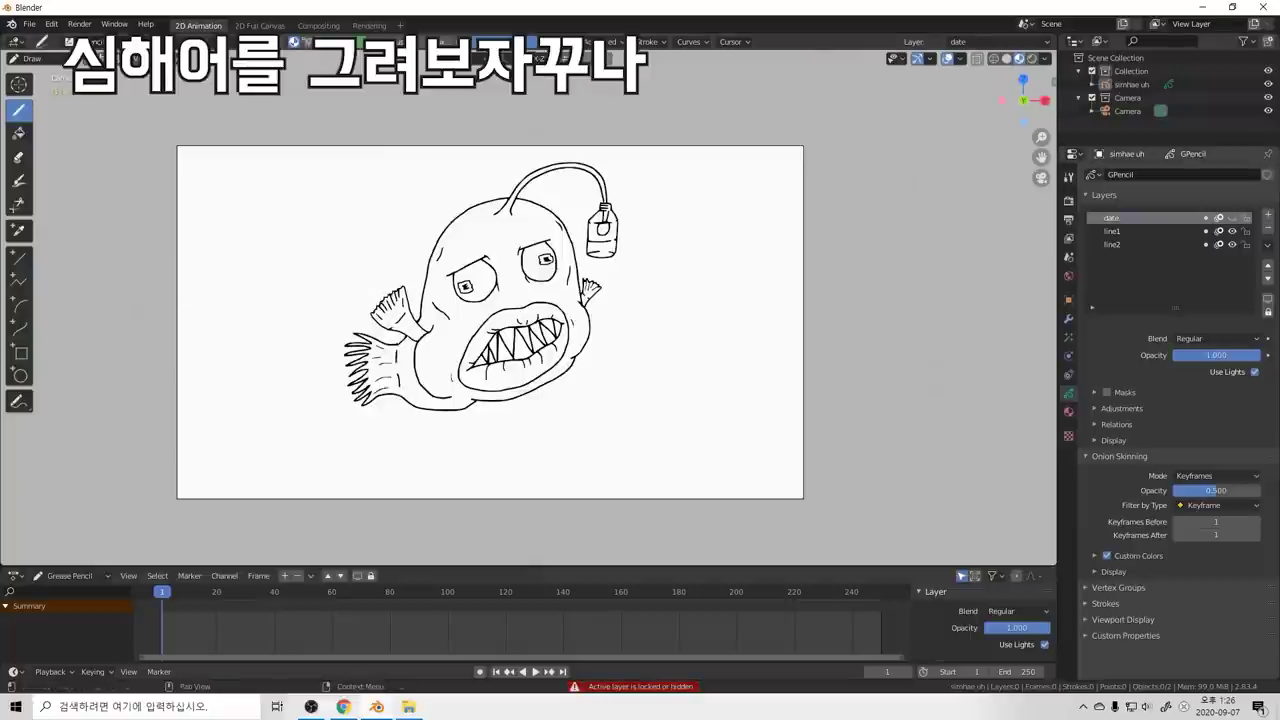
click(1232, 218)
click(1232, 217)
click(1112, 231)
click(1232, 231)
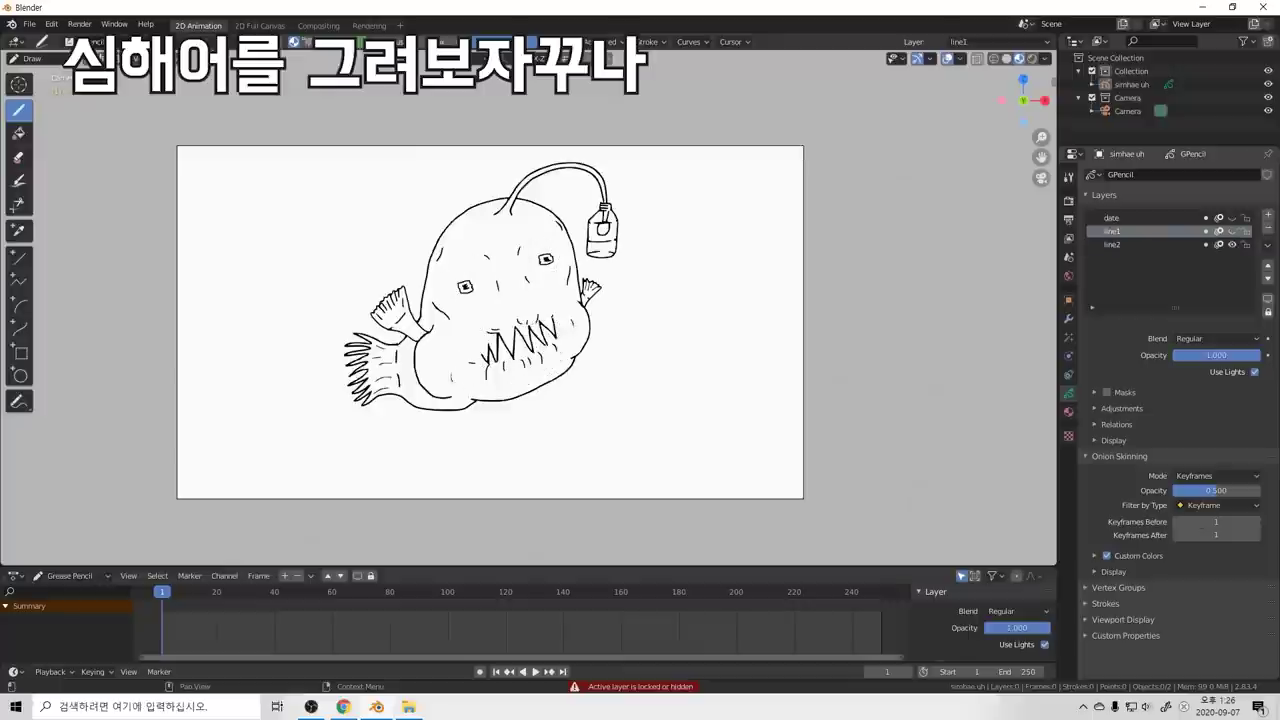
click(1232, 231)
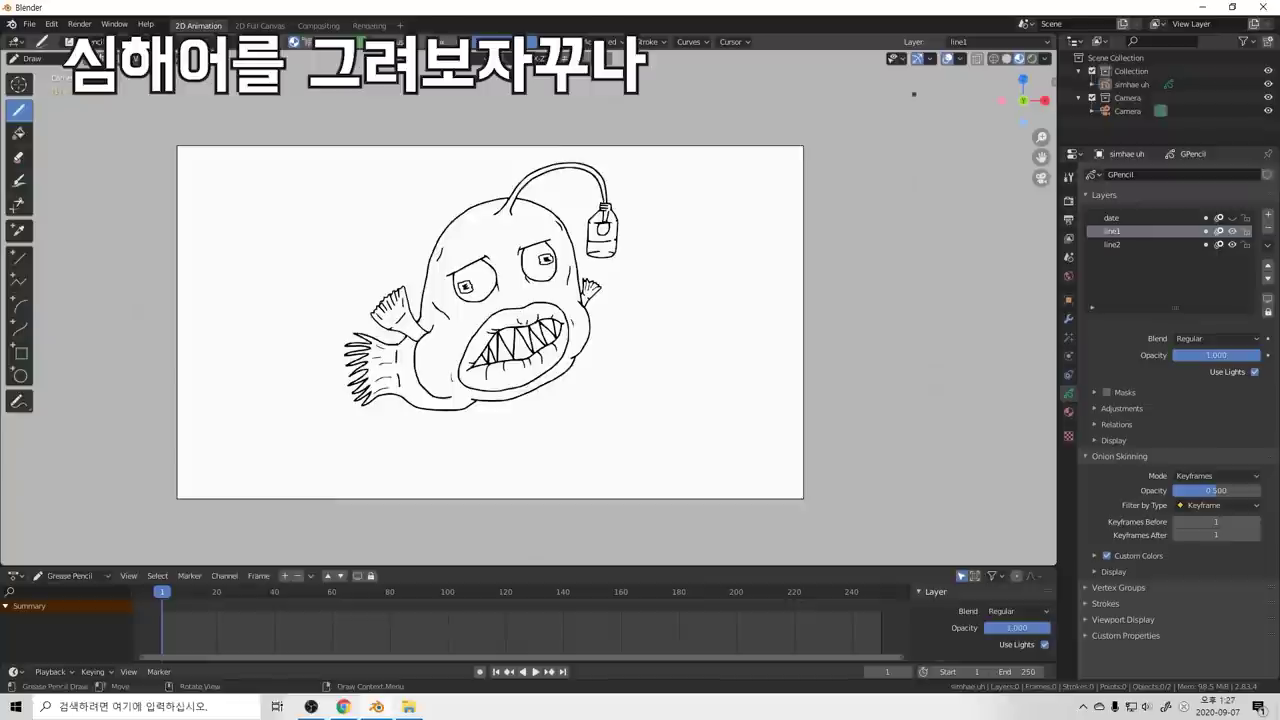
scroll(585, 373, up, 2)
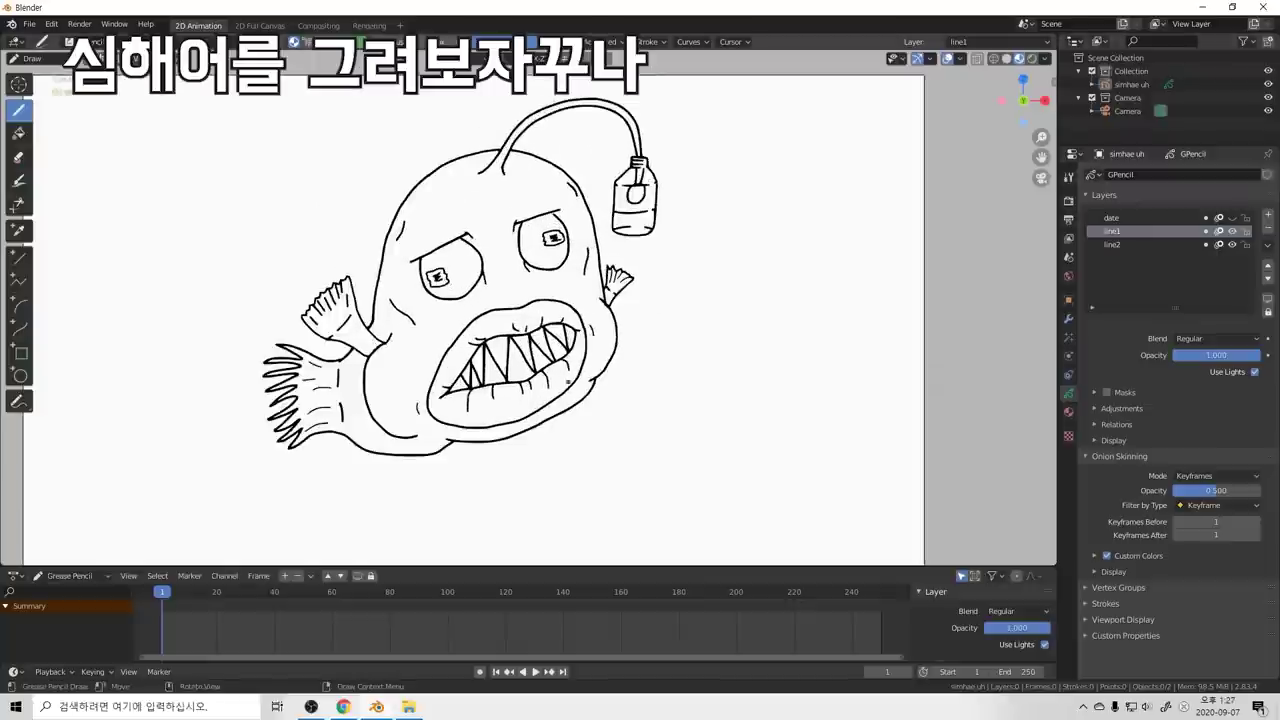
Step: Examine the fish line art up close and at full-canvas size, checking the outlines on line1 and line2
scroll(422, 365, up, 4)
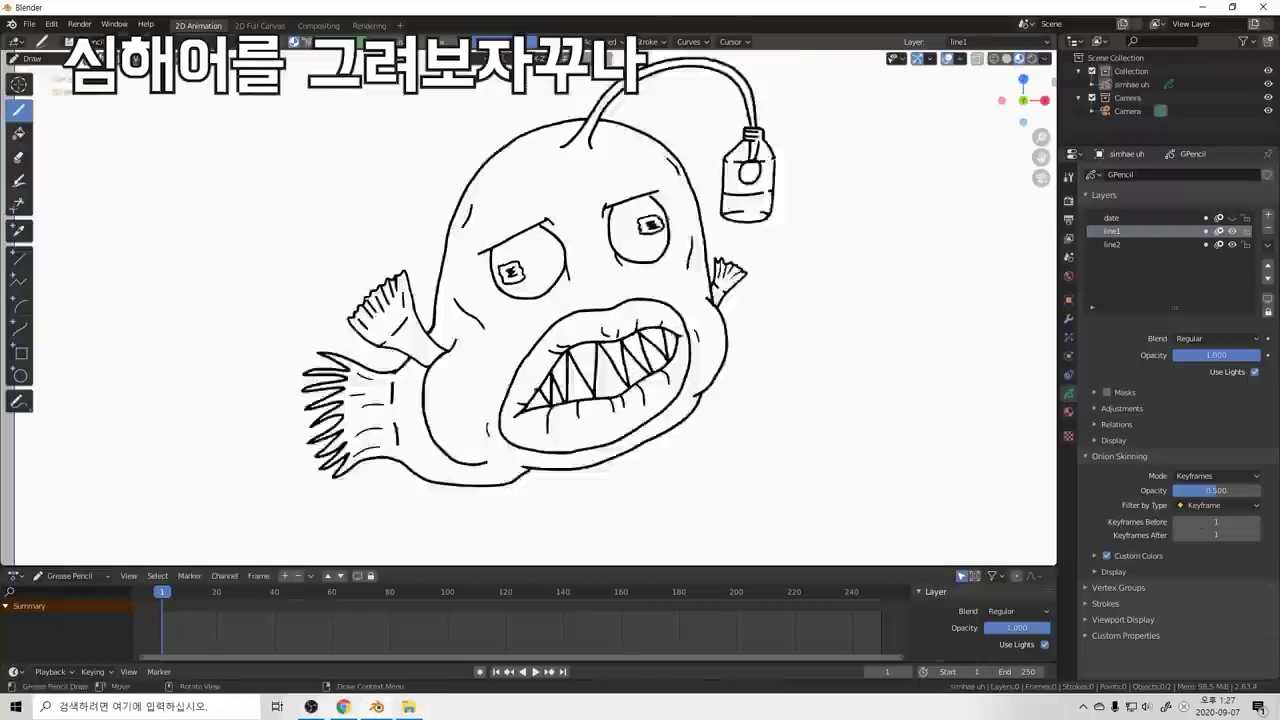
scroll(550, 403, down, 4)
scroll(550, 403, up, 1)
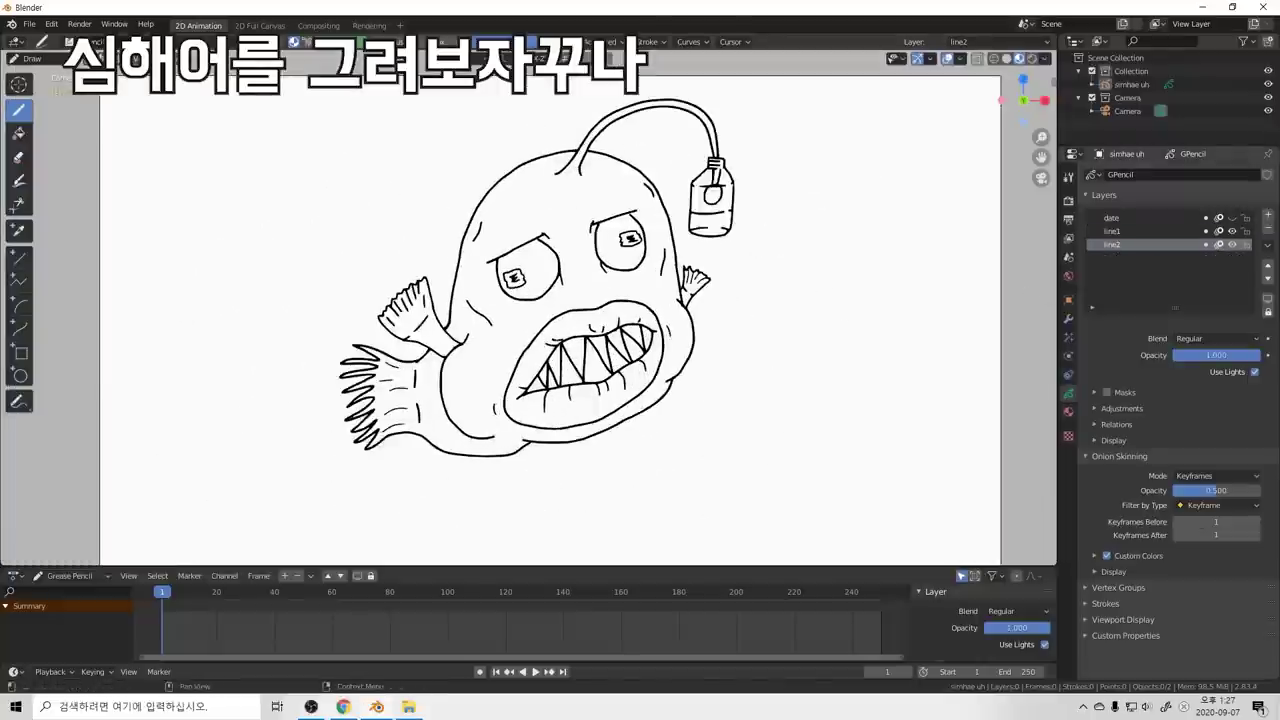
scroll(811, 329, down, 2)
scroll(632, 330, up, 2)
shift+middle_drag(669, 331, 684, 321)
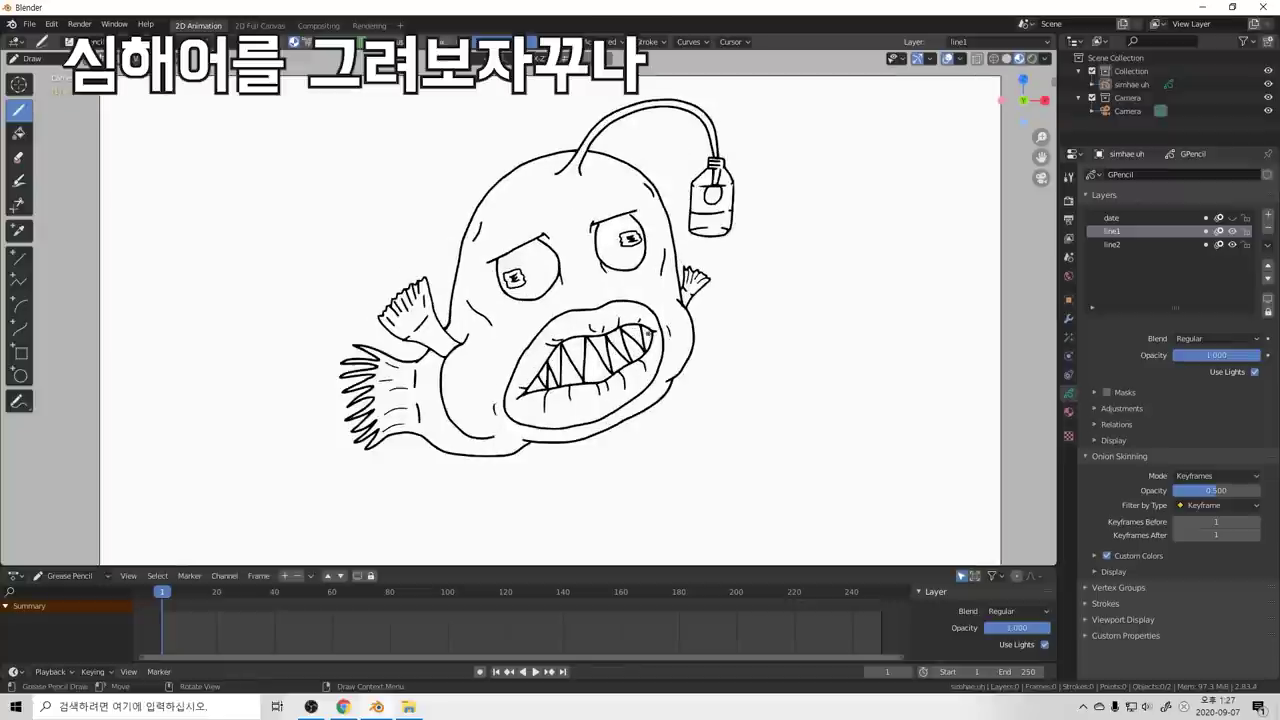
scroll(687, 314, down, 1)
scroll(687, 314, up, 2)
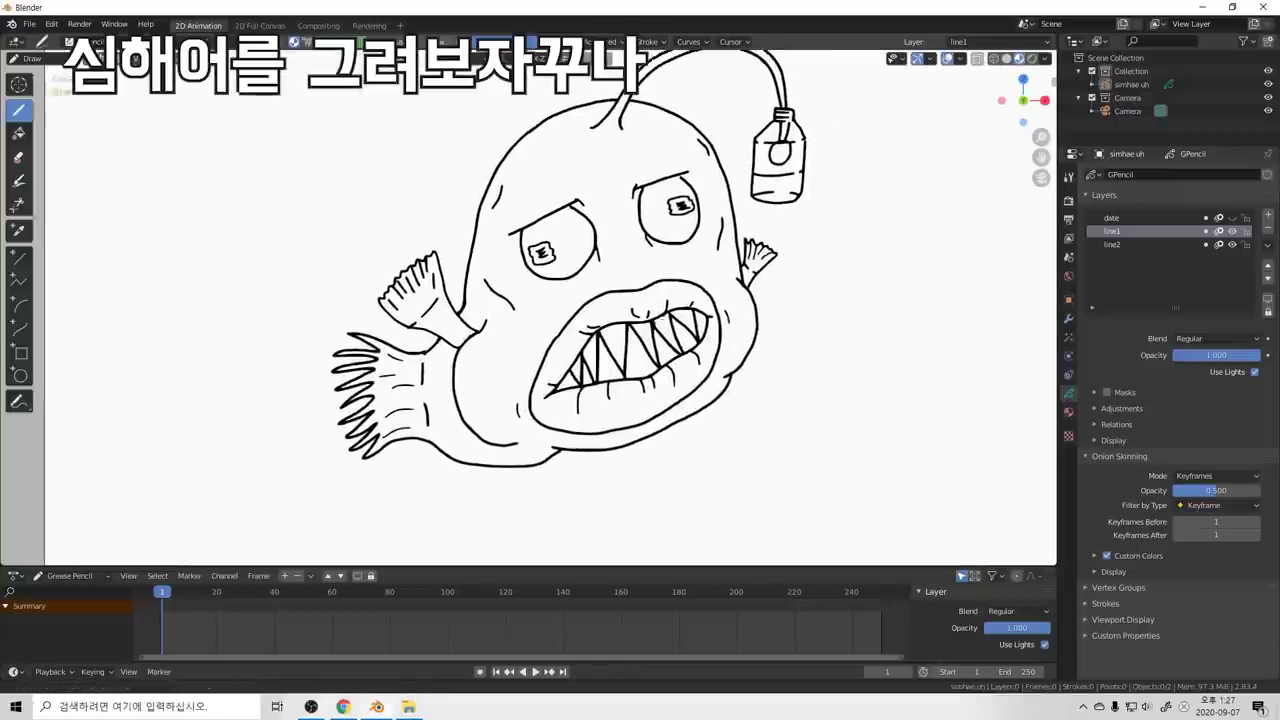
Step: Make line2 the active layer and choose the F Airbrush brush for drawing
click(1130, 245)
scroll(726, 286, down, 3)
scroll(740, 286, up, 1)
shift+middle_drag(694, 297, 668, 312)
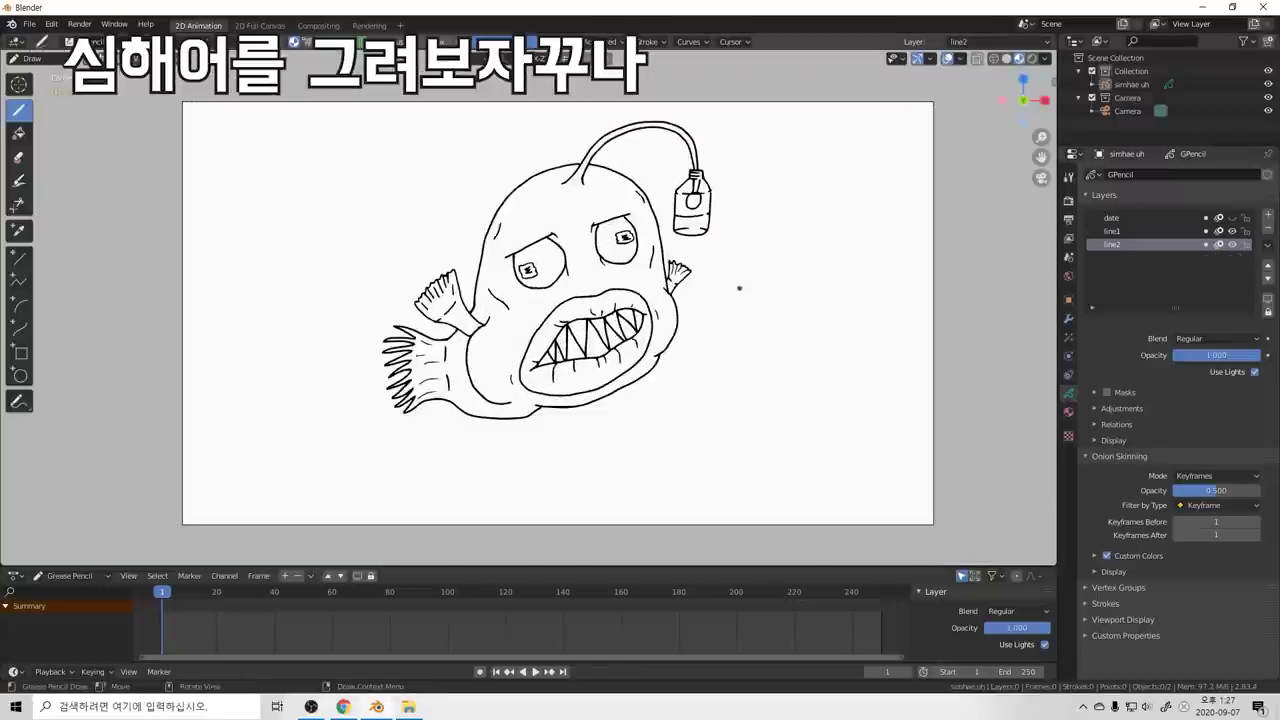
scroll(687, 308, up, 2)
scroll(660, 302, down, 1)
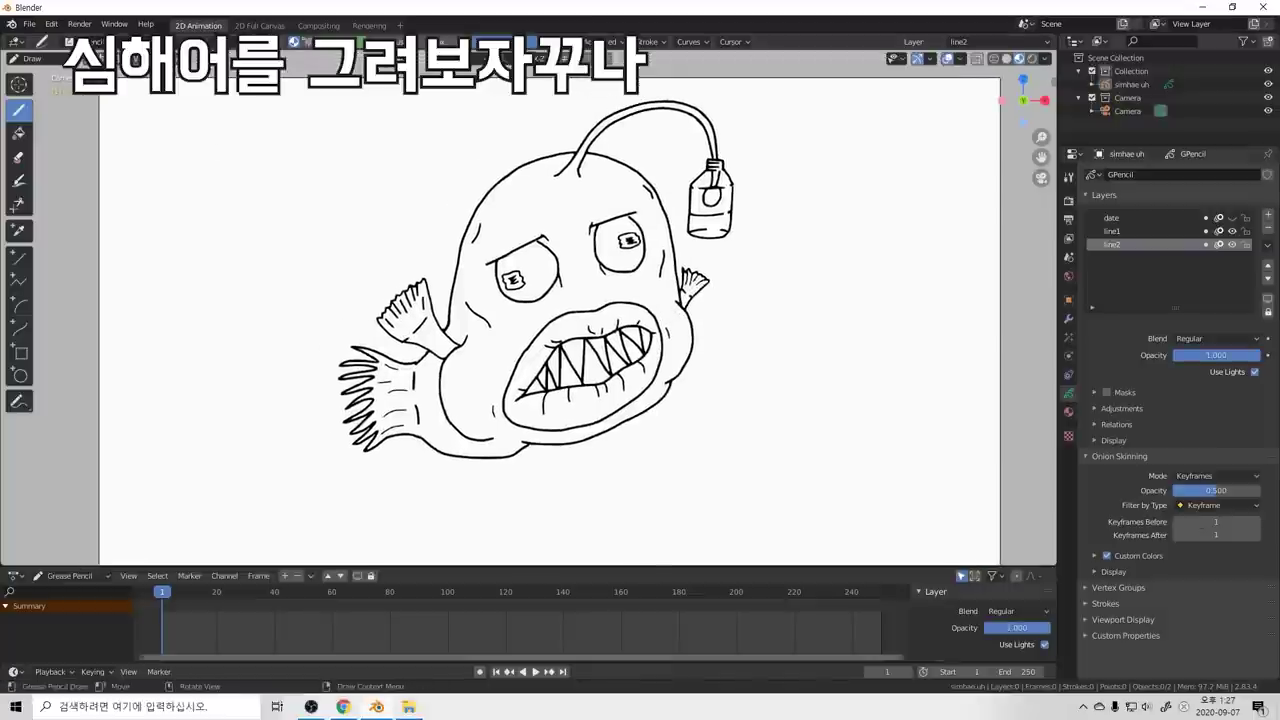
click(85, 41)
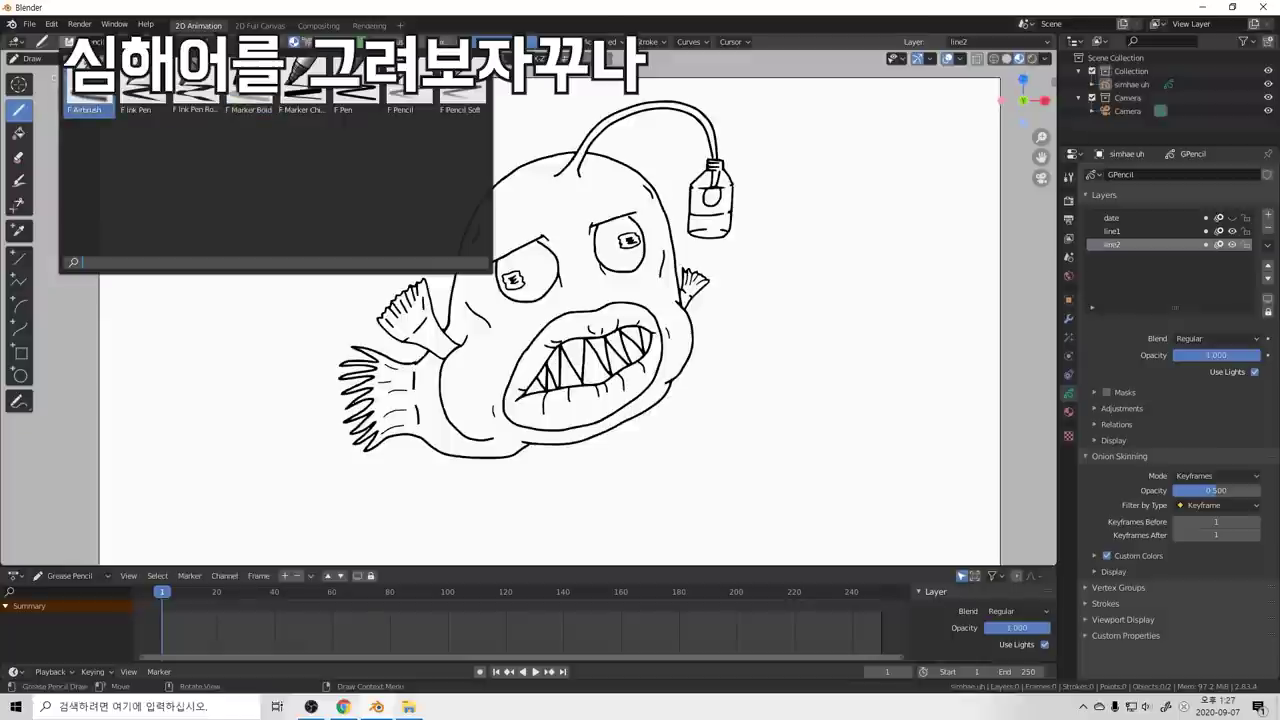
click(86, 95)
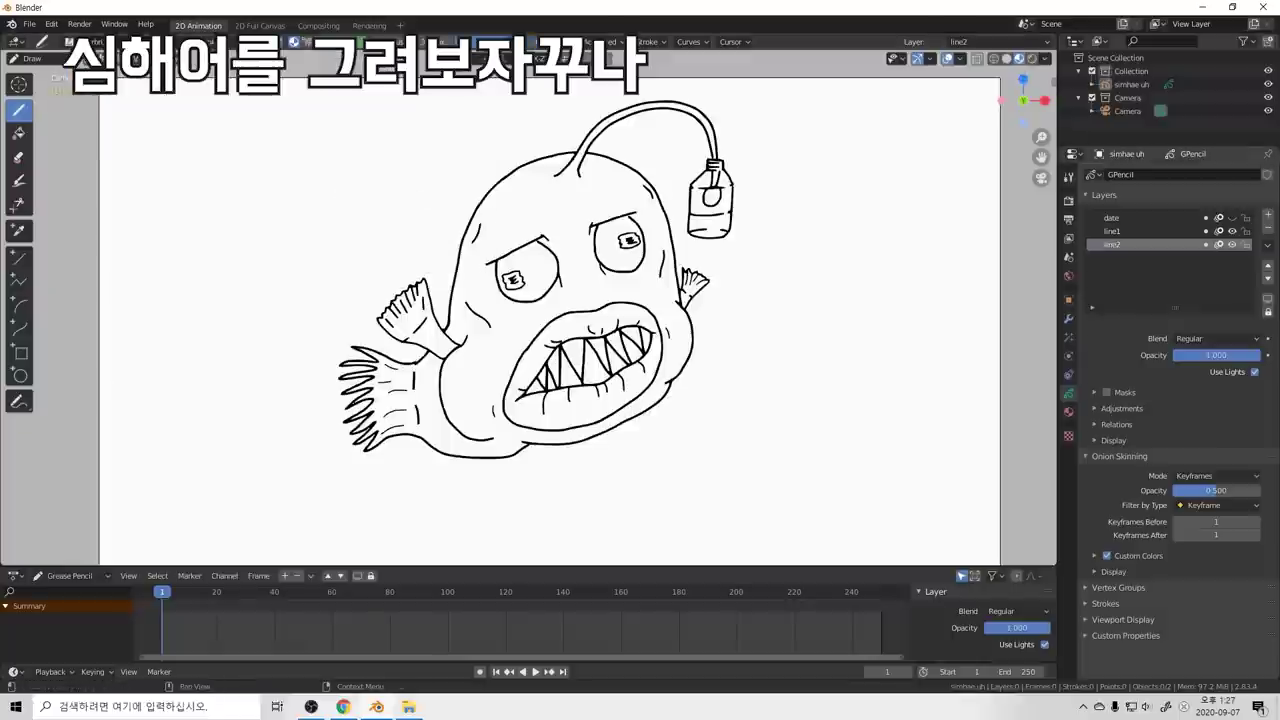
Step: Add a new Grease Pencil layer named fill and place it below line2
click(1268, 214)
click(1268, 278)
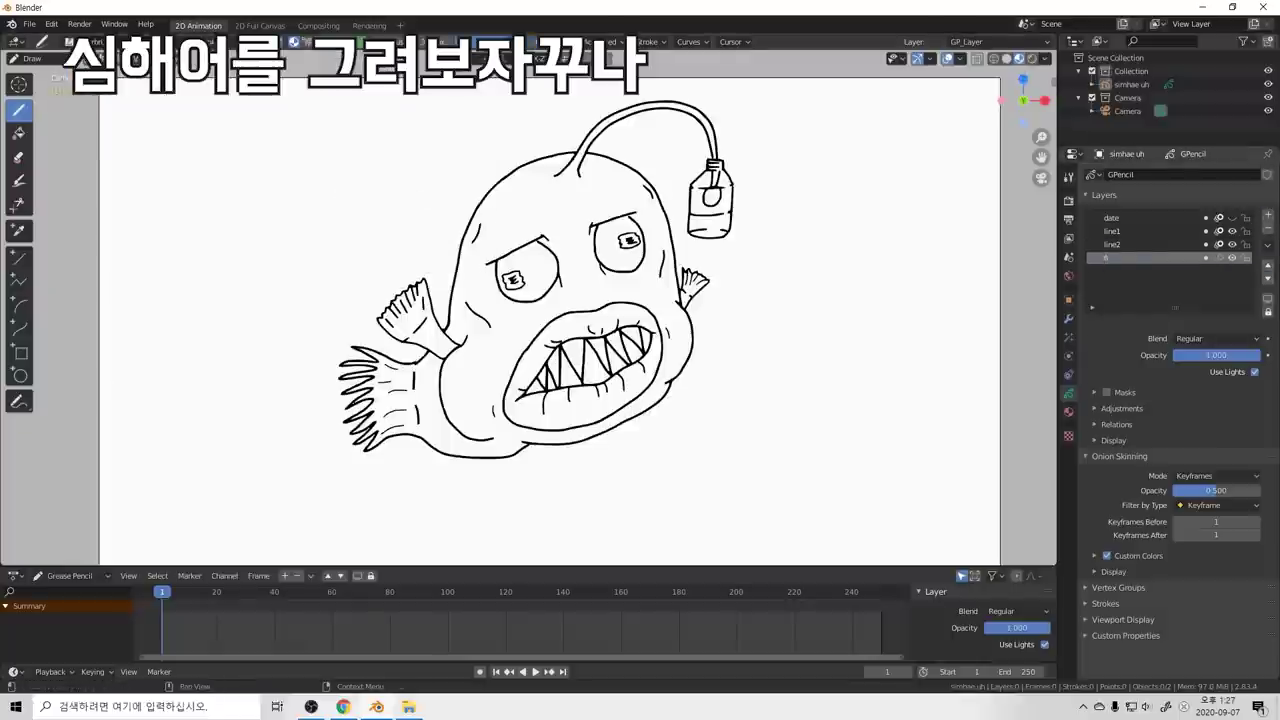
key(Return)
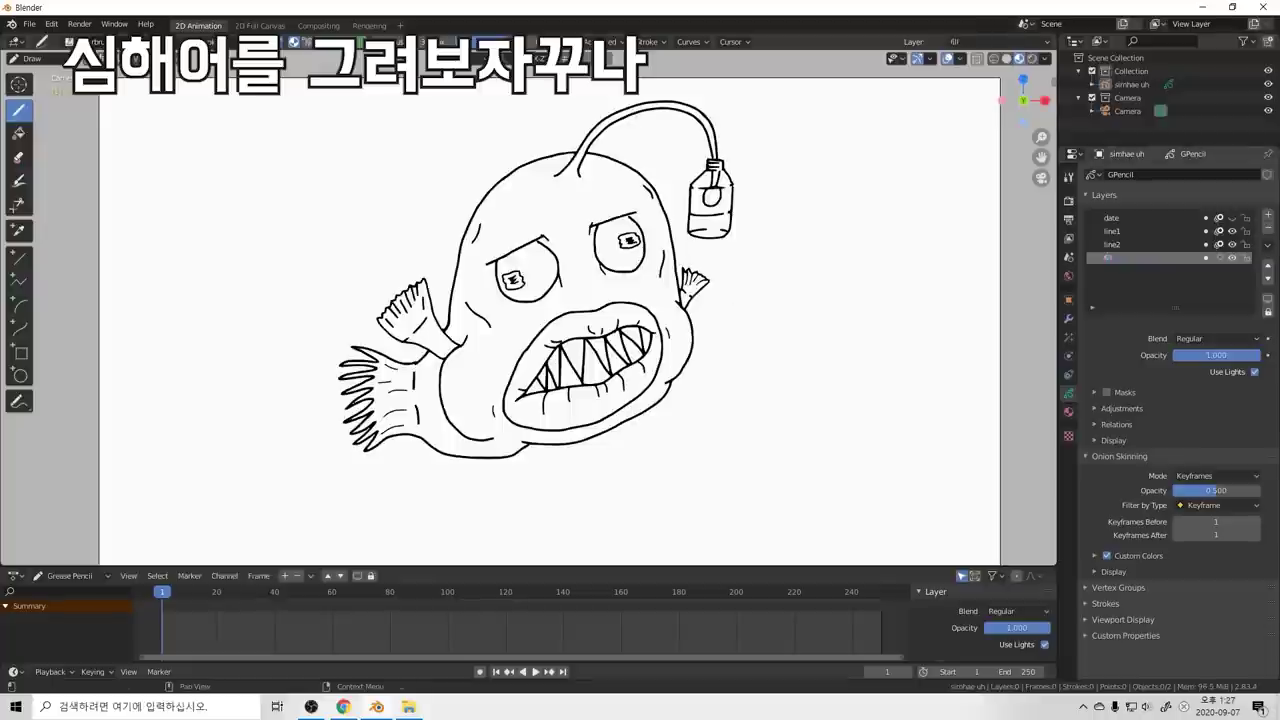
Step: Try airbrush strokes on the fish's forehead with a resized brush, undo them, and look through the available brushes
drag(520, 188, 509, 213)
key(ctrl+z)
scroll(574, 220, up, 2)
key(f)
mouse_move(540, 165)
mouse_down()
mouse_move(505, 205)
mouse_move(485, 305)
mouse_move(600, 325)
mouse_move(540, 252)
mouse_up()
scroll(666, 266, down, 4)
key(ctrl+z)
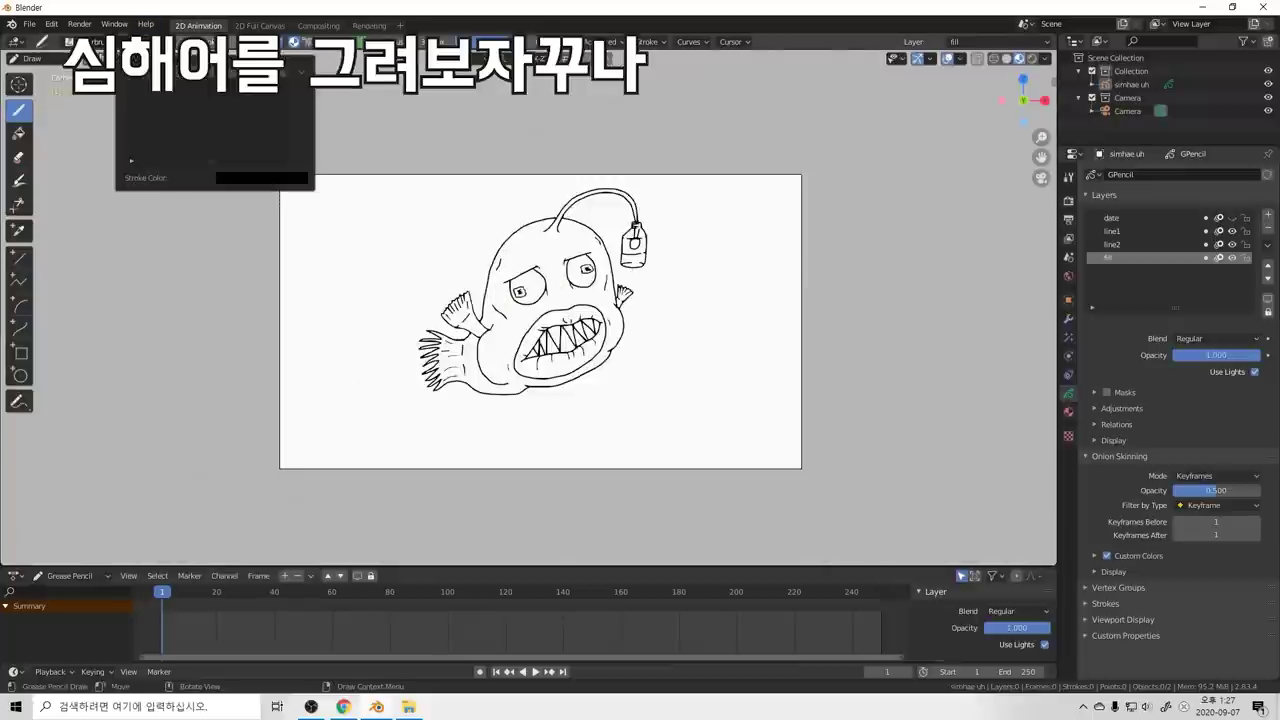
click(120, 42)
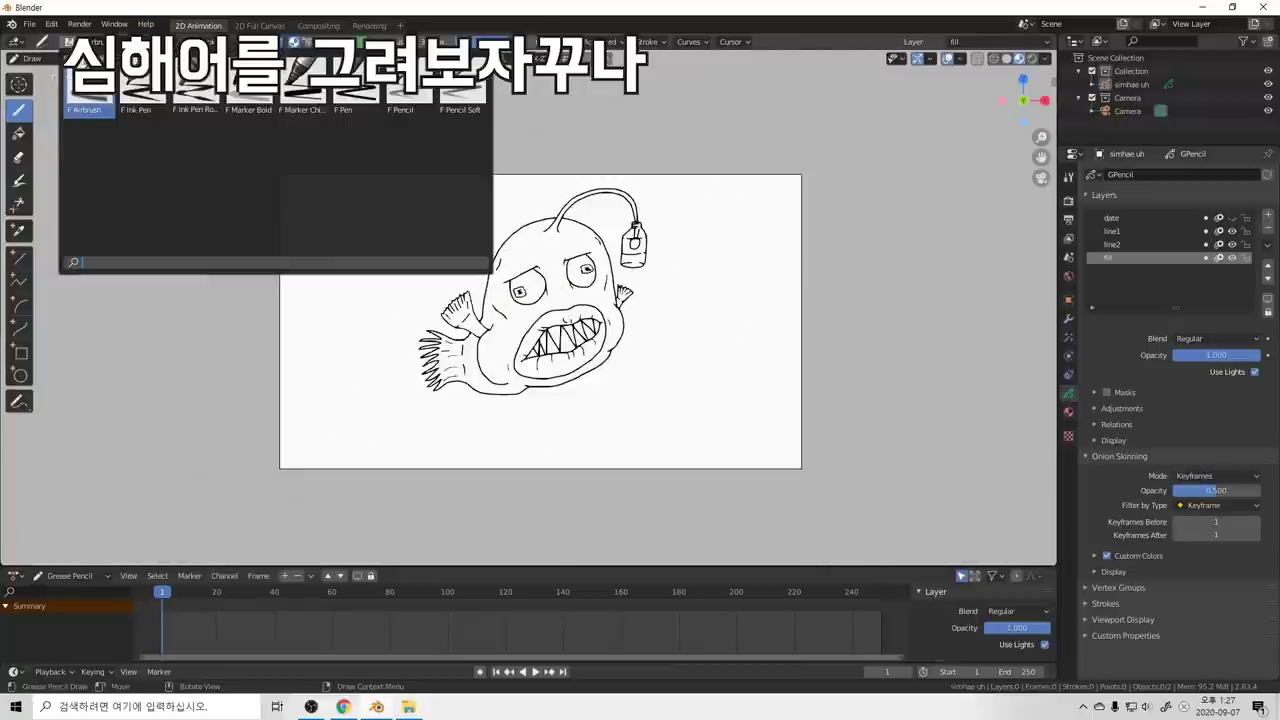
key(Escape)
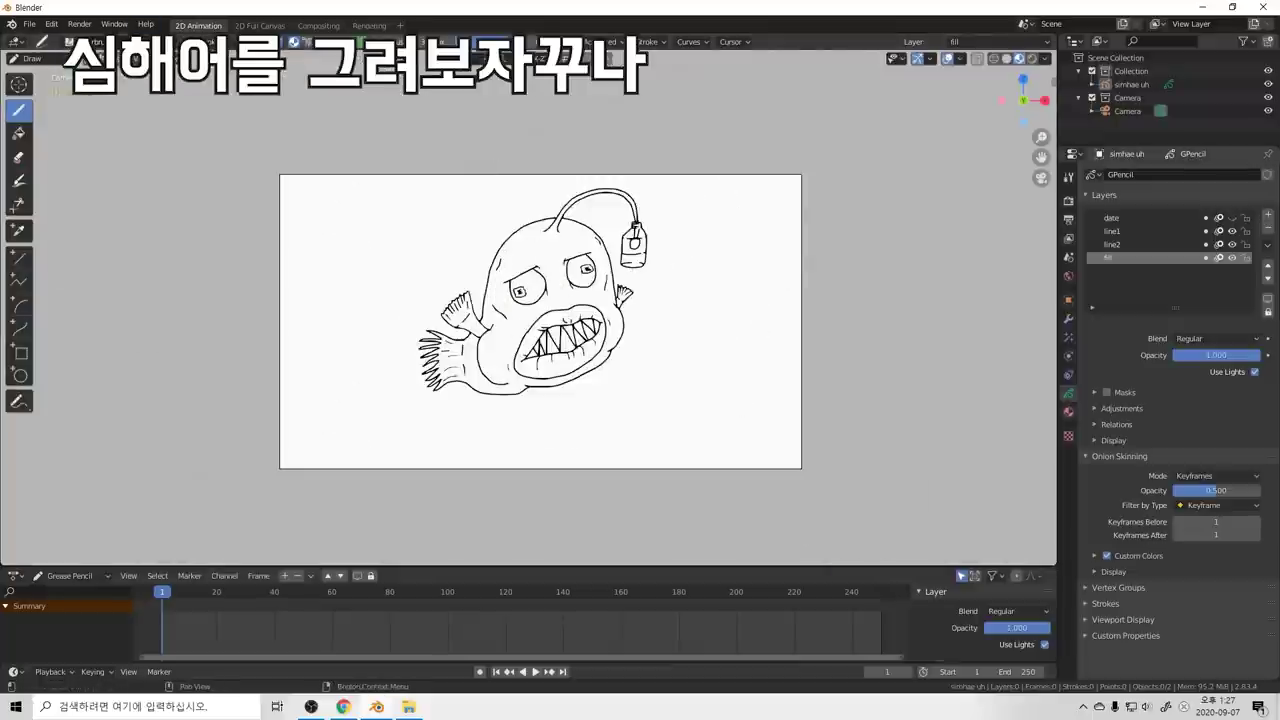
Step: Try the Dots mode type on the stroke of the existing line material and undo it
click(1068, 411)
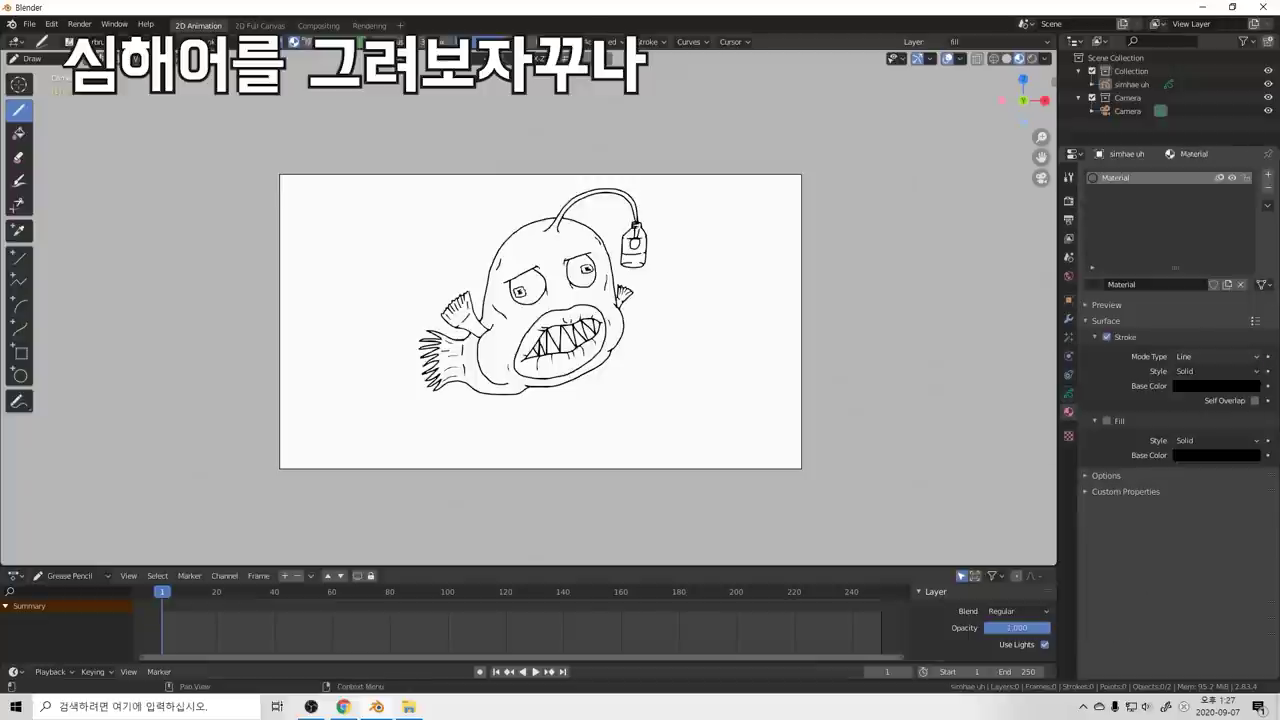
click(1215, 356)
click(1215, 387)
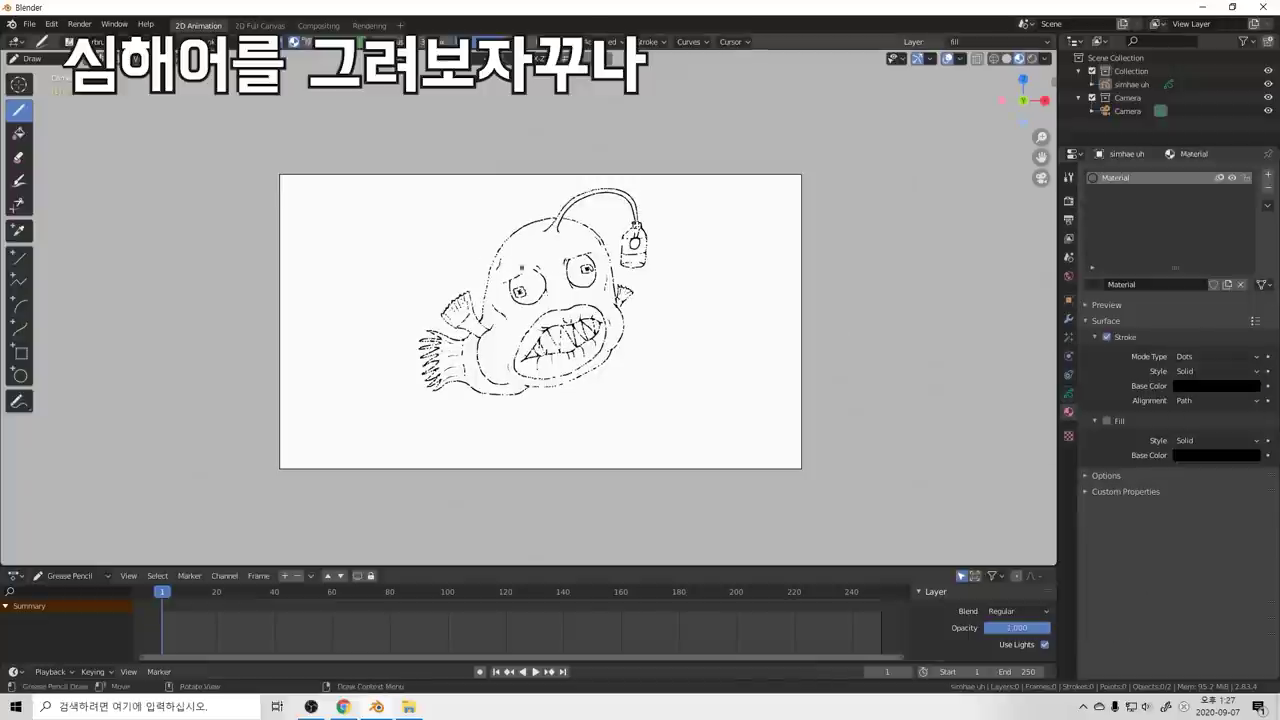
key(ctrl+z)
Step: Add a second material slot to the fish object and create a new material in it
click(1068, 393)
click(1068, 411)
click(1268, 174)
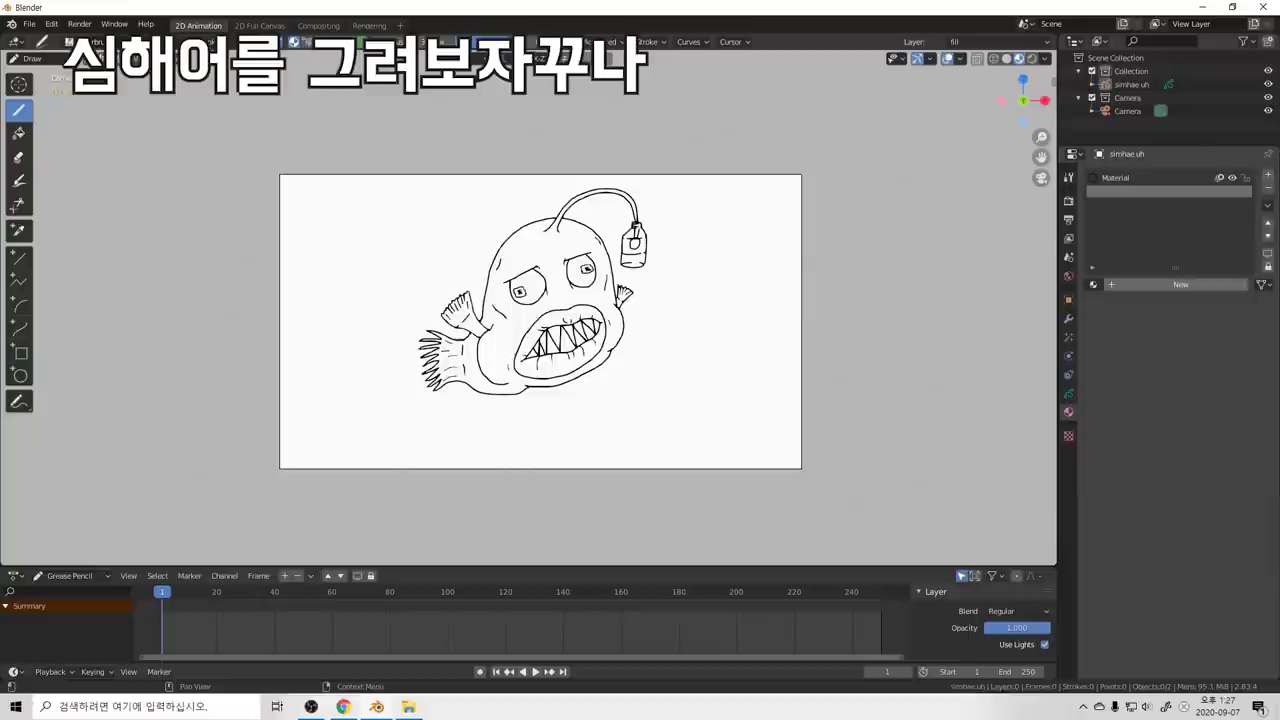
click(1176, 284)
scroll(540, 321, up, 2)
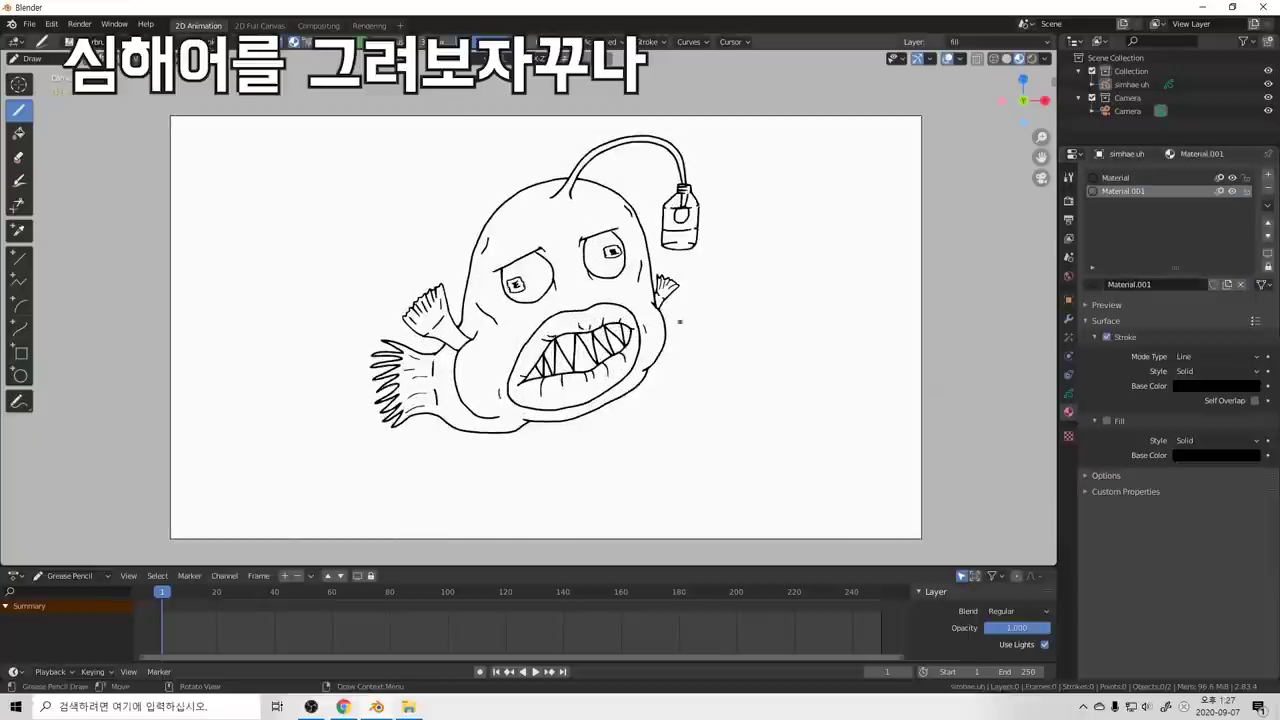
Step: Try the Dots mode type on Material.001 with a short airbrush stroke at the side of the head, undoing the stroke
click(1216, 371)
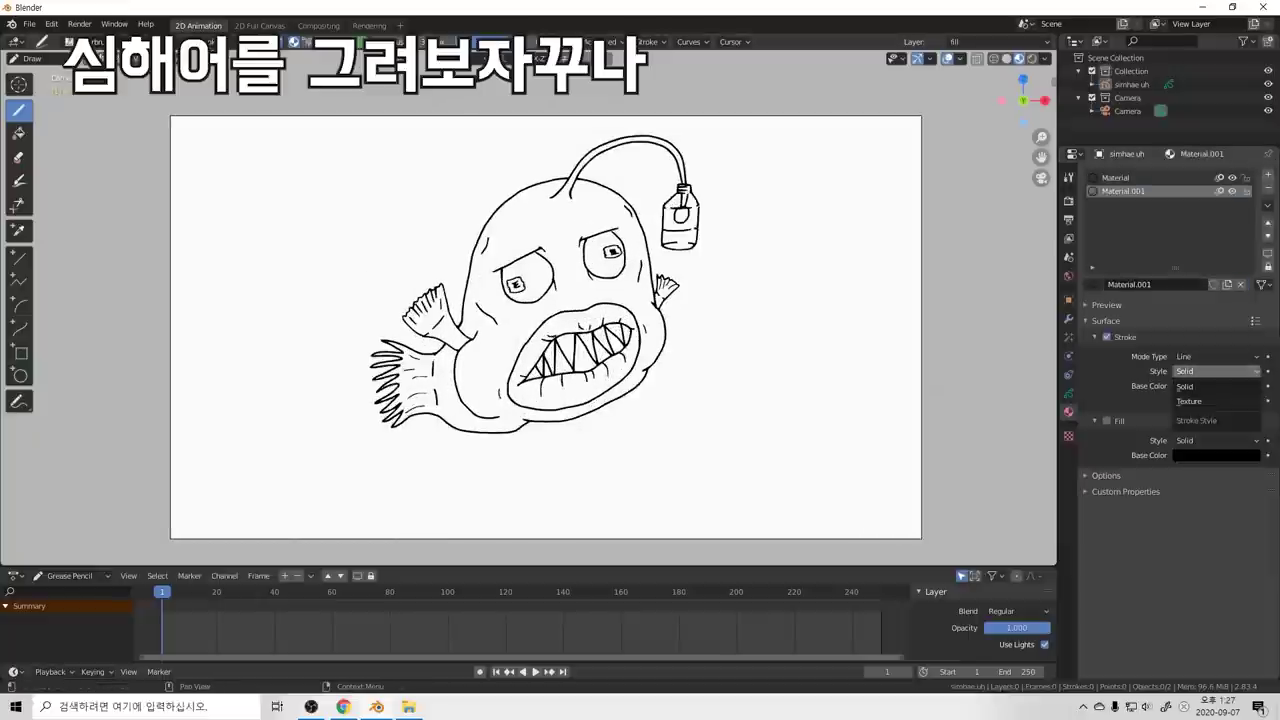
click(1216, 357)
click(1196, 386)
drag(500, 229, 499, 236)
scroll(528, 305, up, 6)
scroll(516, 222, down, 2)
key(ctrl+z)
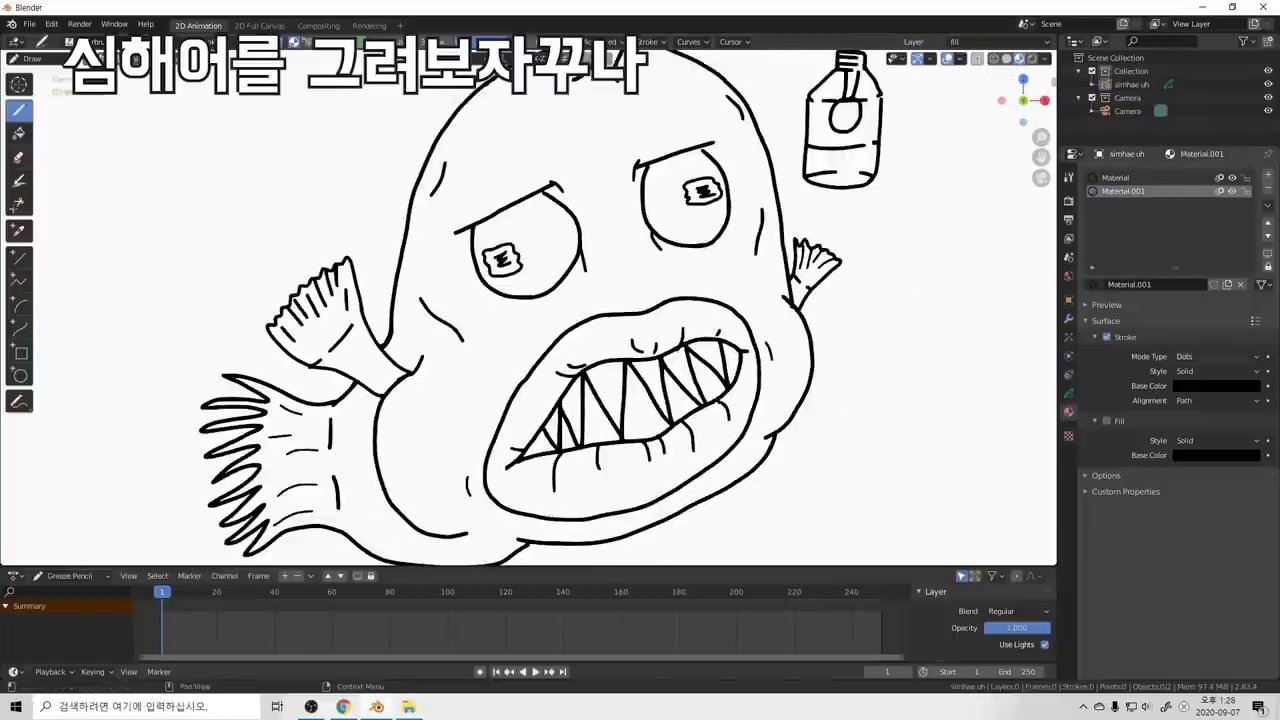
Step: Change Material.001's stroke mode type again, try soft airbrush strokes above the fish's eye, and undo them
click(1208, 357)
click(1185, 386)
click(505, 166)
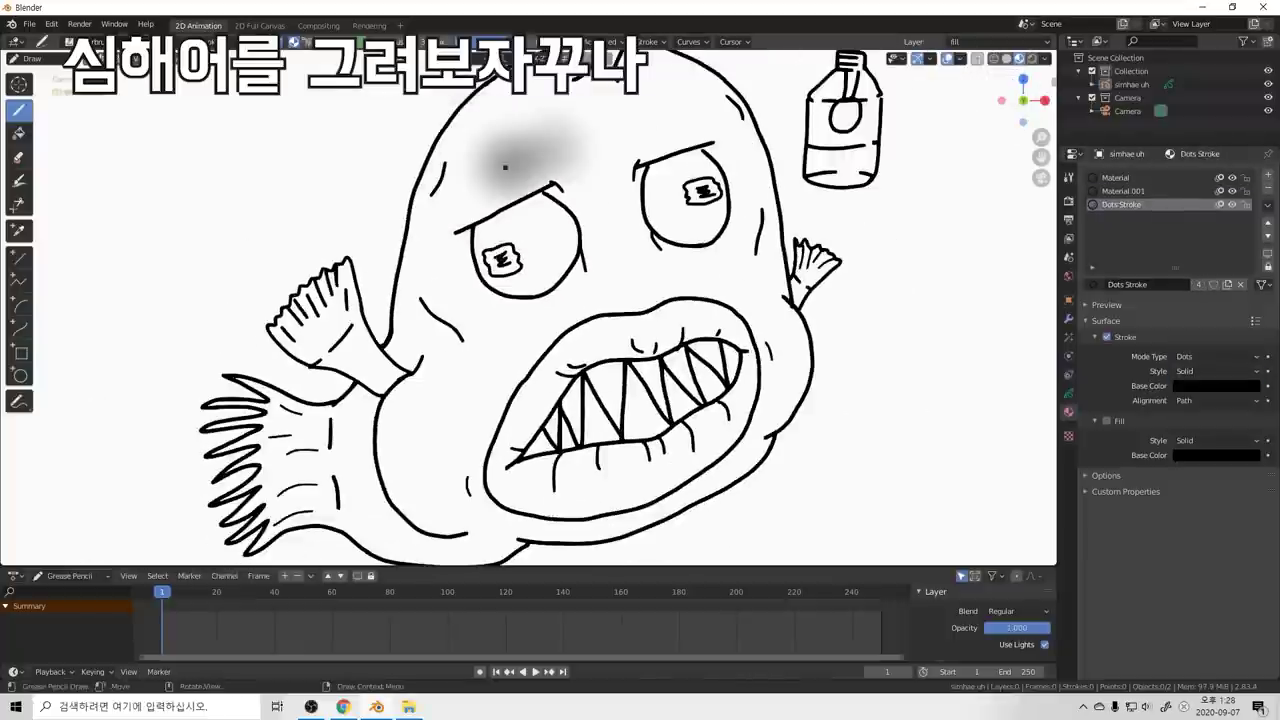
mouse_move(530, 136)
mouse_down()
mouse_move(482, 186)
mouse_move(474, 240)
mouse_up()
key(ctrl+z)
drag(578, 162, 543, 228)
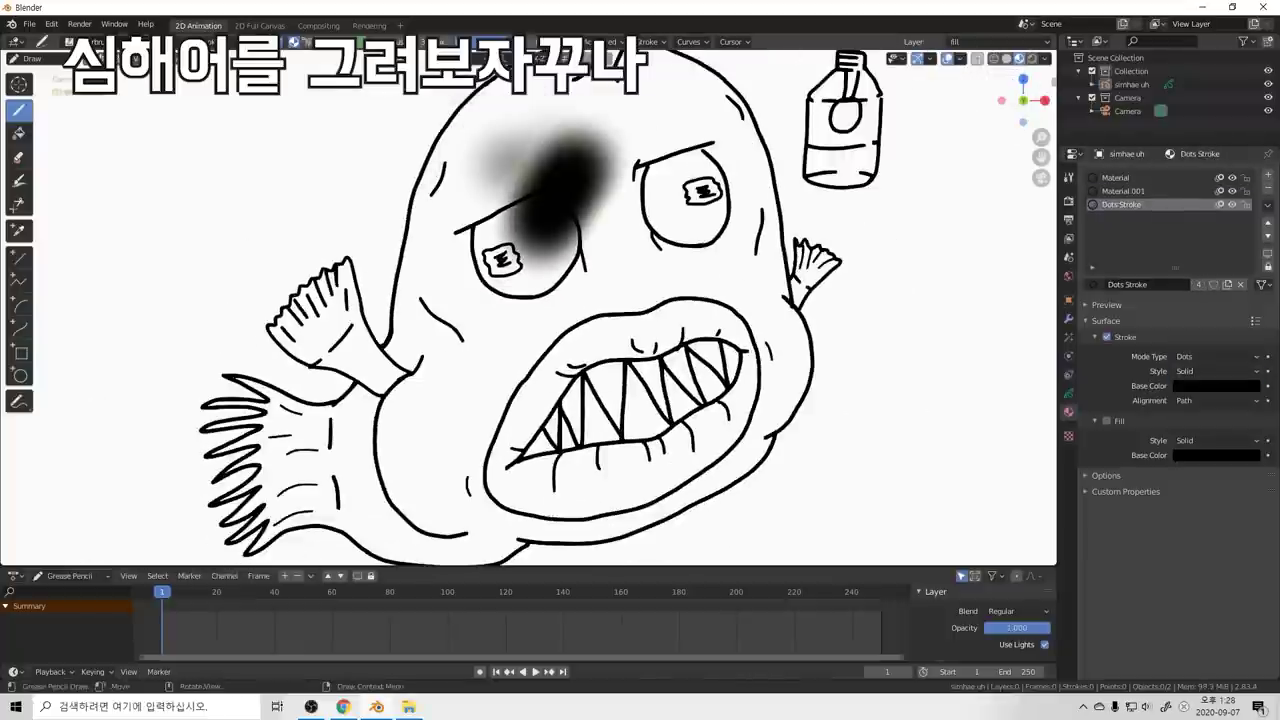
key(ctrl+z)
key(ctrl+z)
Step: Redo the airbrush test strokes, try a thick stroke along the forehead's outer edge, and undo it all
click(1215, 356)
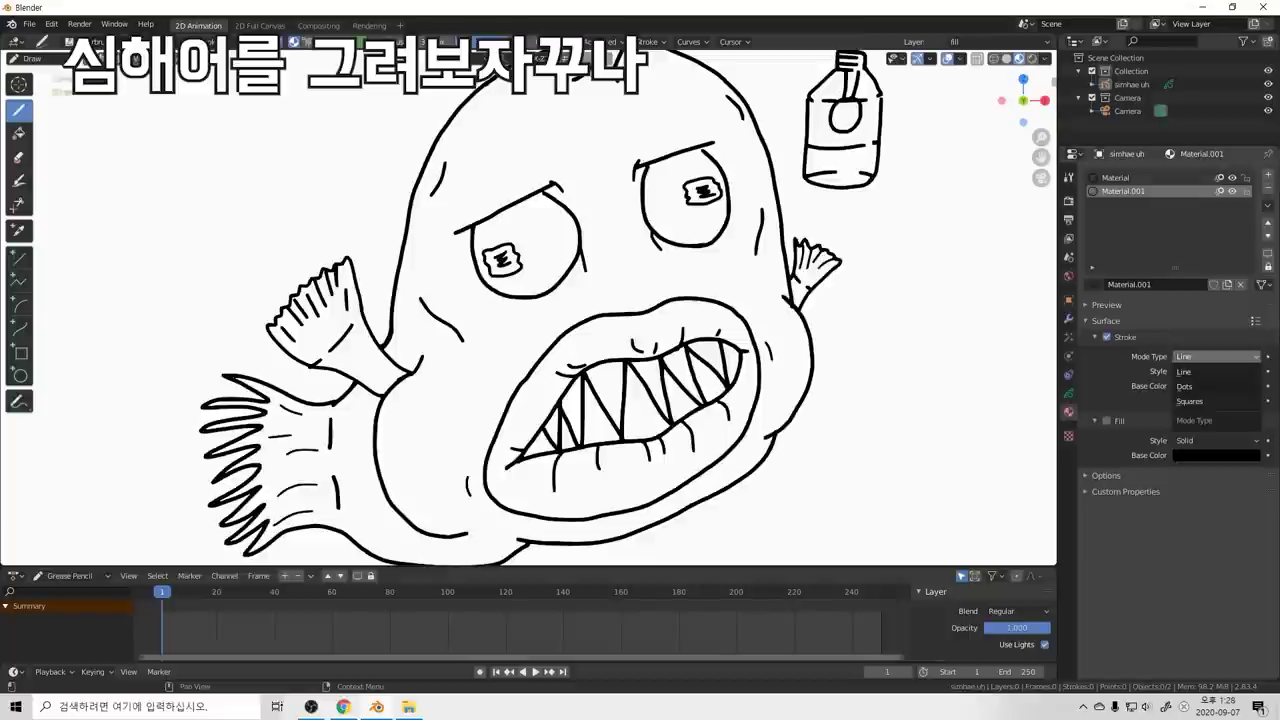
key(ctrl+shift+z)
key(ctrl+shift+z)
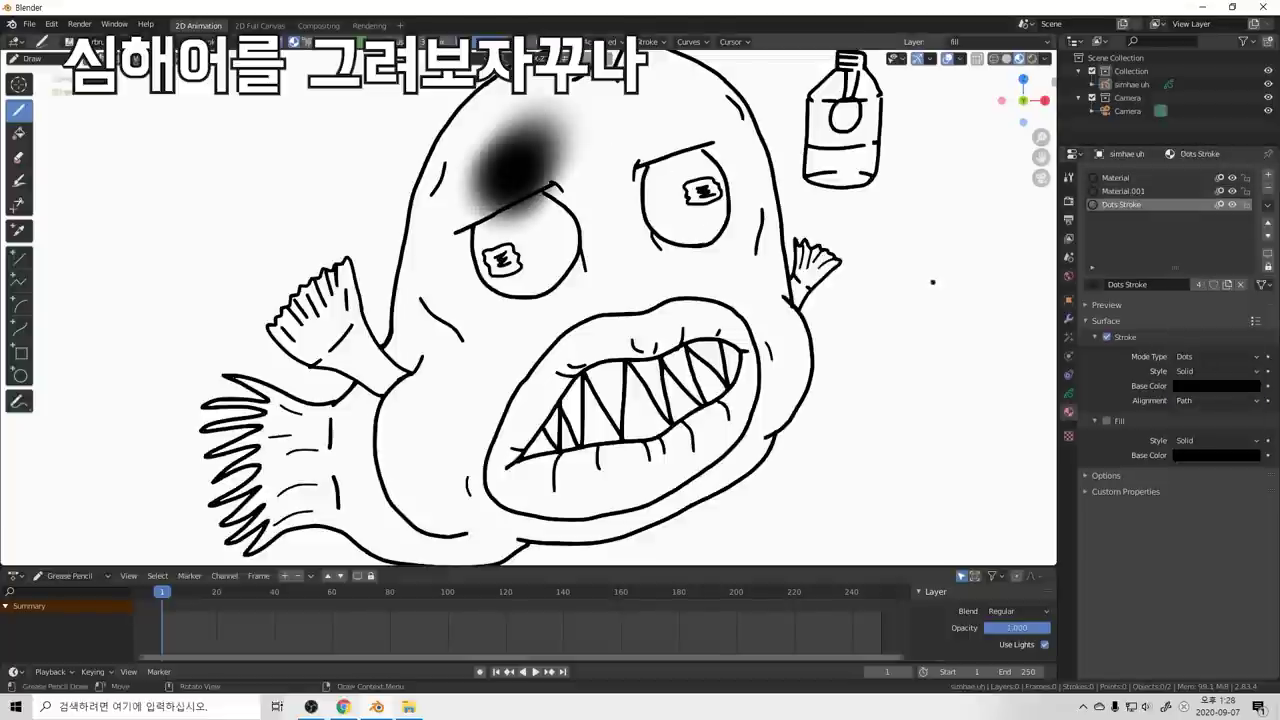
key(ctrl+z)
mouse_move(530, 76)
mouse_down()
mouse_move(474, 186)
mouse_move(482, 202)
mouse_up()
scroll(685, 222, down, 2)
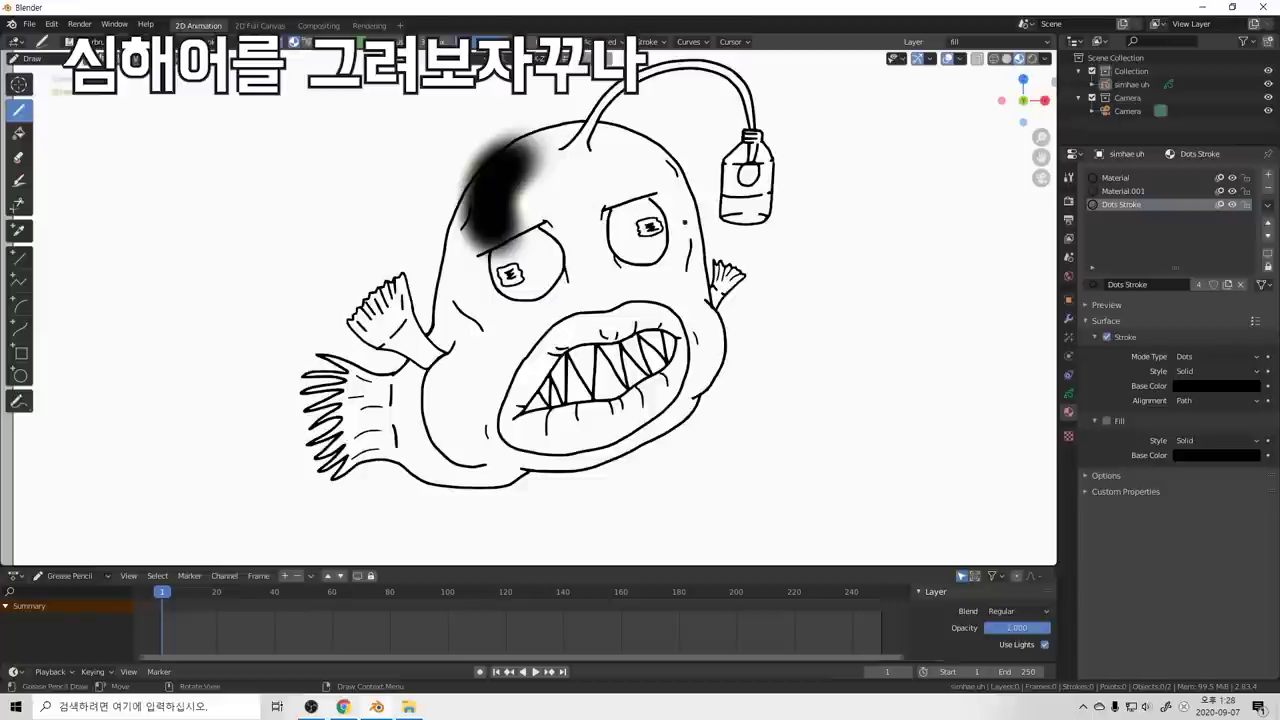
key(ctrl+z)
key(ctrl+z)
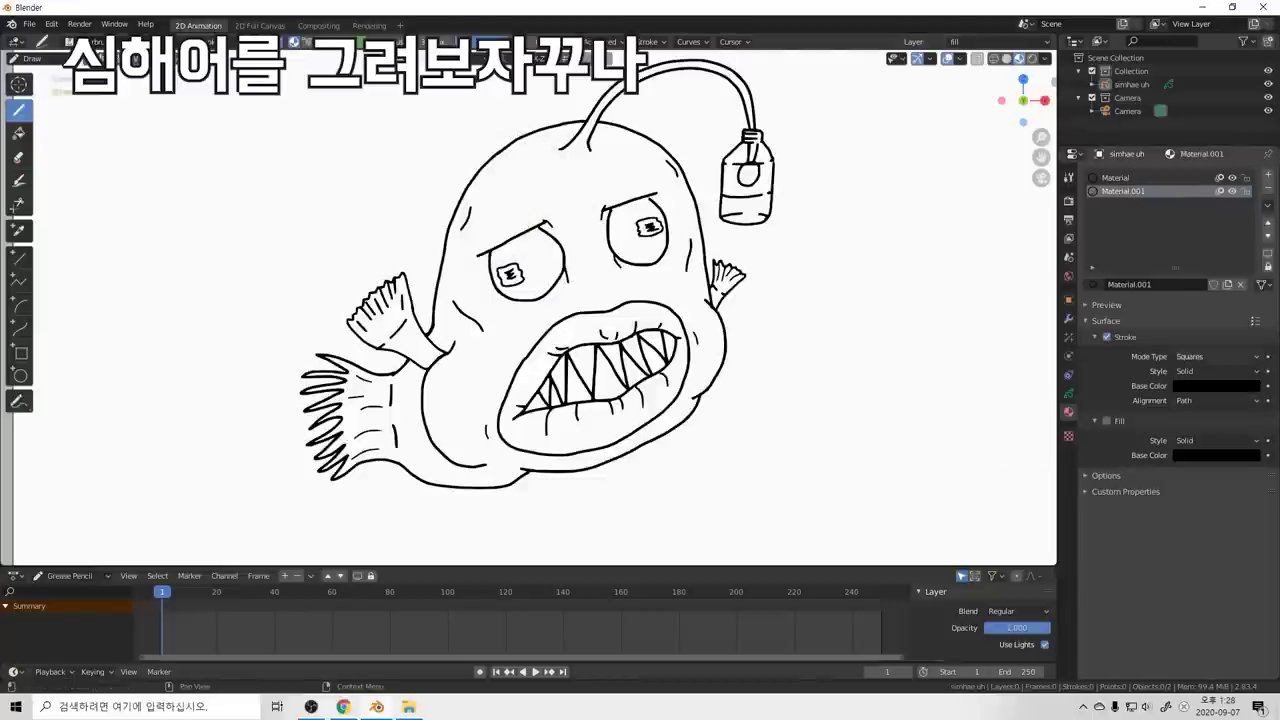
Step: Switch Material.001's stroke mode type to Dots
click(1215, 356)
click(1195, 371)
click(1215, 356)
click(1200, 373)
Step: Try the Fixed stroke alignment on Material.001 with a test stroke on the forehead, and undo it
click(1215, 400)
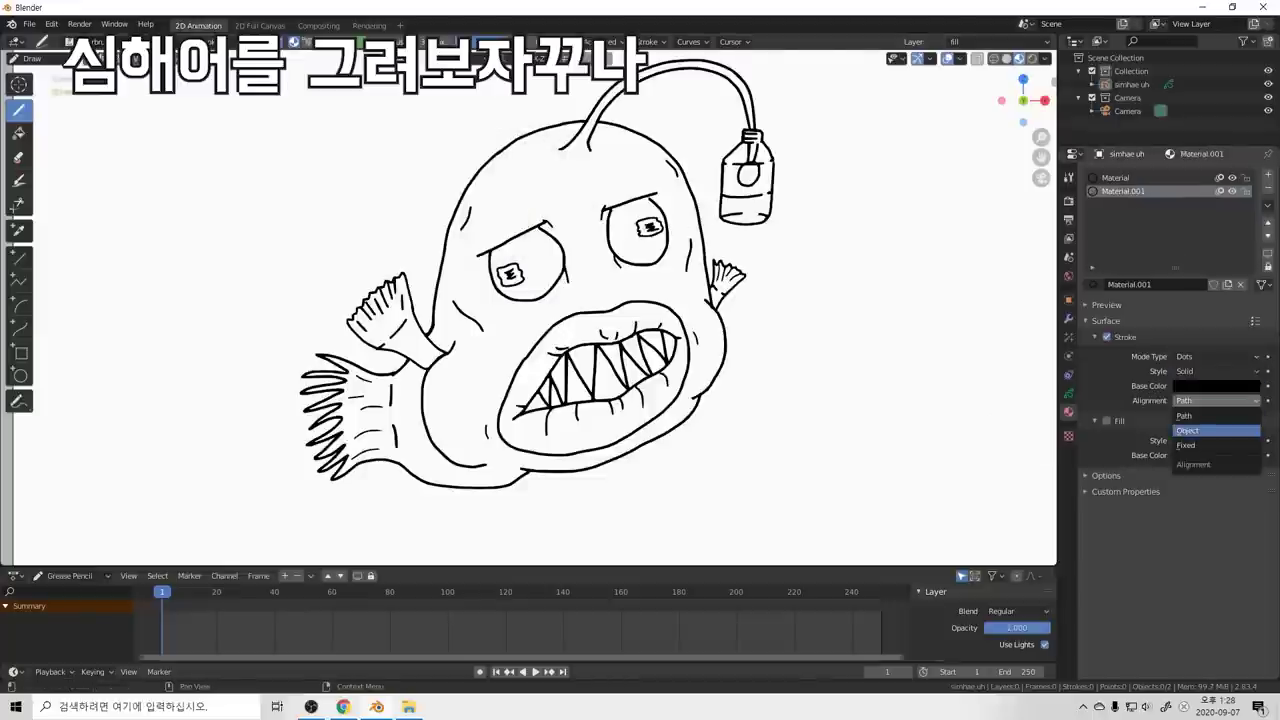
key(ctrl+shift+z)
key(ctrl+shift+z)
key(ctrl+z)
click(1215, 400)
click(1215, 444)
drag(535, 187, 519, 201)
key(ctrl+z)
click(1215, 400)
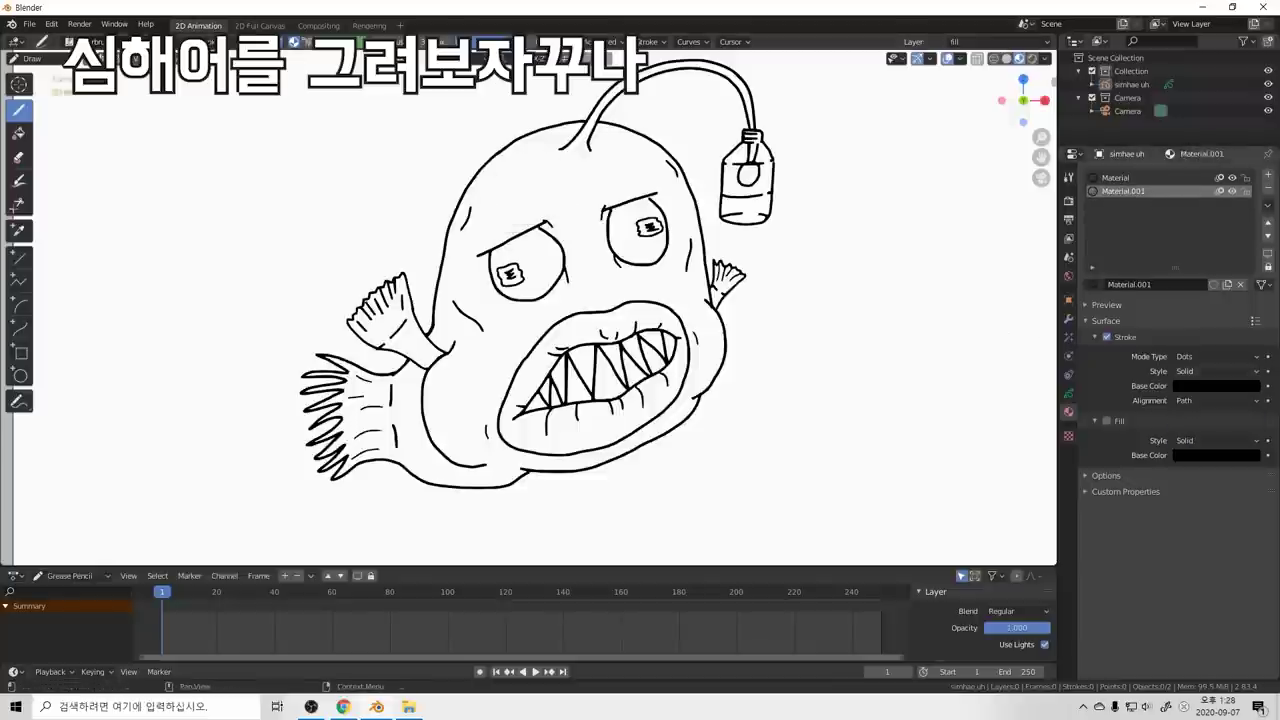
Step: Set Material.001's mode type to Line with Fill enabled, try an airbrush stroke between the eyes, and undo it
click(1215, 356)
click(1193, 371)
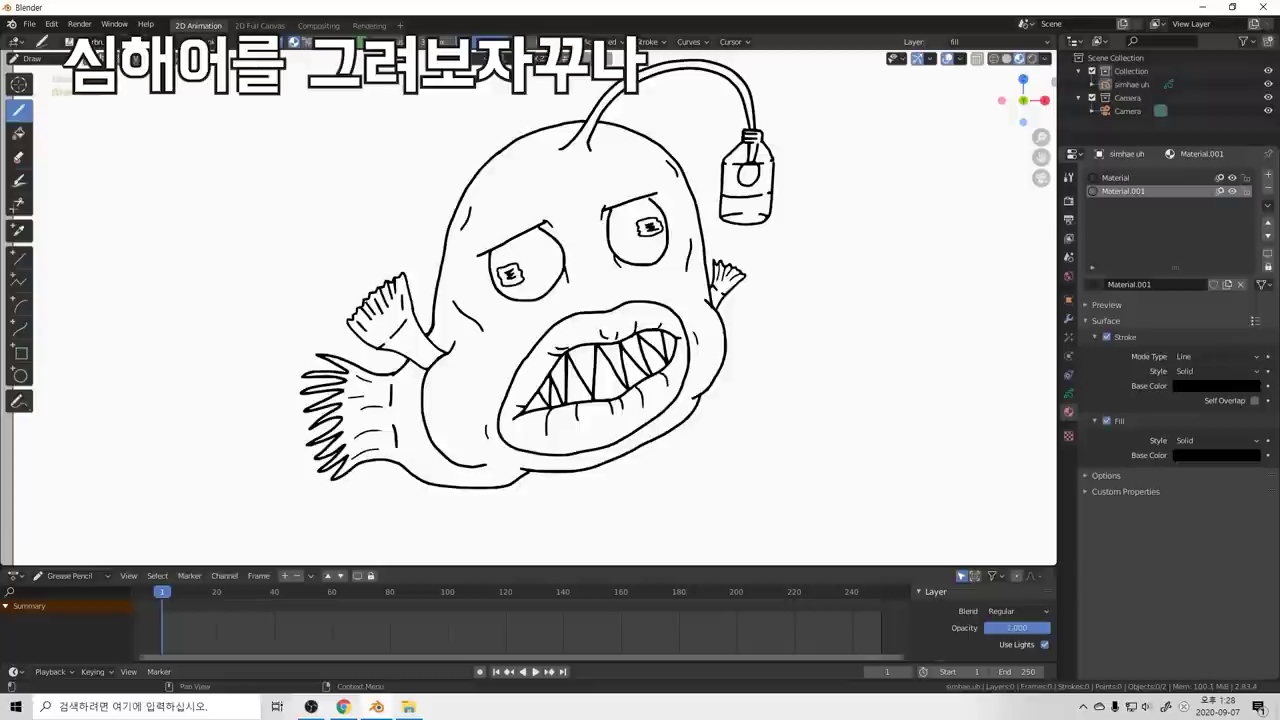
drag(559, 195, 591, 268)
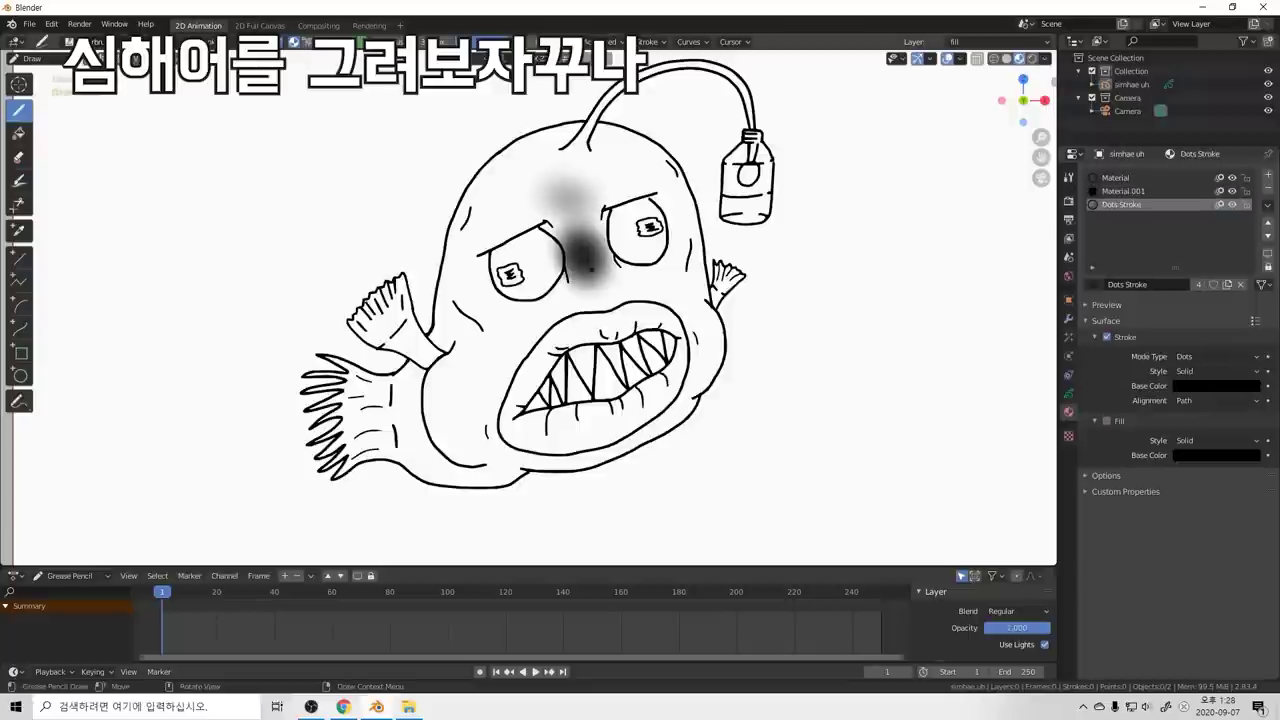
key(ctrl+z)
key(ctrl+z)
key(ctrl+z)
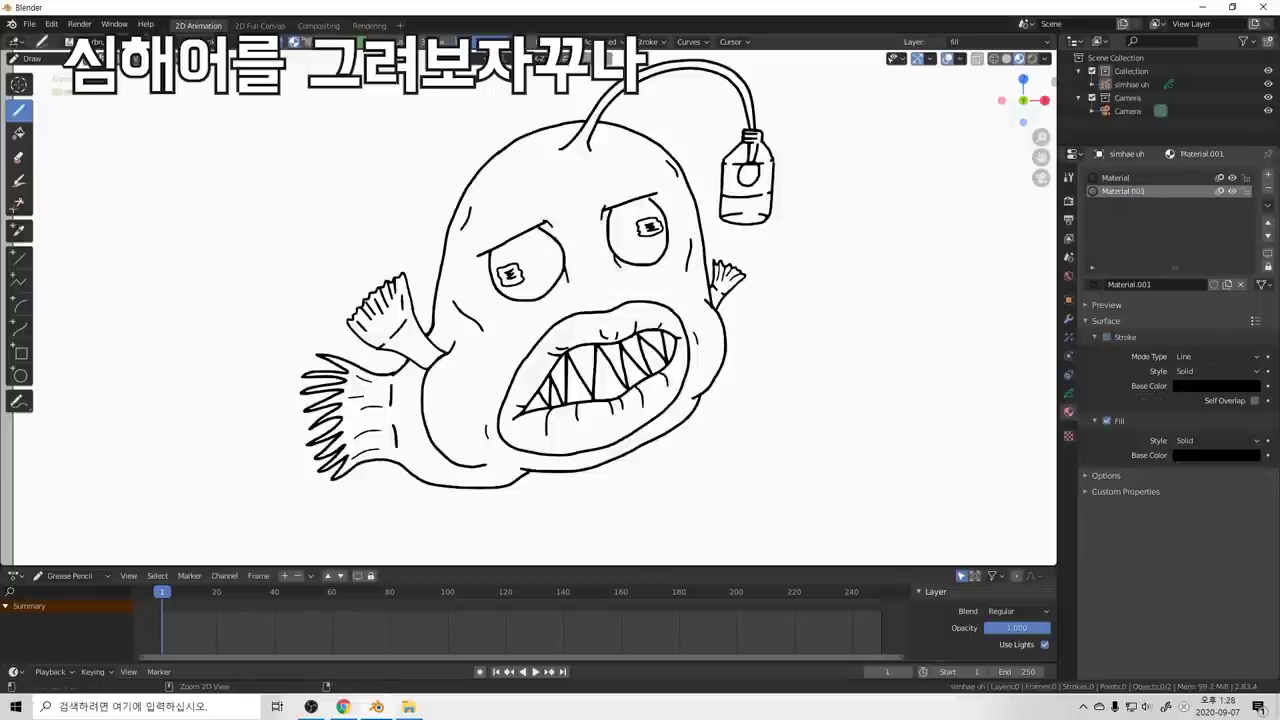
Step: Restore the soft airbrush dab on the forehead, inspect its soft edge up close, and undo it
key(ctrl+shift+z)
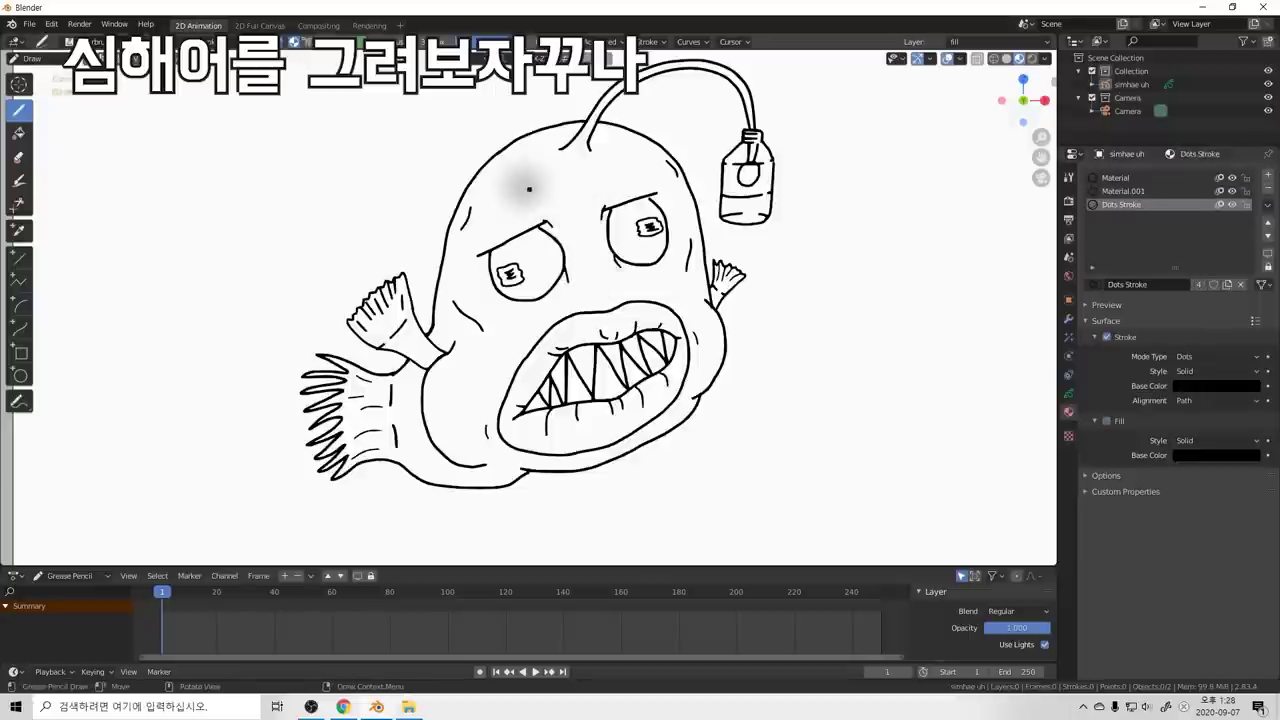
scroll(490, 170, up, 5)
scroll(513, 167, up, 8)
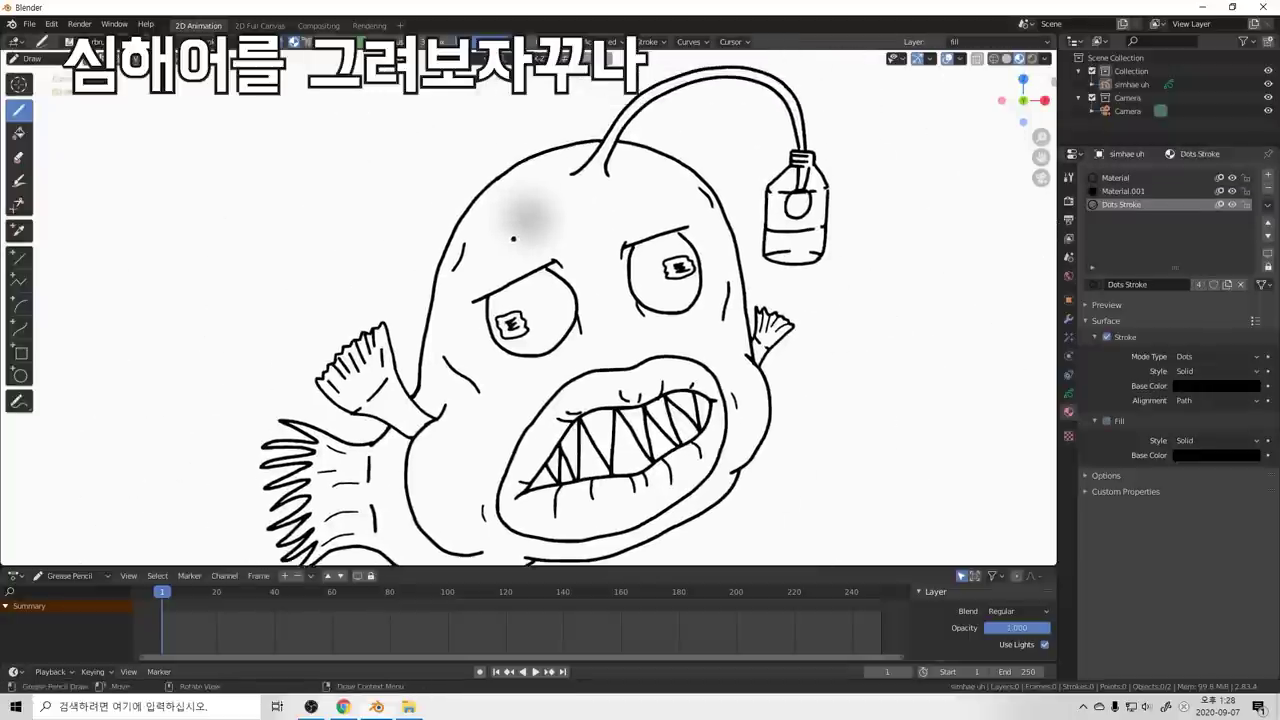
scroll(553, 364, up, 8)
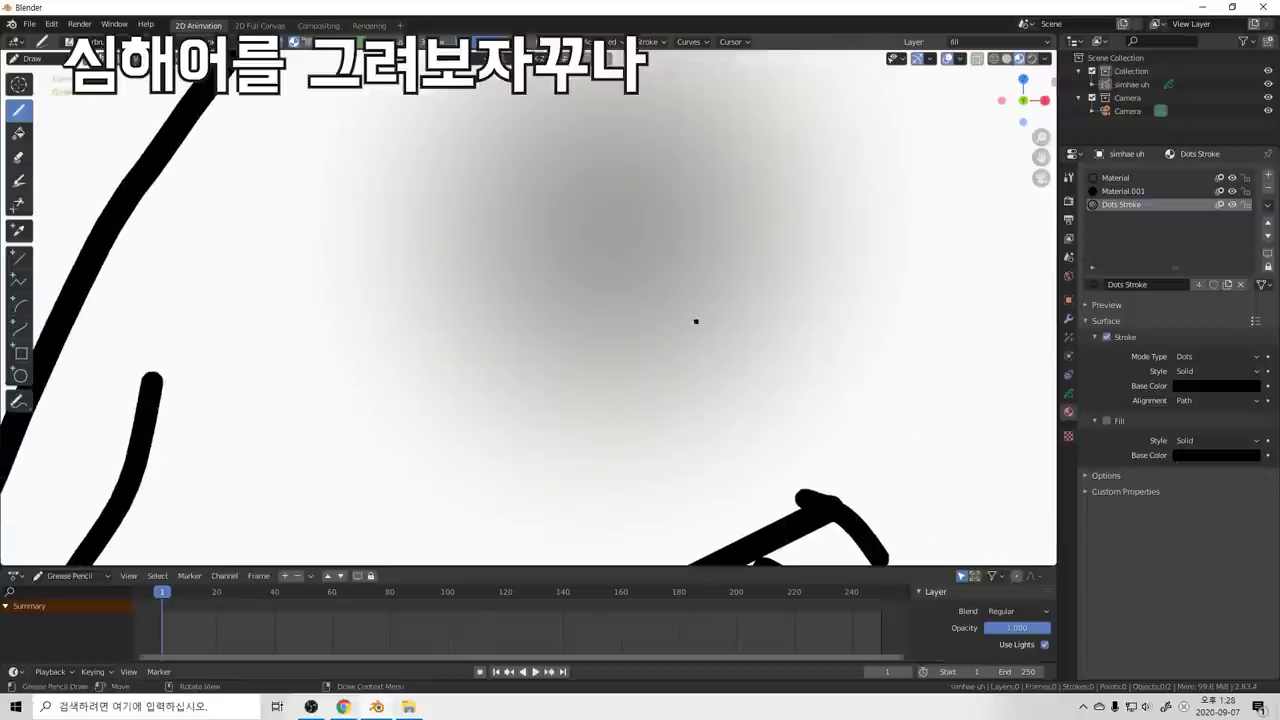
scroll(692, 320, down, 8)
key(ctrl+z)
key(ctrl+z)
scroll(688, 296, down, 2)
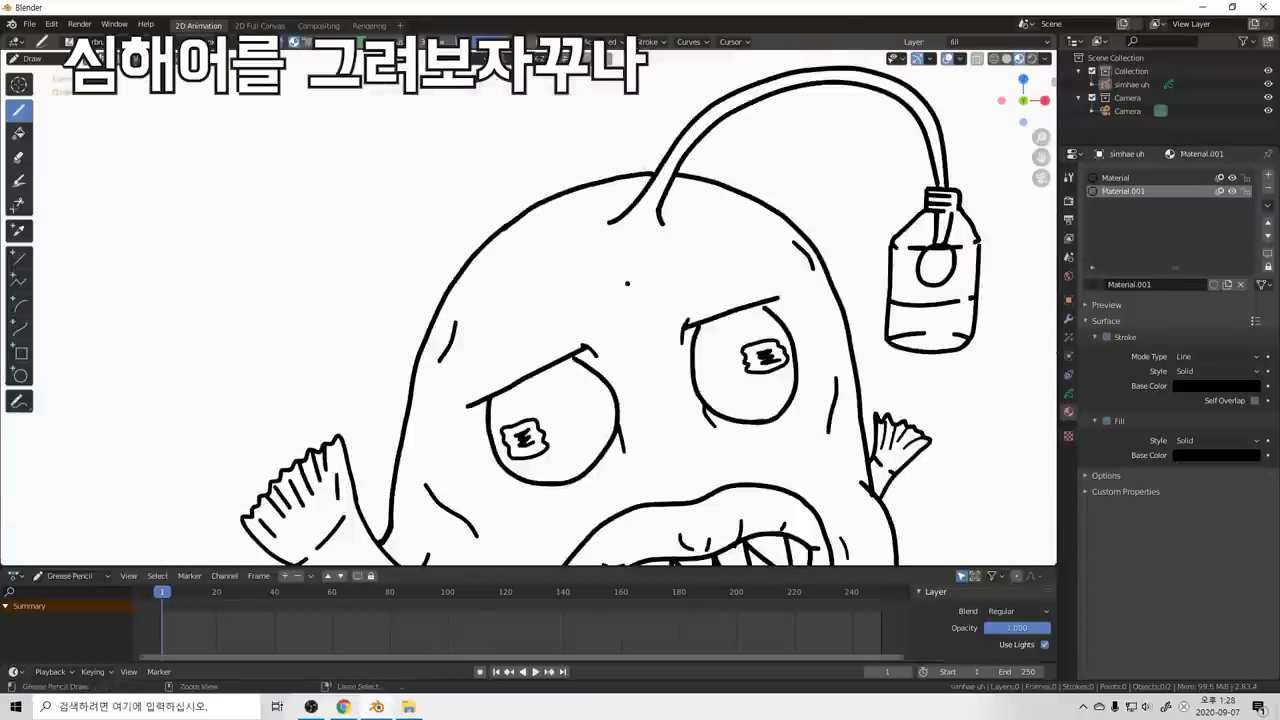
Step: Adjust the airbrush's radius over the fish's forehead
key(f)
click(726, 285)
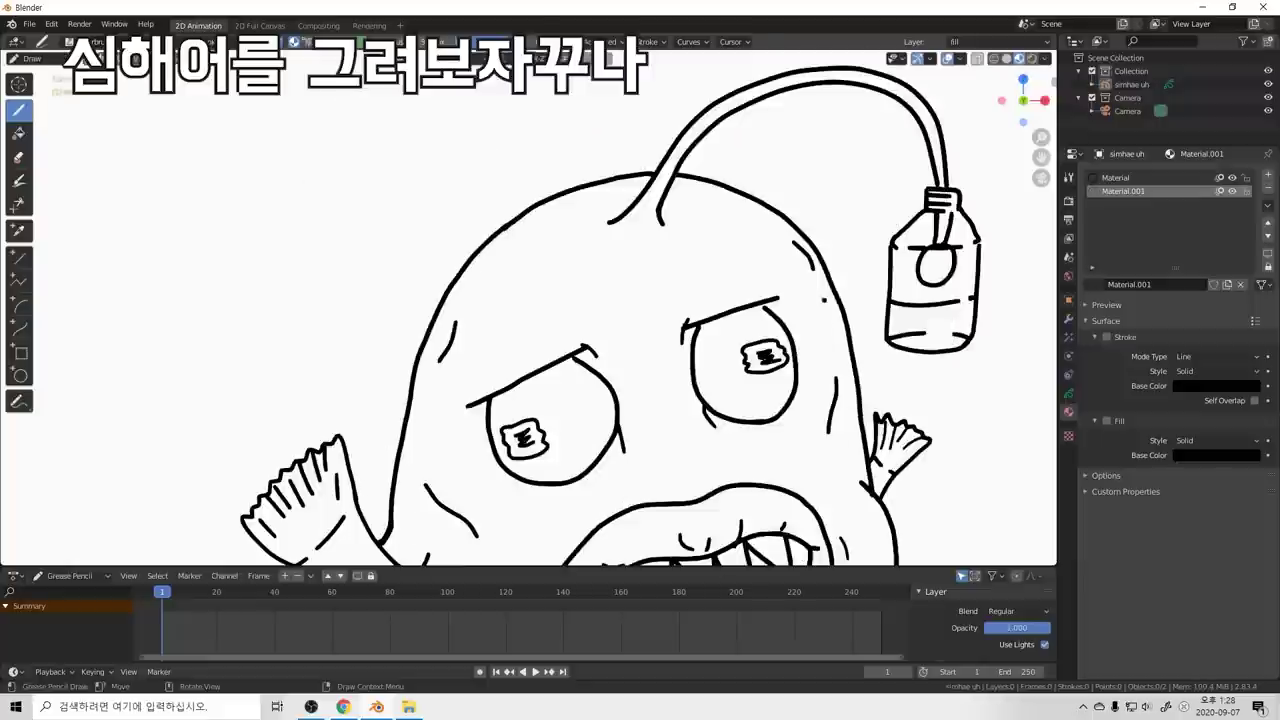
Step: Resize the airbrush, paint two test strokes on the forehead, and undo both
scroll(720, 286, down, 8)
key(f)
key(Return)
scroll(485, 106, up, 4)
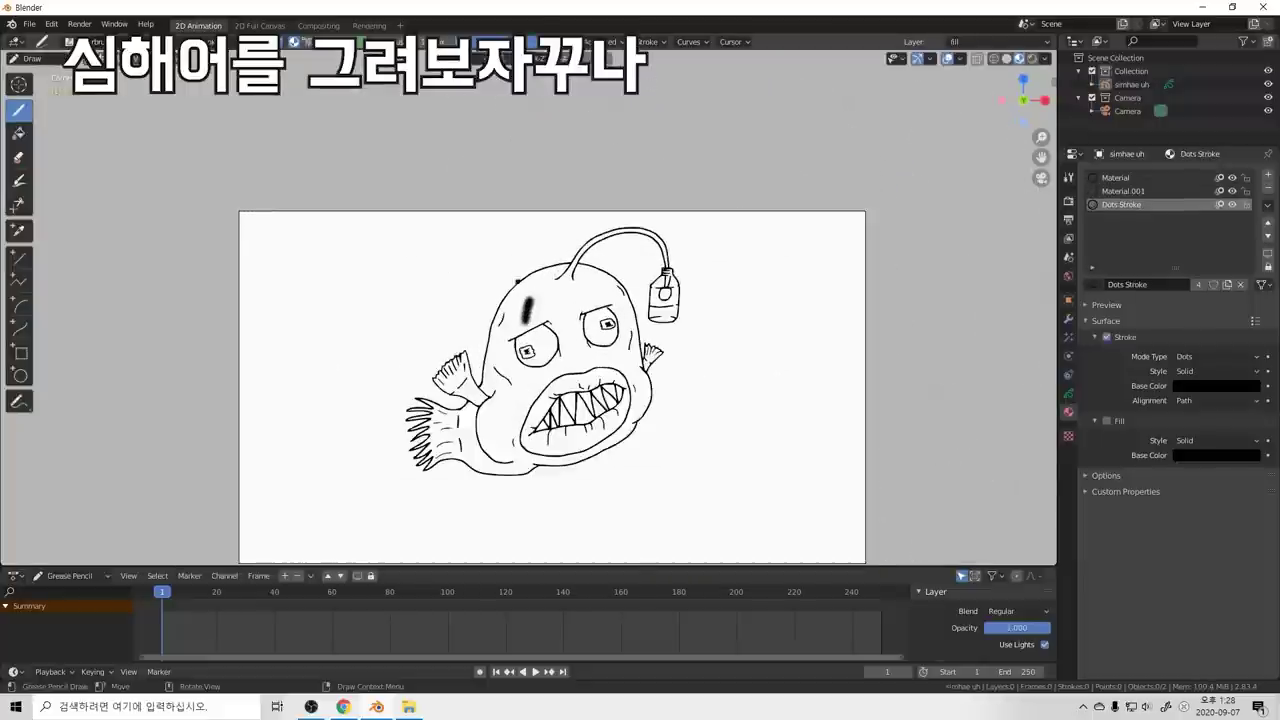
scroll(531, 296, up, 8)
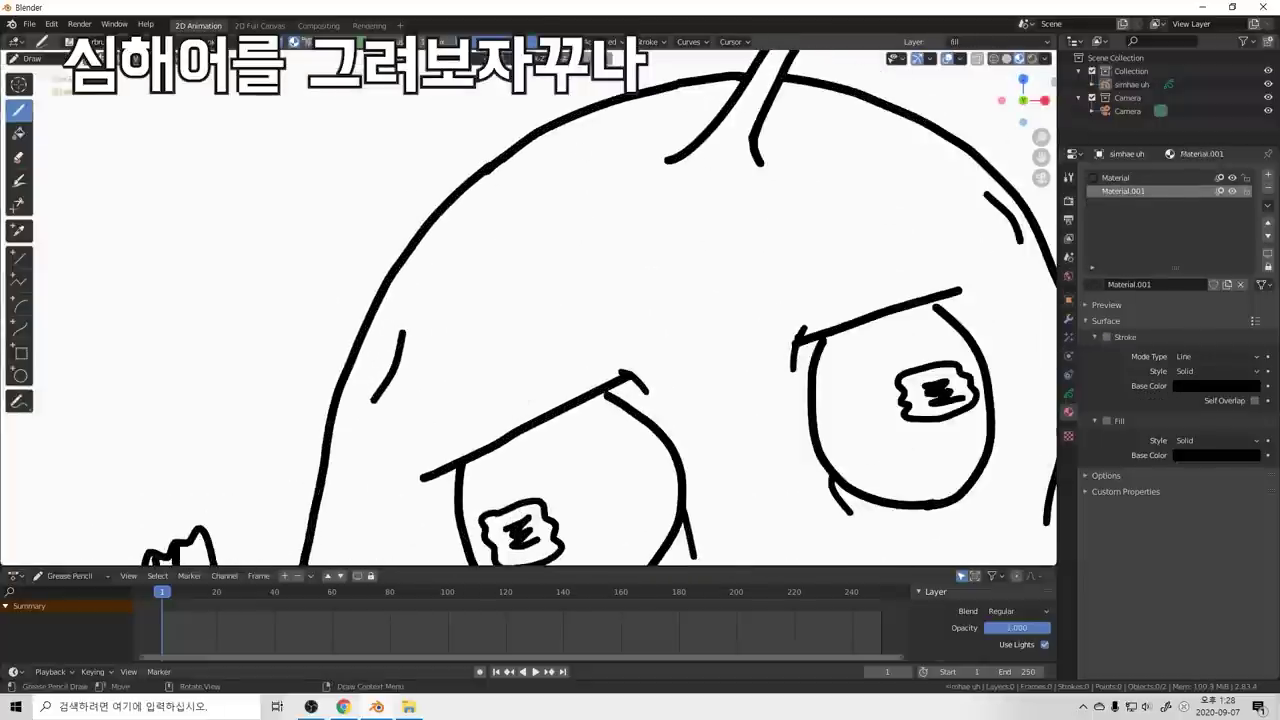
drag(557, 178, 527, 282)
mouse_move(603, 238)
mouse_down()
mouse_move(742, 302)
mouse_move(617, 250)
mouse_up()
scroll(670, 217, up, 2)
scroll(668, 220, down, 3)
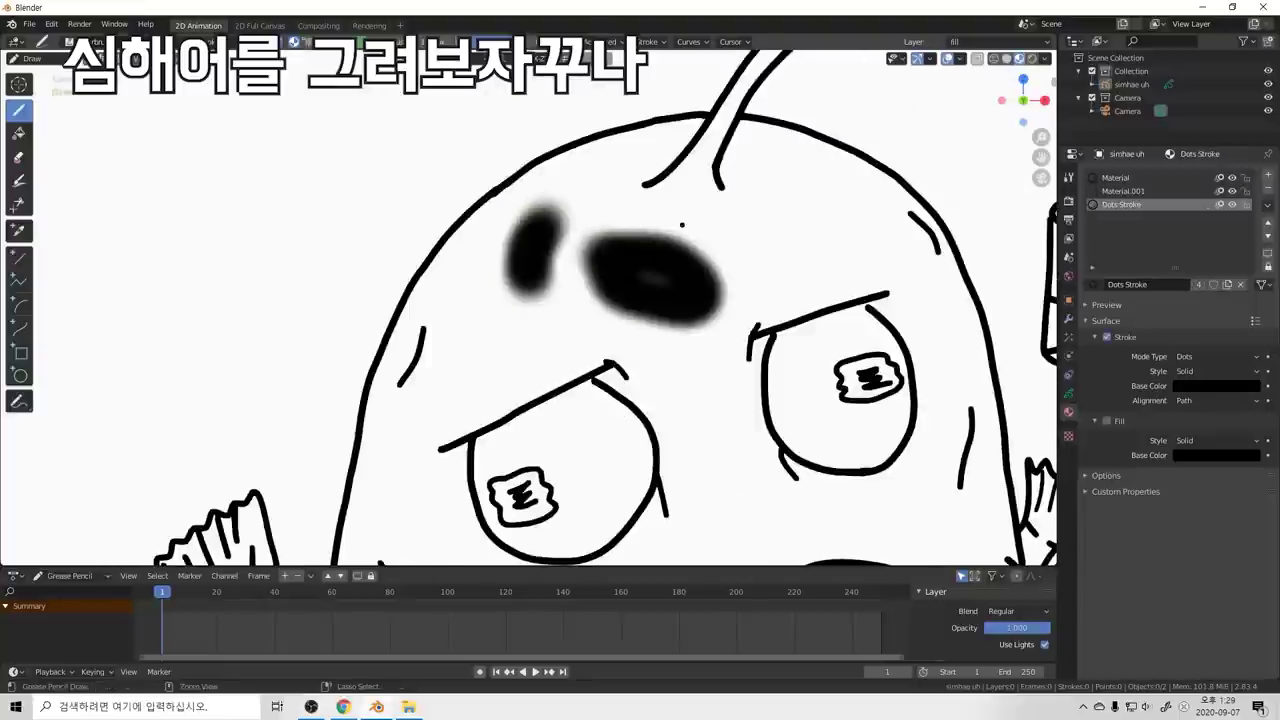
key(ctrl+z)
key(ctrl+z)
key(ctrl+z)
key(ctrl+shift+z)
key(ctrl+z)
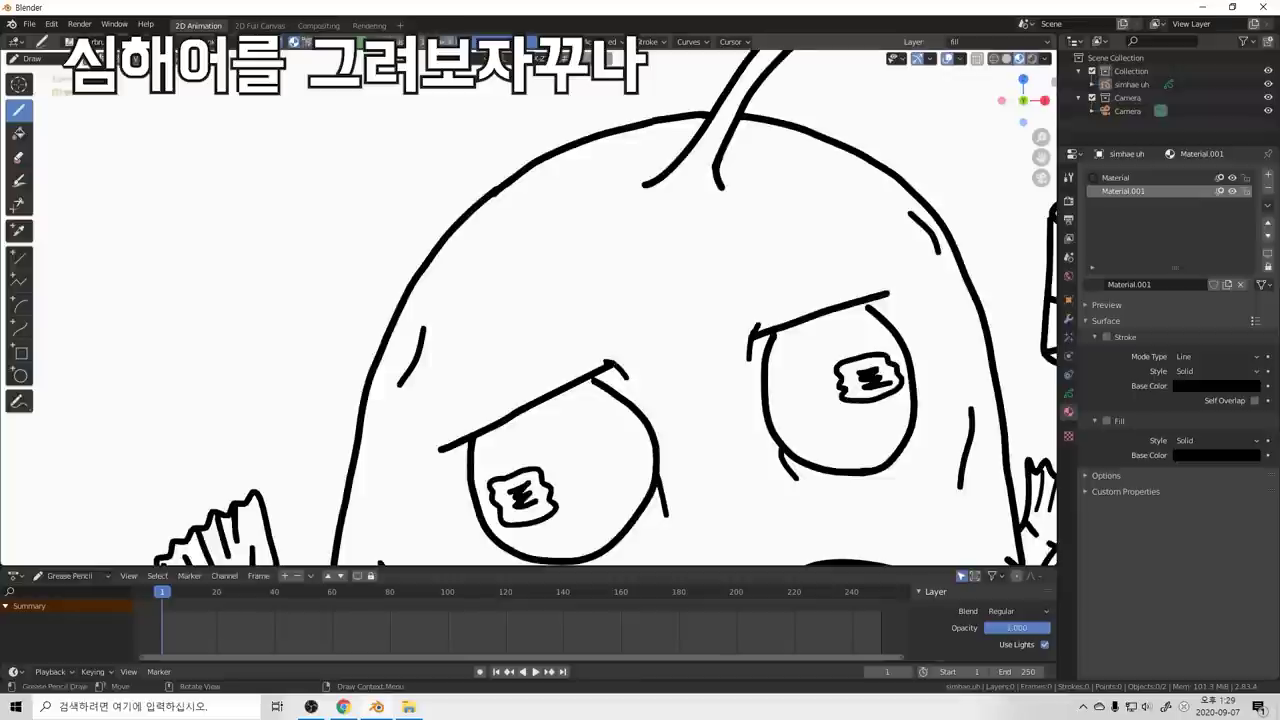
Step: Try several short airbrush strokes on the forehead at different brush radii, undoing each one
key(f)
click(578, 261)
drag(535, 258, 527, 276)
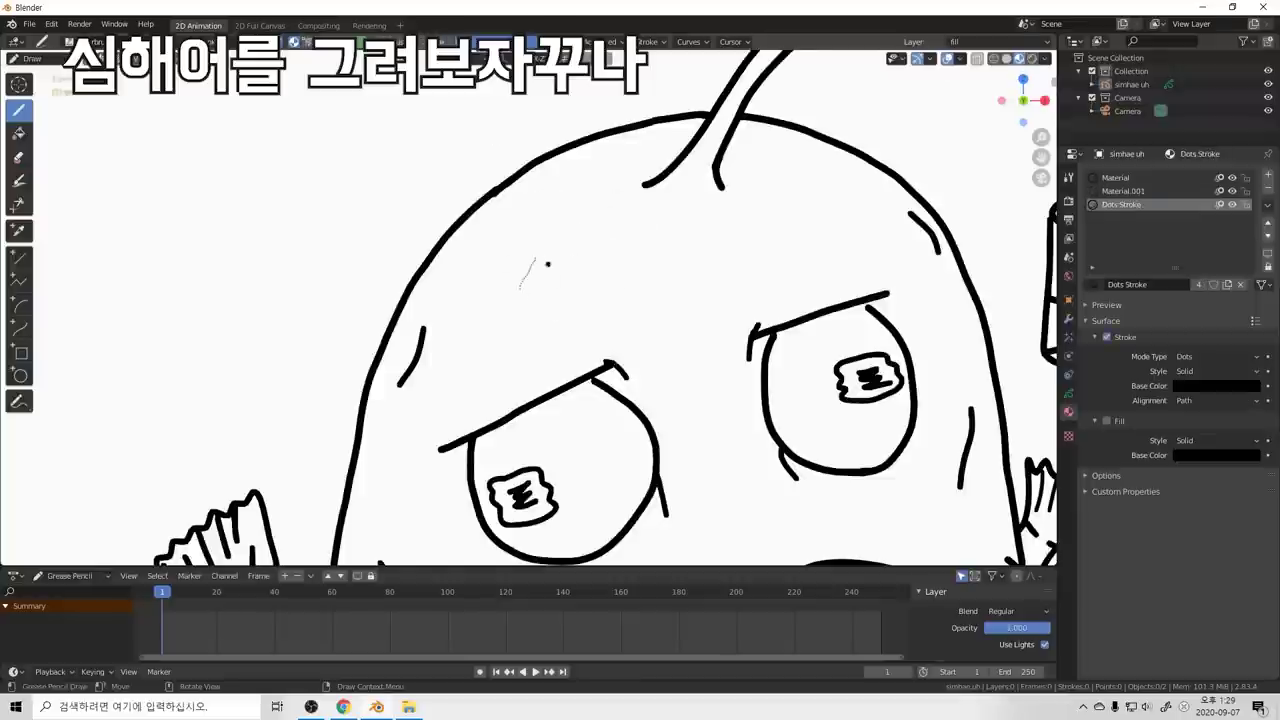
scroll(555, 270, up, 3)
key(ctrl+z)
drag(565, 208, 521, 284)
key(ctrl+z)
key(f)
click(562, 231)
mouse_move(565, 208)
mouse_down()
mouse_move(540, 249)
mouse_move(554, 293)
mouse_up()
key(ctrl+z)
key(f)
click(537, 185)
drag(546, 183, 541, 281)
key(ctrl+z)
Step: Try more airbrush strokes on the forehead at several zoom levels, and undo them all
mouse_move(575, 180)
mouse_down()
mouse_move(551, 298)
mouse_move(610, 229)
mouse_up()
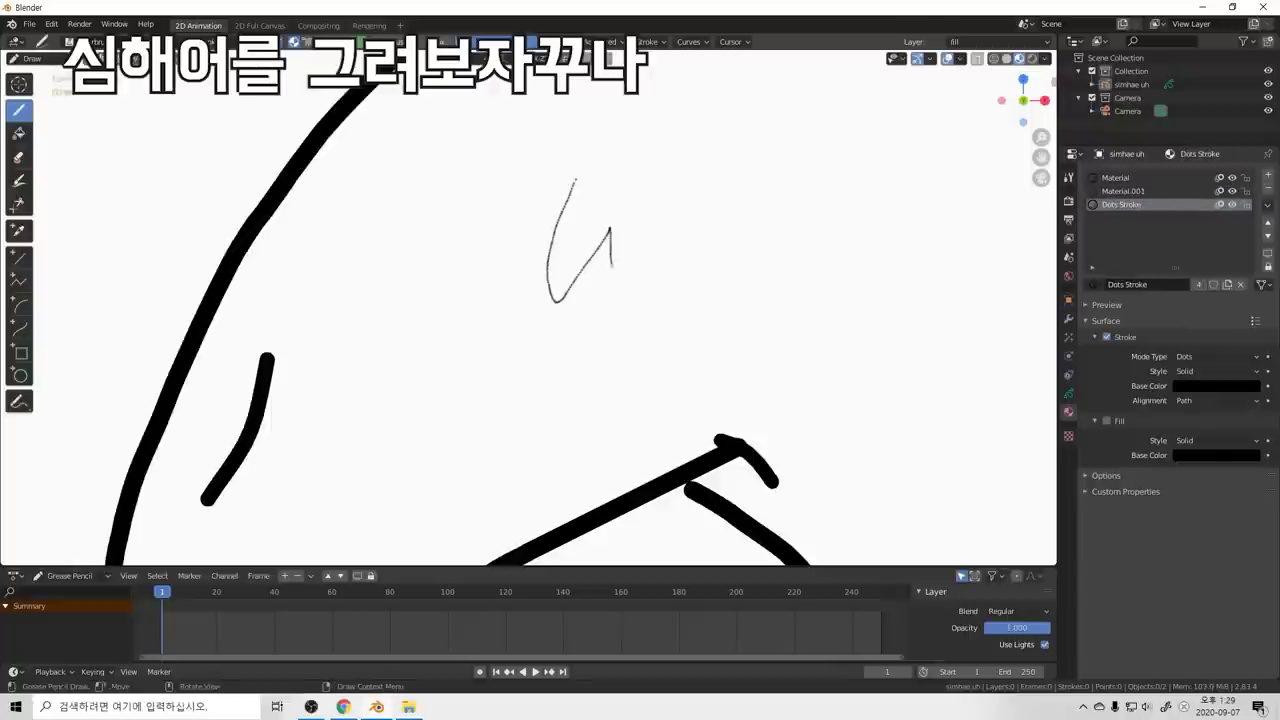
scroll(674, 257, down, 6)
scroll(611, 271, up, 5)
key(ctrl+z)
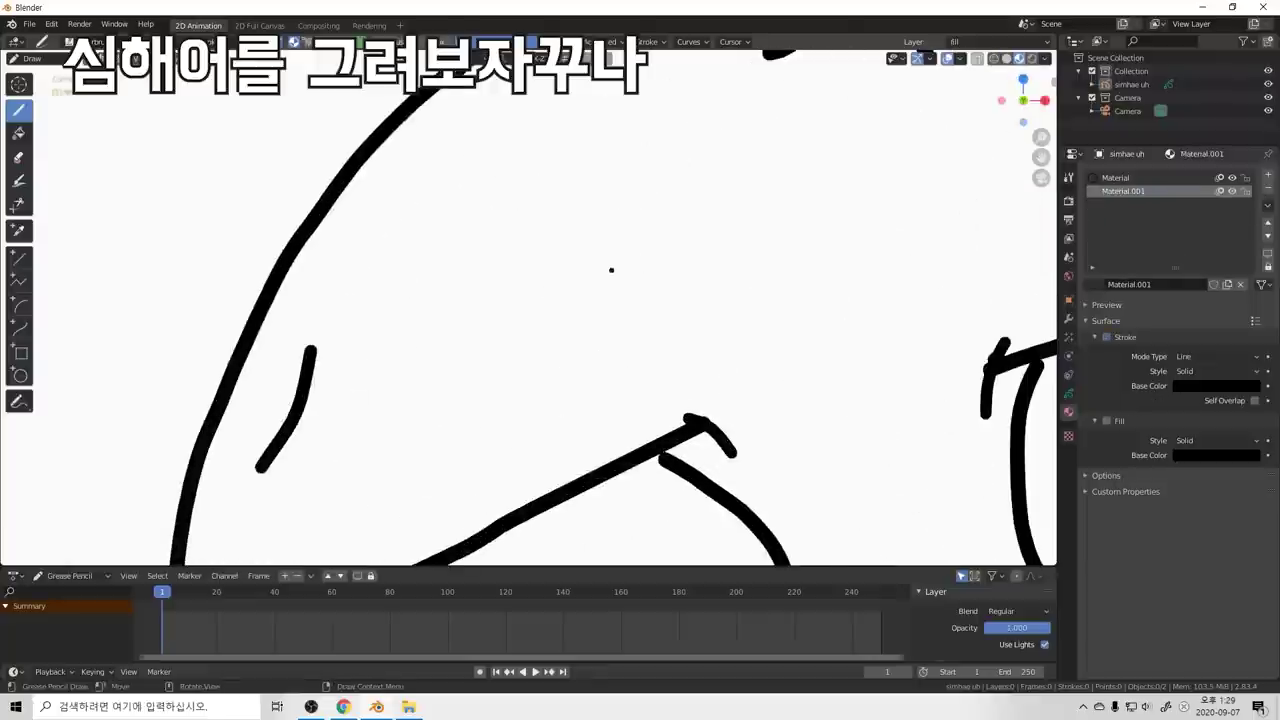
scroll(611, 271, up, 4)
drag(549, 177, 446, 257)
mouse_move(634, 207)
mouse_down()
mouse_move(581, 232)
mouse_move(607, 253)
mouse_up()
key(ctrl+z)
key(ctrl+z)
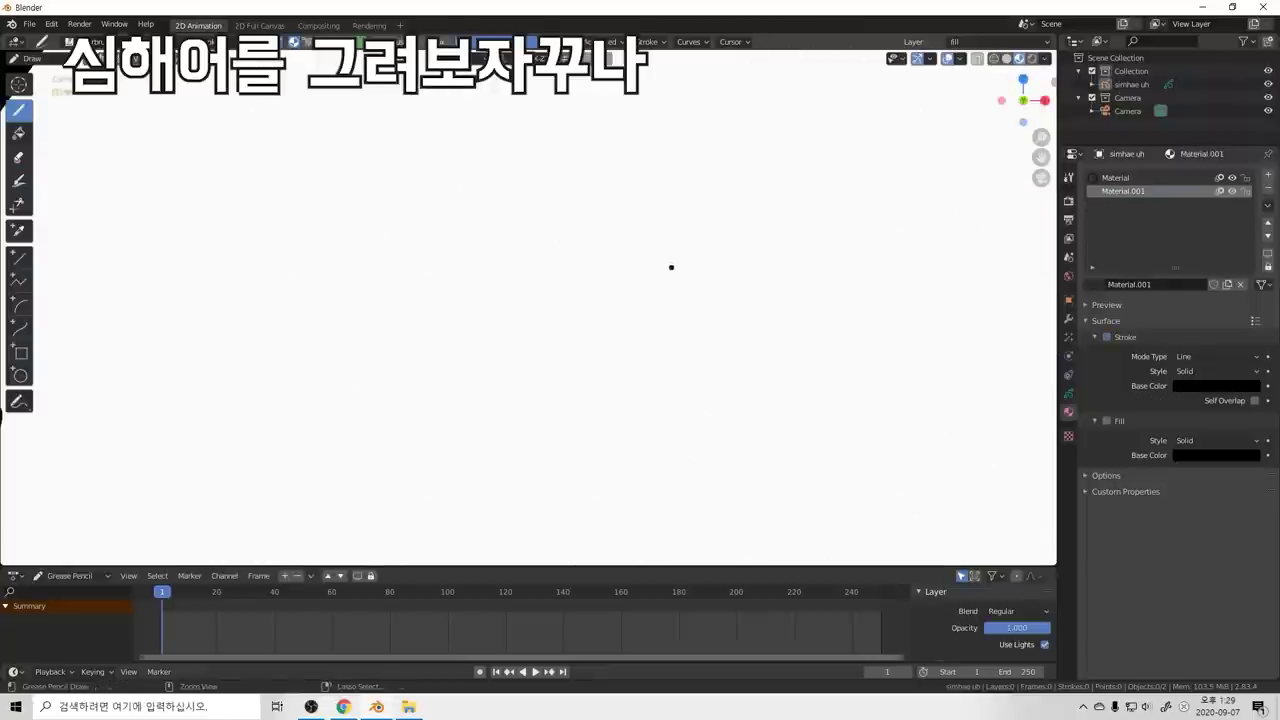
scroll(668, 264, down, 3)
scroll(576, 242, down, 2)
drag(528, 238, 495, 302)
key(ctrl+z)
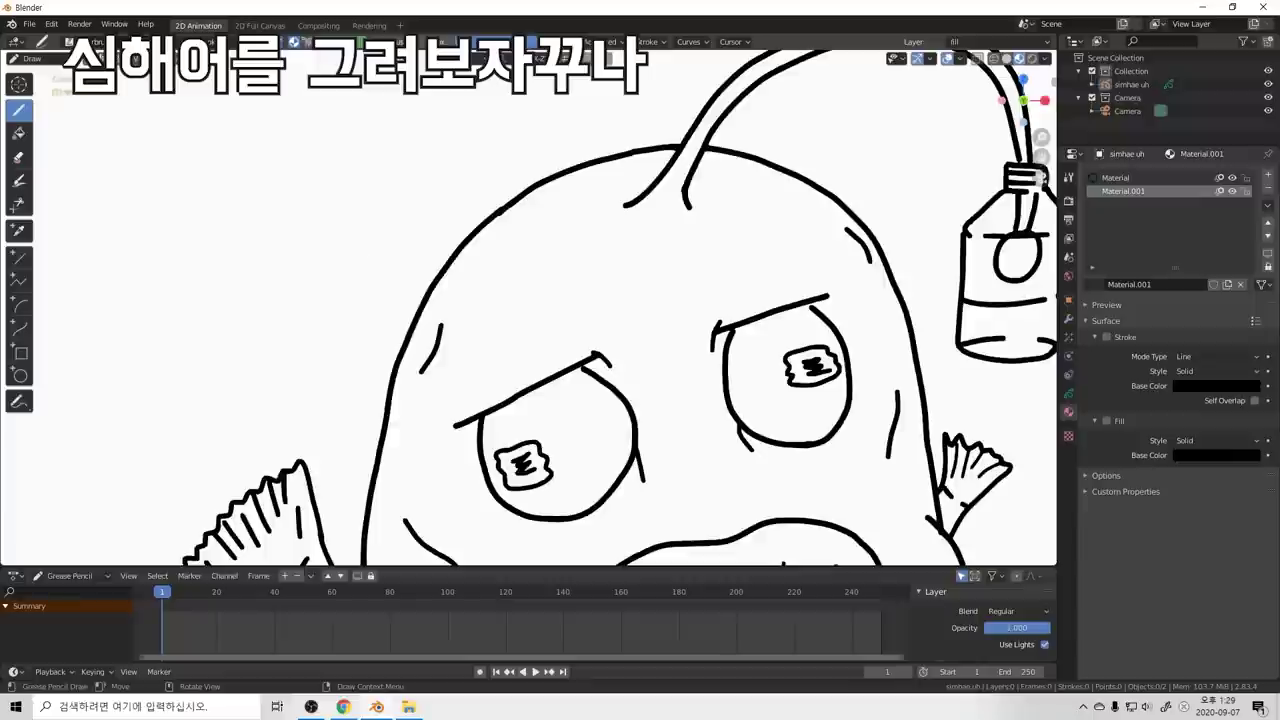
Step: Reselect the F Airbrush brush and bring the whole fish into view
click(72, 42)
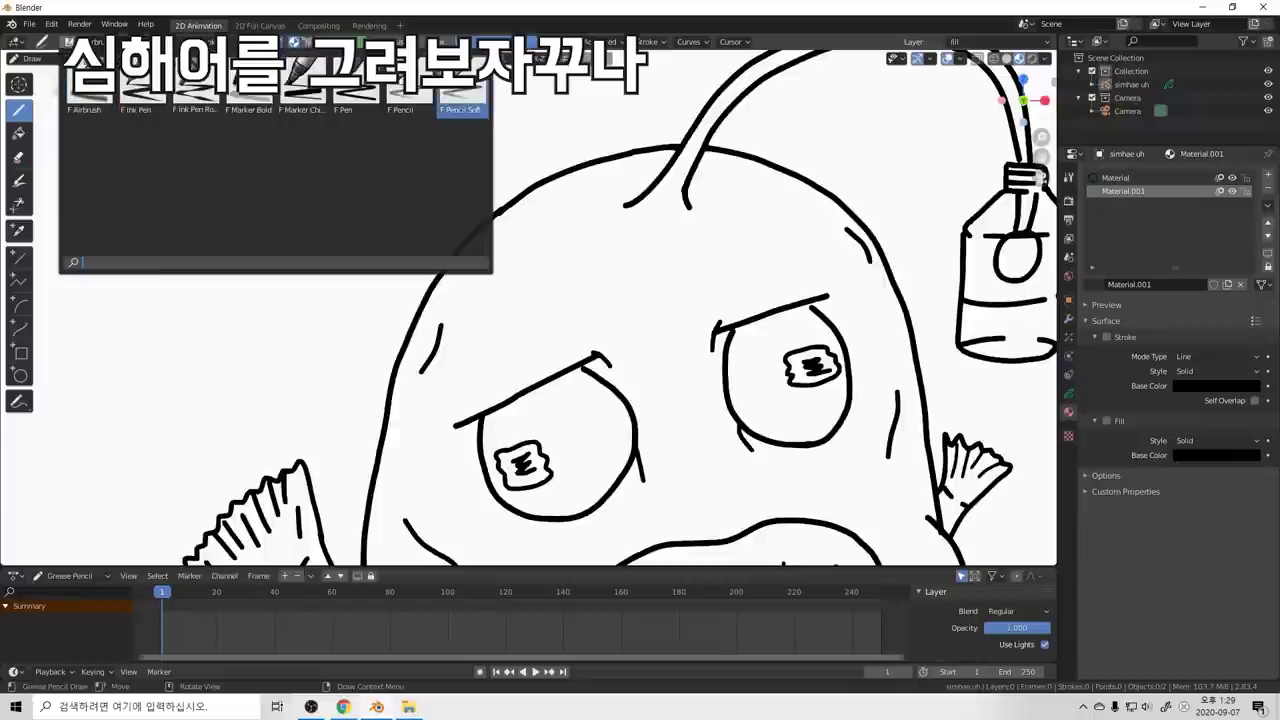
click(89, 95)
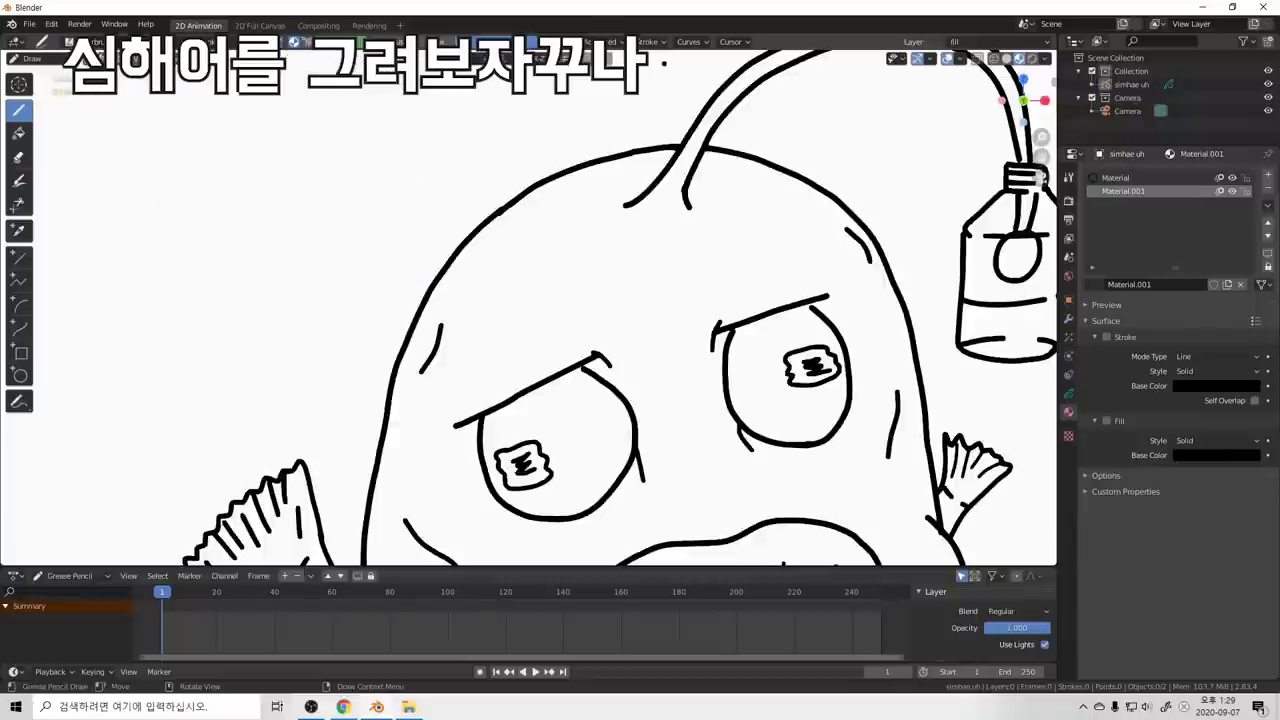
click(604, 42)
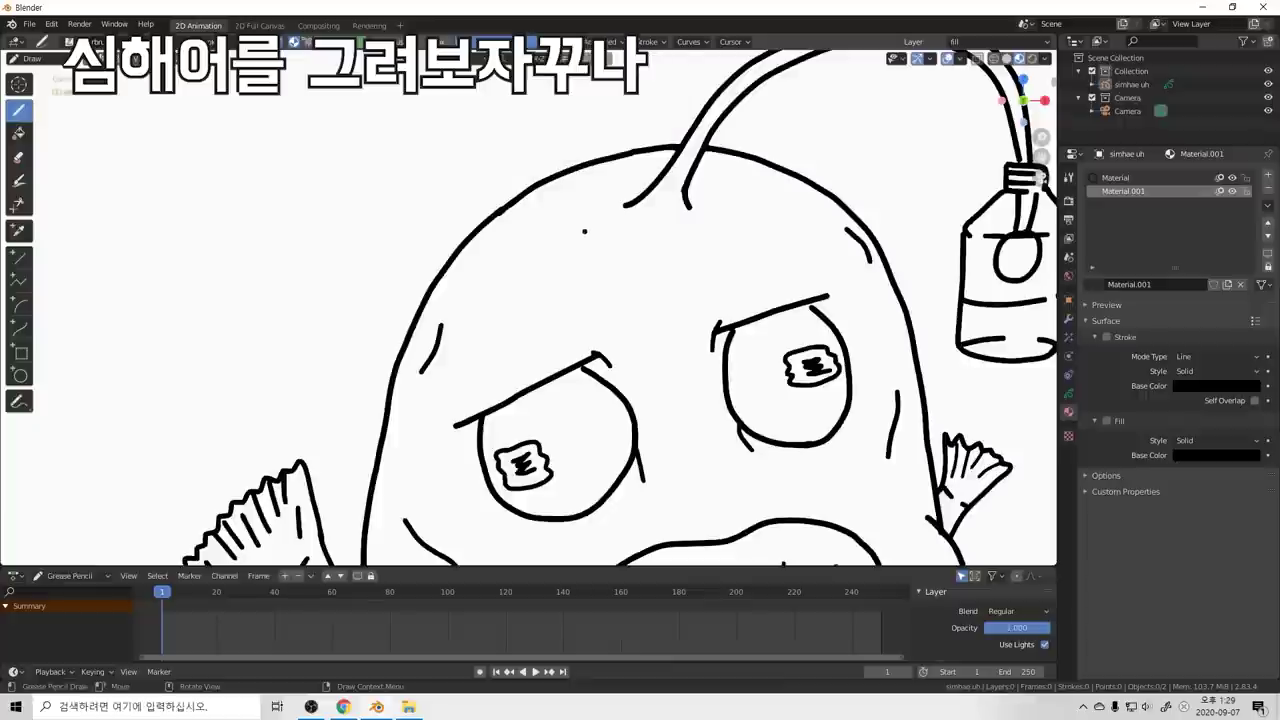
scroll(545, 306, down, 5)
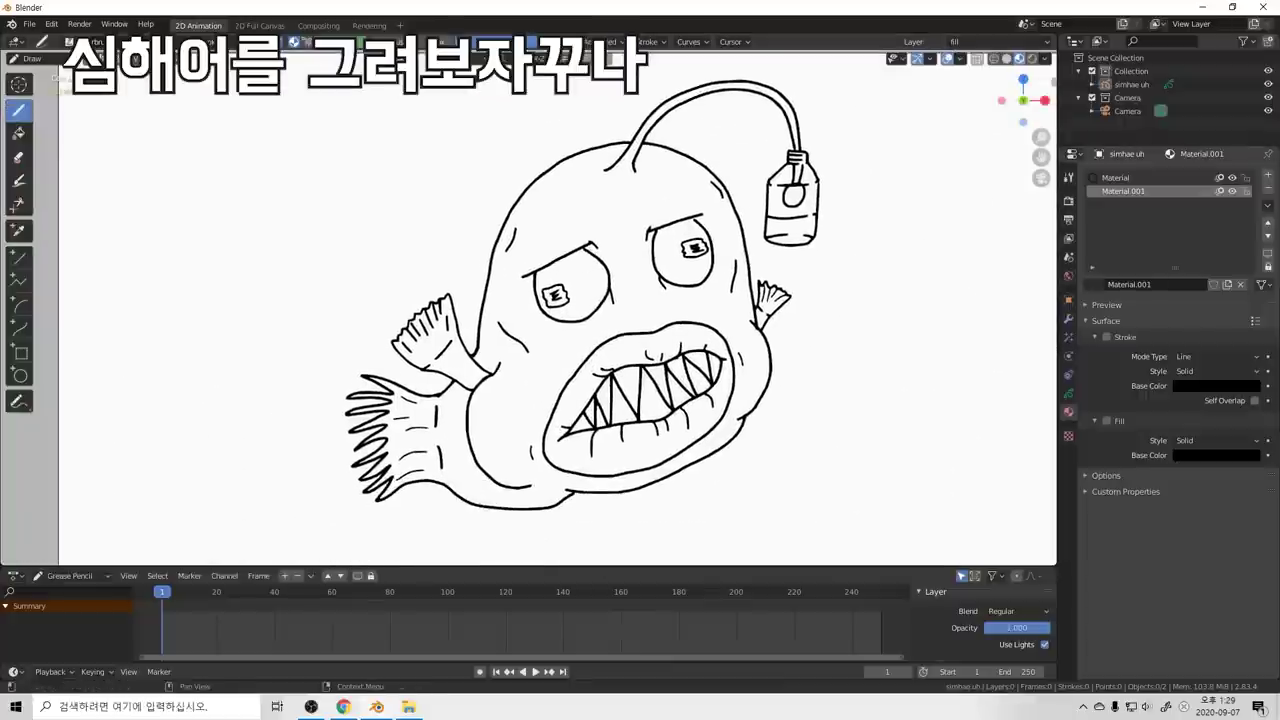
Step: Enable Material.001's fill and set its base color to a dark brown with HSV 0.057, 0.498, 0.287
click(1216, 455)
mouse_move(1250, 300)
mouse_down()
mouse_move(1250, 264)
mouse_move(1206, 285)
mouse_move(1213, 308)
mouse_move(1178, 315)
mouse_move(1185, 333)
mouse_up()
drag(1250, 267, 1250, 319)
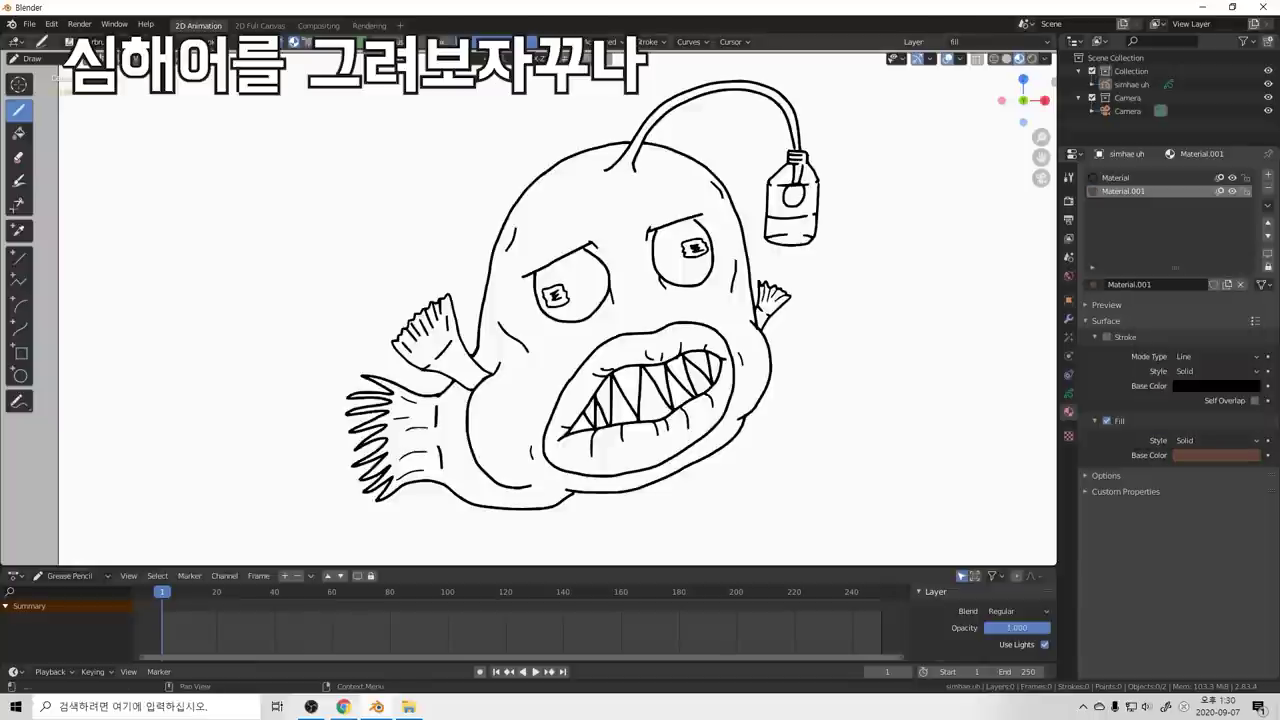
click(1216, 455)
drag(1184, 333, 1183, 336)
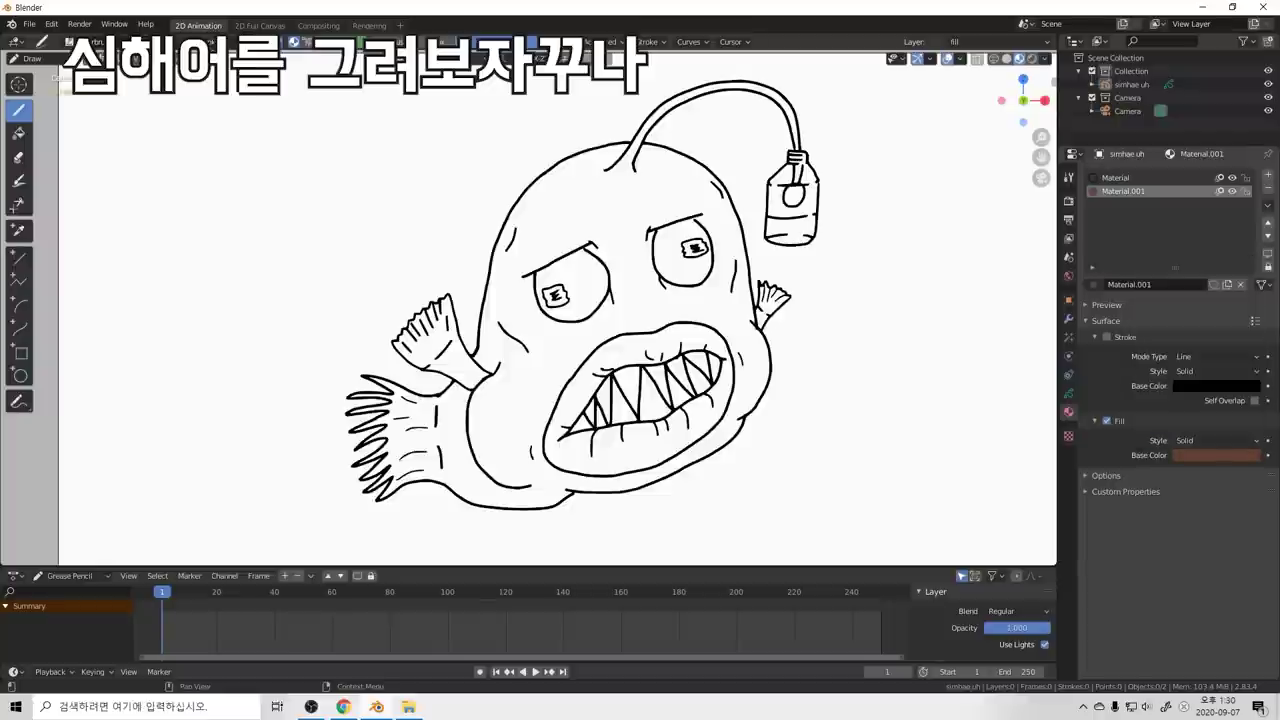
click(1216, 455)
scroll(1190, 320, down, 2)
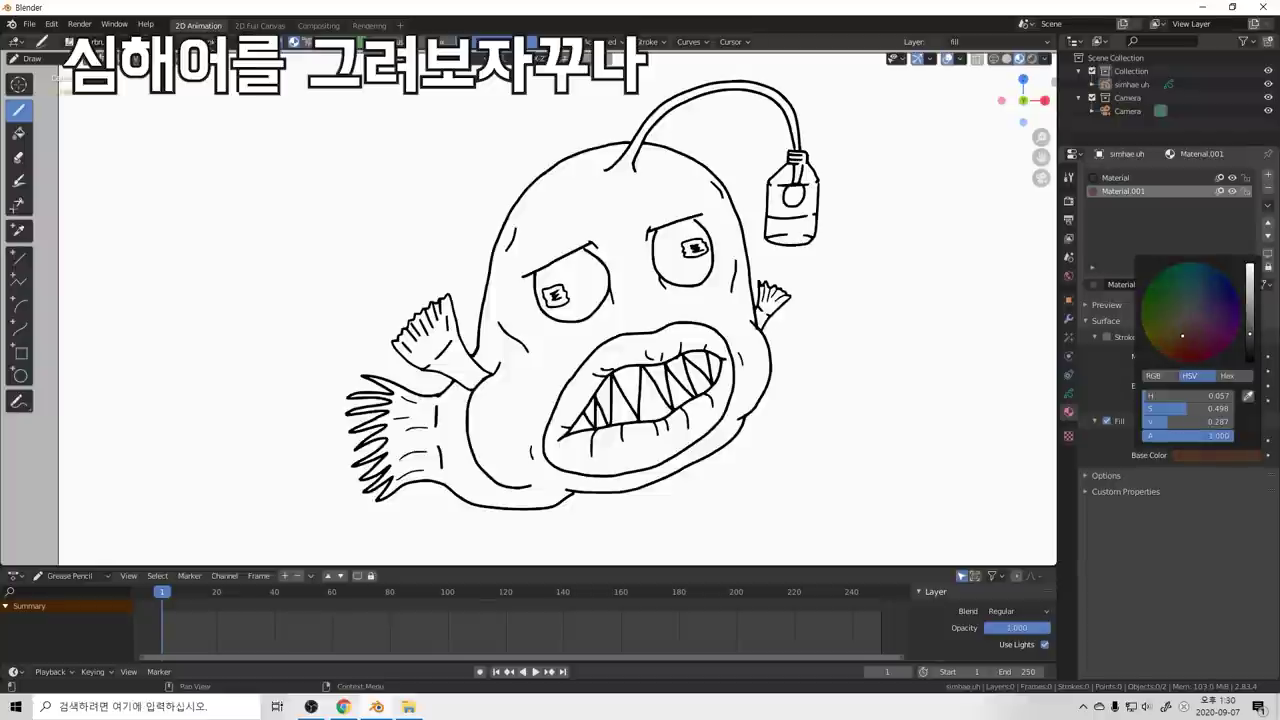
Step: Try an airbrush dab on the forehead and an F Pencil stroke on the face, and undo both
click(560, 203)
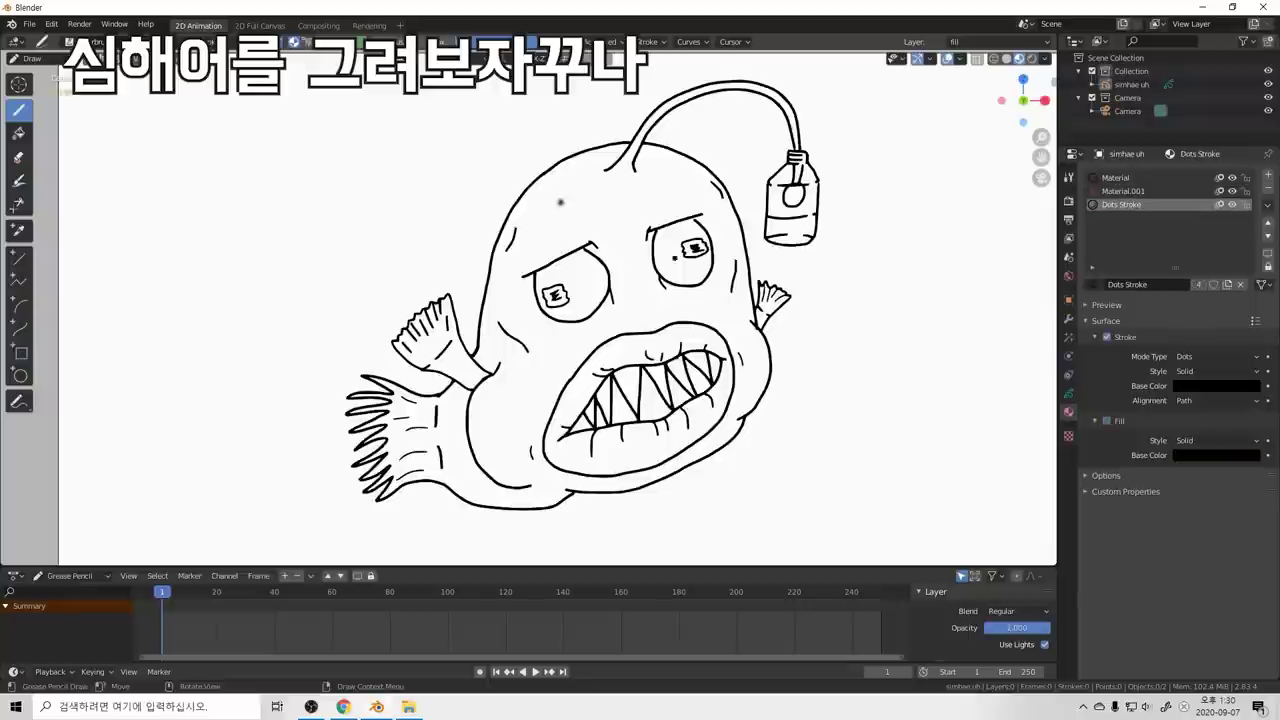
key(ctrl+z)
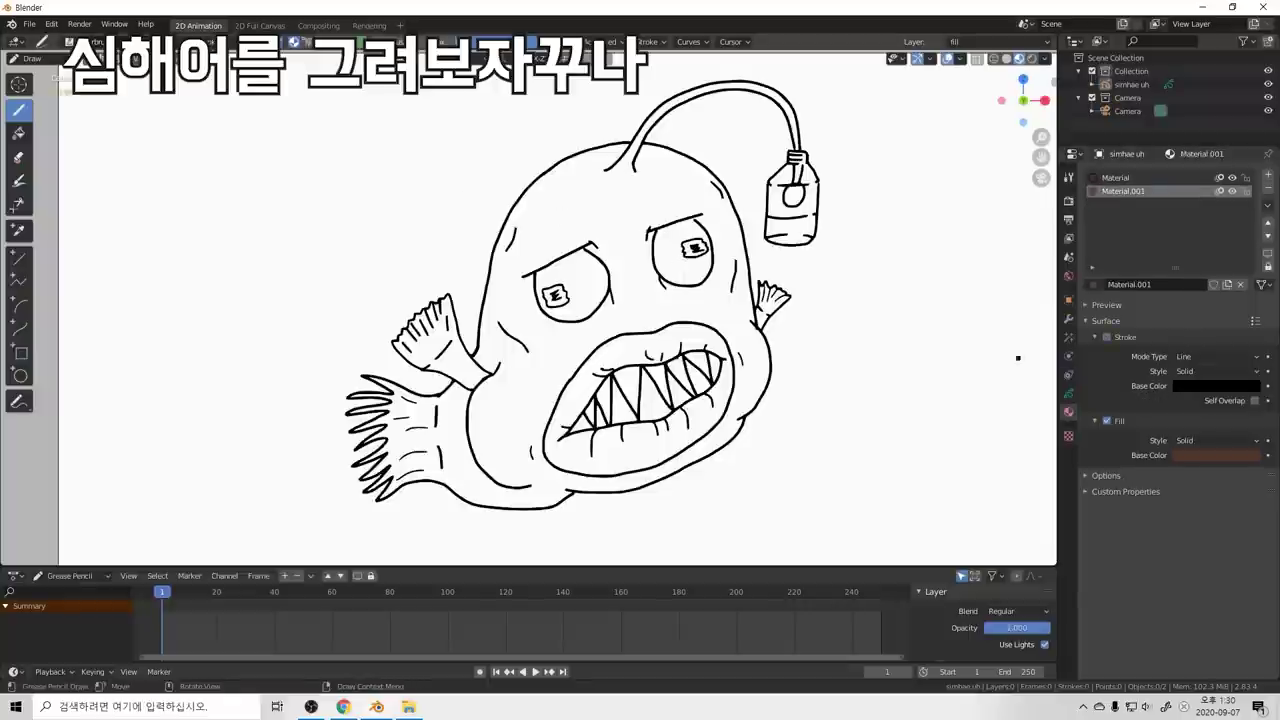
click(85, 41)
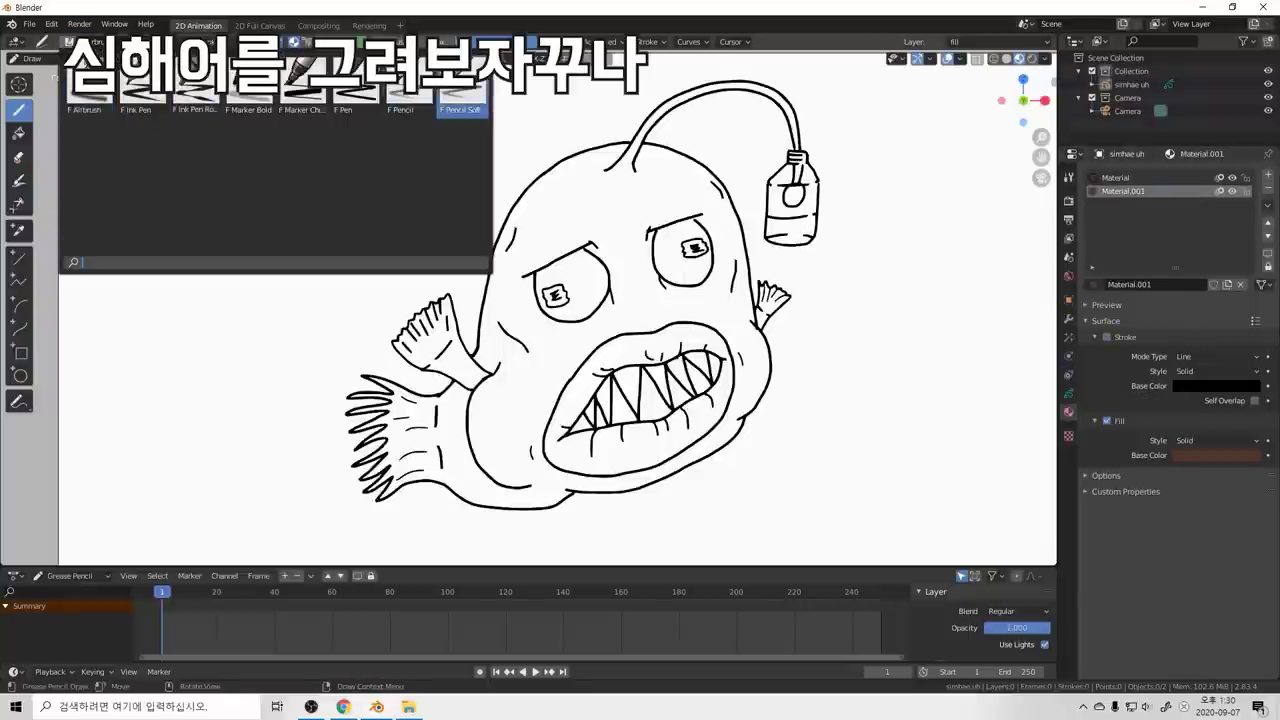
click(408, 95)
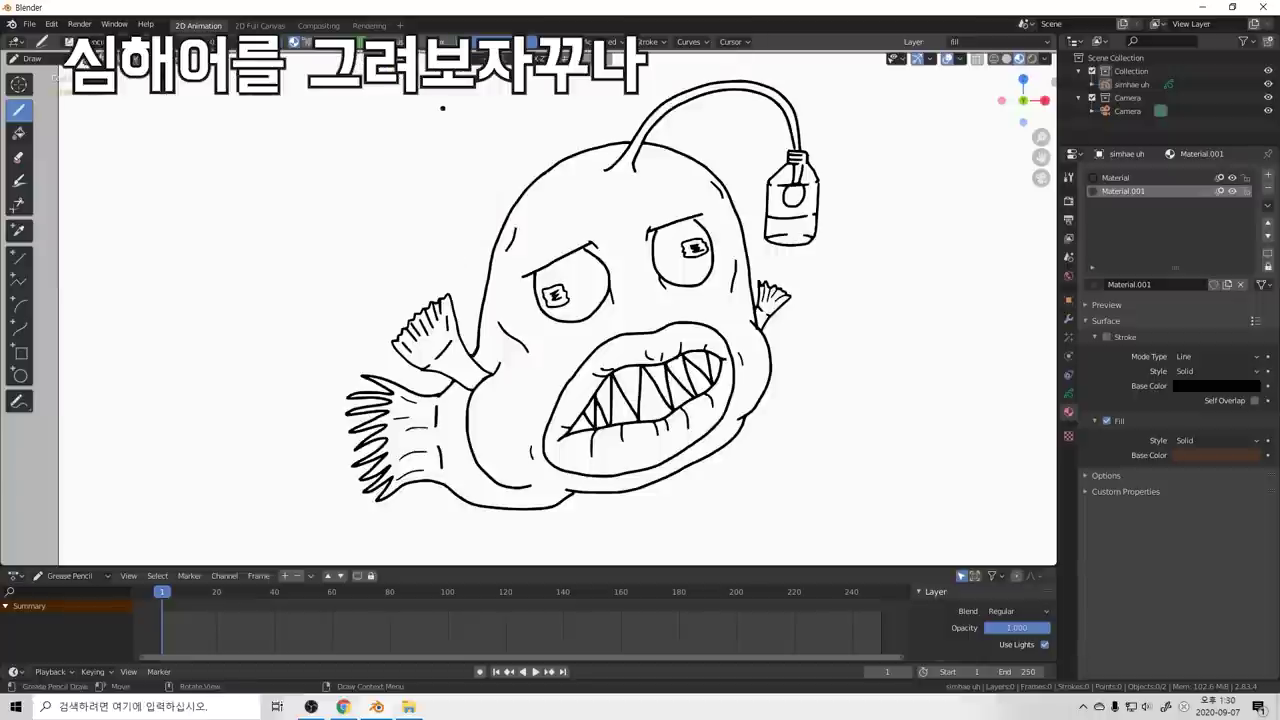
drag(510, 289, 513, 318)
scroll(526, 307, up, 2)
key(ctrl+z)
key(ctrl+z)
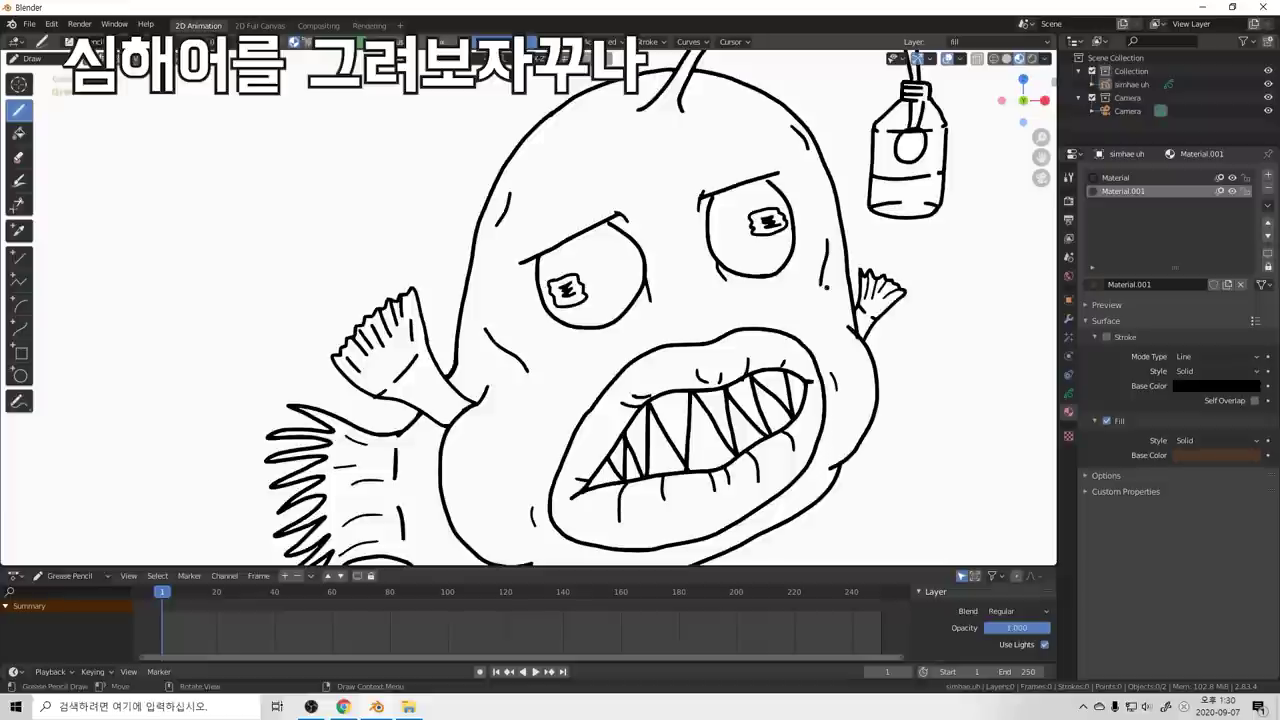
scroll(825, 286, down, 2)
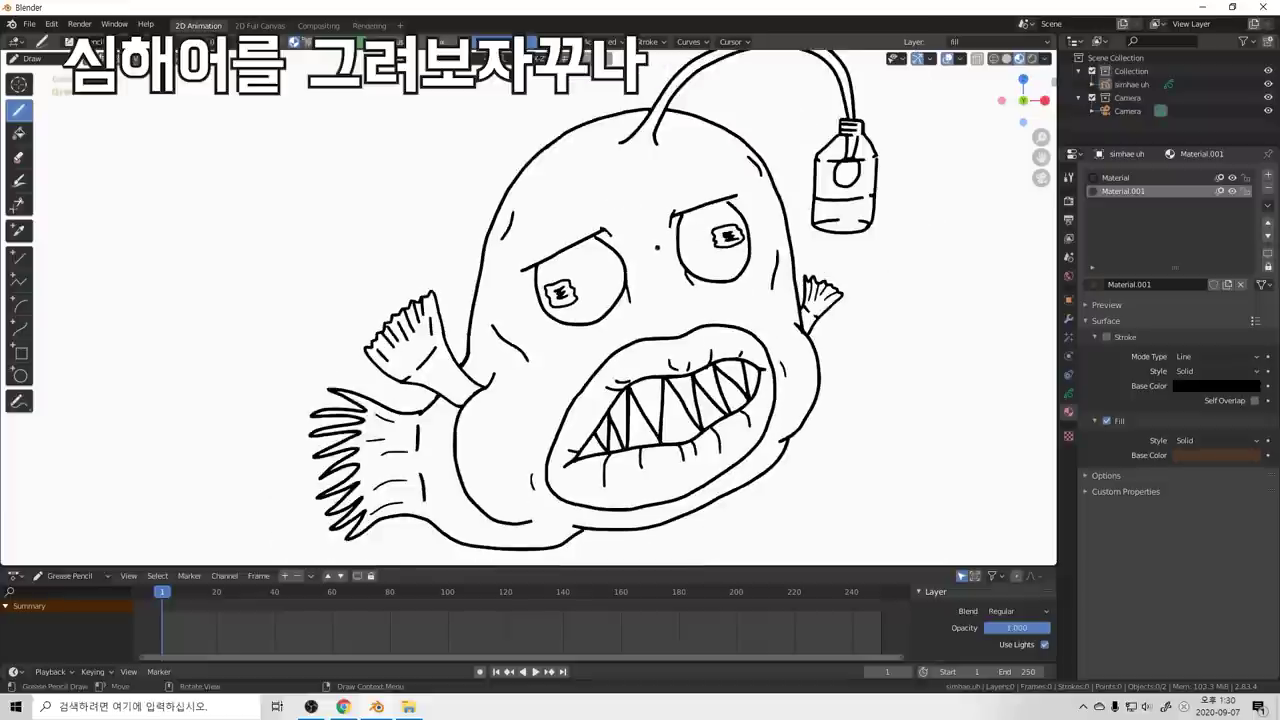
Step: Check the fill layer in the layer list, try brown pencil shapes on the forehead and cheek, and undo each one
click(1068, 393)
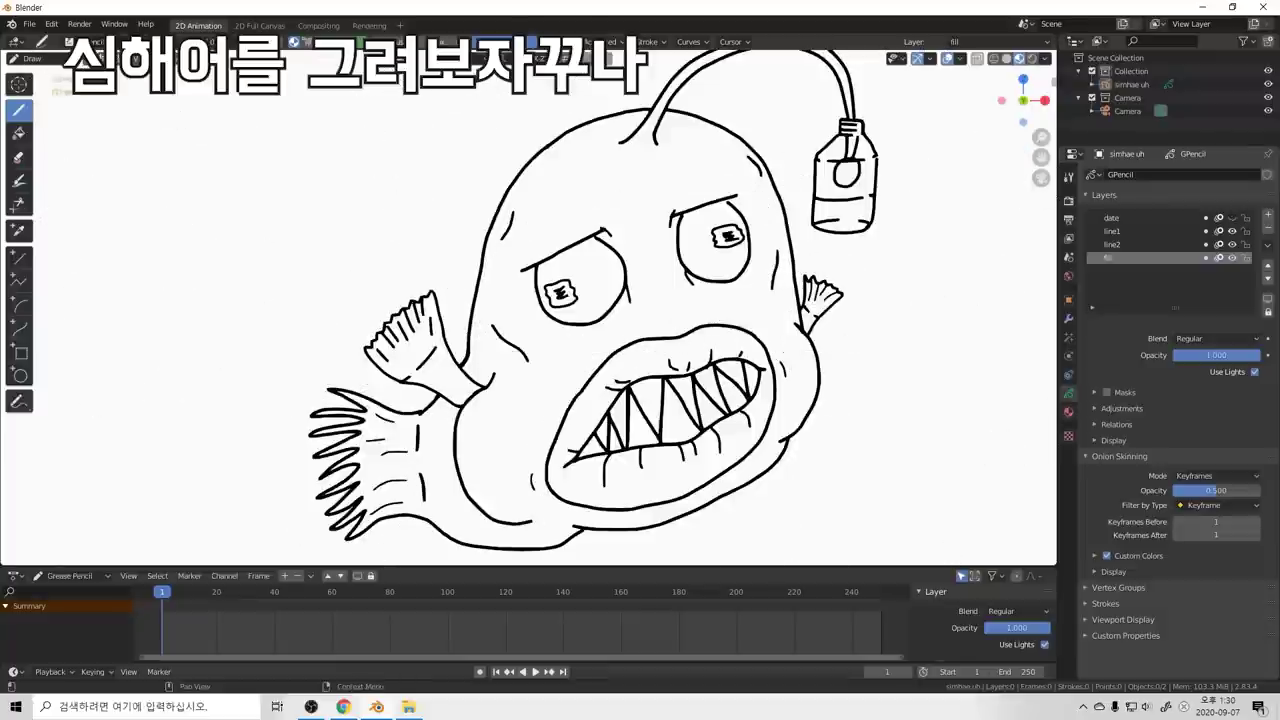
drag(570, 171, 560, 212)
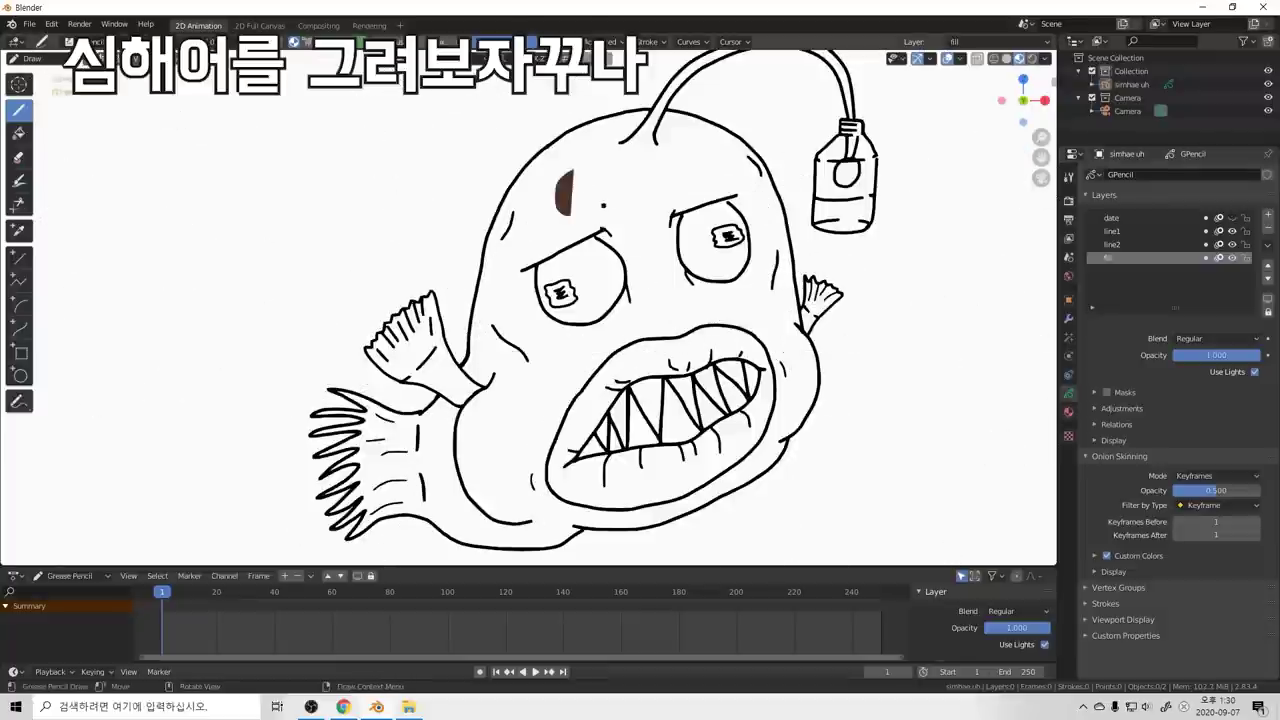
key(ctrl+z)
mouse_move(562, 139)
mouse_down()
mouse_move(528, 172)
mouse_move(590, 197)
mouse_up()
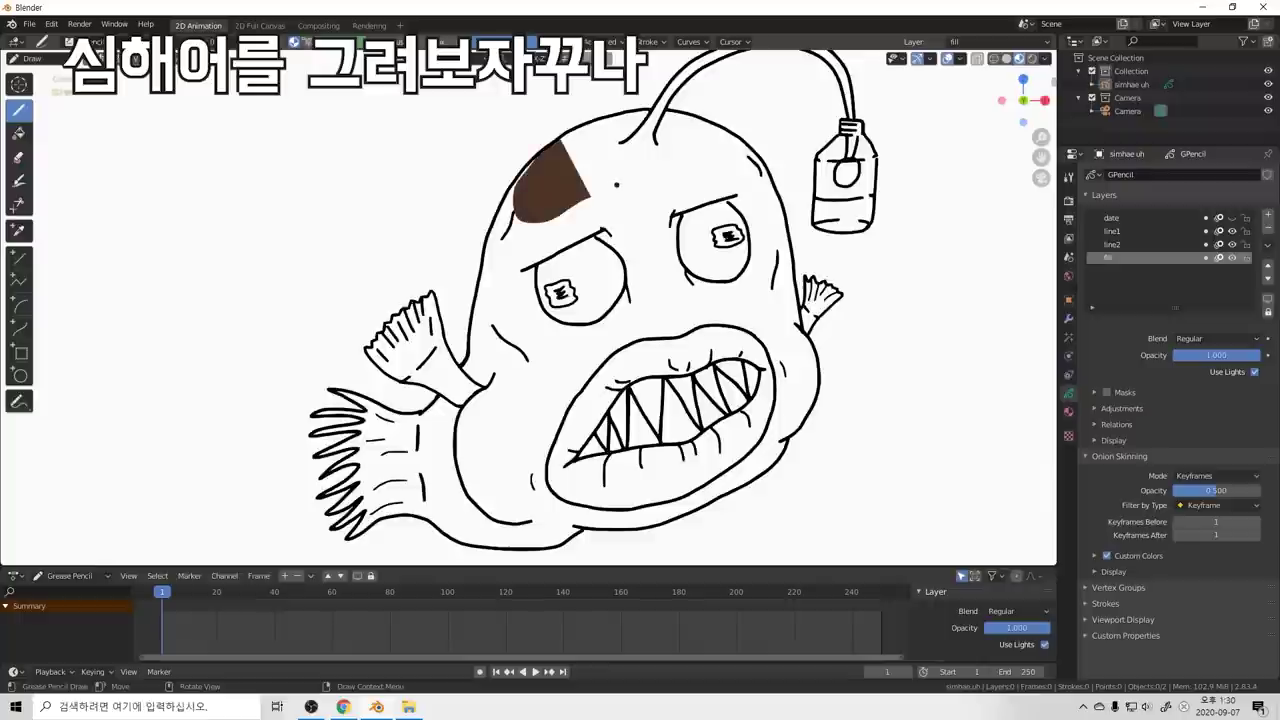
key(ctrl+z)
drag(494, 288, 540, 338)
key(ctrl+z)
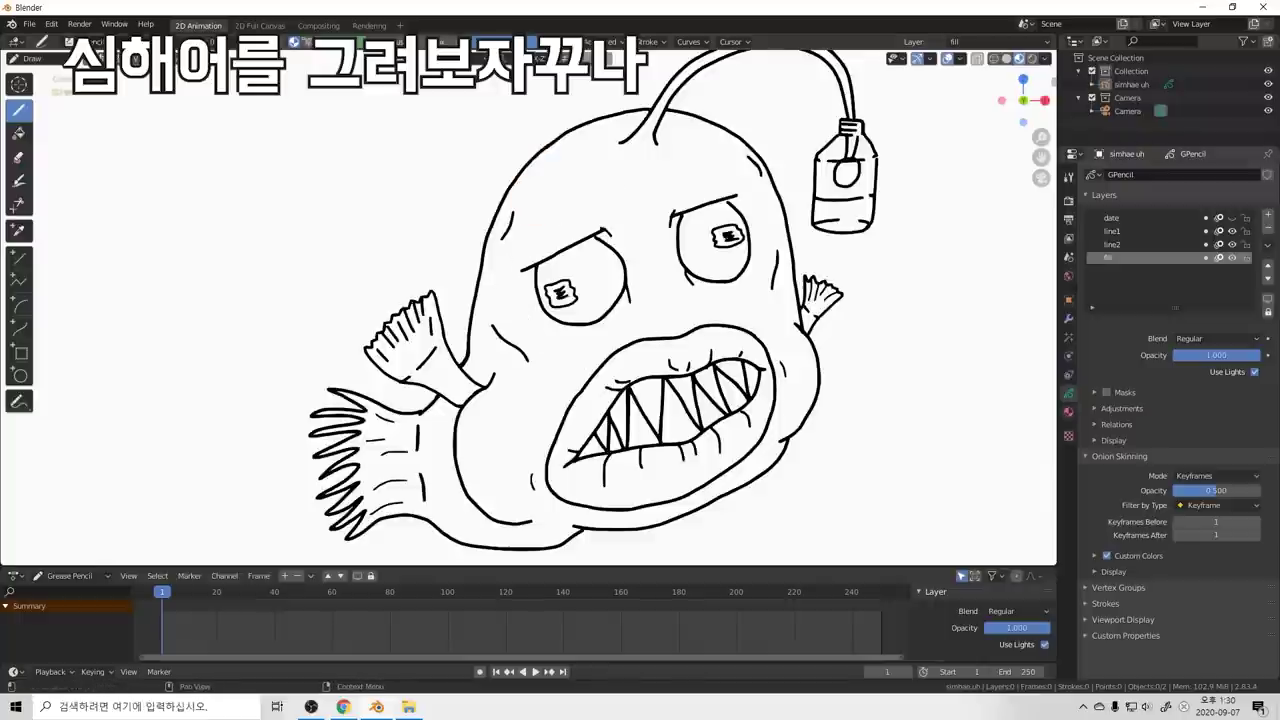
Step: Switch to the Fill tool and fill the fish's body with Material.001
click(1069, 411)
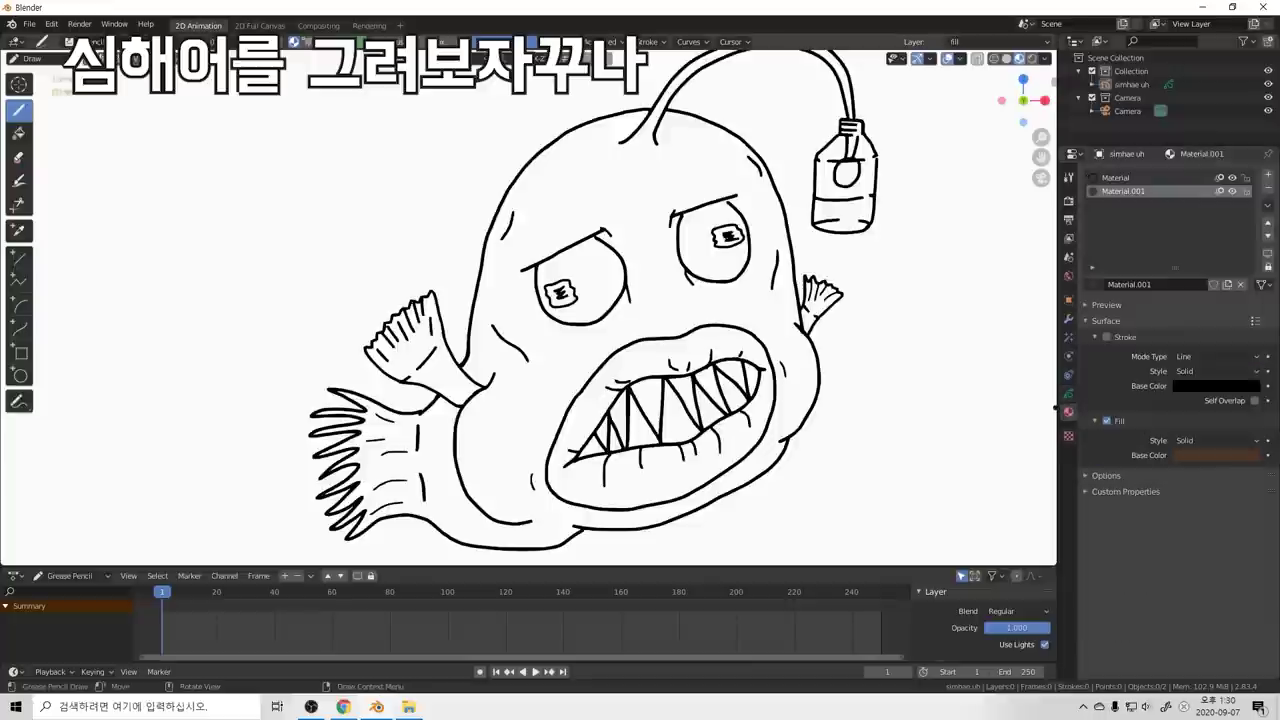
key(shift+space)
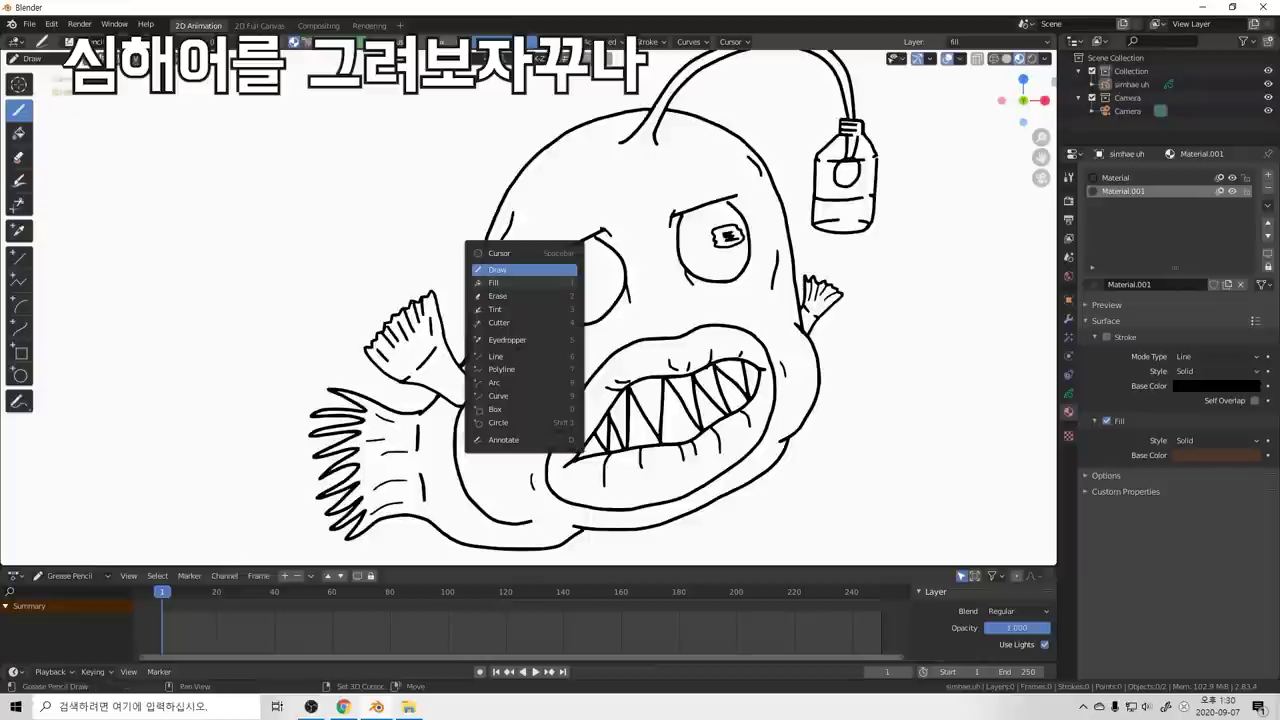
click(505, 284)
click(505, 293)
click(505, 292)
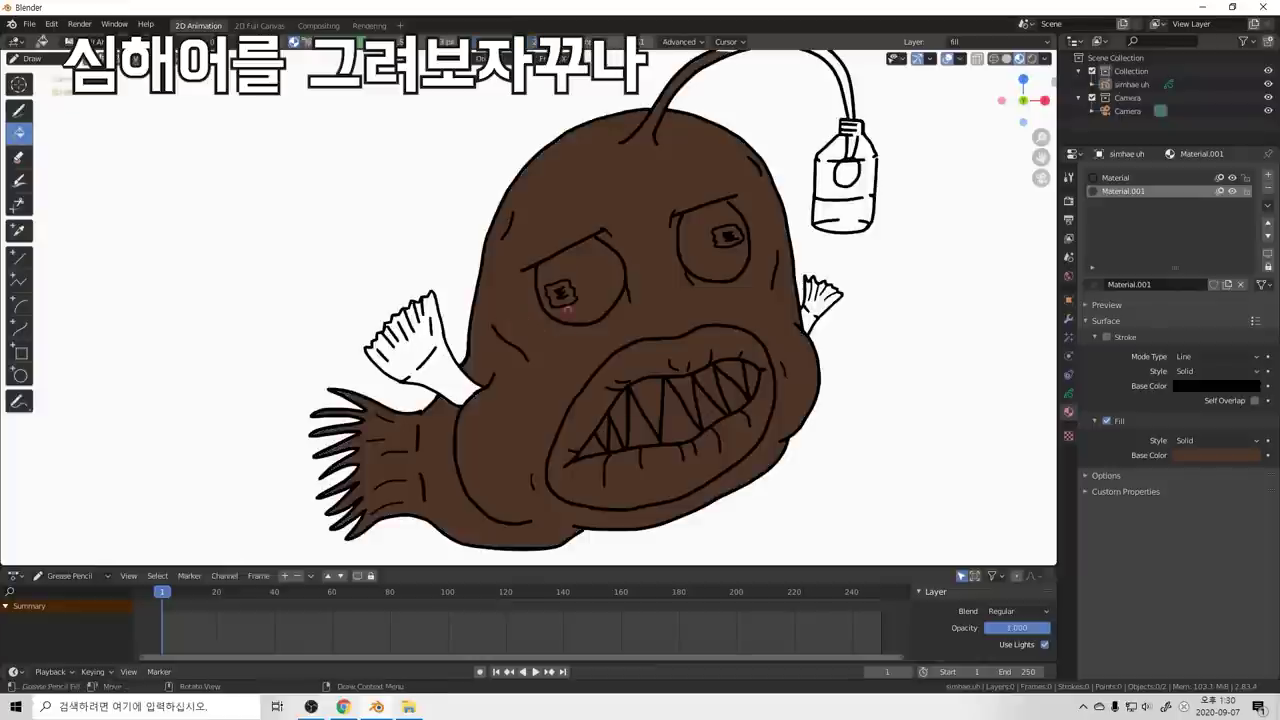
Step: Fill both side fins brown, show the whole drawing, and undo the fin and body fills
click(442, 374)
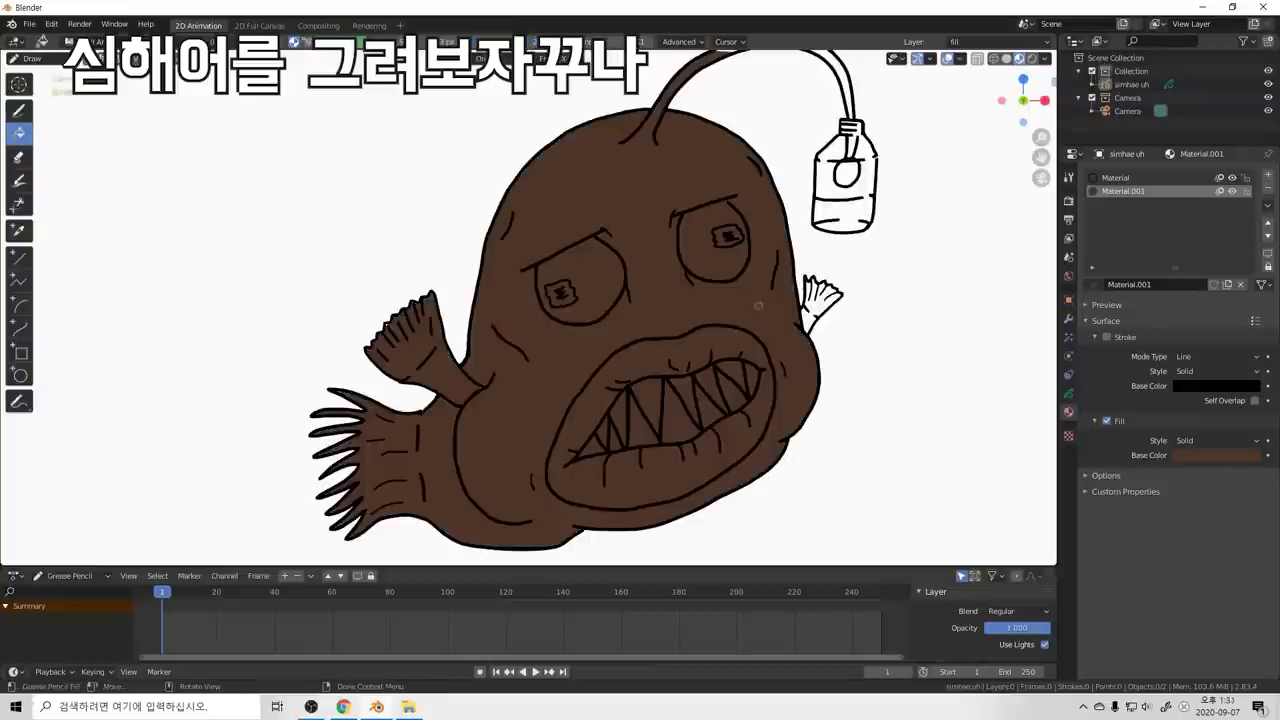
key(ctrl+z)
click(405, 352)
click(822, 302)
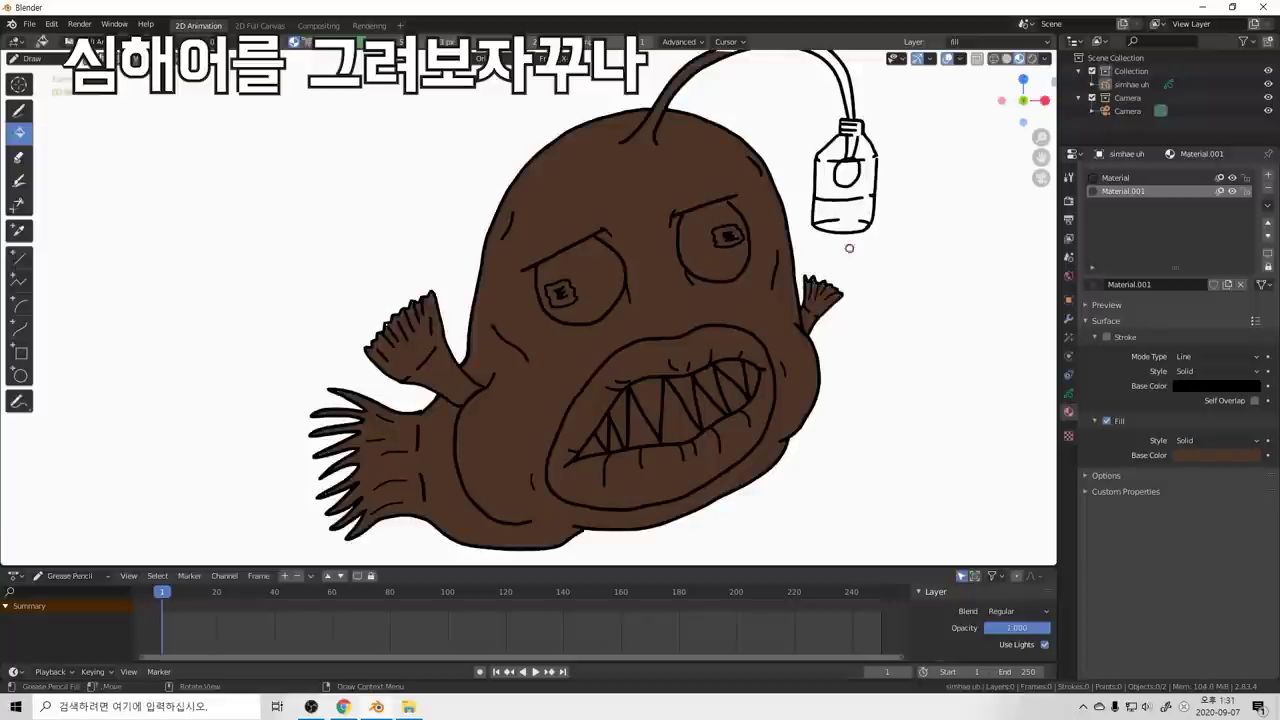
key(Home)
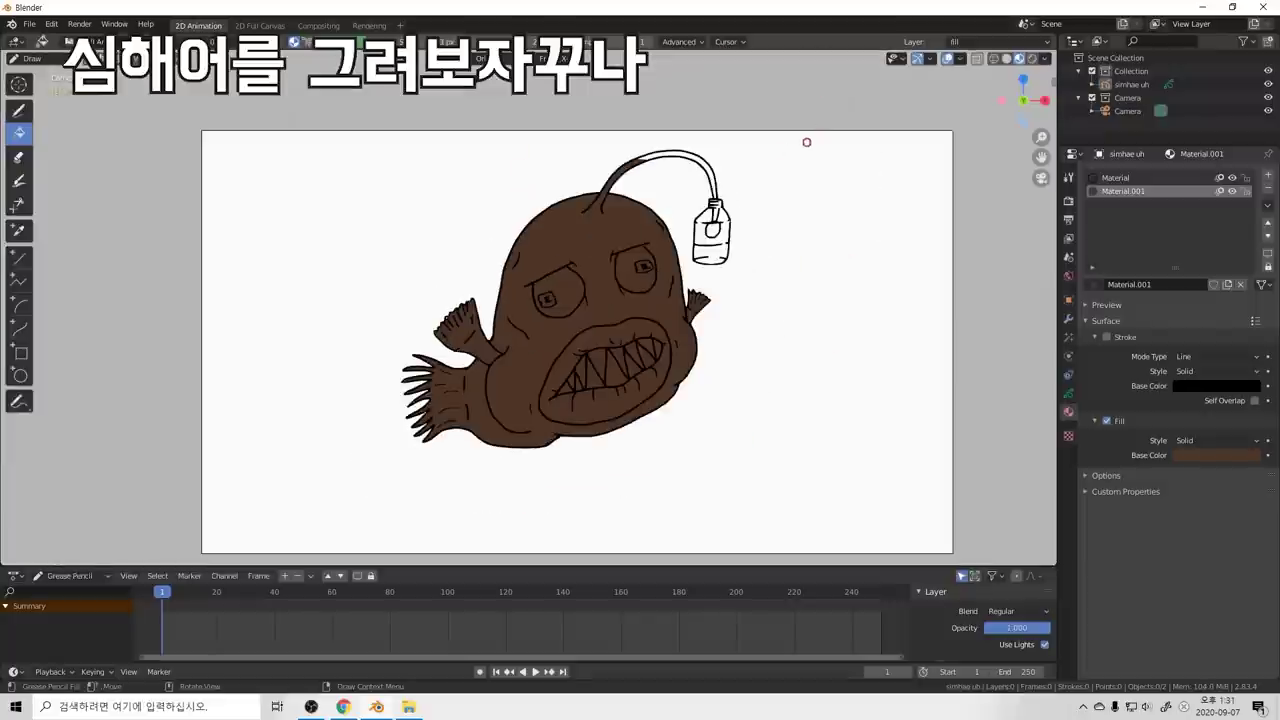
key(ctrl+z)
key(ctrl+z)
key(ctrl+z)
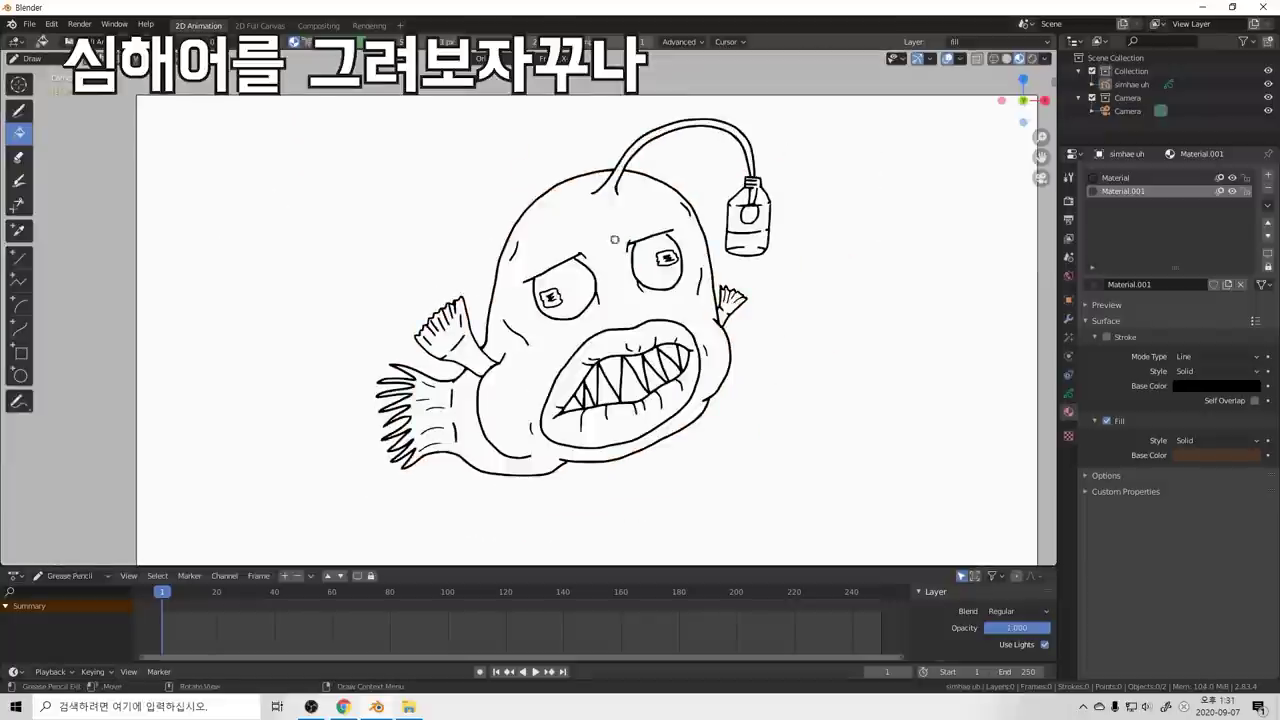
Step: Fill the body and lure stalk brown, undo a trial fill of the small fin, and fill the large side fin
click(606, 225)
click(730, 305)
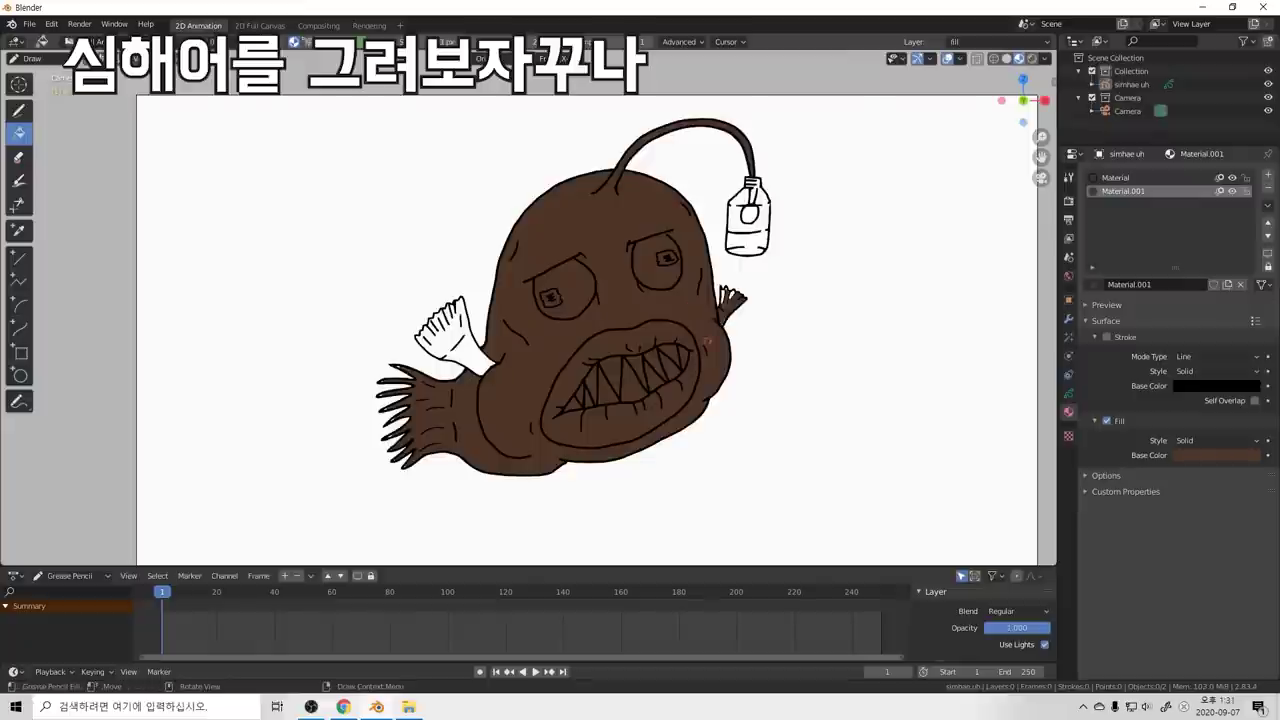
key(ctrl+z)
click(491, 367)
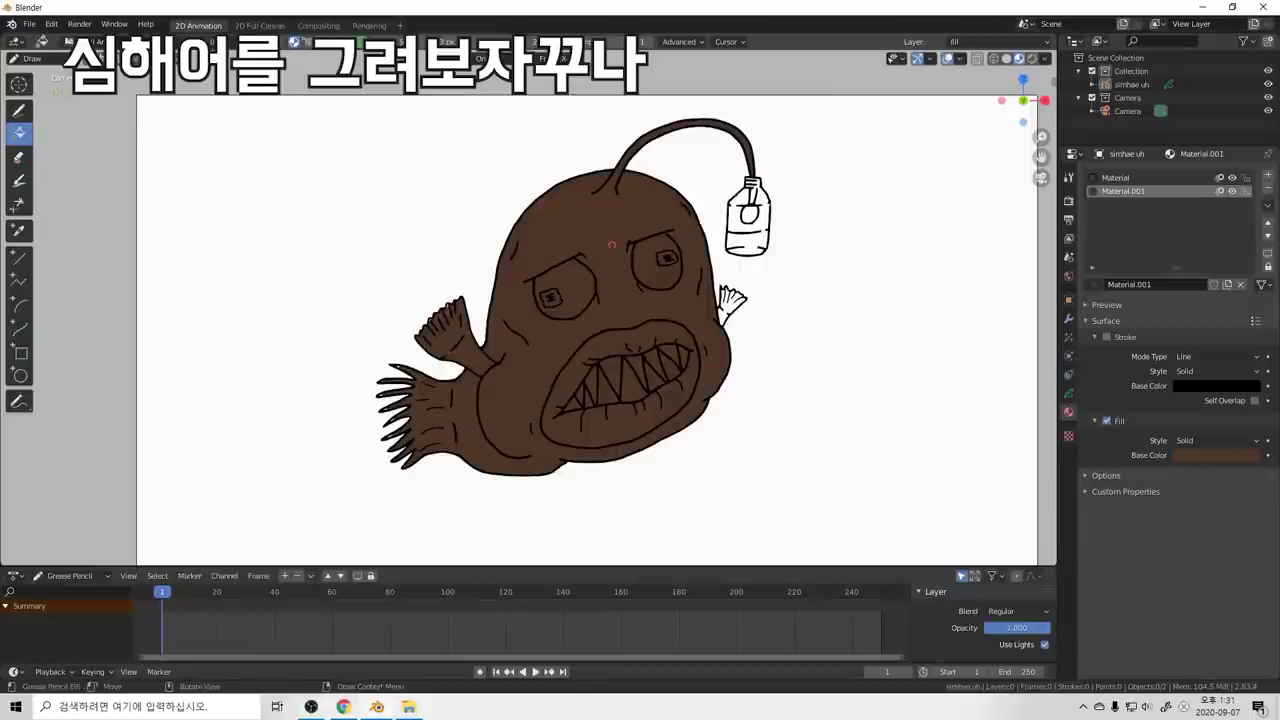
Step: Fill the small side fin brown, and add Material.002 with the stroke off and a solid white fill
click(730, 302)
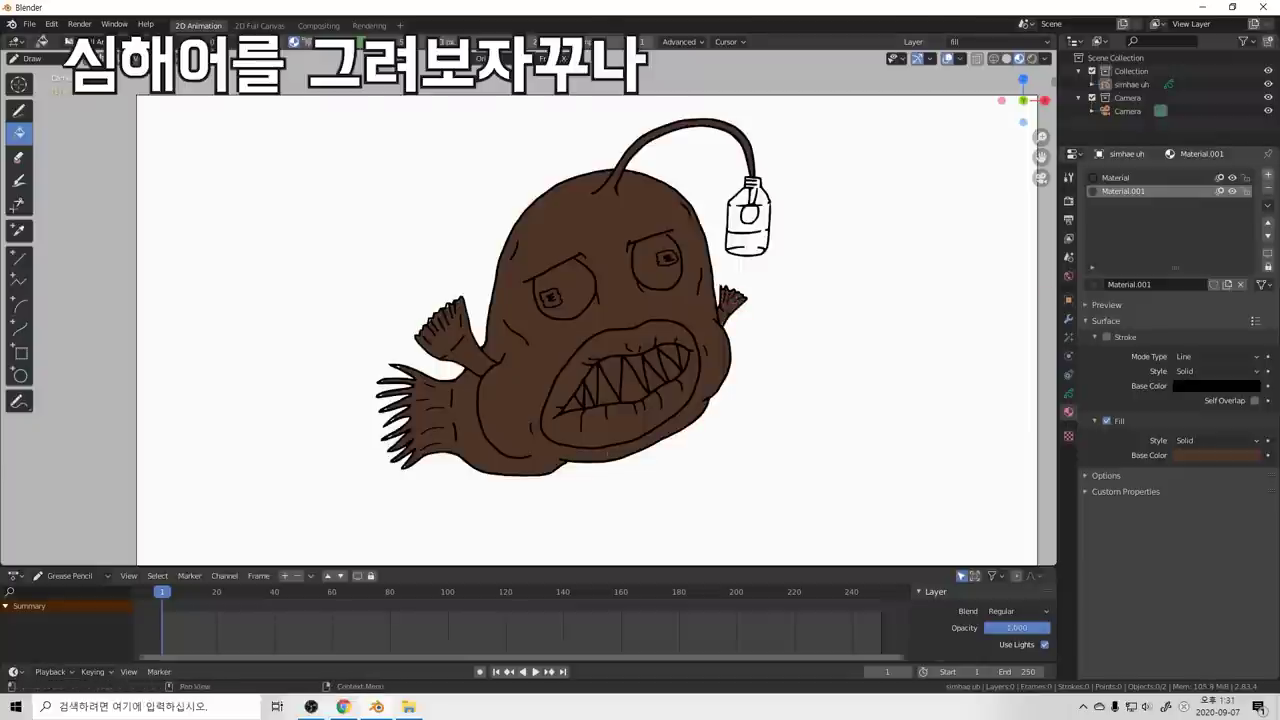
click(1268, 174)
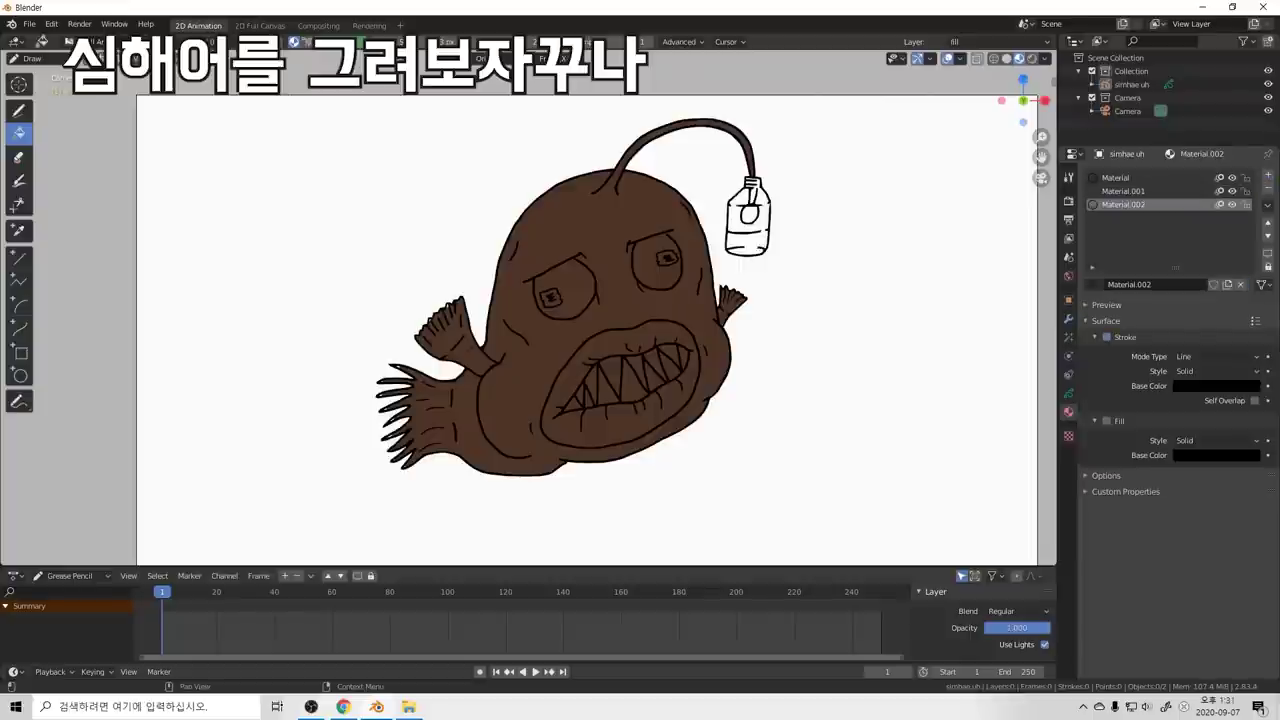
click(1216, 385)
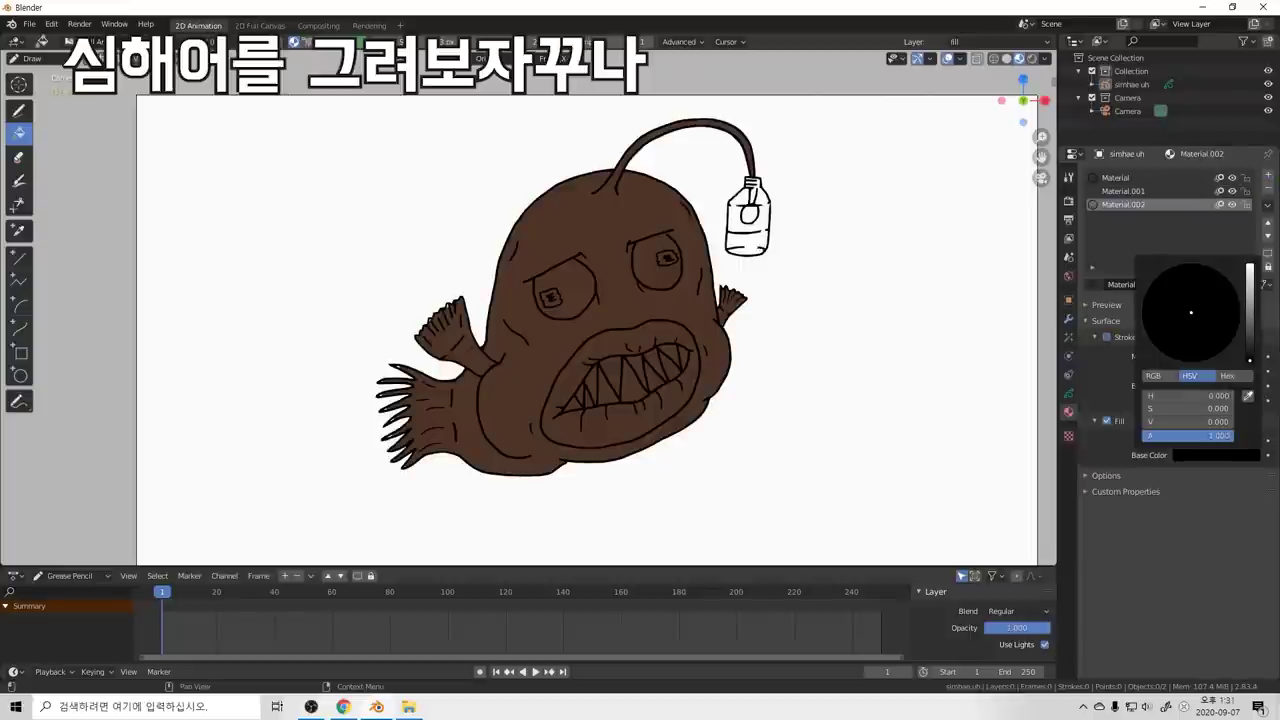
drag(1249, 359, 1249, 267)
Step: Fill the whites of both eyes with Material.002, undoing and redoing the fill of the smaller eye
click(578, 290)
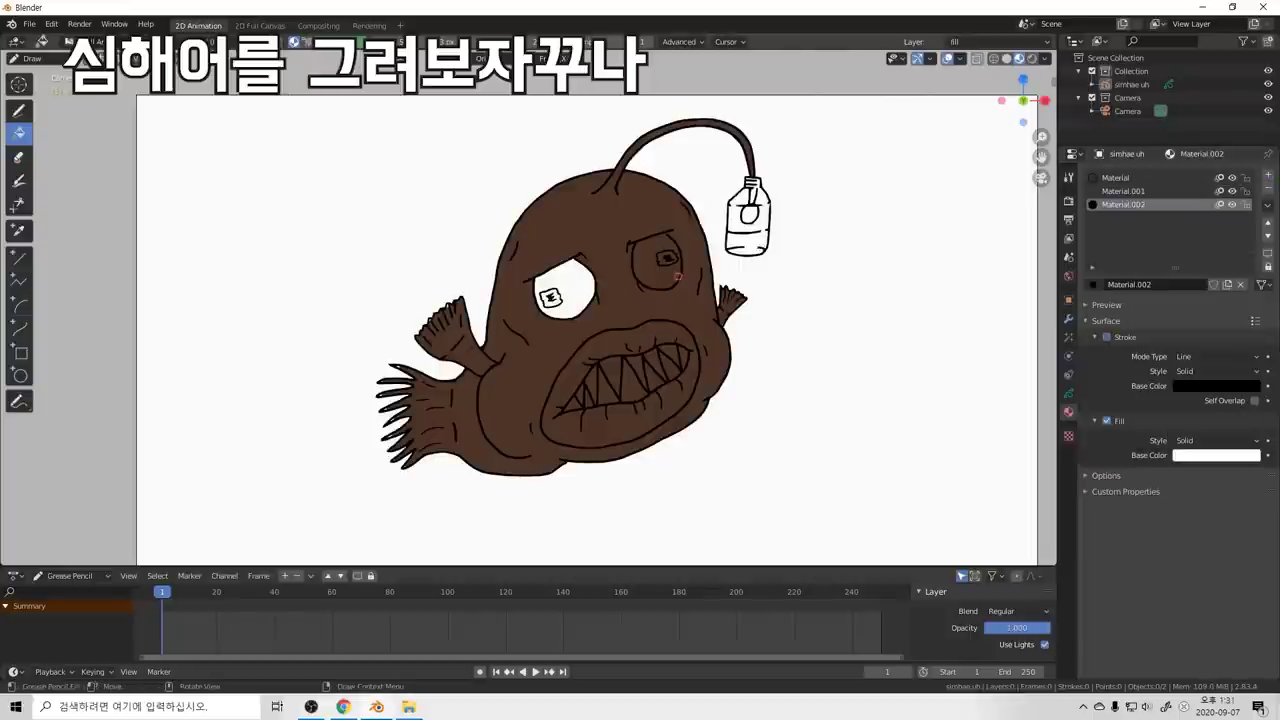
click(676, 272)
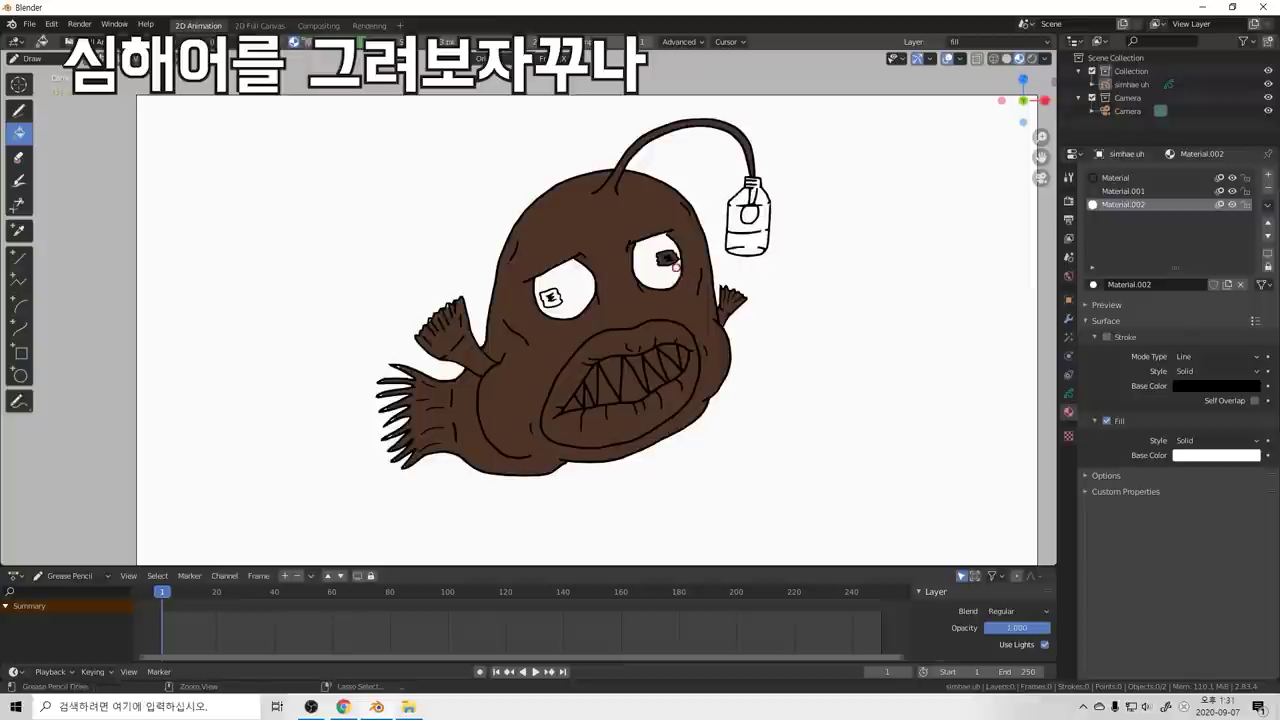
key(ctrl+z)
key(ctrl+z)
key(ctrl+z)
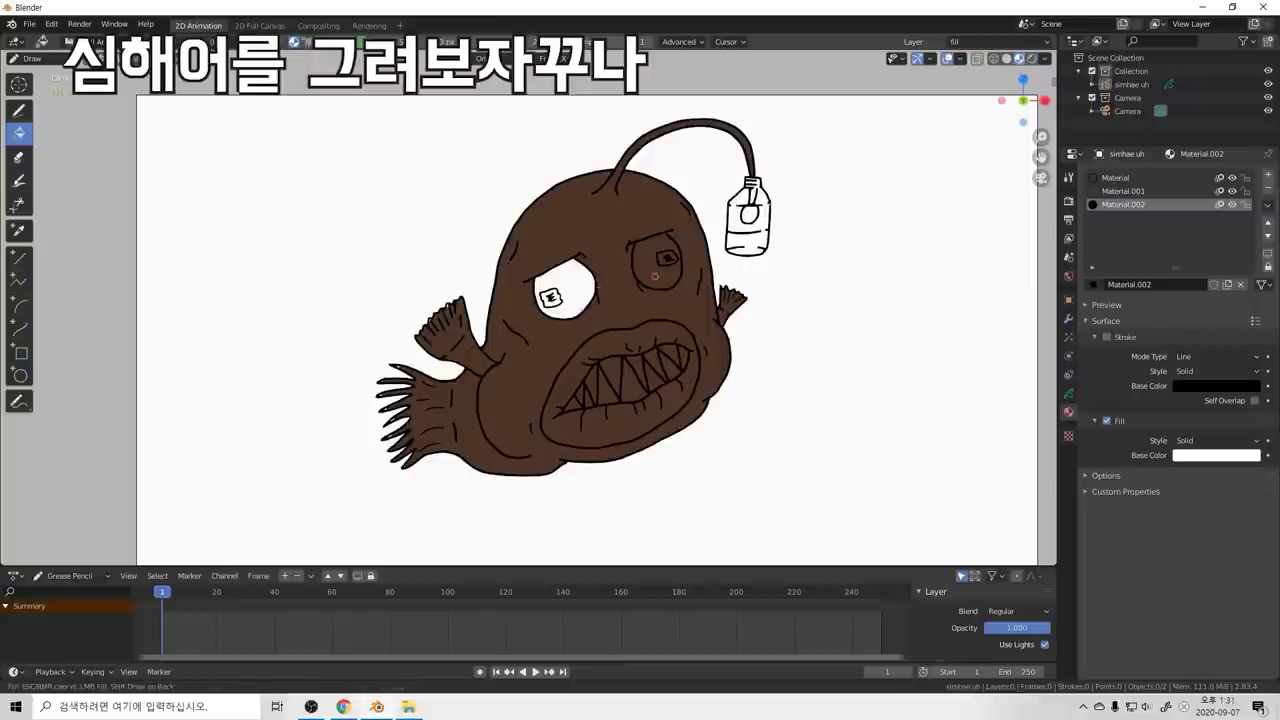
click(642, 272)
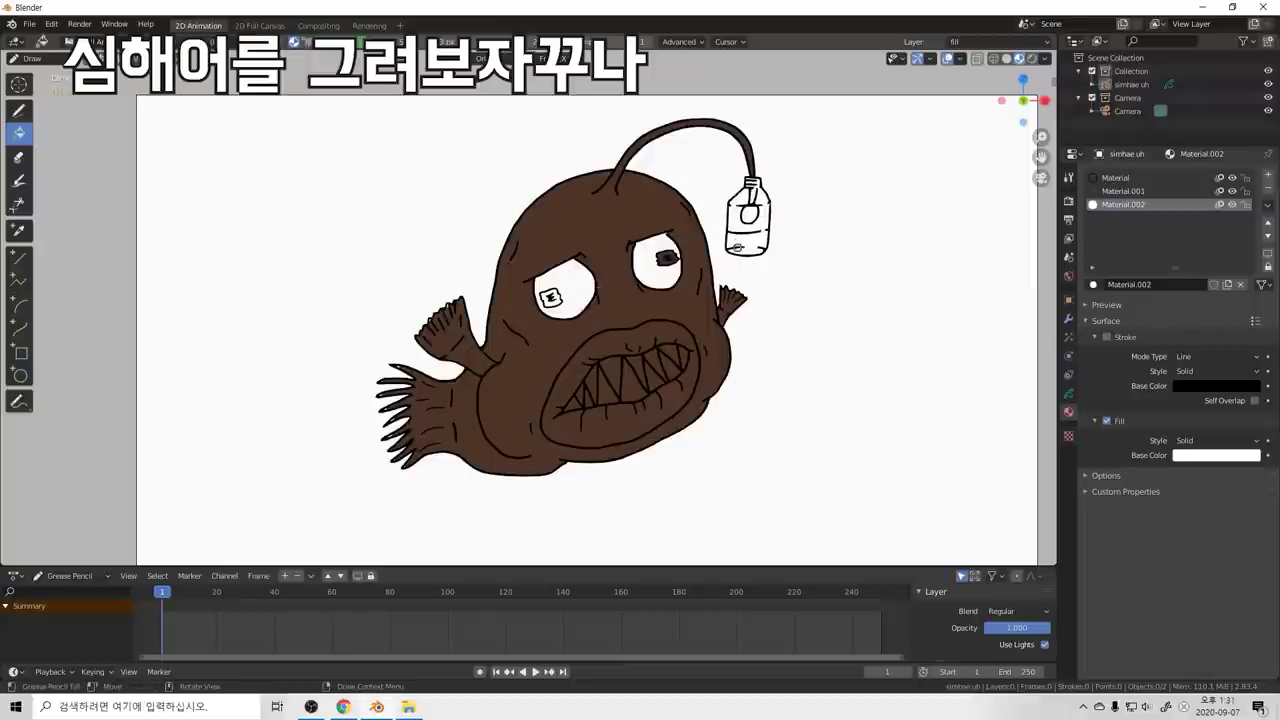
Step: Fill the lure stalk's end inside the bottle with Material.001 and lighten that material's brown fill colour
click(1123, 191)
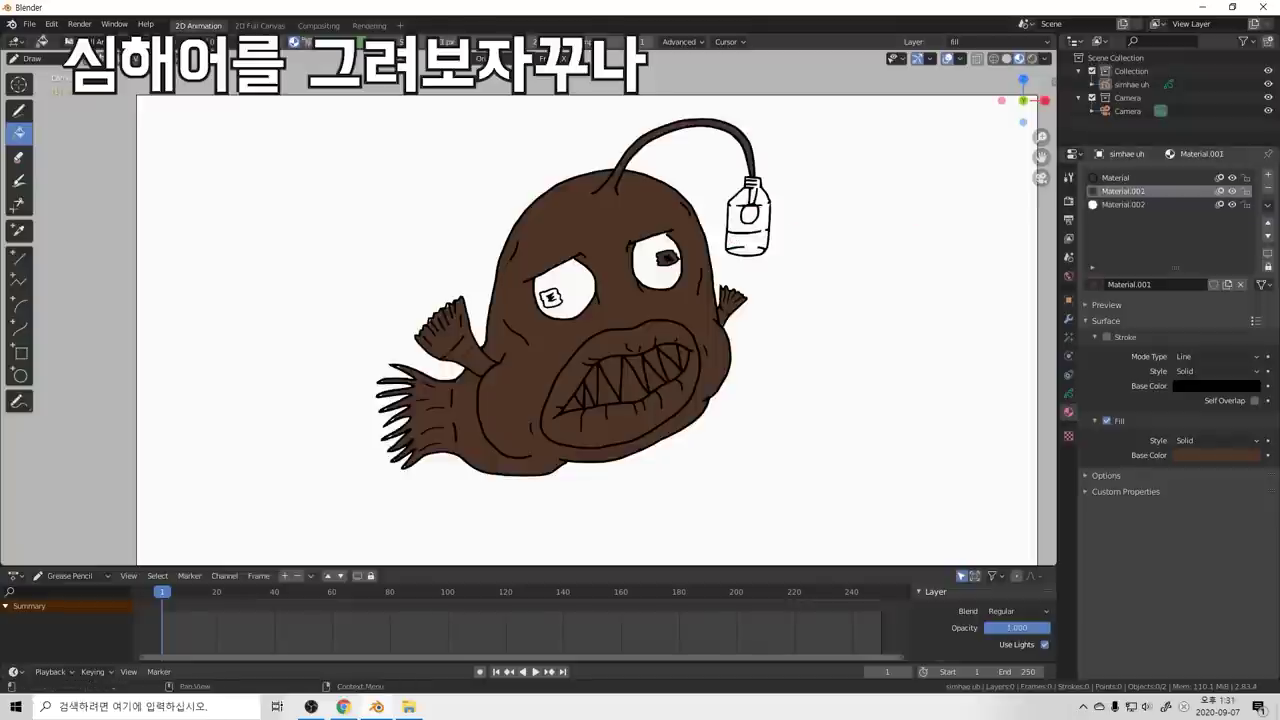
click(750, 195)
key(ctrl+z)
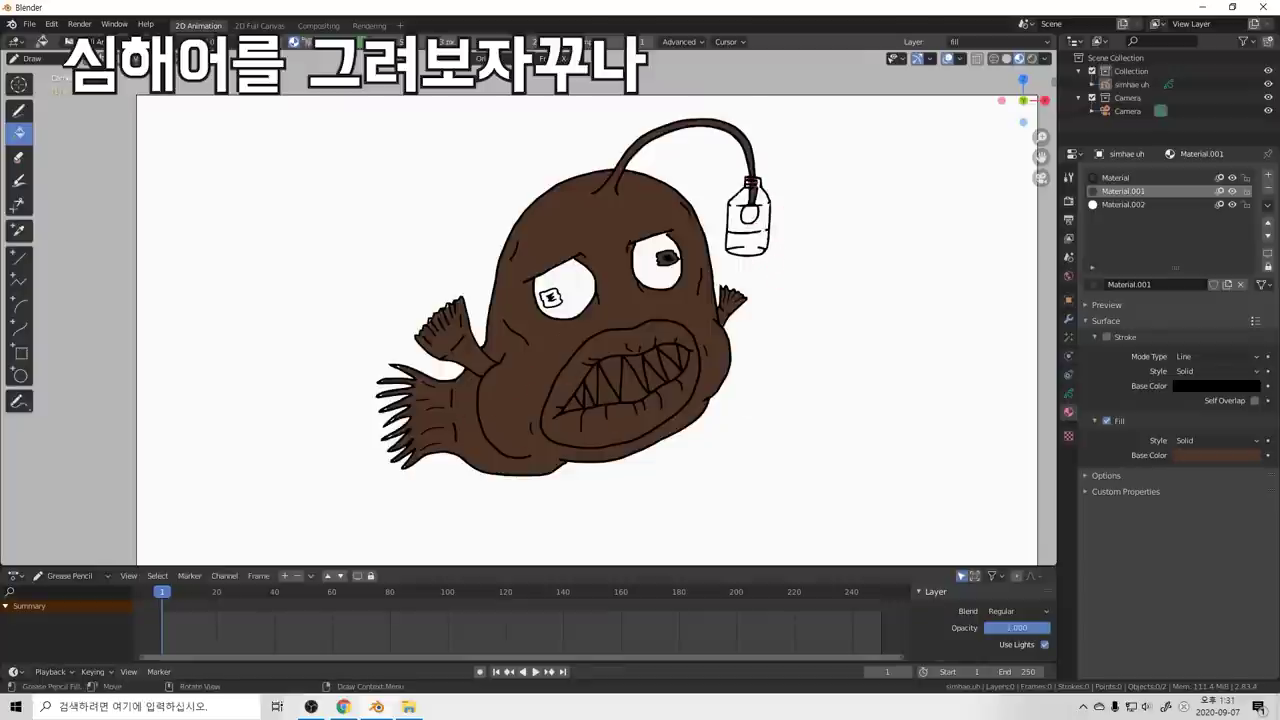
drag(1250, 331, 1250, 337)
drag(1183, 421, 1191, 421)
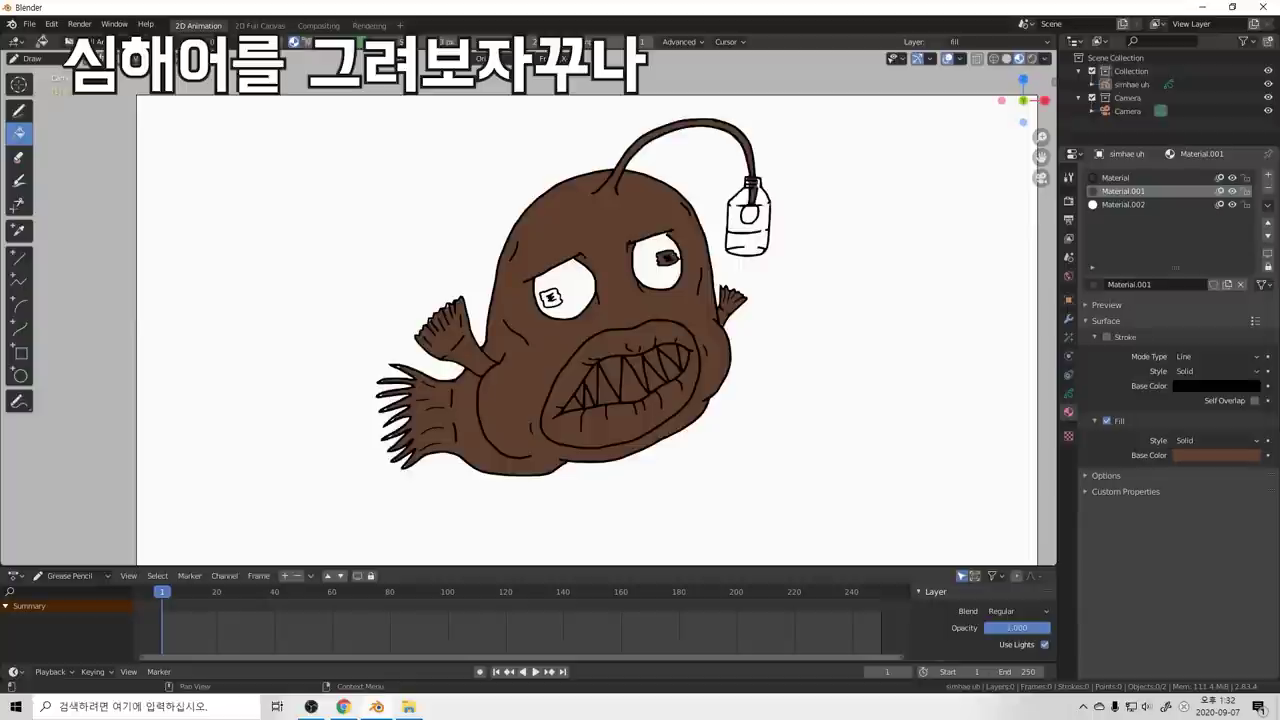
Step: Add Material.003 with the stroke off and a solid cream fill colour
click(1124, 205)
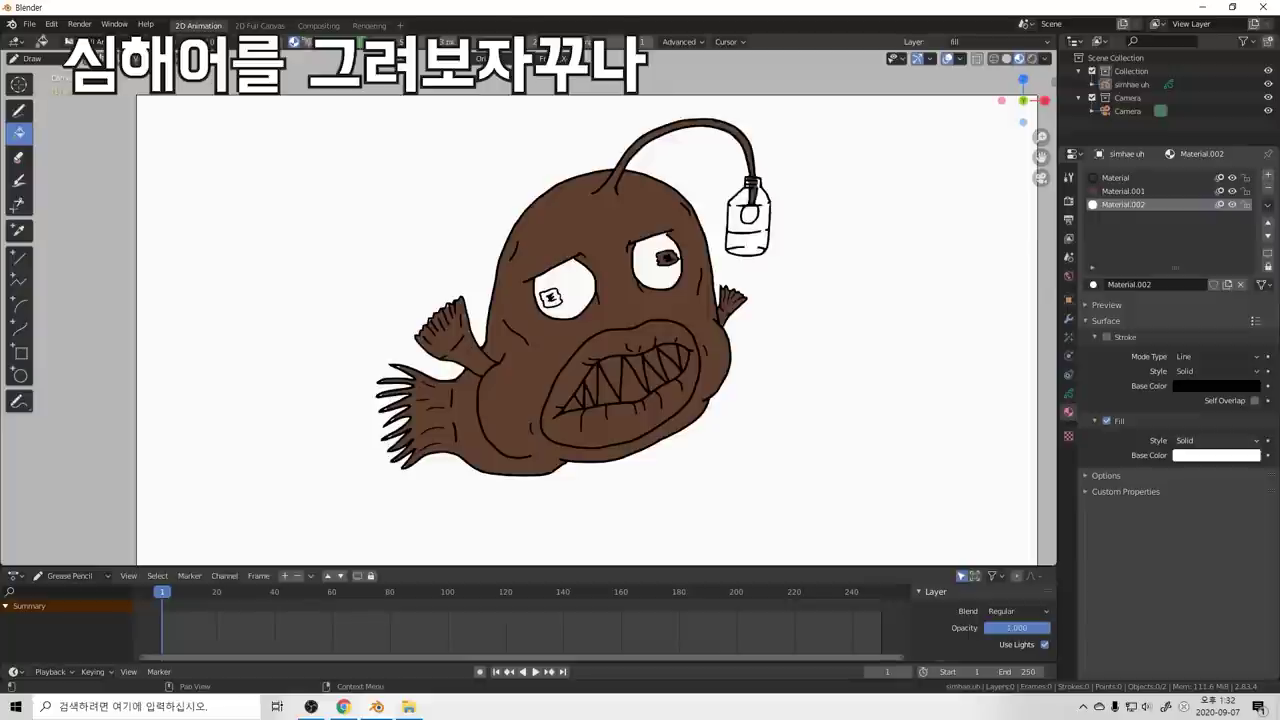
click(1268, 175)
click(1180, 284)
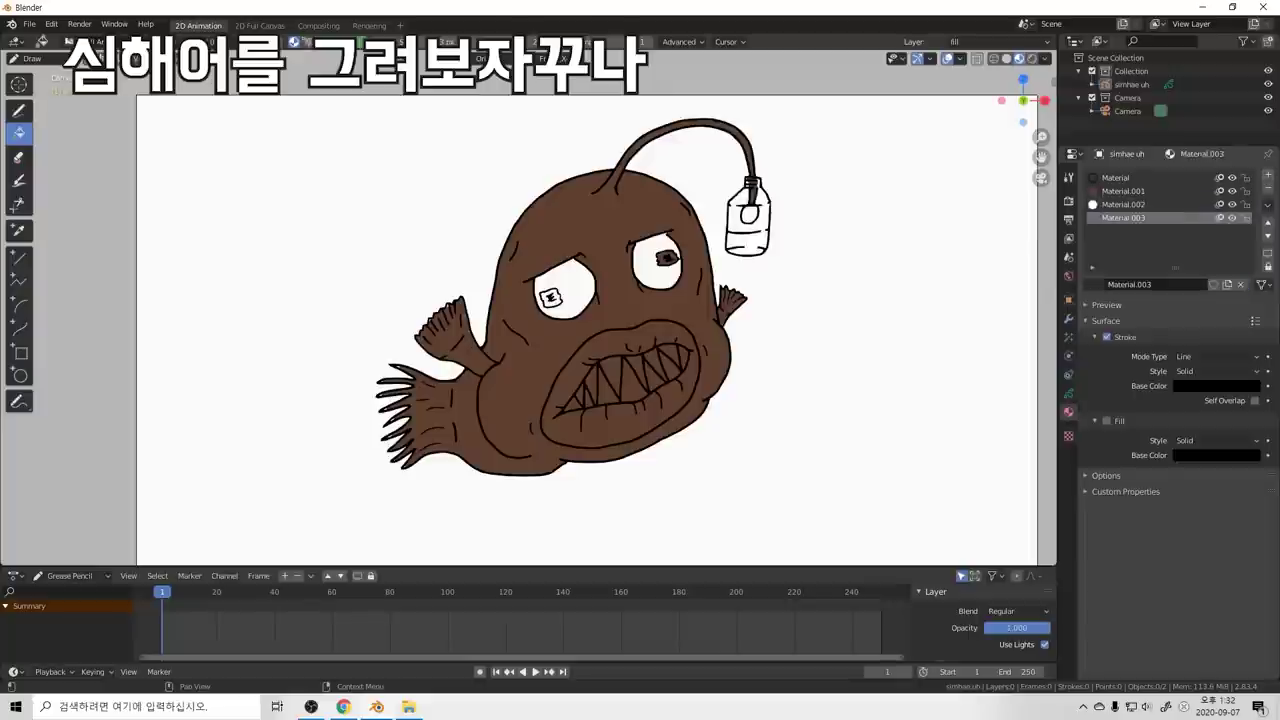
click(1216, 455)
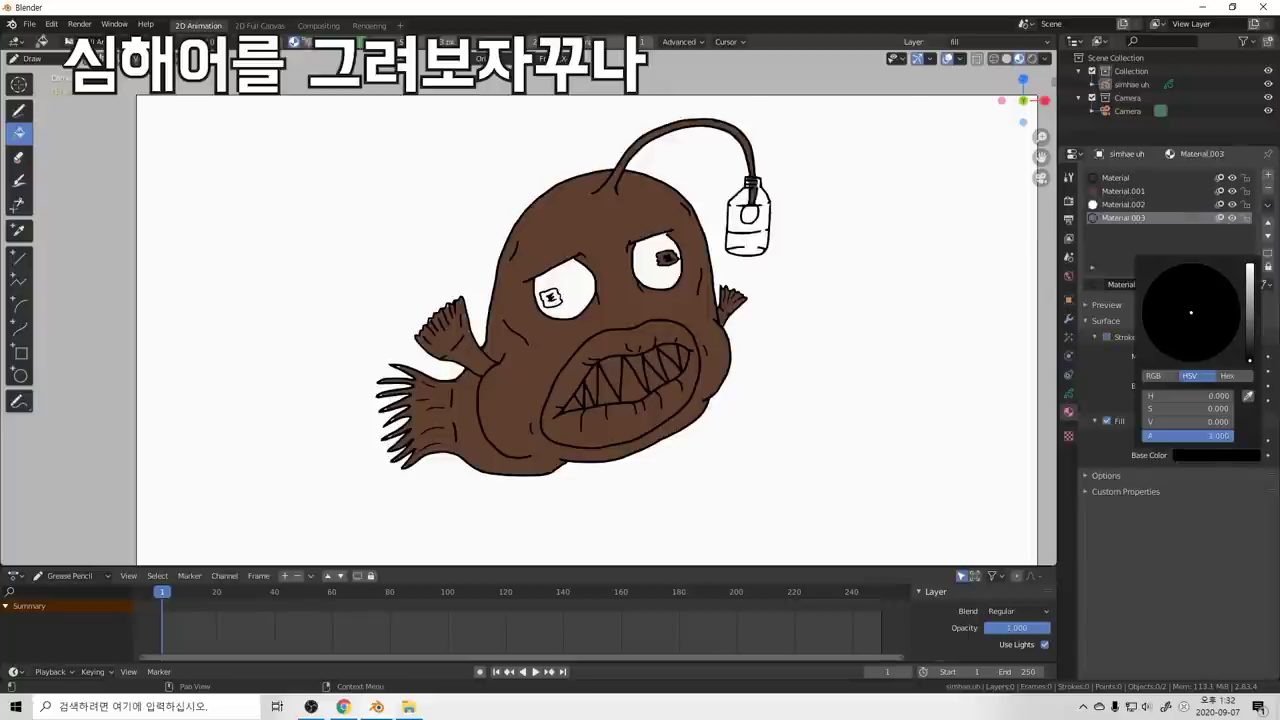
click(1135, 205)
click(1135, 218)
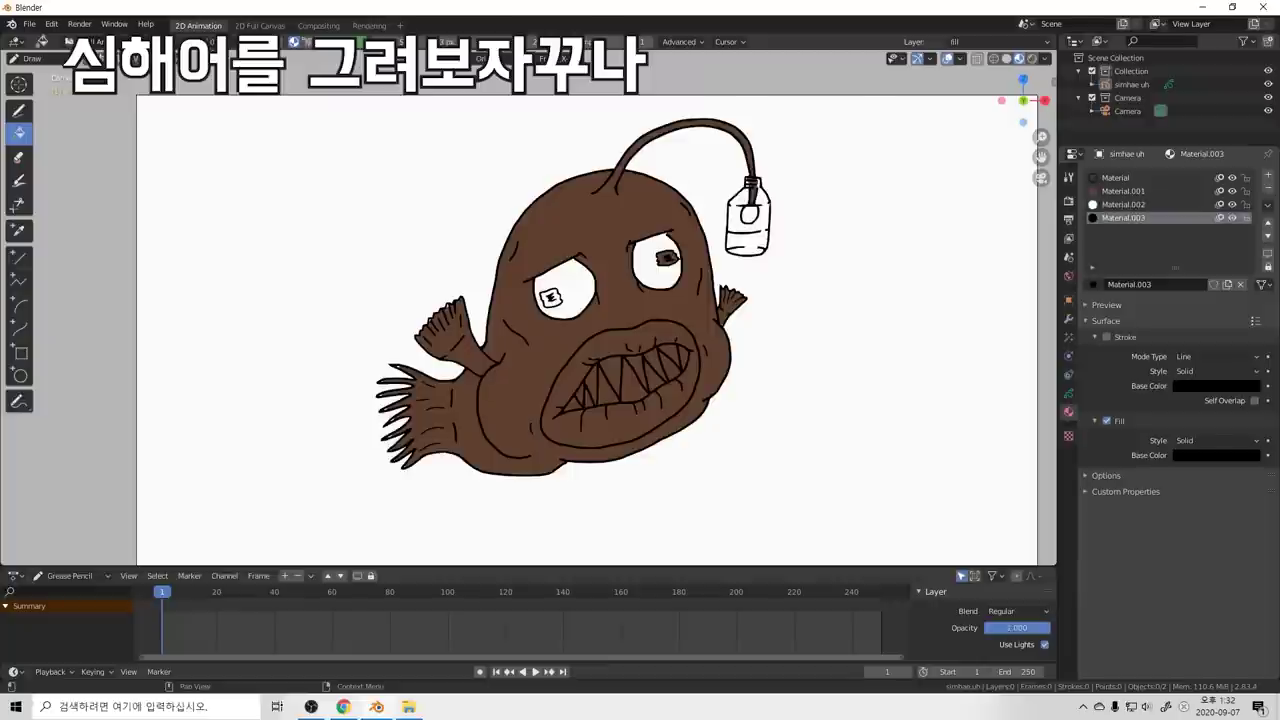
click(1216, 385)
drag(1250, 359, 1250, 280)
drag(1191, 313, 1183, 320)
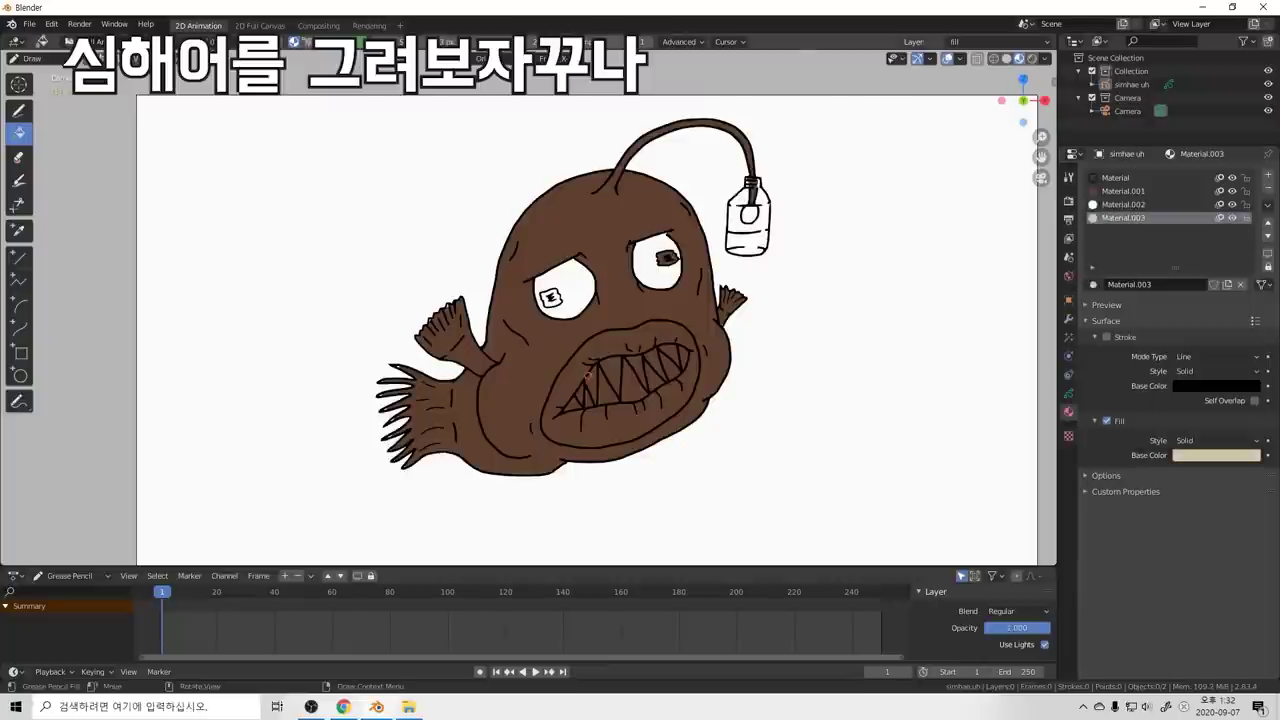
Step: Fill all the gaps and teeth in the fish's mouth with the cream Material.003
click(593, 385)
click(608, 389)
click(612, 376)
click(636, 378)
click(644, 373)
click(652, 377)
click(657, 363)
click(668, 367)
click(672, 355)
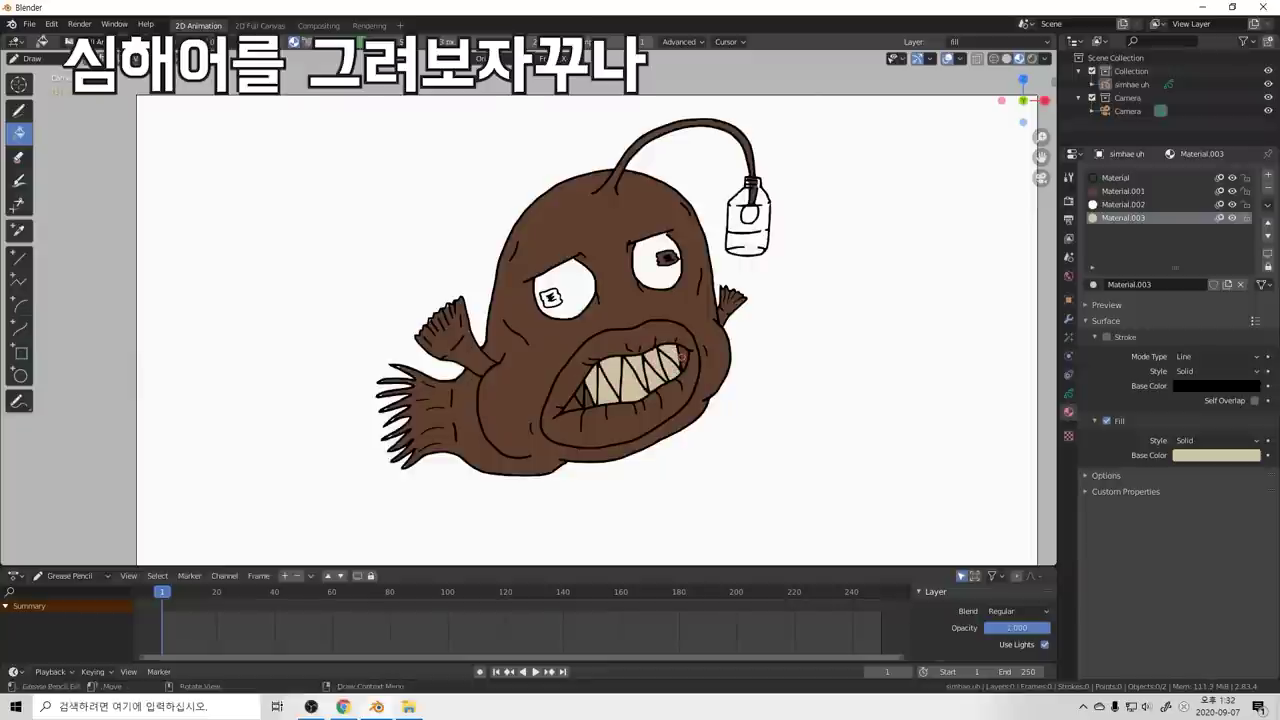
click(586, 398)
click(572, 404)
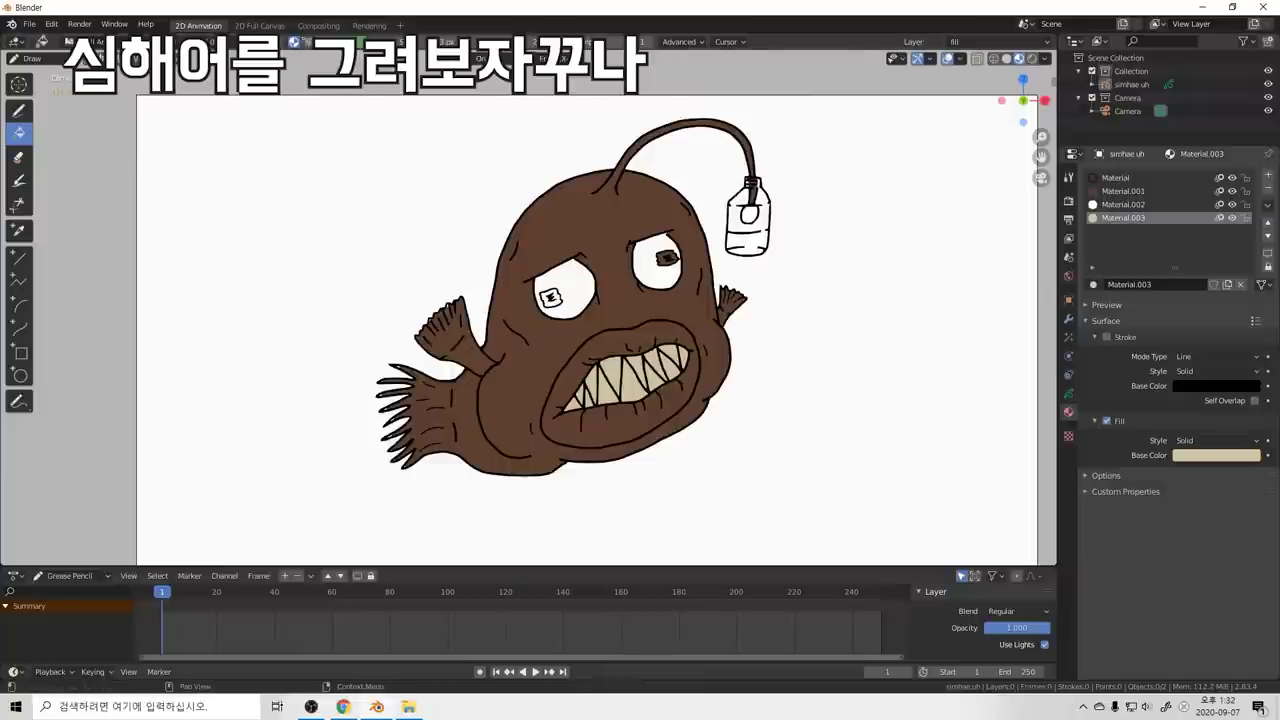
Step: Adjust Material.003's fill colour to a duller, greyish beige for the teeth
click(1216, 455)
drag(1250, 280, 1250, 273)
drag(1196, 421, 1188, 421)
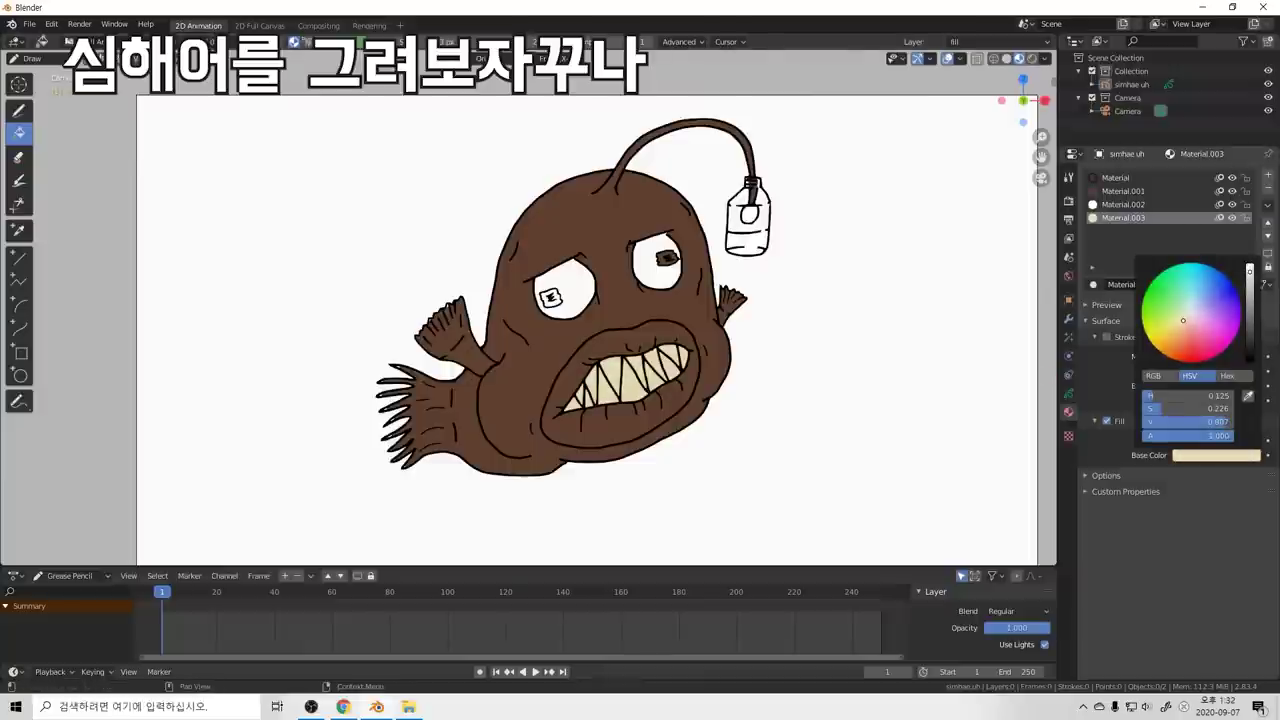
drag(1183, 320, 1186, 319)
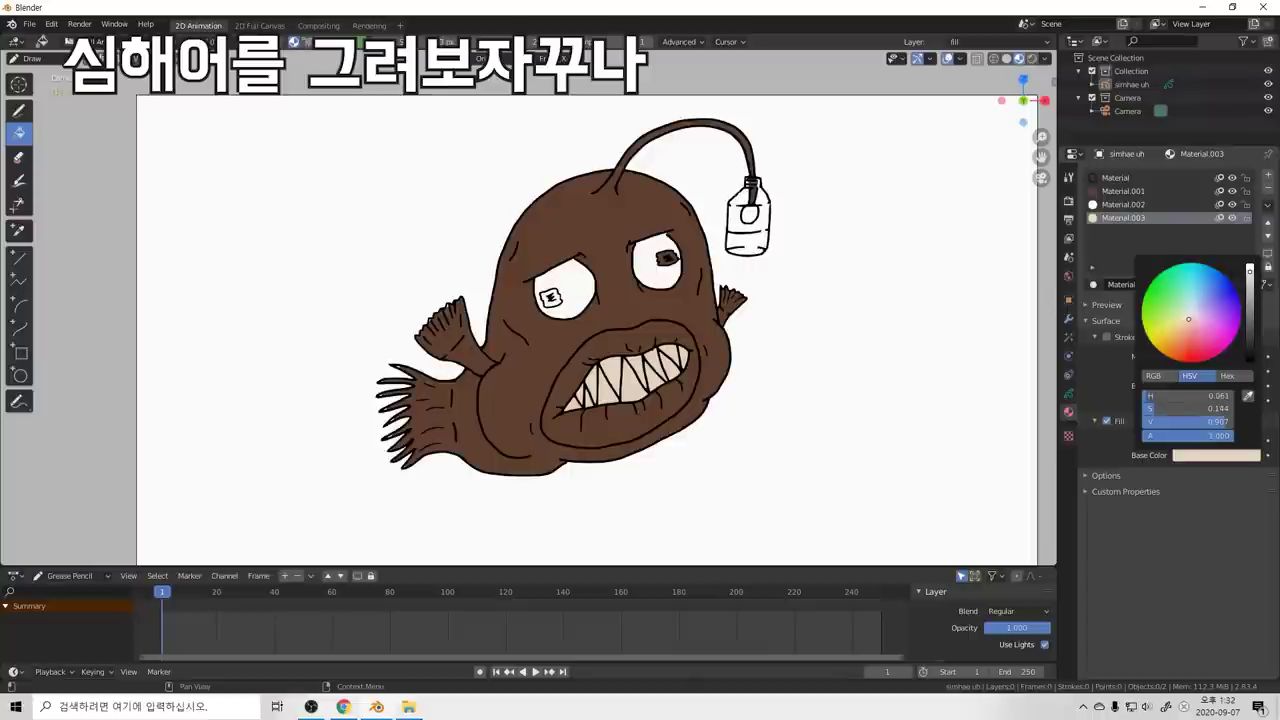
drag(1188, 317, 1187, 315)
drag(1249, 270, 1249, 285)
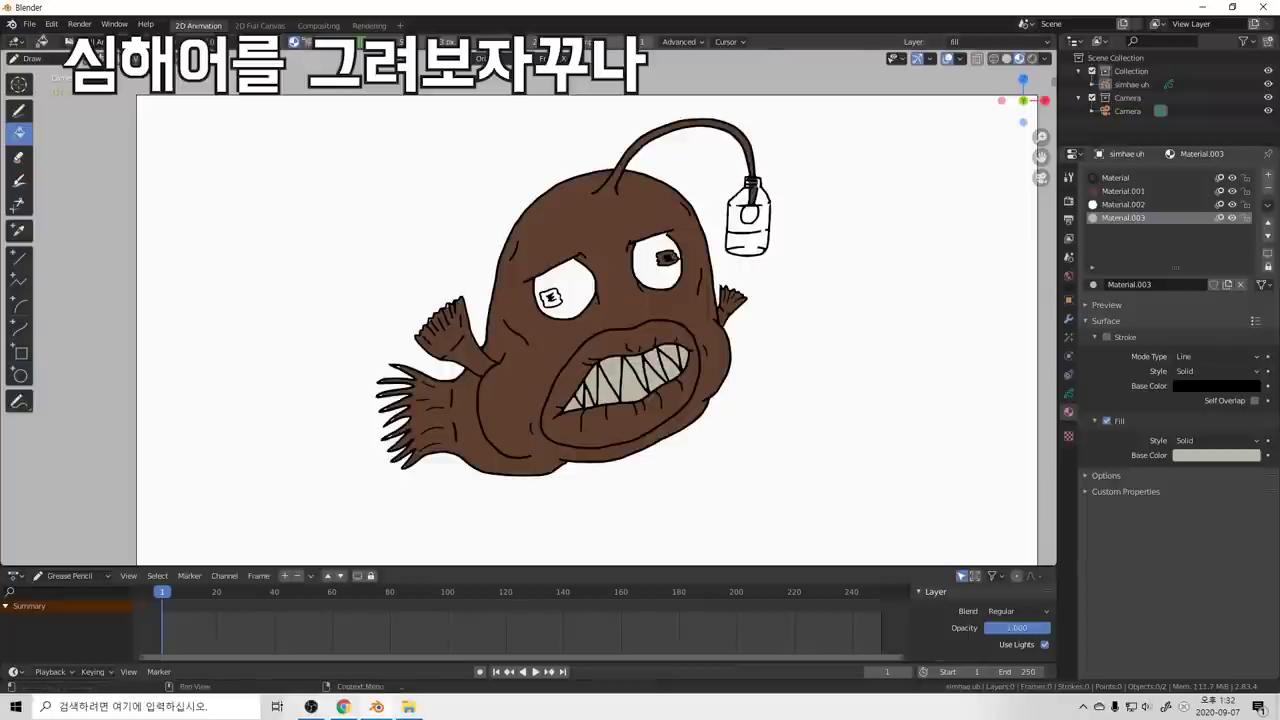
Step: Add Material.004 with the stroke off and a solid tan fill of hue 0.085, saturation 0.526 and value 0.627
click(1268, 176)
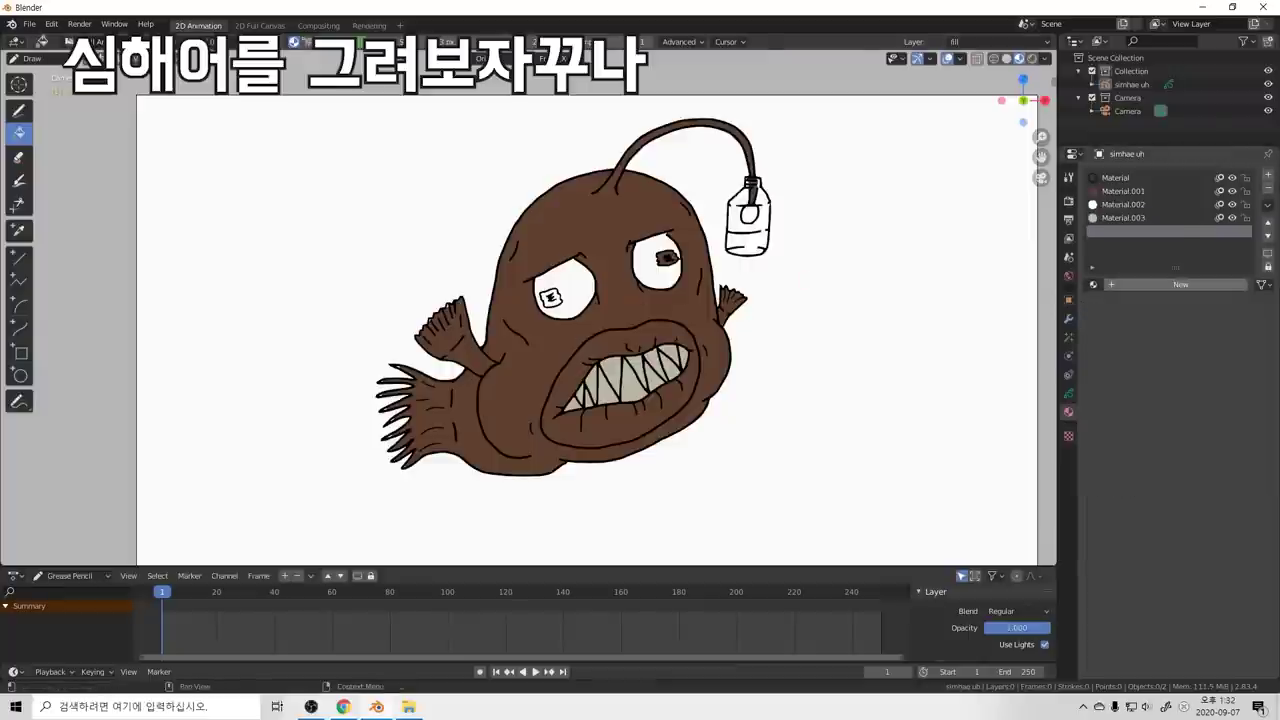
click(1176, 284)
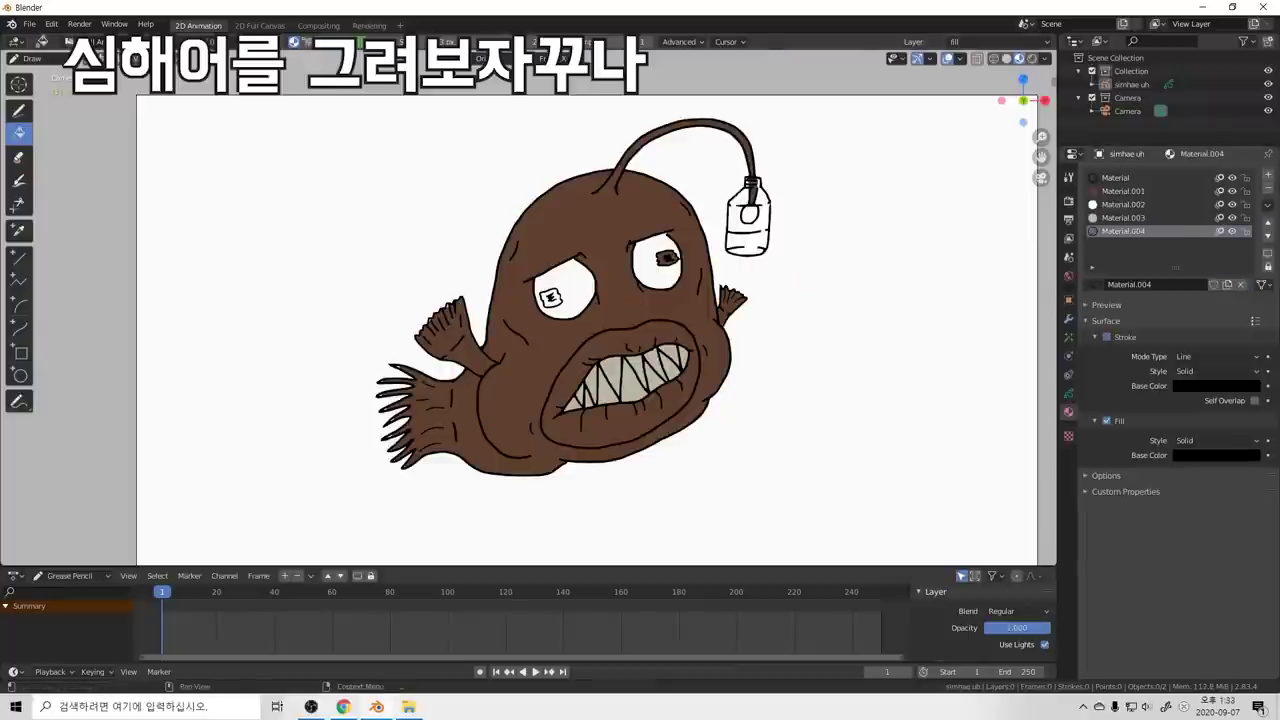
click(1215, 455)
drag(1250, 358, 1250, 264)
mouse_move(1191, 312)
mouse_down()
mouse_move(1190, 335)
mouse_move(1181, 330)
mouse_up()
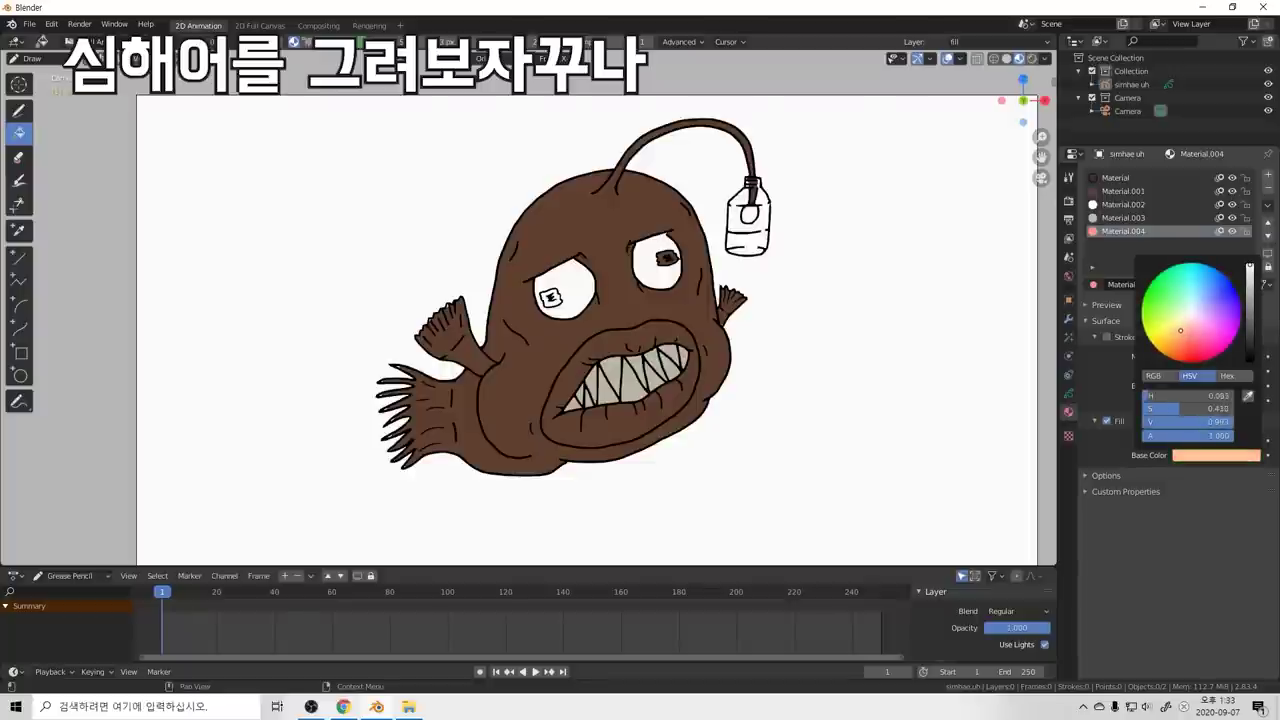
mouse_move(1250, 265)
mouse_down()
mouse_move(1250, 339)
mouse_move(1249, 281)
mouse_up()
drag(1181, 331, 1178, 335)
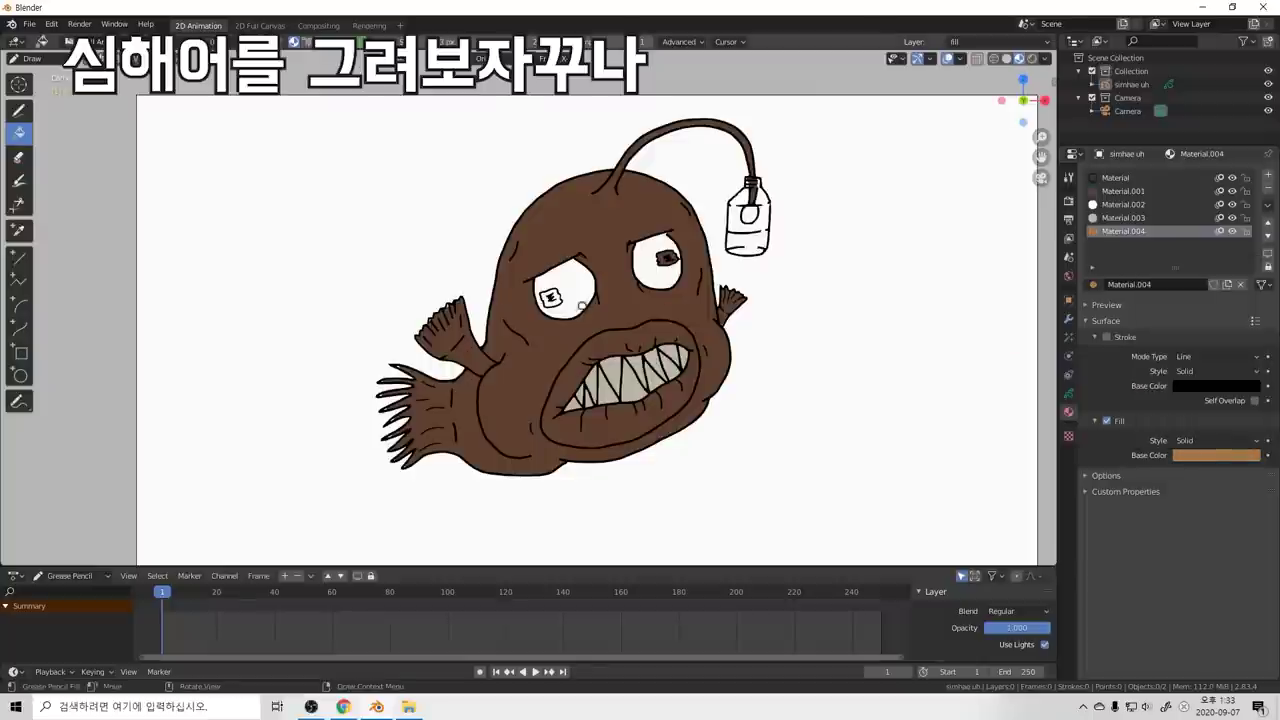
Step: Undo trial fills on the large side fin, and fill the fan-shaped ends of both side fins with Material.004
click(459, 334)
key(ctrl+z)
click(456, 347)
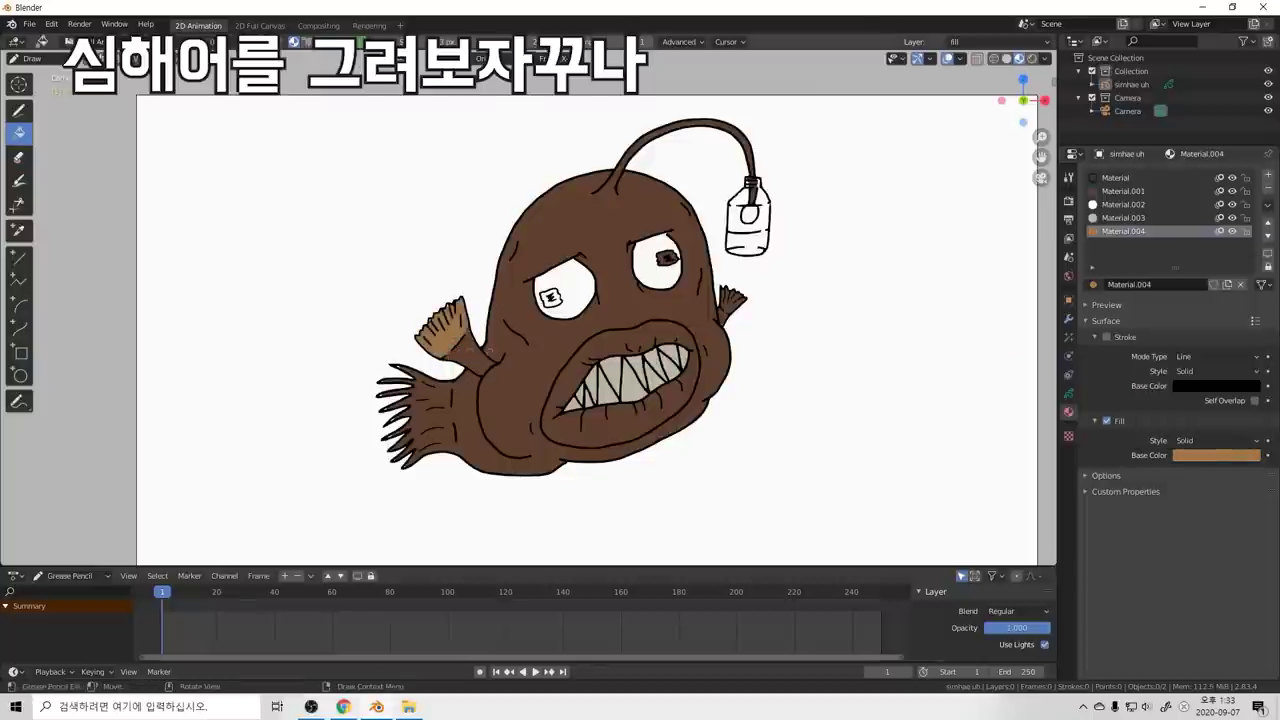
key(ctrl+z)
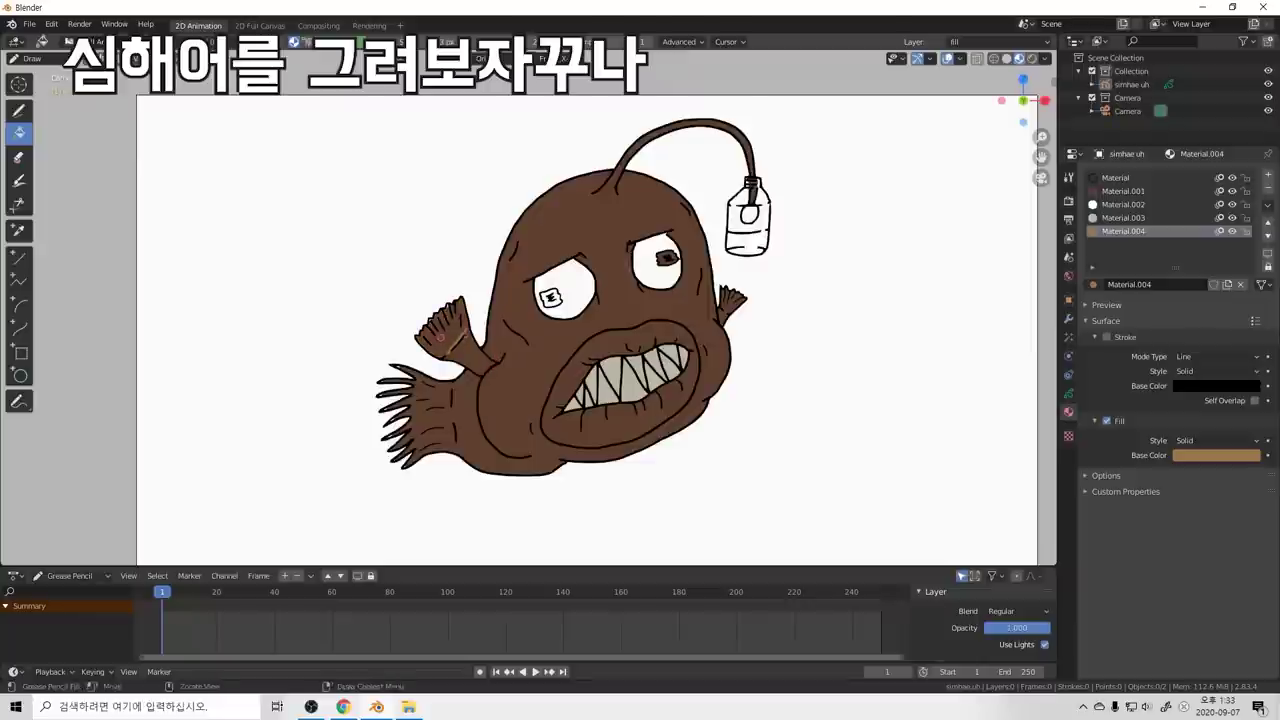
click(456, 340)
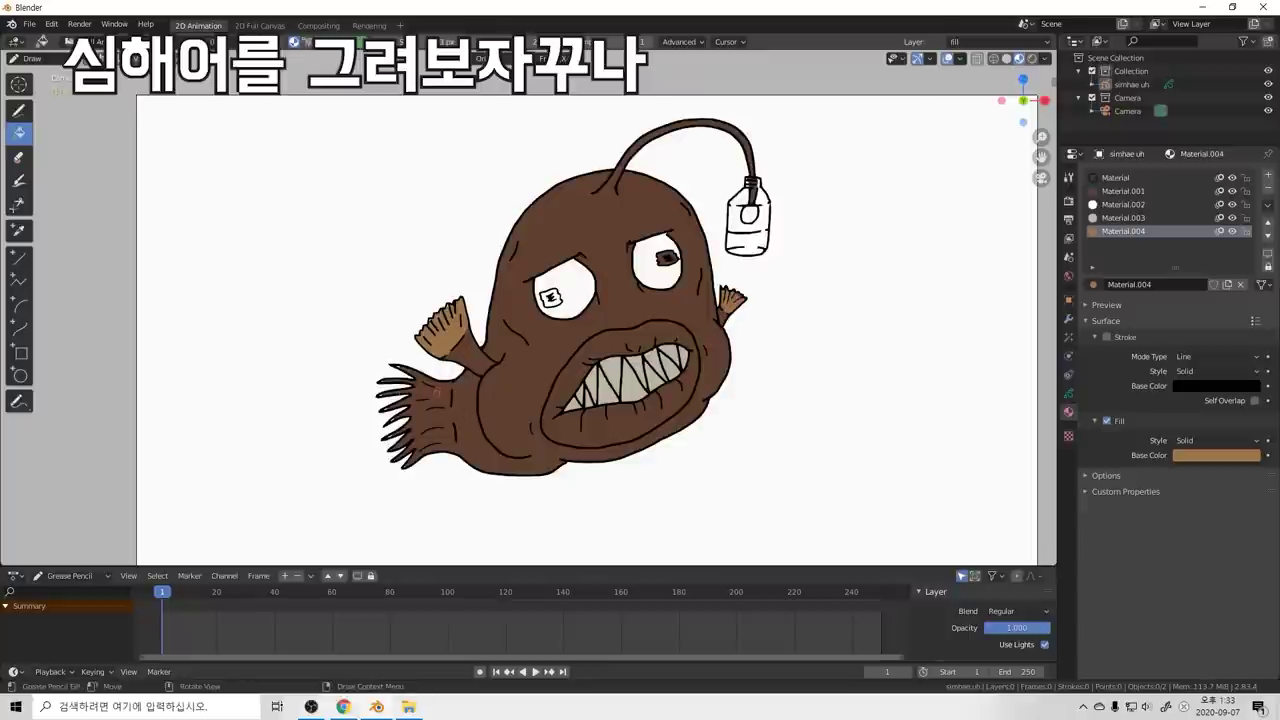
Step: Undo a trial fill of the tail fin and fill it again with Material.004
click(442, 461)
key(ctrl+z)
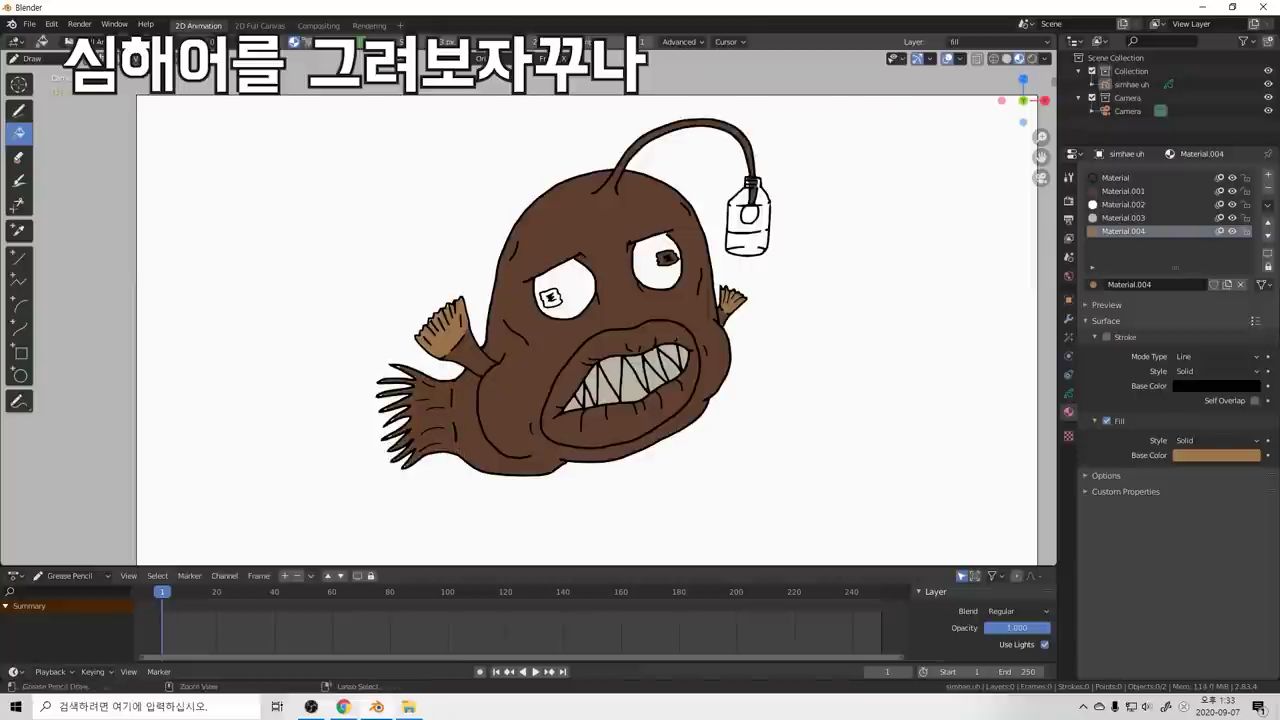
click(448, 462)
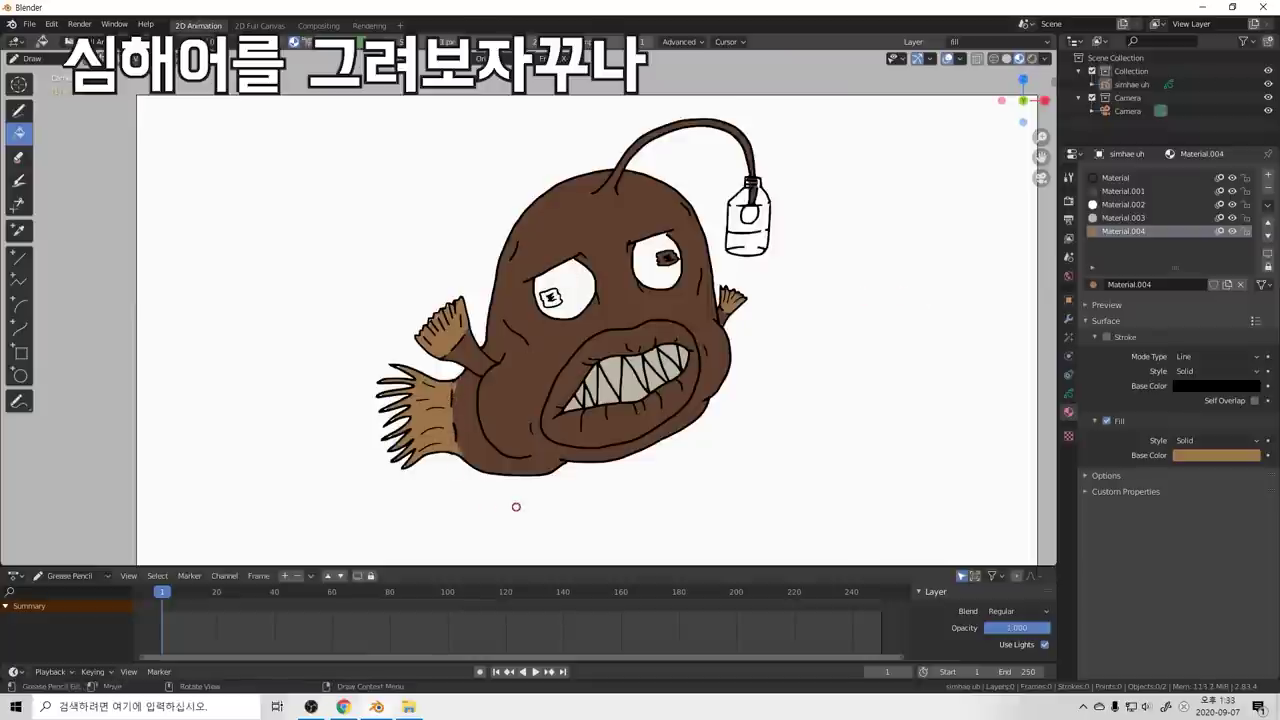
Step: Try lighter and darker shades for Material.004, set its fill colour's value to 0.547, and select Material.001
scroll(757, 286, down, 4)
scroll(660, 316, up, 3)
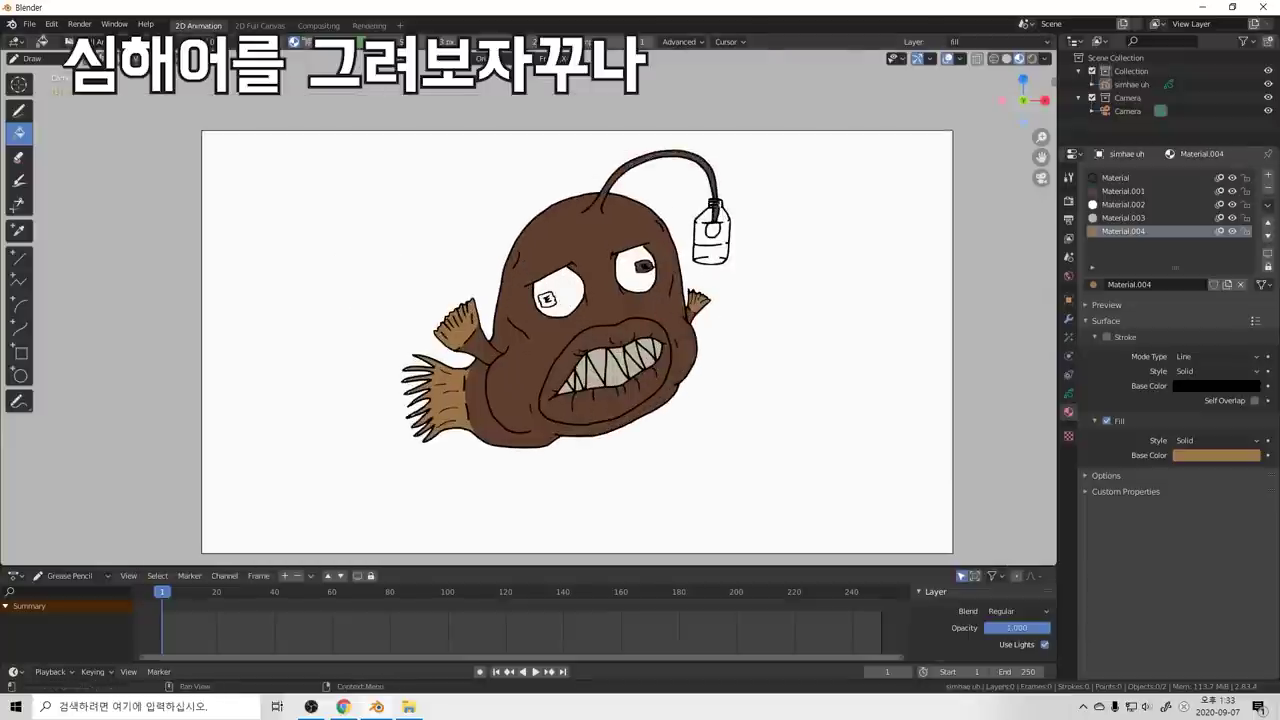
click(1216, 455)
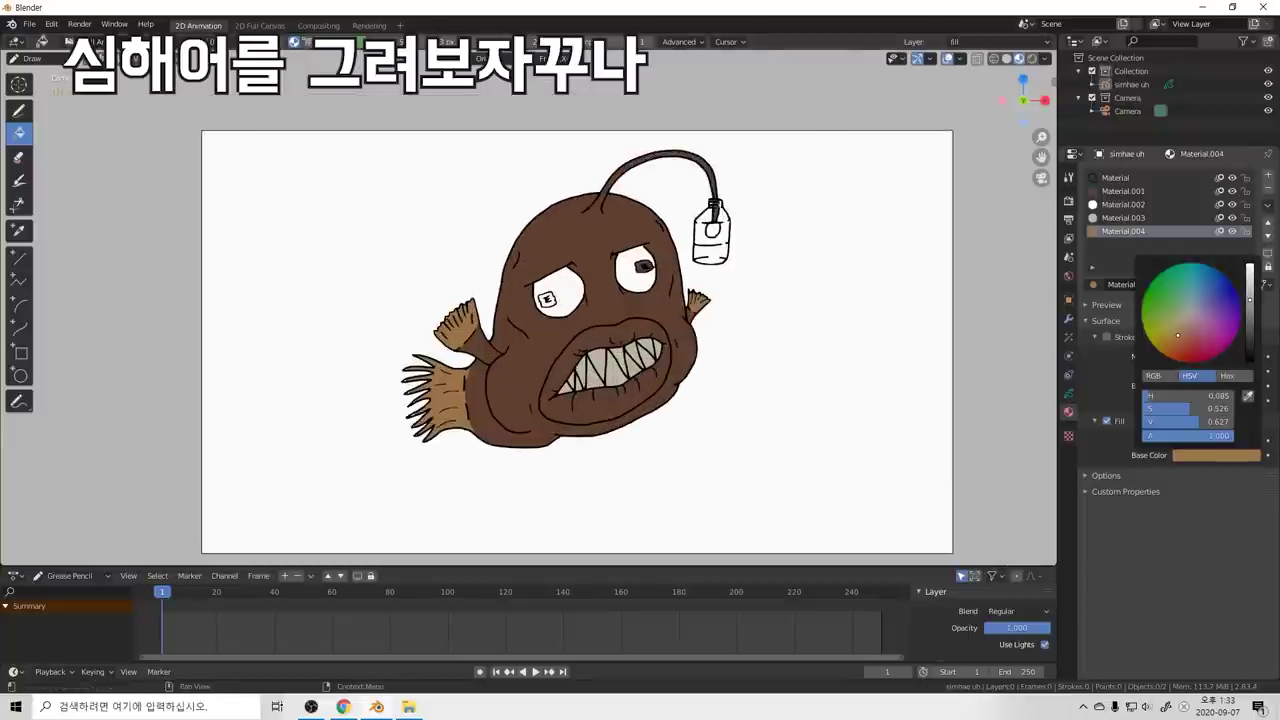
drag(1250, 300, 1250, 264)
scroll(1191, 312, down, 1)
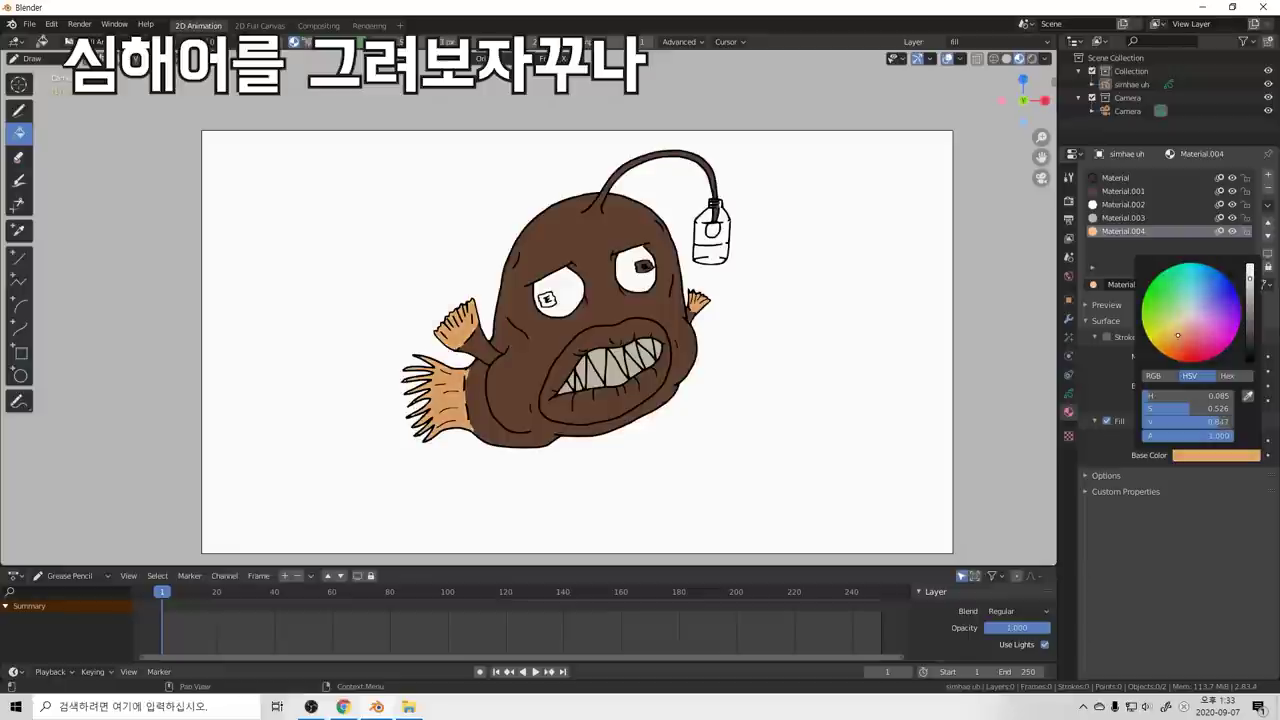
scroll(1191, 312, down, 10)
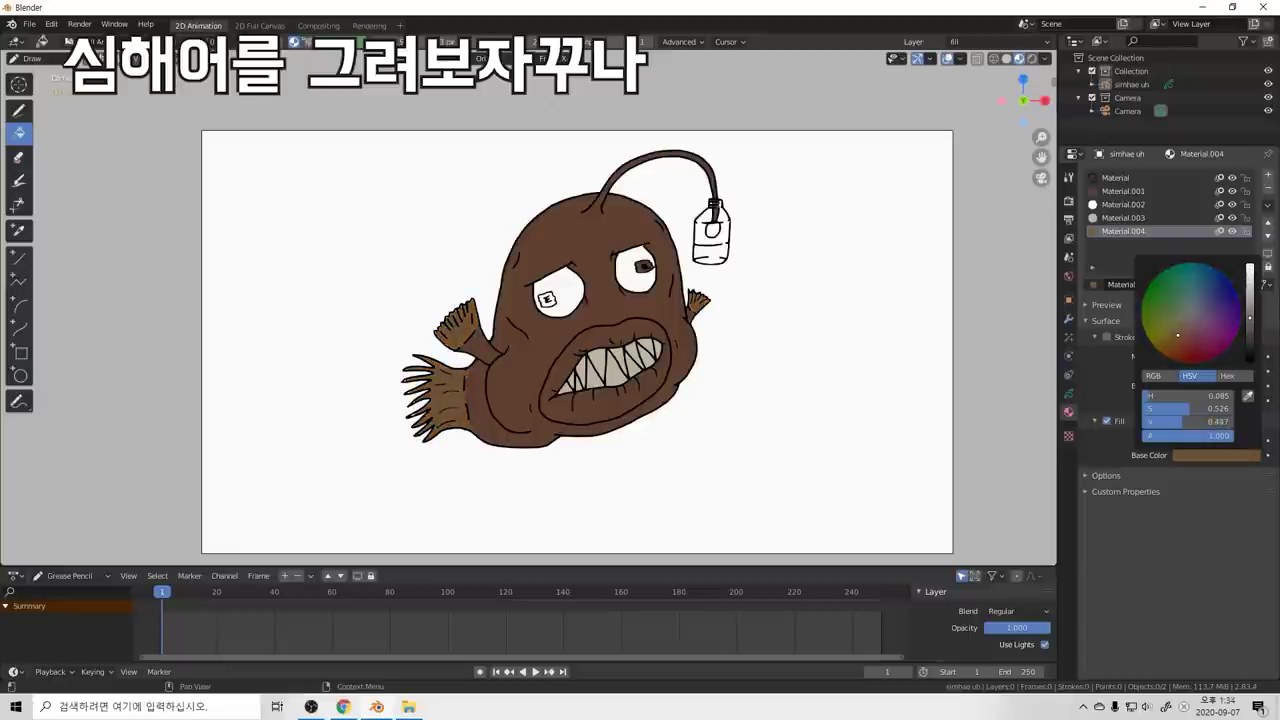
scroll(1191, 312, up, 2)
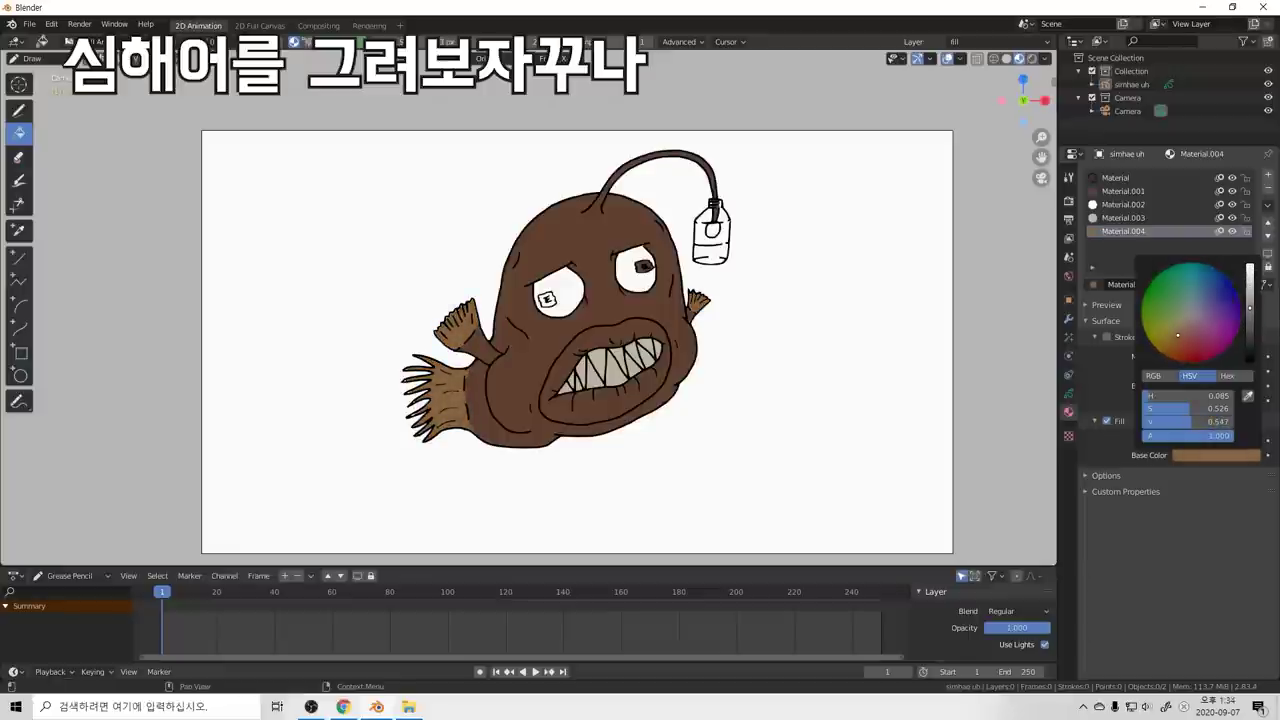
click(1140, 191)
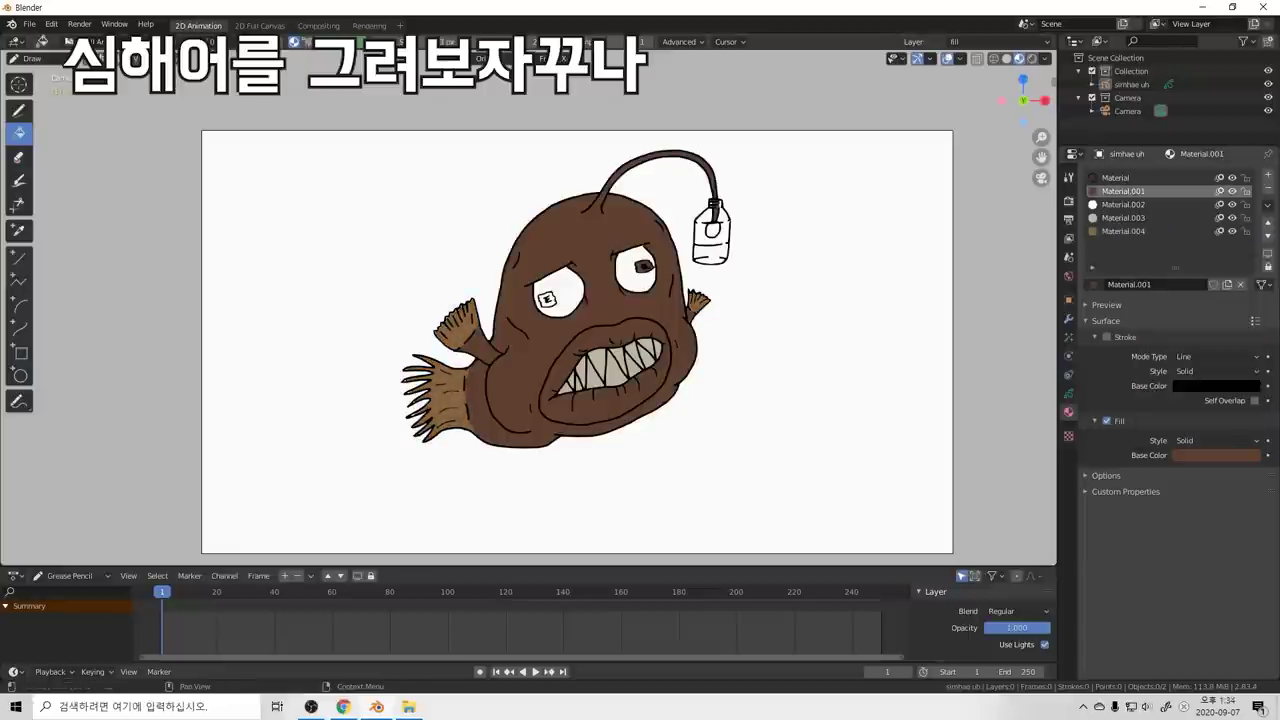
Step: Recolour Material.001's body fill to dark purple with hue 0.898, saturation 0.533 and value 0.300
click(1216, 455)
drag(1249, 326, 1203, 336)
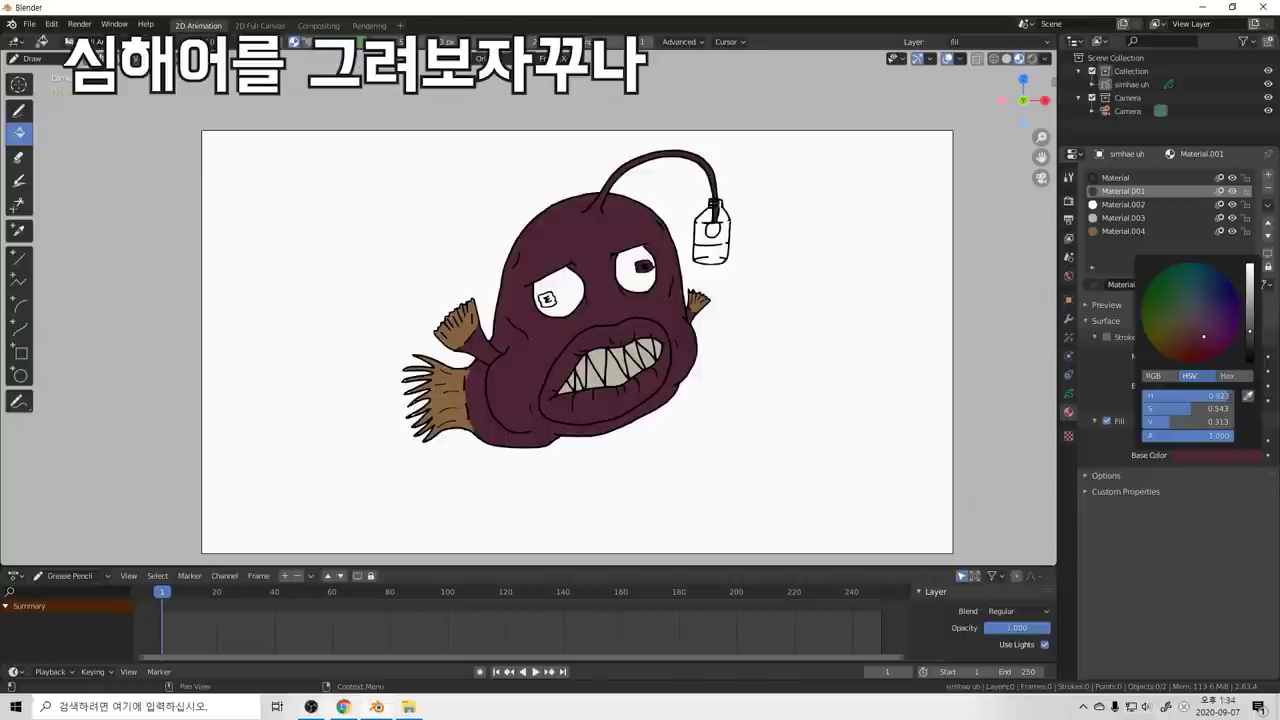
mouse_move(1204, 335)
mouse_down()
mouse_move(1250, 340)
mouse_move(1249, 326)
mouse_move(1249, 345)
mouse_move(1249, 331)
mouse_move(1208, 333)
mouse_up()
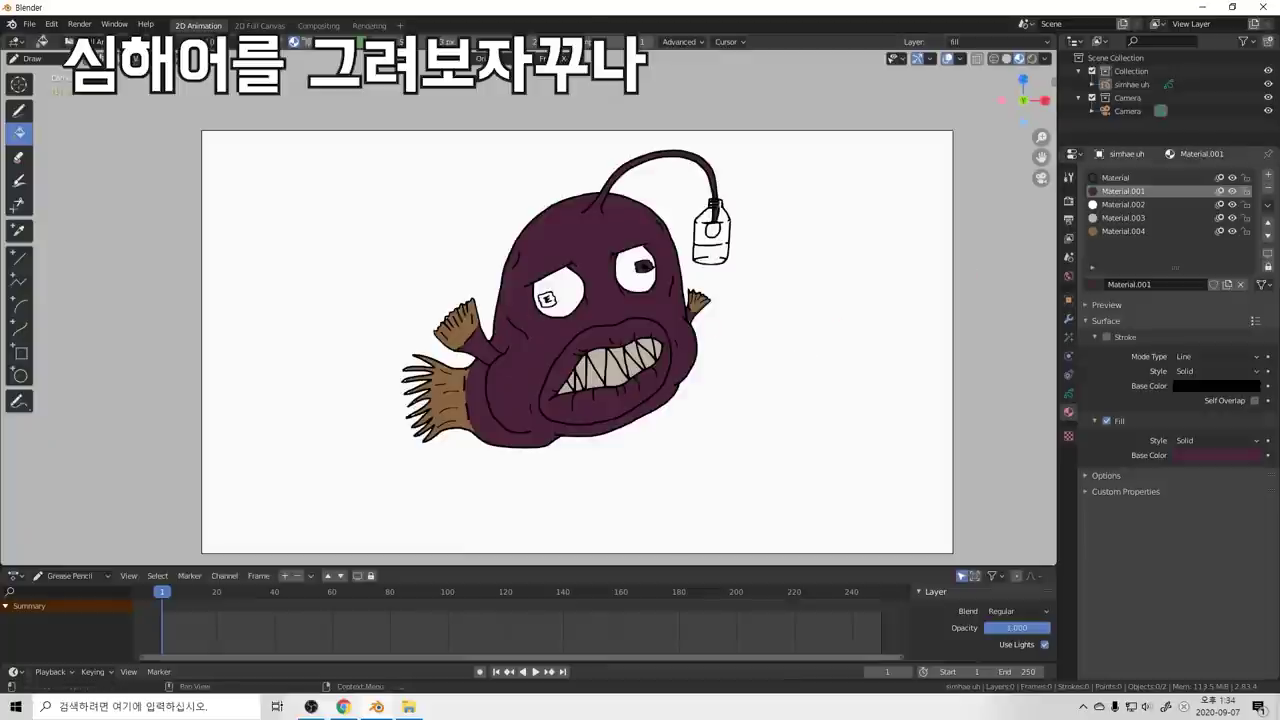
Step: Paste Material.001's purple into Material.004's fill colour and brighten it to a magenta for the fins
click(1124, 231)
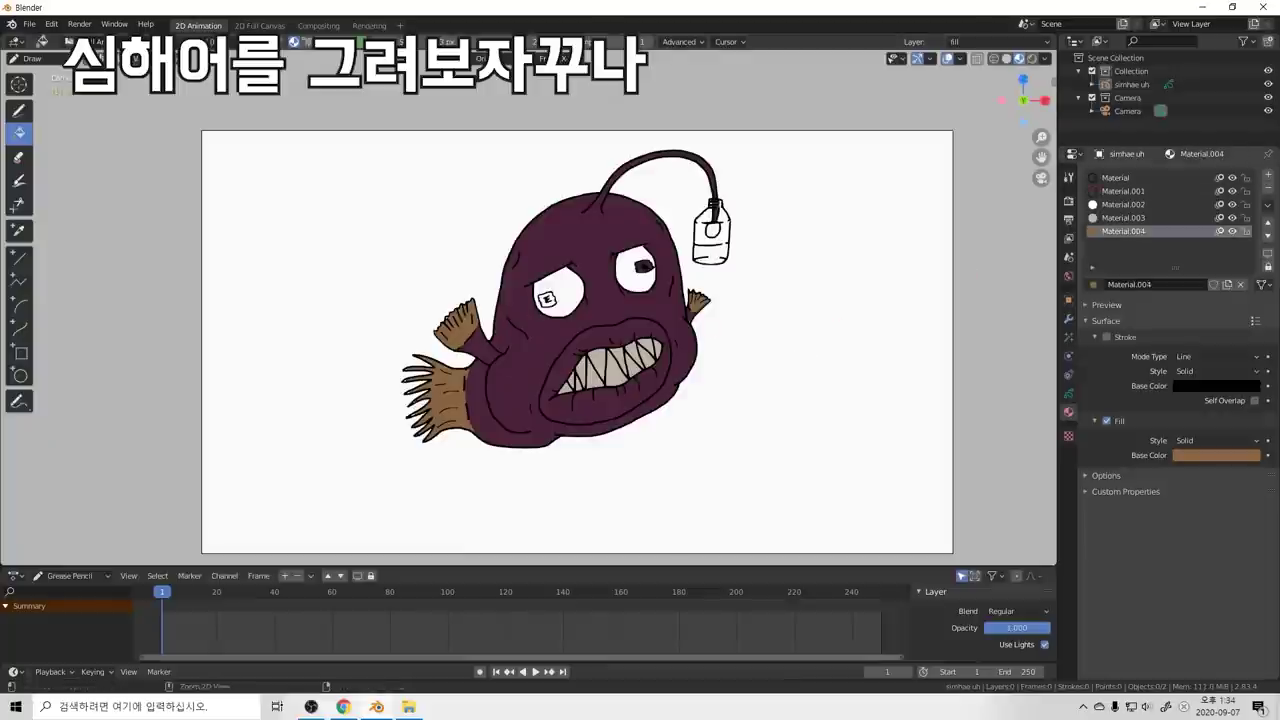
key(ctrl+v)
click(1216, 455)
drag(1250, 332, 1249, 303)
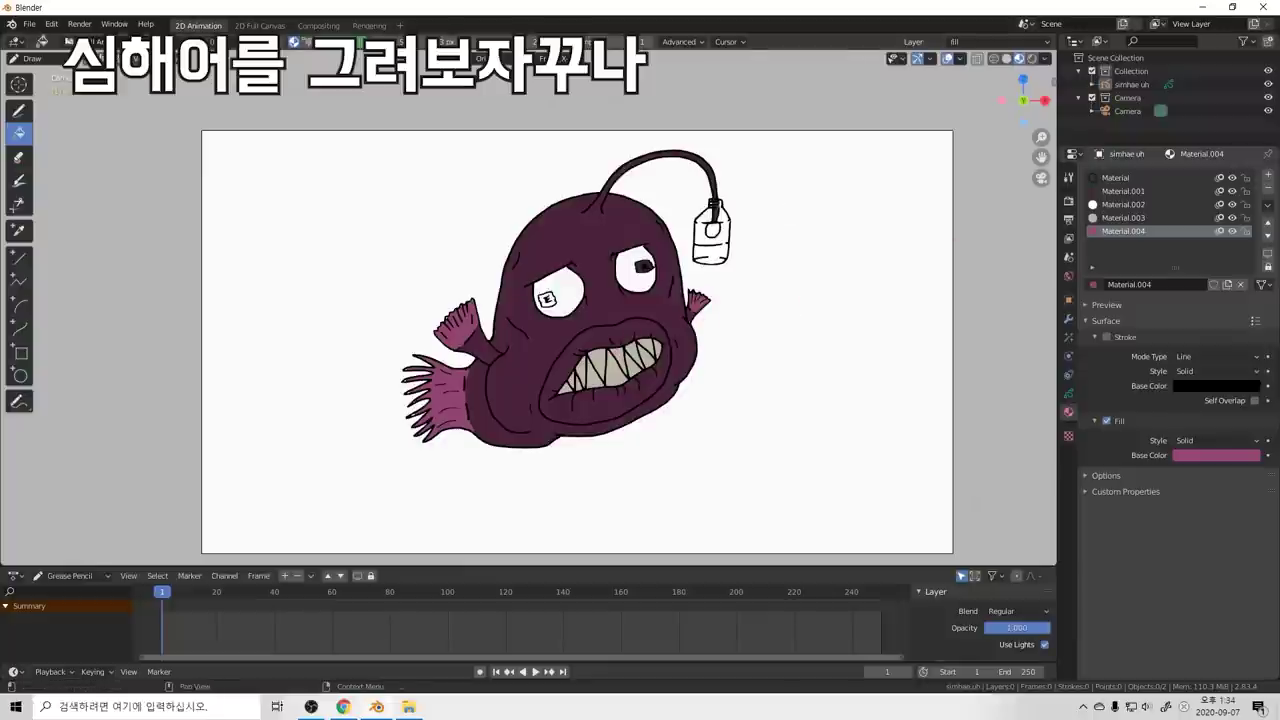
Step: Add Material.005 with an orange fill of hue 0.055, saturation 0.751 and value 0.973, and fill both irises with it
click(1268, 174)
click(1160, 284)
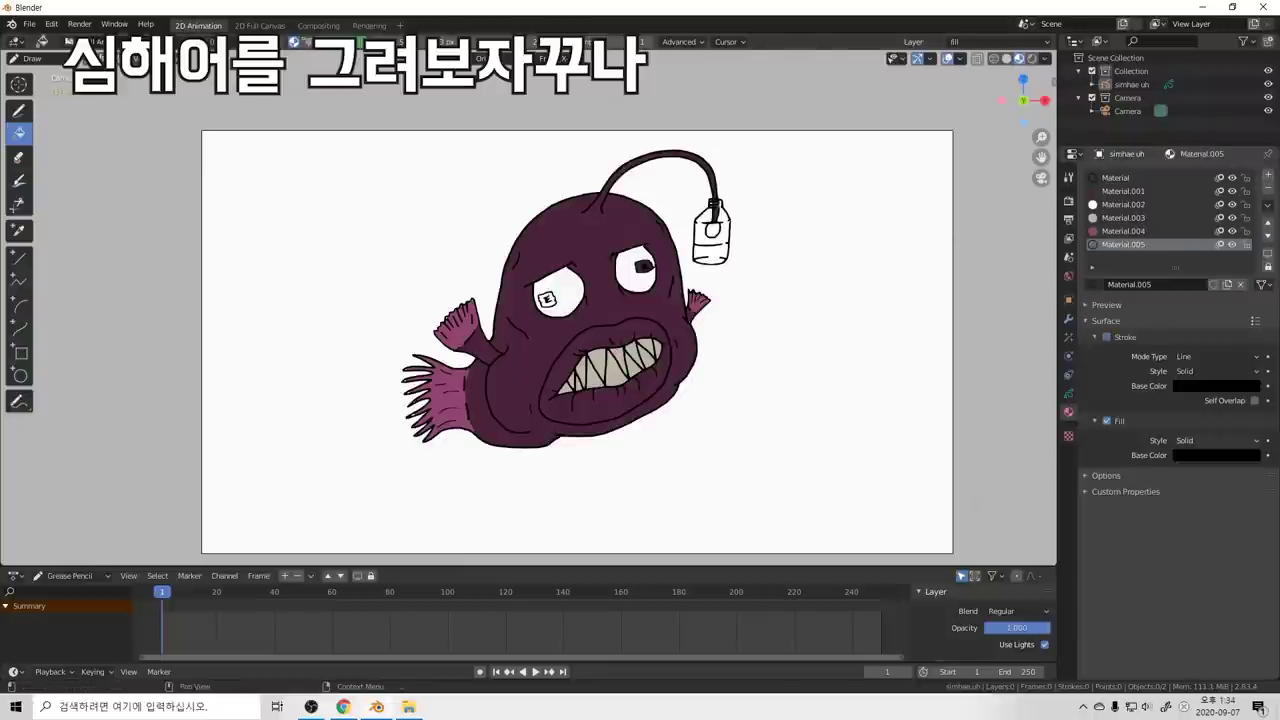
click(1216, 385)
drag(1250, 359, 1250, 267)
drag(1159, 327, 1179, 347)
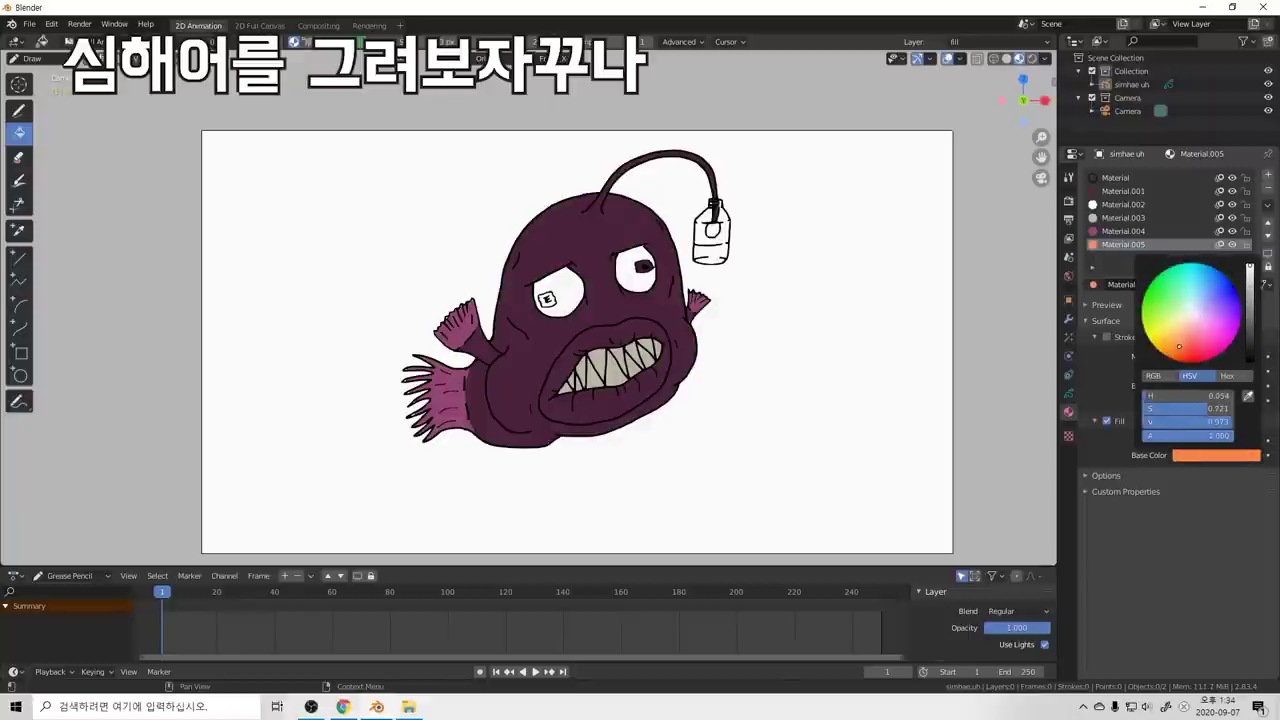
click(548, 298)
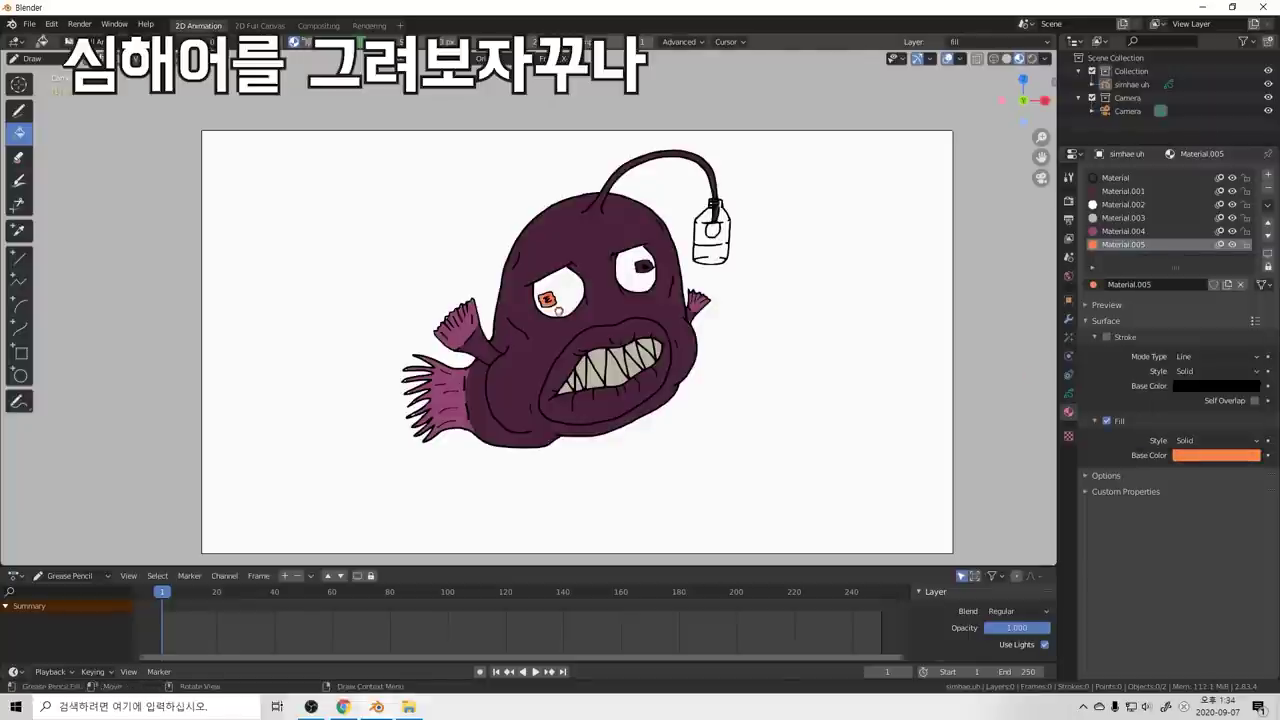
click(645, 267)
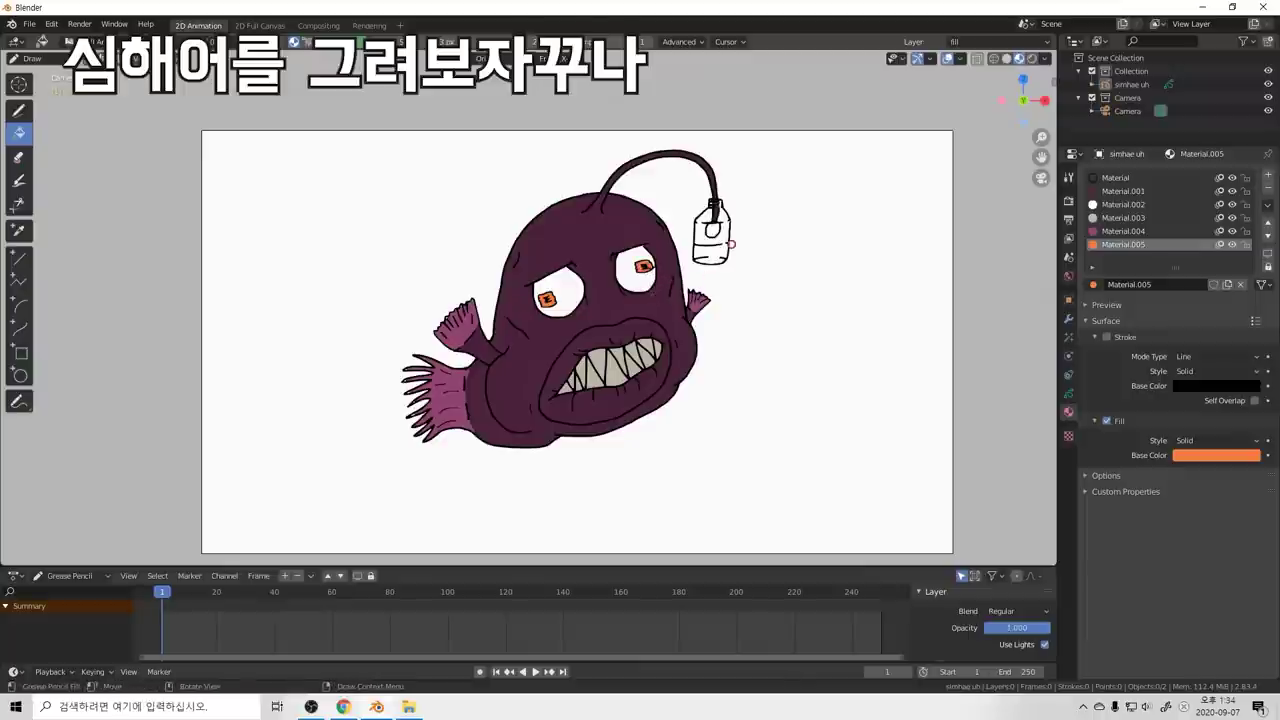
Step: Examine the fish's new body, fin and iris colours from close up and from farther away
scroll(746, 289, down, 2)
scroll(740, 288, up, 5)
scroll(713, 287, down, 1)
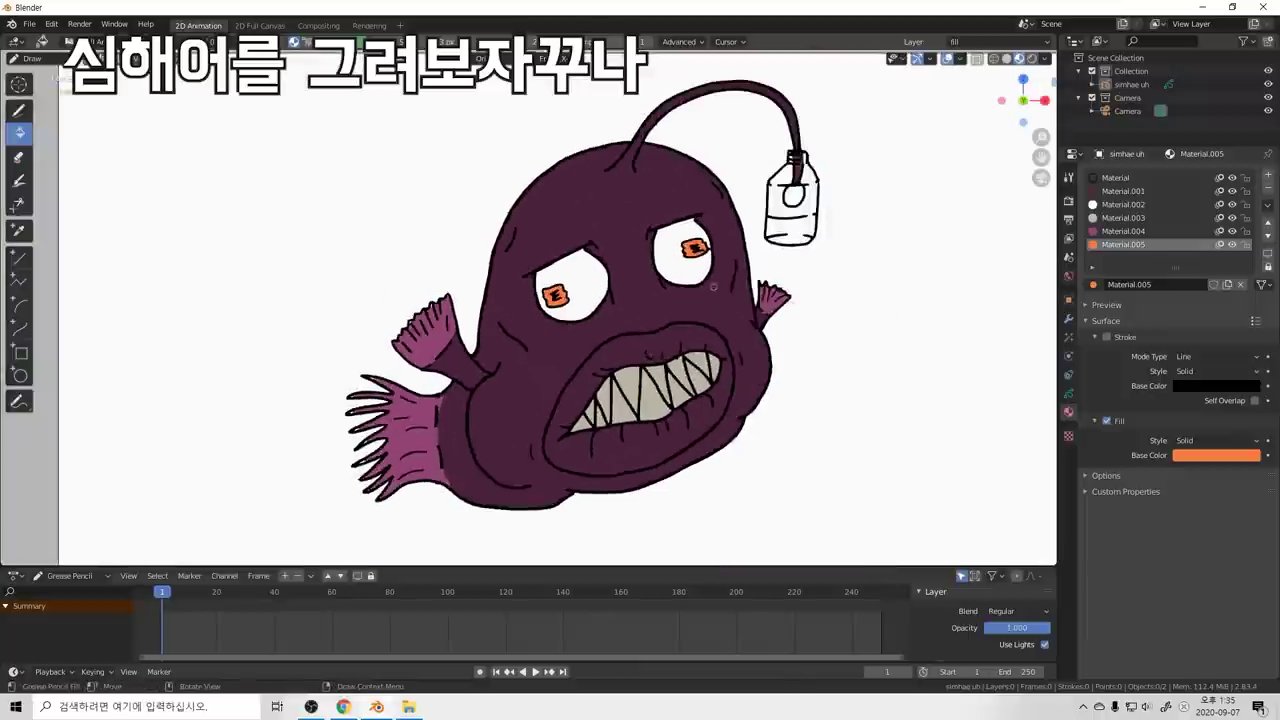
scroll(713, 287, down, 1)
scroll(547, 250, down, 1)
scroll(523, 266, up, 3)
scroll(586, 214, down, 2)
scroll(653, 240, down, 1)
scroll(576, 238, up, 1)
scroll(690, 230, down, 2)
scroll(640, 225, up, 1)
scroll(620, 240, down, 2)
scroll(600, 250, up, 1)
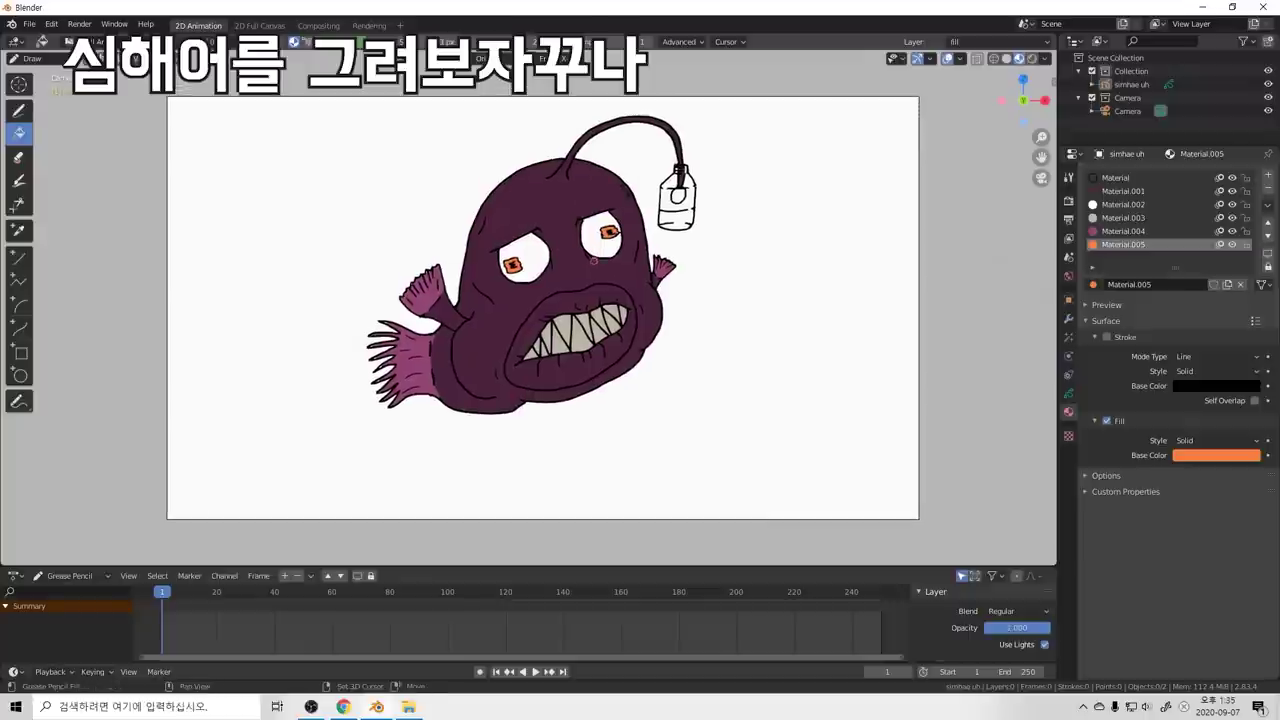
scroll(650, 200, down, 1)
scroll(625, 214, up, 1)
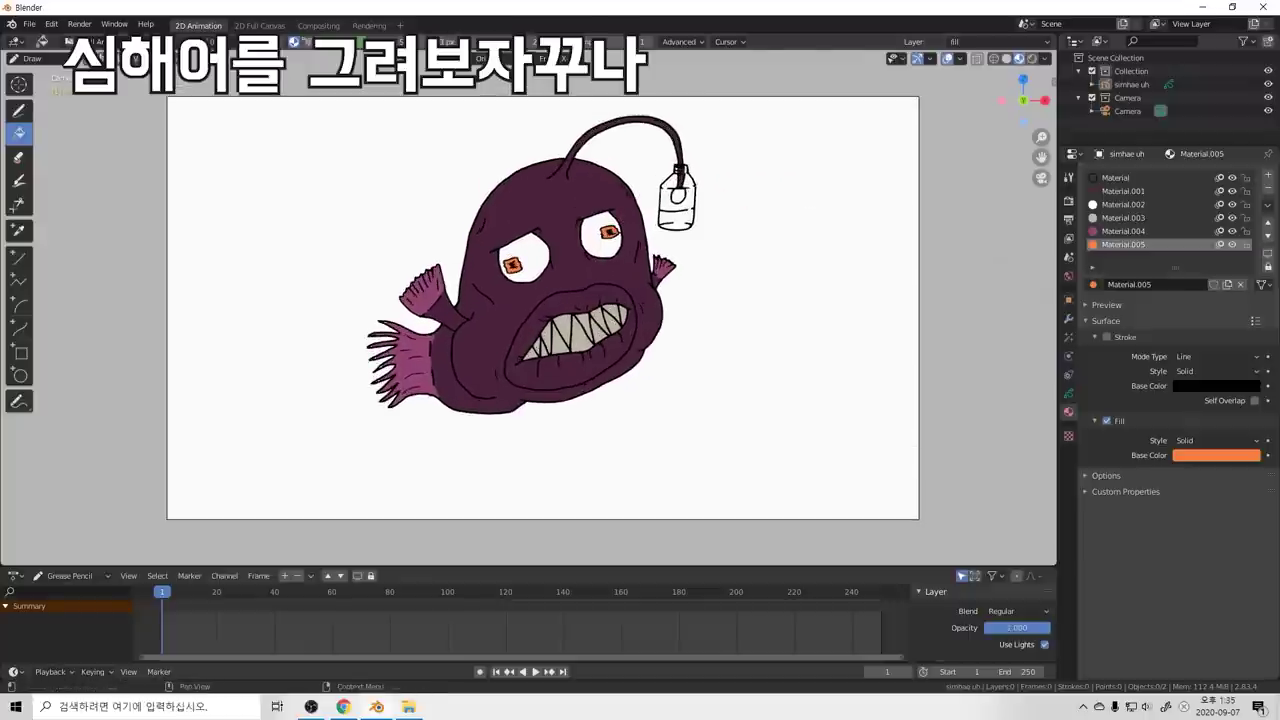
Step: Soften Material.005's orange fill to hue 0.069 and saturation 0.662
click(1216, 455)
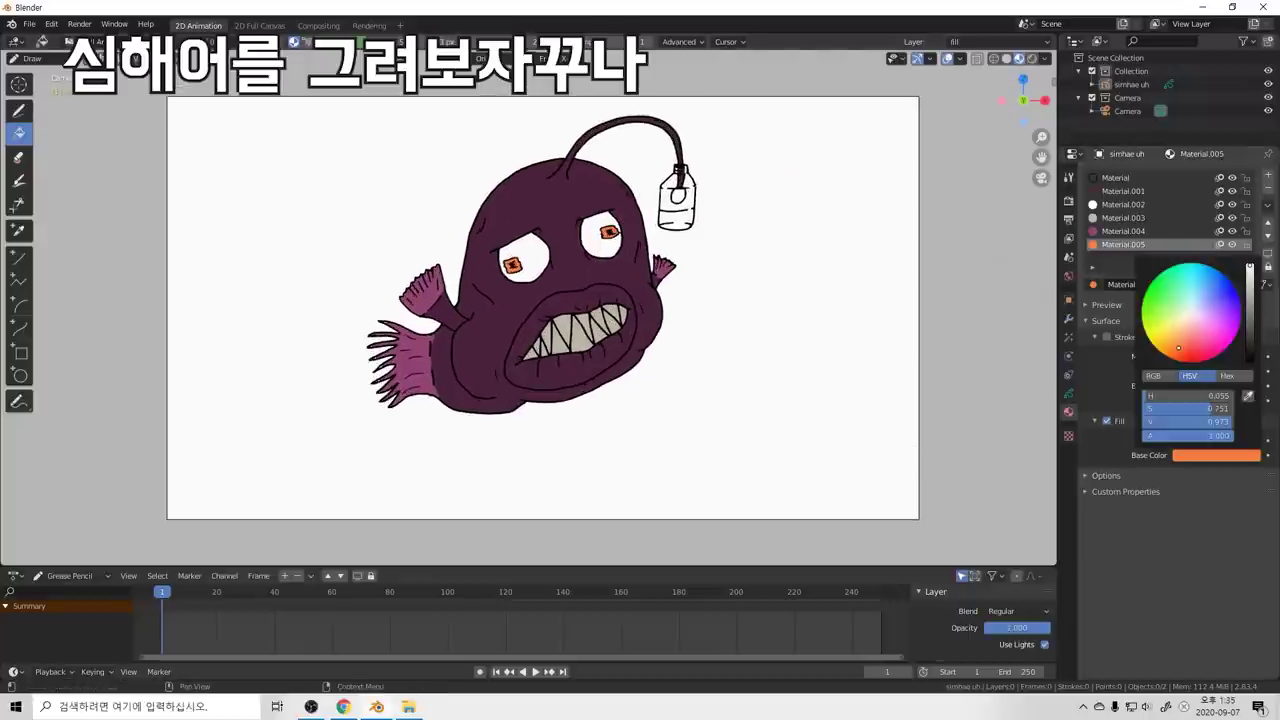
drag(1178, 348, 1181, 344)
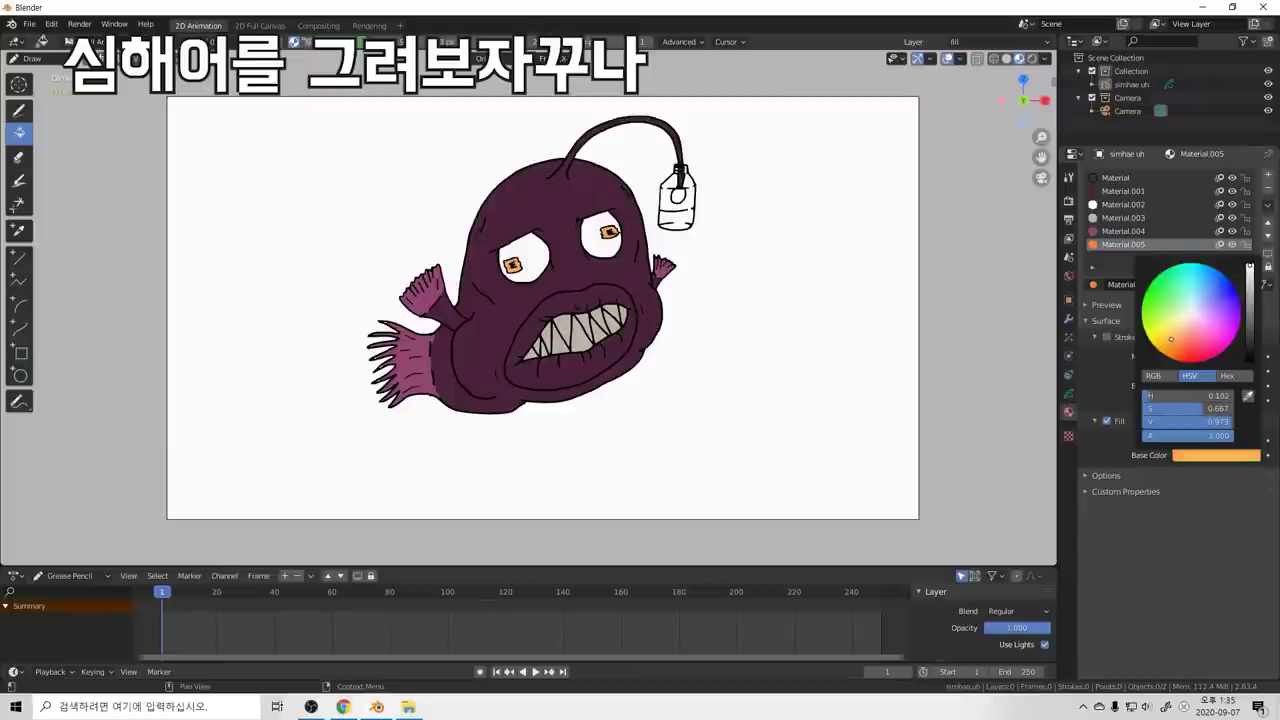
drag(1171, 339, 1177, 343)
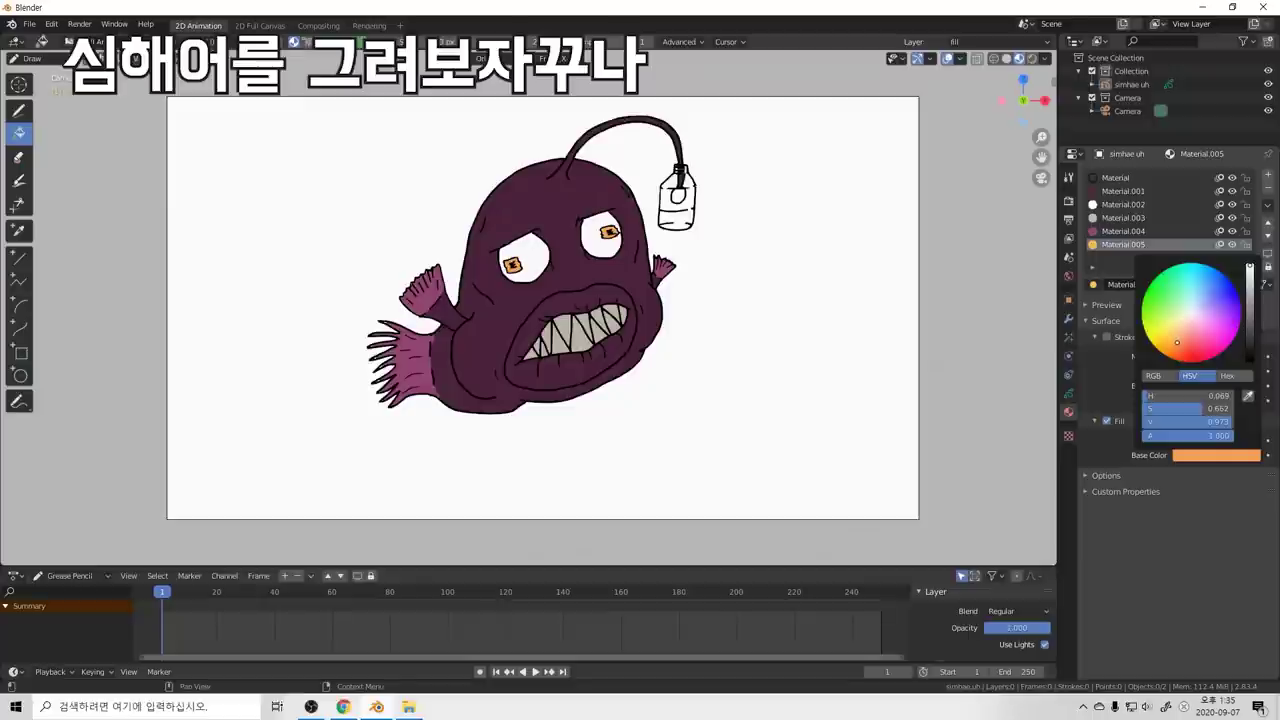
scroll(789, 243, down, 1)
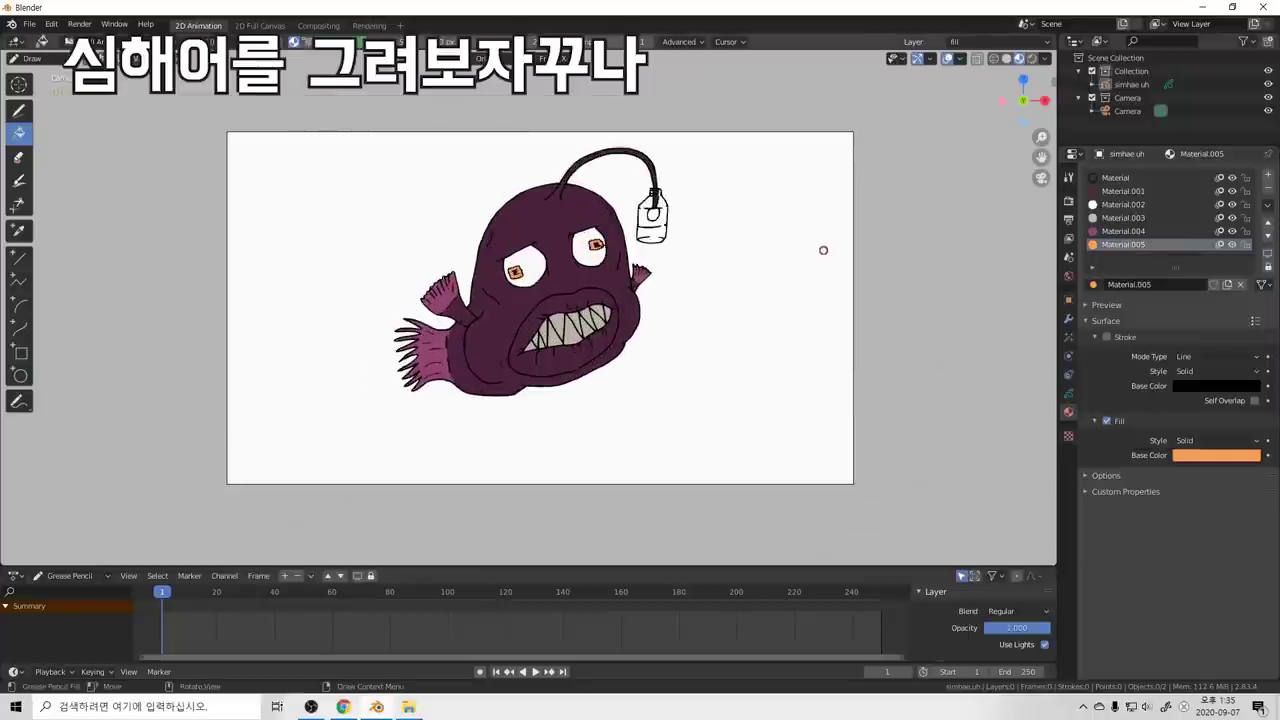
Step: Lighten Material.001's purple body fill by setting its value to 0.407
click(1123, 231)
click(1123, 191)
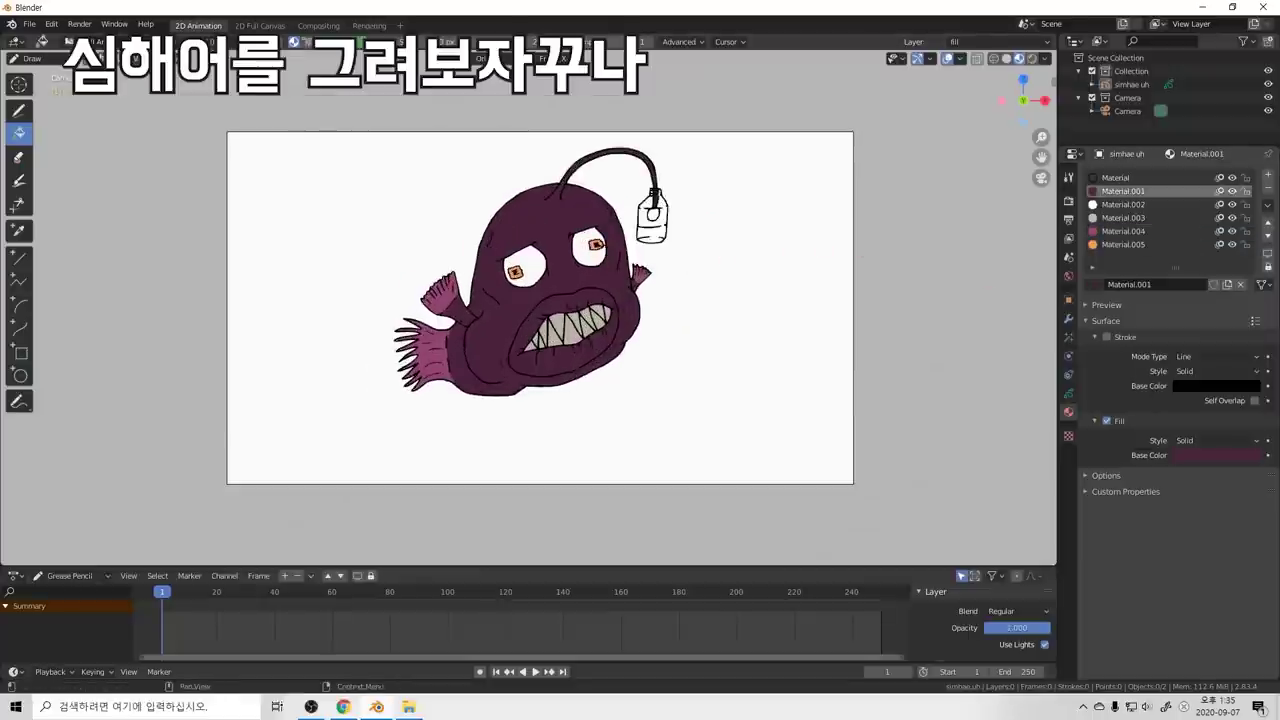
click(1216, 455)
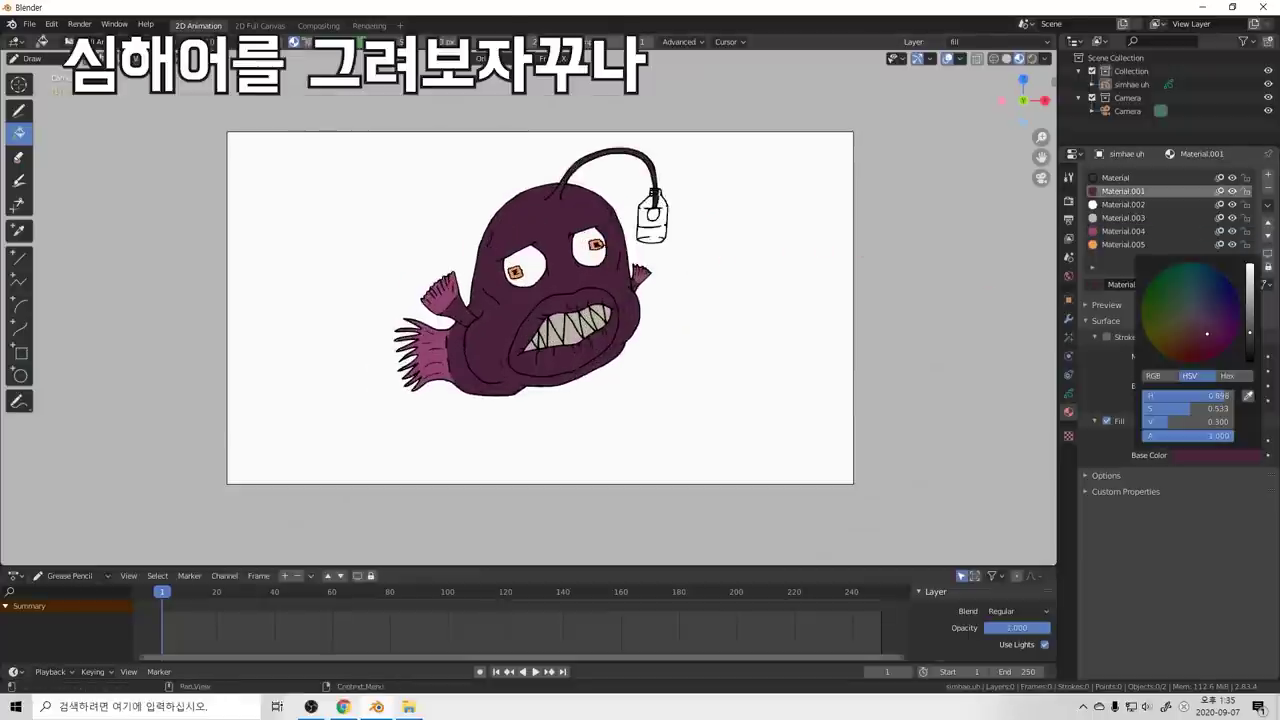
drag(1250, 332, 1250, 314)
drag(1185, 421, 1180, 421)
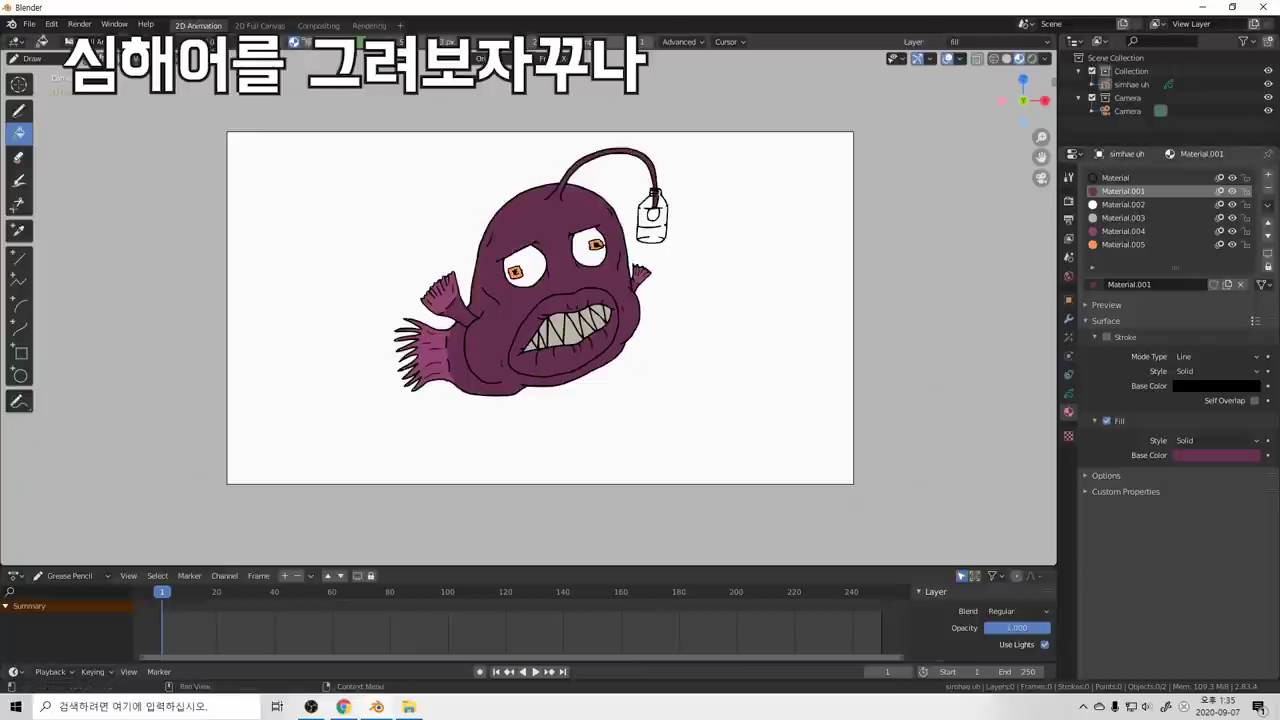
Step: Add Material.006 with a yellow fill of hue 0.142, saturation 0.635 and value 0.880, and fill the bulb inside the lure bottle
click(1268, 174)
click(1178, 285)
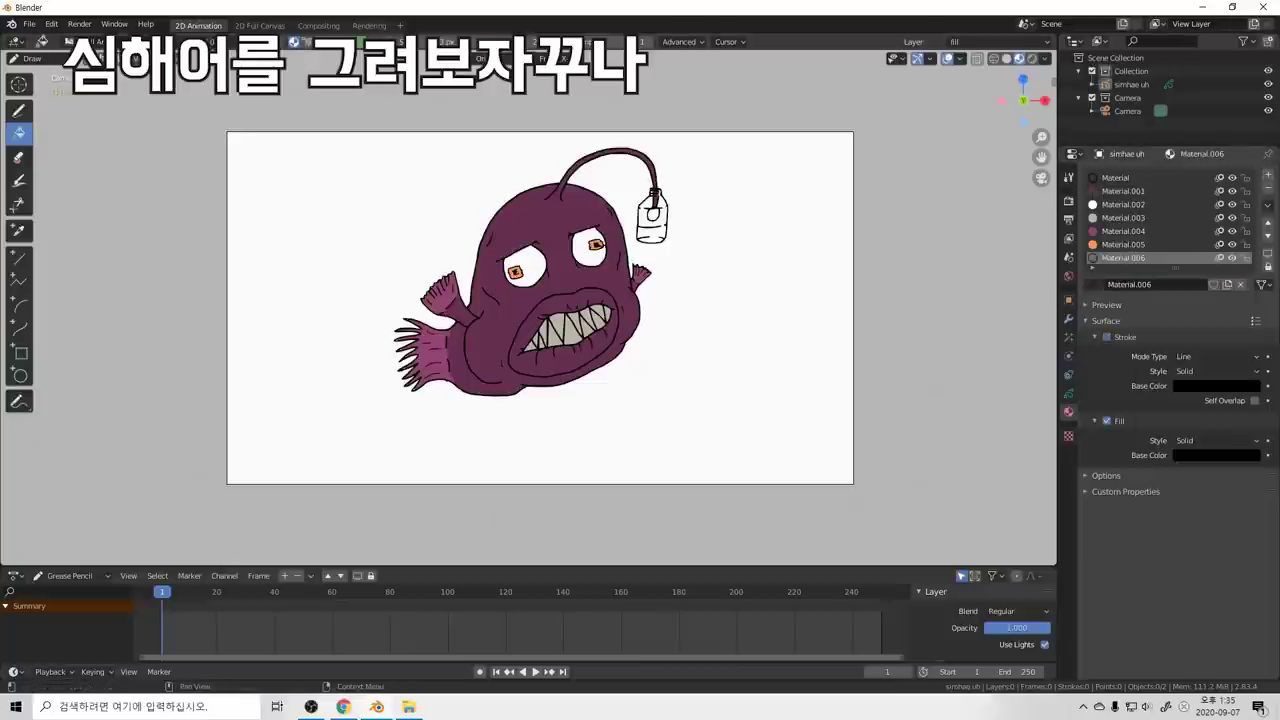
click(1216, 456)
drag(1250, 300, 1250, 275)
click(1168, 328)
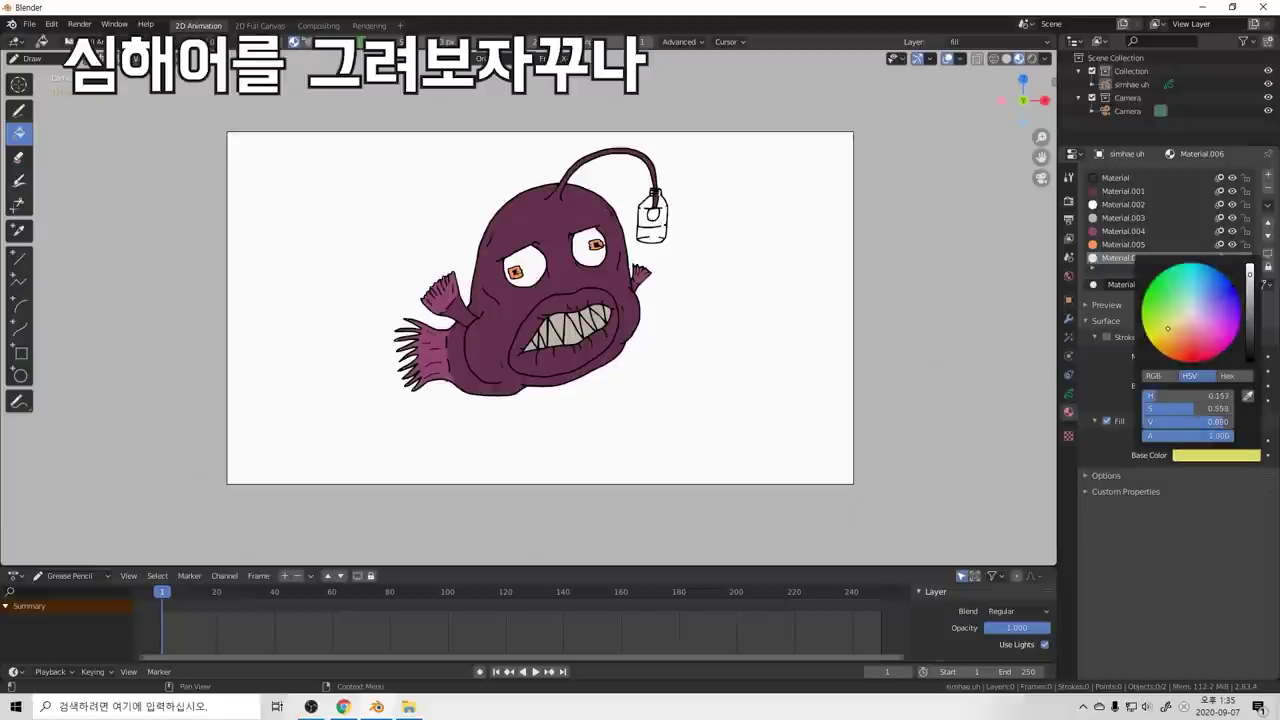
click(658, 213)
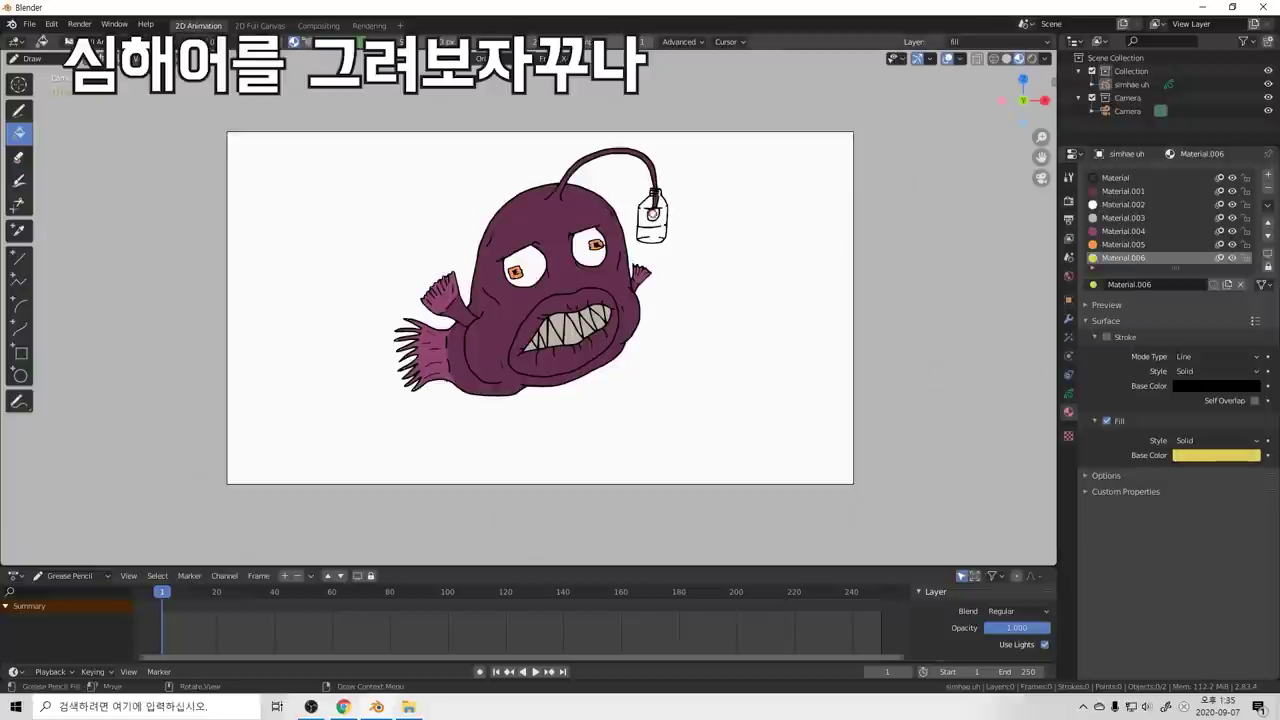
Step: Brighten Material.006's yellow fill for the lure bulb and check it against the whole fish
click(1220, 455)
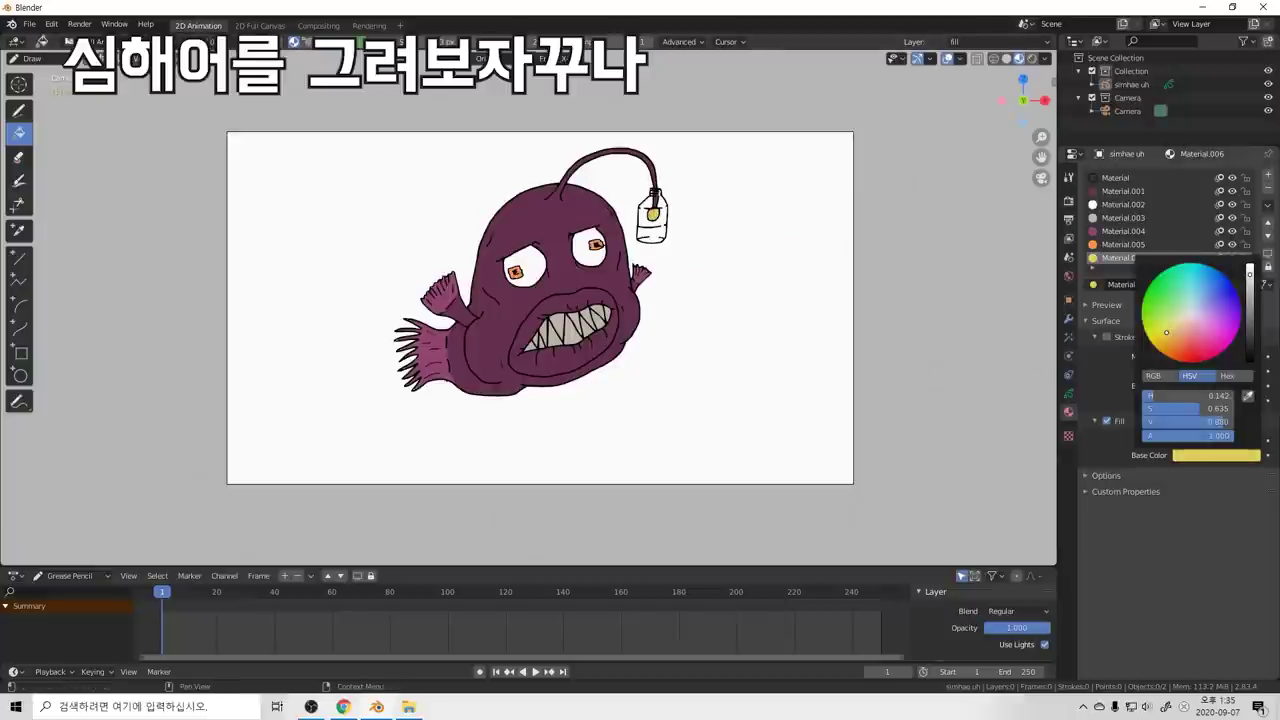
drag(1250, 275, 1250, 264)
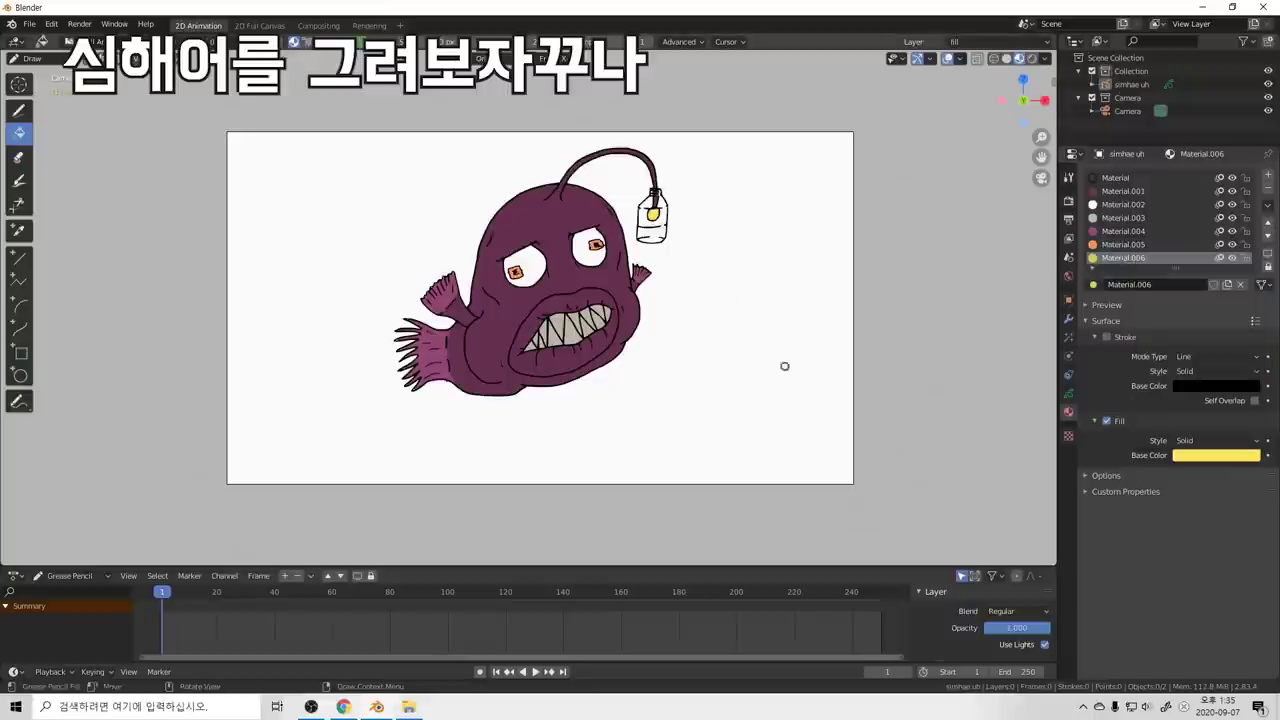
scroll(750, 368, down, 4)
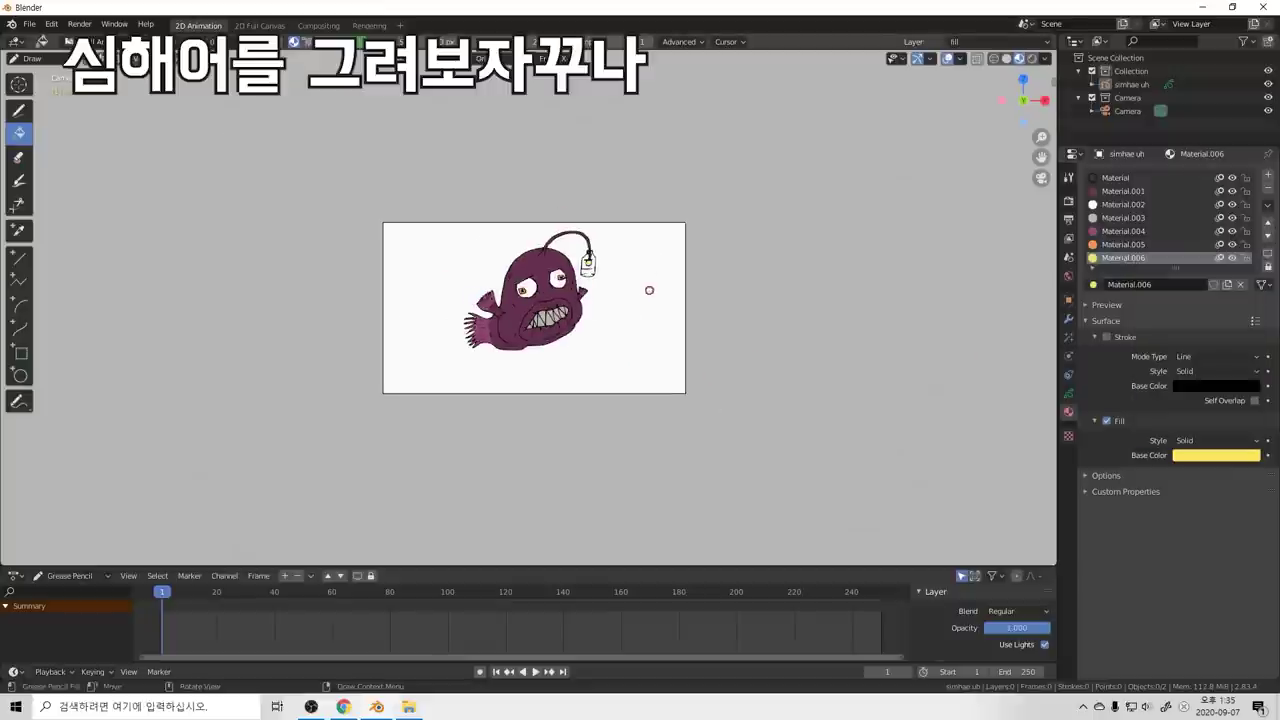
scroll(655, 298, up, 2)
scroll(660, 311, up, 3)
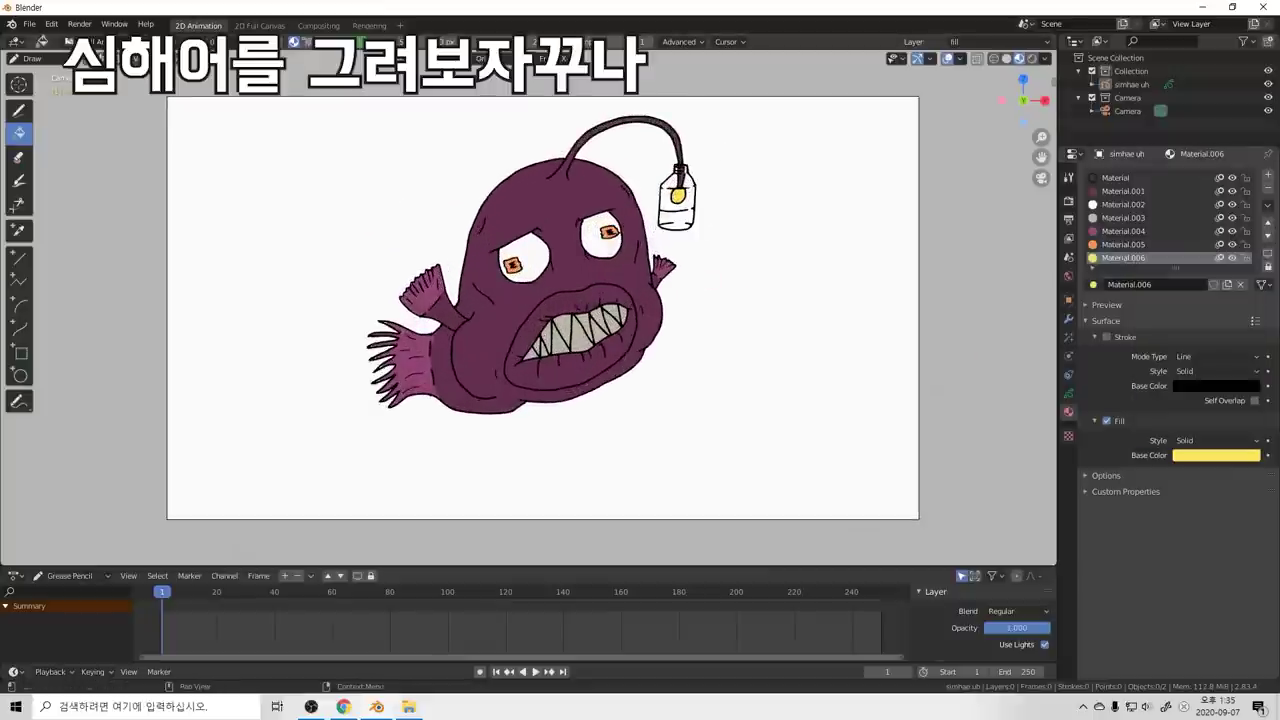
Step: Brighten Material.001's body fill to a lighter magenta-purple
click(1123, 191)
click(1216, 455)
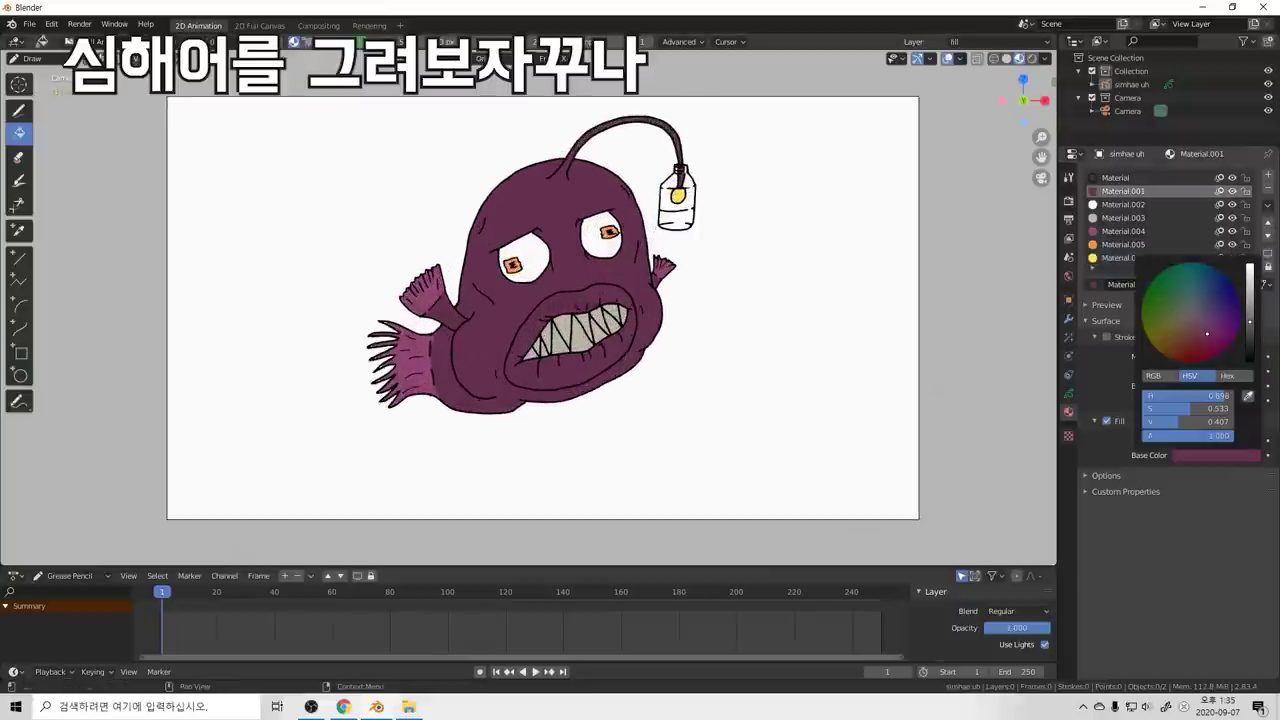
drag(1250, 326, 1250, 311)
drag(1200, 421, 1206, 421)
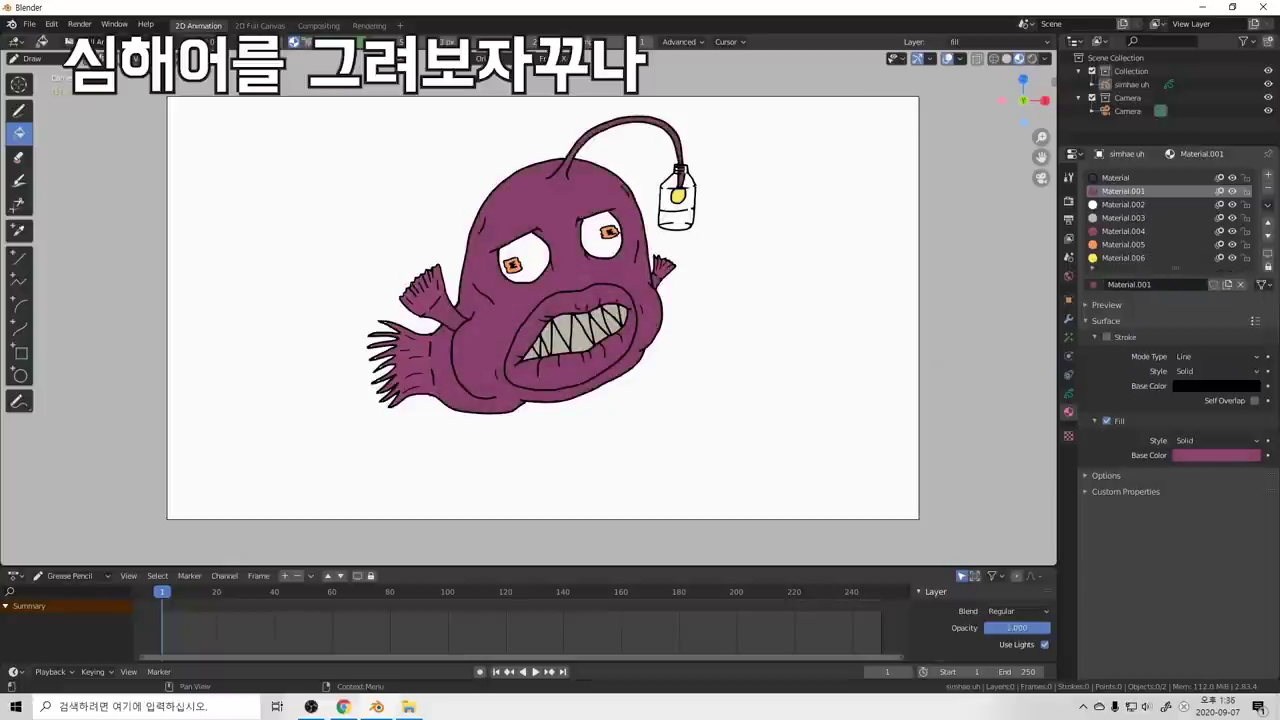
Step: Brighten Material.004's fin fill to a pink lighter than the body
click(1150, 231)
click(1216, 455)
drag(1194, 422, 1214, 422)
scroll(650, 300, down, 3)
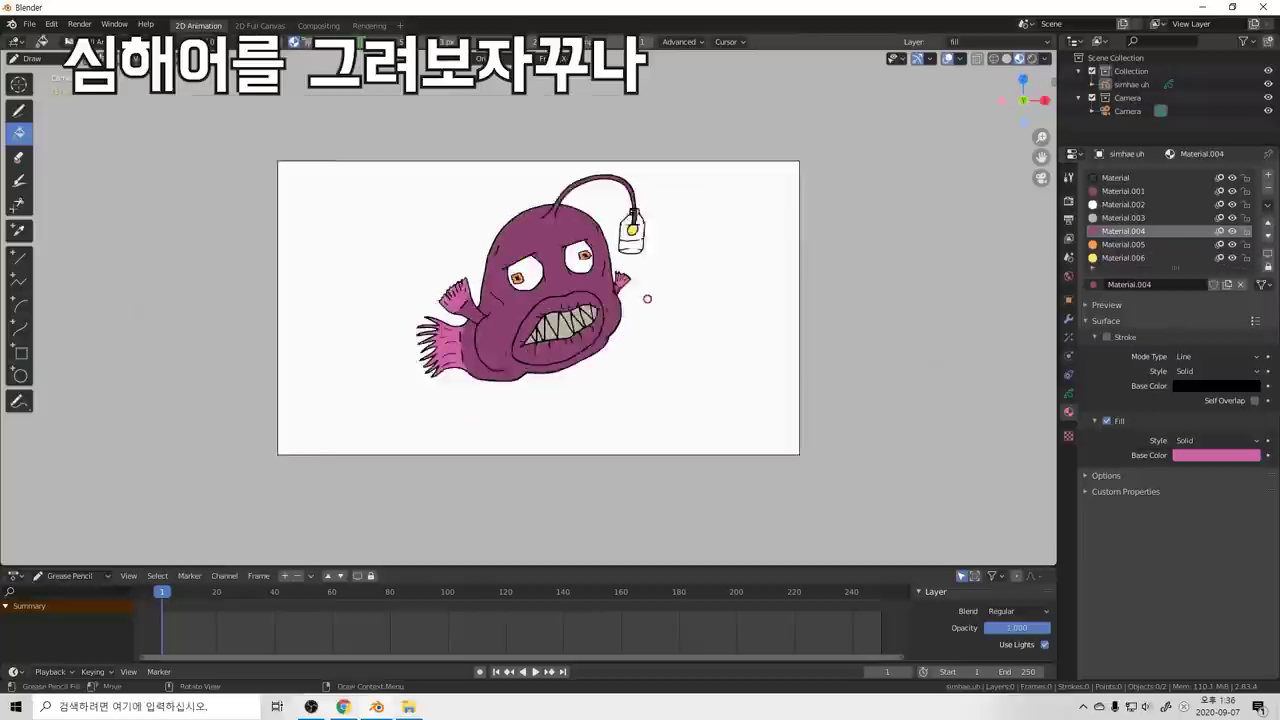
scroll(655, 313, up, 1)
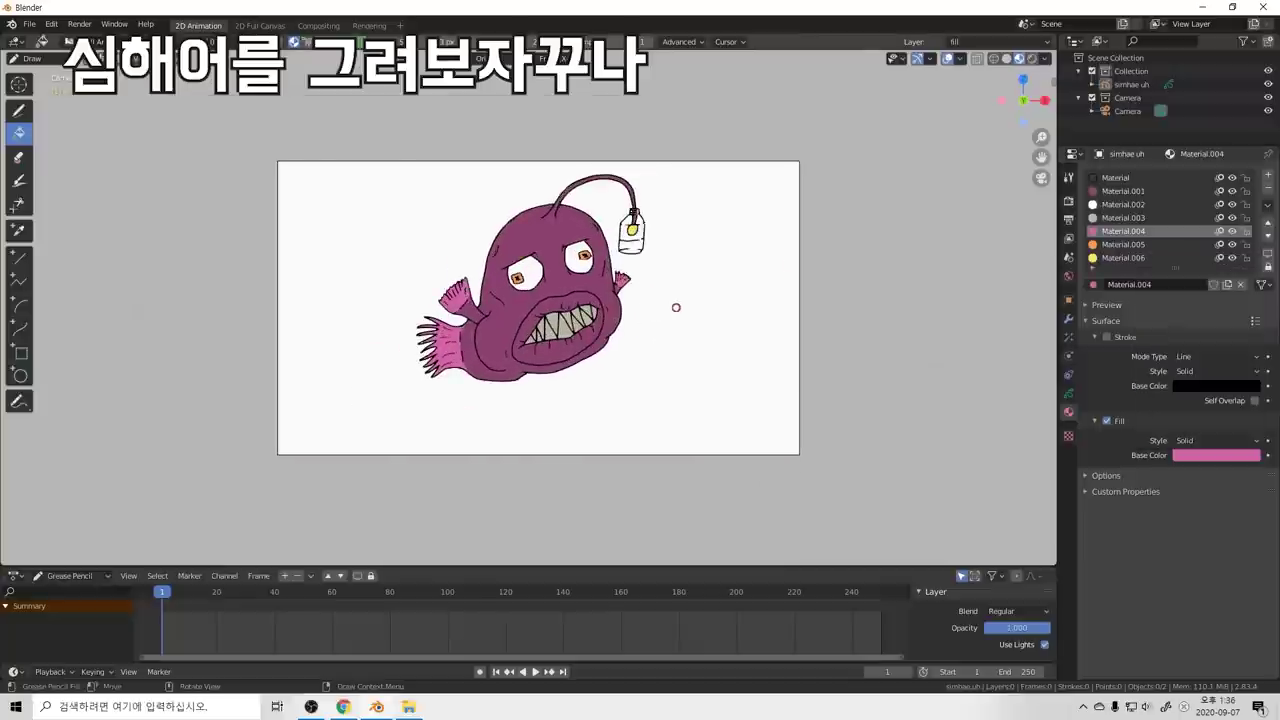
Step: Brighten Material.003's fill for the teeth to a pale cream
click(1126, 218)
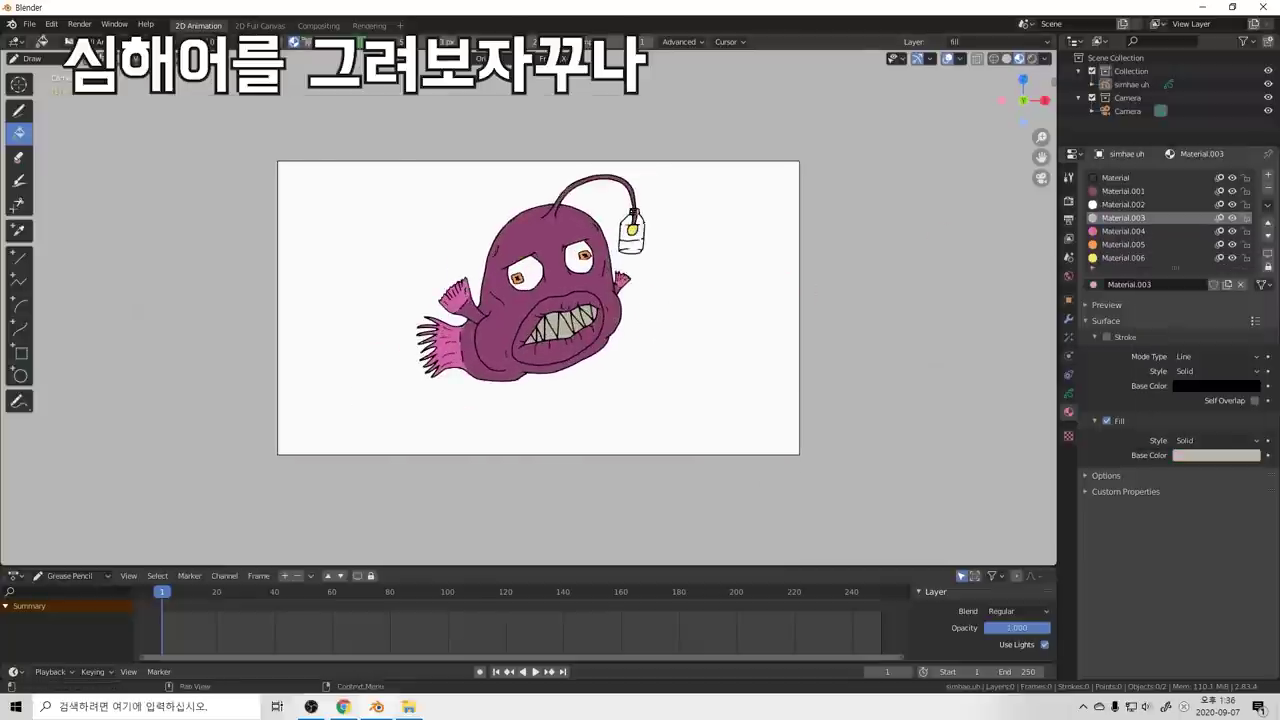
click(1216, 455)
drag(1250, 288, 1249, 264)
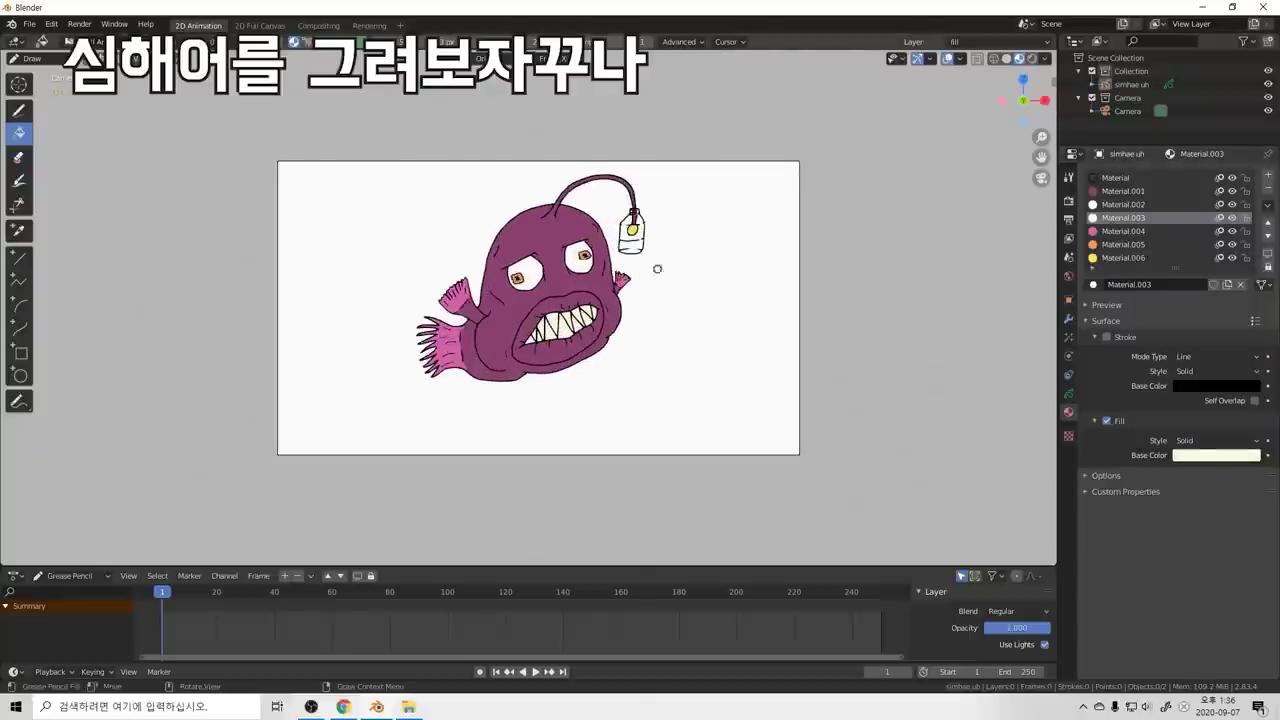
scroll(666, 277, up, 1)
Step: Darken Material.002's fill for the eye whites slightly to a very light grey
click(1140, 205)
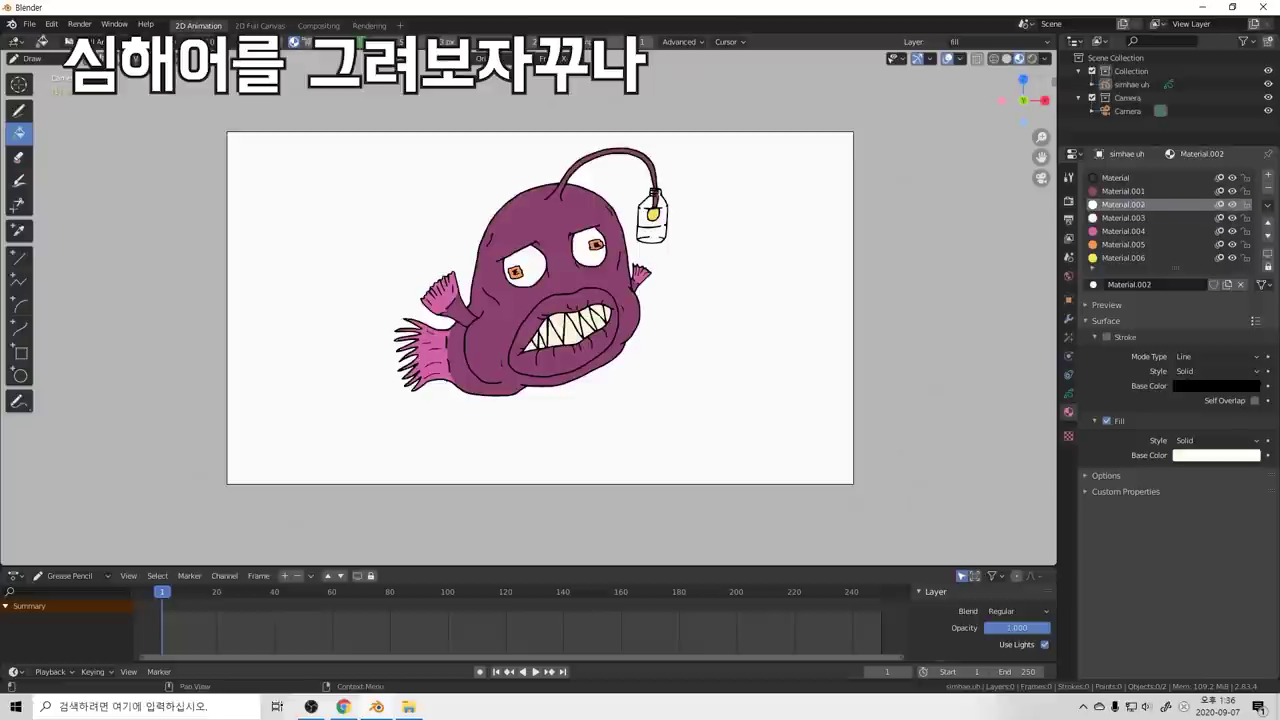
click(1216, 455)
drag(1250, 266, 1250, 270)
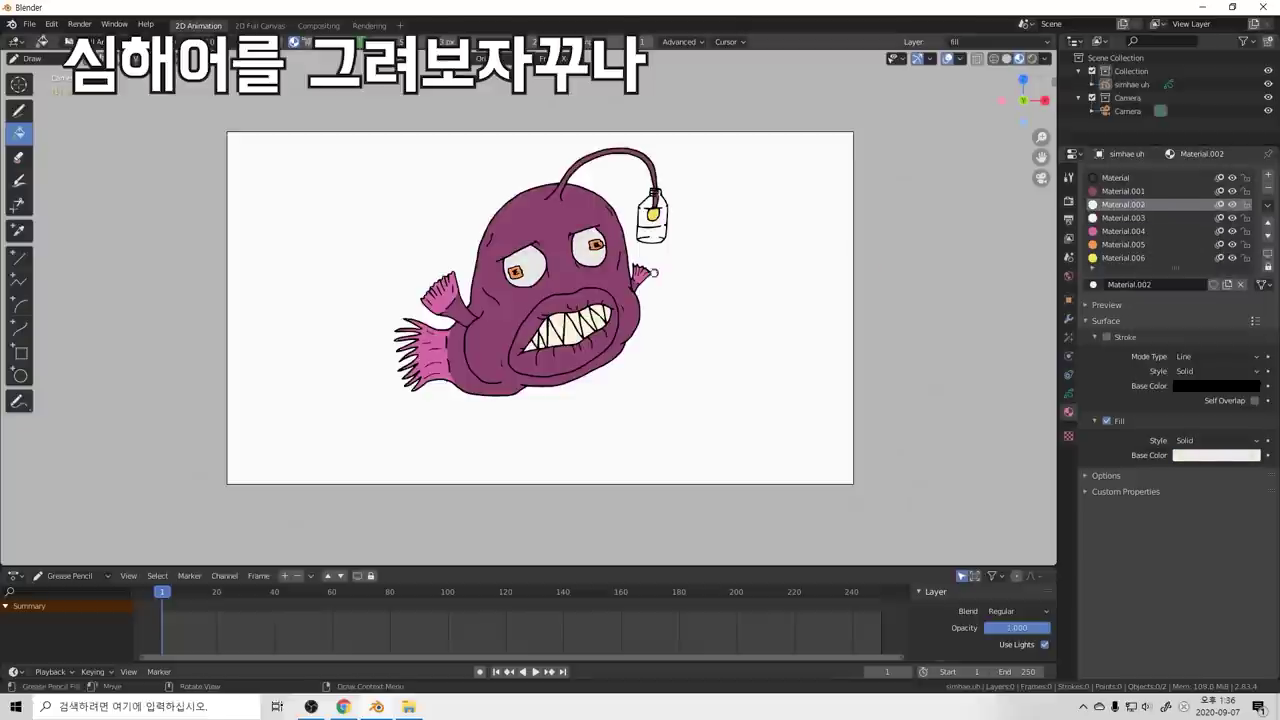
scroll(760, 269, down, 2)
scroll(654, 287, up, 1)
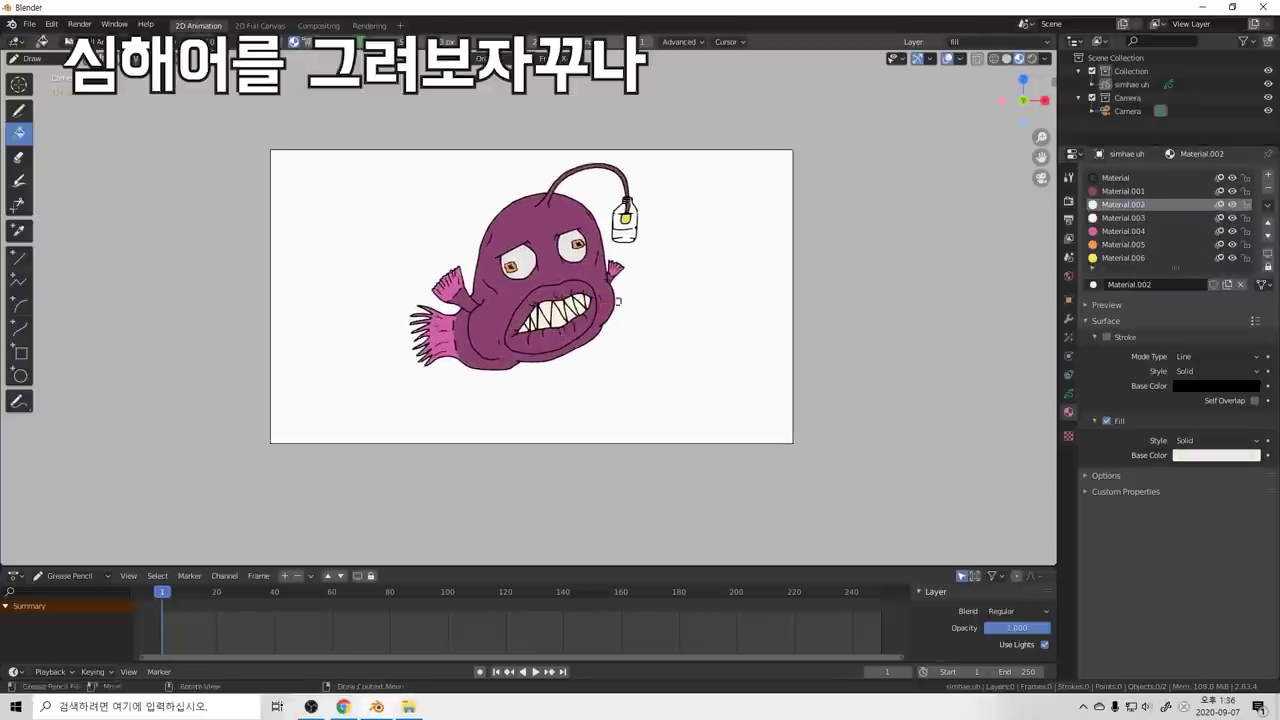
scroll(723, 281, up, 2)
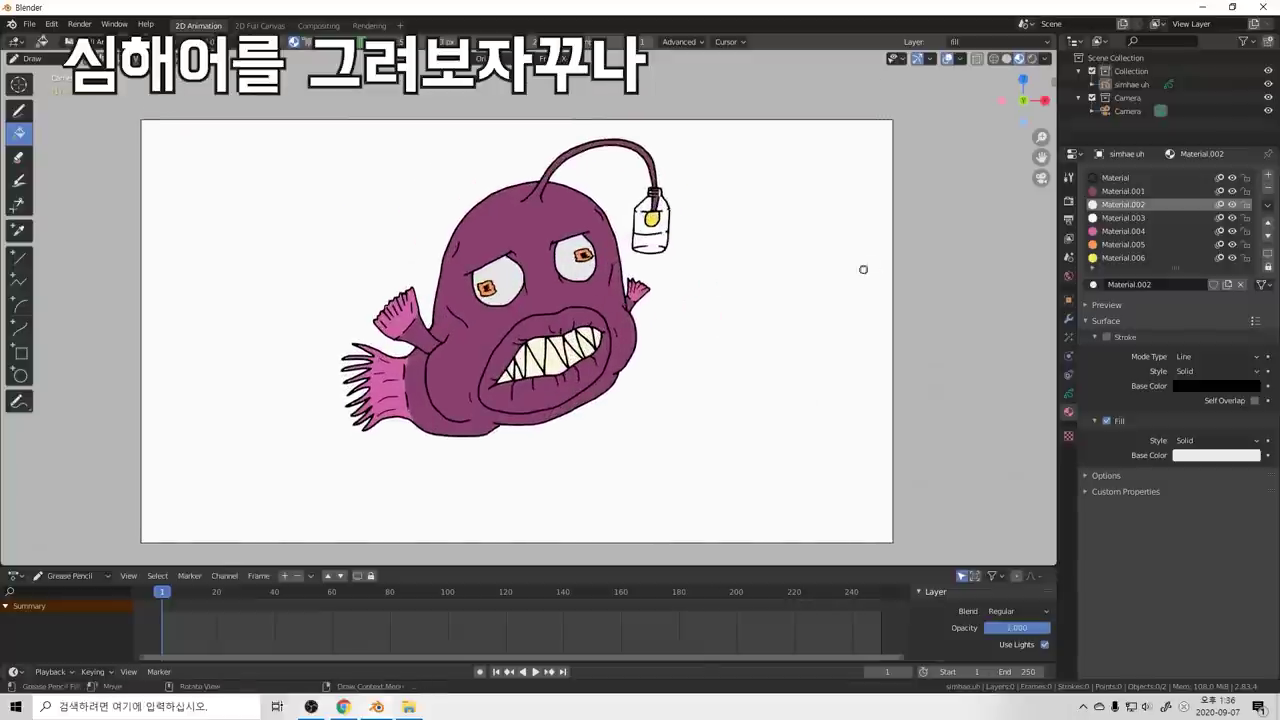
Step: Add a new fill-only material, Material.007, with a bright cyan fill at hue 0.500, saturation 0.747 and value 1.000
click(1267, 174)
click(1180, 285)
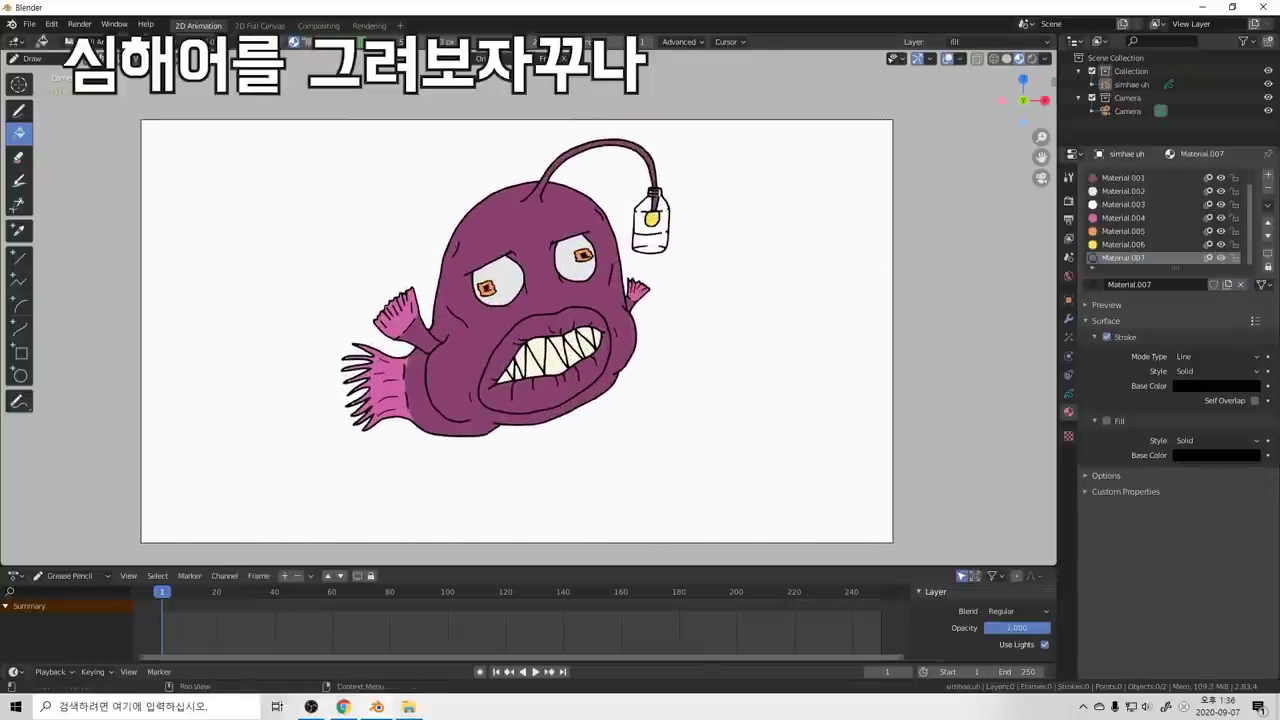
click(1216, 385)
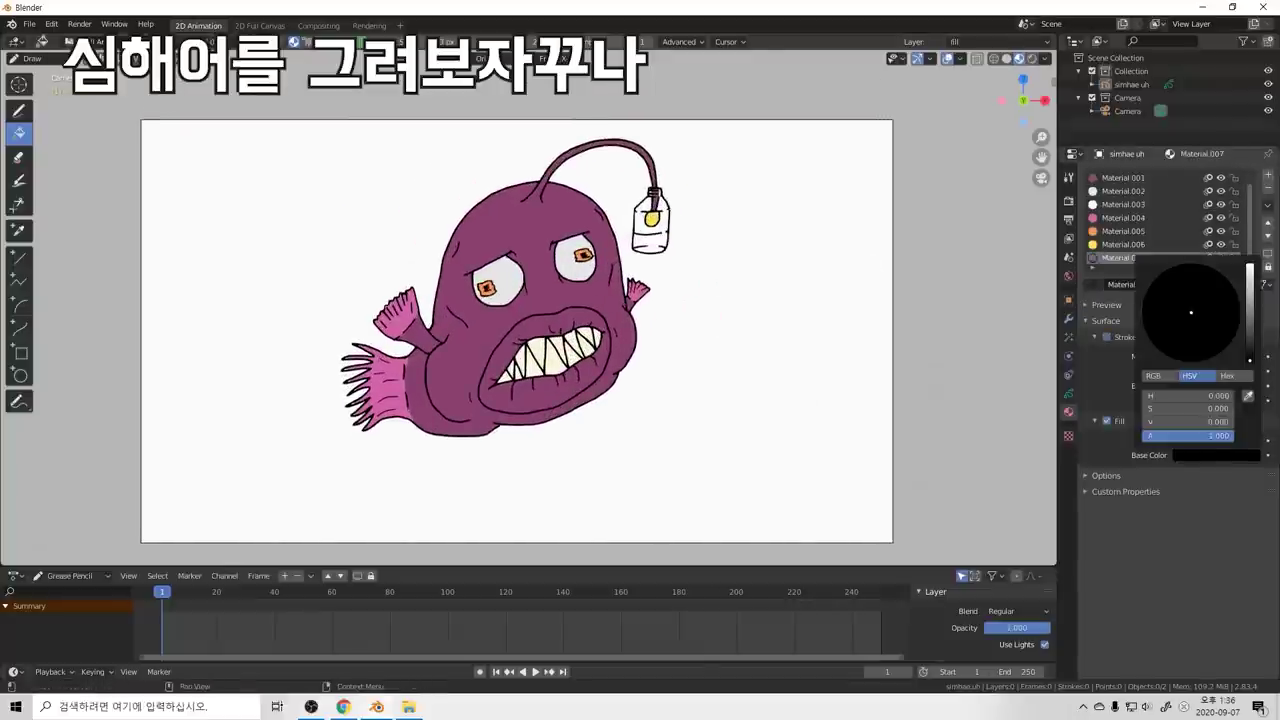
drag(1250, 359, 1250, 264)
mouse_move(1198, 304)
mouse_down()
mouse_move(1209, 290)
mouse_move(1199, 283)
mouse_move(1214, 280)
mouse_move(1194, 276)
mouse_up()
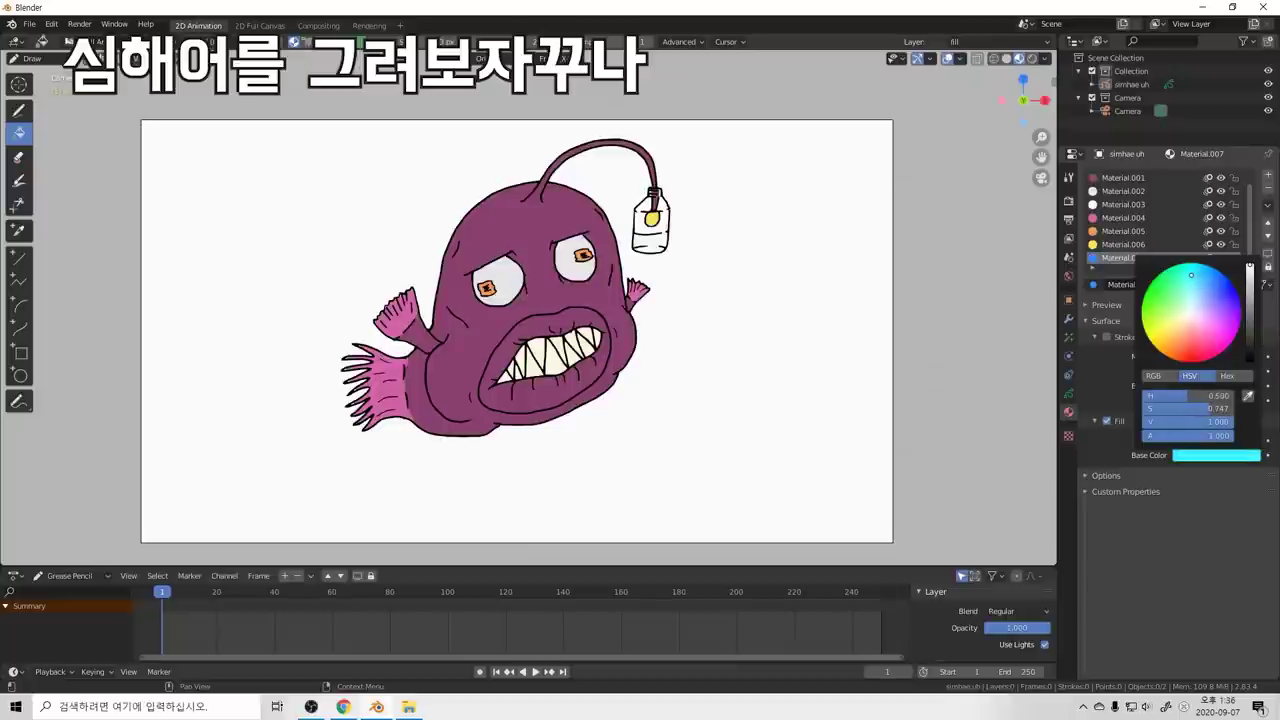
click(1216, 441)
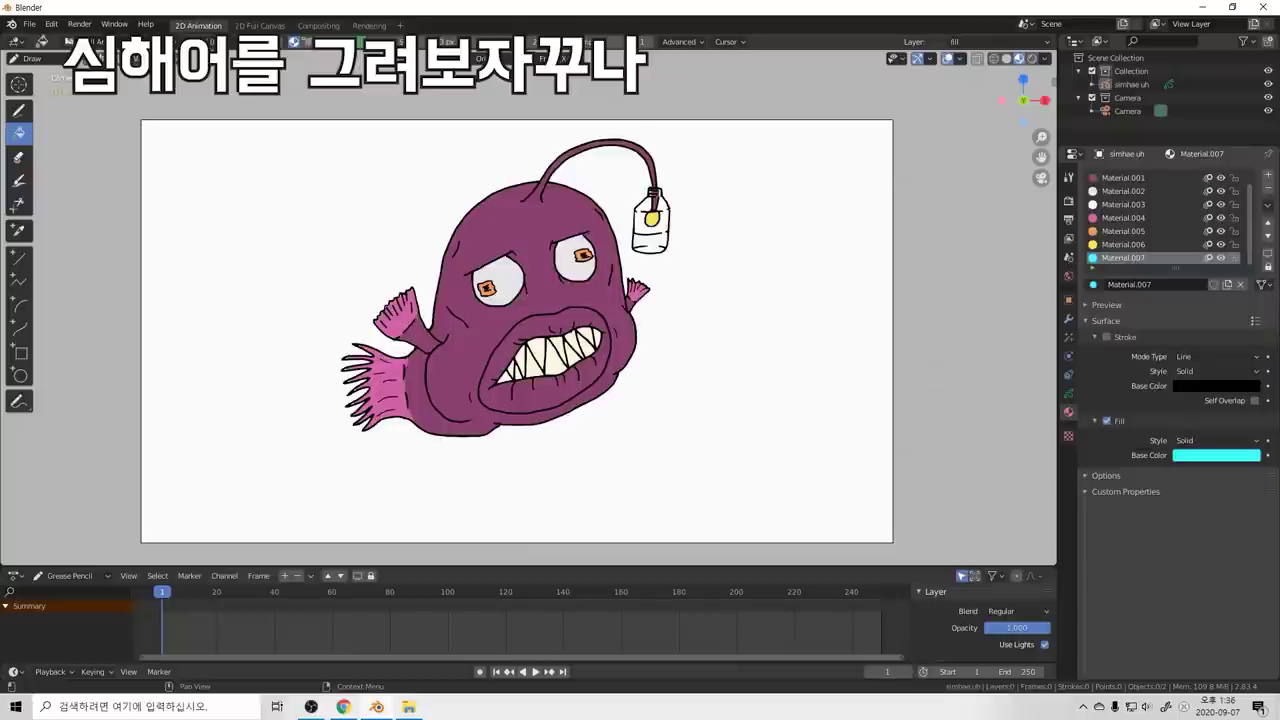
Step: Lower the alpha of Material.007's cyan fill to make it translucent and fill the lure bottle with it
click(1216, 456)
click(1154, 376)
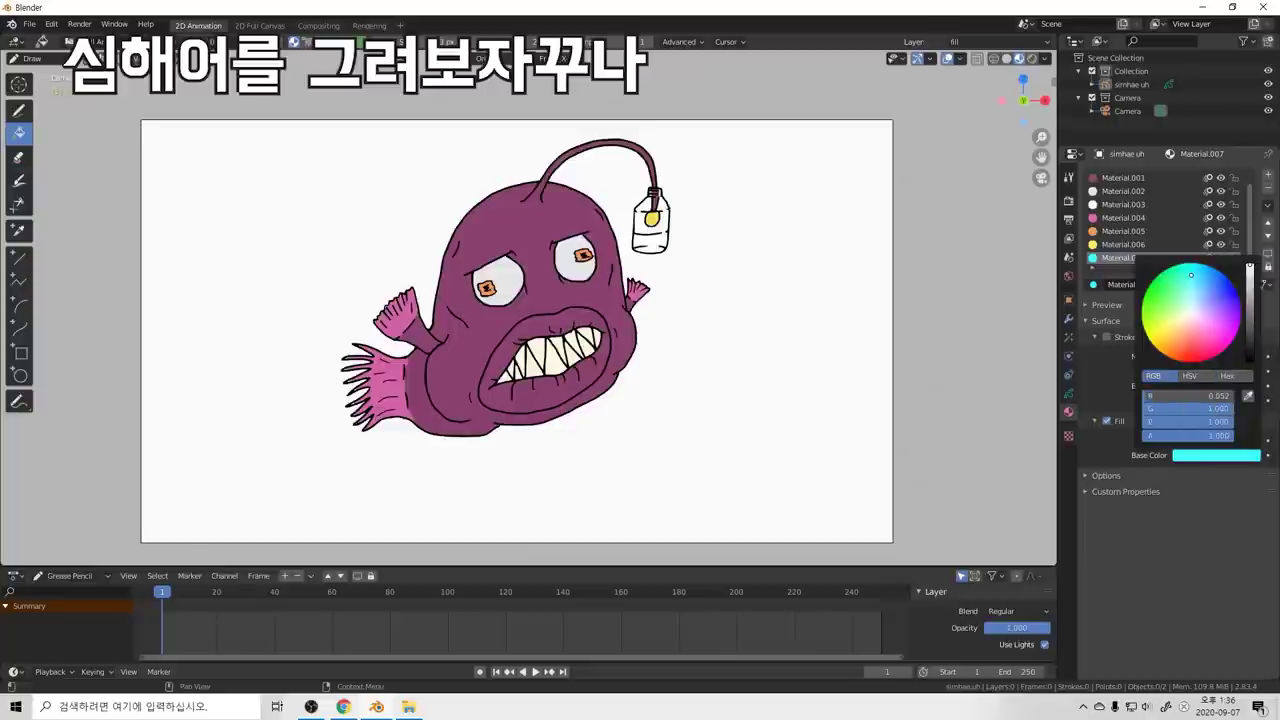
click(1228, 376)
click(1190, 376)
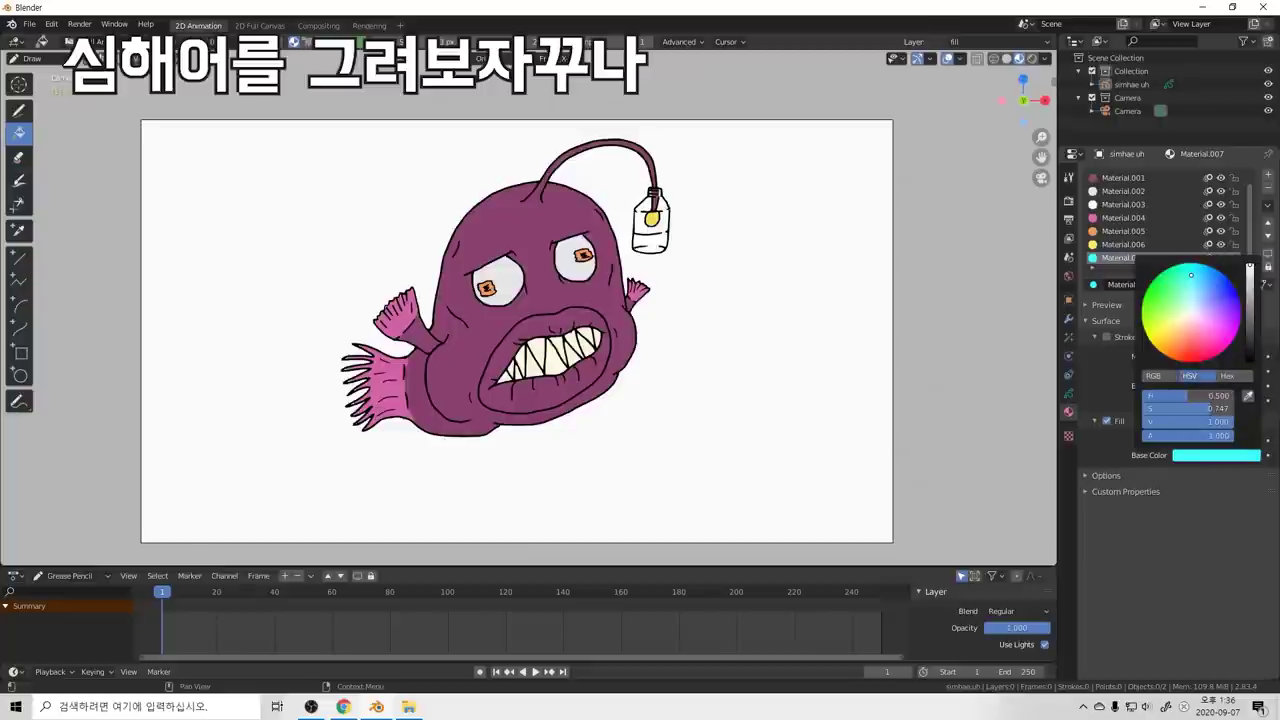
drag(1224, 436, 1175, 436)
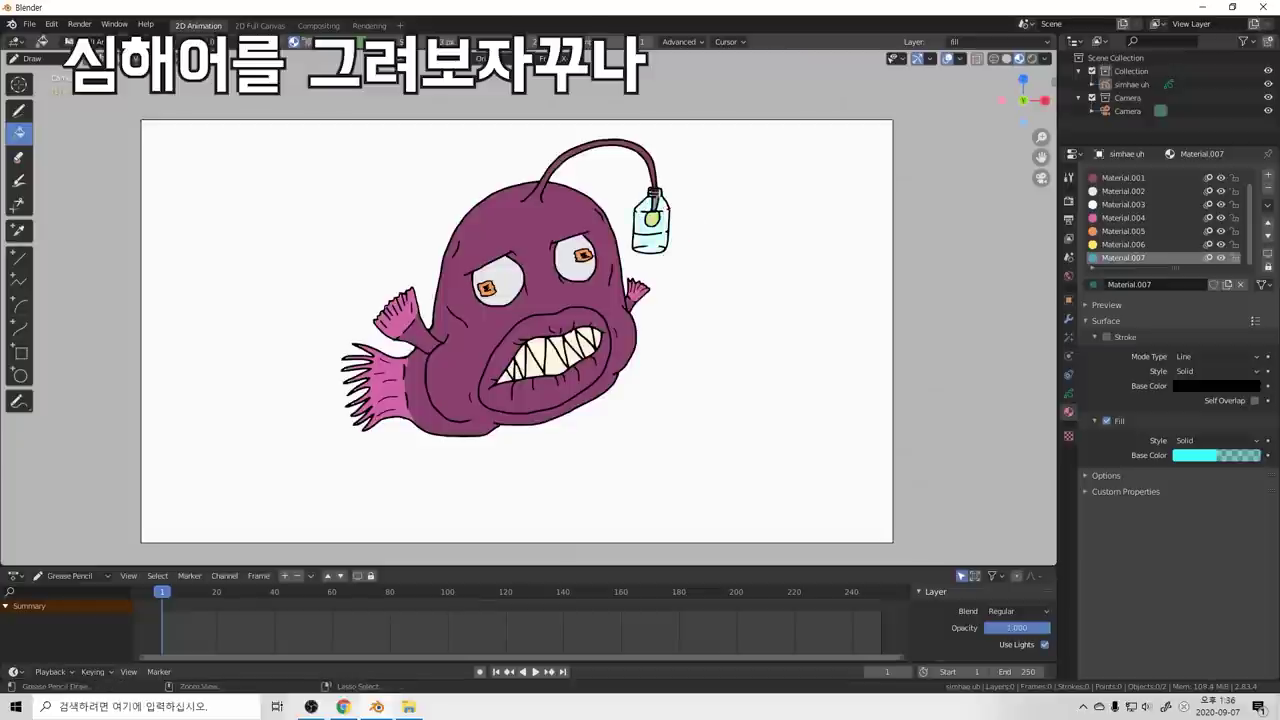
scroll(803, 251, down, 3)
scroll(630, 297, up, 3)
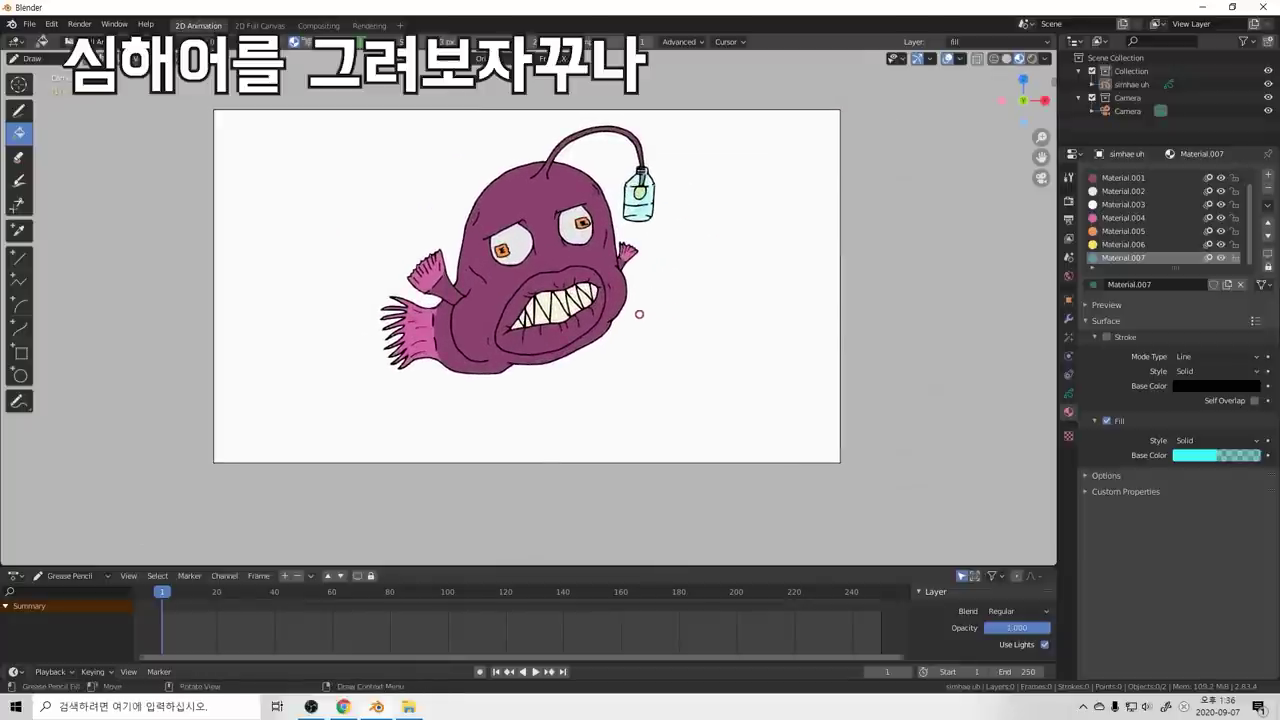
scroll(608, 287, up, 2)
scroll(588, 280, down, 2)
shift+middle_drag(599, 226, 629, 262)
scroll(632, 264, up, 1)
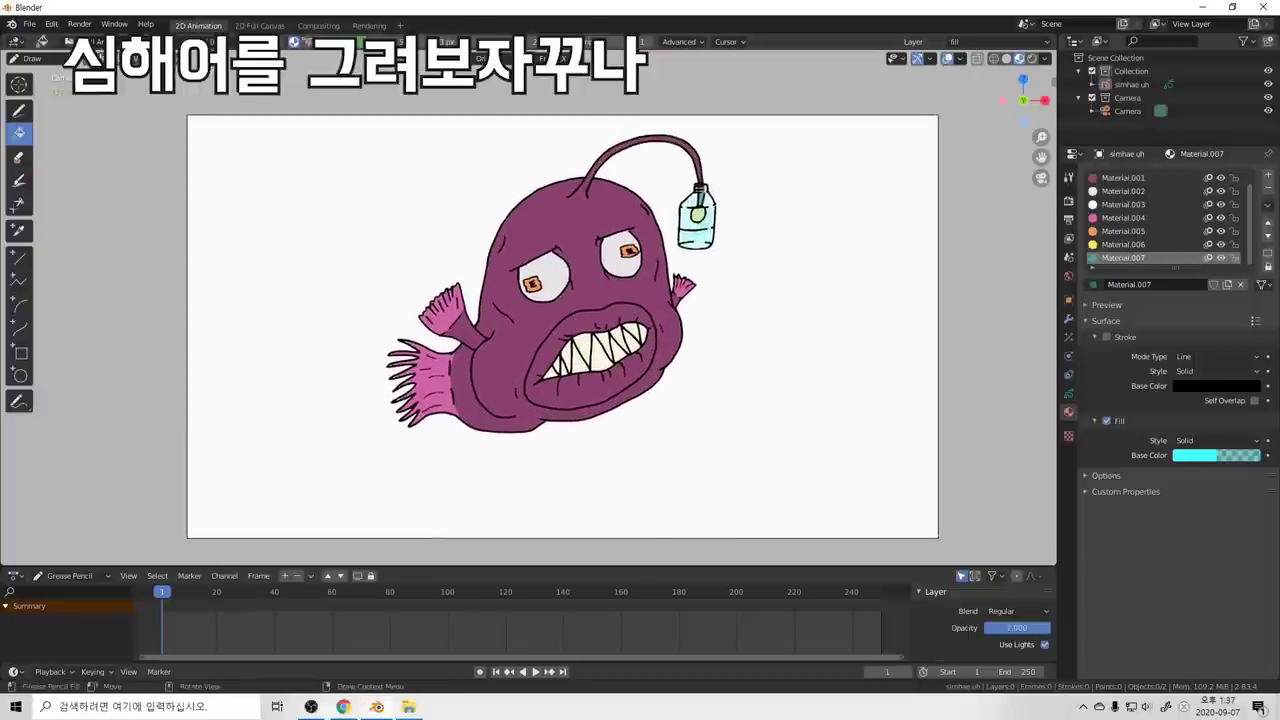
key(F3)
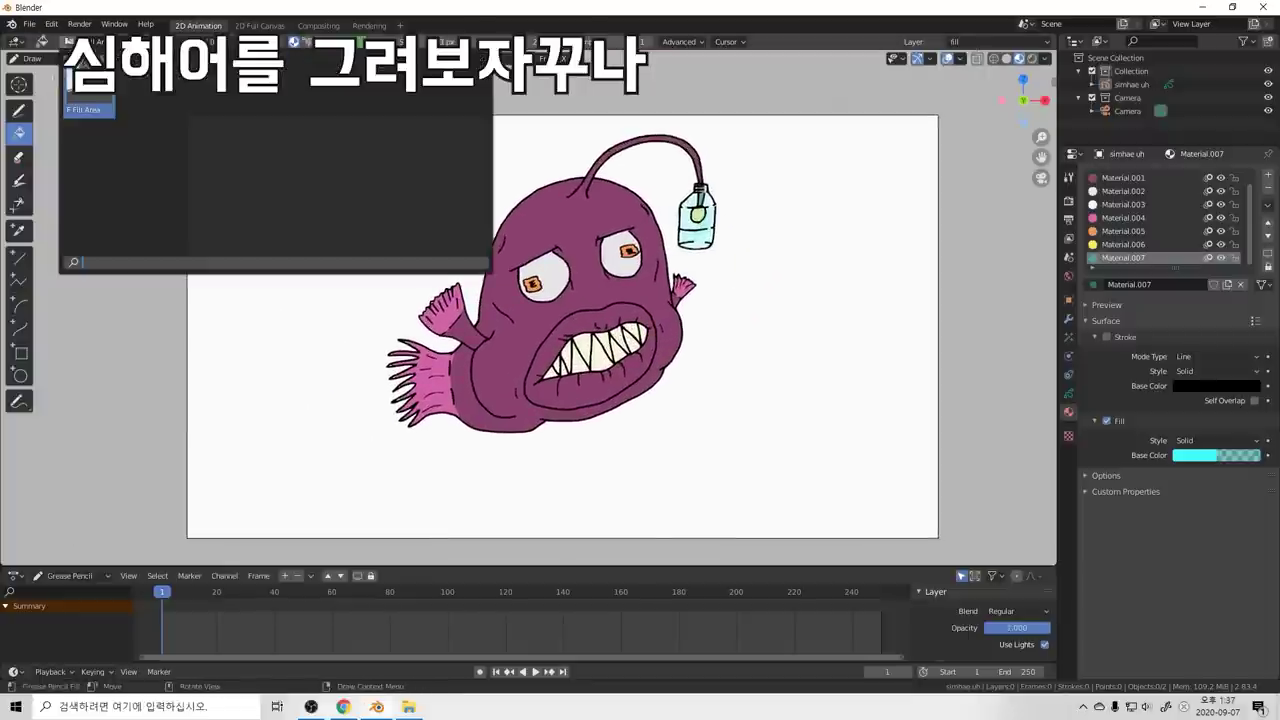
key(Escape)
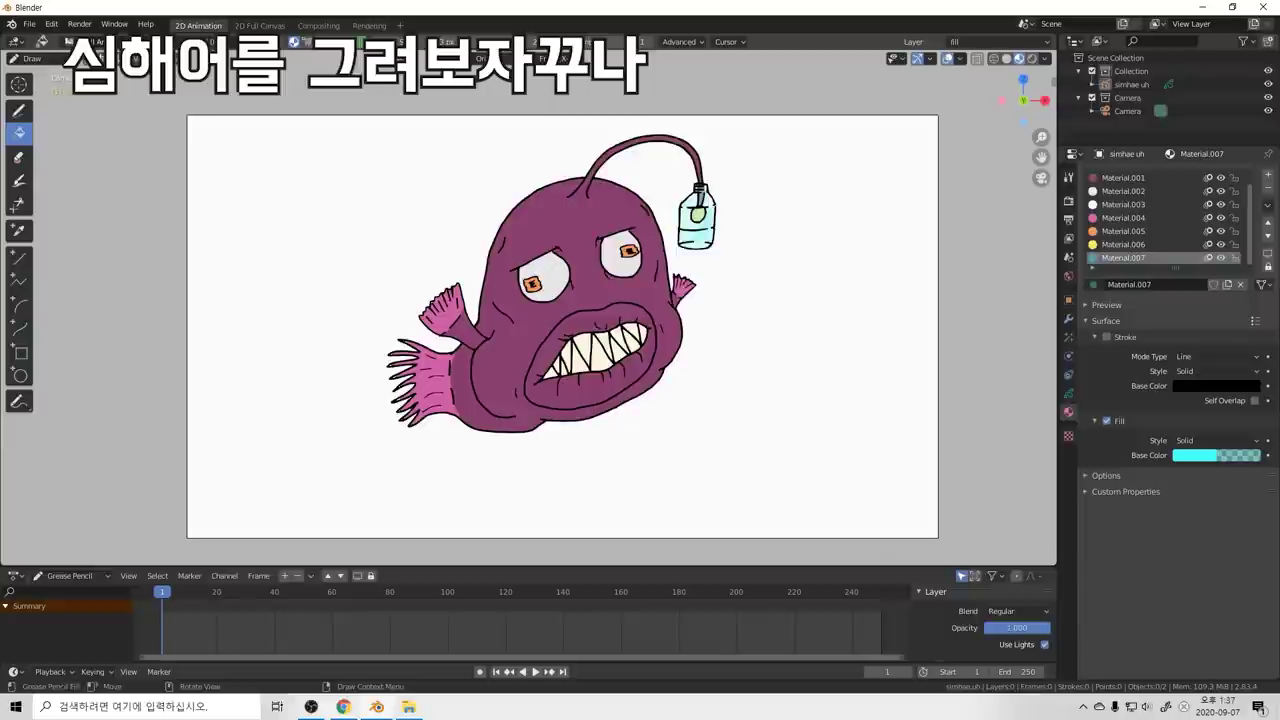
key(ctrl+Tab)
click(614, 194)
key(shift+space)
click(465, 231)
key(shift+space)
click(320, 198)
click(70, 42)
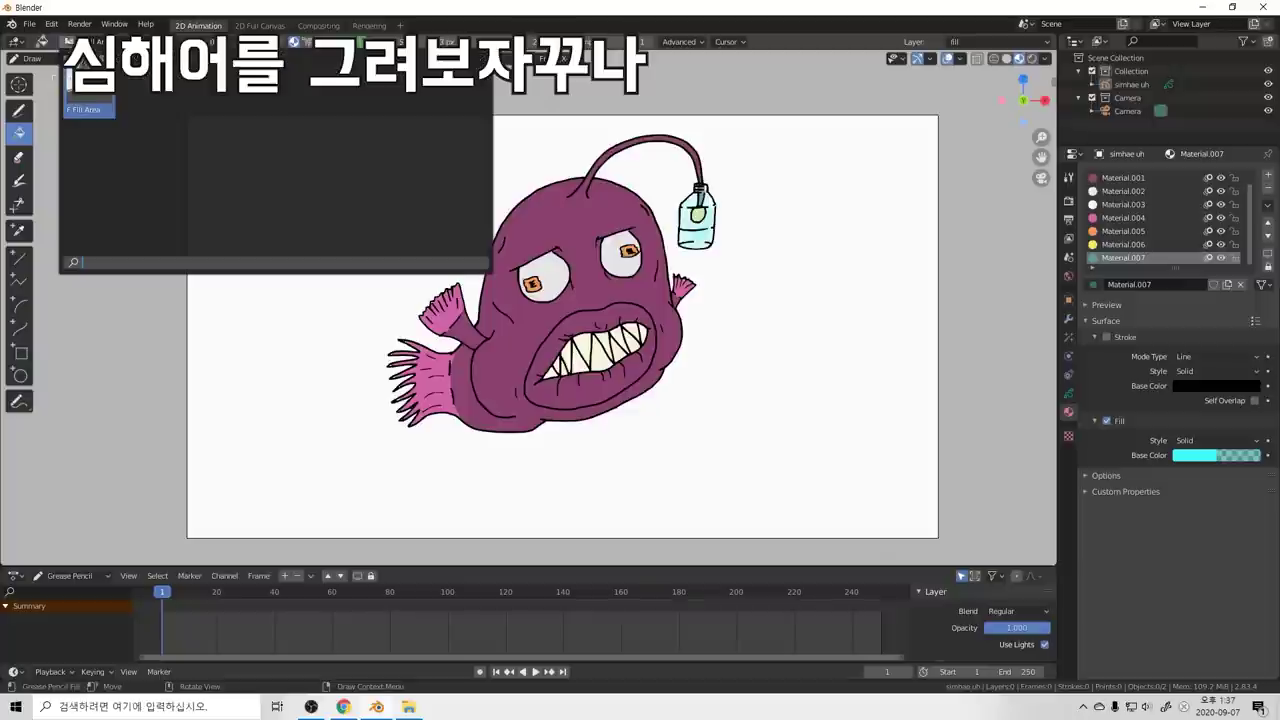
click(88, 93)
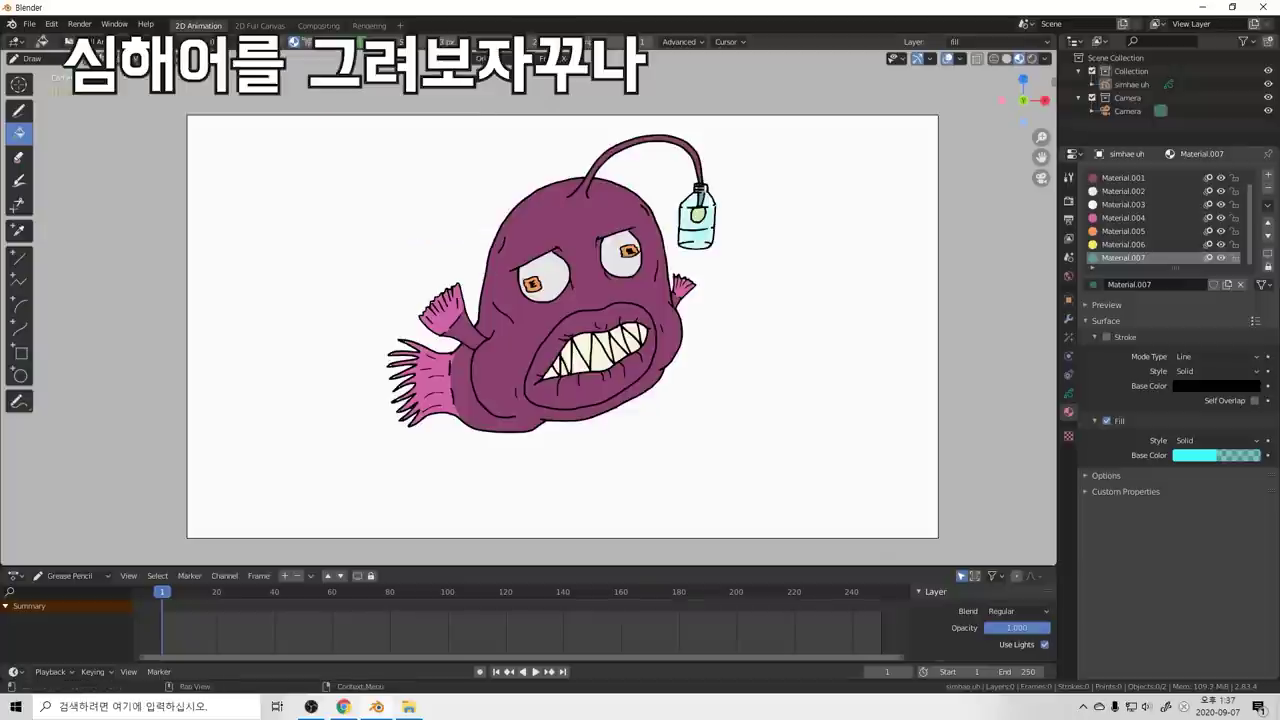
Step: Try the Gradient fill style on the bottle's Material.007 and return it to Solid
click(1215, 440)
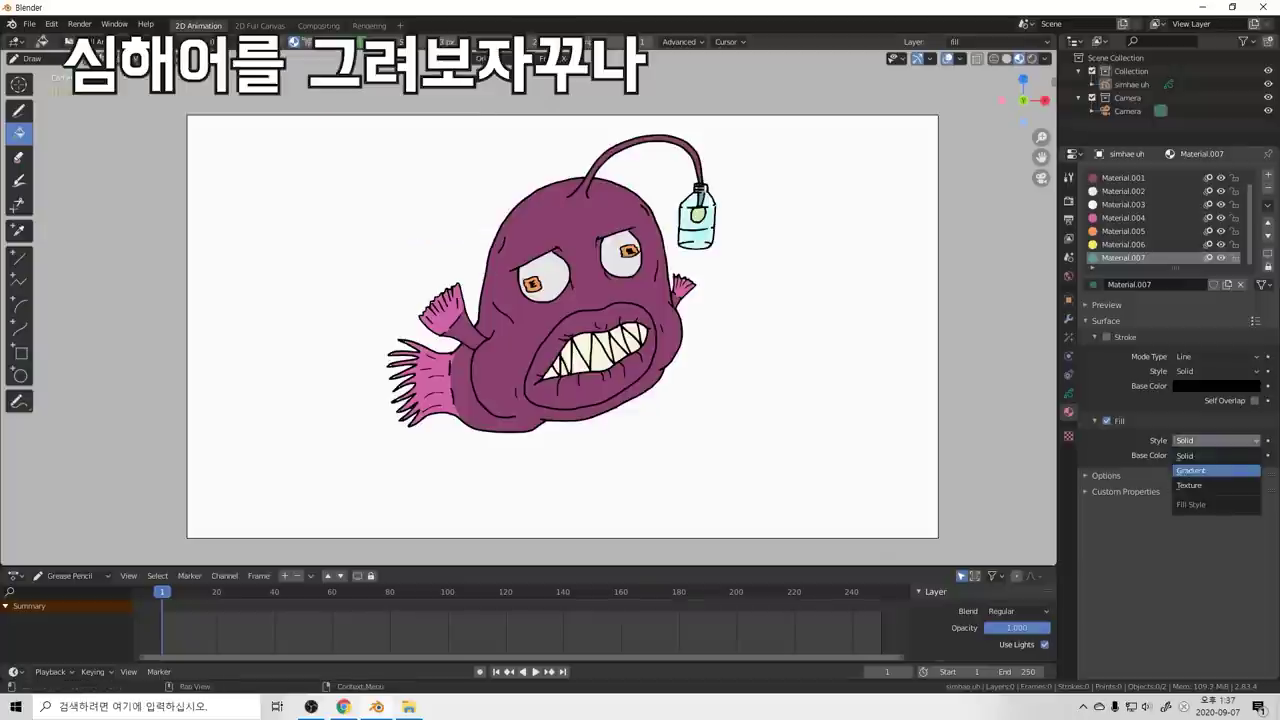
click(1191, 470)
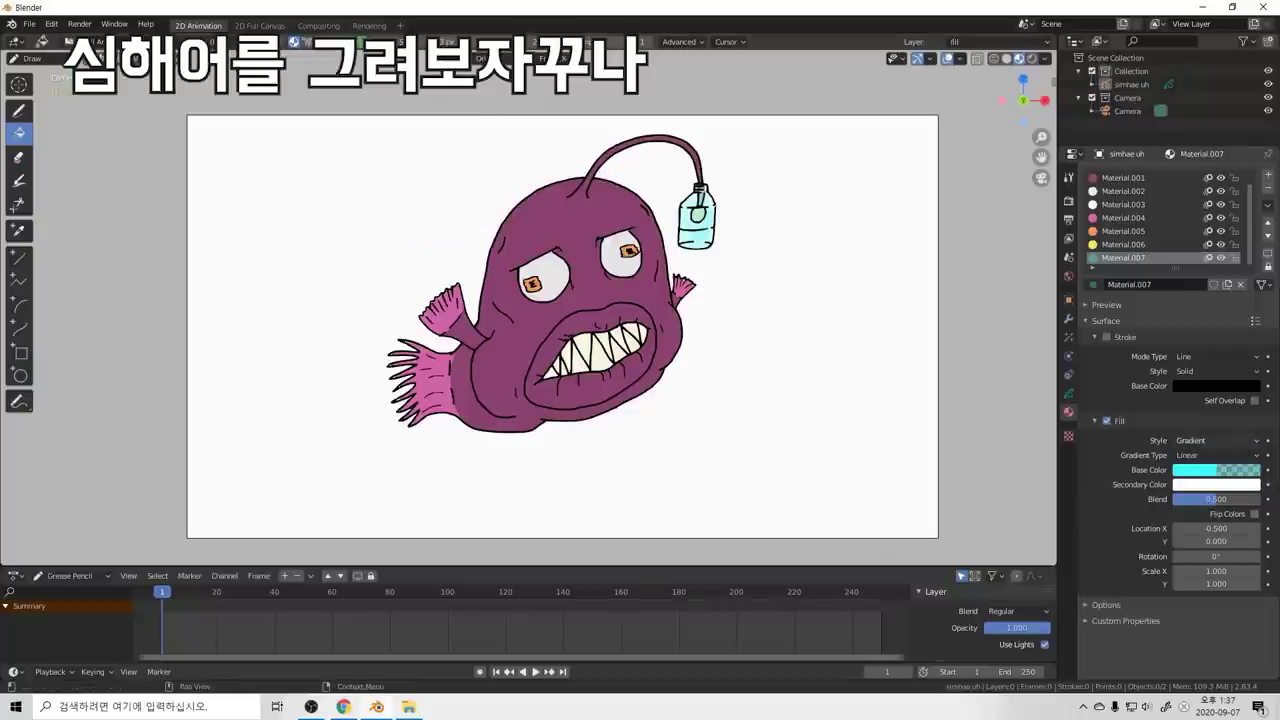
click(1215, 440)
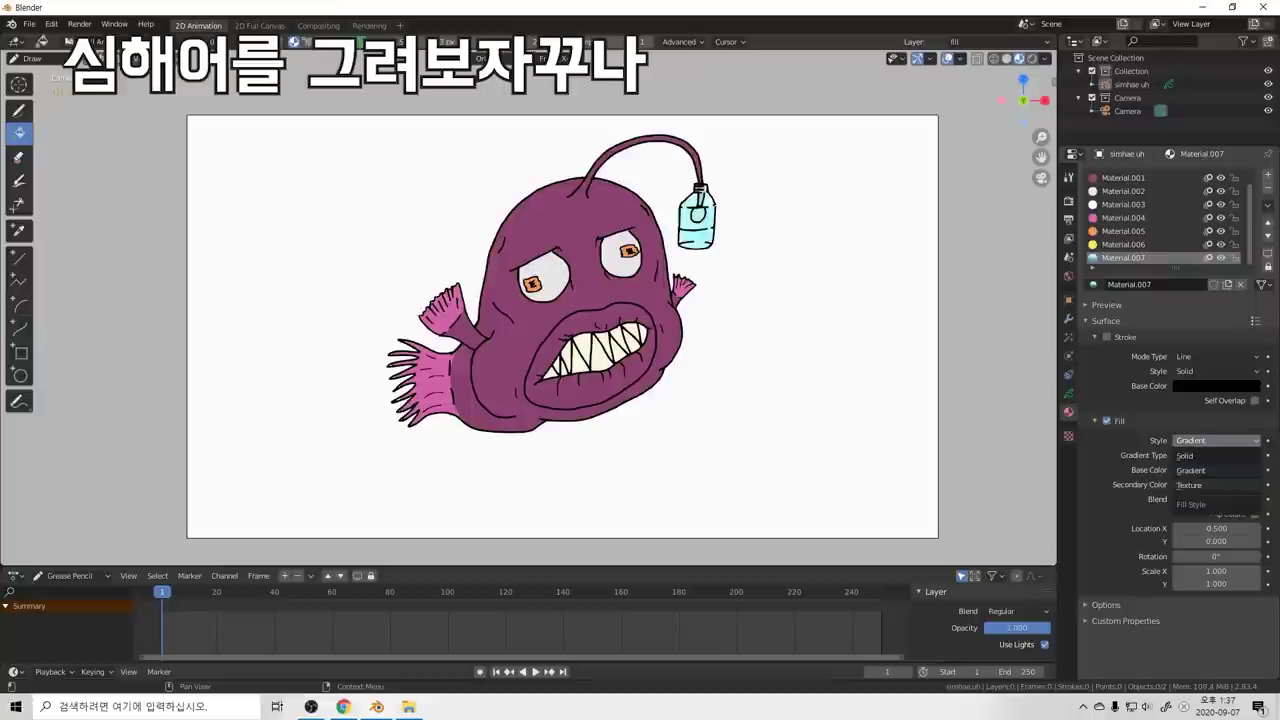
click(1200, 455)
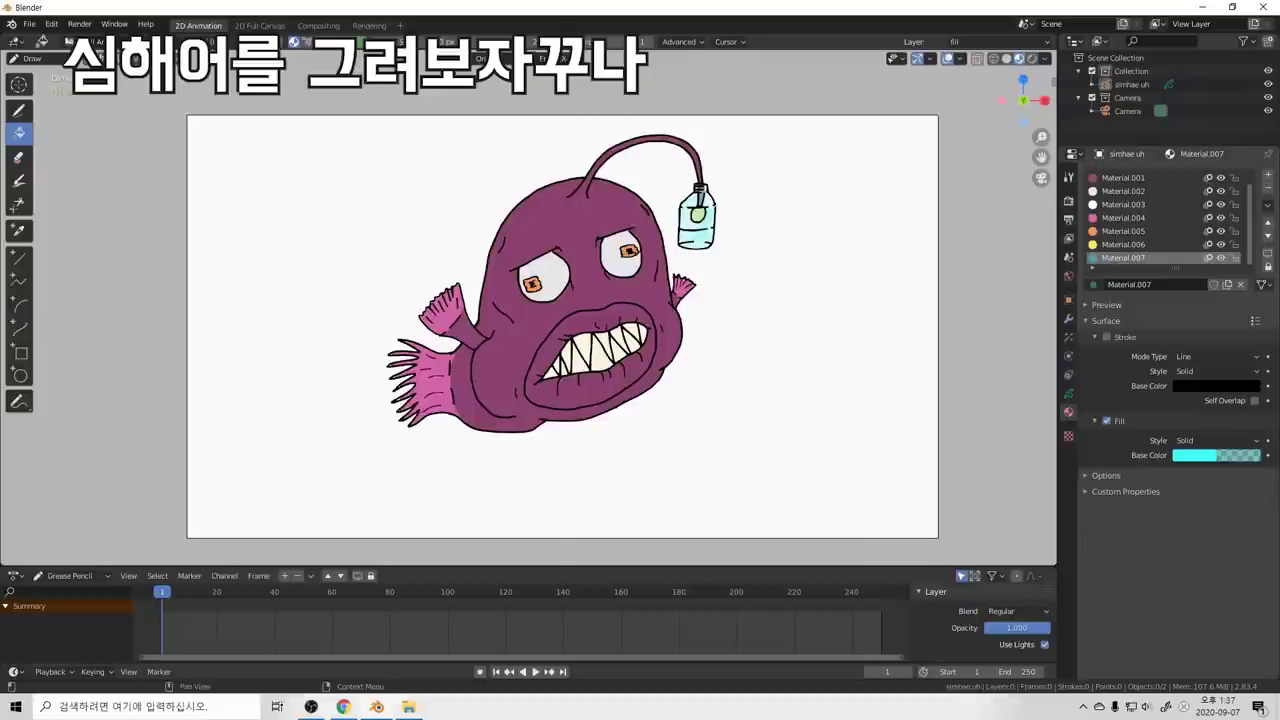
click(1215, 440)
click(1215, 441)
Step: Switch Material.001's body fill to a Gradient and paste Material.007's translucent cyan as its secondary color
click(1124, 218)
click(1124, 178)
click(1215, 441)
click(1208, 470)
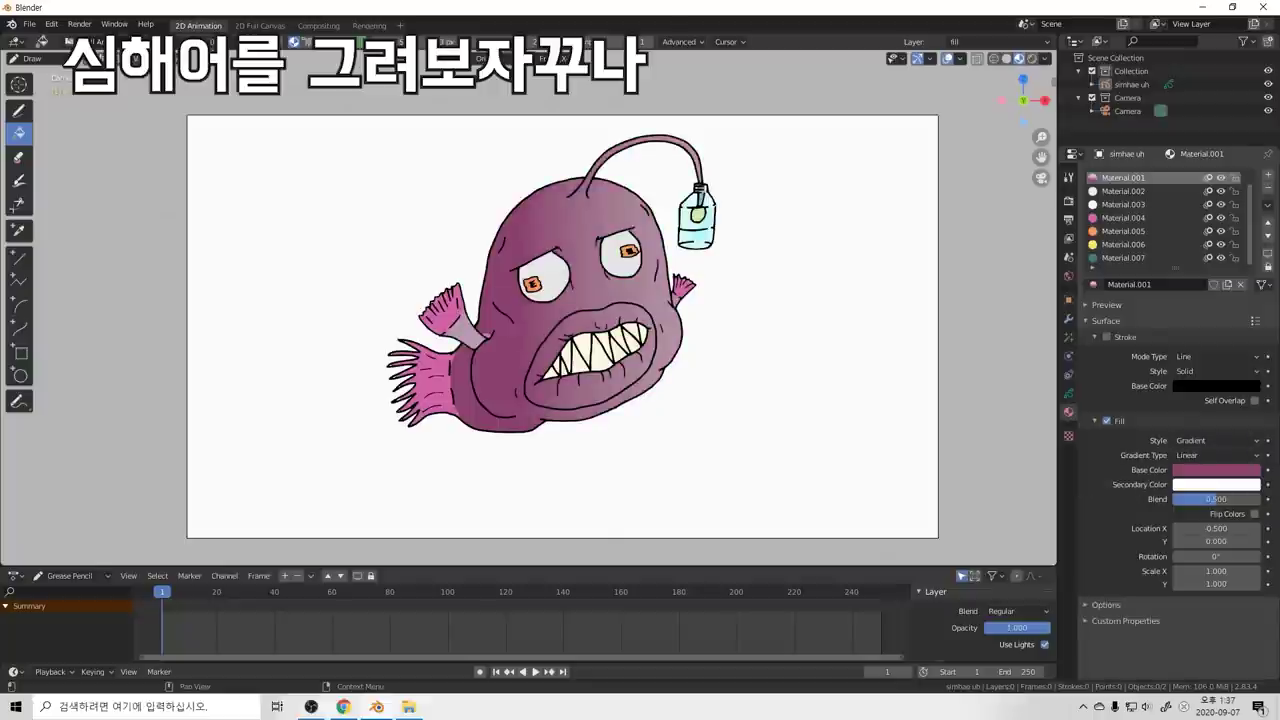
click(1124, 258)
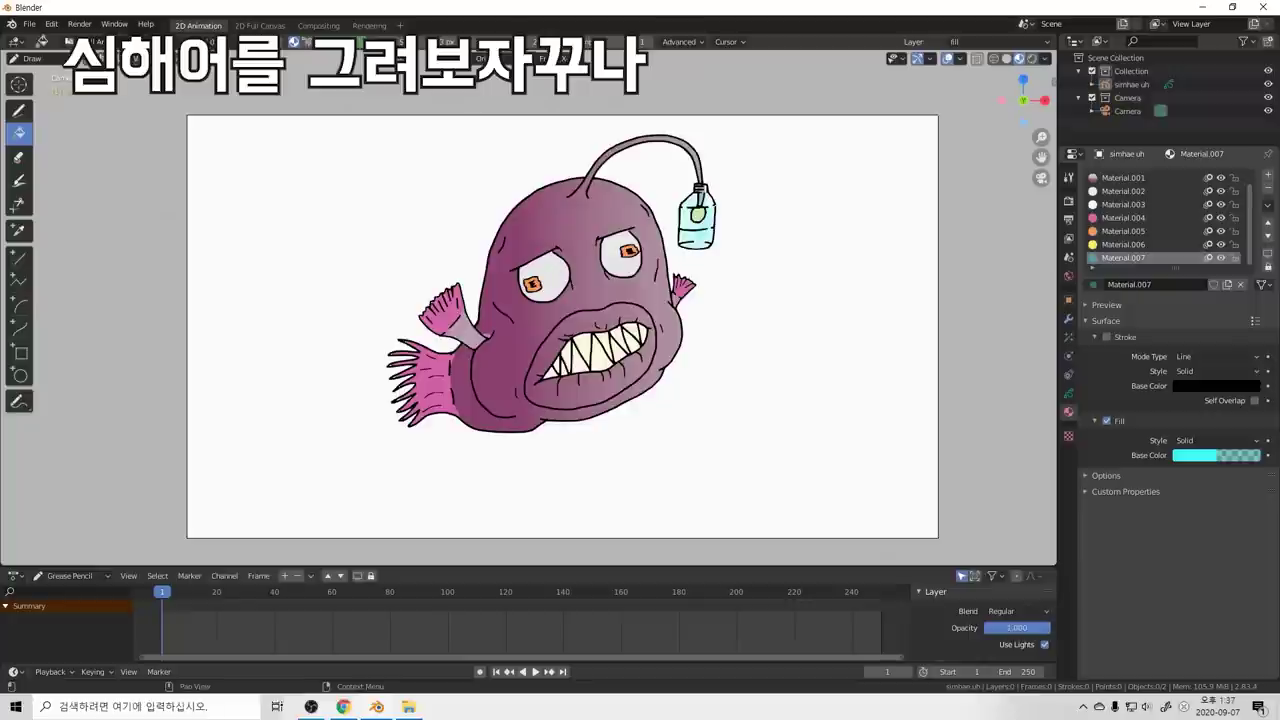
click(1124, 178)
key(ctrl+v)
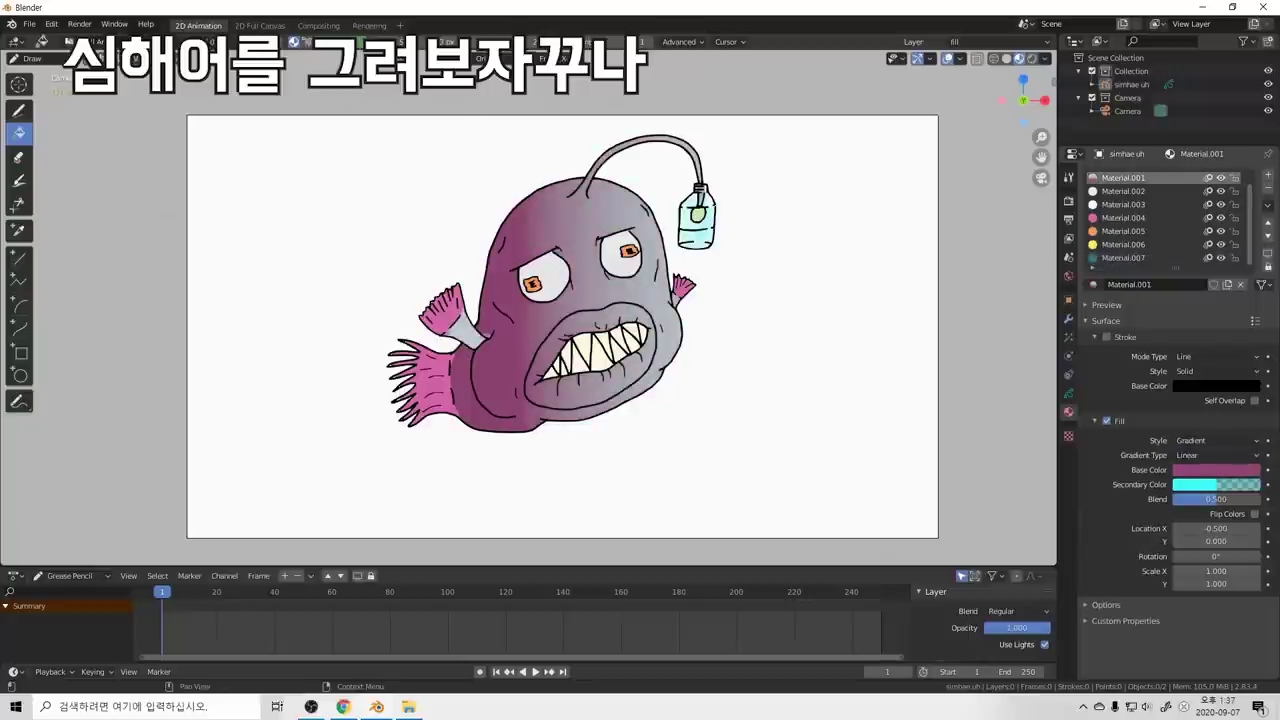
scroll(915, 400, down, 1)
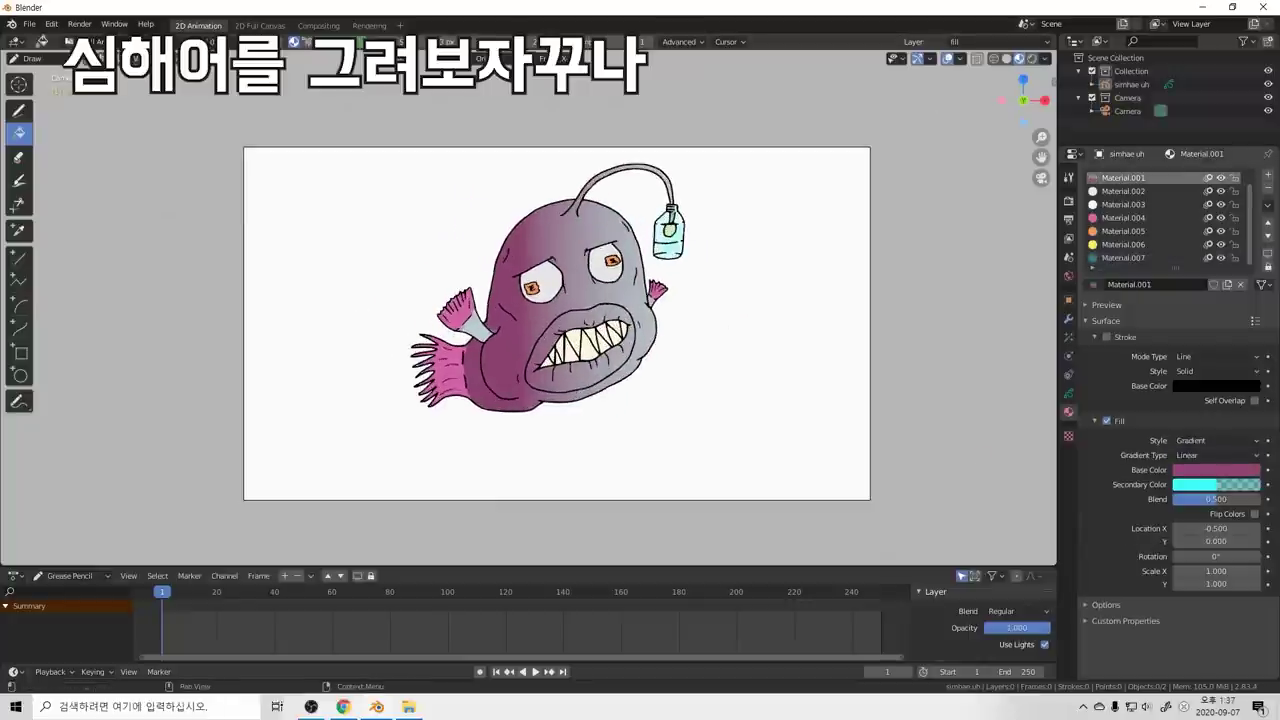
Step: Raise the Blend of Material.001's body gradient to 1.000
drag(1221, 499, 1261, 499)
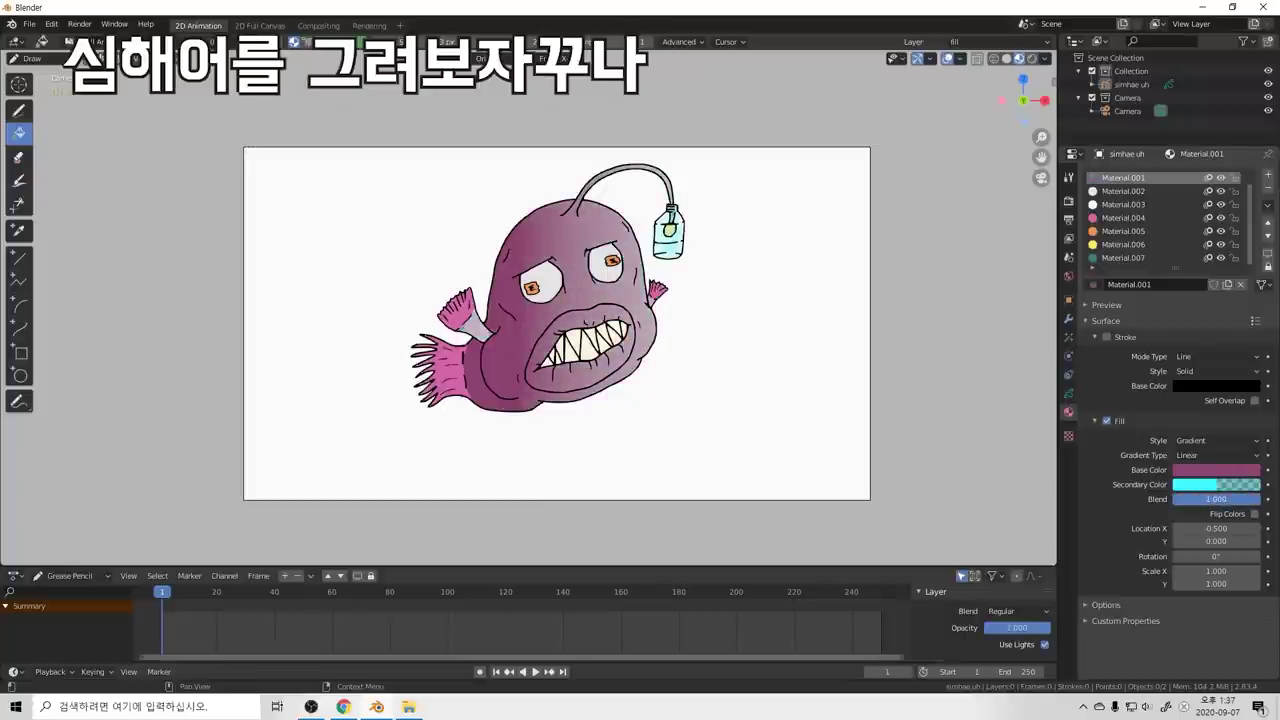
scroll(640, 350, down, 1)
scroll(640, 350, up, 2)
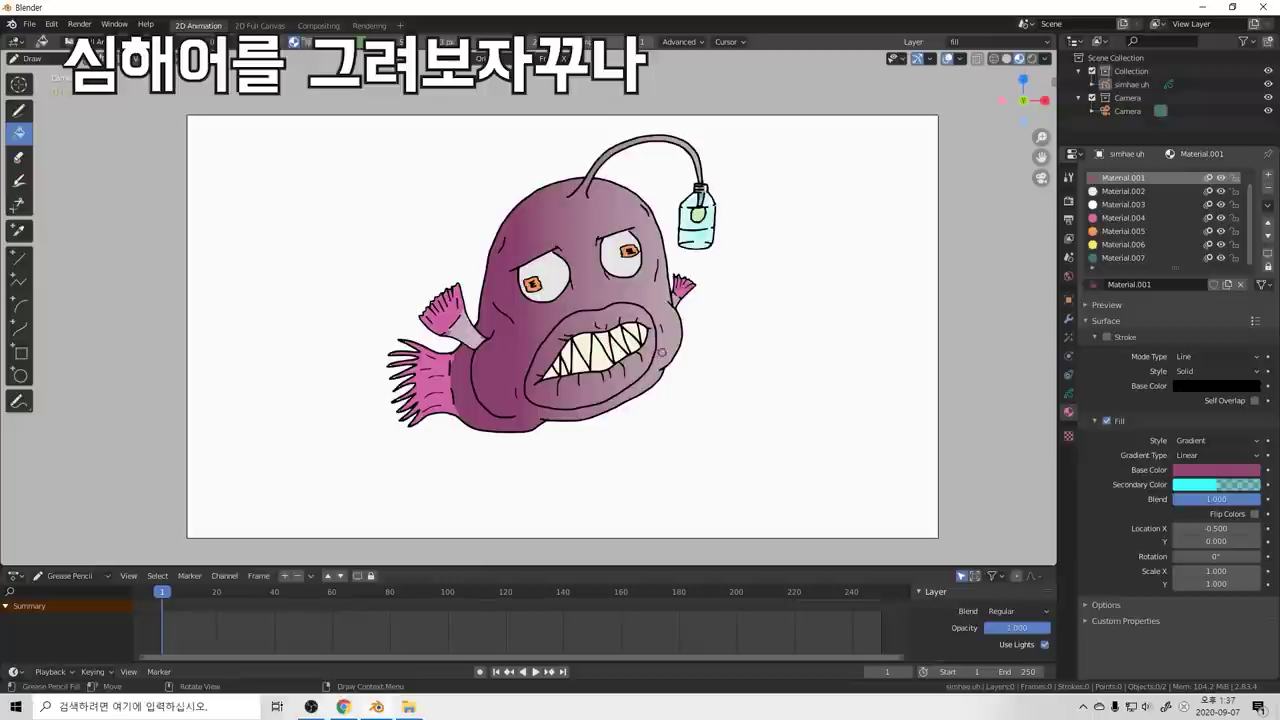
scroll(662, 355, down, 3)
scroll(657, 357, up, 1)
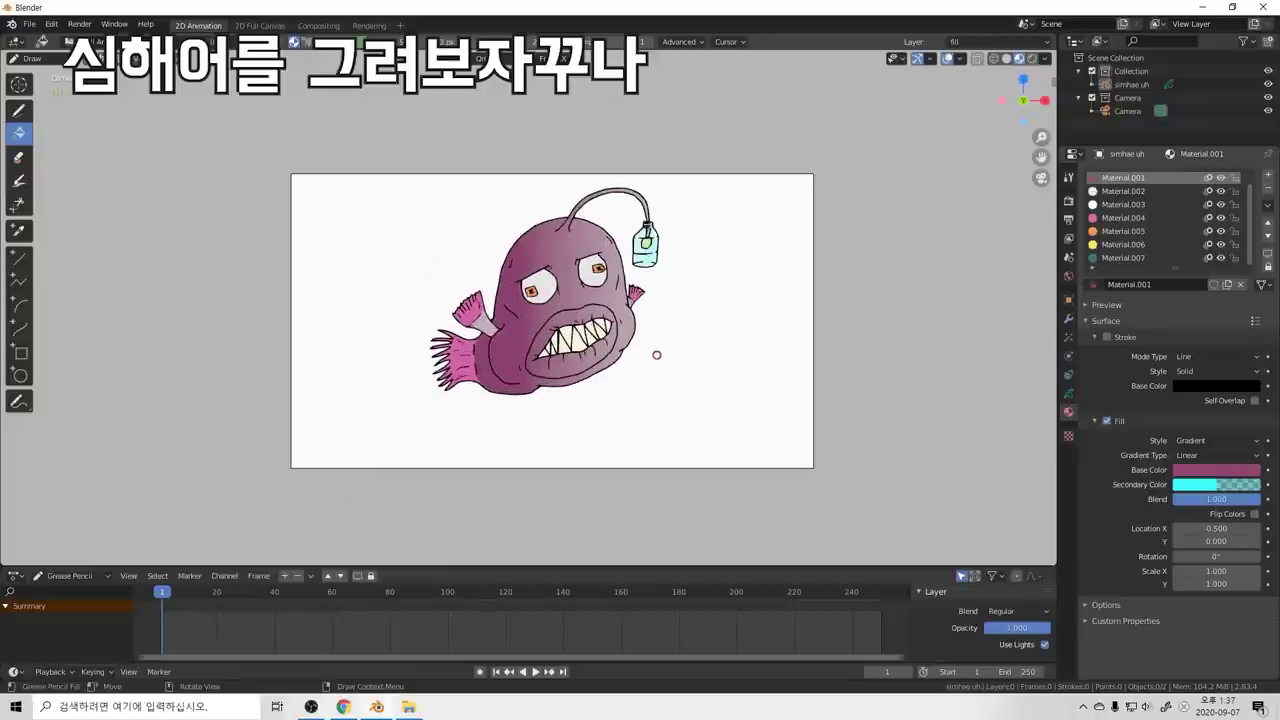
mouse_move(1256, 499)
mouse_down()
mouse_move(1170, 499)
mouse_move(1260, 499)
mouse_up()
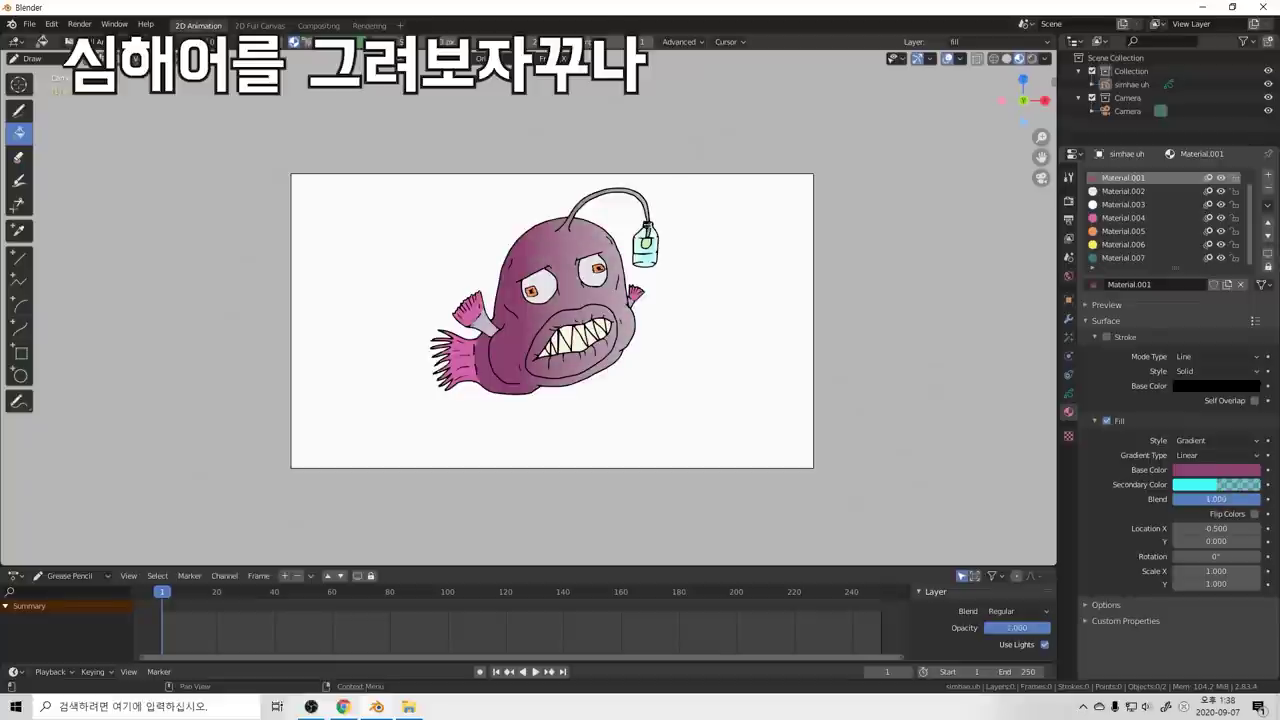
scroll(514, 342, up, 1)
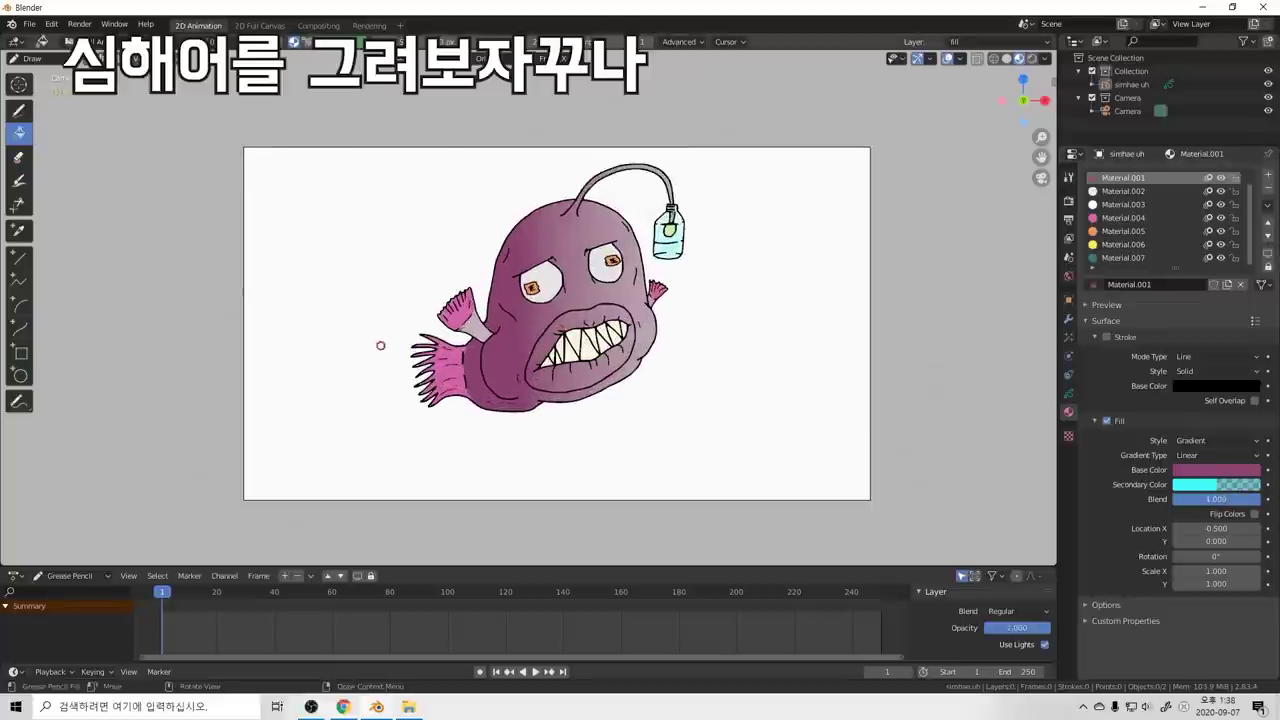
scroll(563, 327, up, 4)
scroll(754, 240, down, 2)
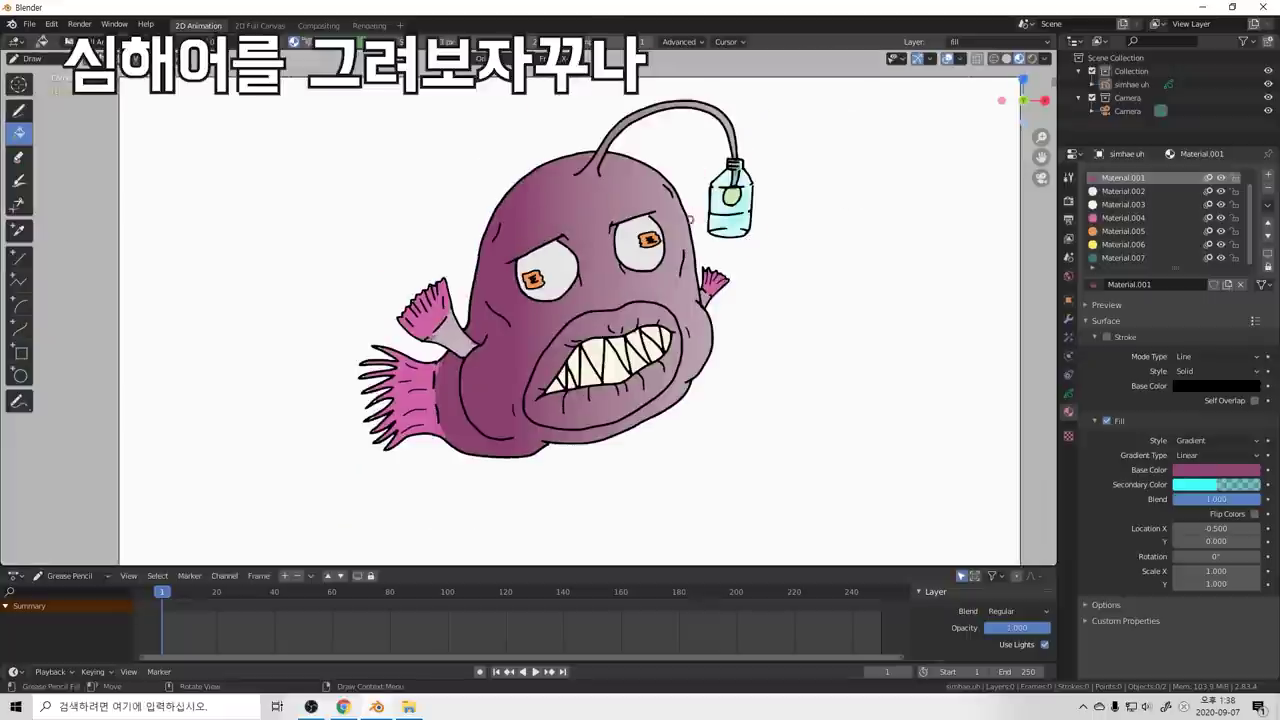
scroll(740, 290, down, 2)
Step: Try a lower Blend on the body gradient and undo the recent gradient edits
drag(1250, 499, 1172, 499)
drag(1038, 467, 1052, 462)
key(ctrl+z)
key(ctrl+shift+z)
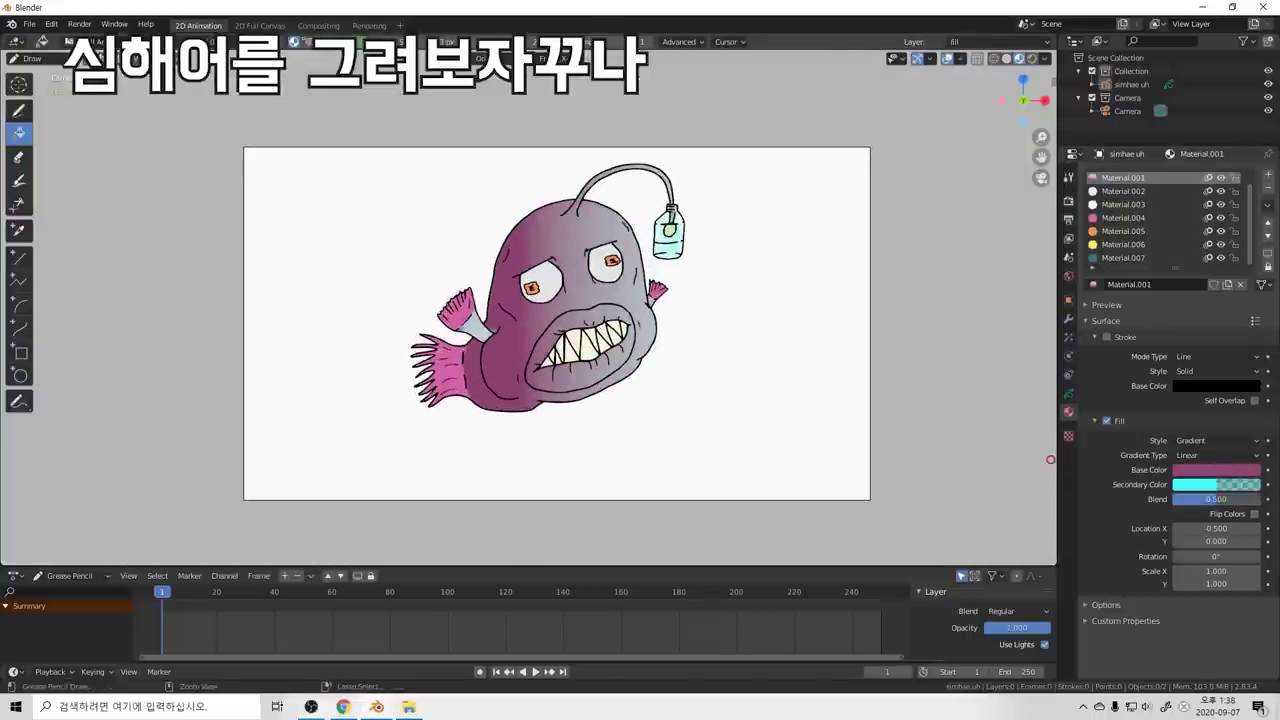
key(ctrl+z)
key(ctrl+z)
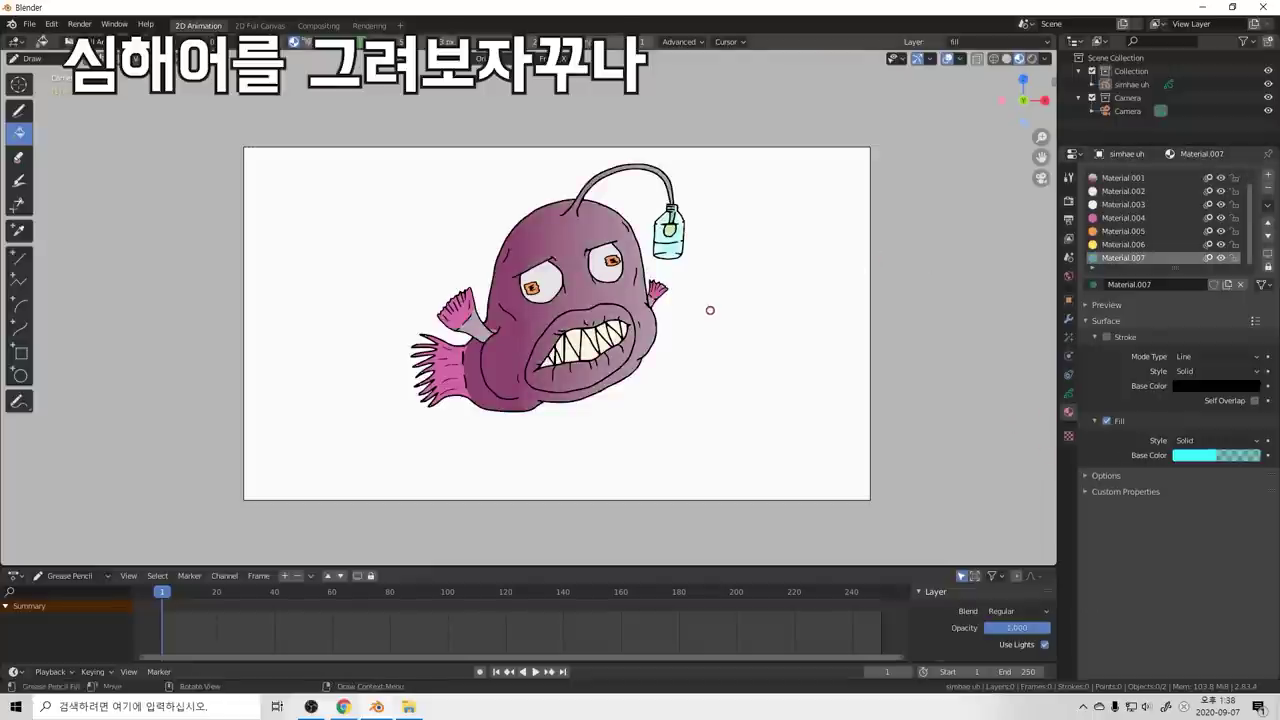
scroll(649, 314, down, 4)
scroll(820, 243, up, 6)
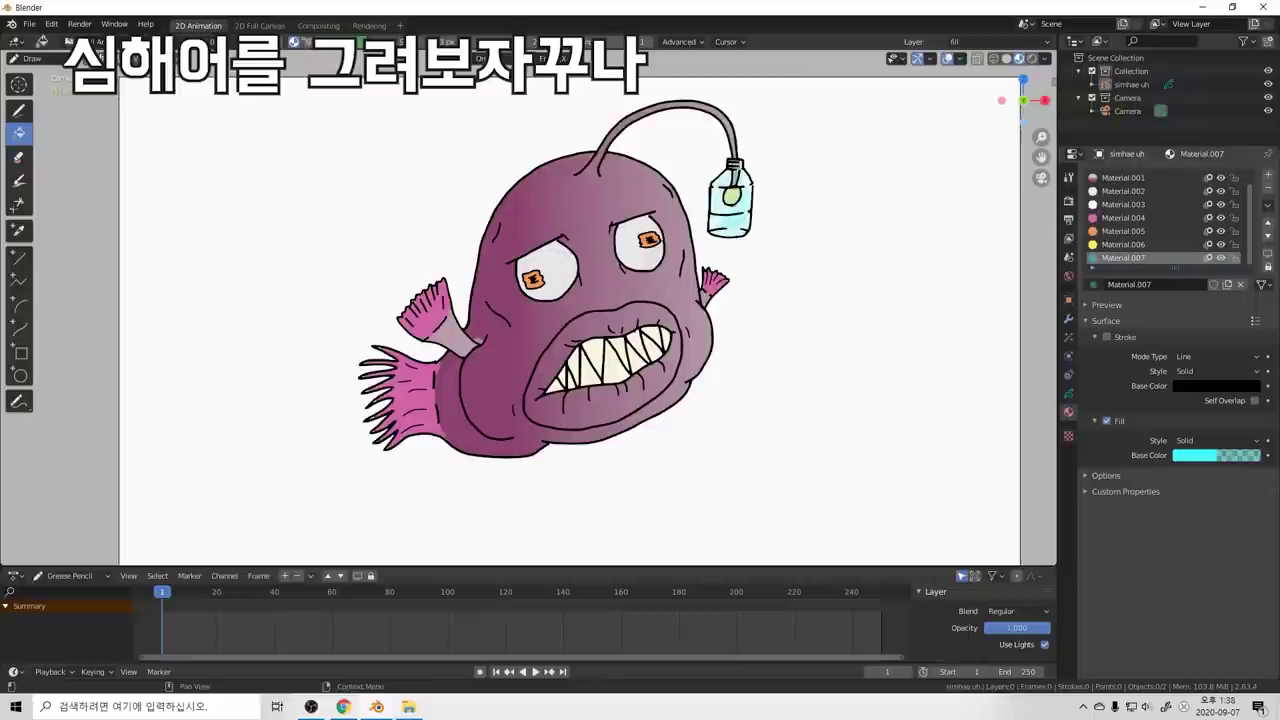
Step: Return Material.001's body fill to the Solid style
click(1123, 177)
click(1217, 440)
click(1217, 455)
scroll(726, 294, down, 4)
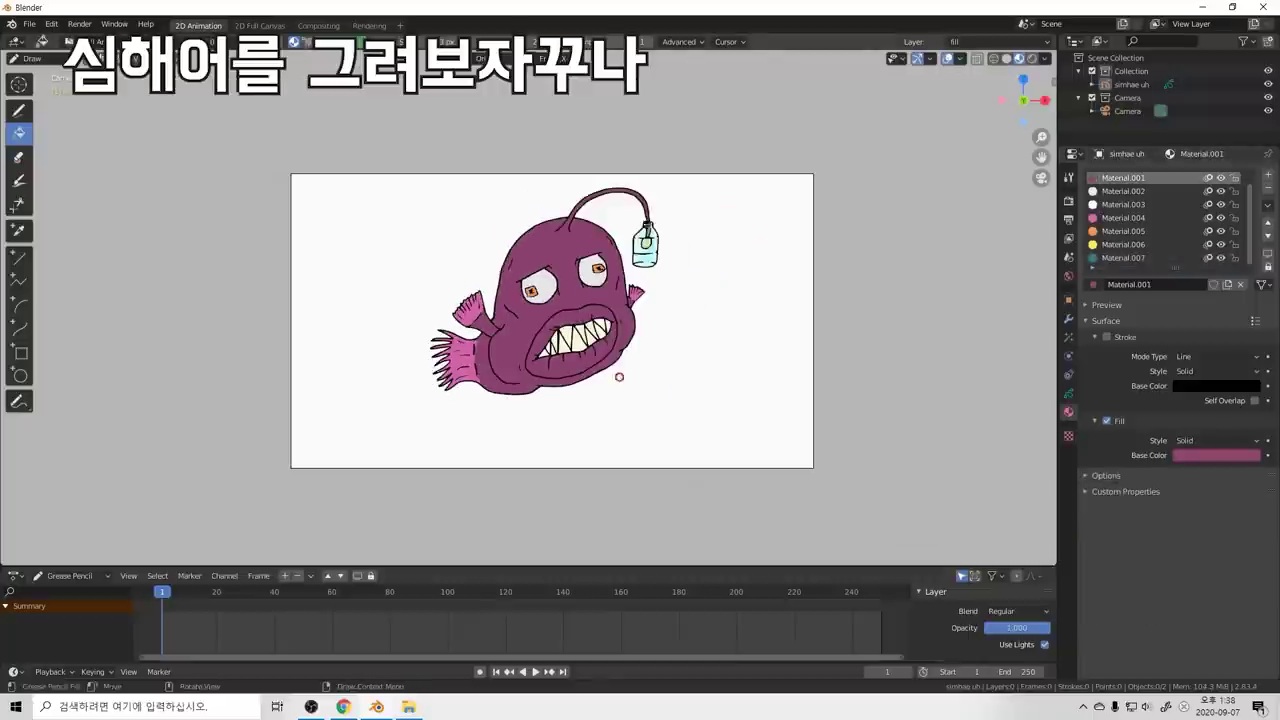
scroll(629, 500, up, 4)
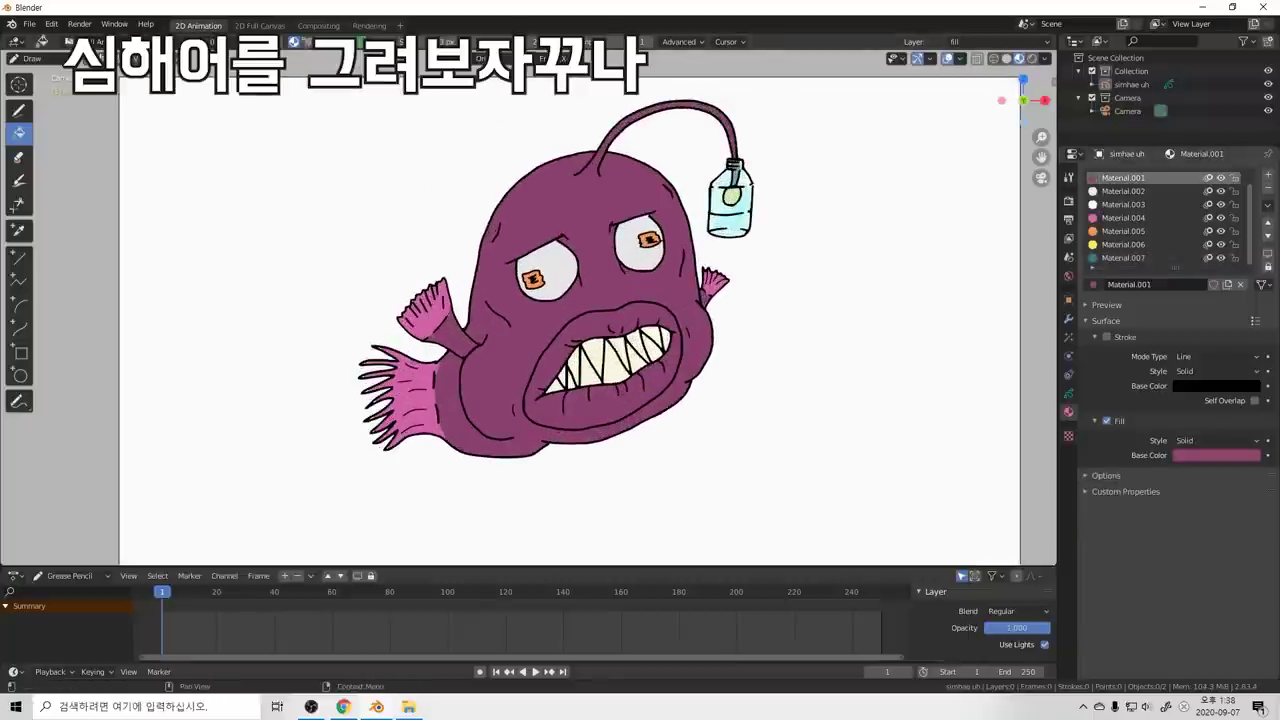
scroll(743, 303, down, 3)
scroll(760, 303, up, 3)
scroll(774, 299, down, 3)
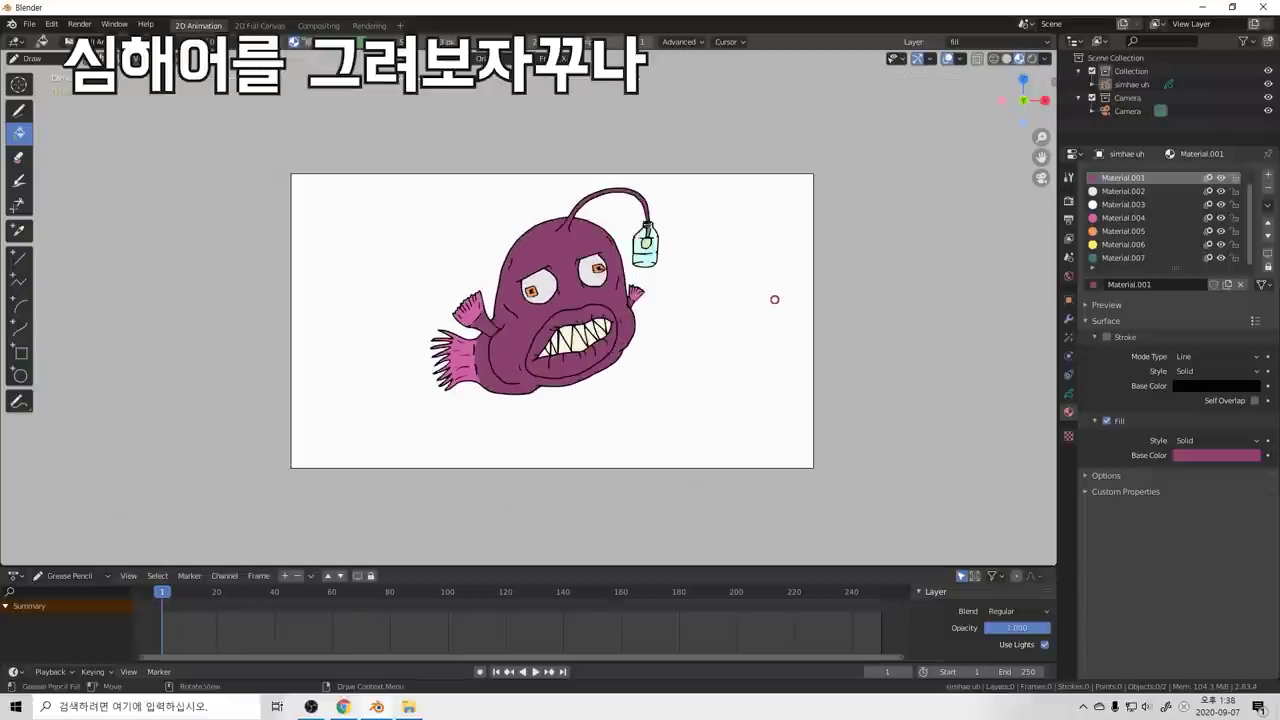
scroll(600, 330, up, 1)
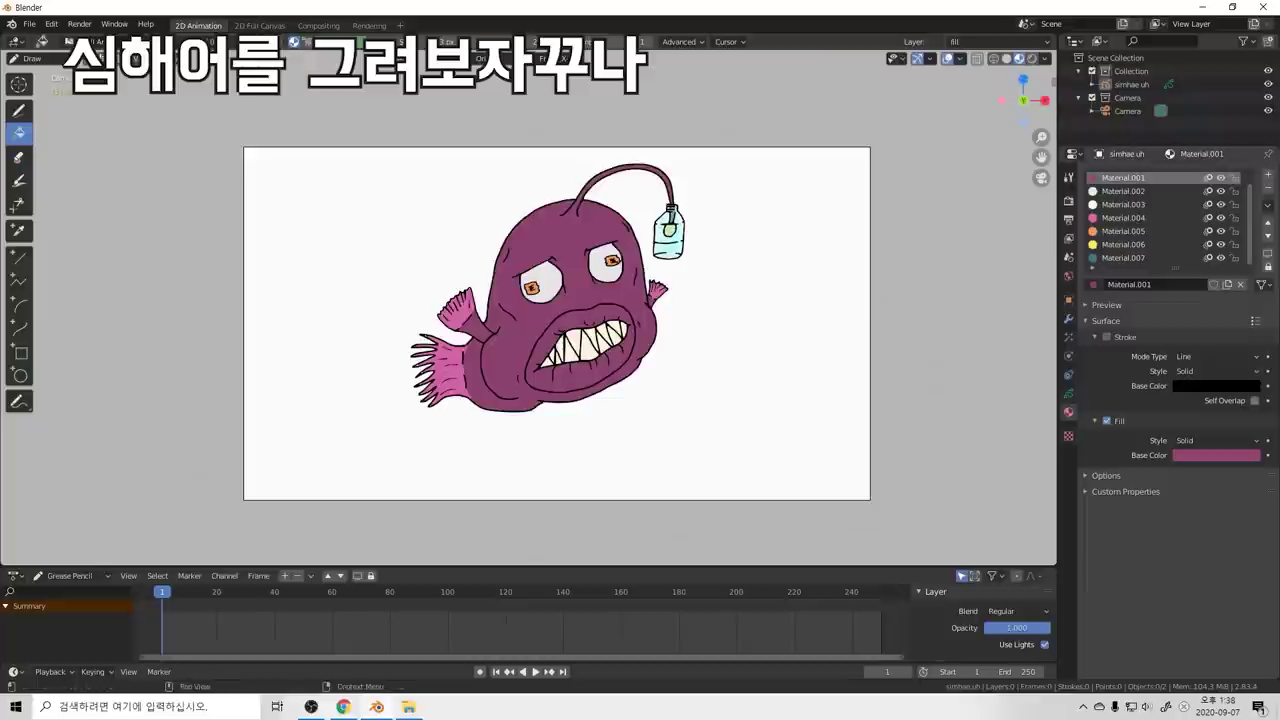
Step: Add a new material slot with its own material, Material.008, and switch to the Draw tool
click(1268, 175)
click(1177, 285)
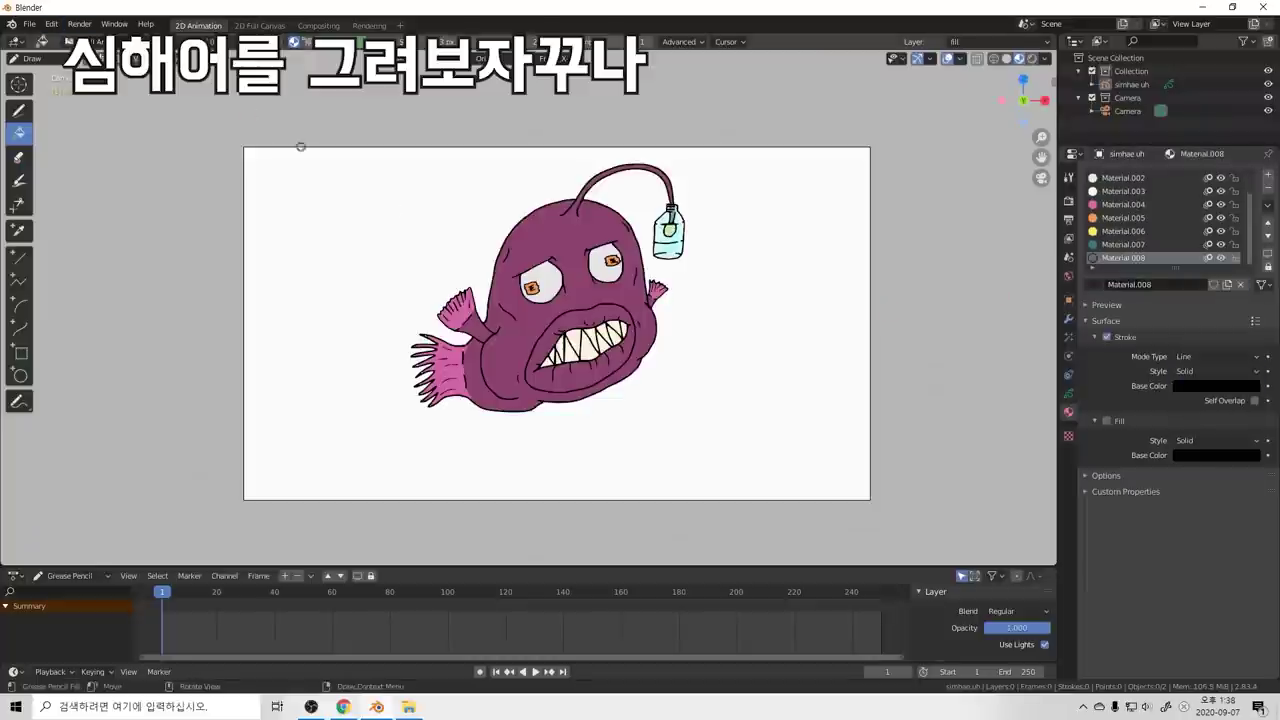
key(shift+space)
click(420, 224)
scroll(573, 277, up, 4)
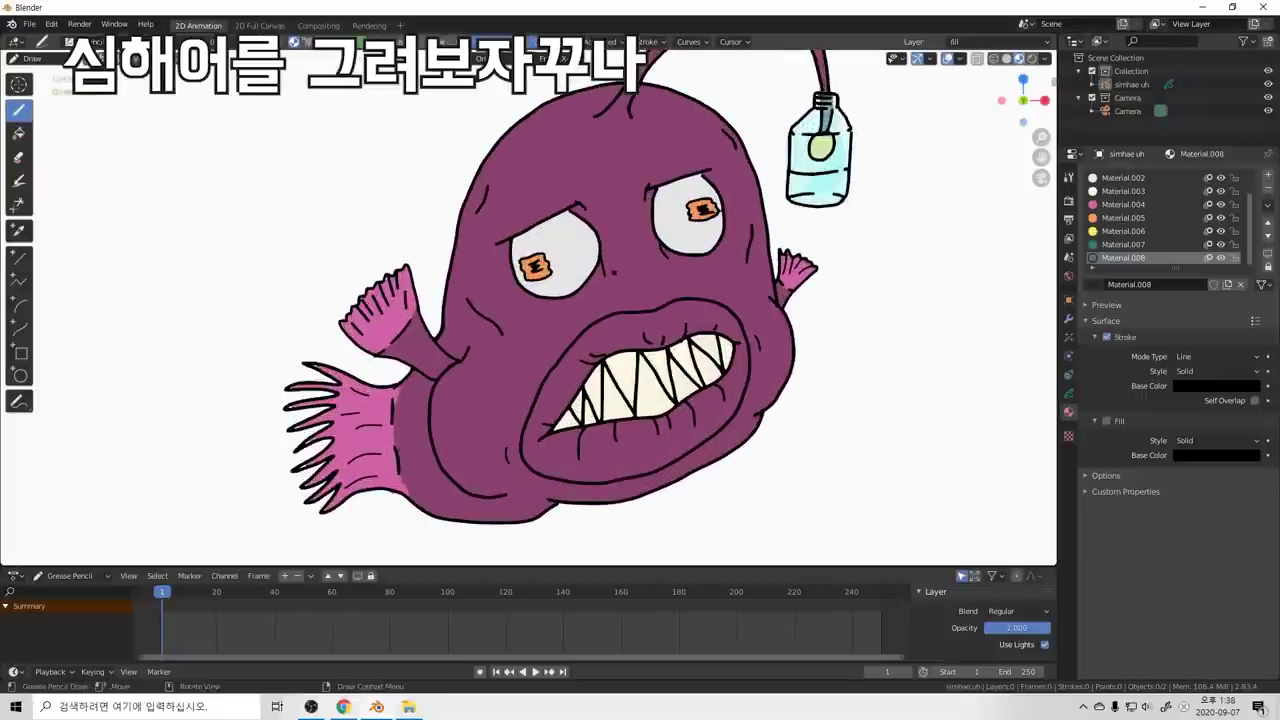
scroll(573, 277, down, 2)
key(ctrl+Tab)
click(573, 201)
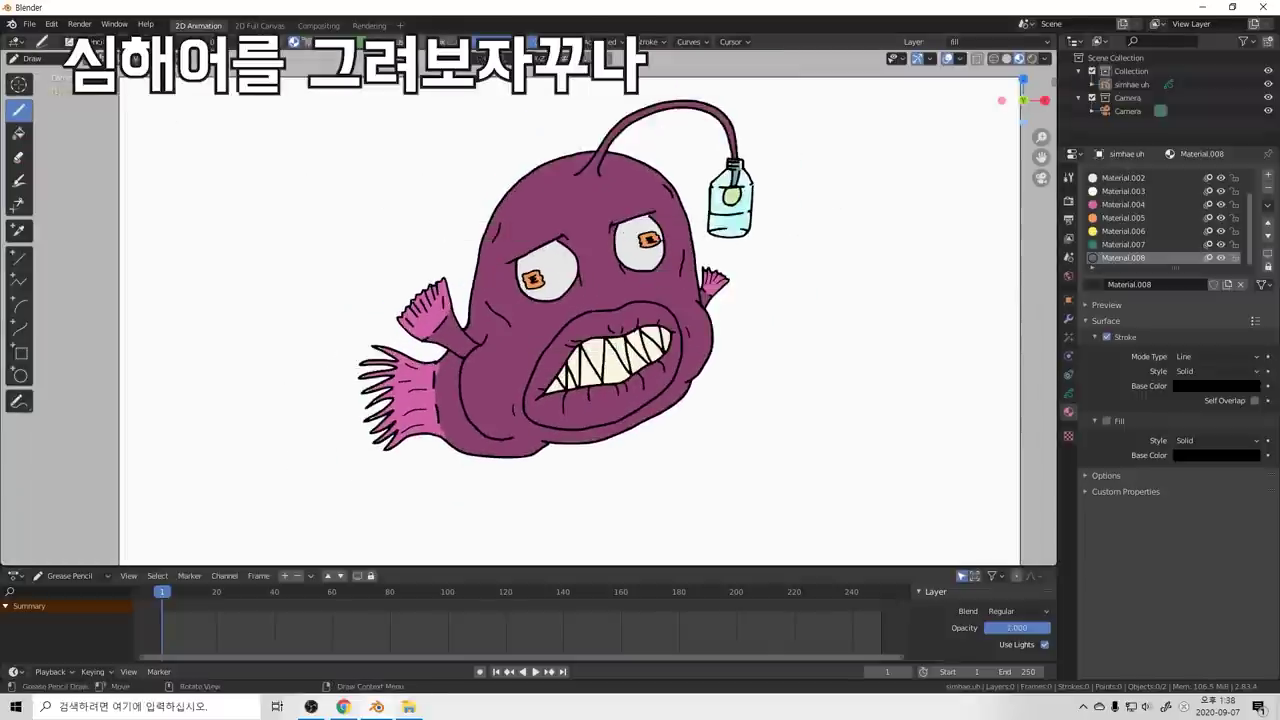
Step: Choose the Airbrush and set the stroke base color of Material.008 to a light cyan
click(70, 42)
click(92, 98)
click(631, 251)
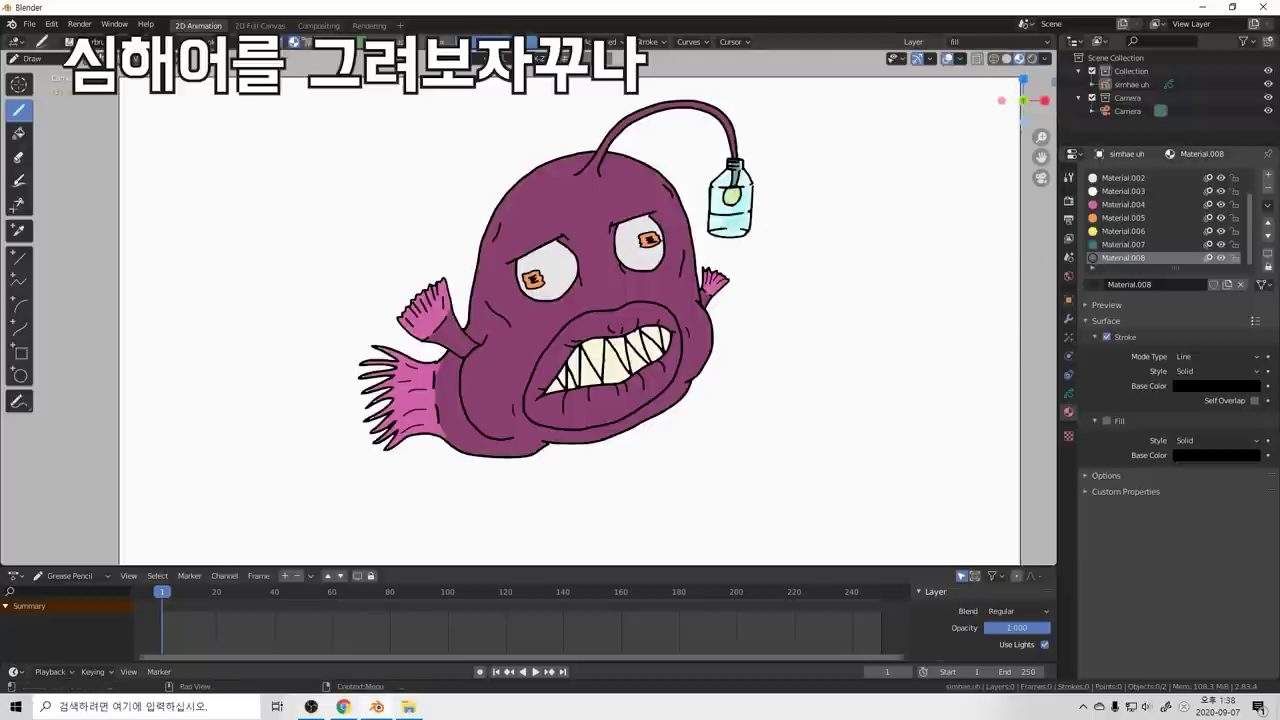
click(1200, 385)
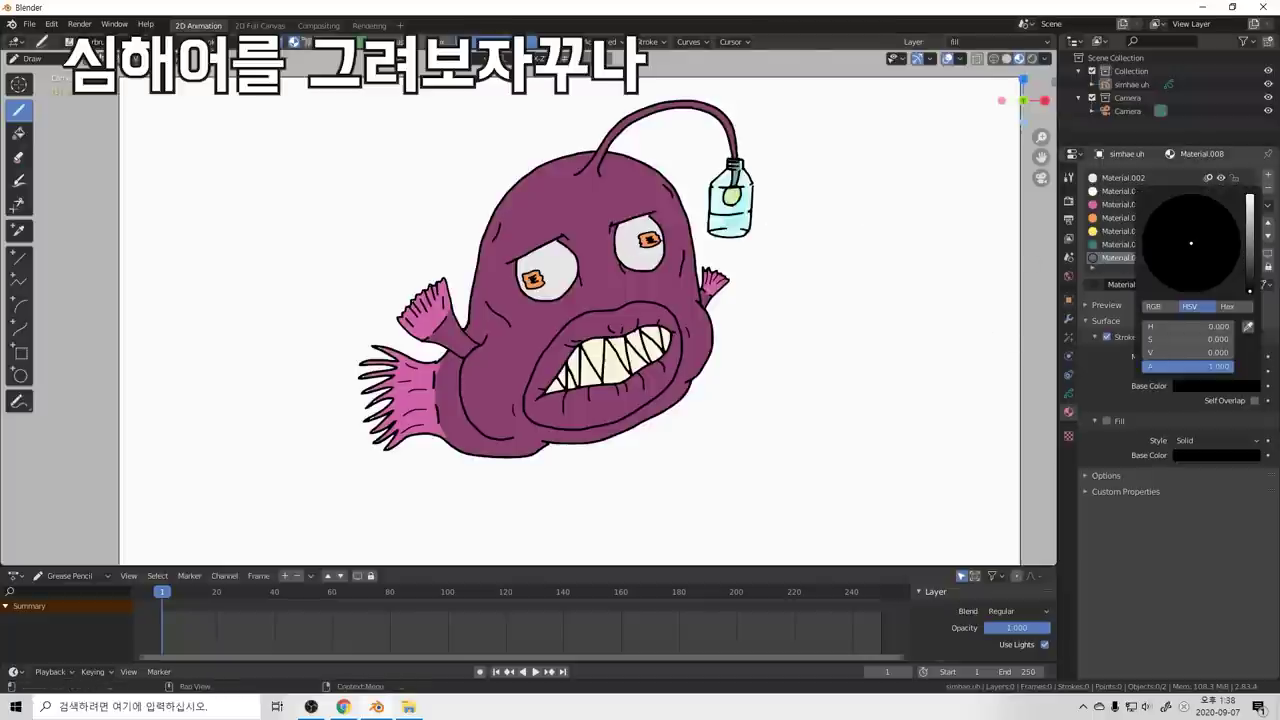
drag(1250, 288, 1250, 195)
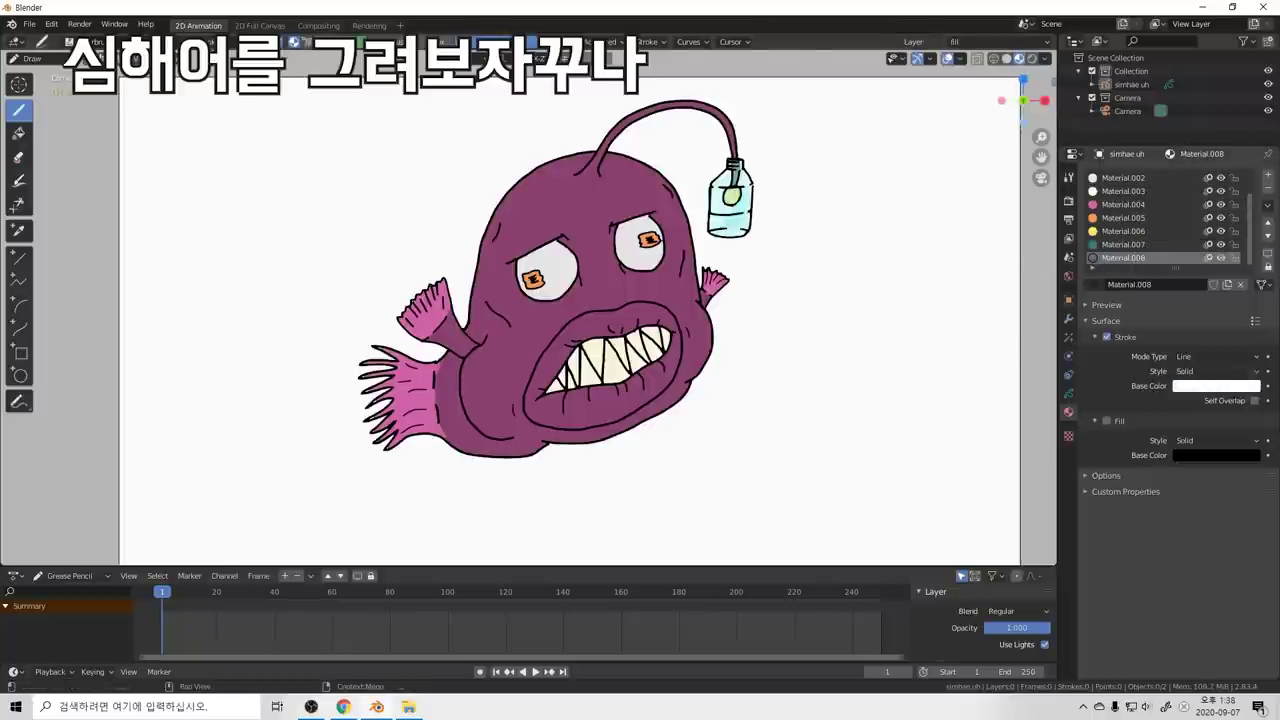
click(1207, 386)
drag(1191, 243, 1194, 216)
Step: Try airbrush dabs on the fish's head and undo them
click(675, 208)
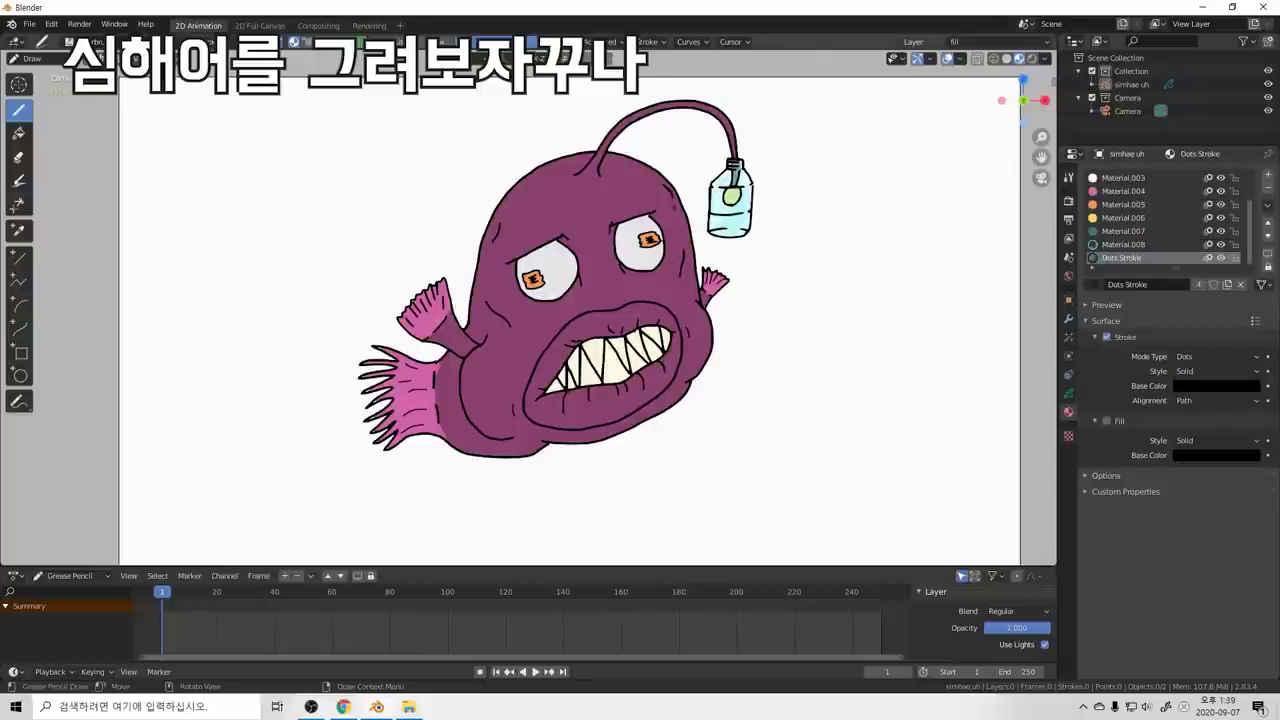
key(ctrl+z)
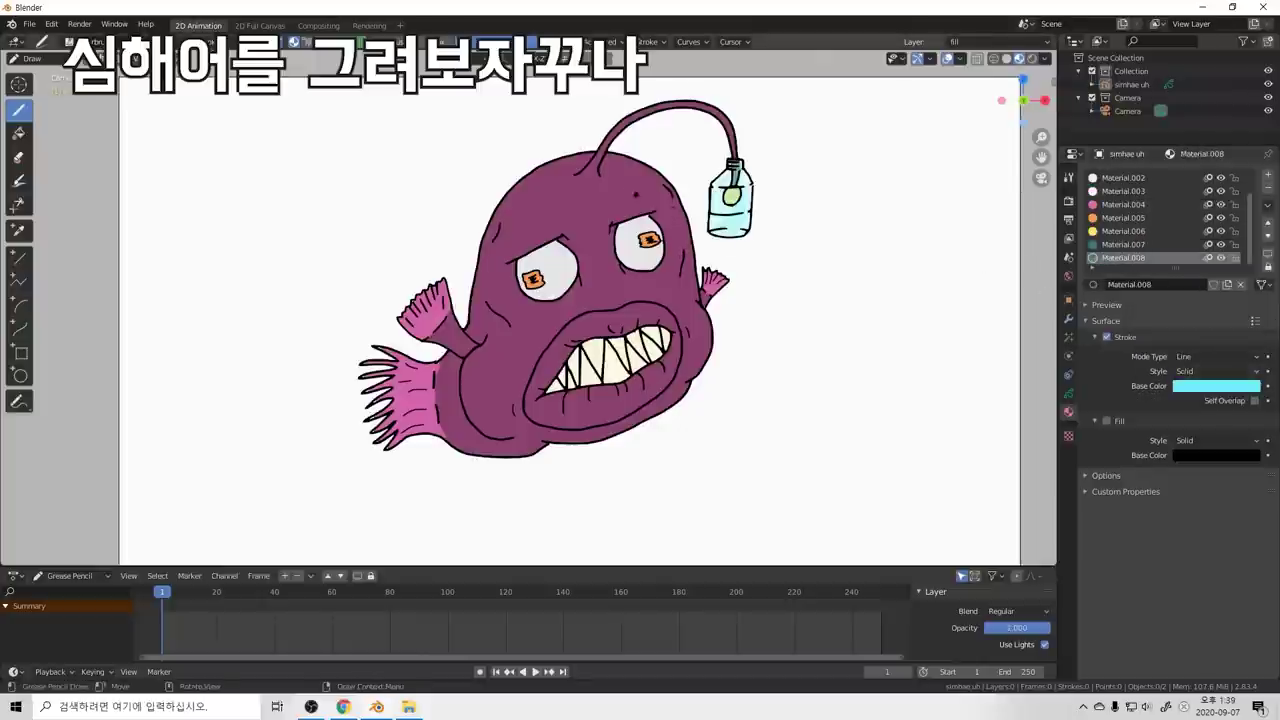
key(ctrl+z)
click(678, 244)
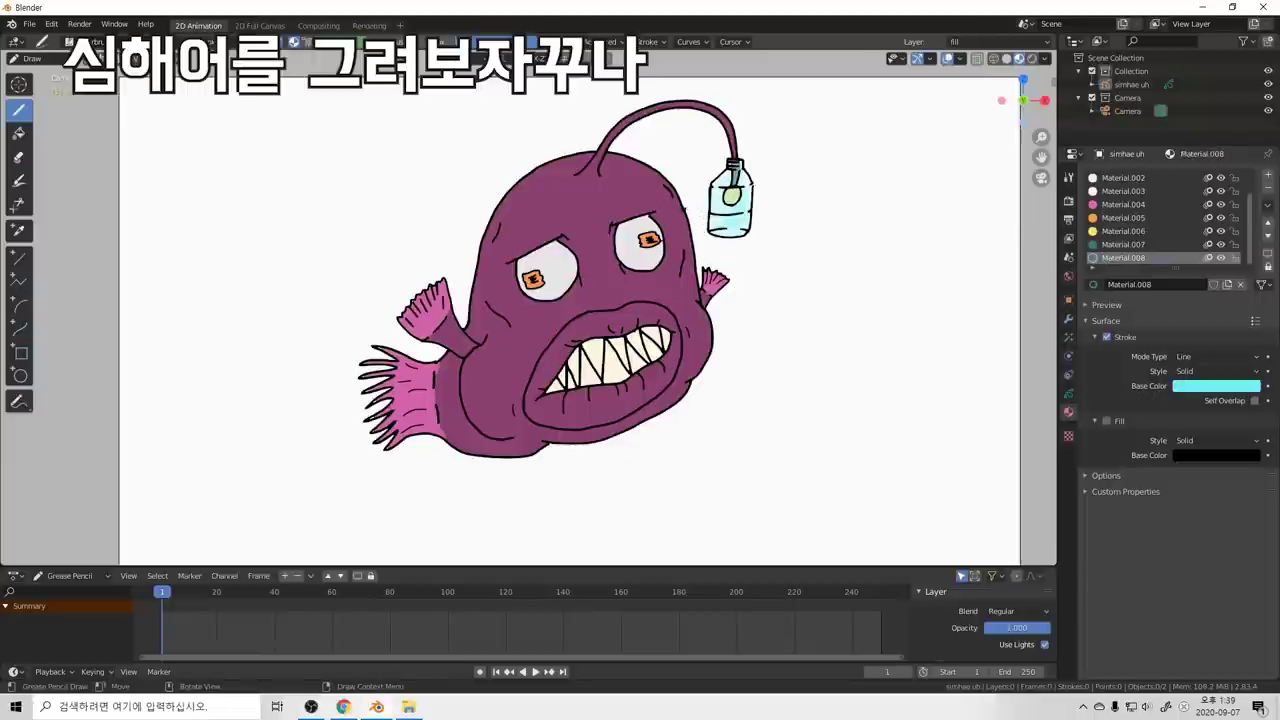
click(1268, 188)
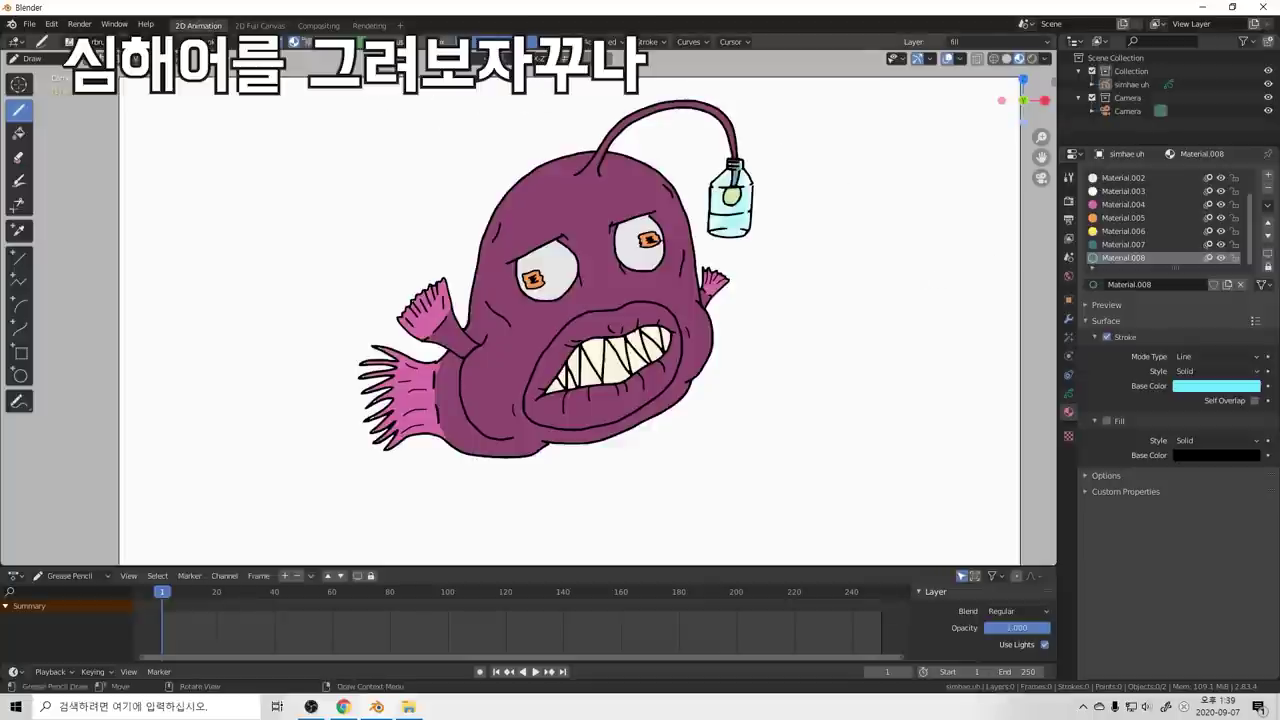
click(509, 157)
key(ctrl+z)
click(630, 171)
ctrl+scroll(1150, 230, up, 1)
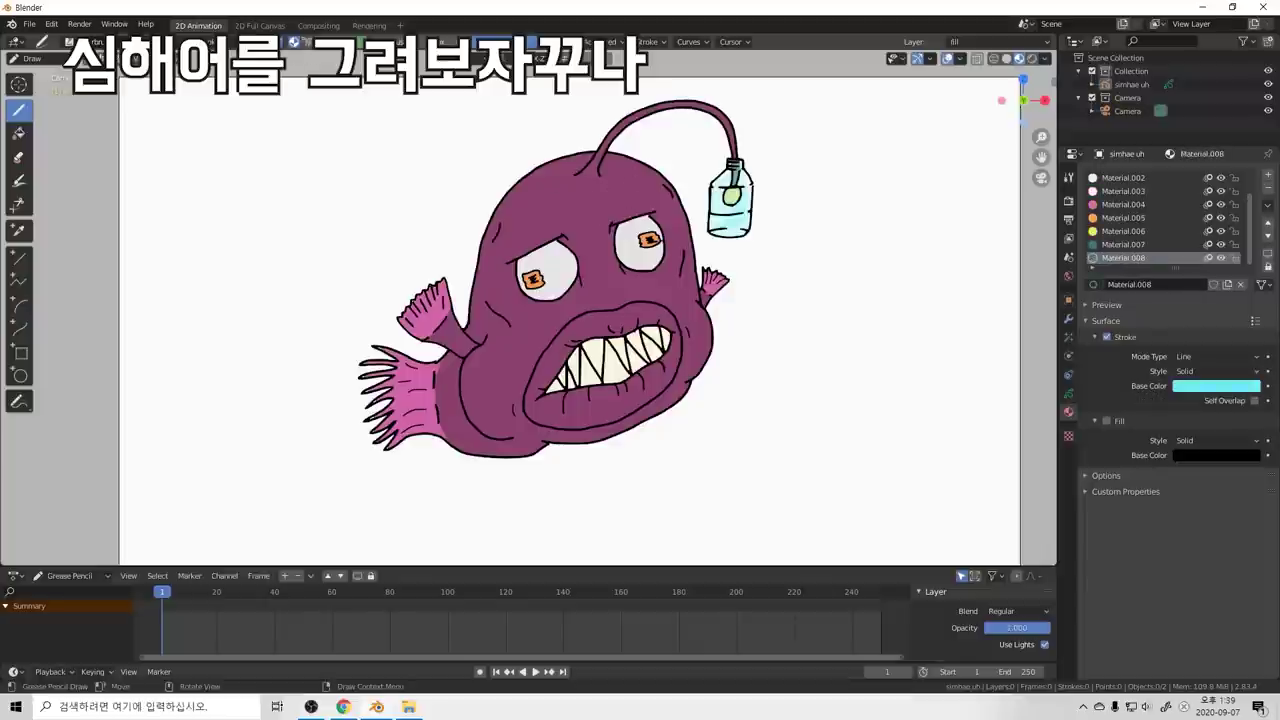
Step: Try a test dab on the empty canvas beside the fish with a brighter stroke color, and undo it
click(215, 42)
click(918, 314)
click(1210, 386)
mouse_move(1250, 290)
mouse_down()
mouse_move(1250, 195)
mouse_move(1196, 195)
mouse_up()
key(ctrl+z)
key(ctrl+z)
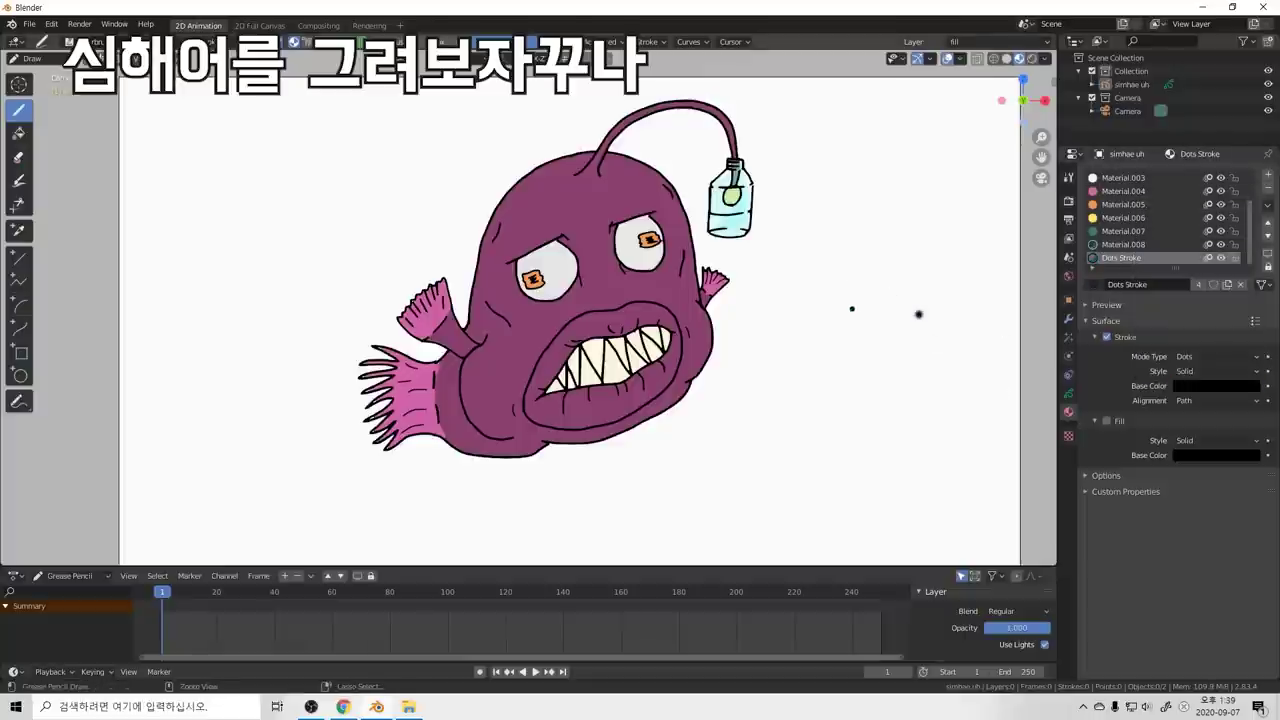
Step: Dab a highlight on top of the head and try white, cyan and light grey as the Dots Stroke base color
click(640, 173)
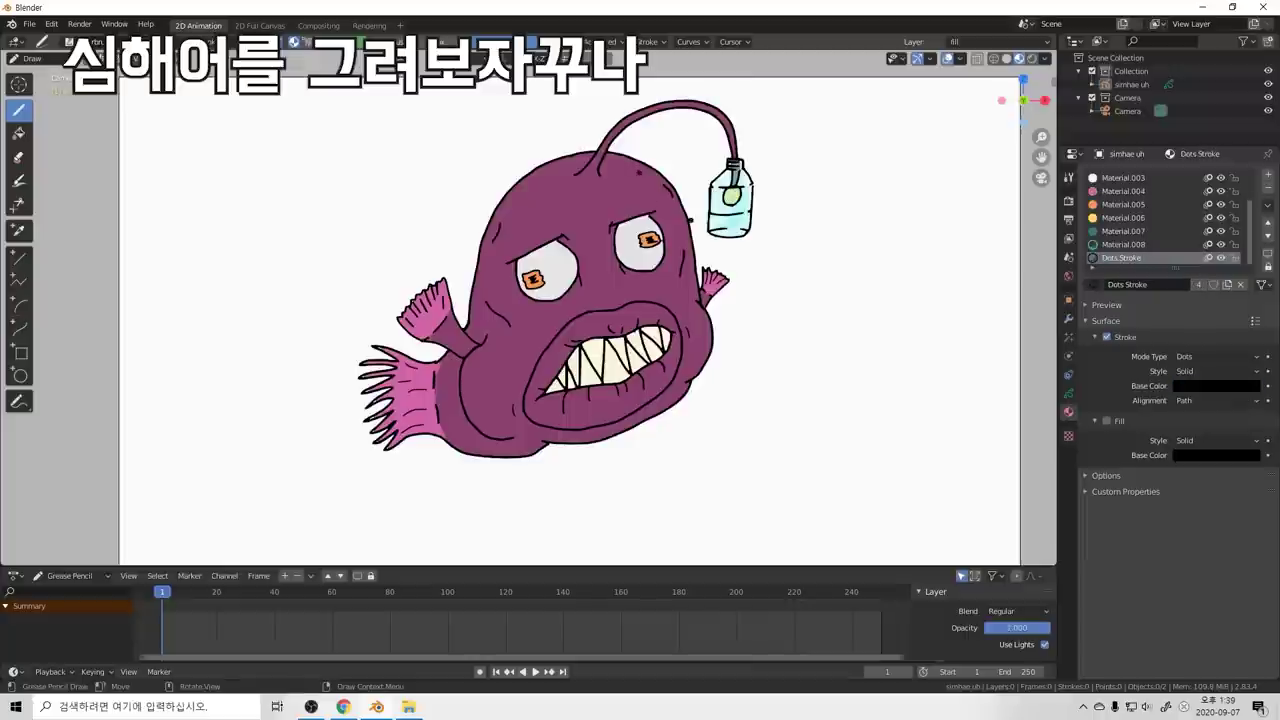
click(1215, 386)
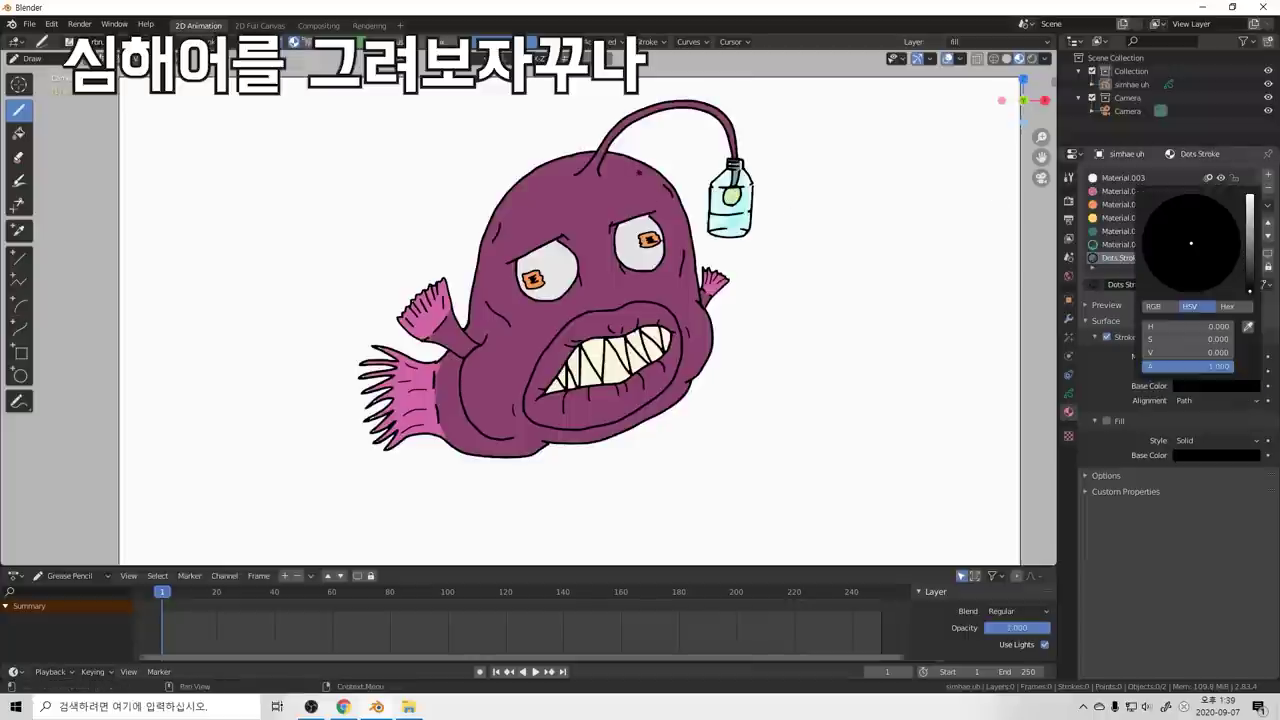
drag(1250, 281, 1250, 194)
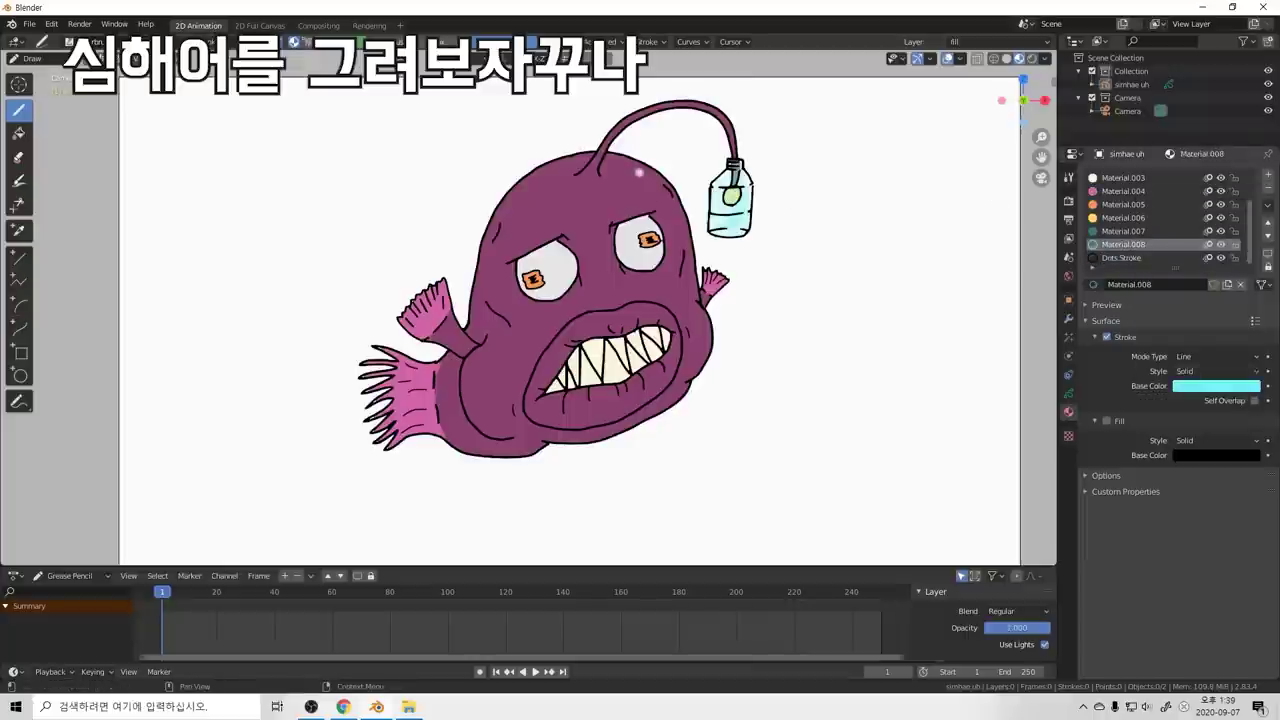
click(726, 222)
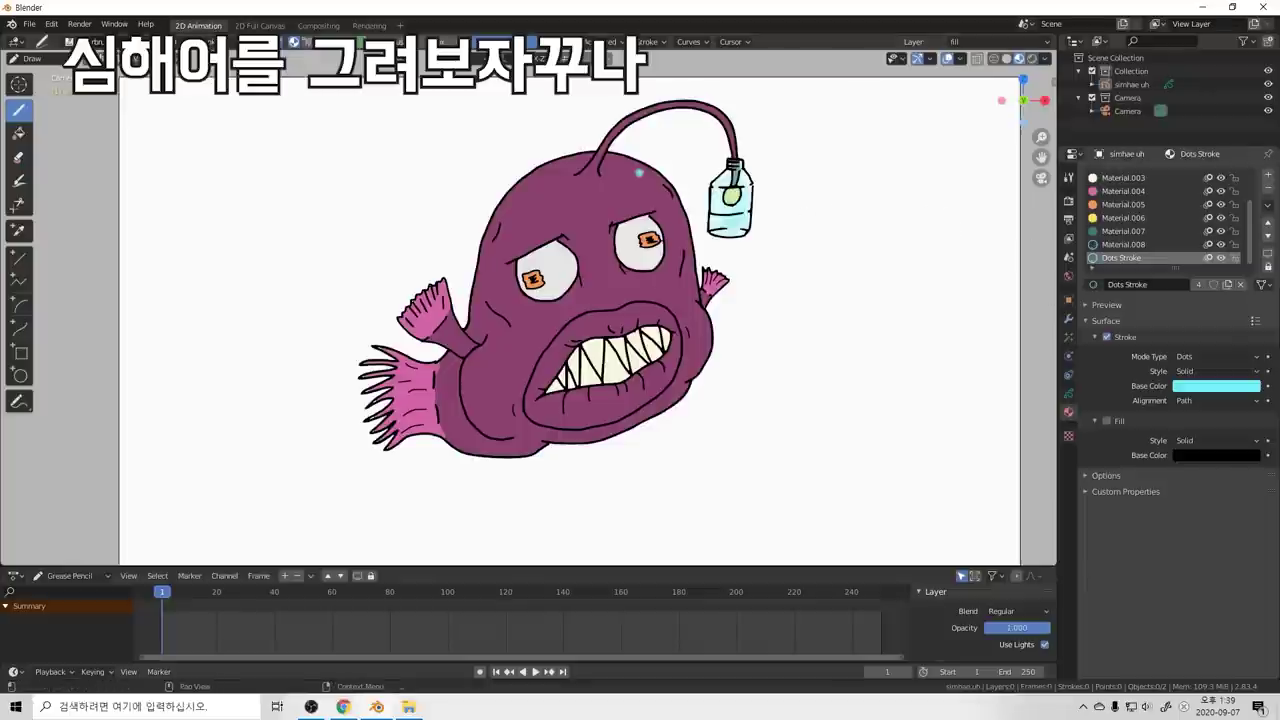
click(1216, 385)
mouse_move(1250, 196)
mouse_down()
mouse_move(1250, 234)
mouse_move(1250, 199)
mouse_move(1189, 243)
mouse_up()
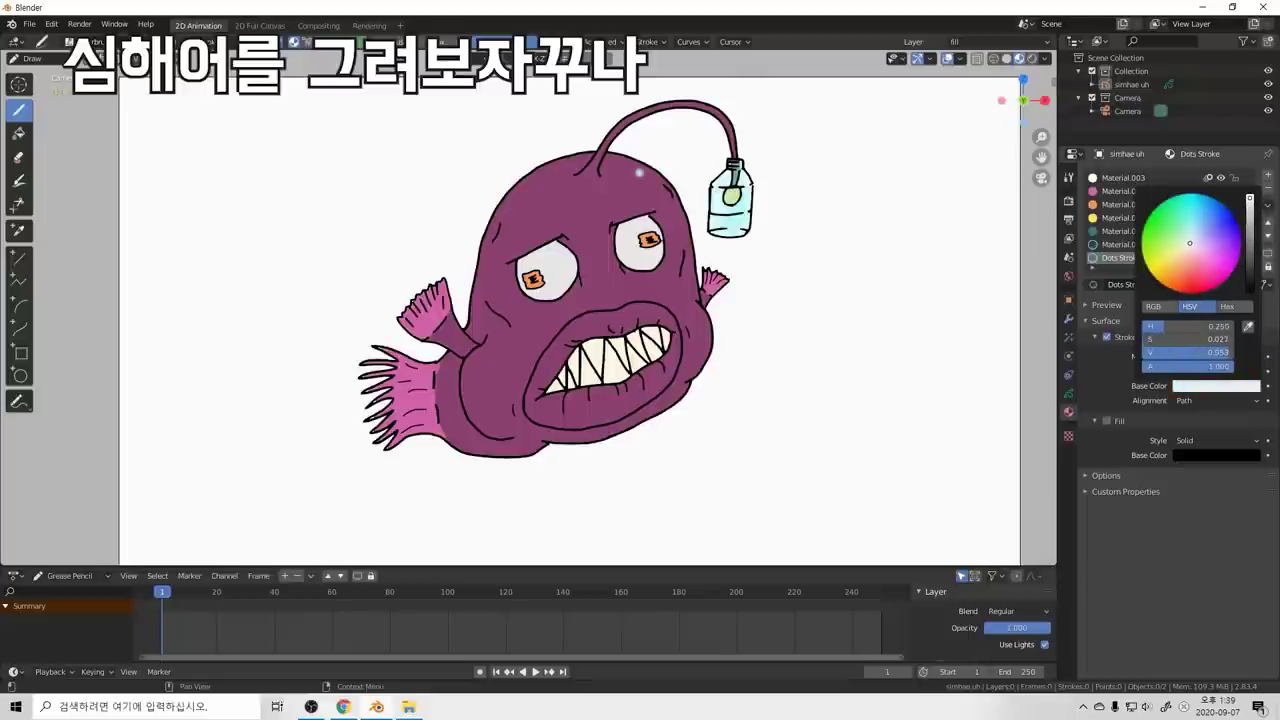
drag(1250, 199, 1250, 232)
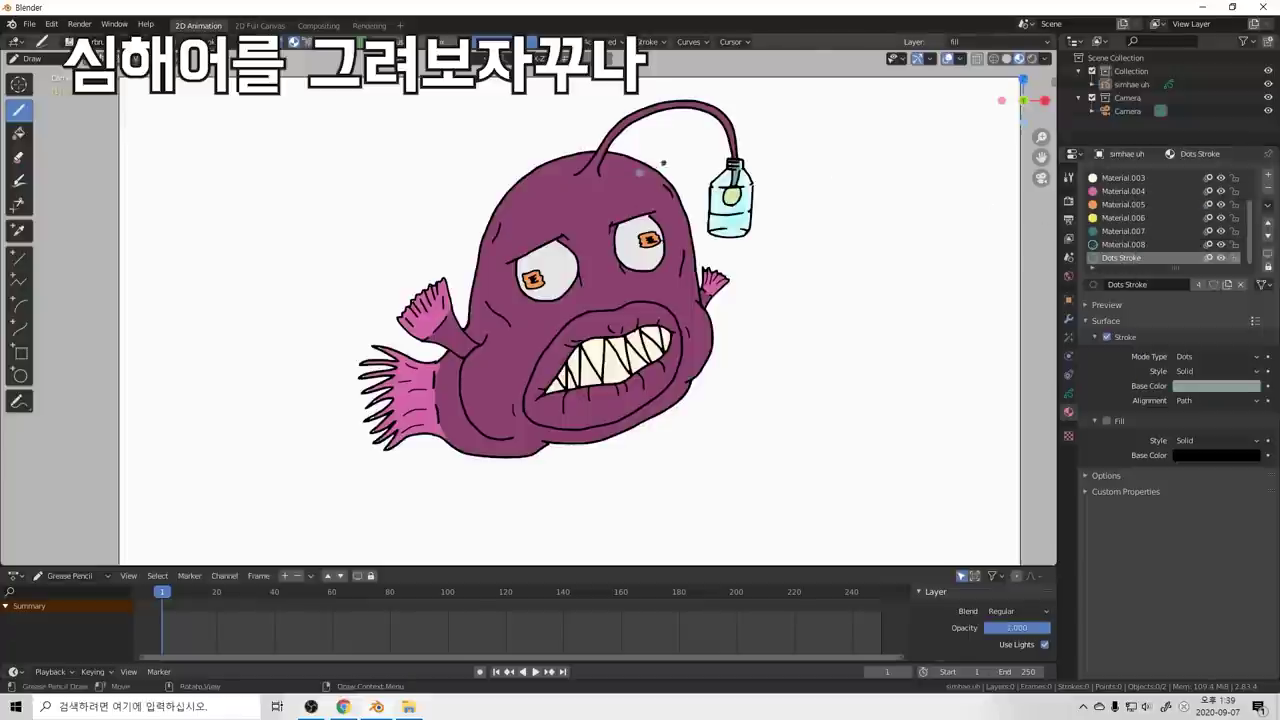
Step: Dab grey Dots Stroke highlights over the upper part of the fish's head beside the lure
click(645, 180)
click(652, 178)
click(647, 170)
click(651, 176)
click(644, 178)
mouse_move(650, 176)
mouse_down()
mouse_move(676, 207)
mouse_move(655, 192)
mouse_move(641, 204)
mouse_up()
Step: Undo the airbrush highlights on the head, the Dots Stroke color trials and the added Dots Stroke material
key(ctrl+z)
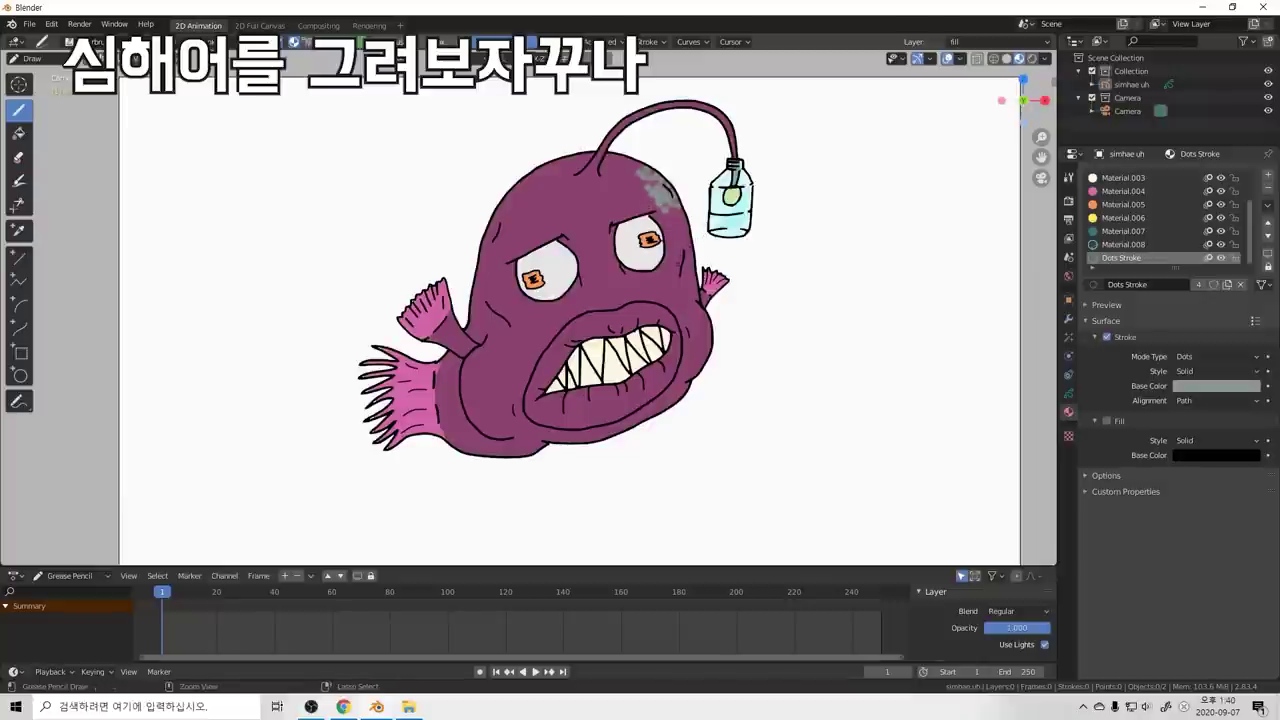
key(ctrl+z)
key(ctrl+z)
key(ctrl+z)
key(ctrl+z)
key(ctrl+z)
key(ctrl+z)
key(ctrl+z)
key(ctrl+z)
key(ctrl+z)
key(ctrl+z)
key(ctrl+z)
key(ctrl+z)
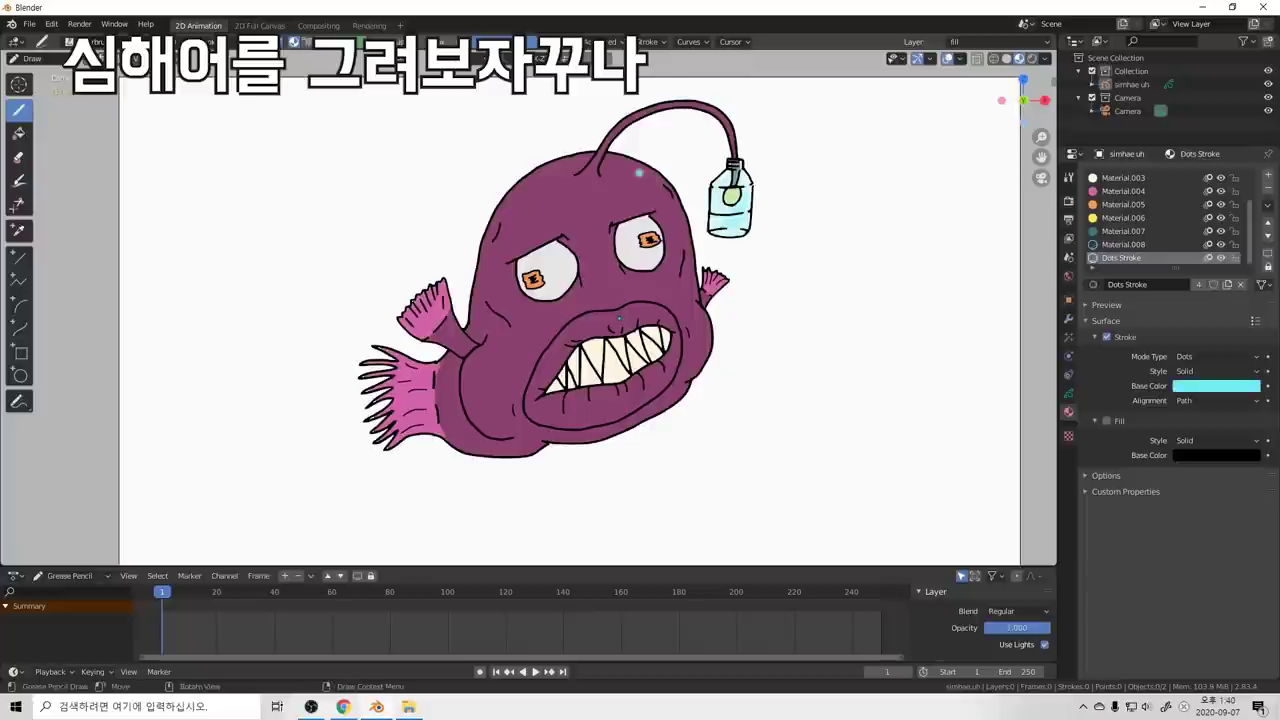
key(ctrl+z)
key(ctrl+z)
key(ctrl+z)
key(ctrl+z)
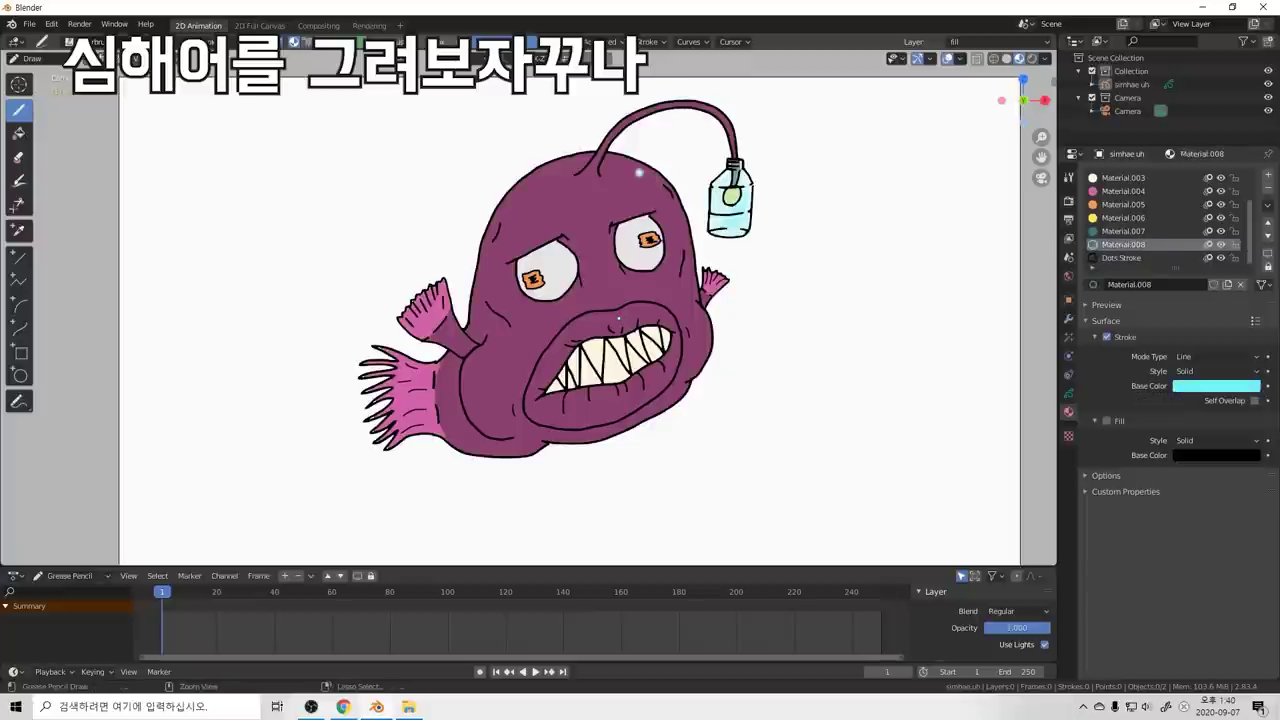
Step: Recolor Material.001's body fill to a muted blue-violet with saturation 0.275 and value 0.560
scroll(620, 323, down, 6)
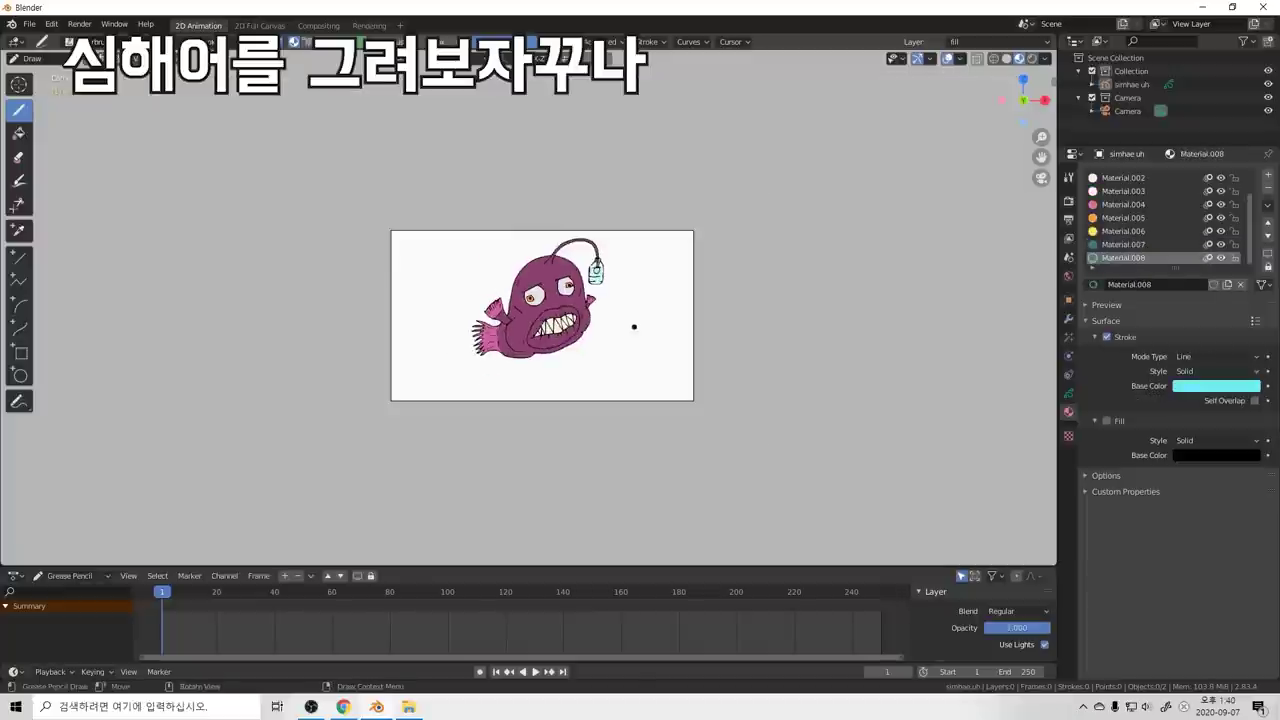
scroll(620, 323, up, 1)
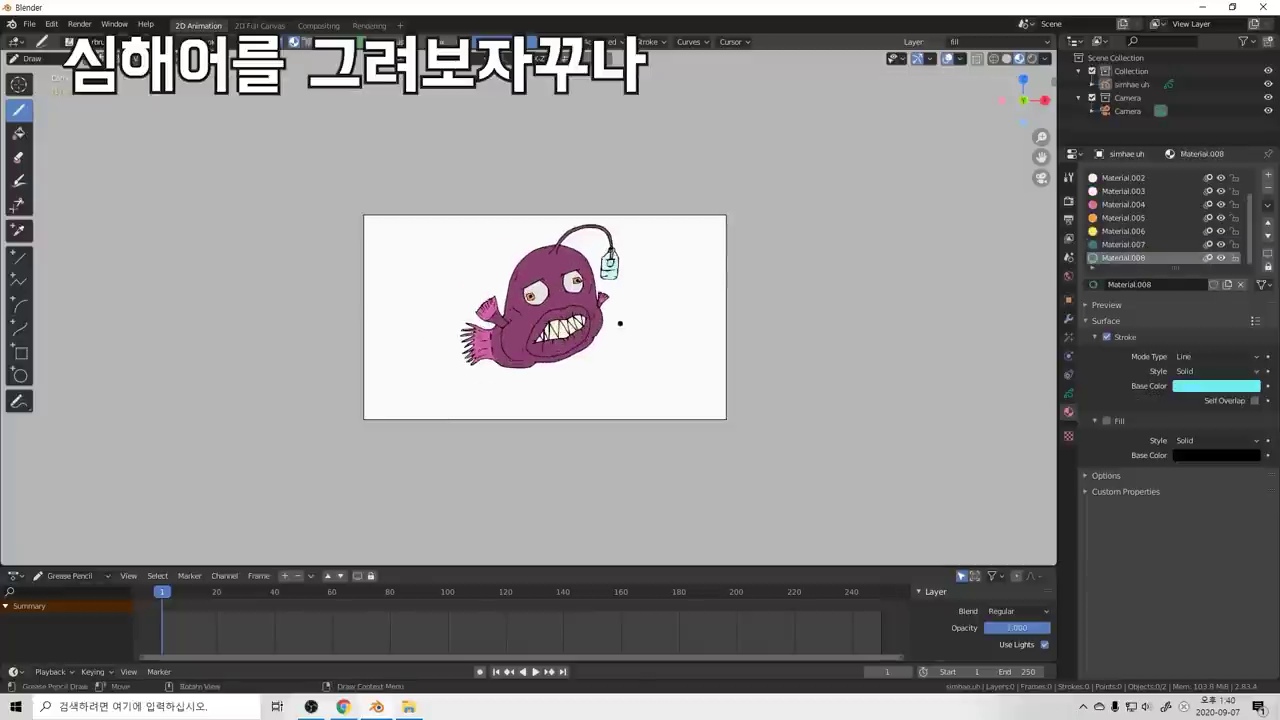
scroll(620, 323, up, 3)
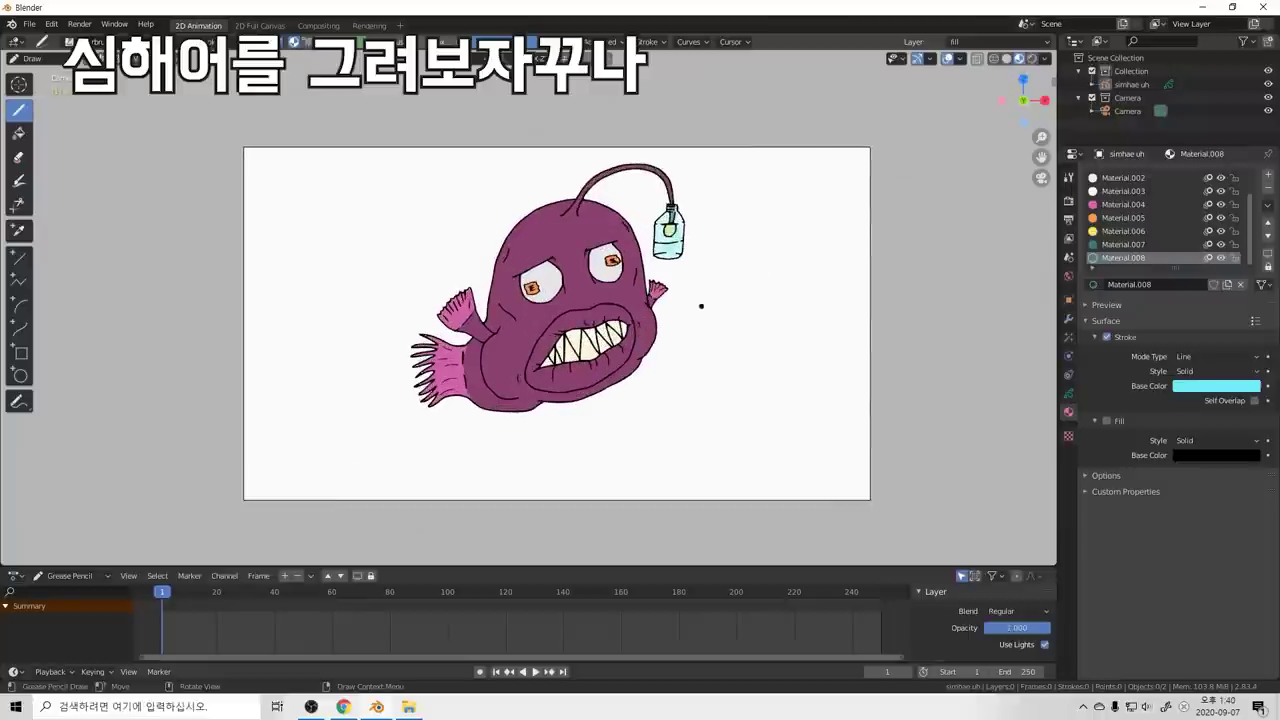
scroll(1160, 218, up, 2)
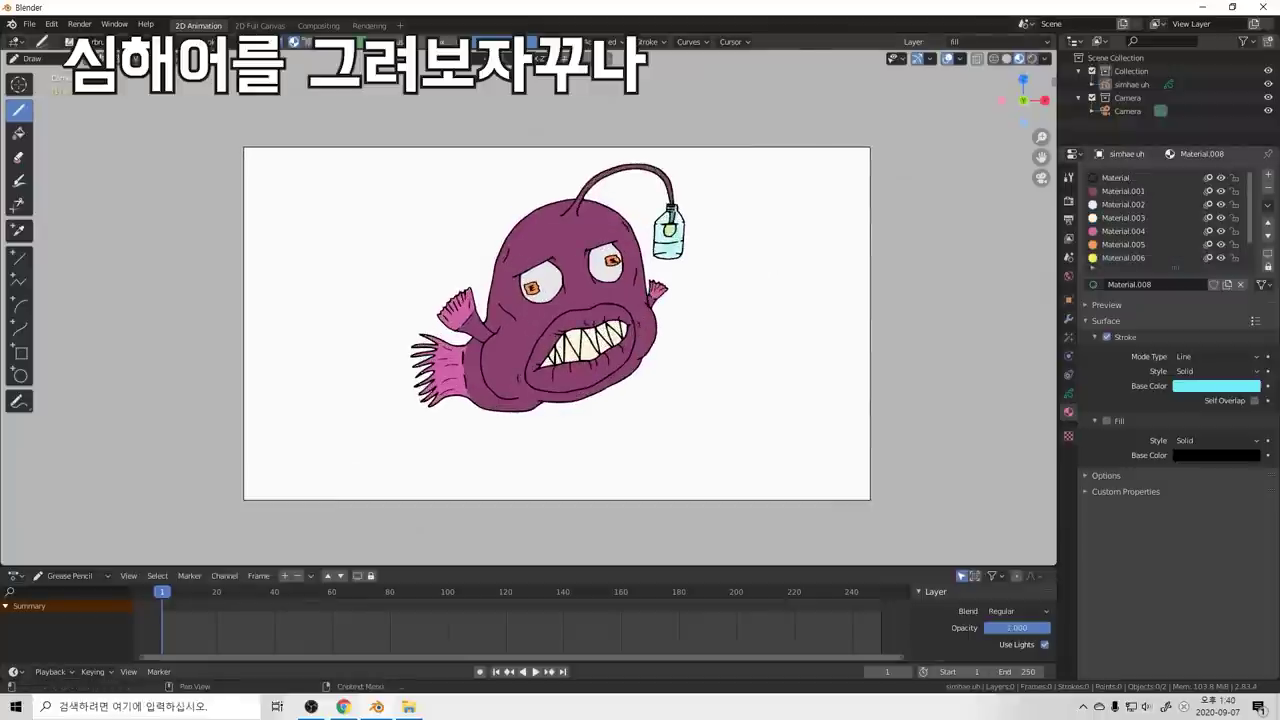
click(1124, 191)
click(1216, 455)
click(1216, 455)
mouse_move(1207, 325)
mouse_down()
mouse_move(1184, 291)
mouse_move(1202, 297)
mouse_up()
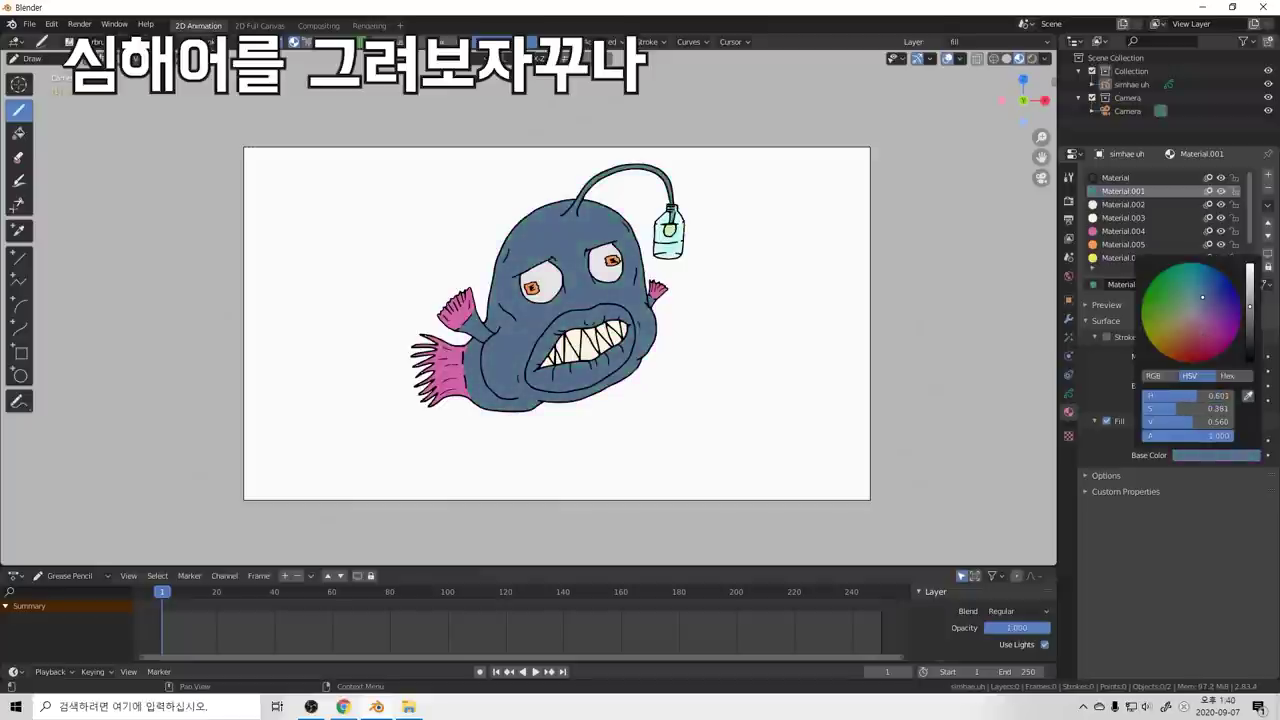
mouse_move(1202, 297)
mouse_down()
mouse_move(1194, 283)
mouse_move(1203, 306)
mouse_up()
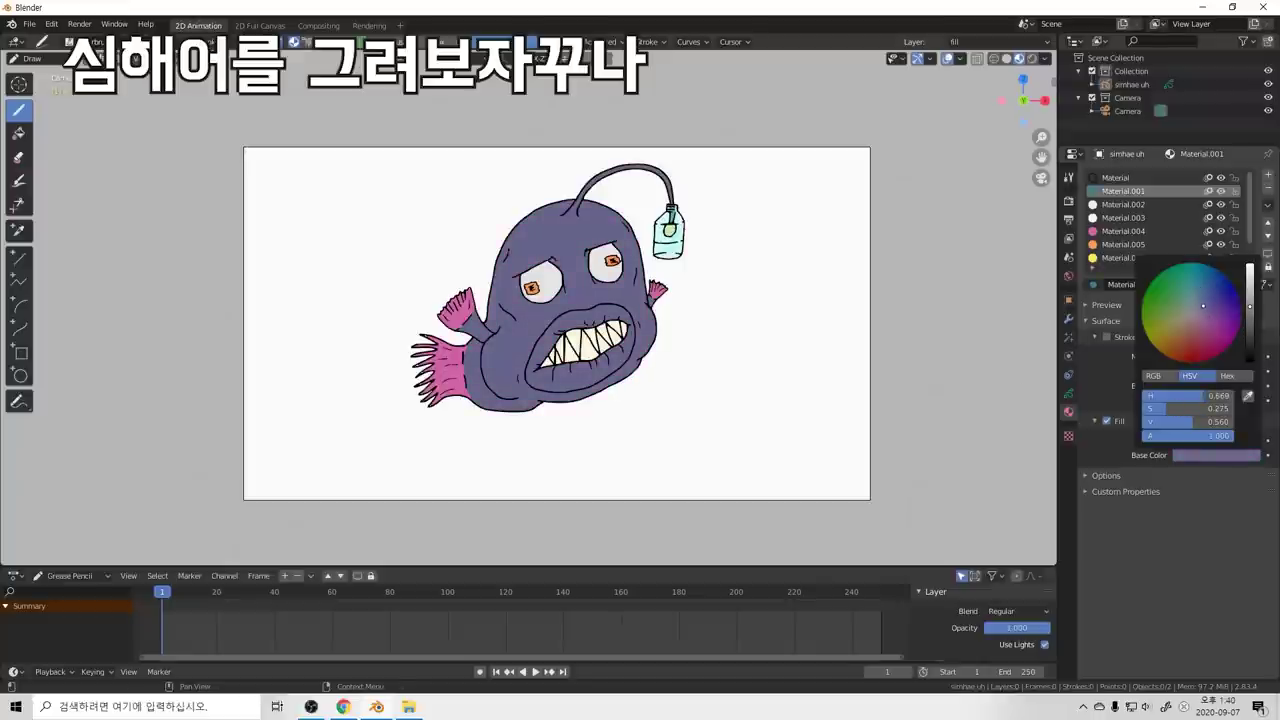
scroll(663, 346, down, 4)
scroll(663, 346, up, 5)
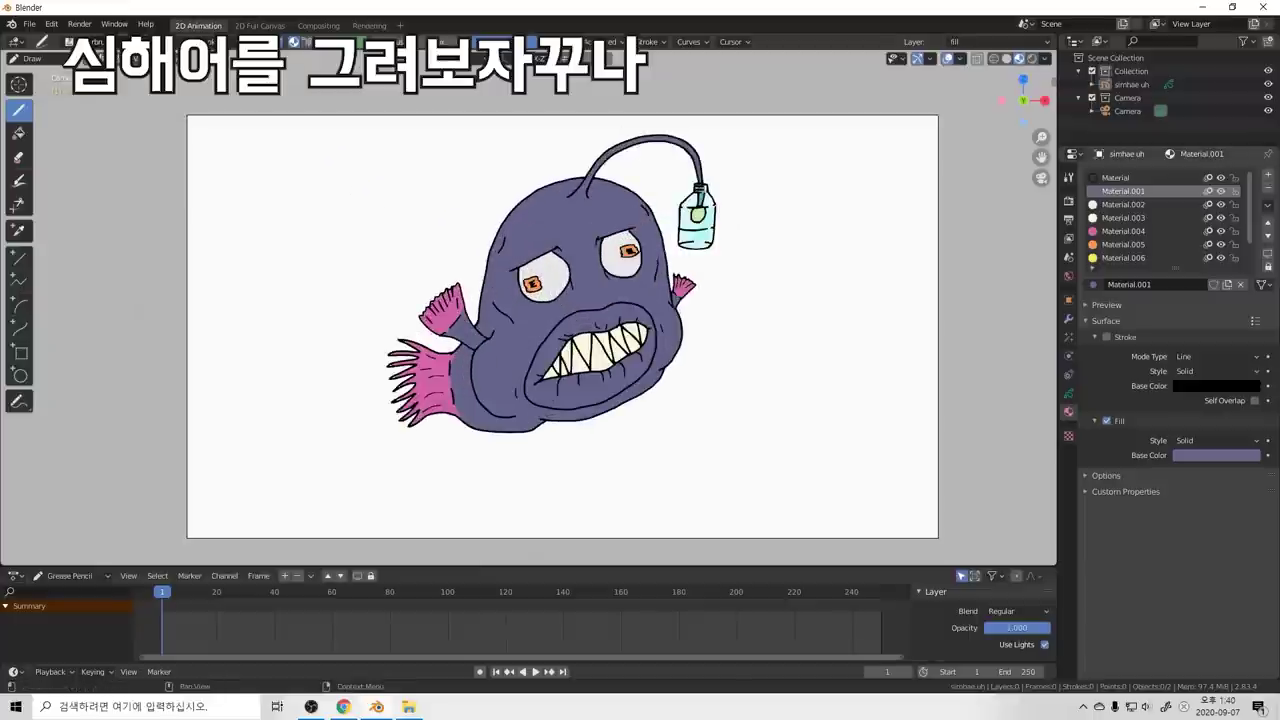
Step: Hide Material.004, the pink fill of the fins and tail
click(1124, 245)
click(1123, 231)
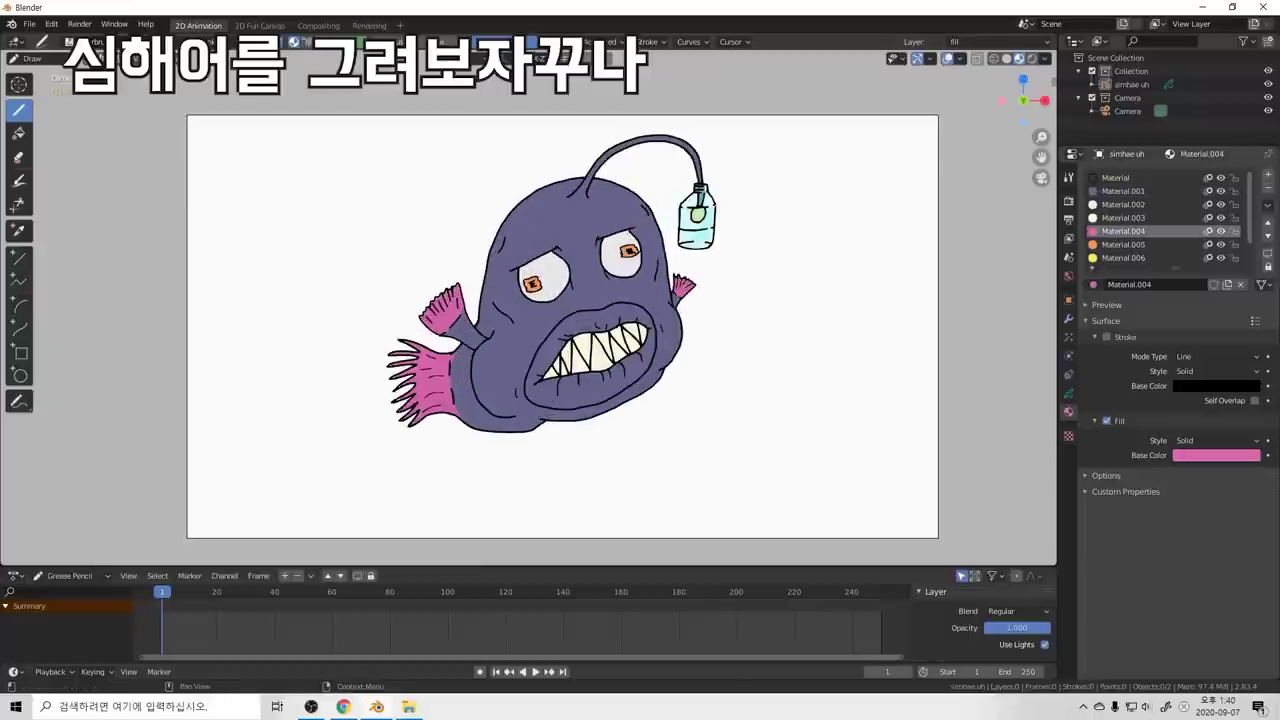
click(1220, 231)
scroll(726, 374, down, 4)
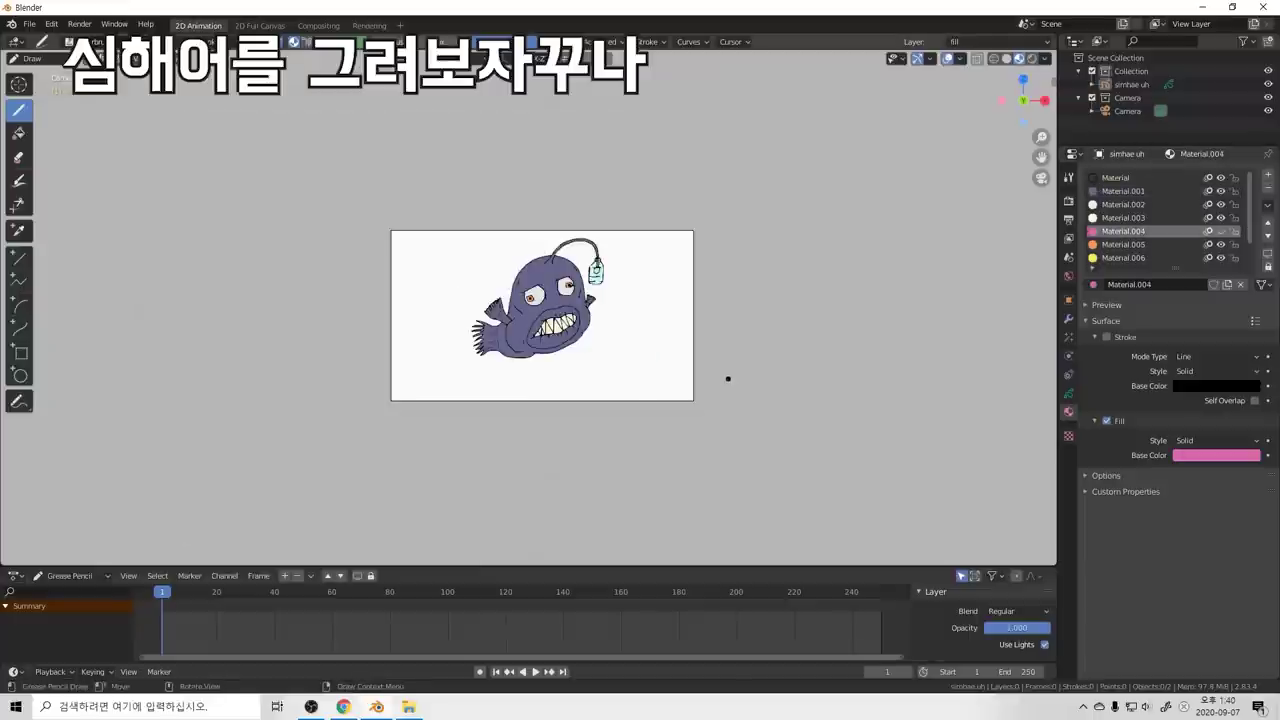
Step: Examine the recolored fish with the pink fin fill hidden, and look over the Grease Pencil layer settings
scroll(651, 346, up, 4)
scroll(698, 349, down, 3)
scroll(669, 323, up, 4)
scroll(700, 328, down, 1)
scroll(688, 338, down, 3)
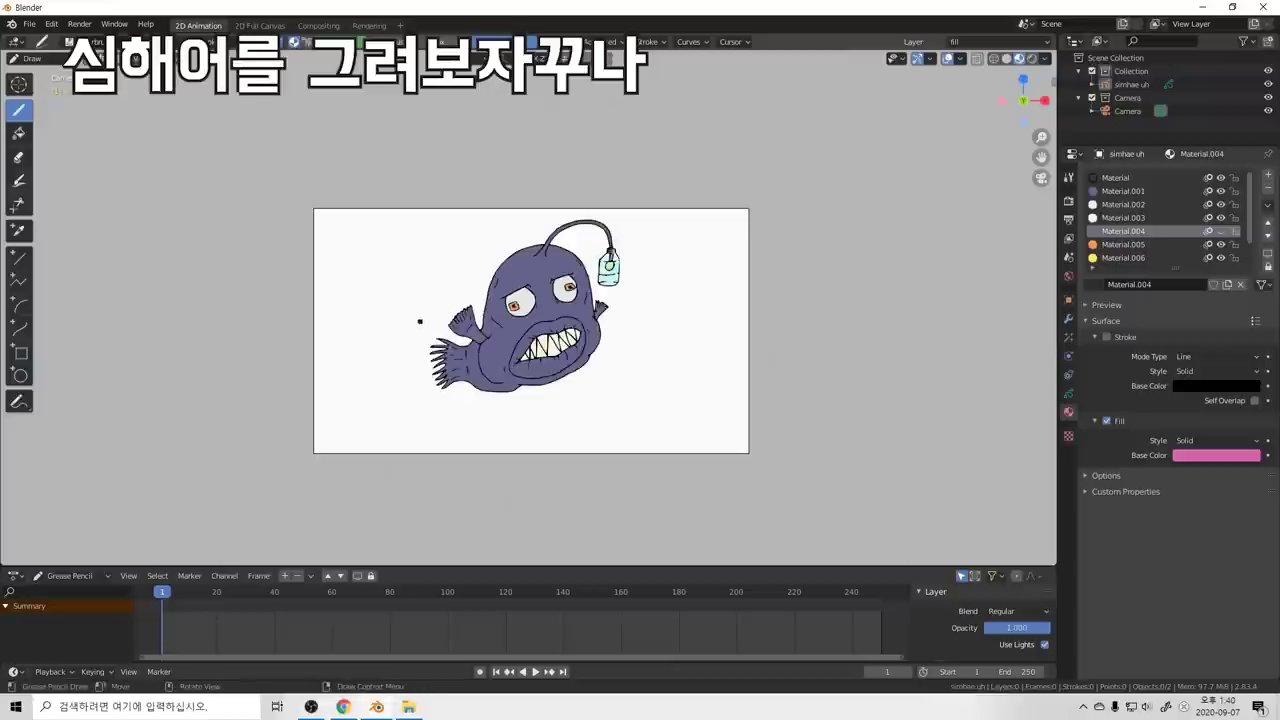
scroll(420, 320, up, 4)
scroll(569, 315, down, 3)
scroll(558, 291, up, 3)
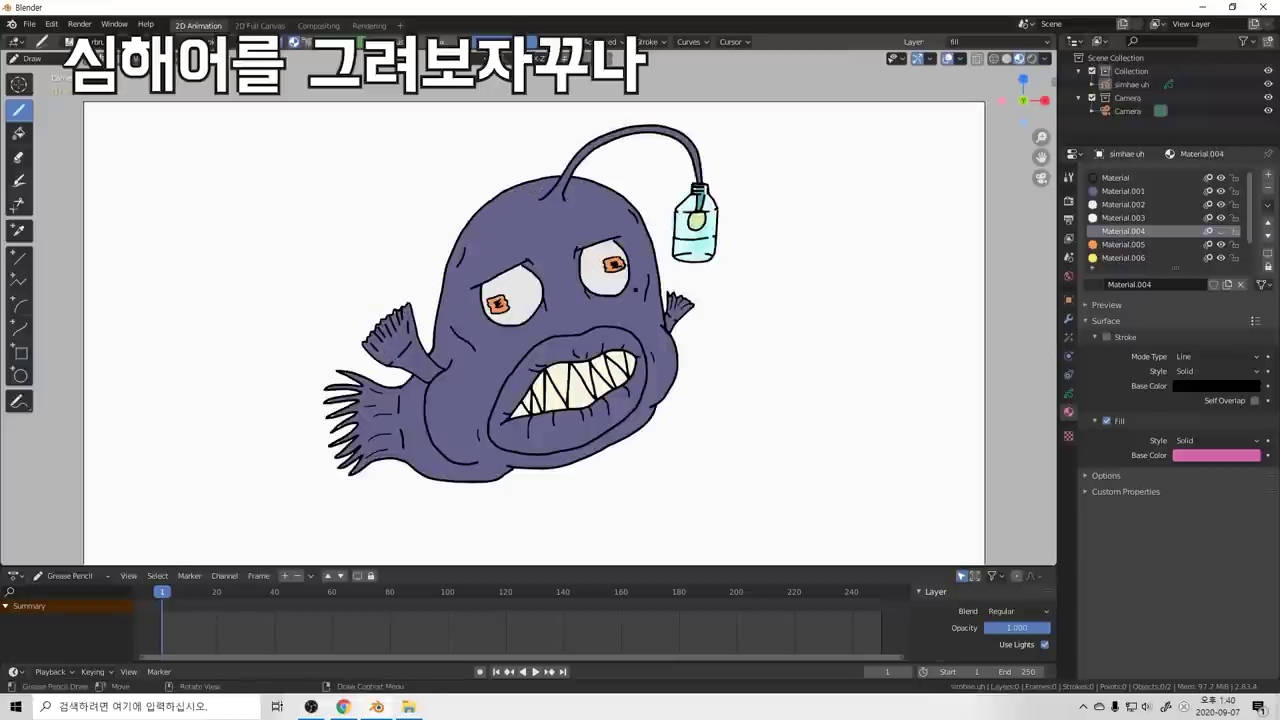
click(1068, 393)
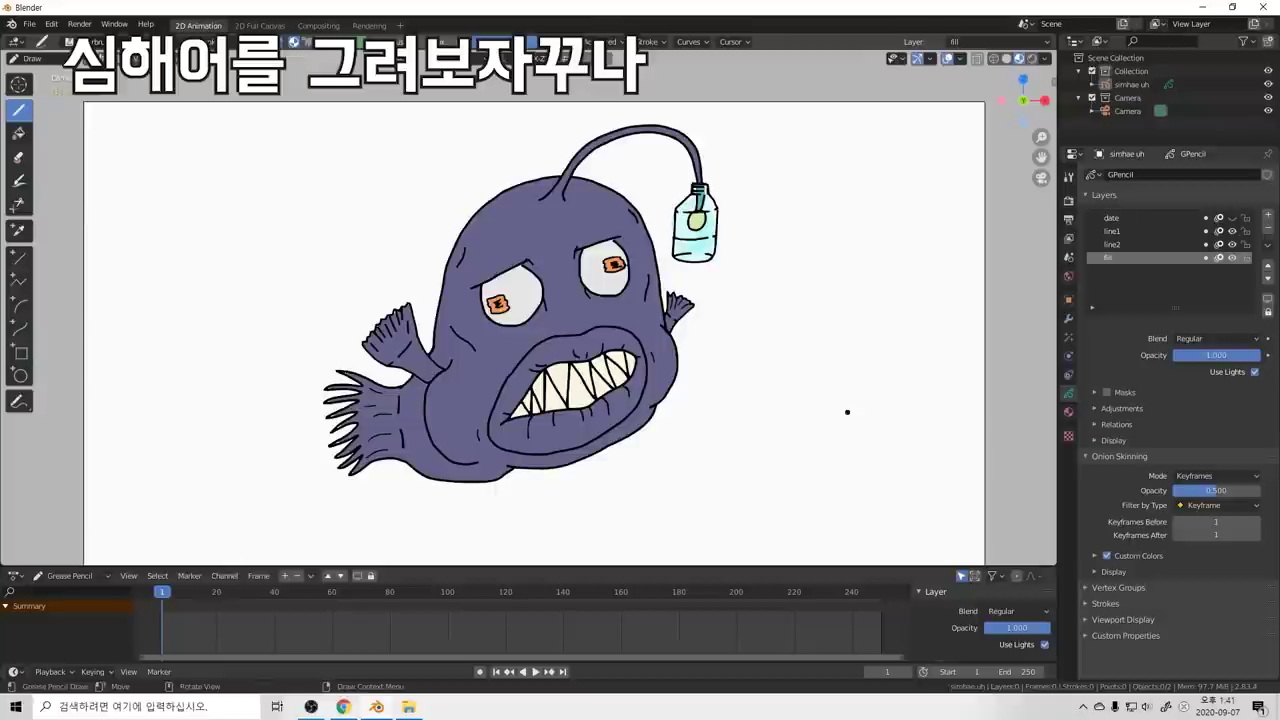
scroll(753, 367, up, 2)
scroll(766, 353, down, 3)
scroll(760, 355, up, 4)
scroll(689, 351, down, 3)
scroll(689, 351, up, 2)
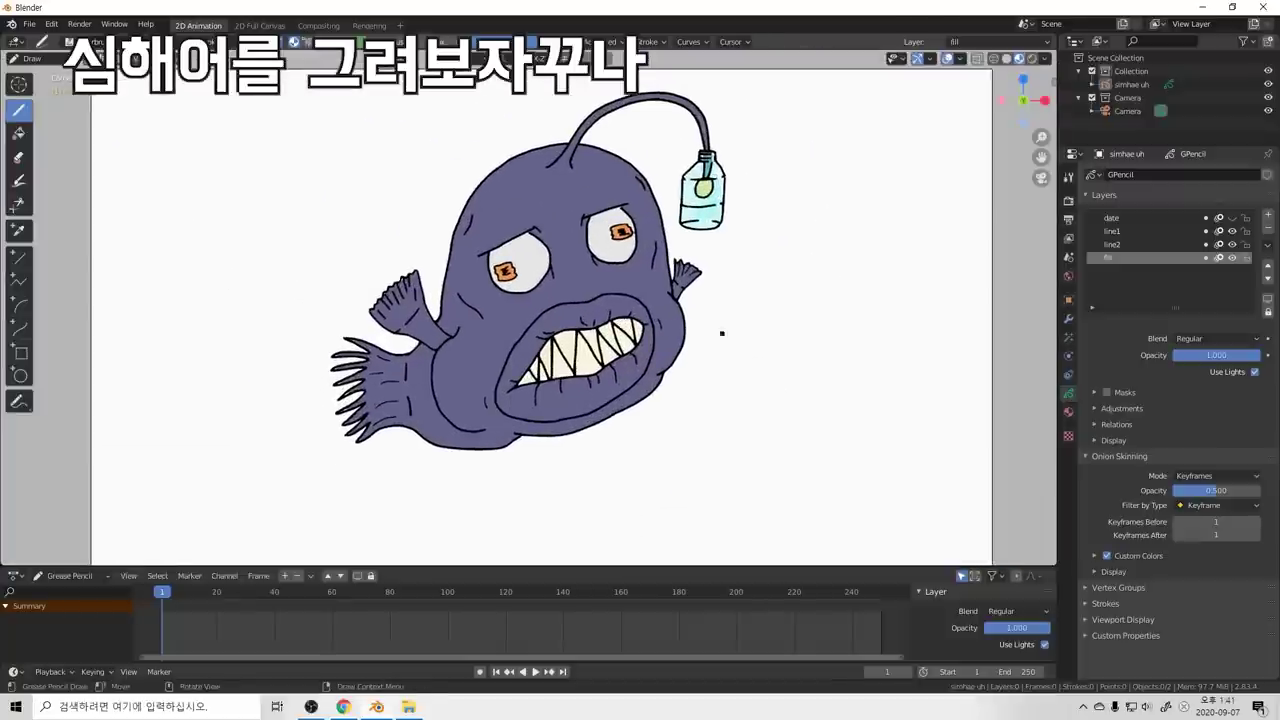
click(1068, 412)
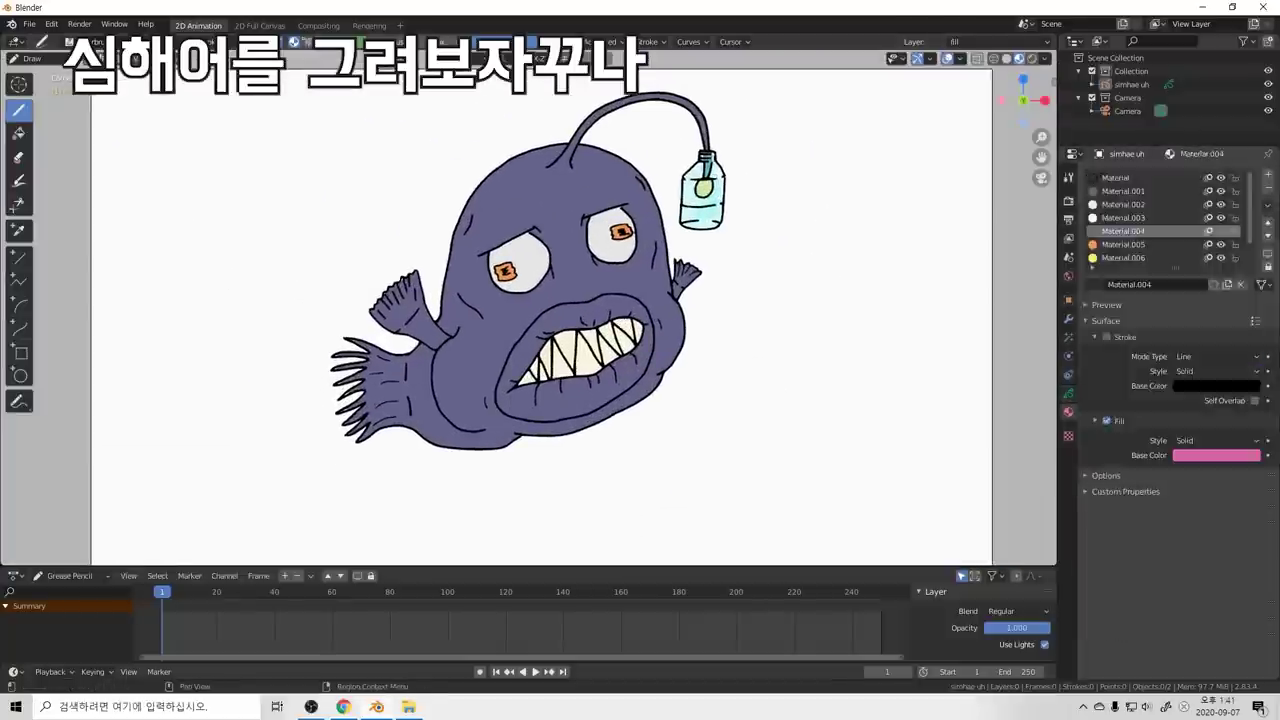
Step: Hide the fill layer of the Grease Pencil object and delete it, keeping the date, line1 and line2 layers
click(1068, 394)
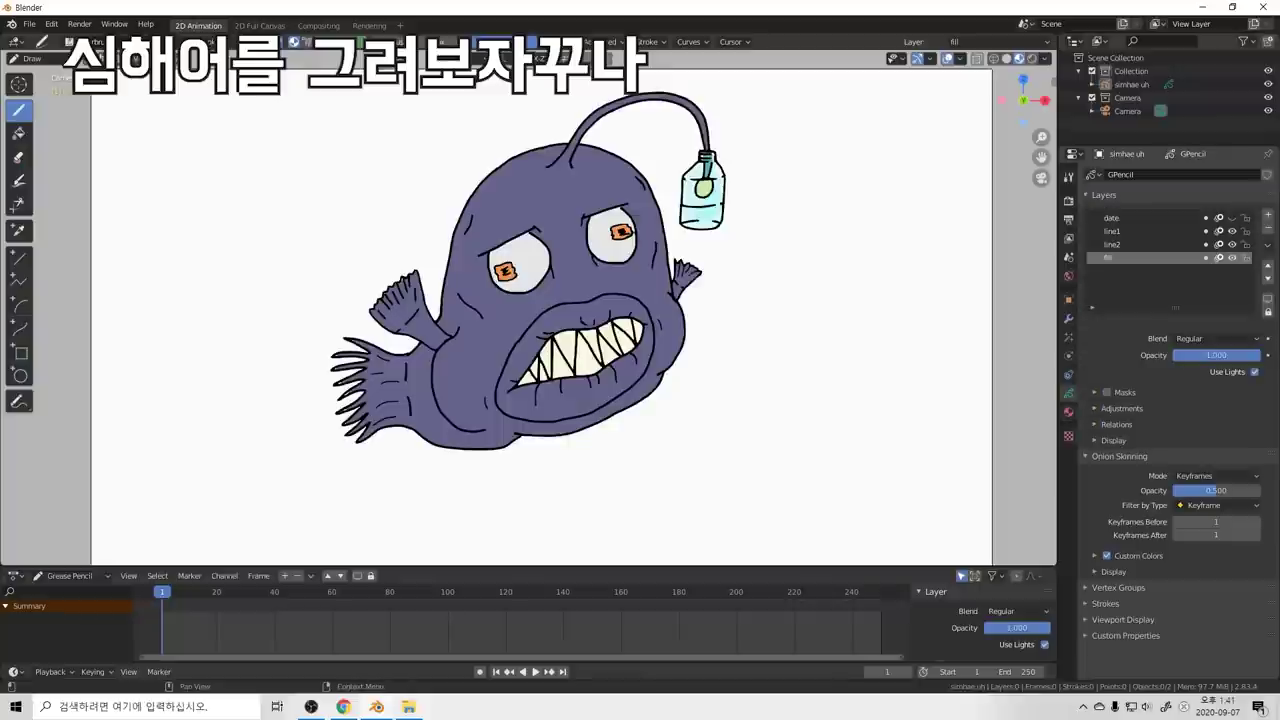
click(1232, 258)
scroll(729, 331, down, 4)
scroll(652, 321, up, 4)
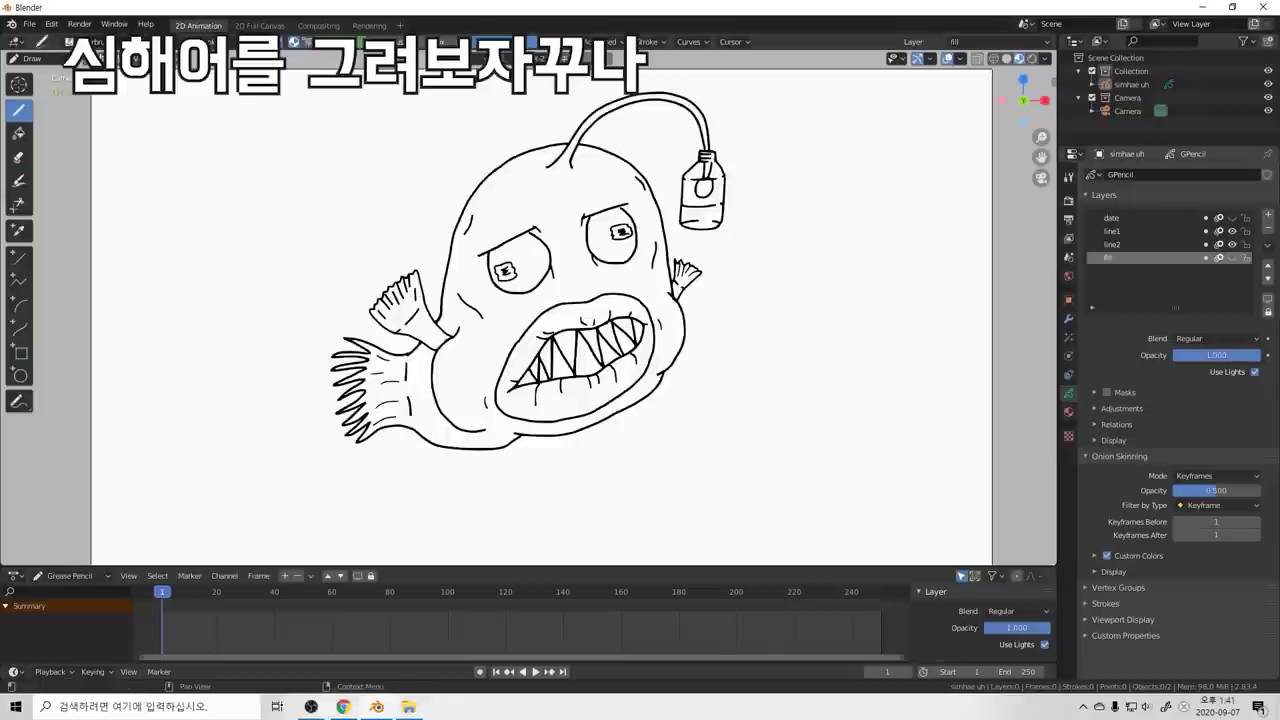
right_click(1122, 258)
click(1120, 272)
right_click(1142, 257)
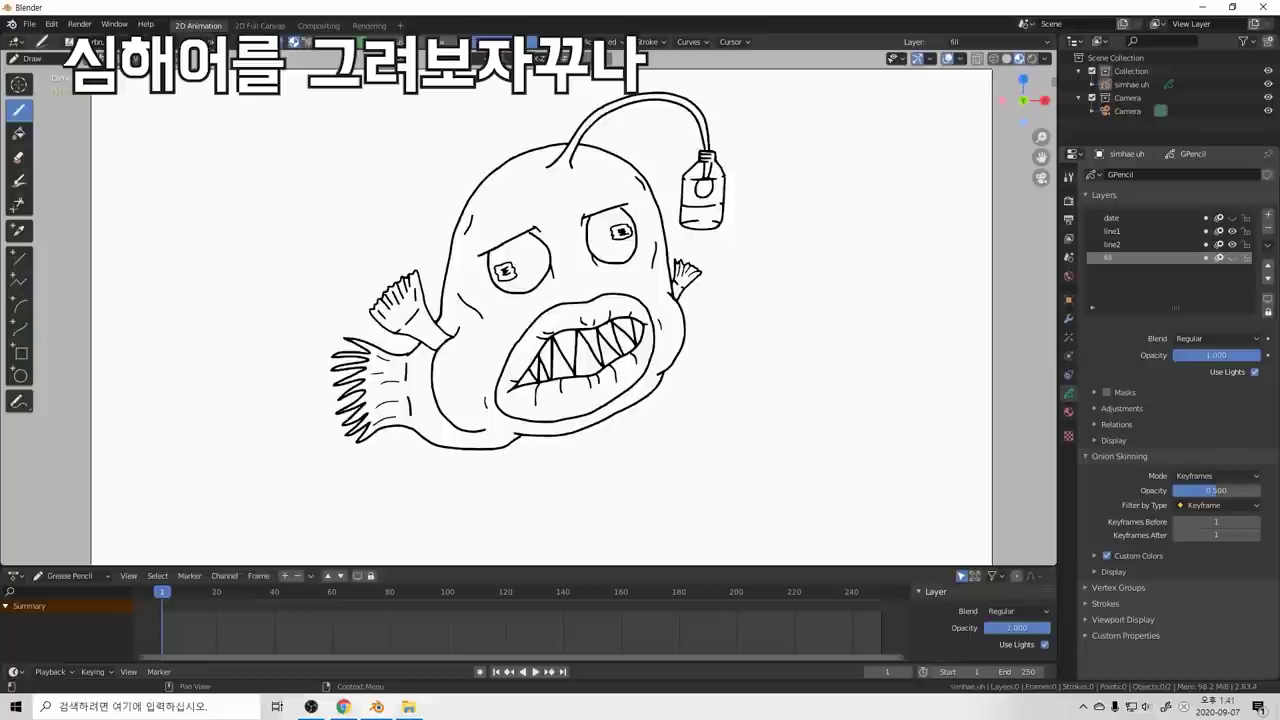
click(1268, 228)
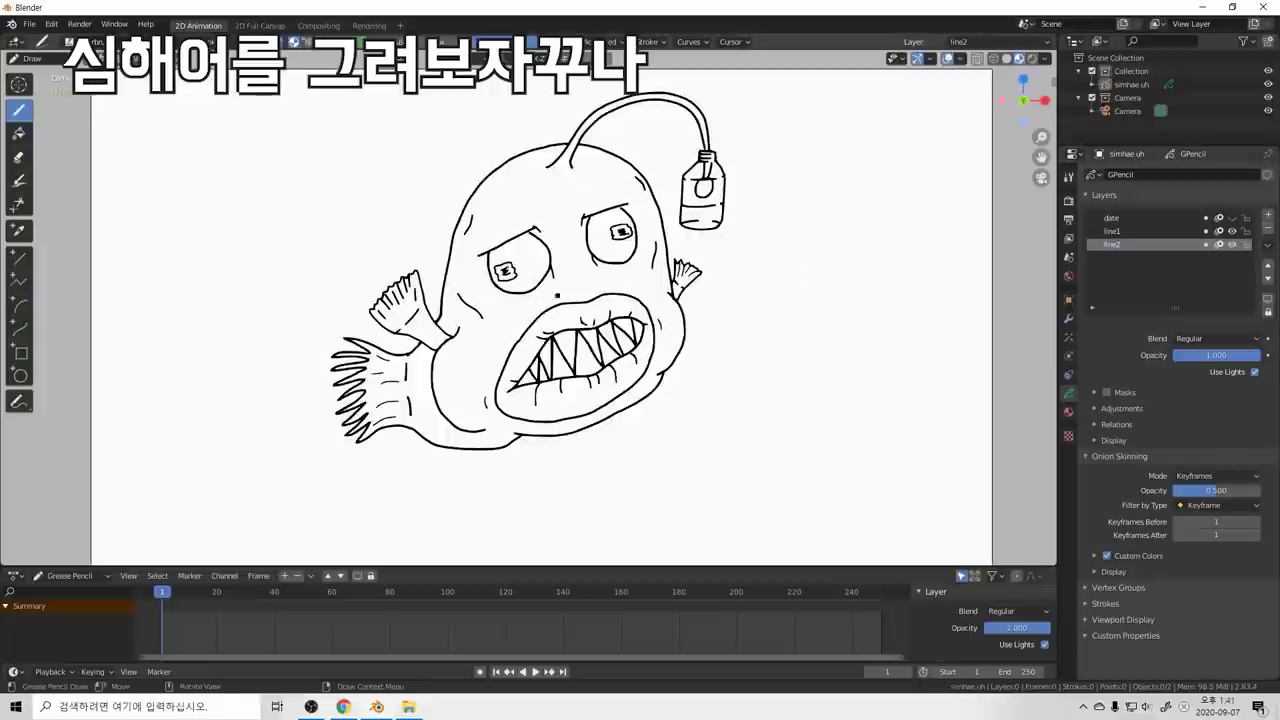
Step: Make the date layer with the handwritten notes visible and render the annotated fish sketch as a still image
click(1126, 218)
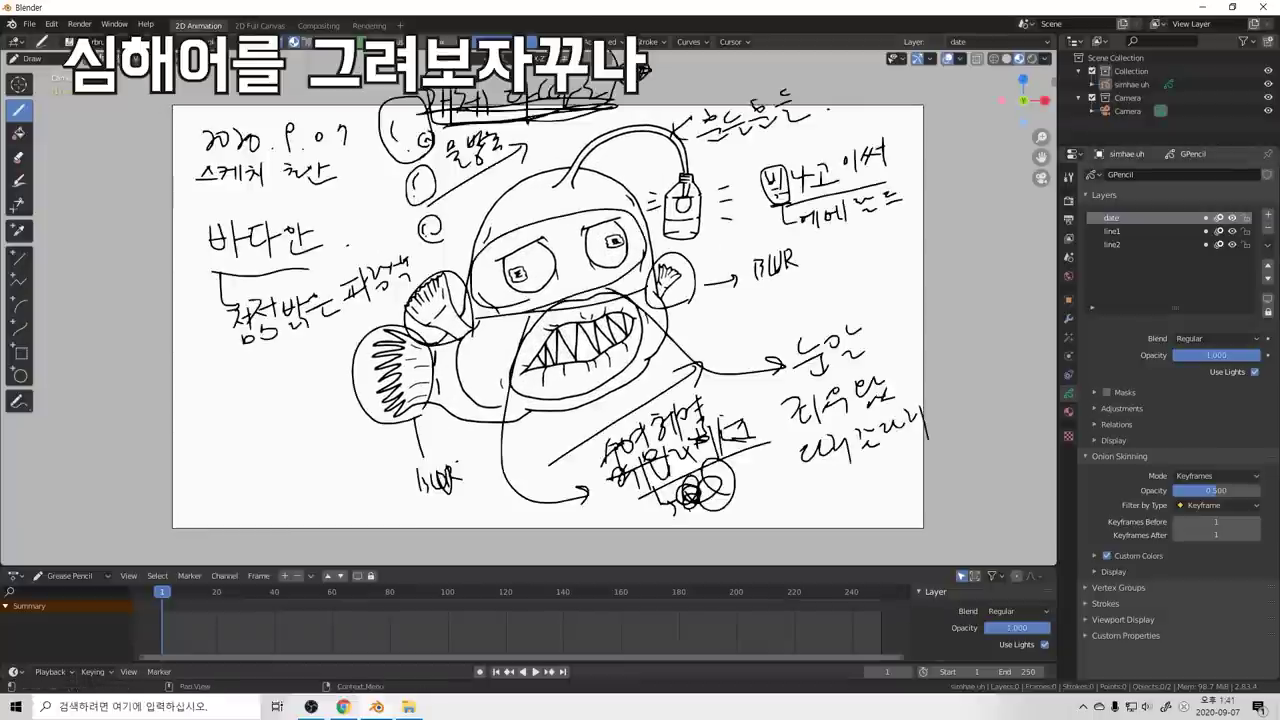
scroll(783, 305, down, 3)
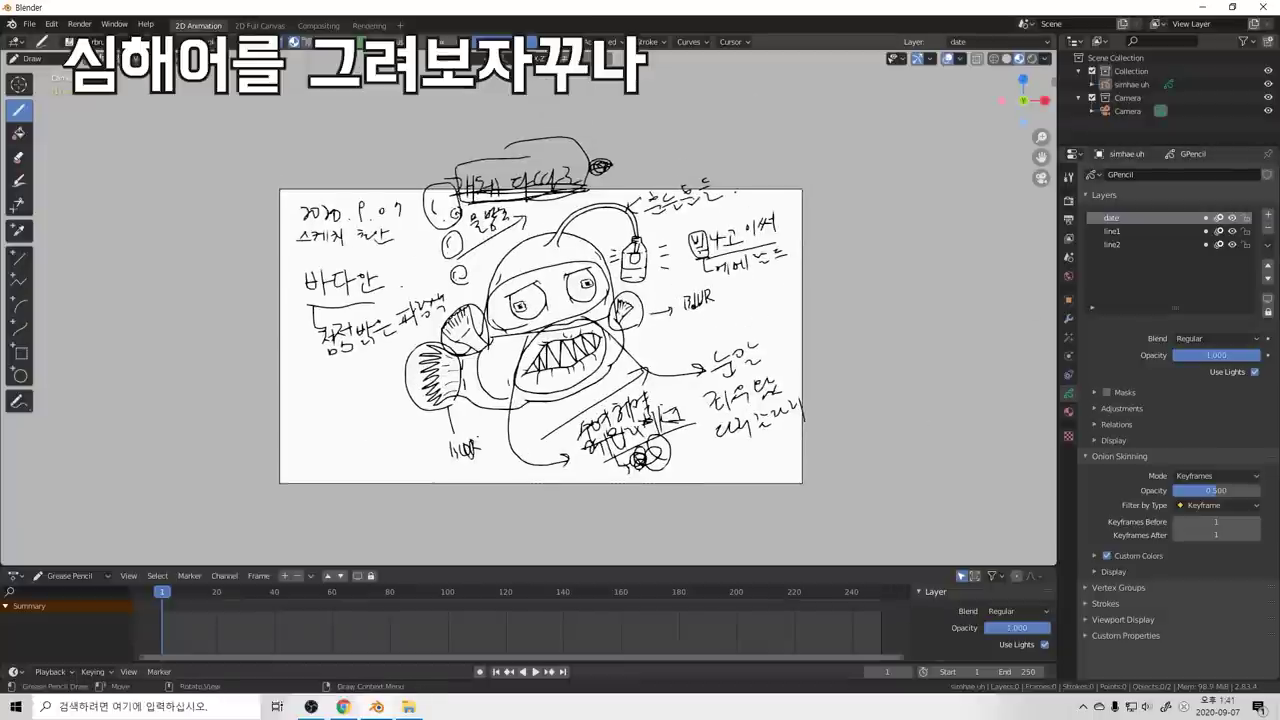
key(F12)
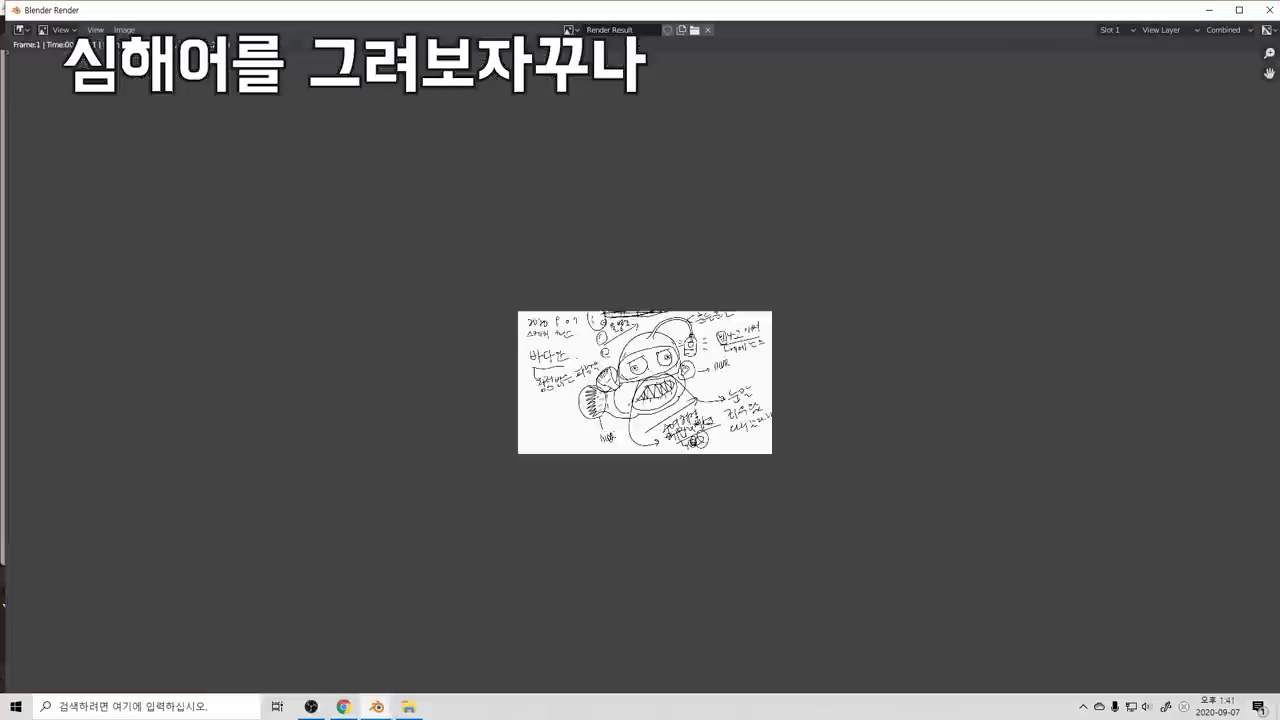
scroll(645, 383, up, 3)
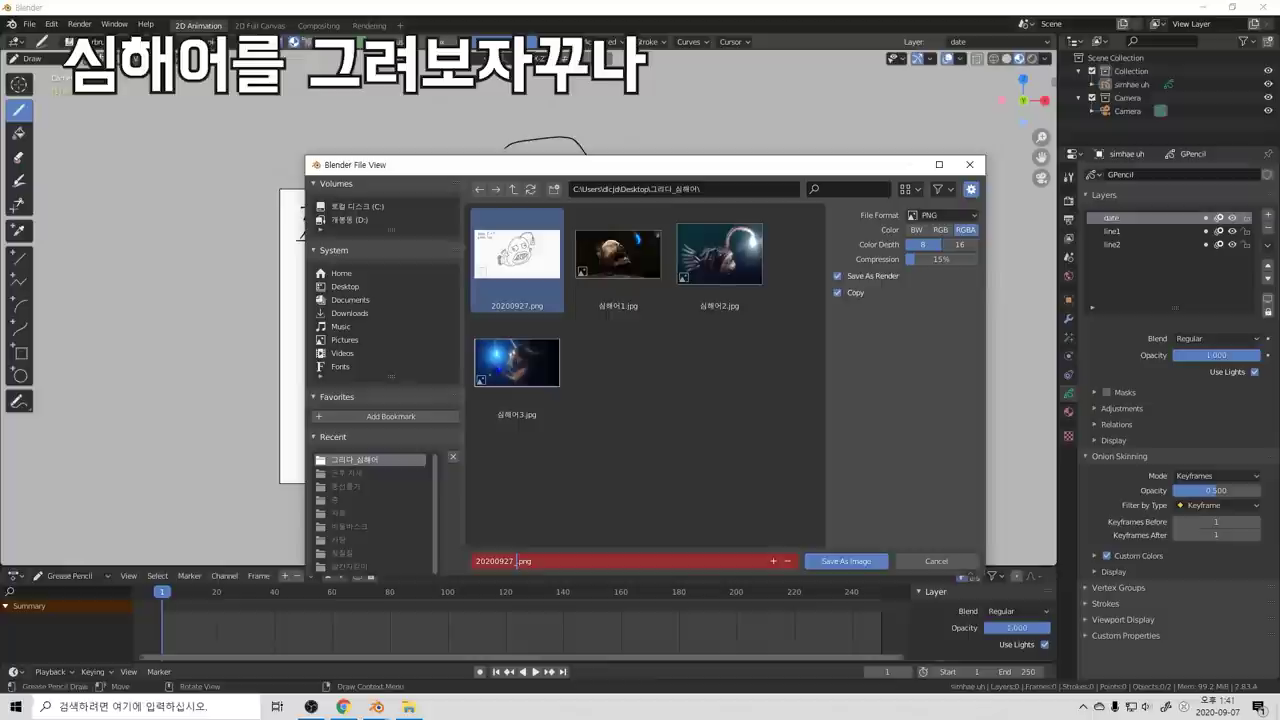
Step: Save the rendered image as 20200927_animate.png in the 그리다_심해어 folder
click(516, 561)
text(_animate)
key(Return)
key(Return)
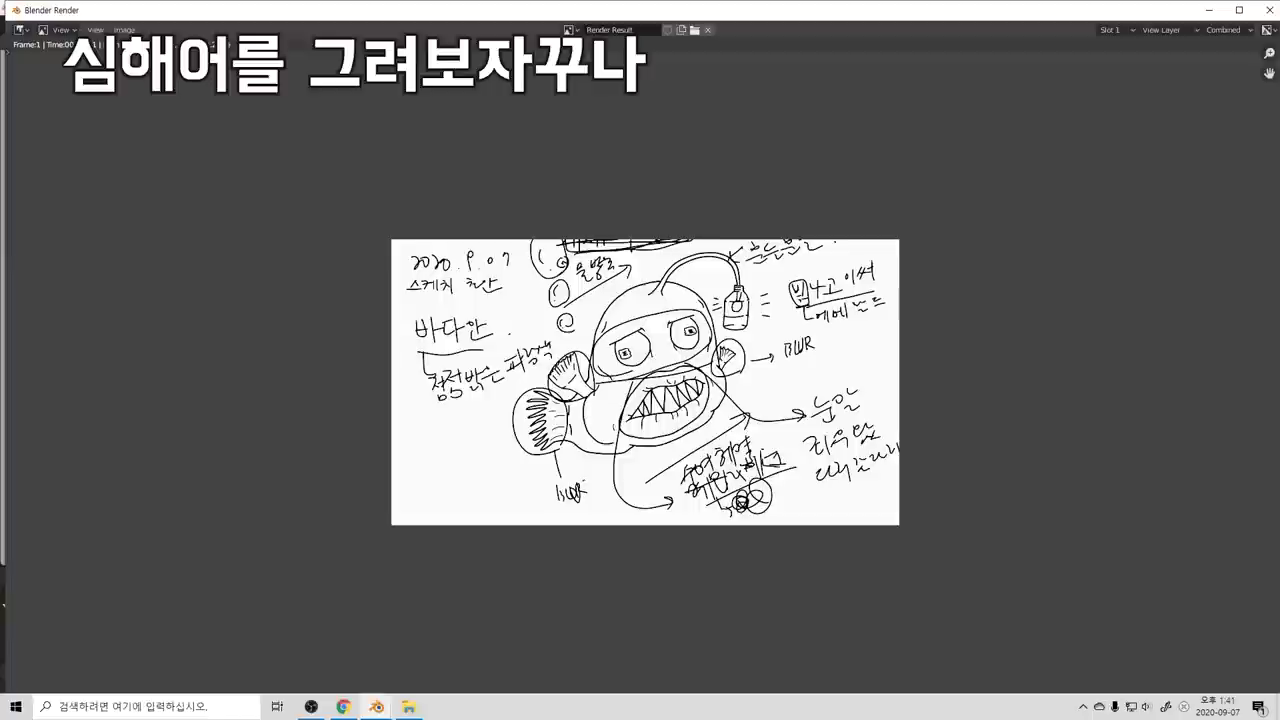
Step: Close the render window and save the project as 20200907.blend in the 그리다_심해어 folder
click(1267, 7)
scroll(343, 427, down, 5)
scroll(343, 427, up, 4)
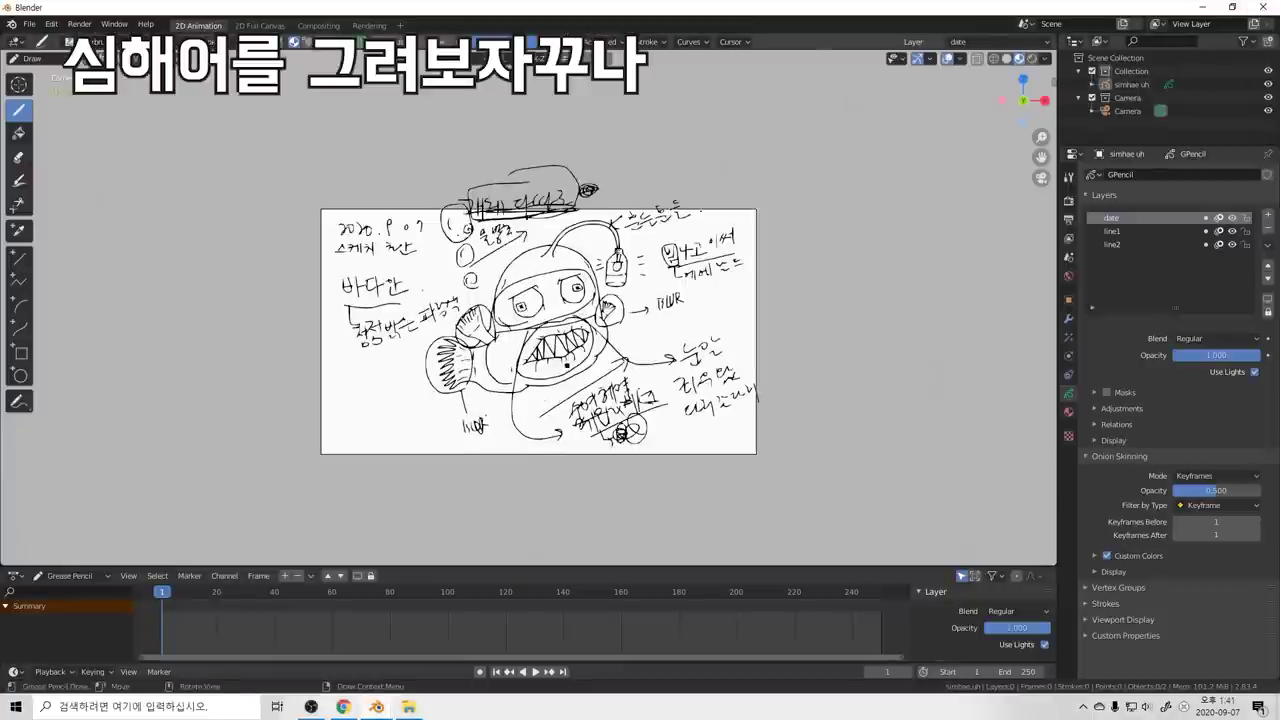
key(ctrl+s)
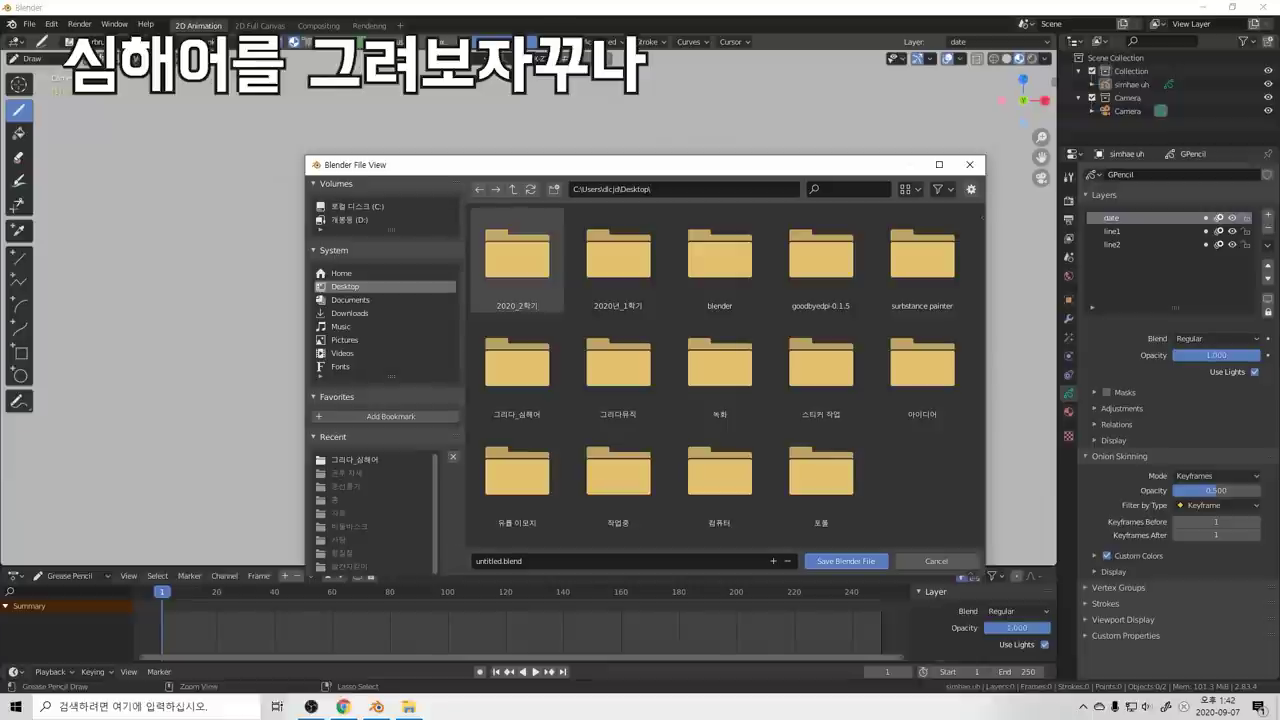
click(356, 460)
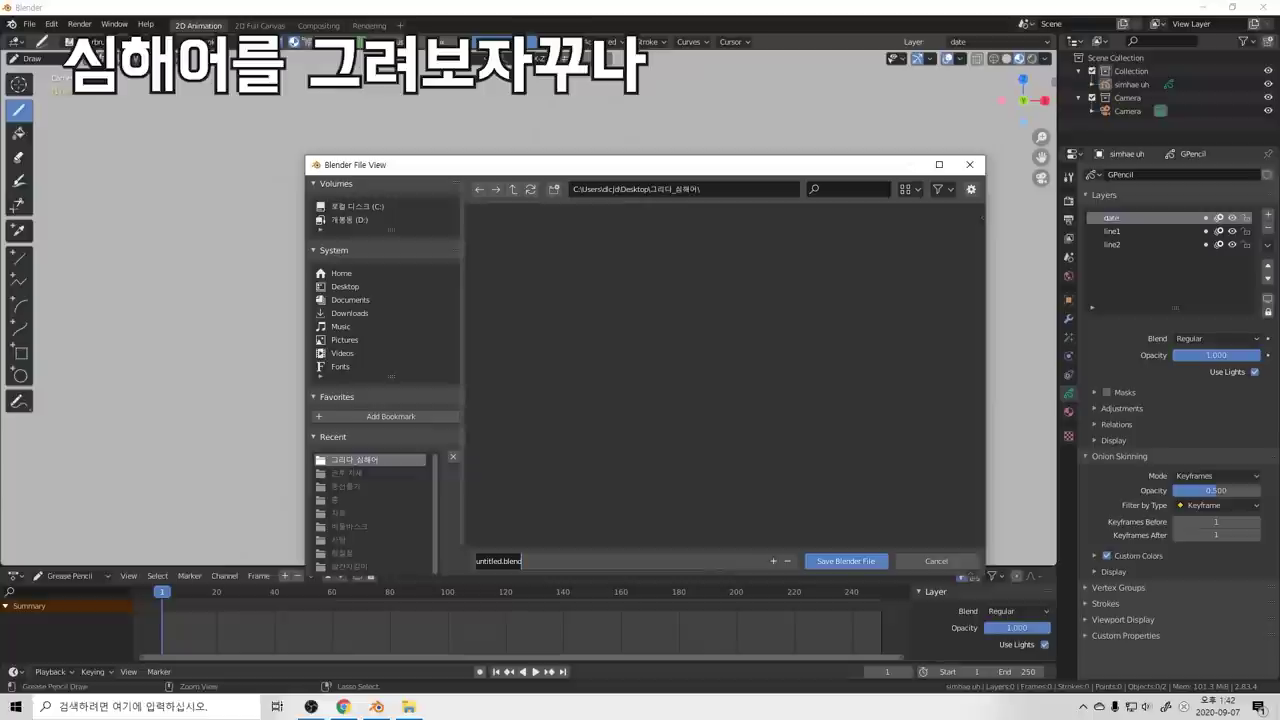
double_click(501, 560)
text(20200907)
key(Return)
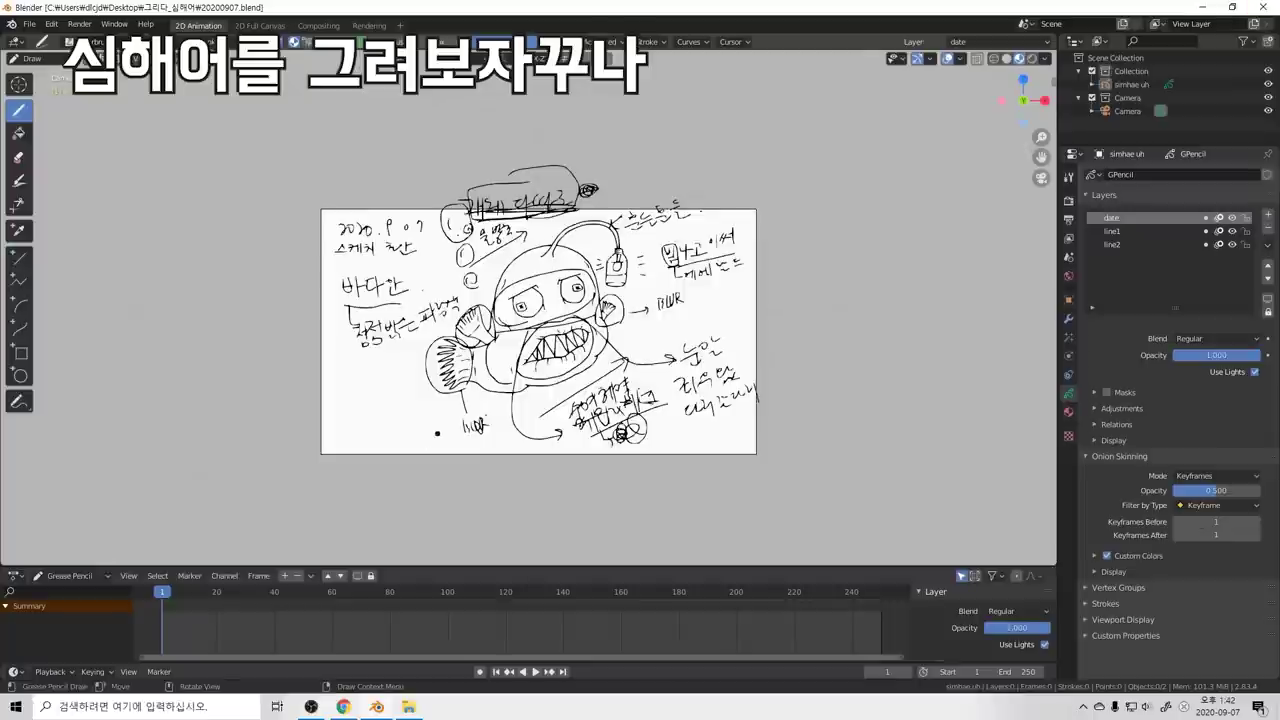
Step: Close Blender and check the saved 20200907.blend file in the 그리다_심해어 folder
click(1257, 7)
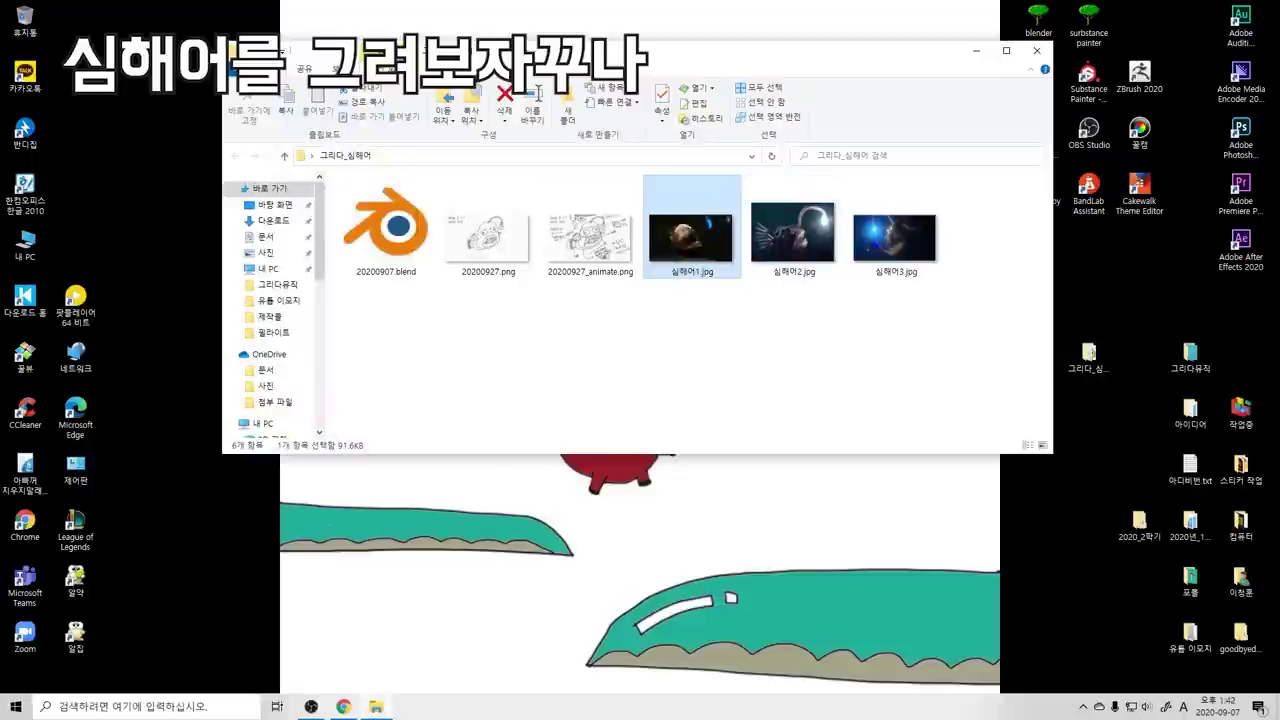
double_click(386, 228)
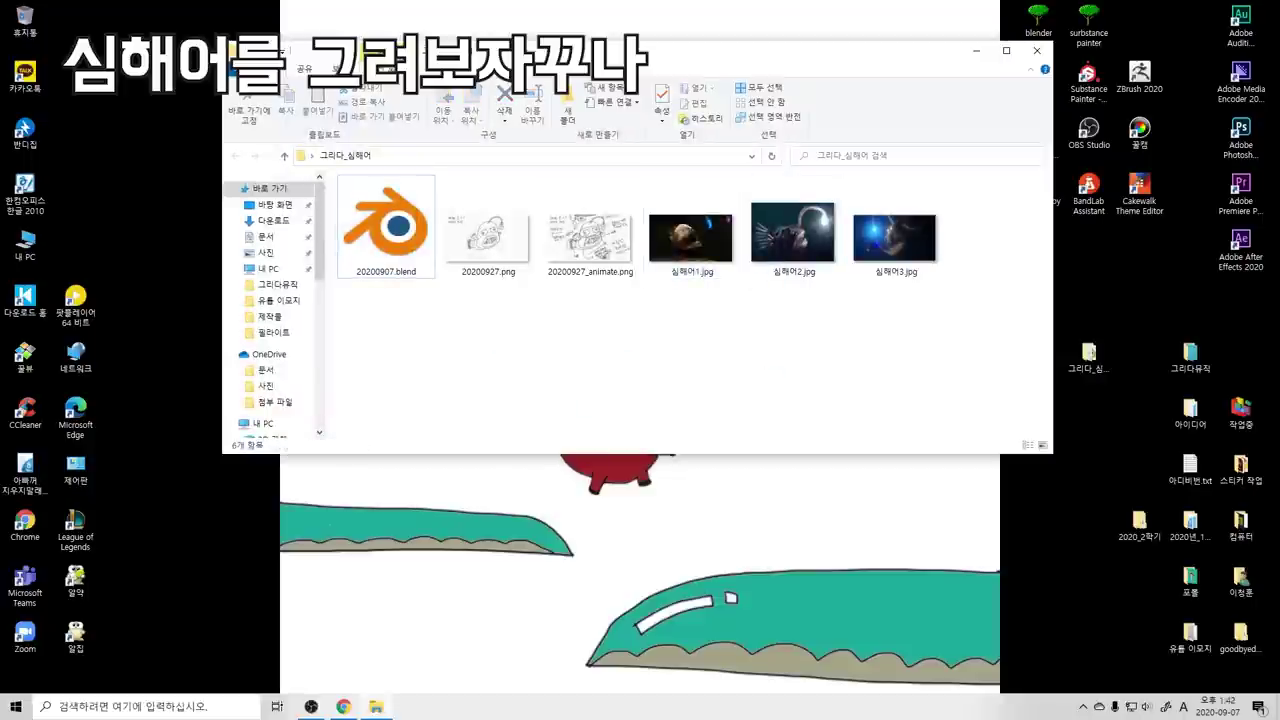
click(311, 706)
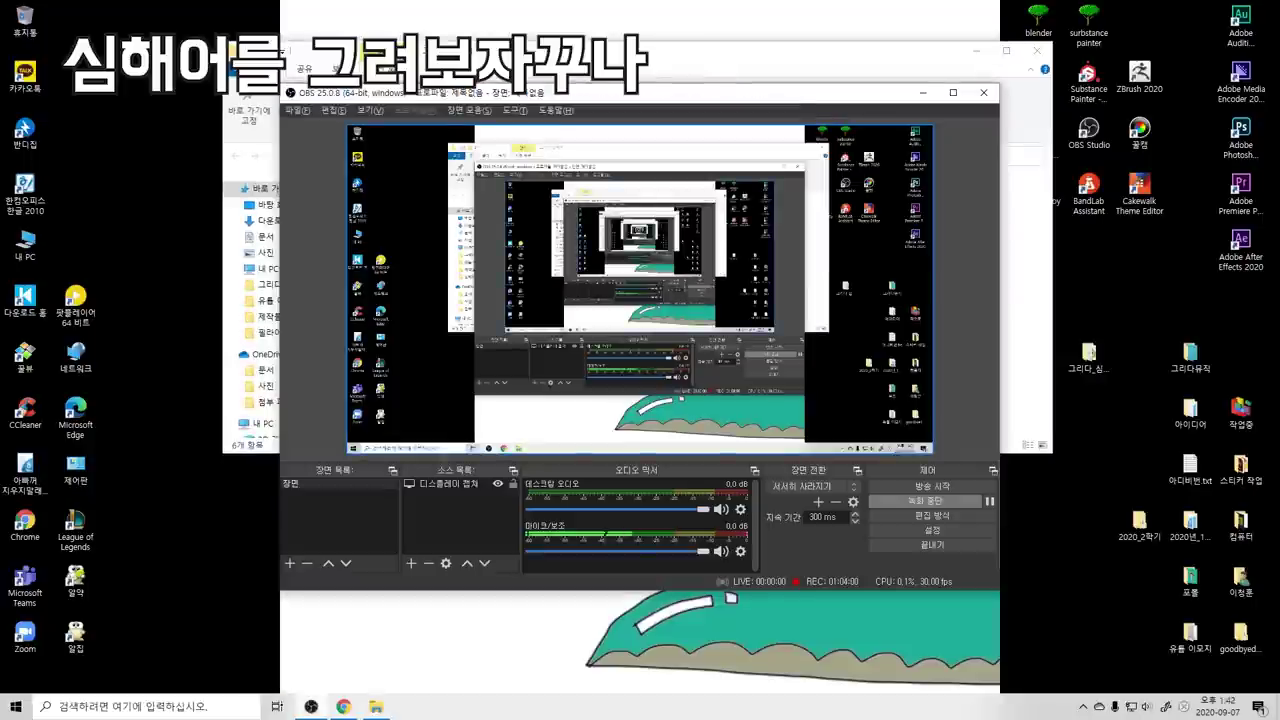